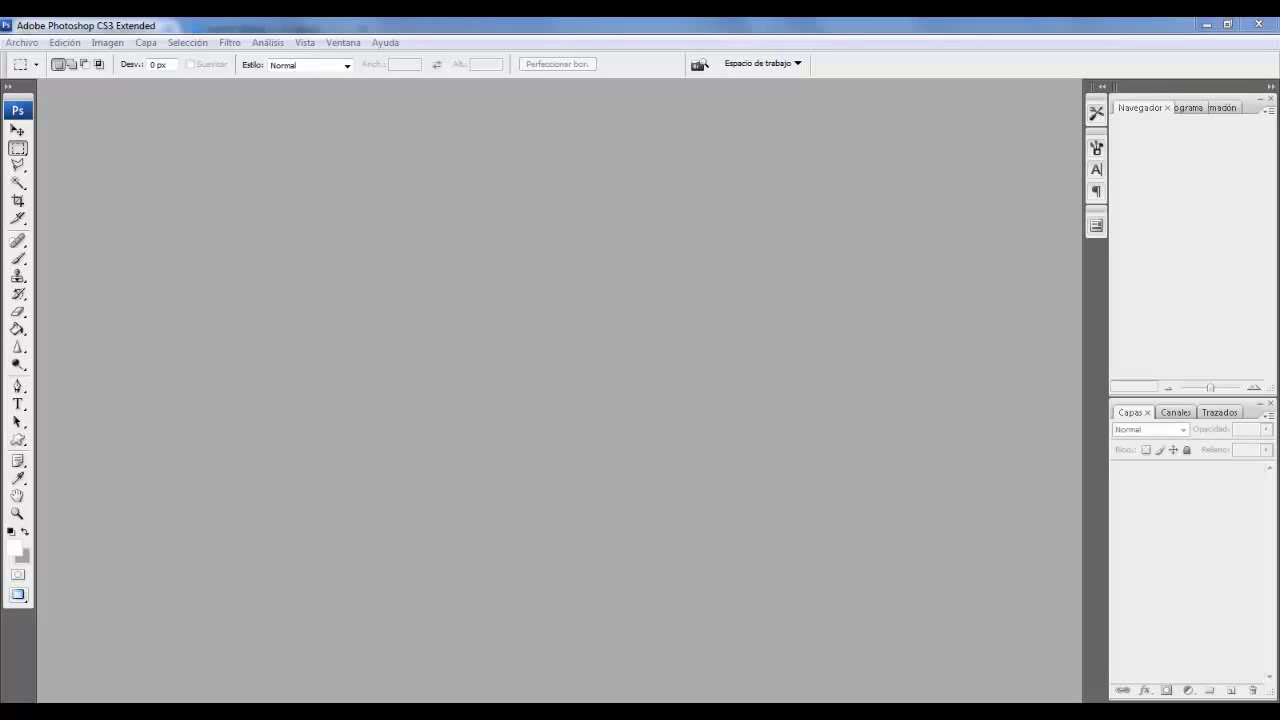
Create a new 380 px wide document with a transparent background.
{"action": "left_click", "coordinate": [22, 42]}
{"action": "left_click", "coordinate": [30, 57]}
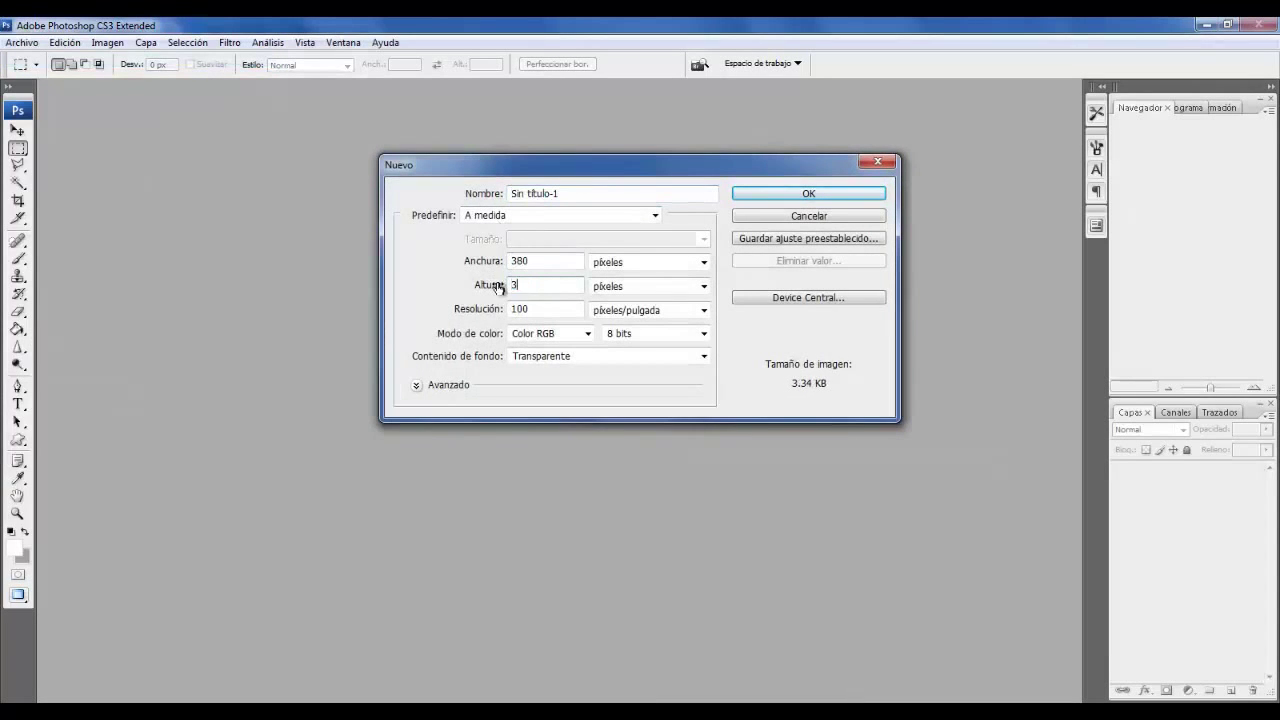
{"action": "key", "text": "Return"}
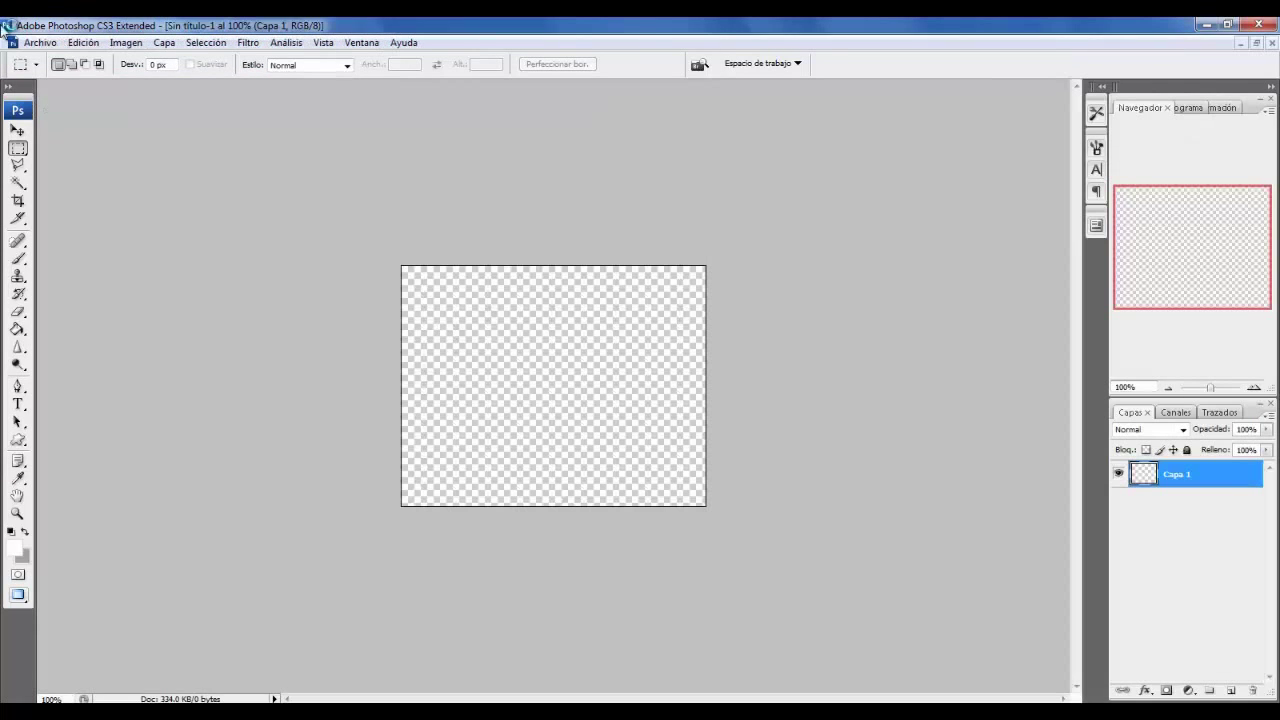
Browse to the models 3 folder under D: > PS > Photoshoots.
{"action": "left_click", "coordinate": [44, 42]}
{"action": "left_click", "coordinate": [49, 70]}
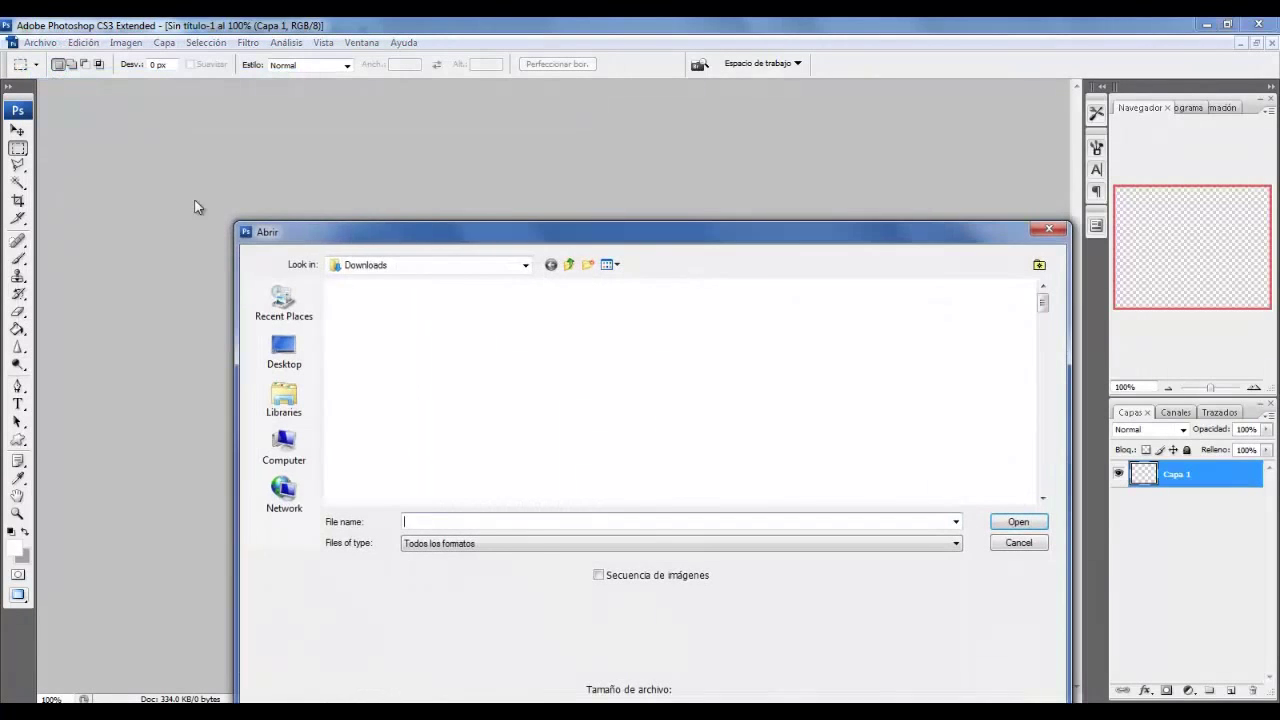
{"action": "left_click", "coordinate": [284, 447]}
{"action": "double_click", "coordinate": [640, 329]}
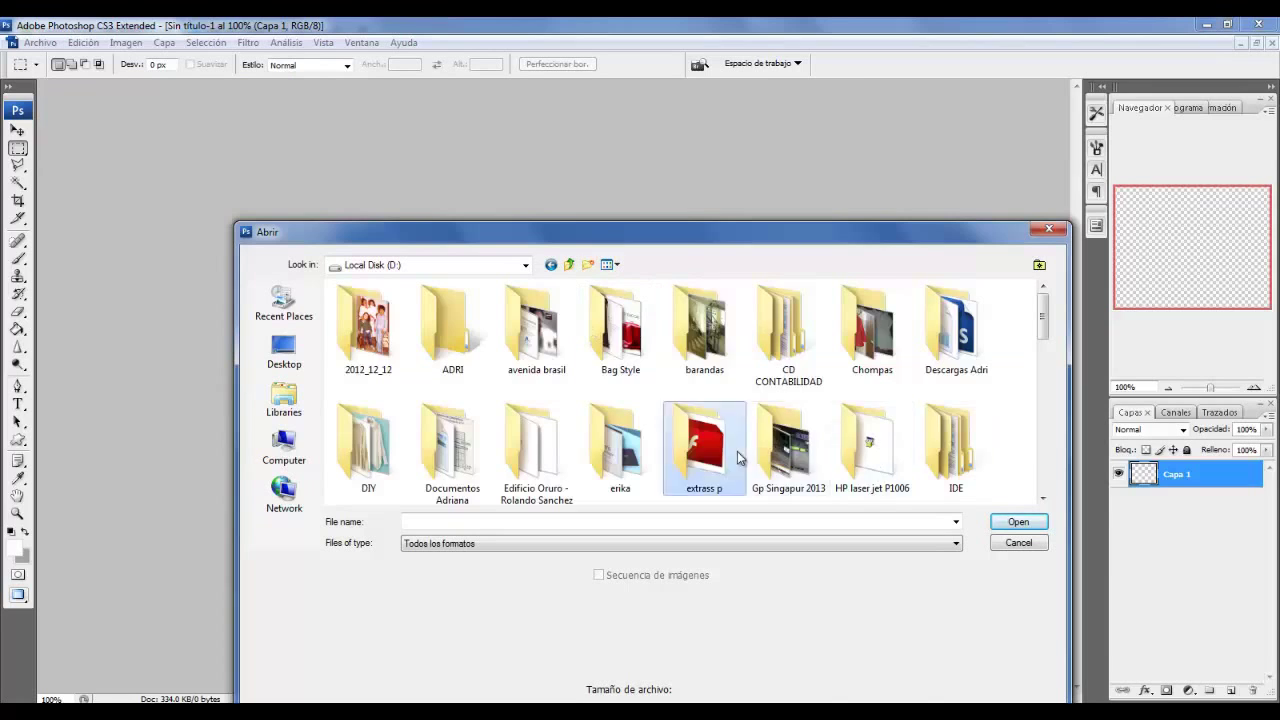
{"action": "scroll", "coordinate": [740, 457], "scroll_direction": "down", "scroll_amount": 2}
{"action": "scroll", "coordinate": [740, 457], "scroll_direction": "down", "scroll_amount": 2}
{"action": "double_click", "coordinate": [536, 440]}
{"action": "double_click", "coordinate": [381, 425]}
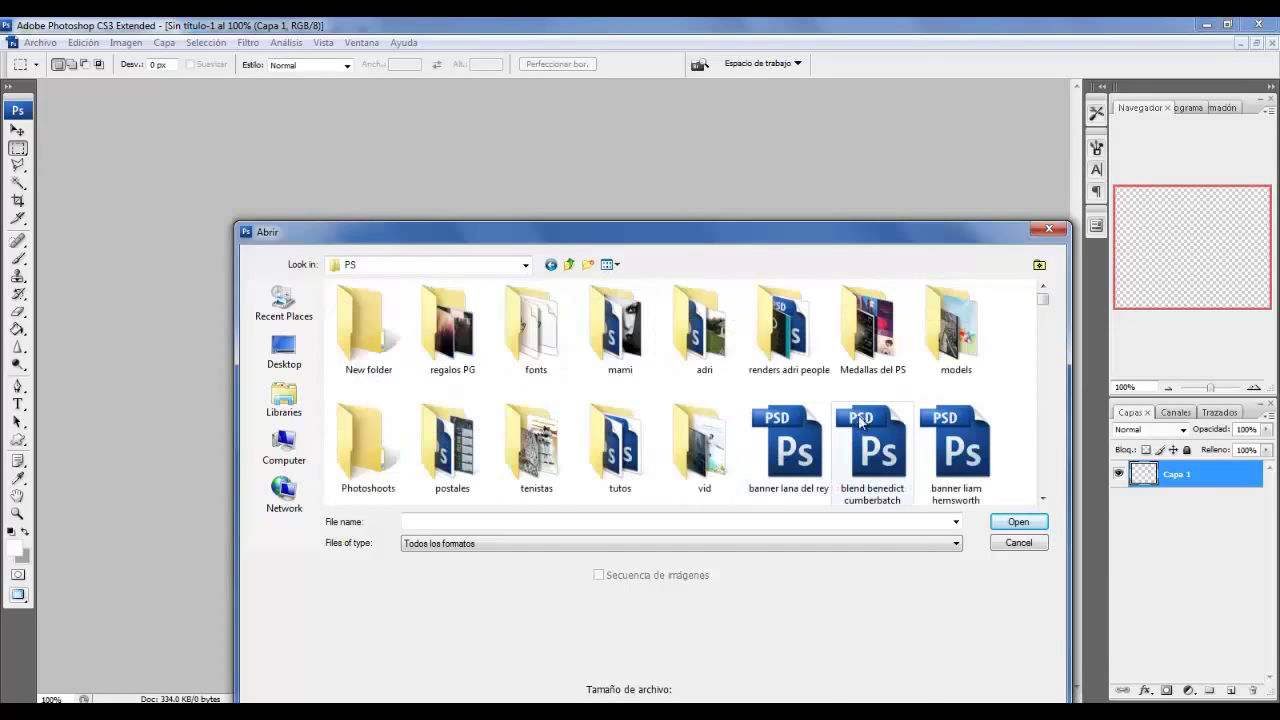
{"action": "double_click", "coordinate": [368, 440]}
{"action": "double_click", "coordinate": [366, 330]}
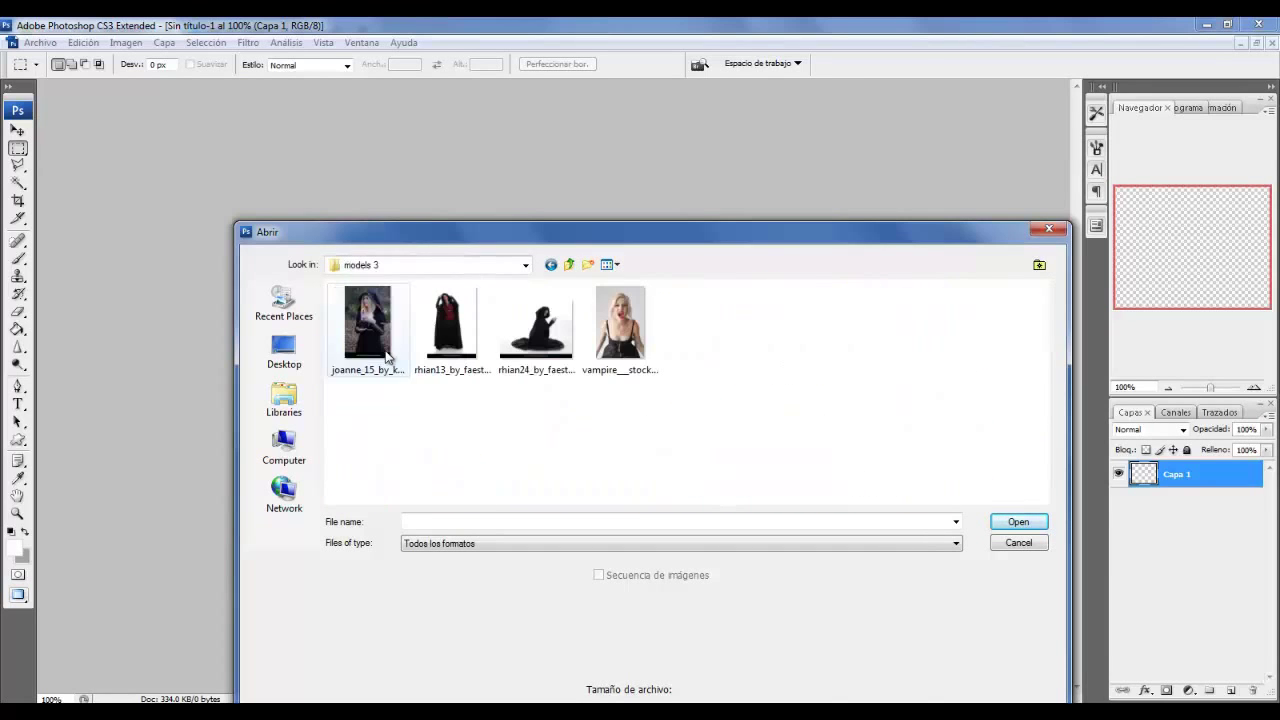
Preview the stock photos and bring the joanne_15 hooded woman with candle photo into the canvas.
{"action": "left_click", "coordinate": [625, 327]}
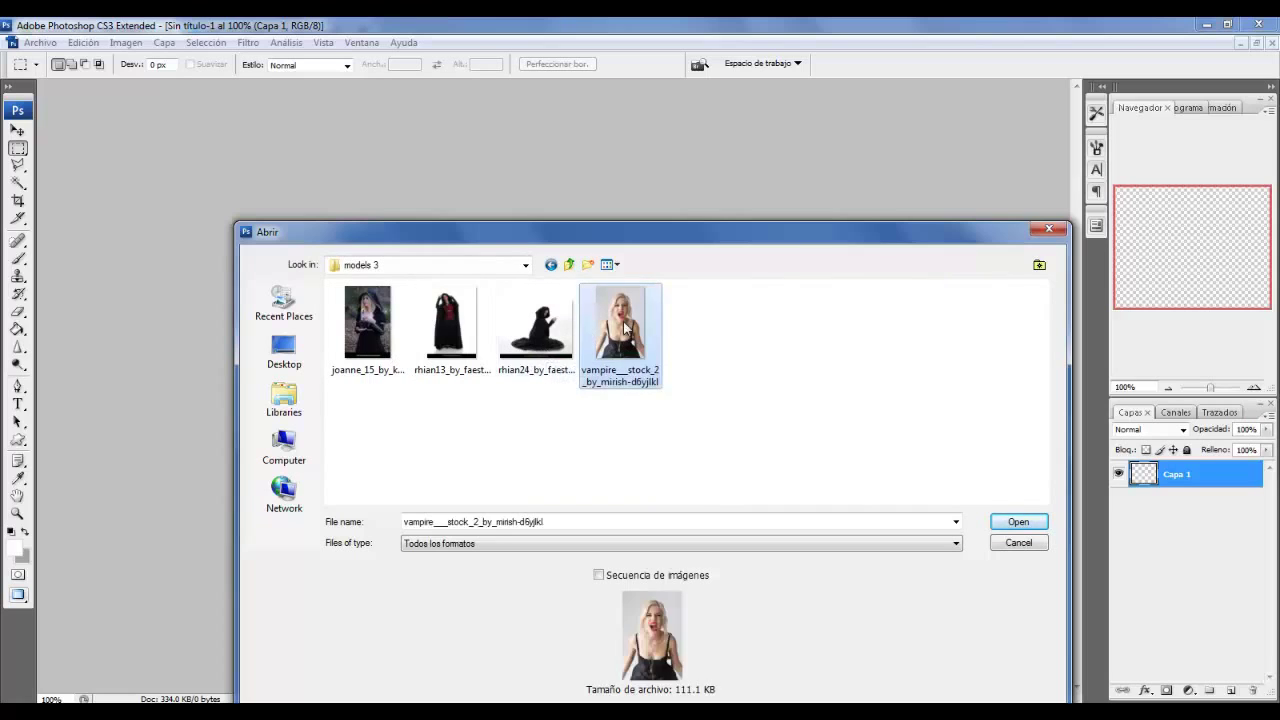
{"action": "left_click", "coordinate": [555, 345]}
{"action": "double_click", "coordinate": [362, 330]}
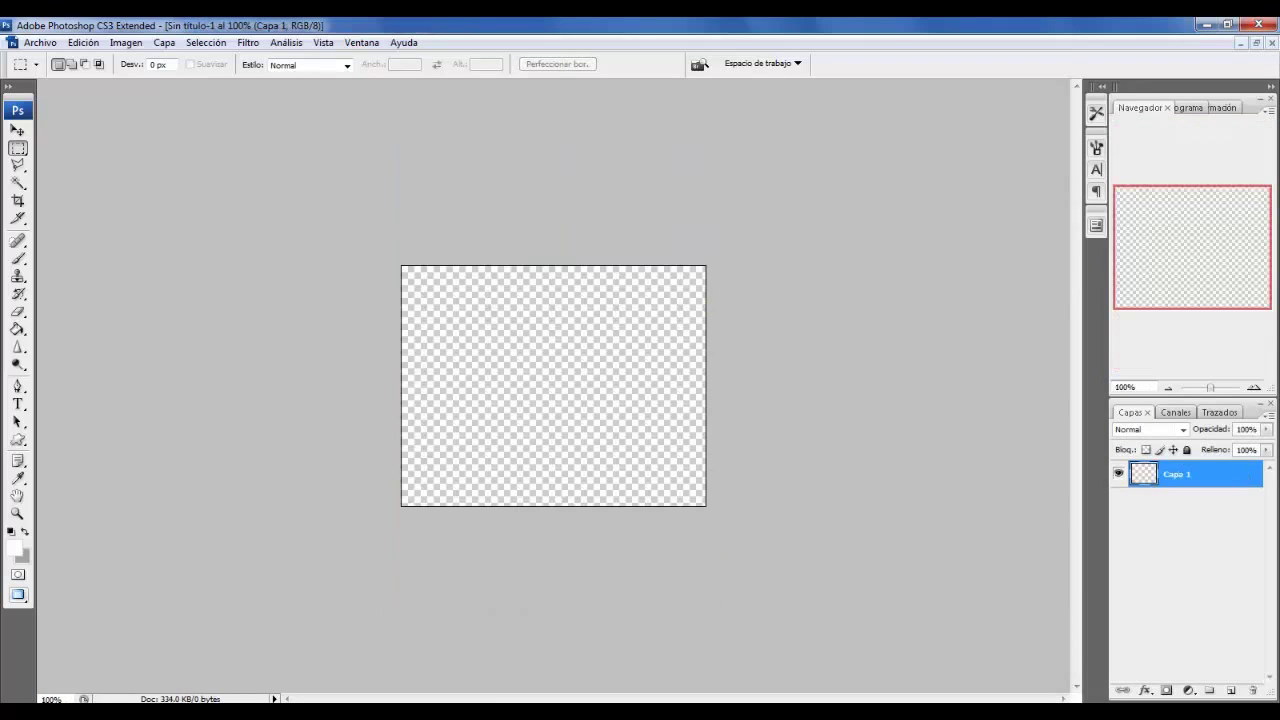
{"action": "key", "text": "ctrl+t"}
Scale the hooded woman photo down and move it toward the canvas centre.
{"action": "mouse_move", "coordinate": [401, 265]}
{"action": "left_mouse_down"}
{"action": "mouse_move", "coordinate": [623, 636]}
{"action": "mouse_move", "coordinate": [500, 616]}
{"action": "left_mouse_up"}
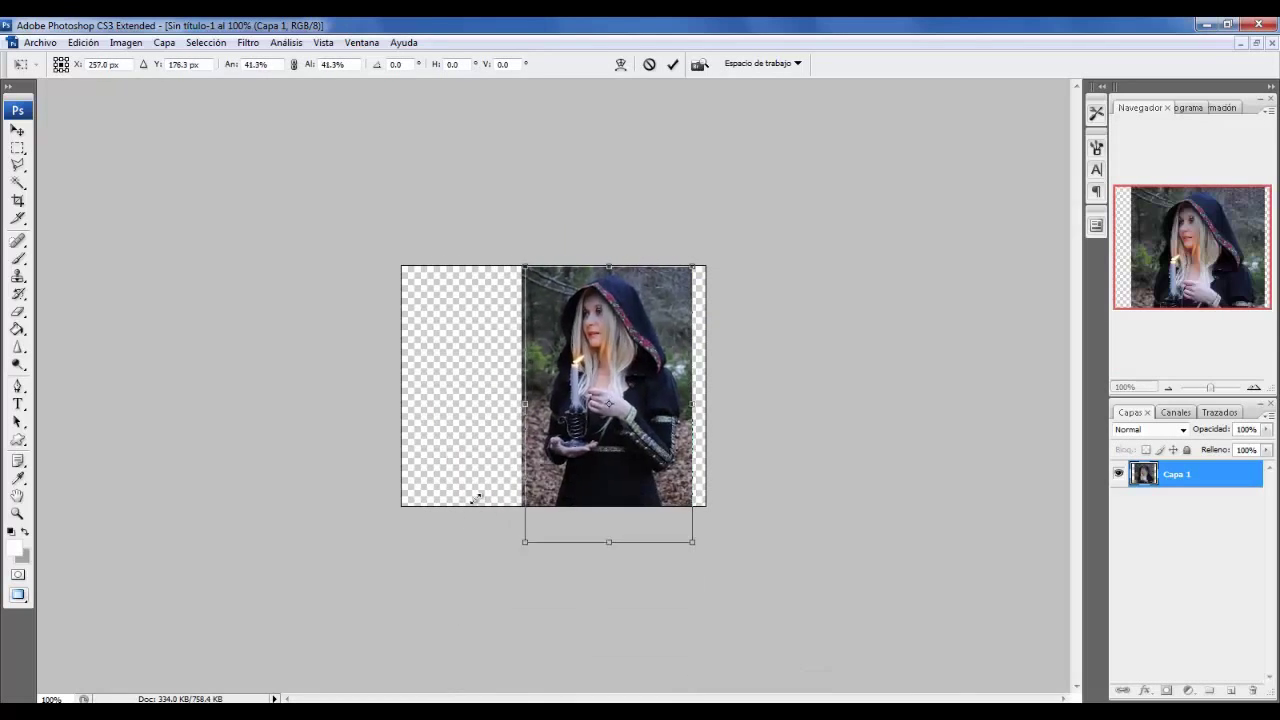
{"action": "left_click_drag", "start_coordinate": [434, 677], "coordinate": [487, 462]}
{"action": "key", "text": "Return"}
{"action": "key", "text": "m"}
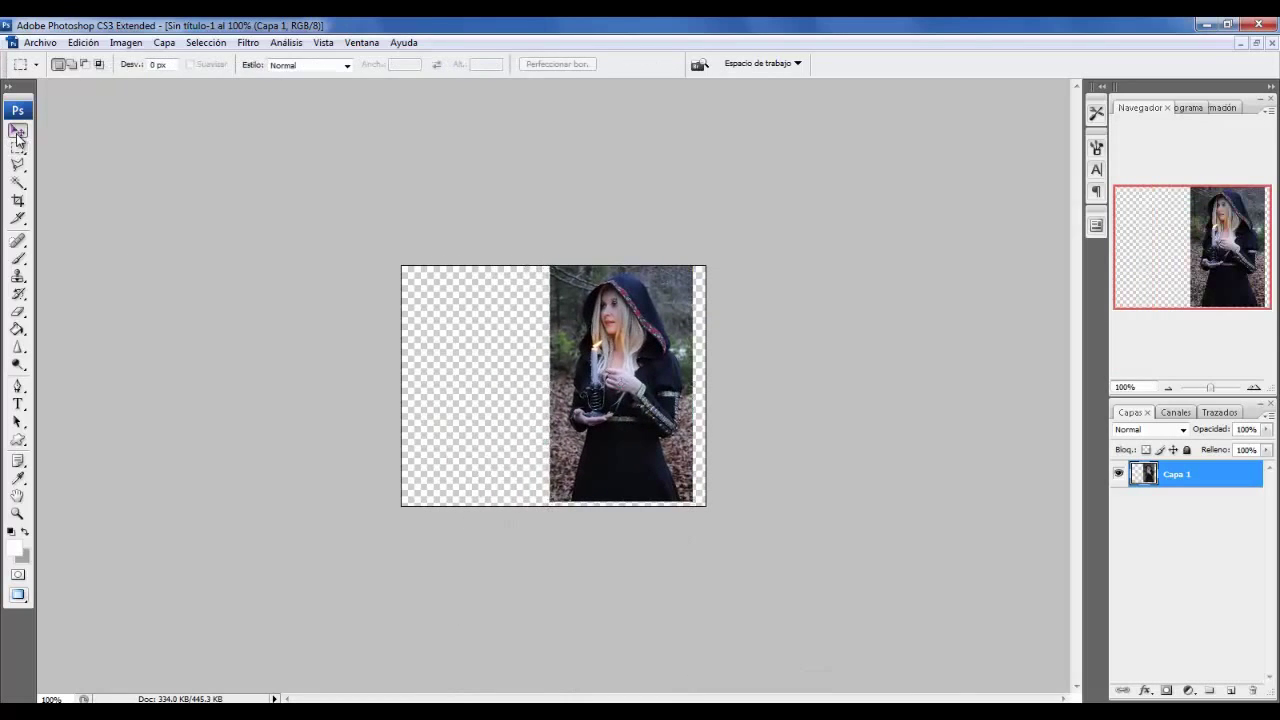
{"action": "left_click", "coordinate": [17, 131]}
{"action": "left_click_drag", "start_coordinate": [607, 385], "coordinate": [545, 399]}
{"action": "key", "text": "ctrl+plus"}
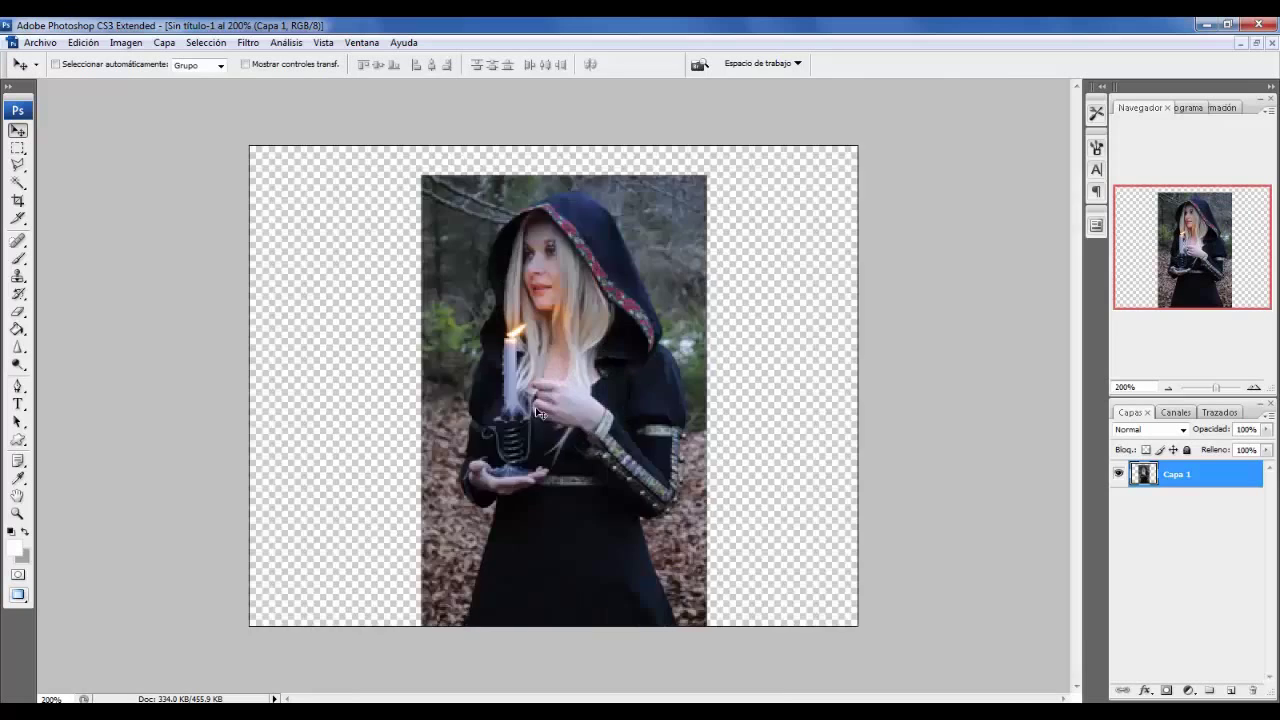
{"action": "key", "text": "ctrl+plus"}
{"action": "scroll", "coordinate": [537, 412], "scroll_direction": "down", "scroll_amount": 3}
Cut away the left and upper-left forest background with the Polygonal Lasso.
{"action": "key", "text": "l"}
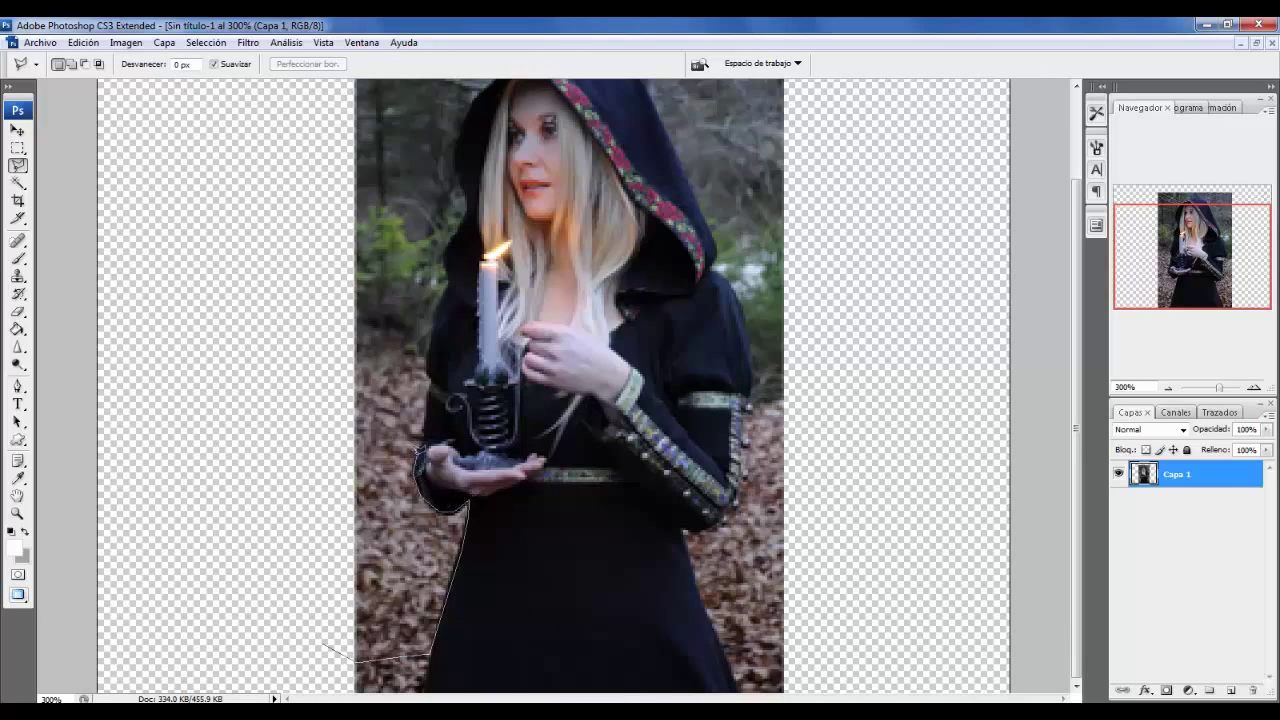
{"action": "double_click", "coordinate": [155, 623]}
{"action": "key", "text": "Delete"}
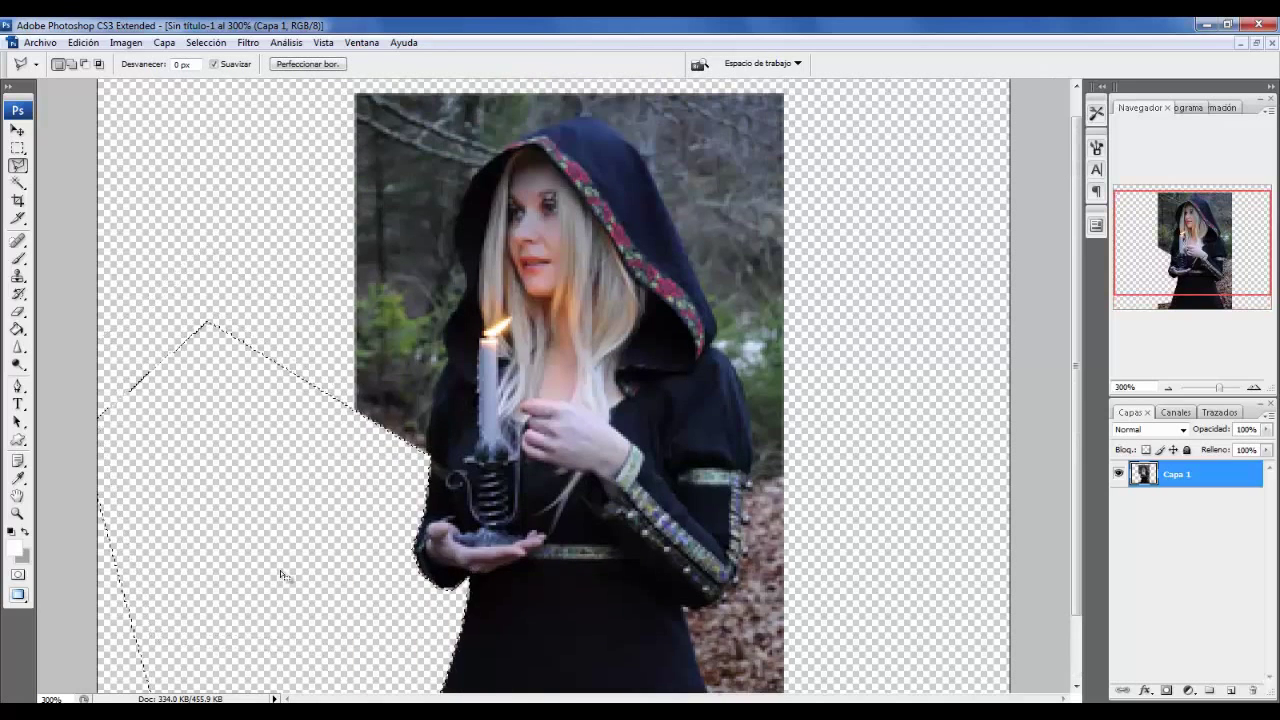
{"action": "scroll", "coordinate": [290, 400], "scroll_direction": "up", "scroll_amount": 2}
{"action": "left_click", "coordinate": [330, 113]}
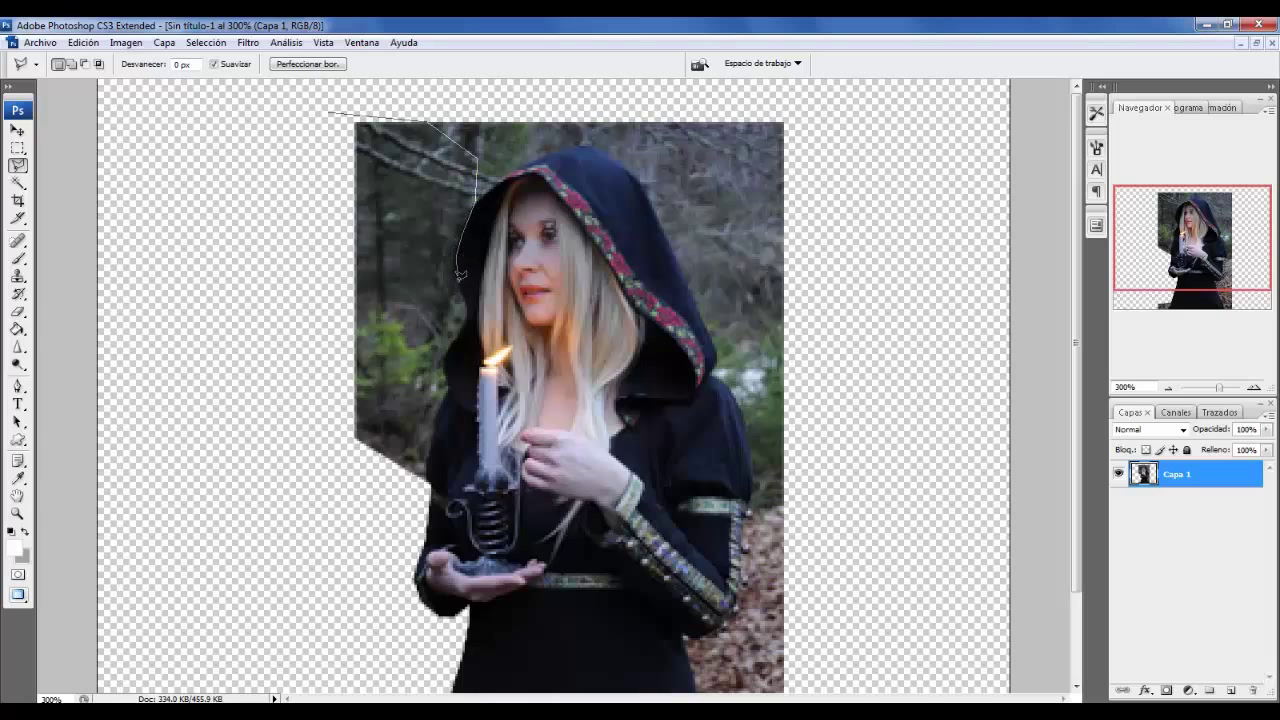
{"action": "double_click", "coordinate": [185, 505]}
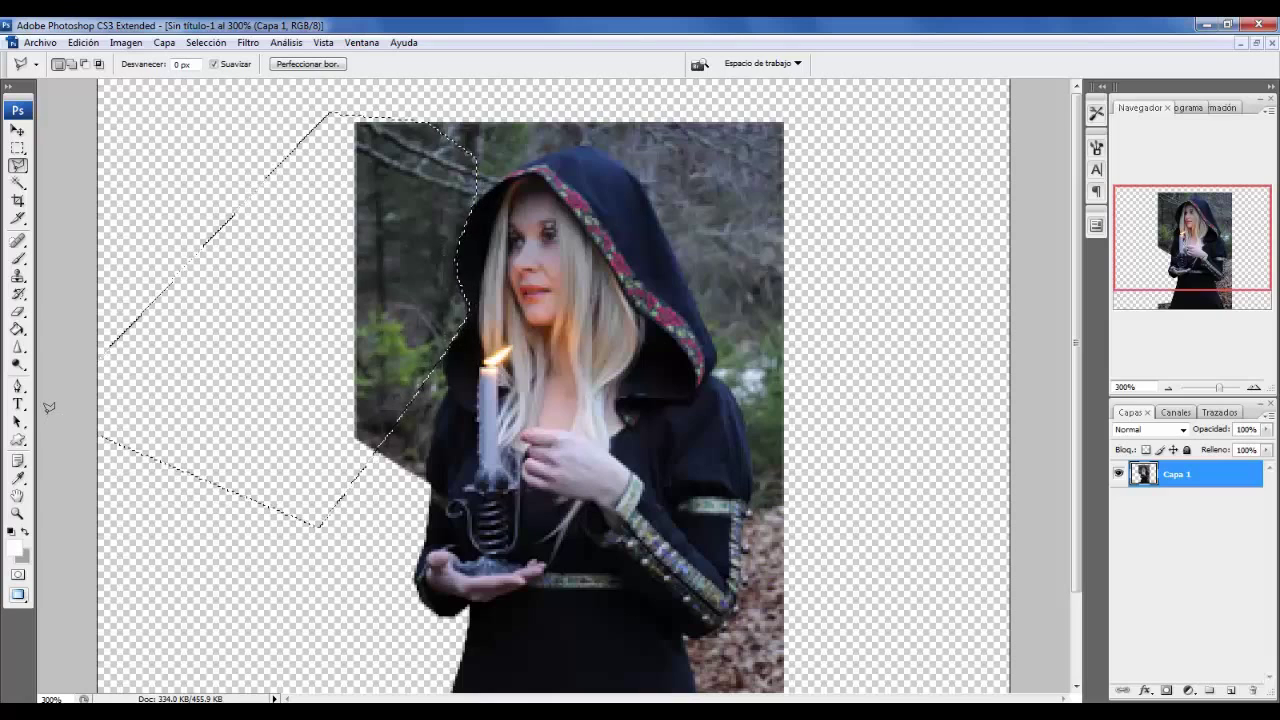
{"action": "key", "text": "Delete"}
{"action": "key", "text": "ctrl+d"}
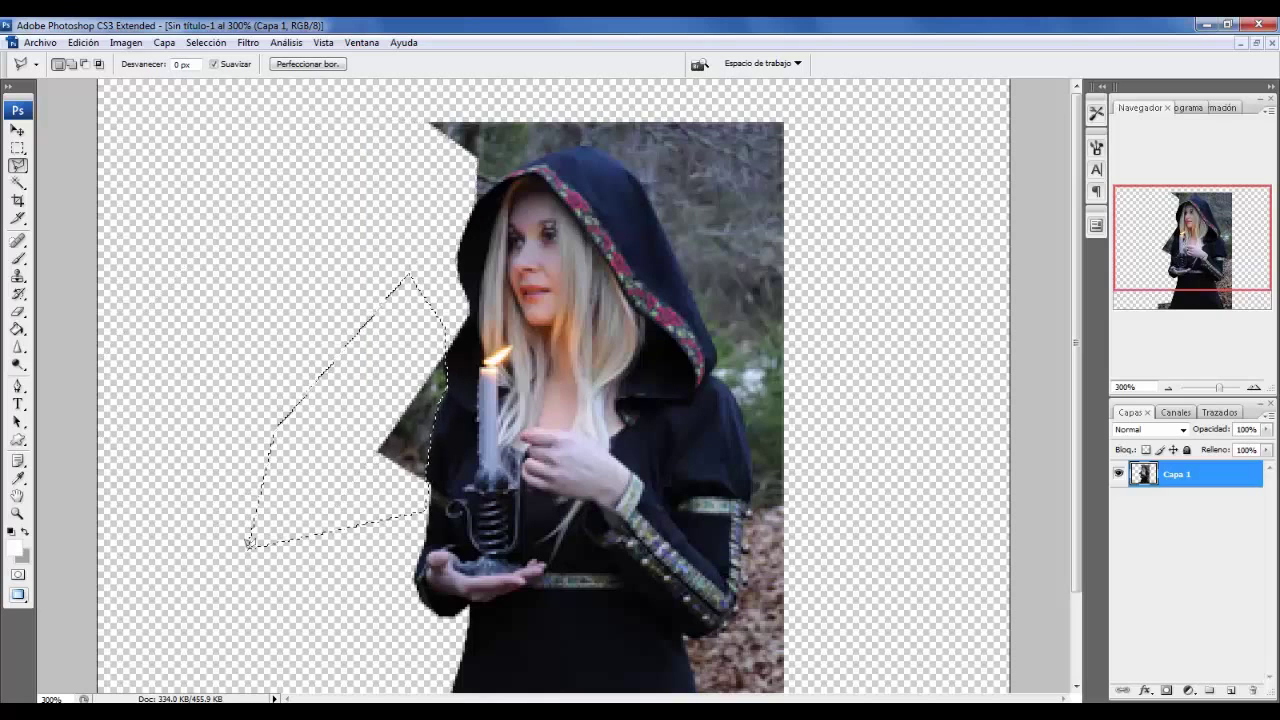
Delete the leftover dark patch, the right-hand brown leaves and the lower-left background patches.
{"action": "key", "text": "Delete"}
{"action": "key", "text": "ctrl+d"}
{"action": "scroll", "coordinate": [600, 400], "scroll_direction": "down", "scroll_amount": 2}
{"action": "left_click", "coordinate": [884, 560]}
{"action": "left_click", "coordinate": [845, 676]}
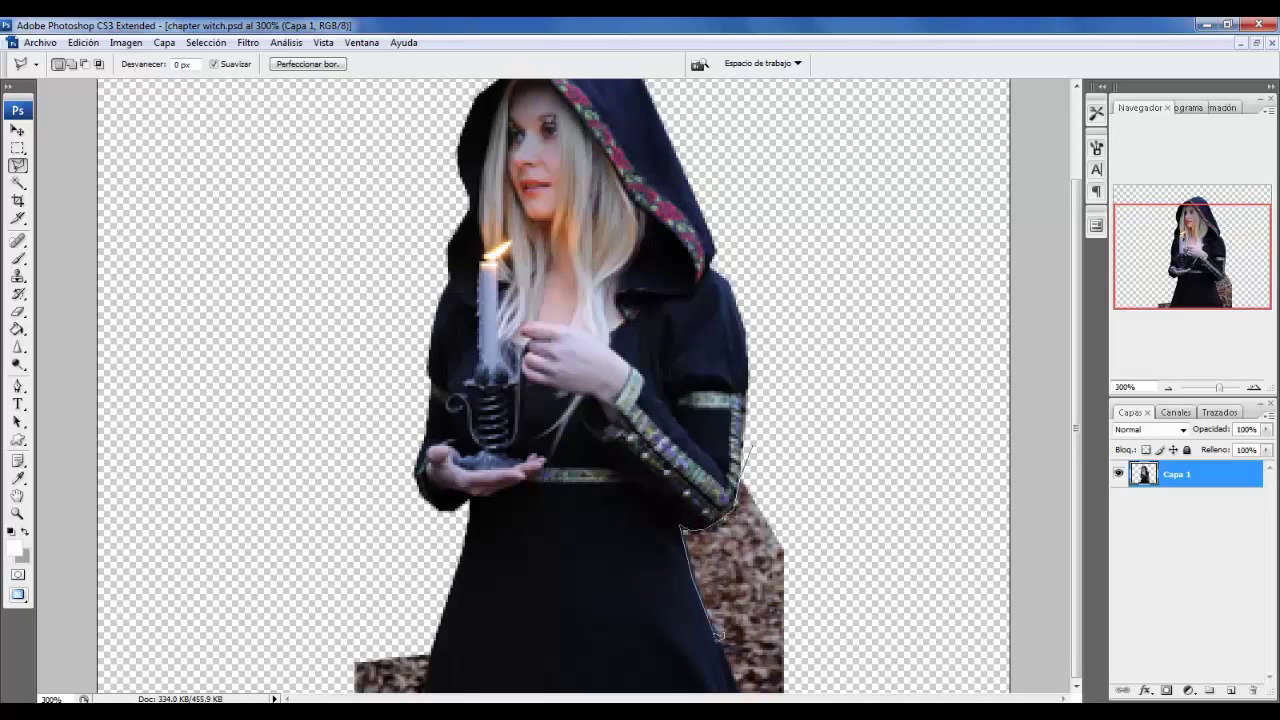
{"action": "double_click", "coordinate": [886, 468]}
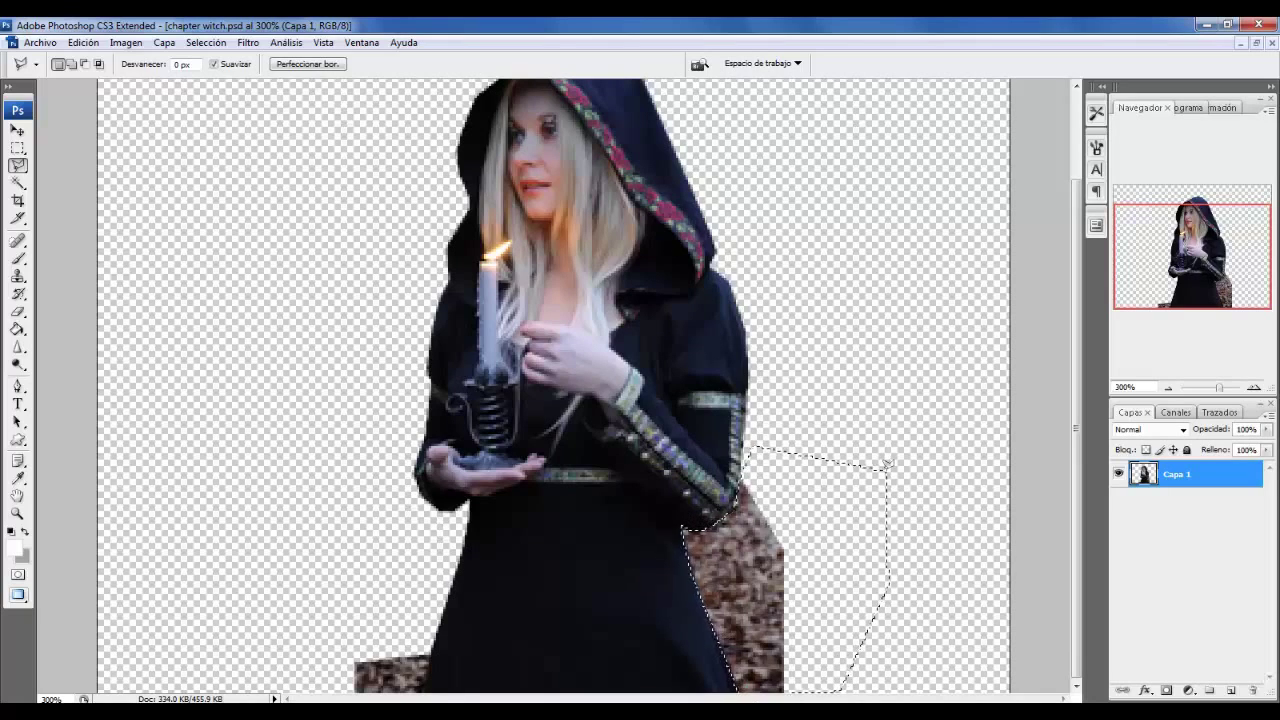
{"action": "key", "text": "Delete"}
{"action": "left_click", "coordinate": [315, 563]}
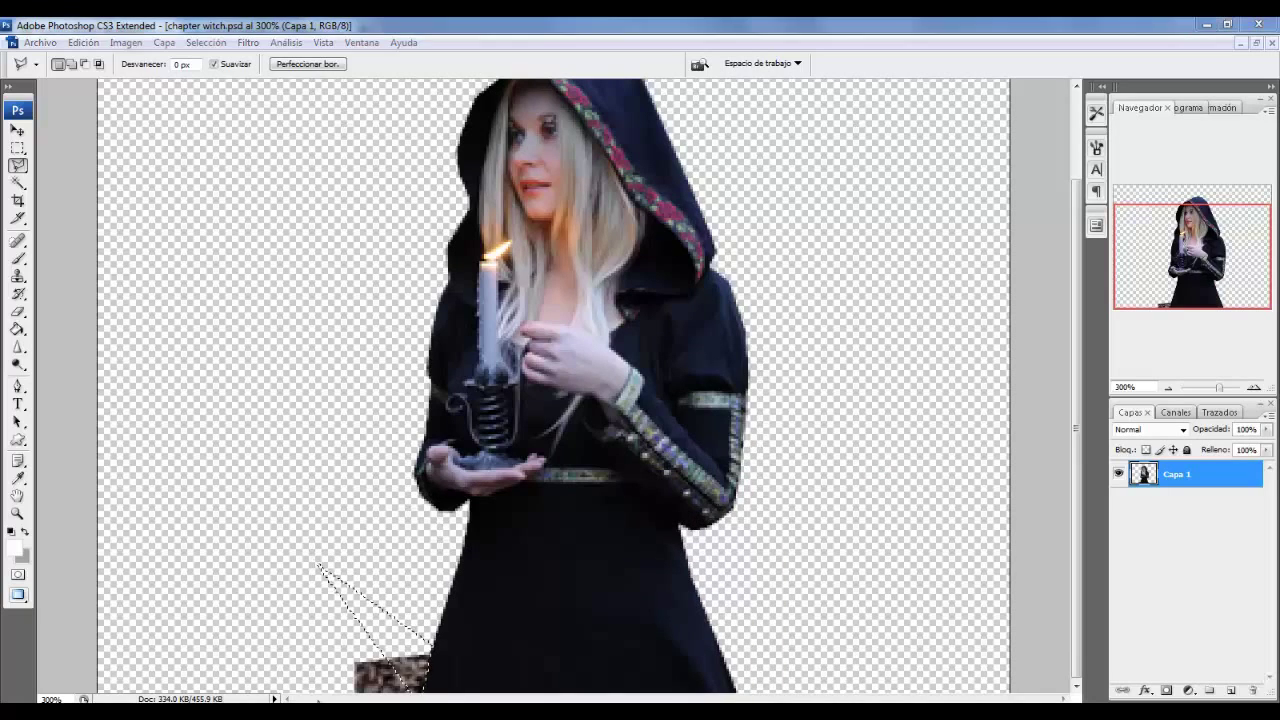
{"action": "key", "text": "Delete"}
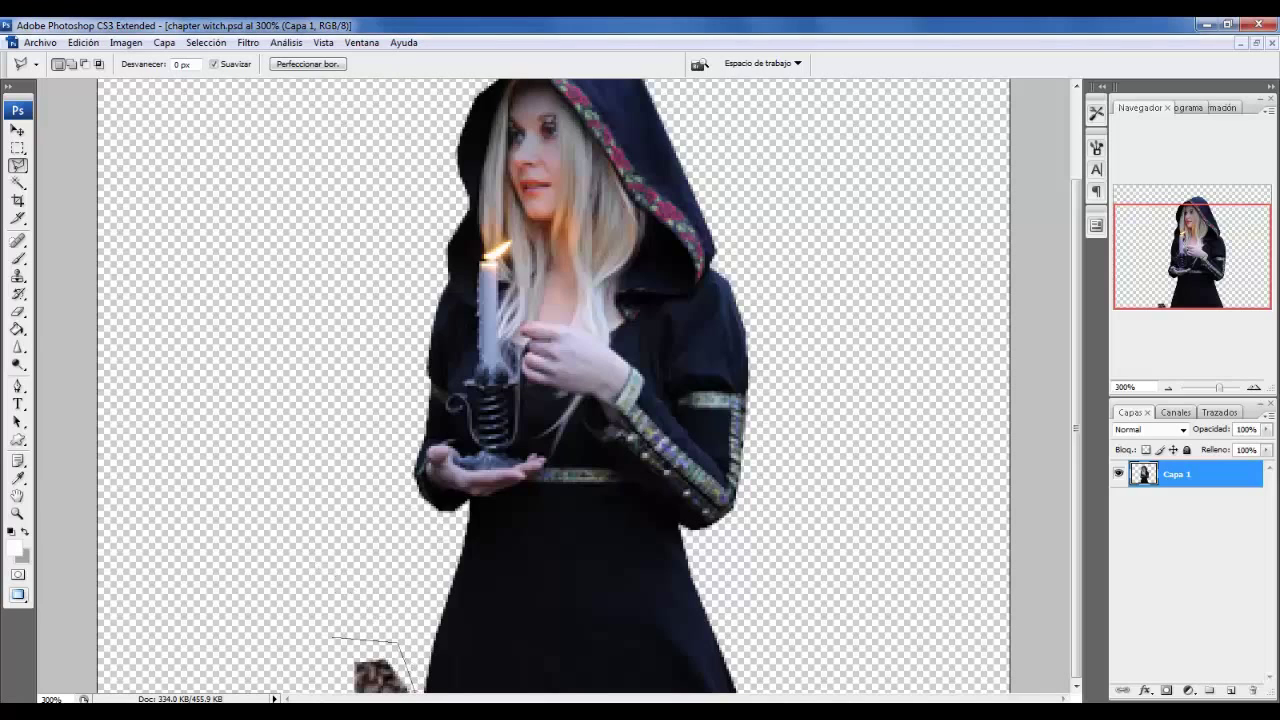
{"action": "double_click", "coordinate": [404, 652]}
{"action": "left_click", "coordinate": [1244, 586]}
{"action": "key", "text": "ctrl+alt+0"}
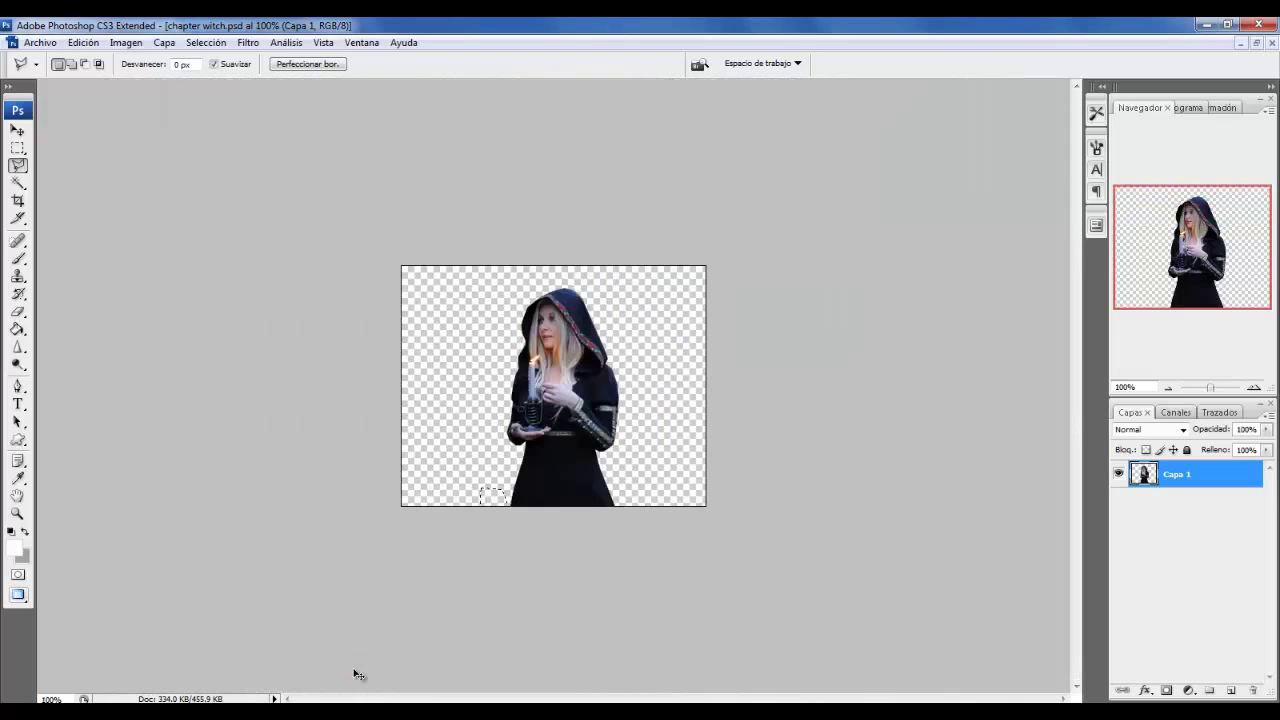
Open the misty wood forest image from the Stocks folder.
{"action": "key", "text": "w"}
{"action": "key", "text": "ctrl+o"}
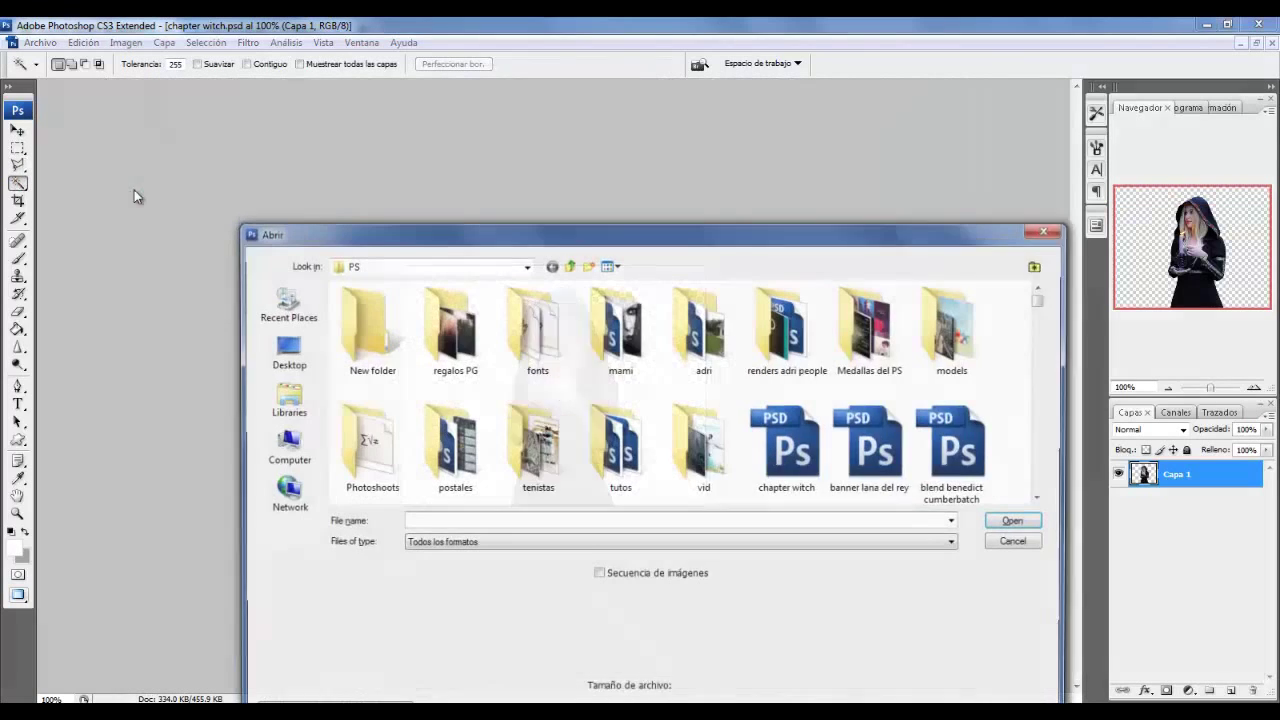
{"action": "scroll", "coordinate": [380, 486], "scroll_direction": "down", "scroll_amount": 3}
{"action": "double_click", "coordinate": [371, 363]}
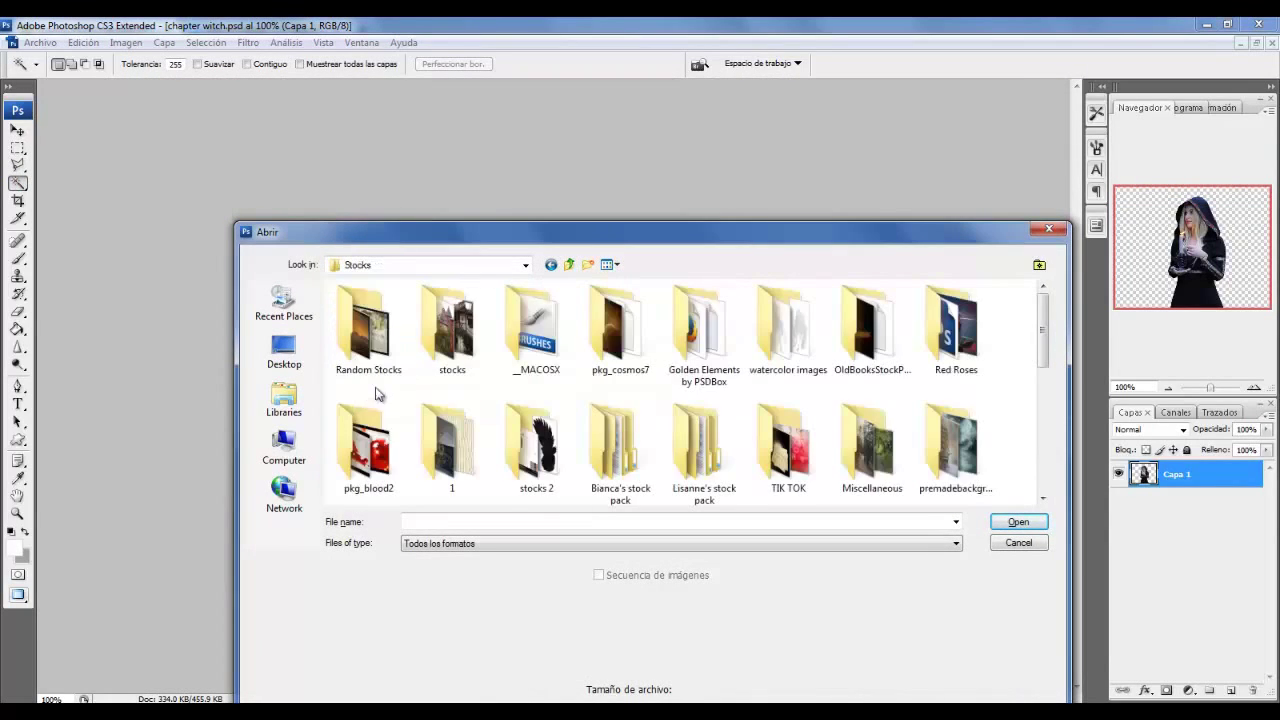
{"action": "double_click", "coordinate": [455, 330]}
{"action": "mouse_move", "coordinate": [536, 445]}
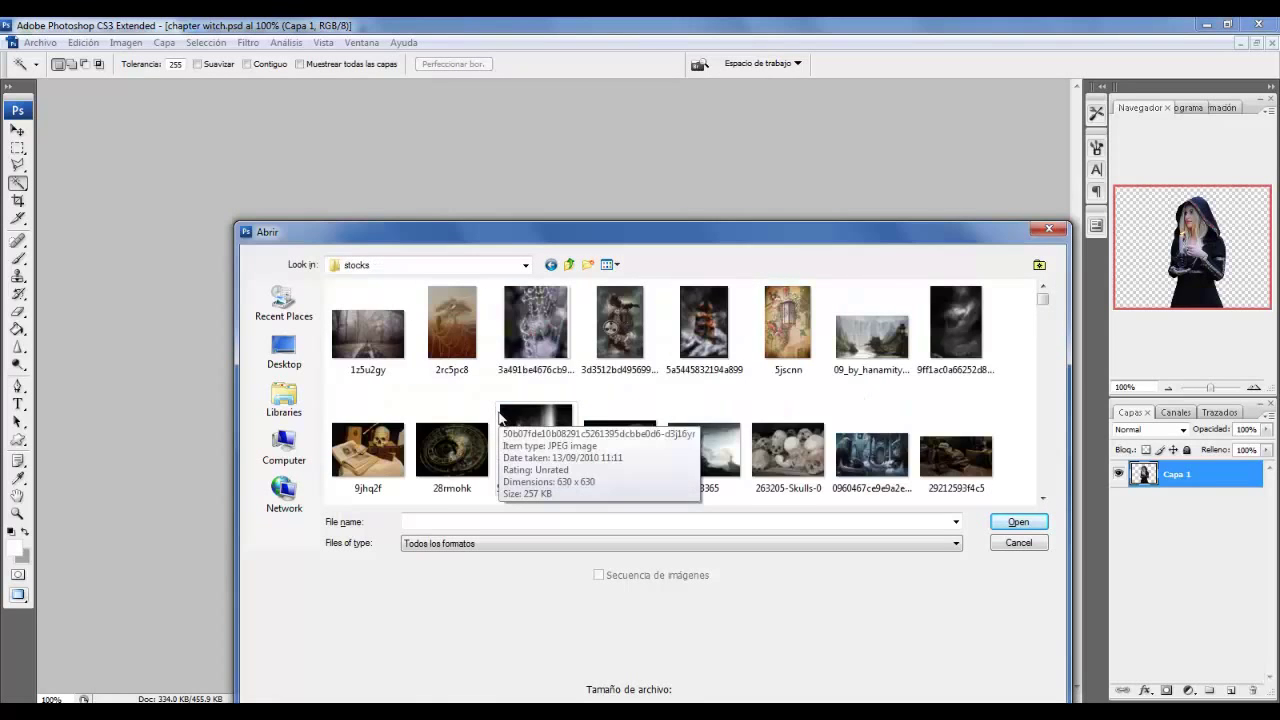
{"action": "left_click_drag", "start_coordinate": [1043, 298], "coordinate": [1043, 486]}
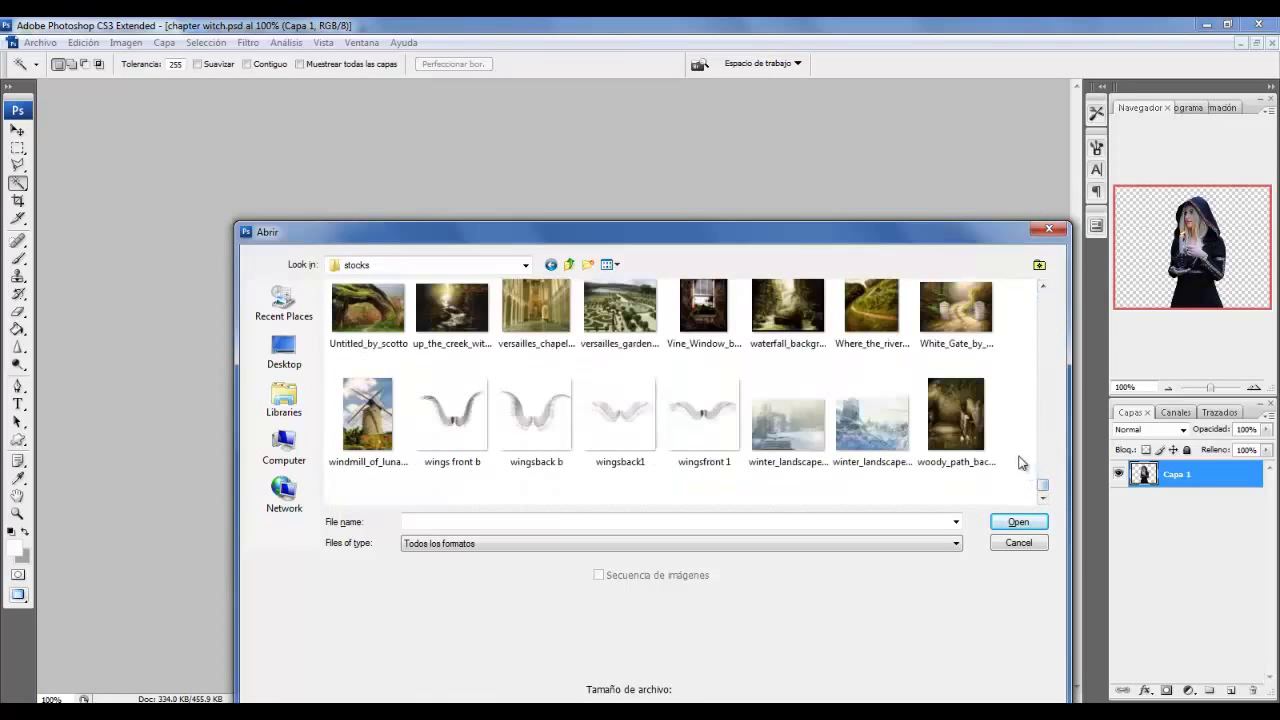
{"action": "scroll", "coordinate": [575, 385], "scroll_direction": "up", "scroll_amount": 3}
{"action": "scroll", "coordinate": [570, 382], "scroll_direction": "up", "scroll_amount": 3}
{"action": "scroll", "coordinate": [568, 379], "scroll_direction": "up", "scroll_amount": 3}
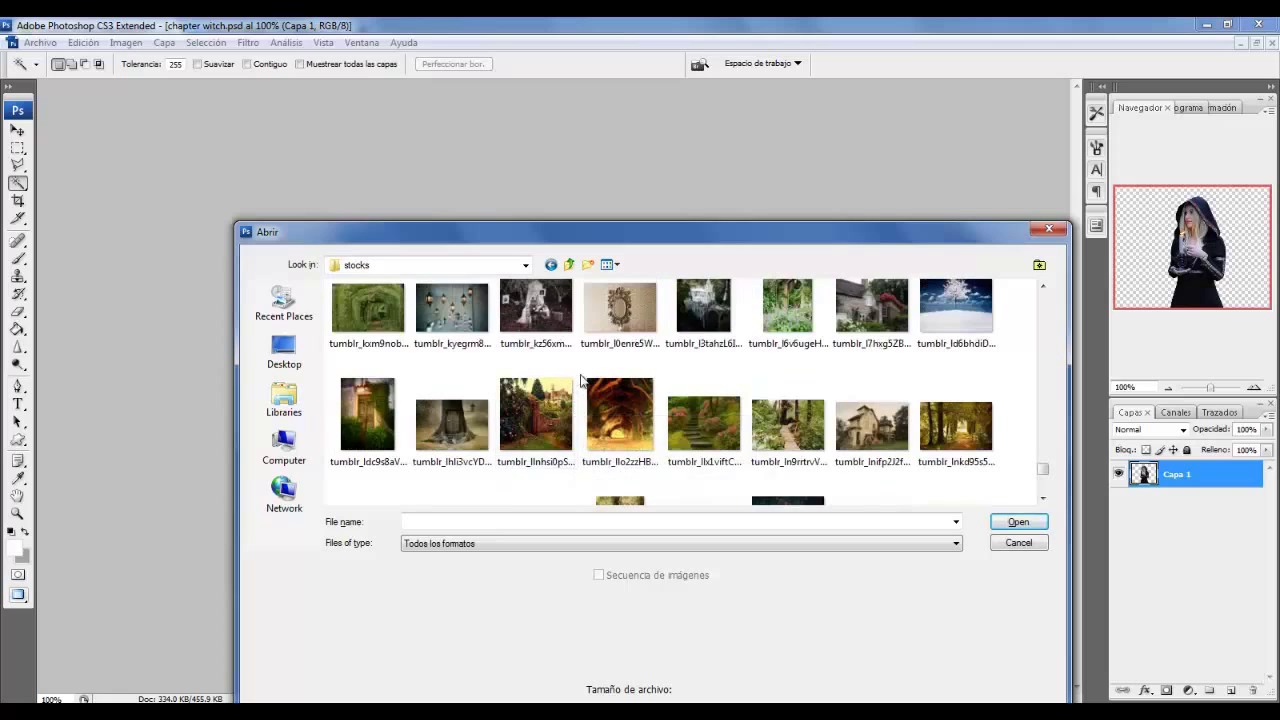
{"action": "scroll", "coordinate": [580, 380], "scroll_direction": "up", "scroll_amount": 2}
{"action": "scroll", "coordinate": [580, 380], "scroll_direction": "up", "scroll_amount": 2}
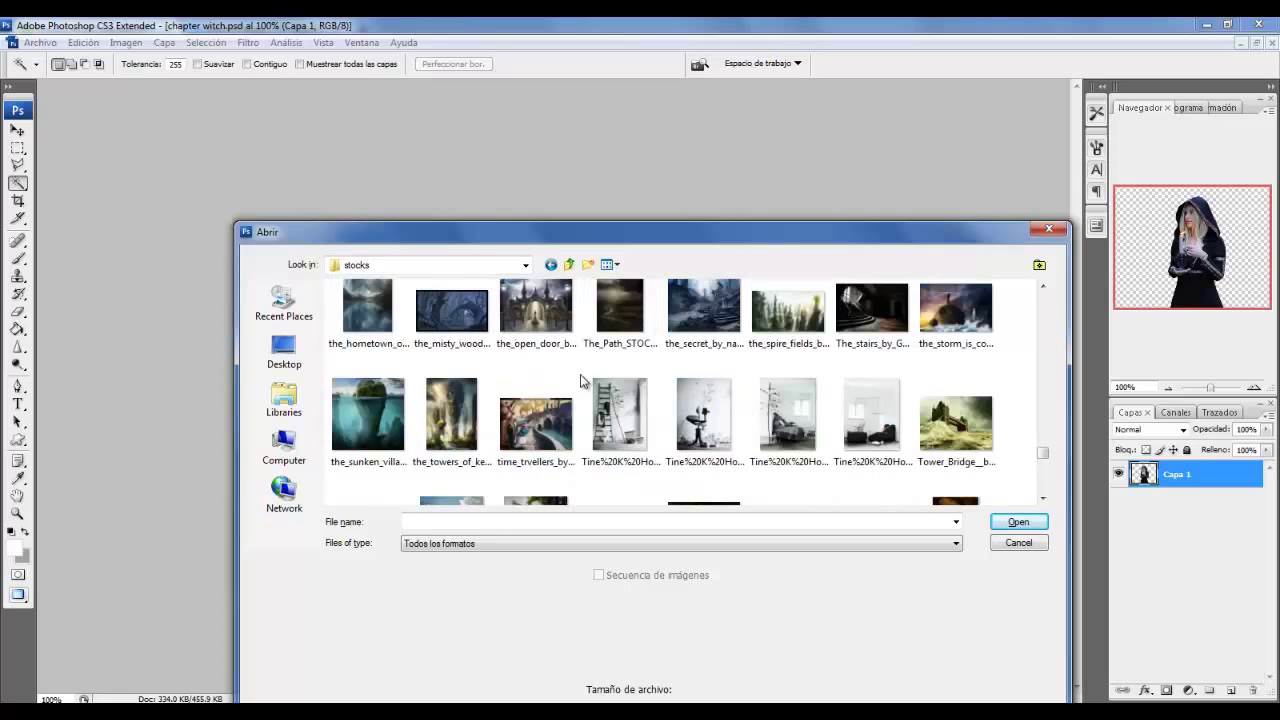
{"action": "left_click", "coordinate": [457, 312]}
{"action": "double_click", "coordinate": [457, 330]}
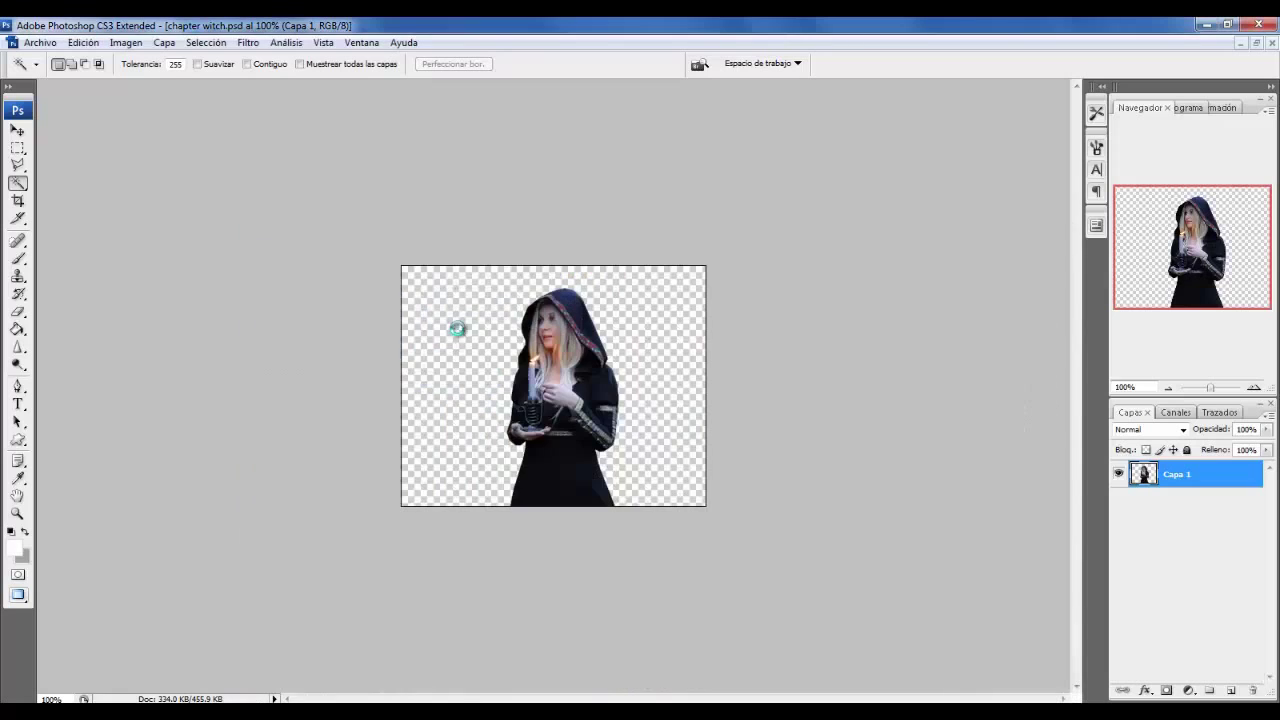
Paste the forest as Capa 2 beneath the witch and scale it to 23.8%.
{"action": "key", "text": "ctrl+a"}
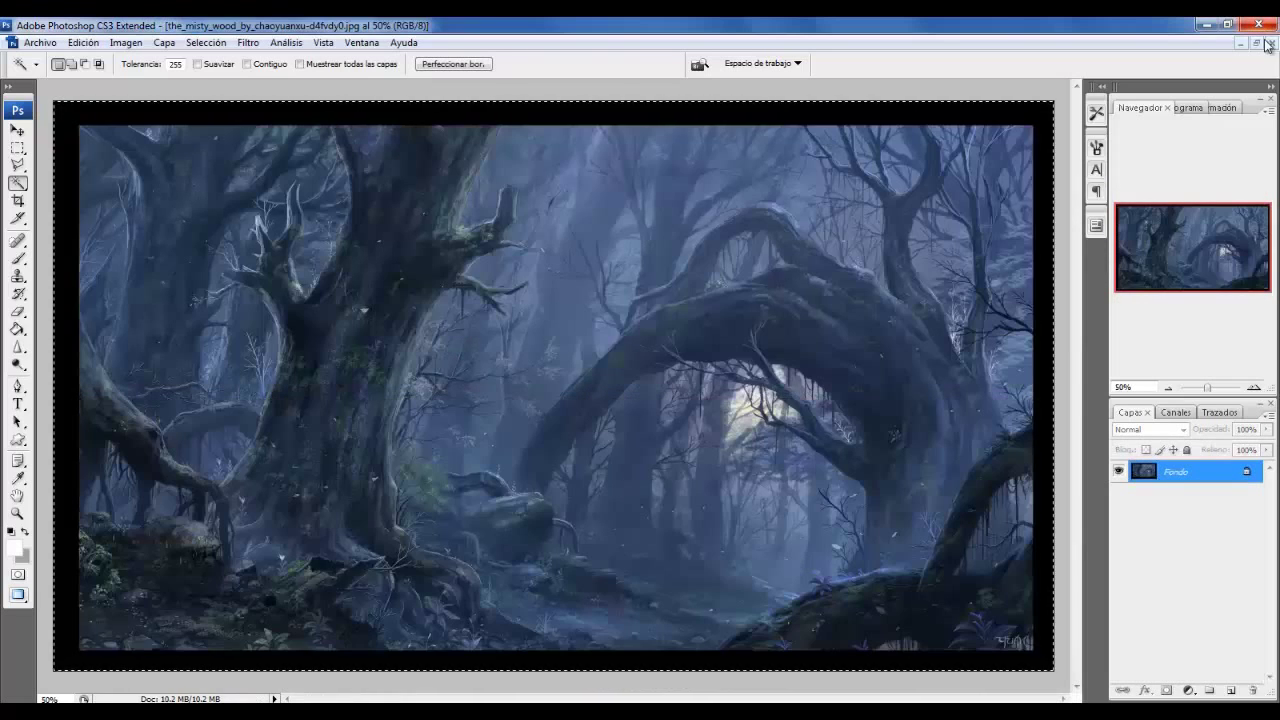
{"action": "left_click", "coordinate": [1267, 42]}
{"action": "key", "text": "ctrl+v"}
{"action": "left_click_drag", "start_coordinate": [1189, 474], "coordinate": [1189, 515]}
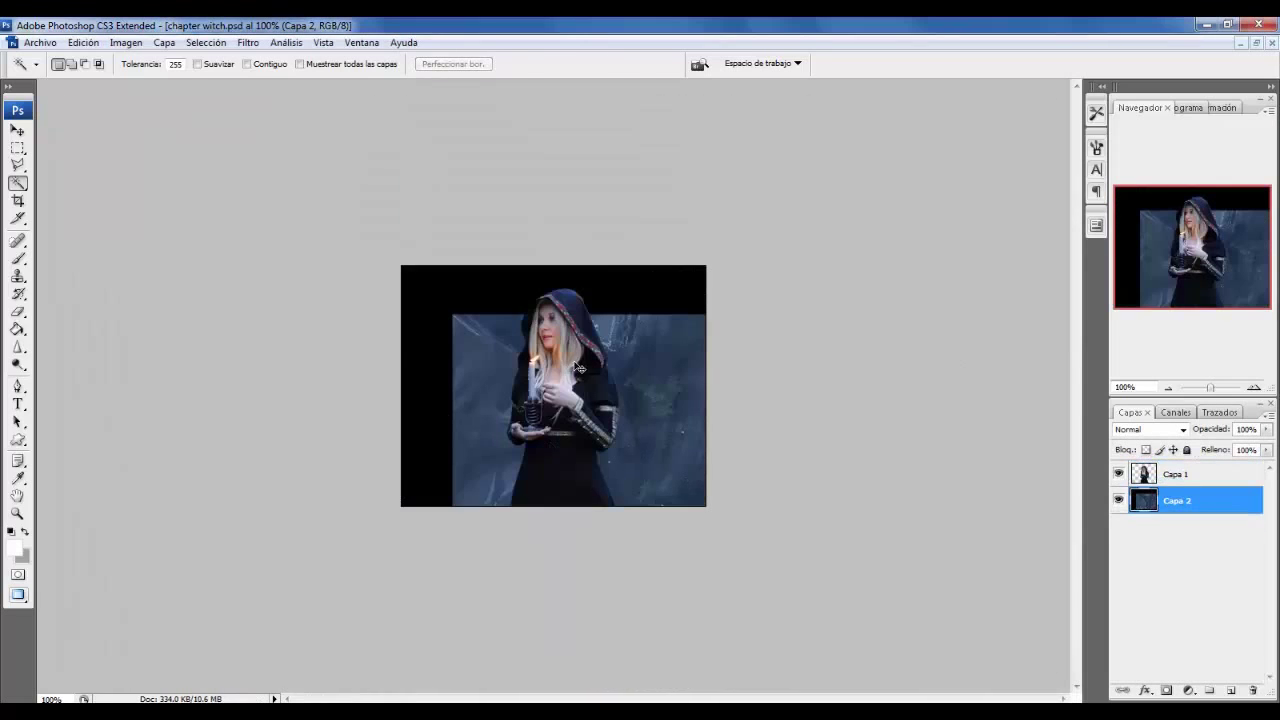
{"action": "key", "text": "ctrl+t"}
{"action": "mouse_move", "coordinate": [396, 264]}
{"action": "left_mouse_down"}
{"action": "mouse_move", "coordinate": [472, 306]}
{"action": "mouse_move", "coordinate": [494, 414]}
{"action": "mouse_move", "coordinate": [609, 461]}
{"action": "left_mouse_up"}
{"action": "left_click_drag", "start_coordinate": [742, 491], "coordinate": [405, 385]}
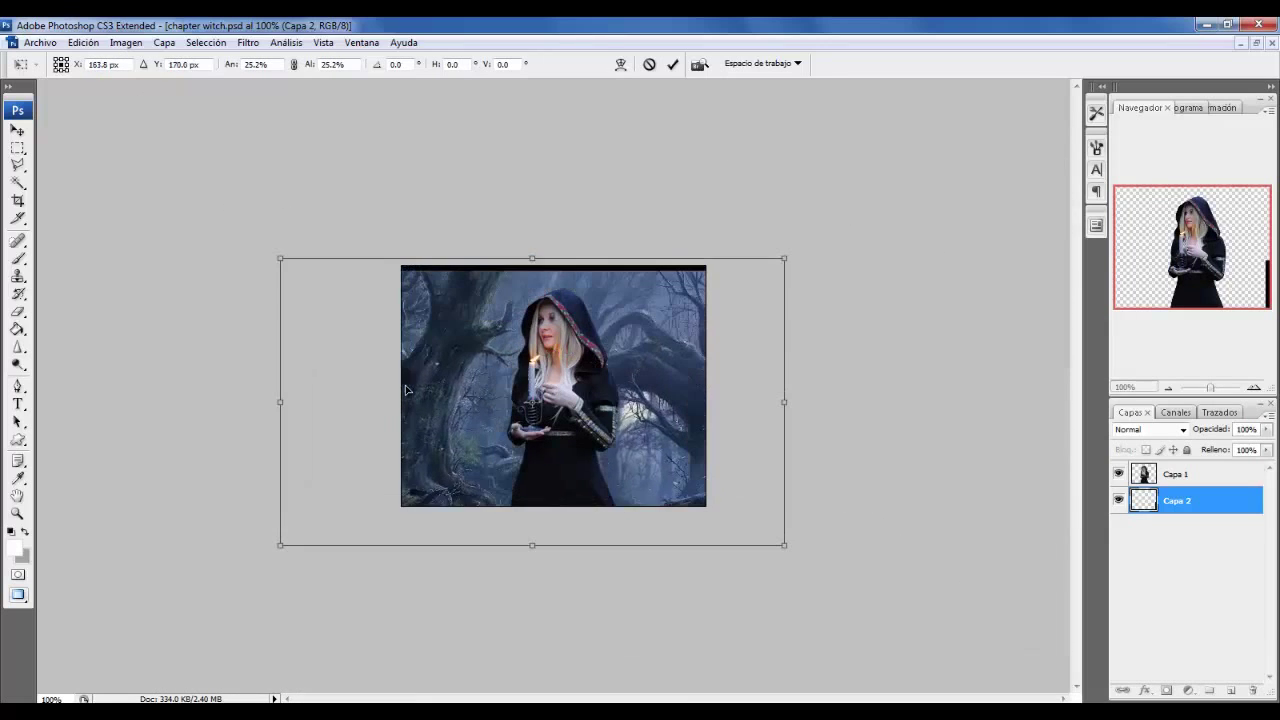
{"action": "left_click_drag", "start_coordinate": [784, 241], "coordinate": [767, 251]}
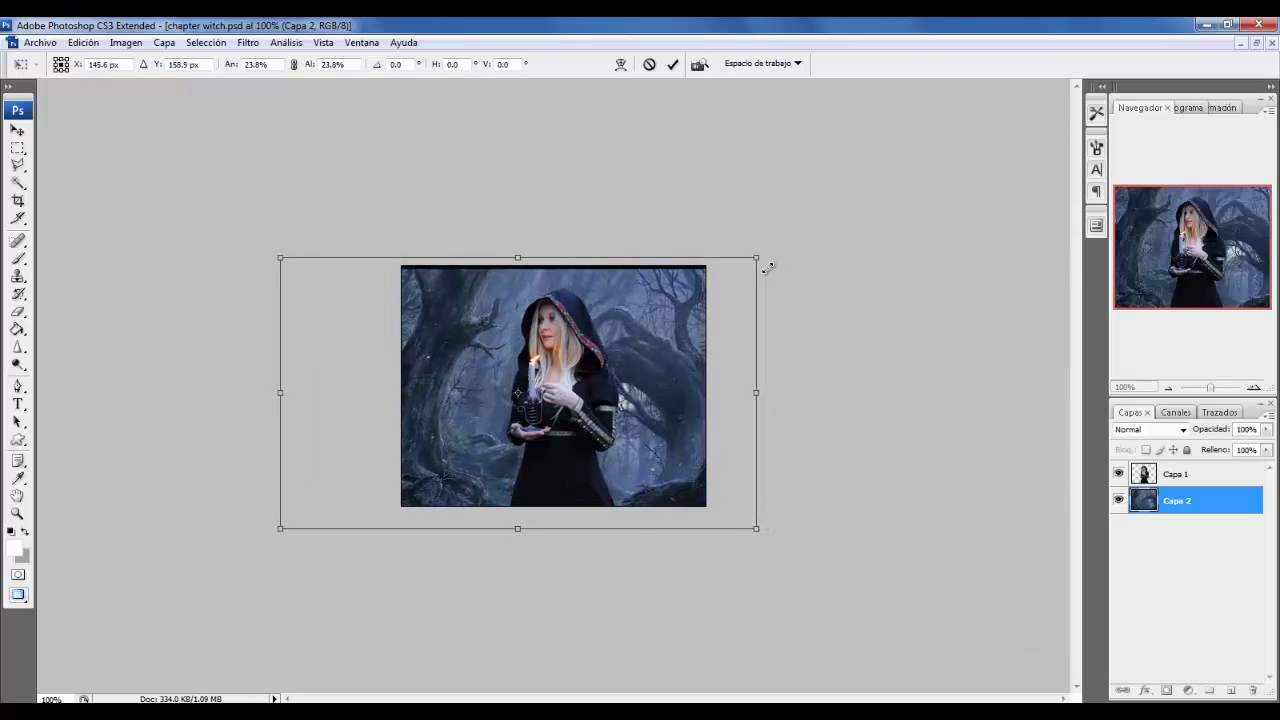
{"action": "key", "text": "Return"}
Duplicate the witch layer as Capa 1 copia and shrink the copy slightly.
{"action": "right_click", "coordinate": [1176, 474]}
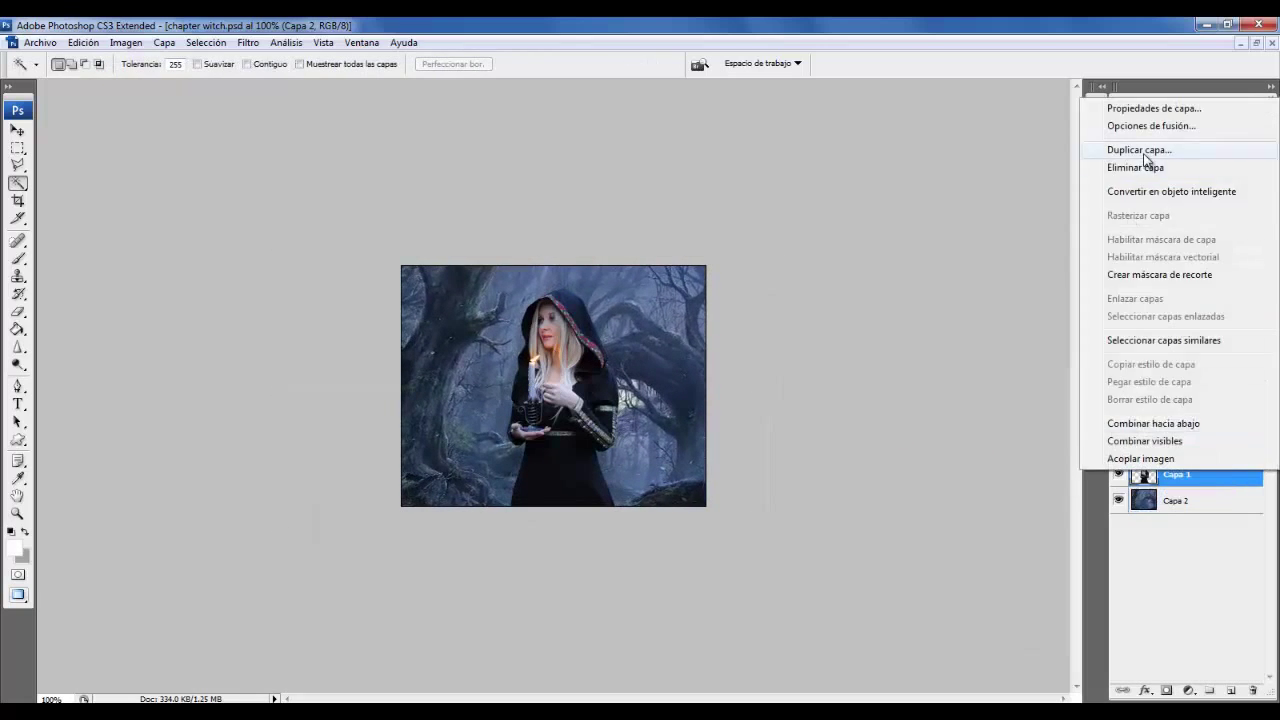
{"action": "left_click", "coordinate": [1147, 157]}
{"action": "key", "text": "ctrl+t"}
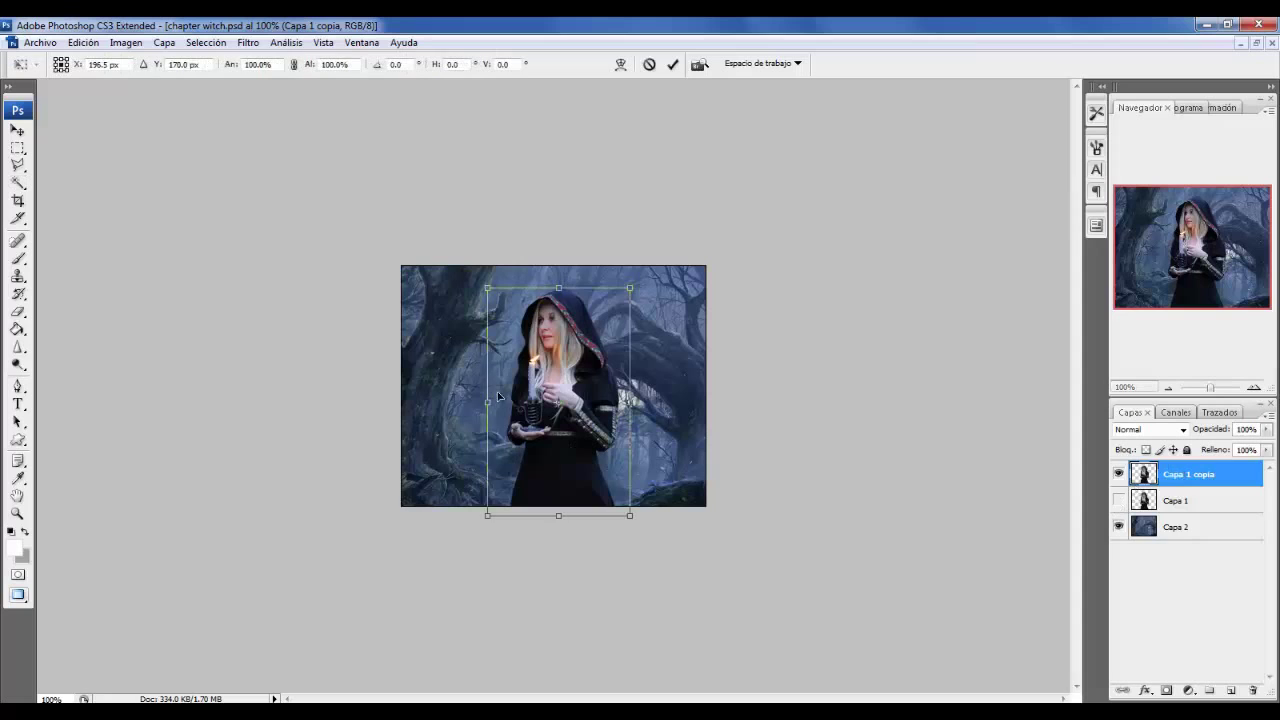
{"action": "left_click_drag", "start_coordinate": [486, 280], "coordinate": [502, 306]}
{"action": "key", "text": "Return"}
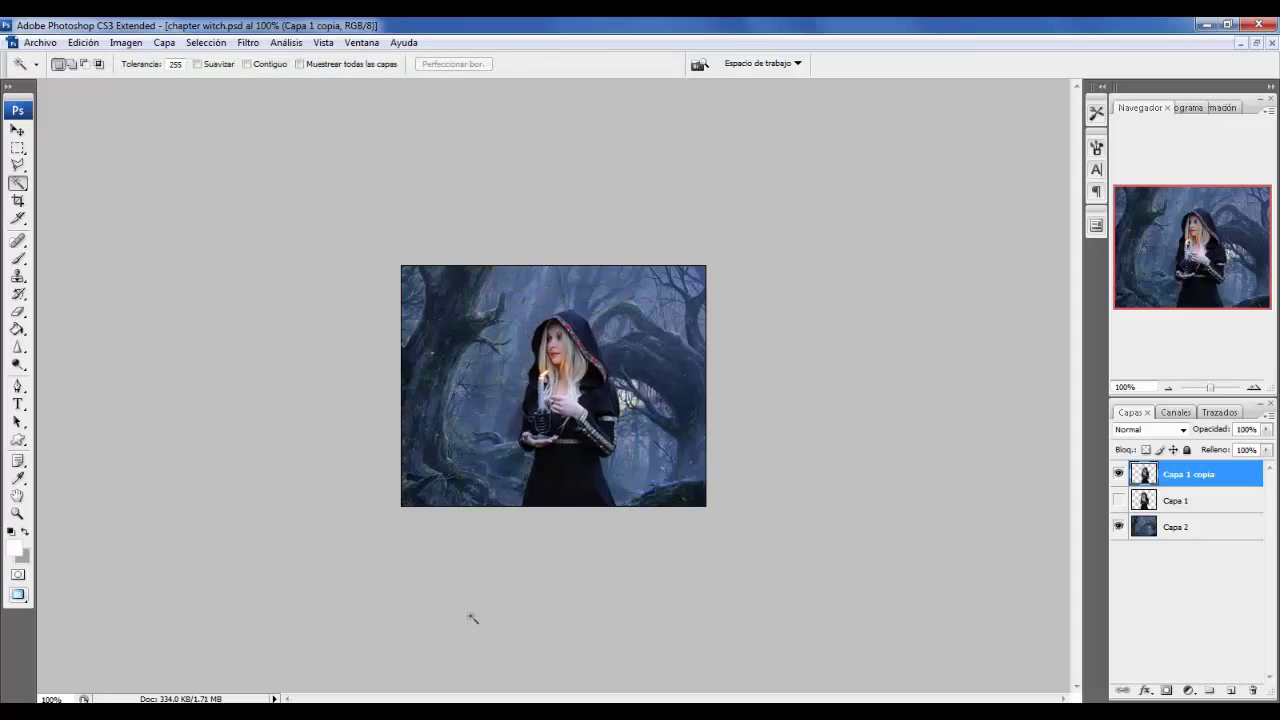
Browse the stocks folder and open the cloudy stock image.
{"action": "left_click", "coordinate": [40, 42]}
{"action": "left_click", "coordinate": [50, 80]}
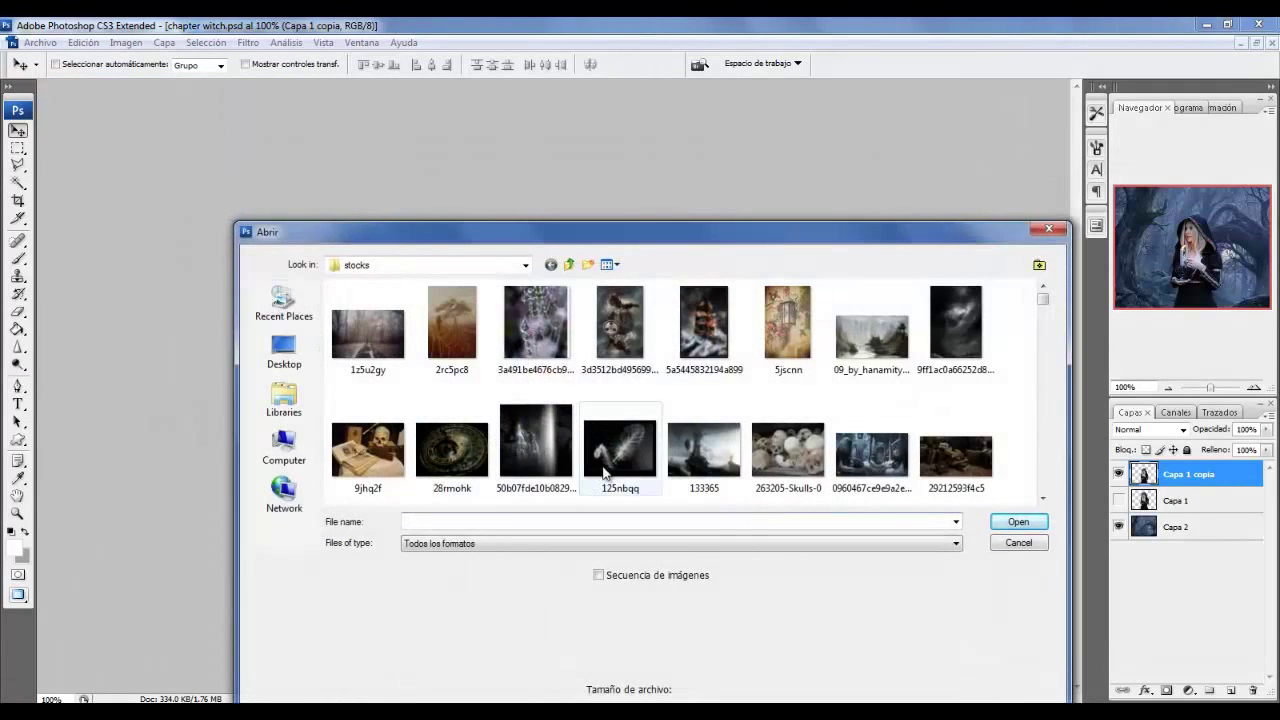
{"action": "left_click", "coordinate": [604, 473]}
{"action": "scroll", "coordinate": [610, 470], "scroll_direction": "down", "scroll_amount": 2}
{"action": "scroll", "coordinate": [620, 467], "scroll_direction": "down", "scroll_amount": 2}
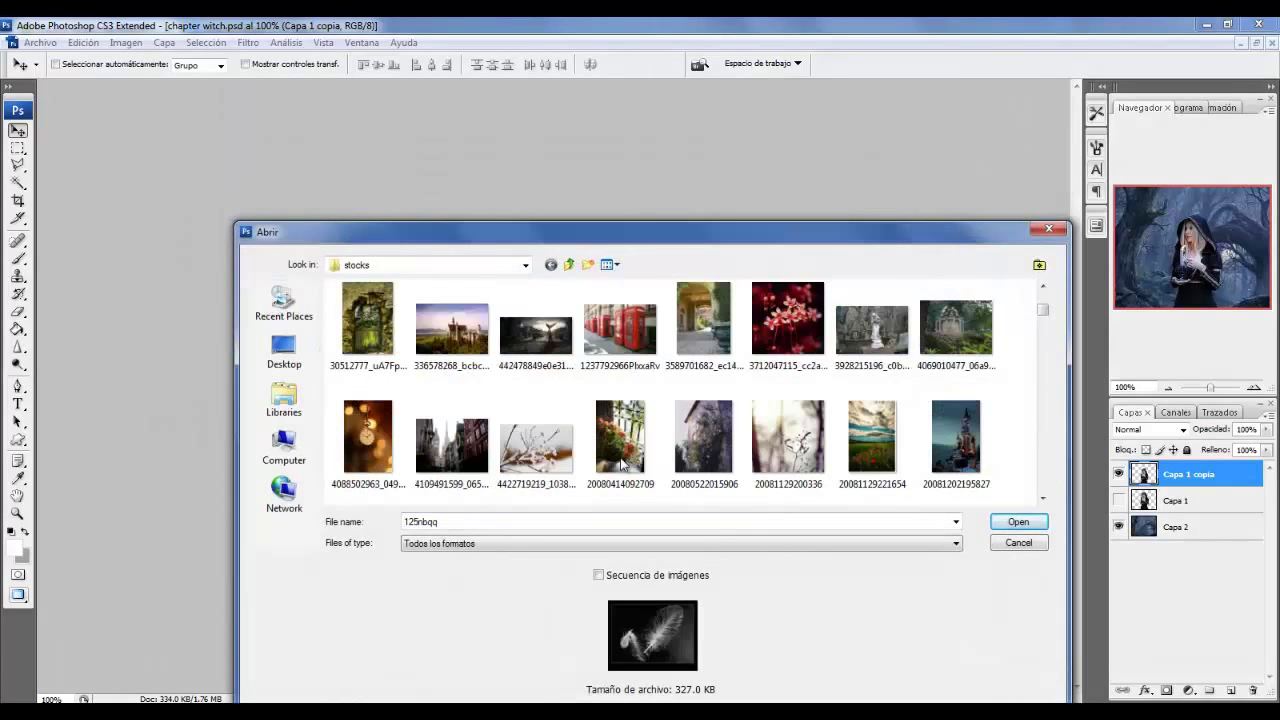
{"action": "scroll", "coordinate": [620, 460], "scroll_direction": "down", "scroll_amount": 3}
{"action": "left_click_drag", "start_coordinate": [620, 232], "coordinate": [663, 199]}
{"action": "scroll", "coordinate": [700, 384], "scroll_direction": "down", "scroll_amount": 2}
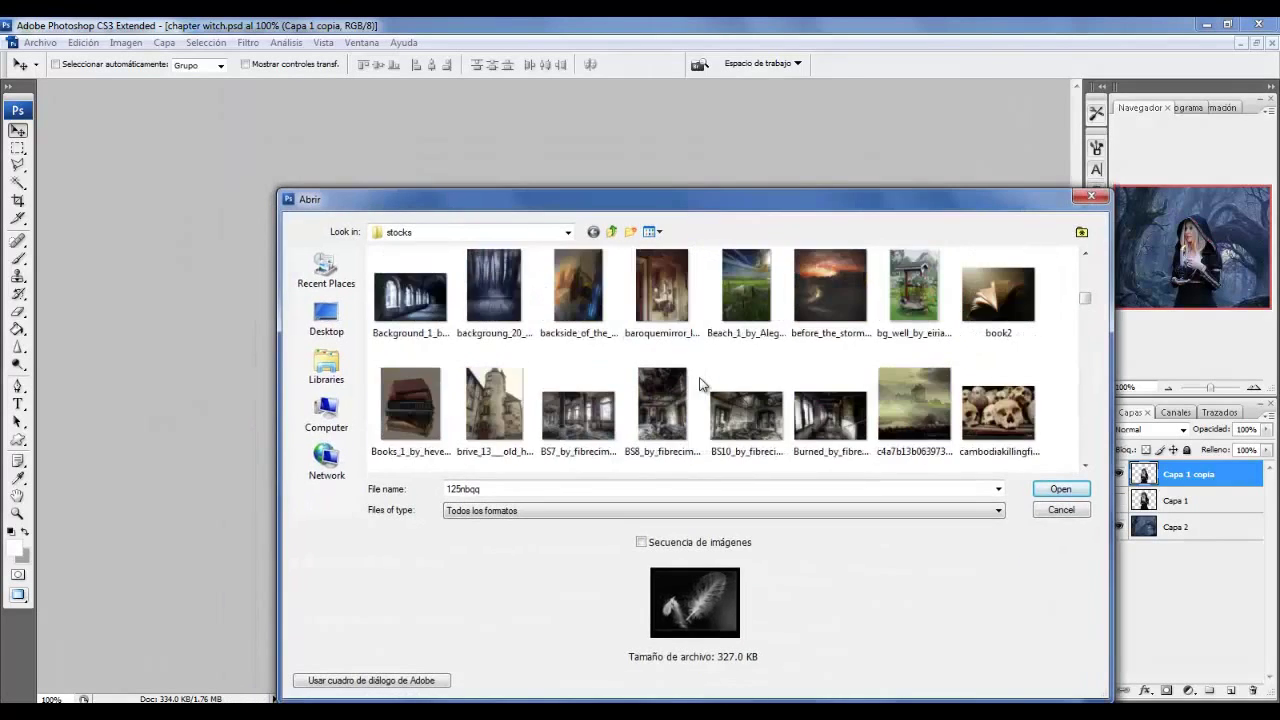
{"action": "scroll", "coordinate": [700, 384], "scroll_direction": "down", "scroll_amount": 1}
{"action": "scroll", "coordinate": [720, 390], "scroll_direction": "down", "scroll_amount": 1}
{"action": "scroll", "coordinate": [830, 405], "scroll_direction": "down", "scroll_amount": 1}
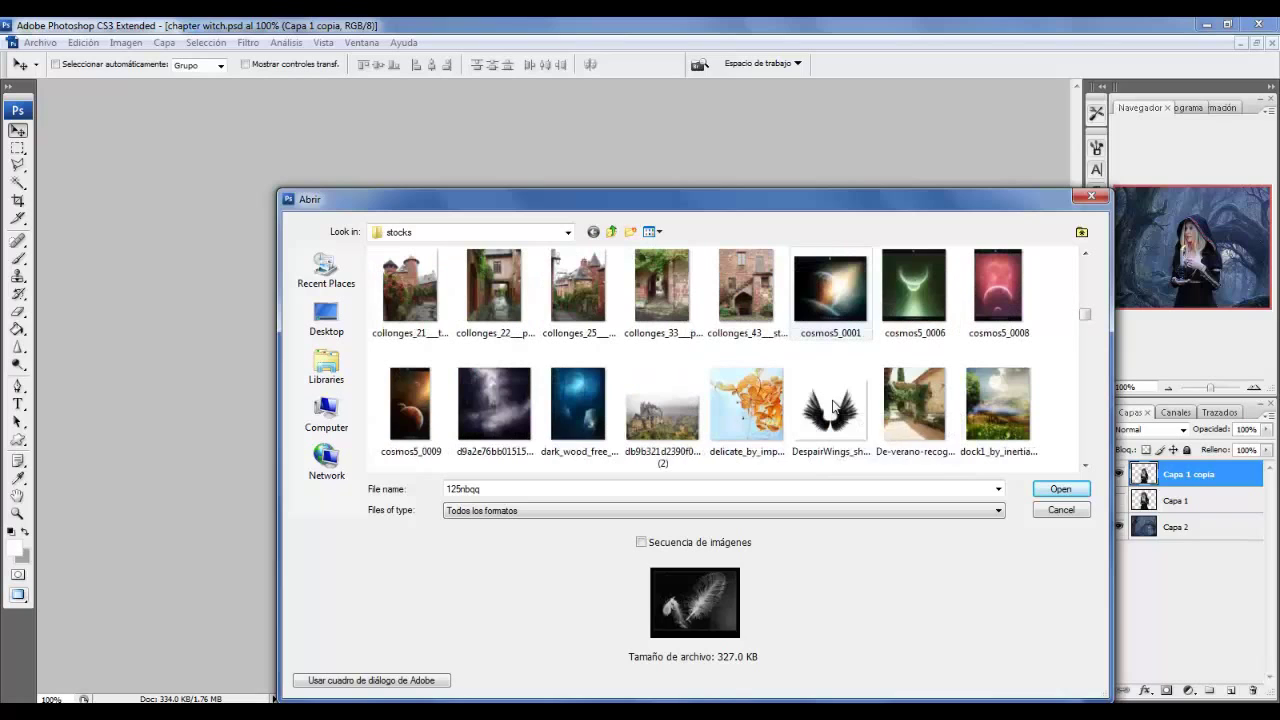
{"action": "double_click", "coordinate": [505, 409]}
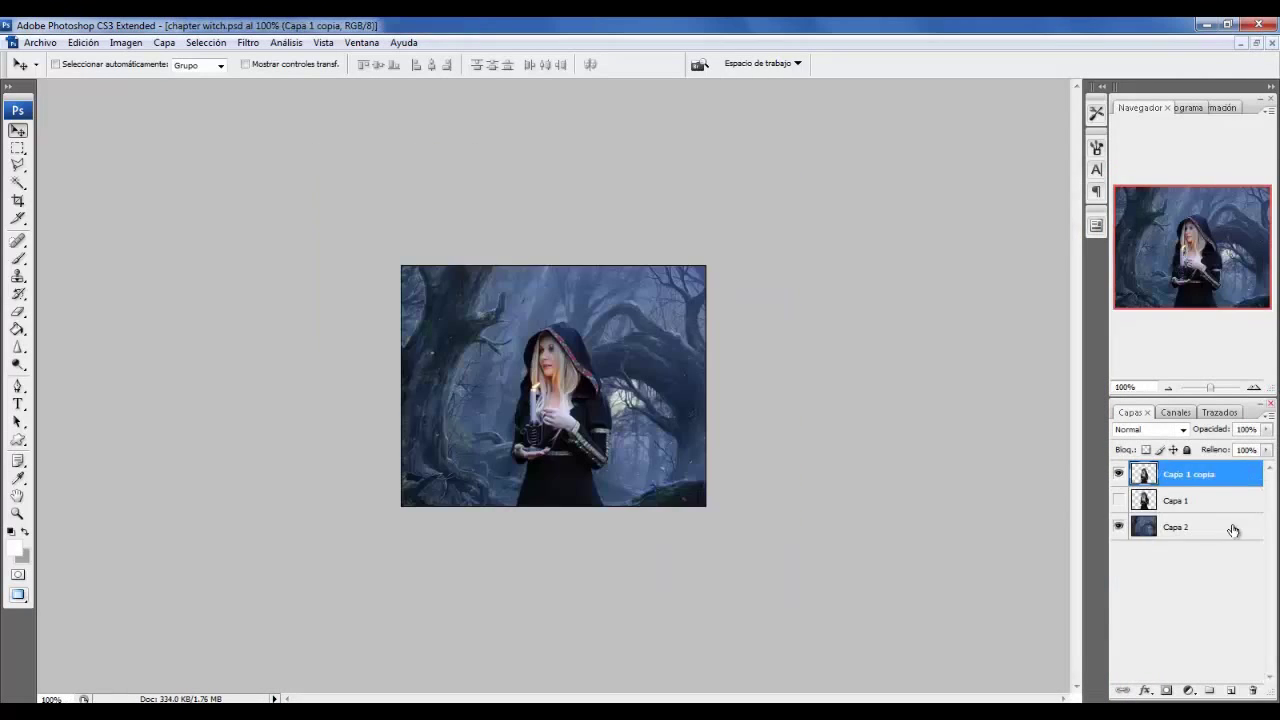
Paste the clouds above the forest as Capa 3, desaturate them and scale to 77.6%.
{"action": "left_click", "coordinate": [1233, 530]}
{"action": "key", "text": "ctrl+v"}
{"action": "left_click", "coordinate": [126, 42]}
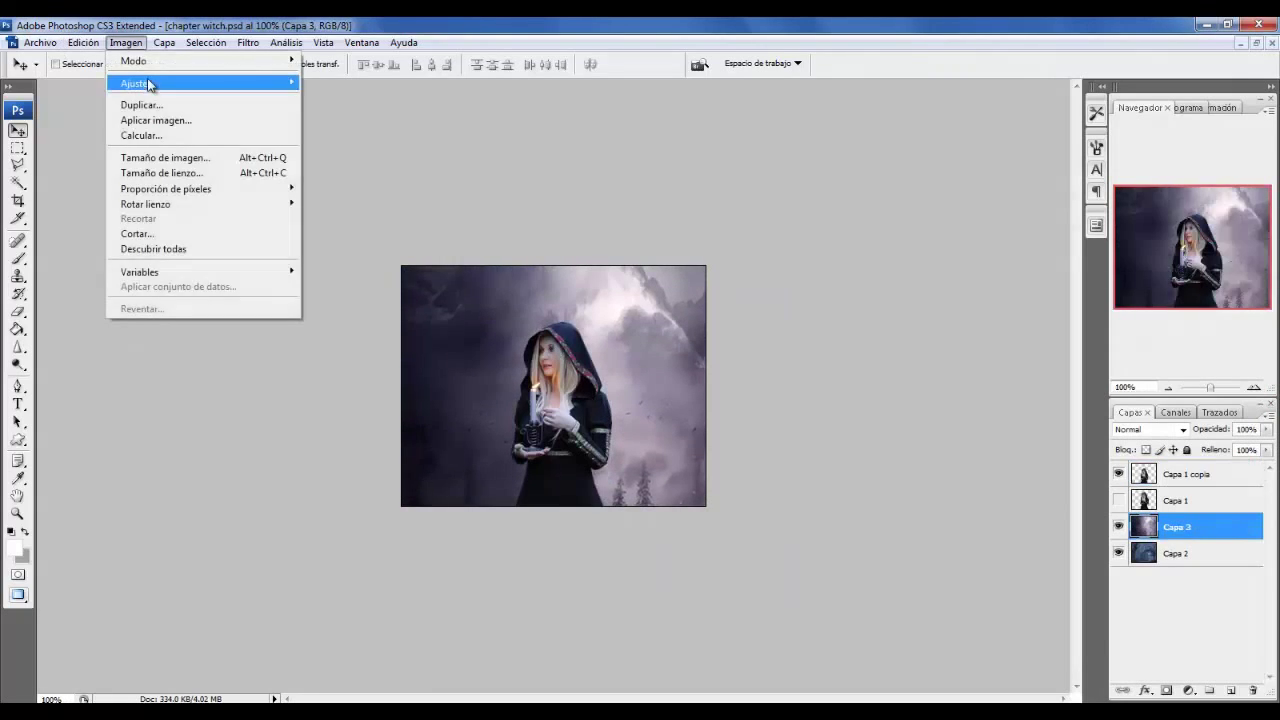
{"action": "mouse_move", "coordinate": [134, 83]}
{"action": "left_click", "coordinate": [357, 223]}
{"action": "key", "text": "ctrl+t"}
{"action": "left_click_drag", "start_coordinate": [997, 138], "coordinate": [766, 423]}
{"action": "key", "text": "Return"}
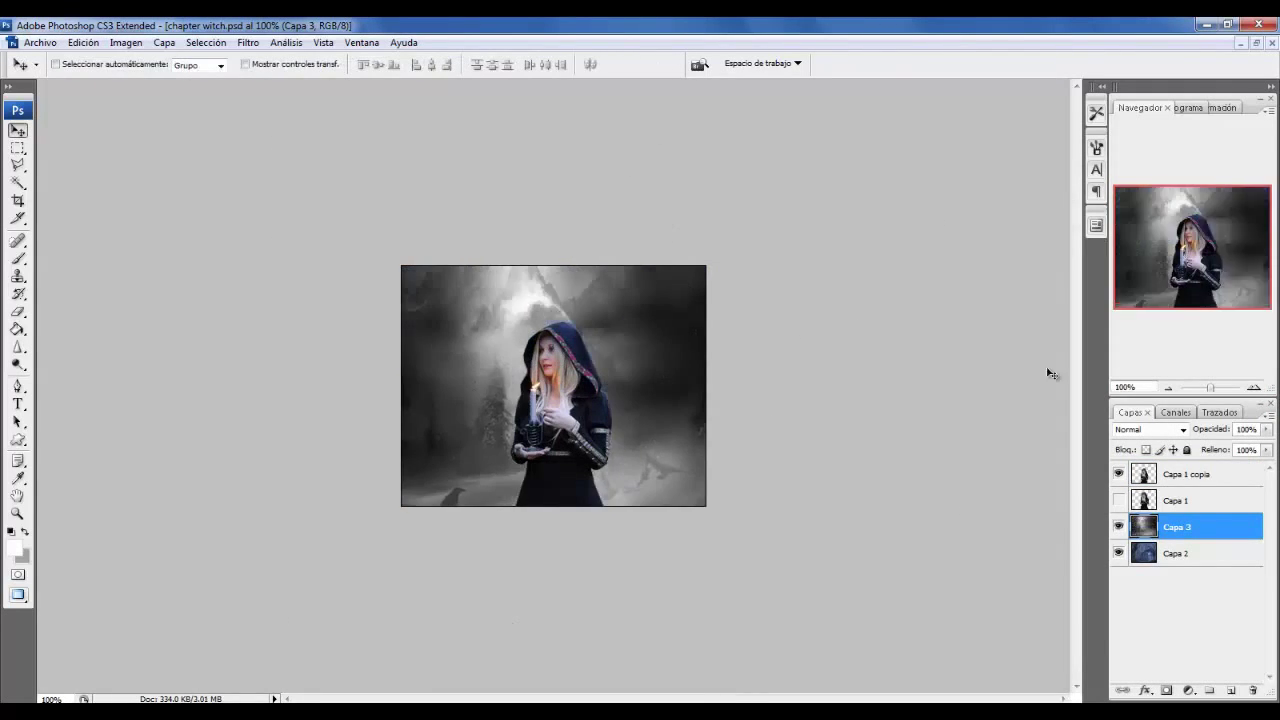
Try several blend modes on the cloud layer, settle on Luz fuerte, and reposition it.
{"action": "left_click", "coordinate": [1150, 429]}
{"action": "left_click", "coordinate": [1136, 410]}
{"action": "key", "text": "Up"}
{"action": "key", "text": "Up"}
{"action": "key", "text": "Up"}
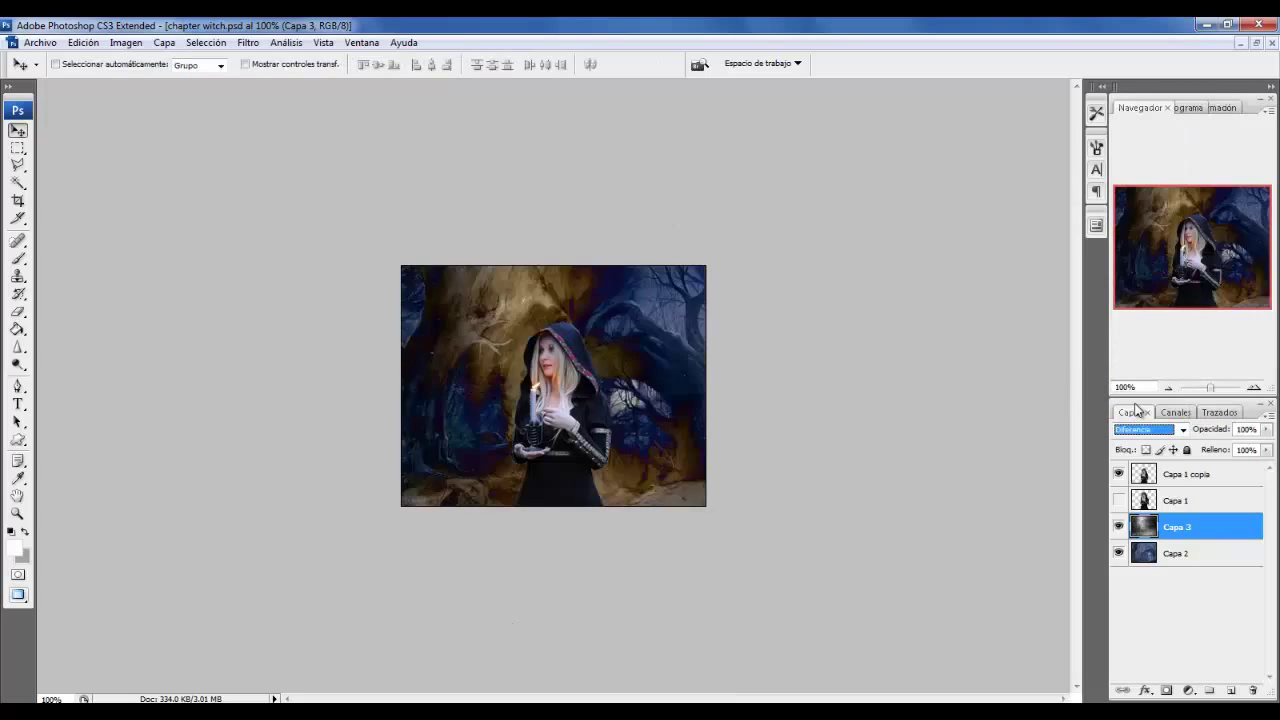
{"action": "key", "text": "Up"}
{"action": "key", "text": "Up"}
{"action": "key", "text": "Up"}
{"action": "key", "text": "Up"}
{"action": "key", "text": "Up"}
{"action": "key", "text": "Up"}
{"action": "key", "text": "Up"}
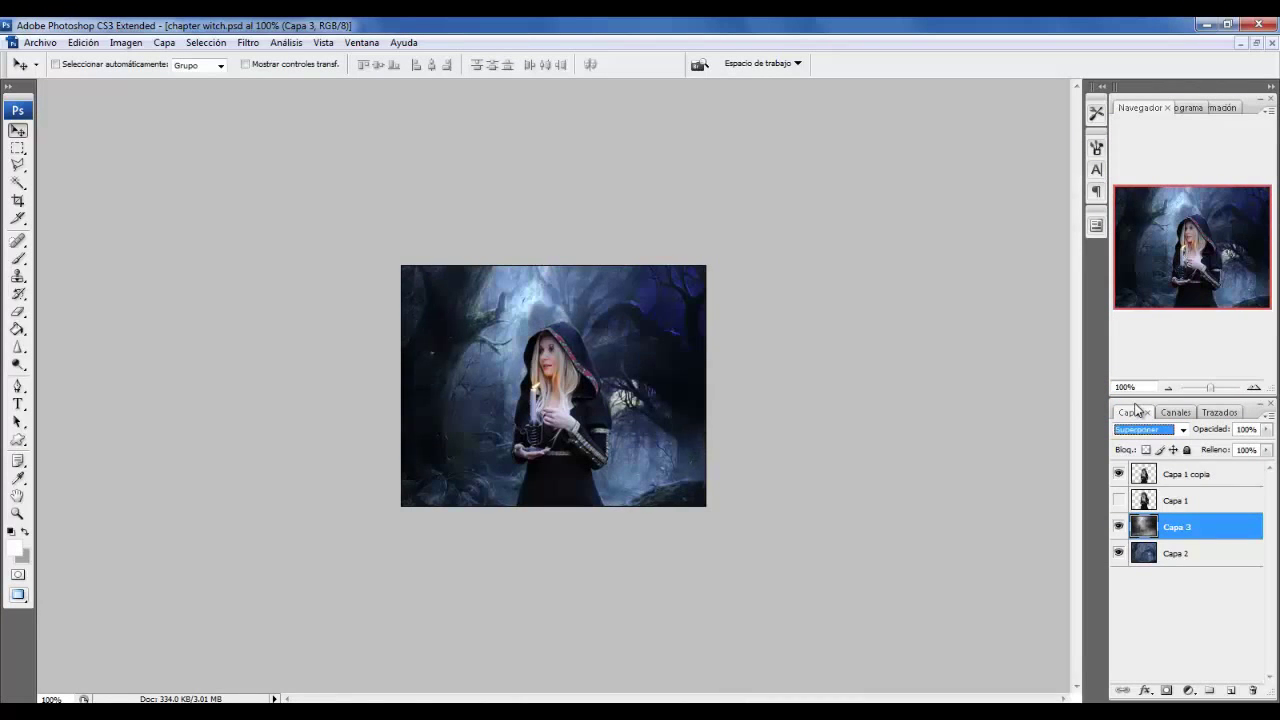
{"action": "left_click", "coordinate": [1118, 527]}
{"action": "left_click", "coordinate": [1119, 528]}
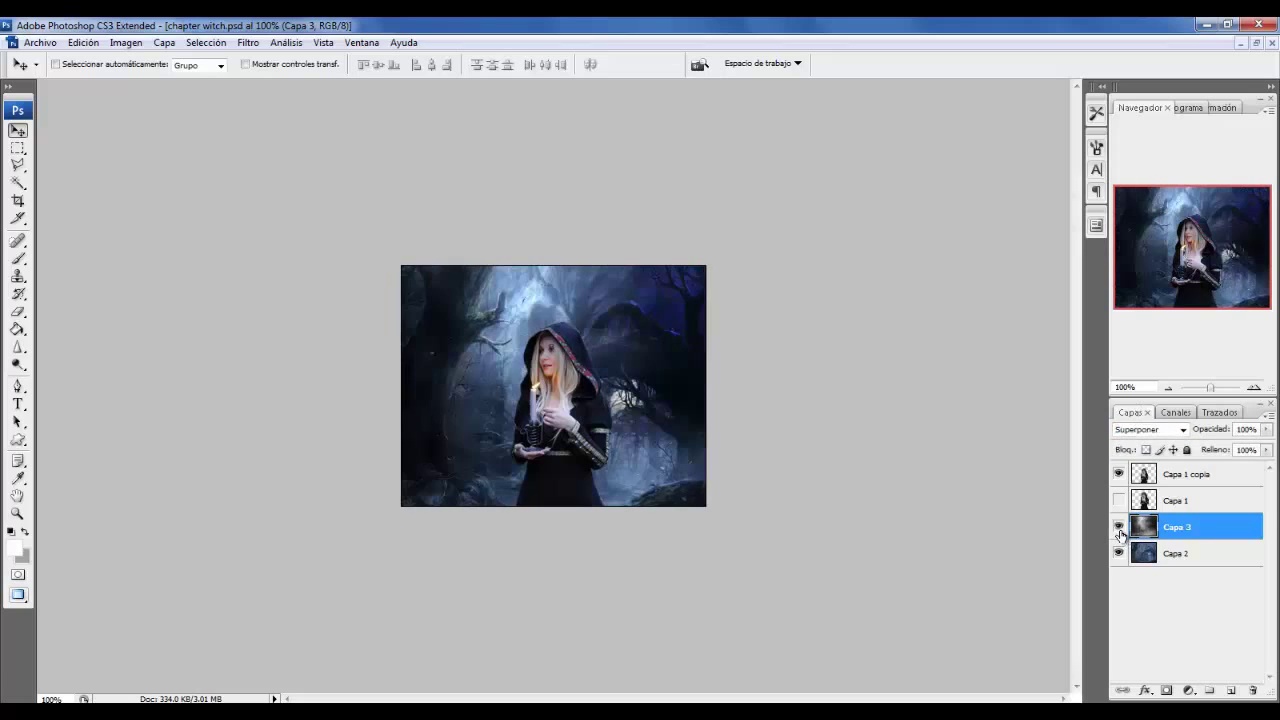
{"action": "left_click", "coordinate": [1136, 430]}
{"action": "left_click", "coordinate": [1132, 248]}
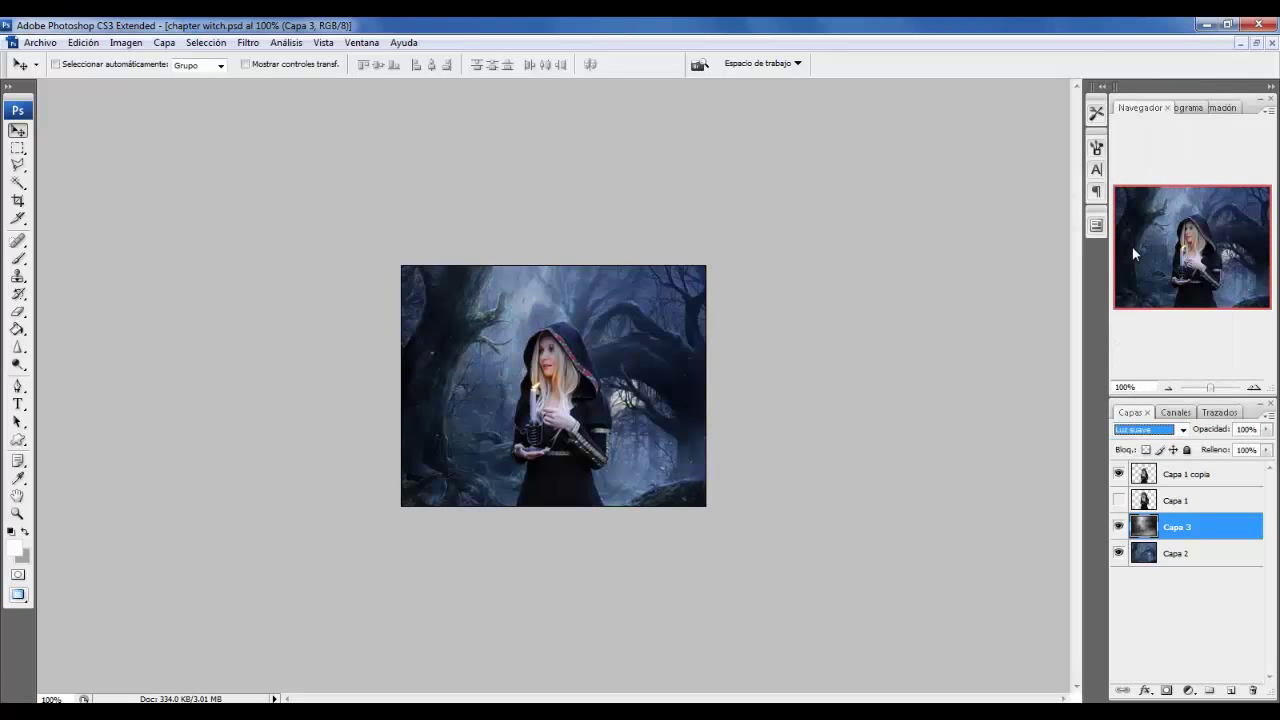
{"action": "left_click", "coordinate": [1142, 430]}
{"action": "left_click", "coordinate": [1159, 95]}
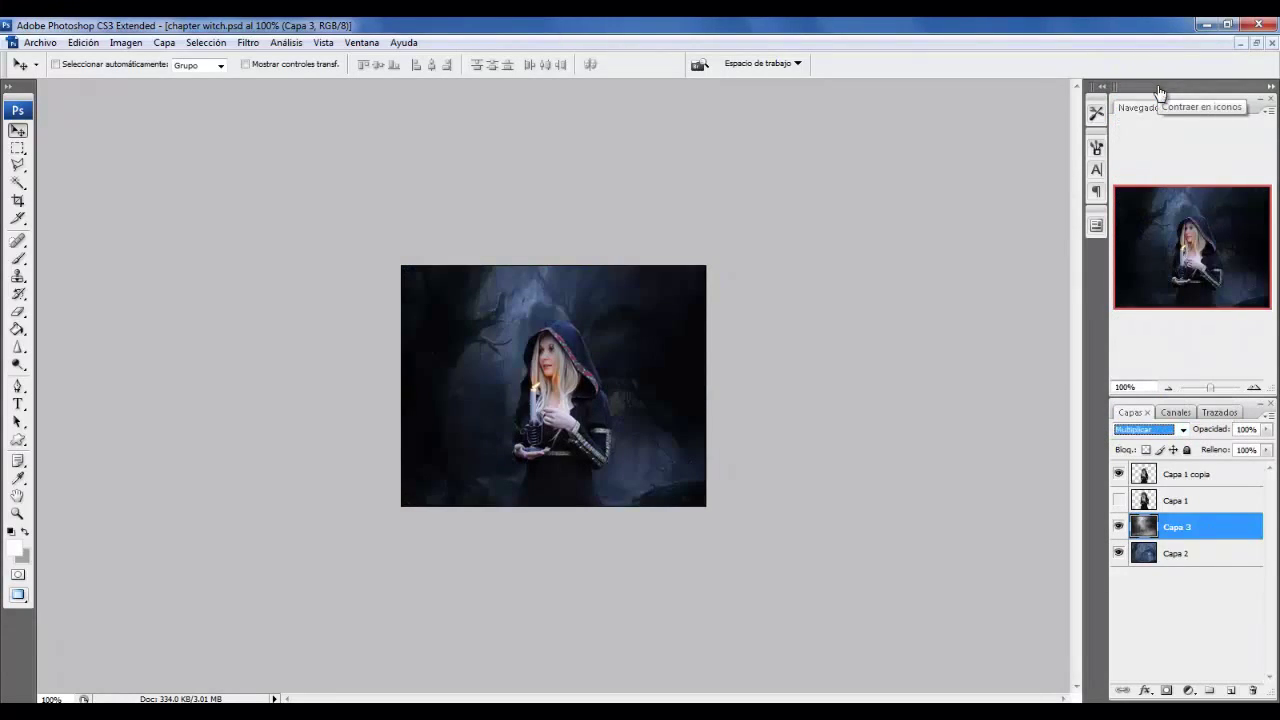
{"action": "key", "text": "Down"}
{"action": "key", "text": "Down"}
{"action": "key", "text": "Down"}
{"action": "key", "text": "Down"}
{"action": "key", "text": "Down"}
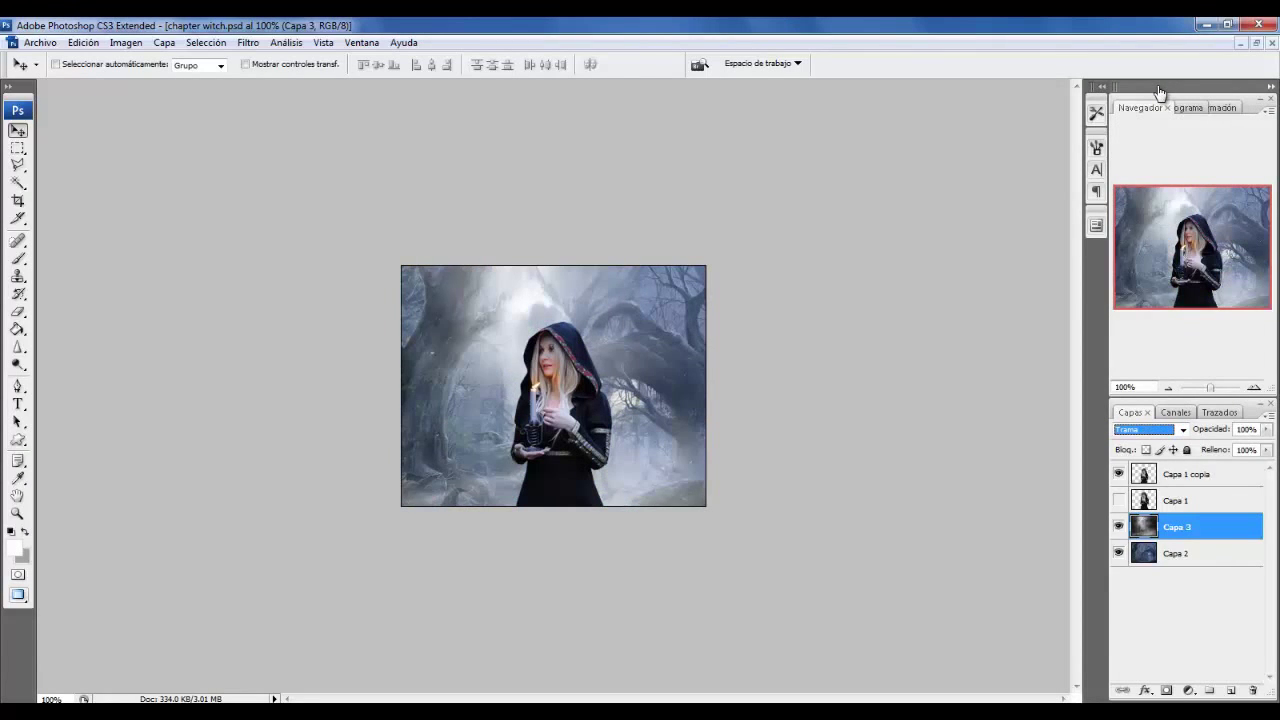
{"action": "key", "text": "Down"}
{"action": "key", "text": "Down"}
{"action": "key", "text": "Down"}
{"action": "key", "text": "Down"}
{"action": "key", "text": "Down"}
{"action": "key", "text": "Down"}
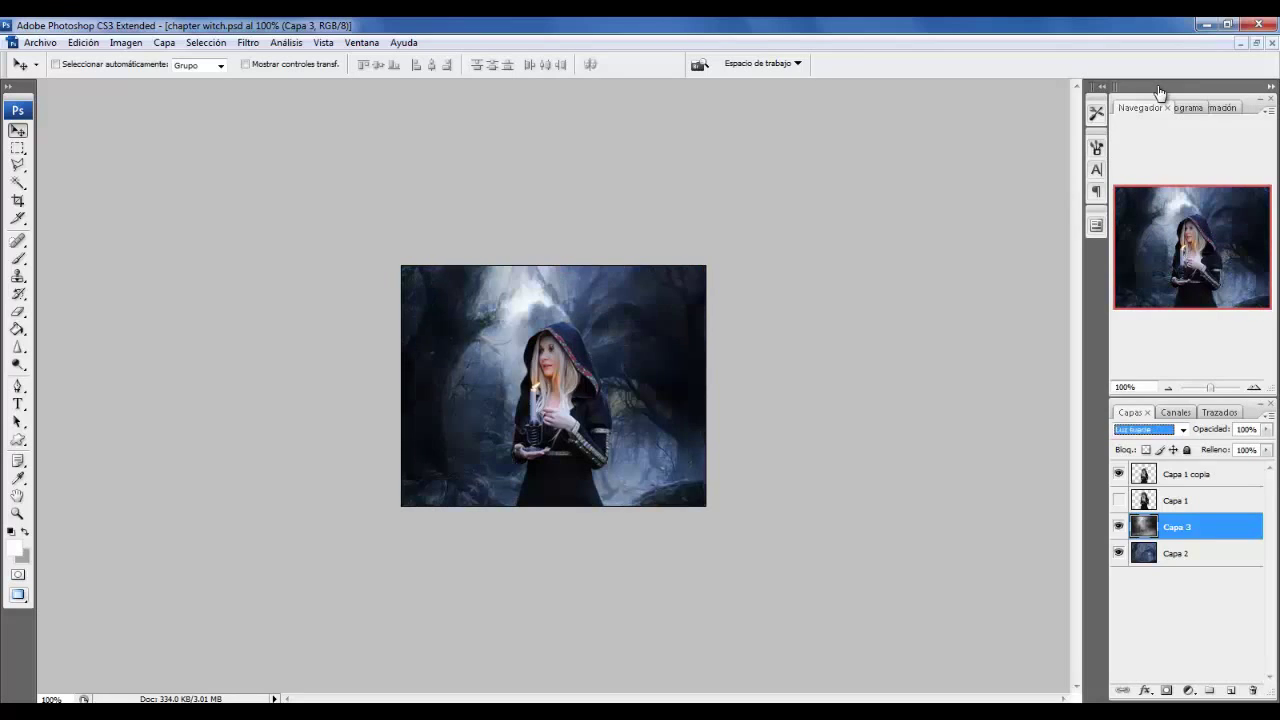
{"action": "left_click_drag", "start_coordinate": [476, 289], "coordinate": [498, 303]}
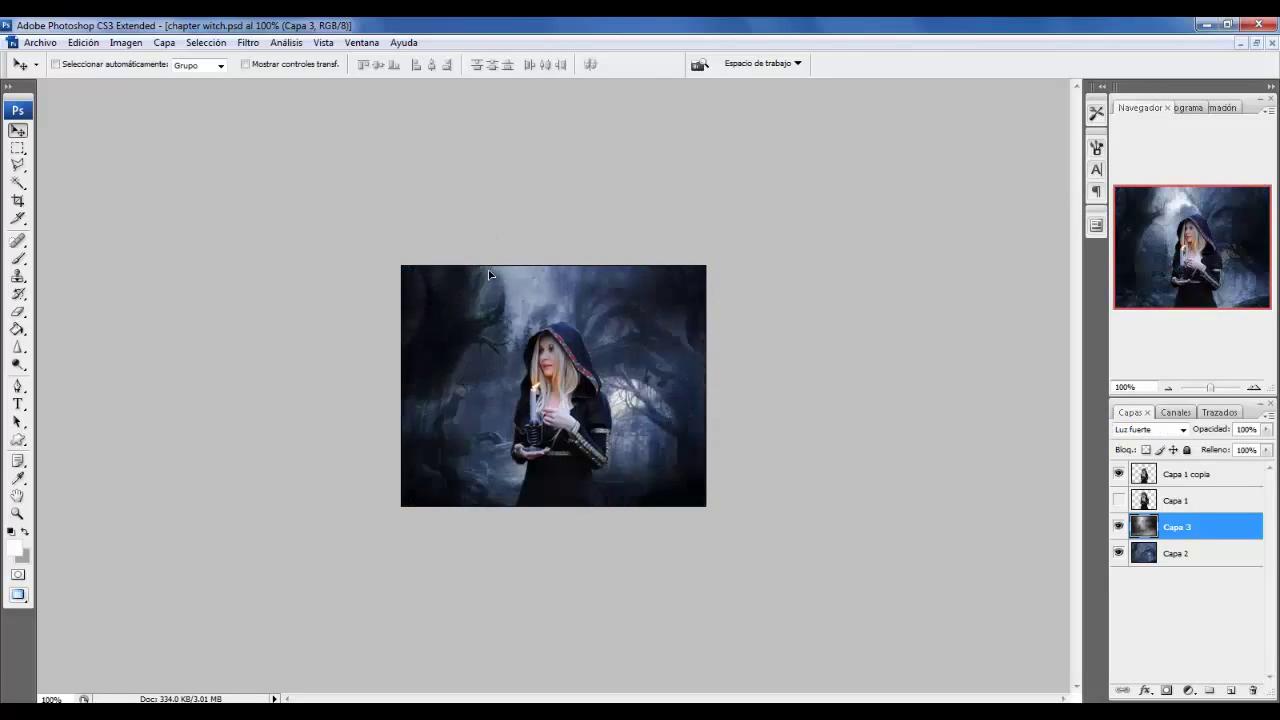
Duplicate the cloud layer, hide the original Capa 3 and set the copy to Normal.
{"action": "right_click", "coordinate": [1172, 522]}
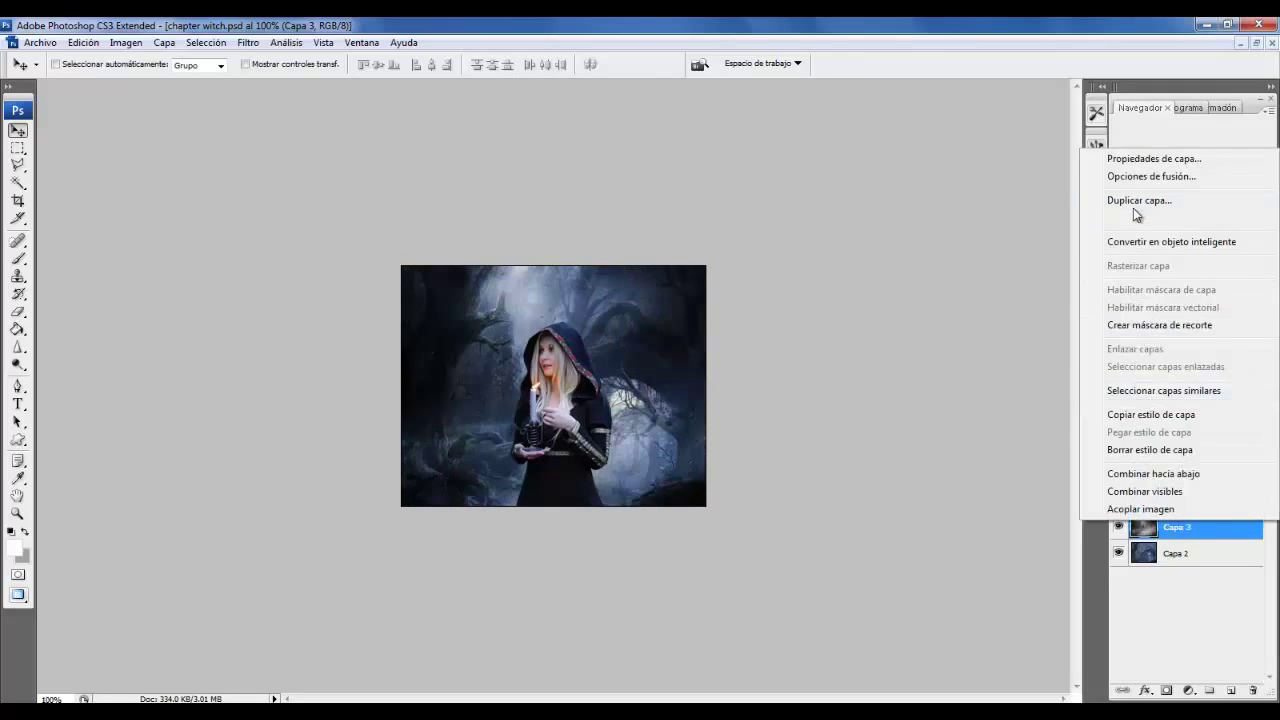
{"action": "left_click", "coordinate": [1140, 197]}
{"action": "key", "text": "Return"}
{"action": "left_click", "coordinate": [1118, 553]}
{"action": "left_click", "coordinate": [1150, 429]}
{"action": "left_click", "coordinate": [1126, 64]}
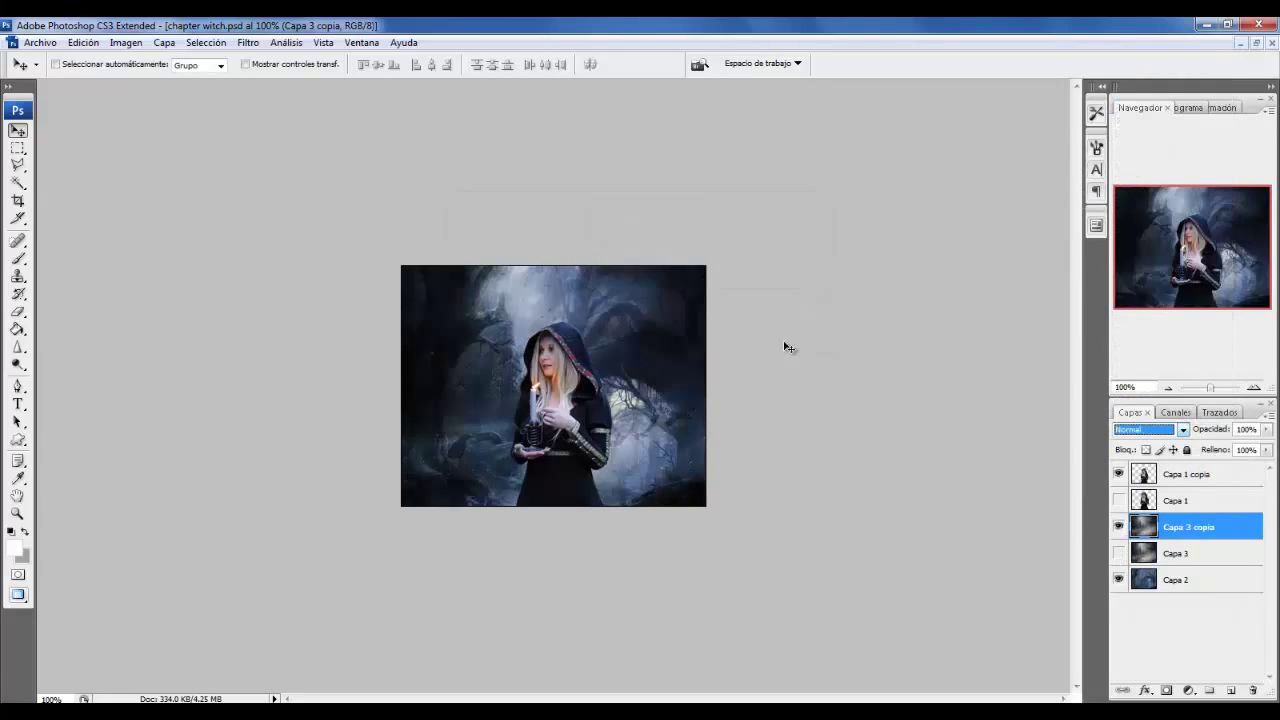
Shrink the cloud copy, then scale the witch copy to 93.7% and the cloud copy to 93.1%.
{"action": "key", "text": "ctrl+t"}
{"action": "left_click_drag", "start_coordinate": [777, 148], "coordinate": [711, 213]}
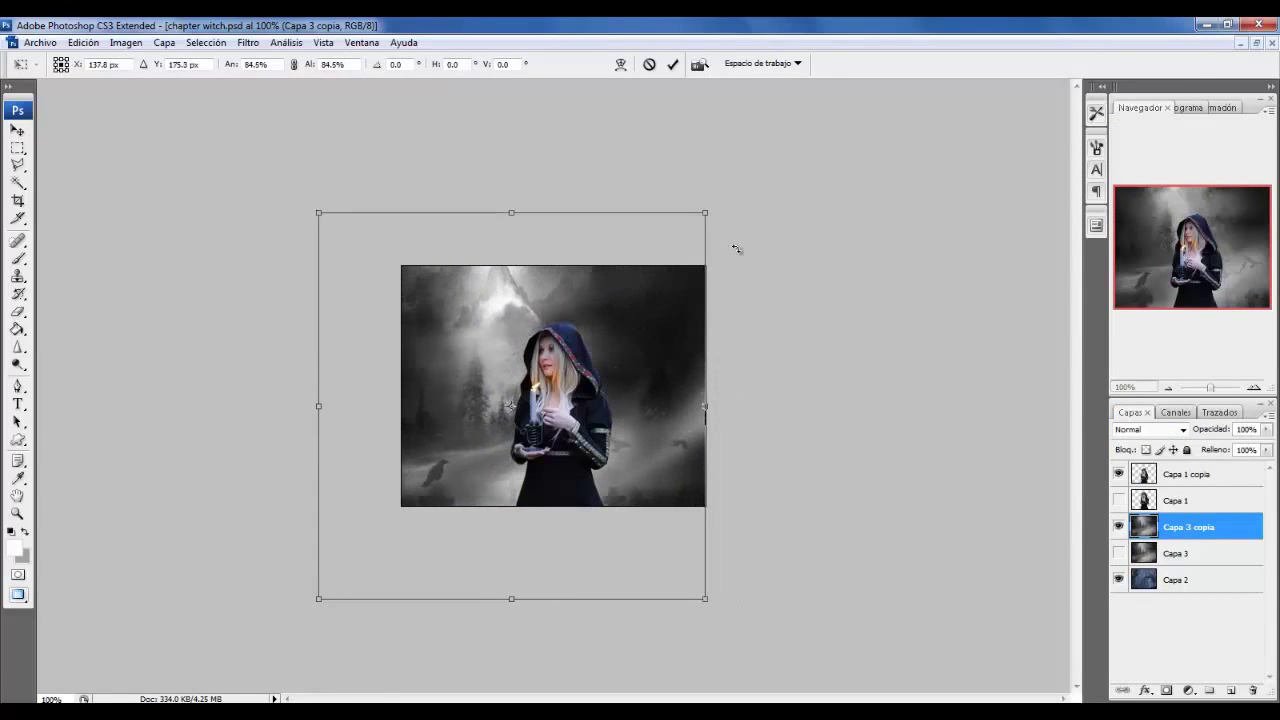
{"action": "key", "text": "Return"}
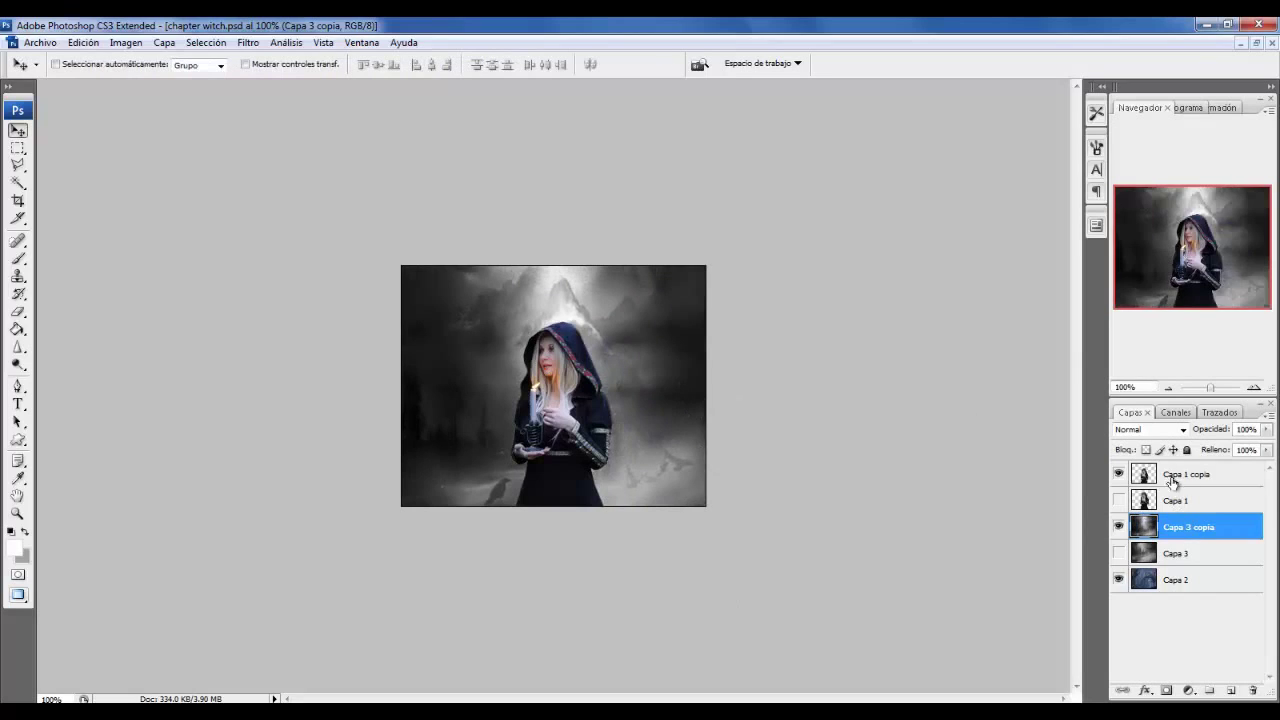
{"action": "left_click", "coordinate": [1175, 474]}
{"action": "key", "text": "ctrl+t"}
{"action": "left_click_drag", "start_coordinate": [614, 320], "coordinate": [617, 341]}
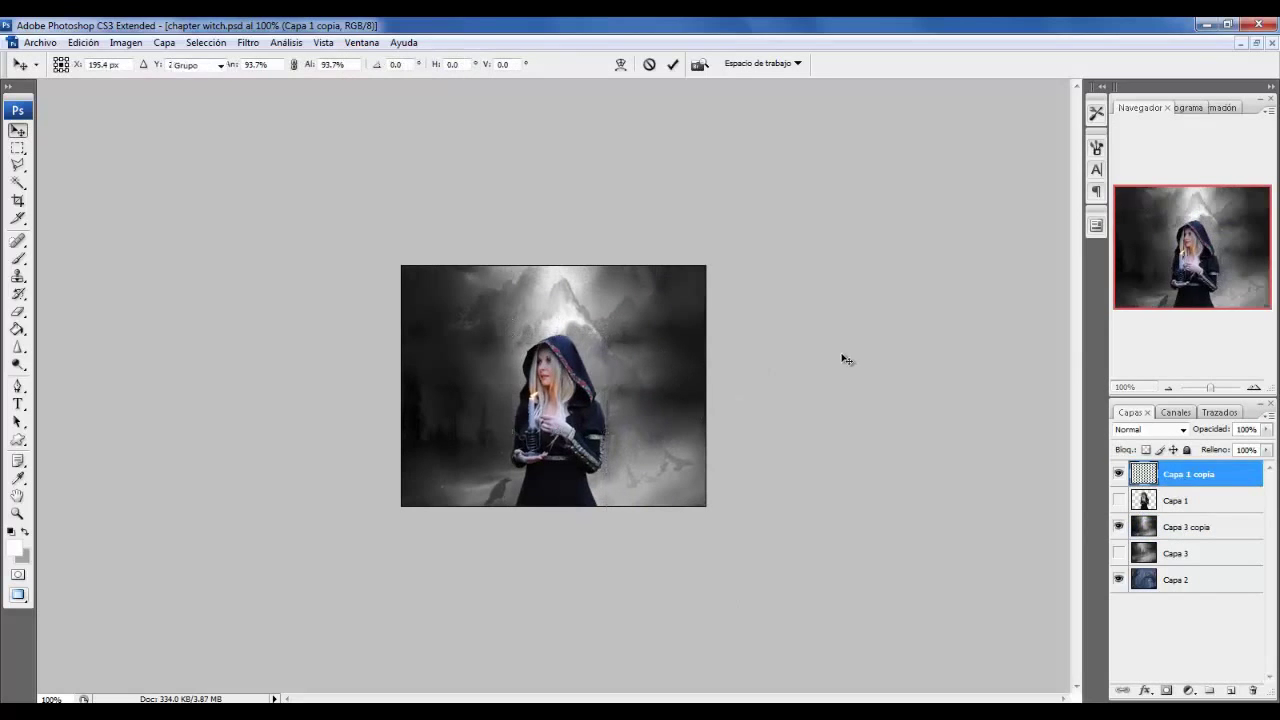
{"action": "key", "text": "Return"}
{"action": "left_click", "coordinate": [1186, 527]}
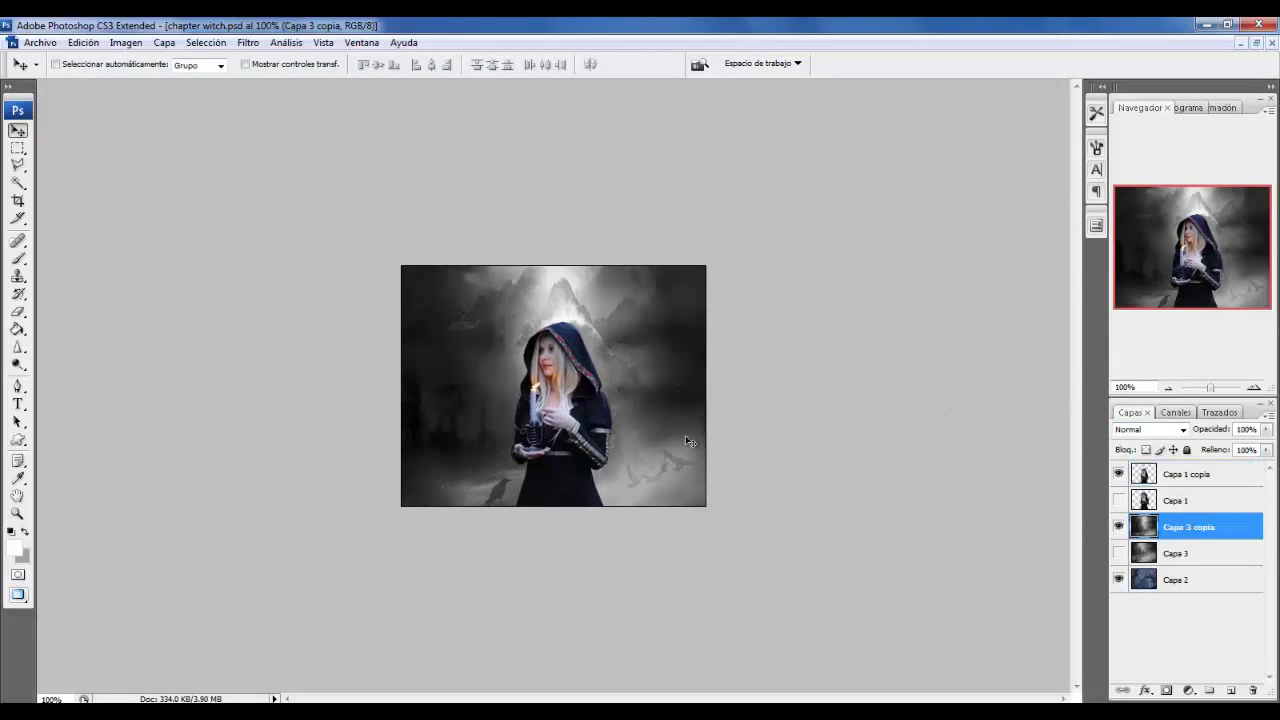
{"action": "key", "text": "ctrl+t"}
{"action": "left_click_drag", "start_coordinate": [768, 229], "coordinate": [747, 280]}
Add a layer mask to the cloud copy and erase mist beside the witch's face.
{"action": "key", "text": "Return"}
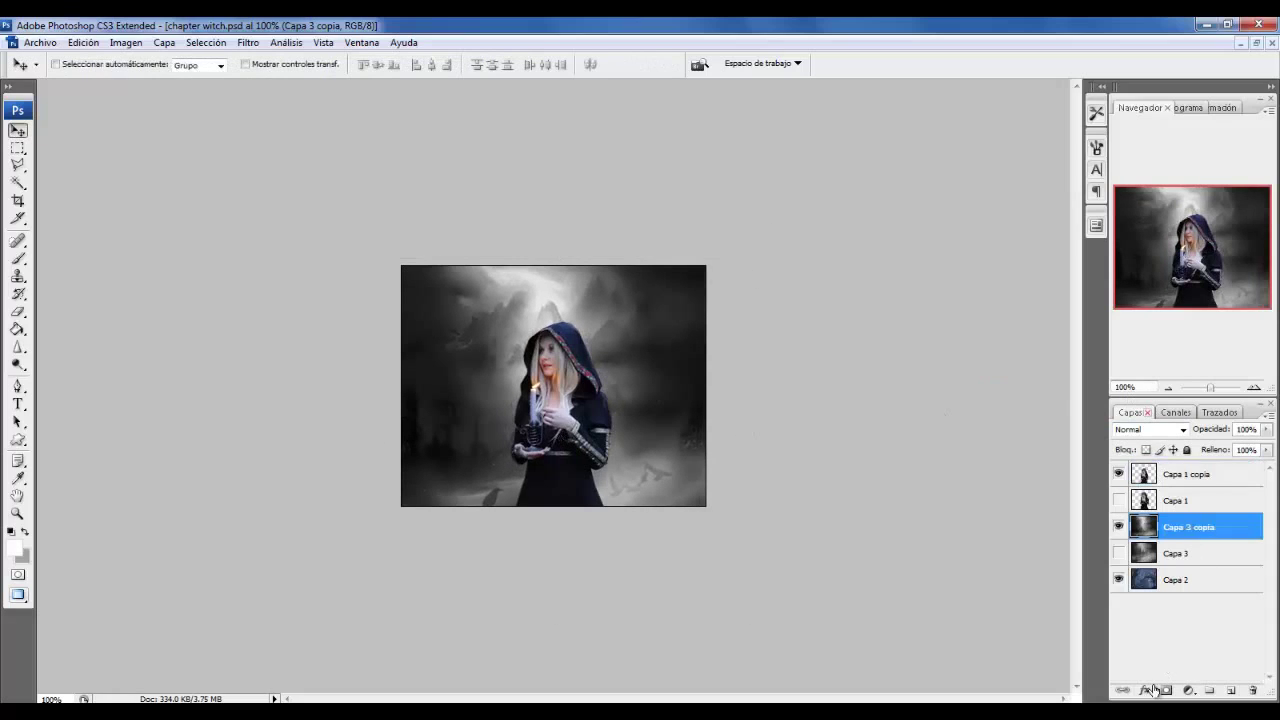
{"action": "left_click", "coordinate": [1166, 690]}
{"action": "left_click", "coordinate": [17, 314]}
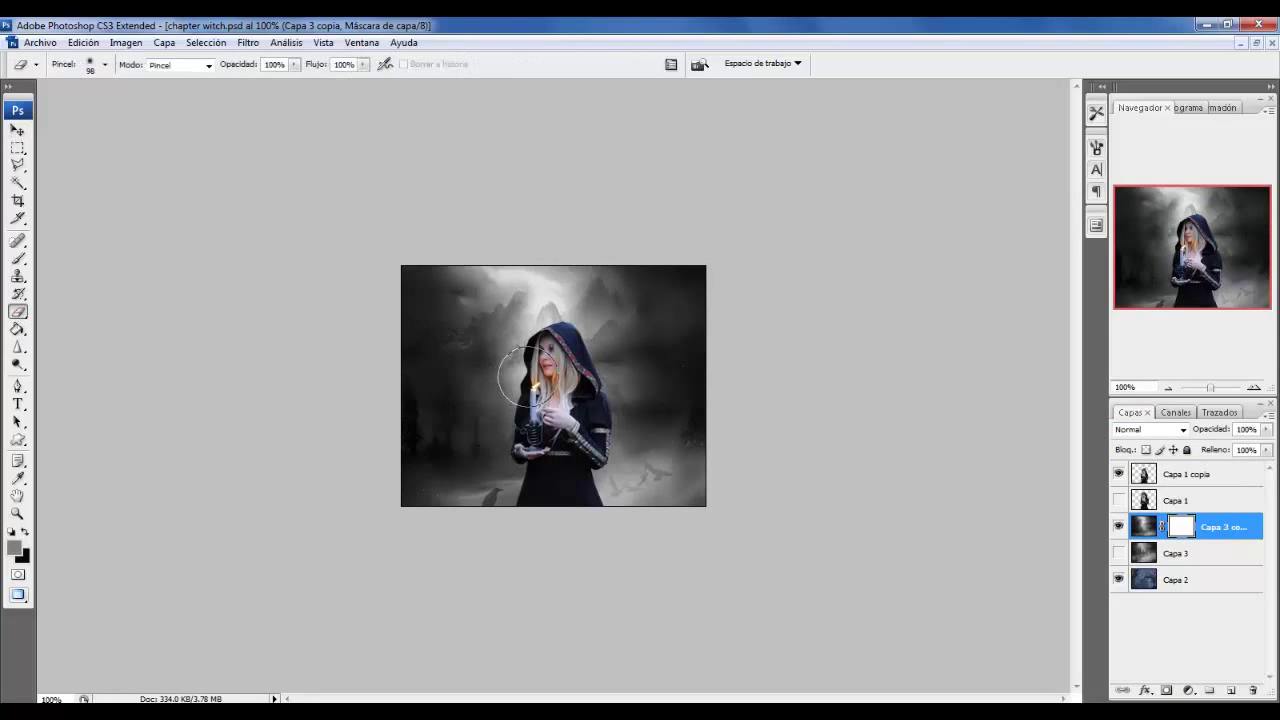
{"action": "left_click_drag", "start_coordinate": [548, 358], "coordinate": [490, 378]}
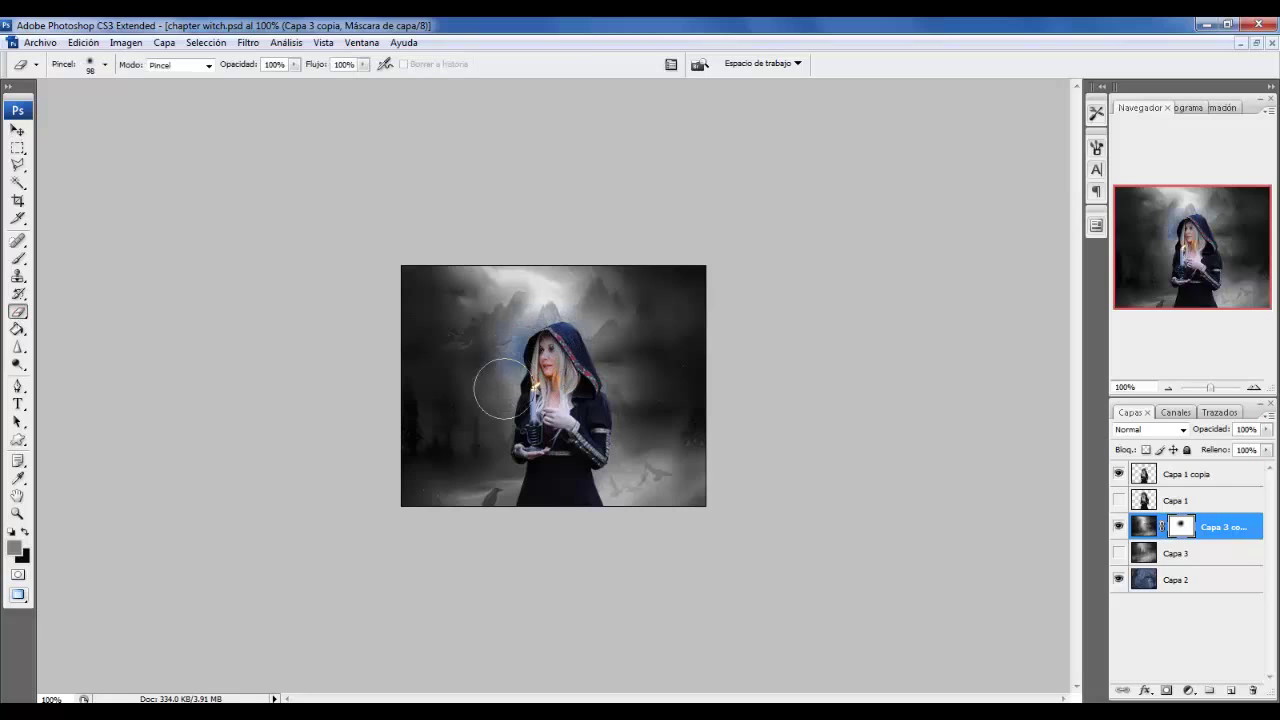
Desaturate the forest layer Capa 2 to grey.
{"action": "left_click", "coordinate": [1118, 527]}
{"action": "left_click", "coordinate": [1180, 580]}
{"action": "left_click", "coordinate": [126, 42]}
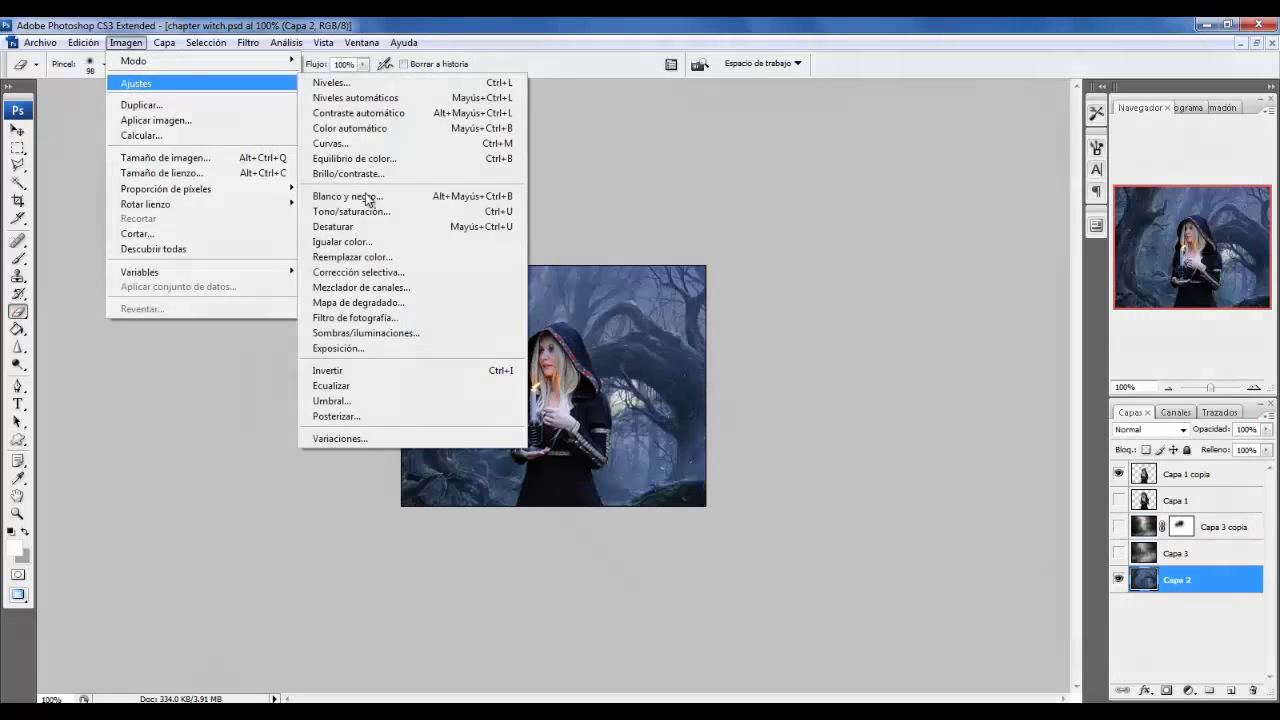
{"action": "left_click", "coordinate": [350, 221]}
Erase mist left, below and right of the witch to reveal trees, rocks and branches.
{"action": "left_click", "coordinate": [1118, 527]}
{"action": "left_click", "coordinate": [1143, 527]}
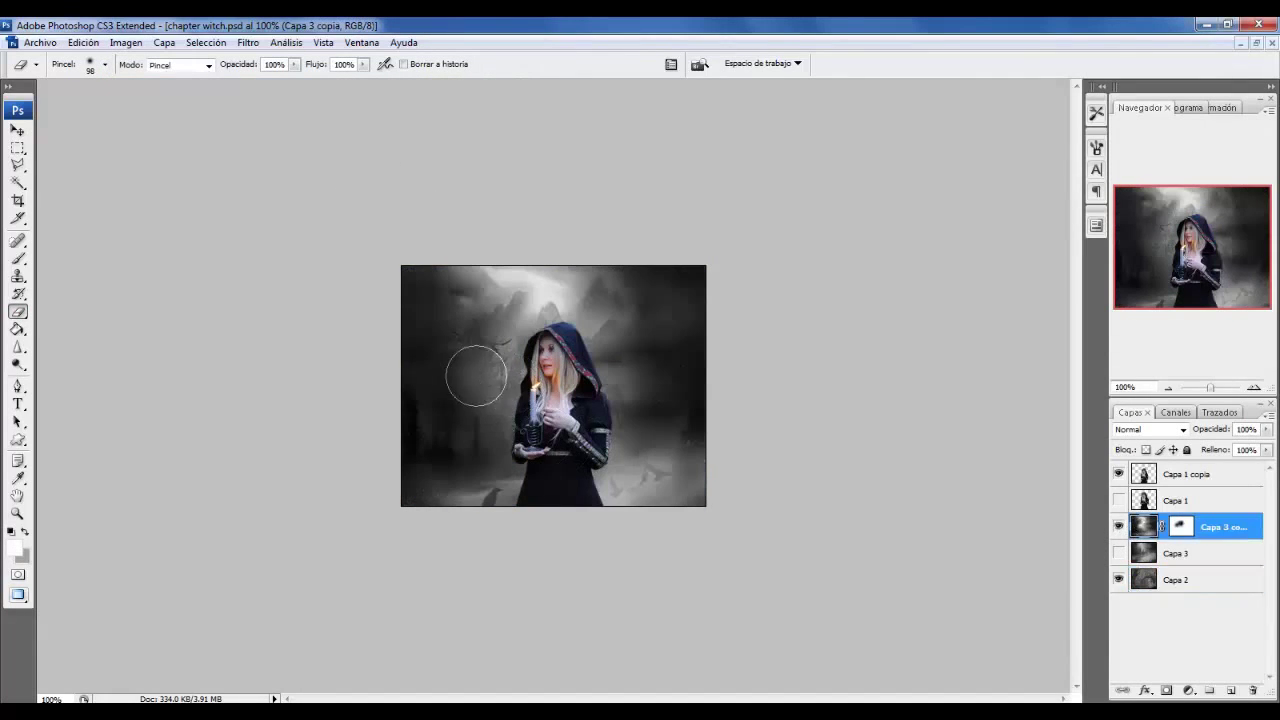
{"action": "left_click_drag", "start_coordinate": [471, 366], "coordinate": [474, 440]}
{"action": "left_click_drag", "start_coordinate": [474, 485], "coordinate": [486, 393]}
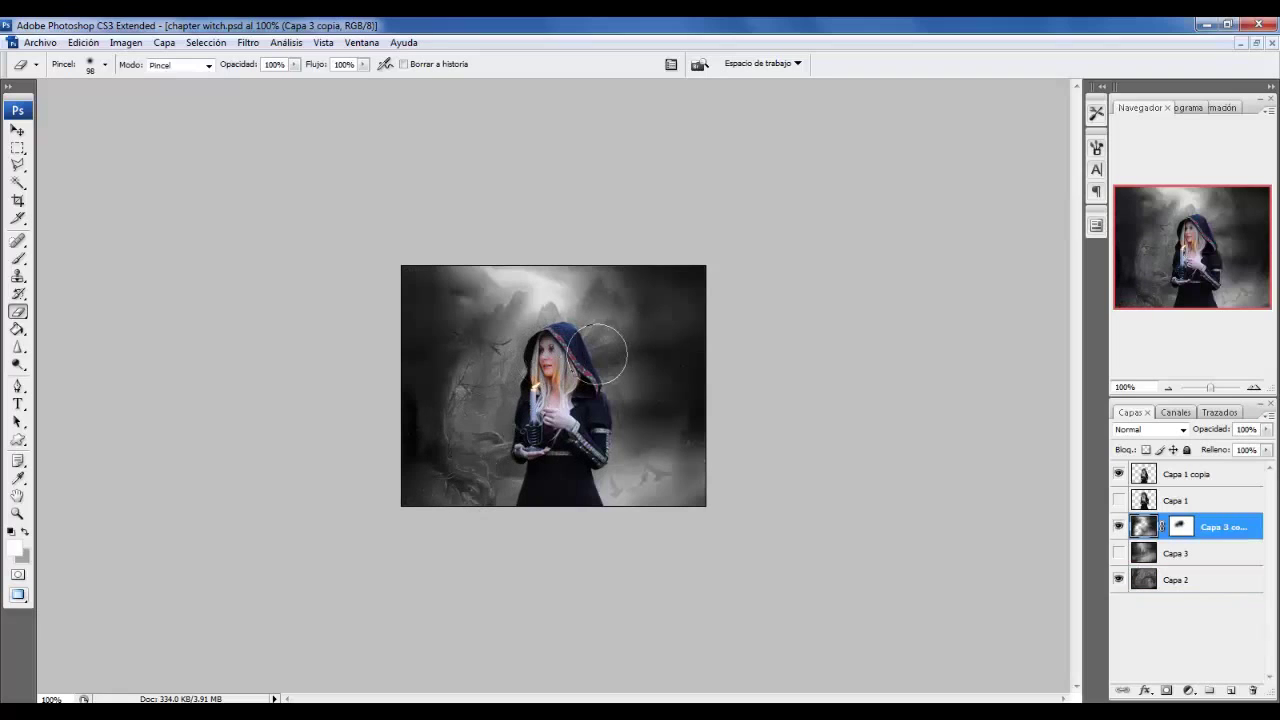
{"action": "left_click_drag", "start_coordinate": [598, 352], "coordinate": [611, 472]}
{"action": "mouse_move", "coordinate": [483, 376]}
{"action": "left_mouse_down"}
{"action": "mouse_move", "coordinate": [414, 400]}
{"action": "mouse_move", "coordinate": [416, 501]}
{"action": "left_mouse_up"}
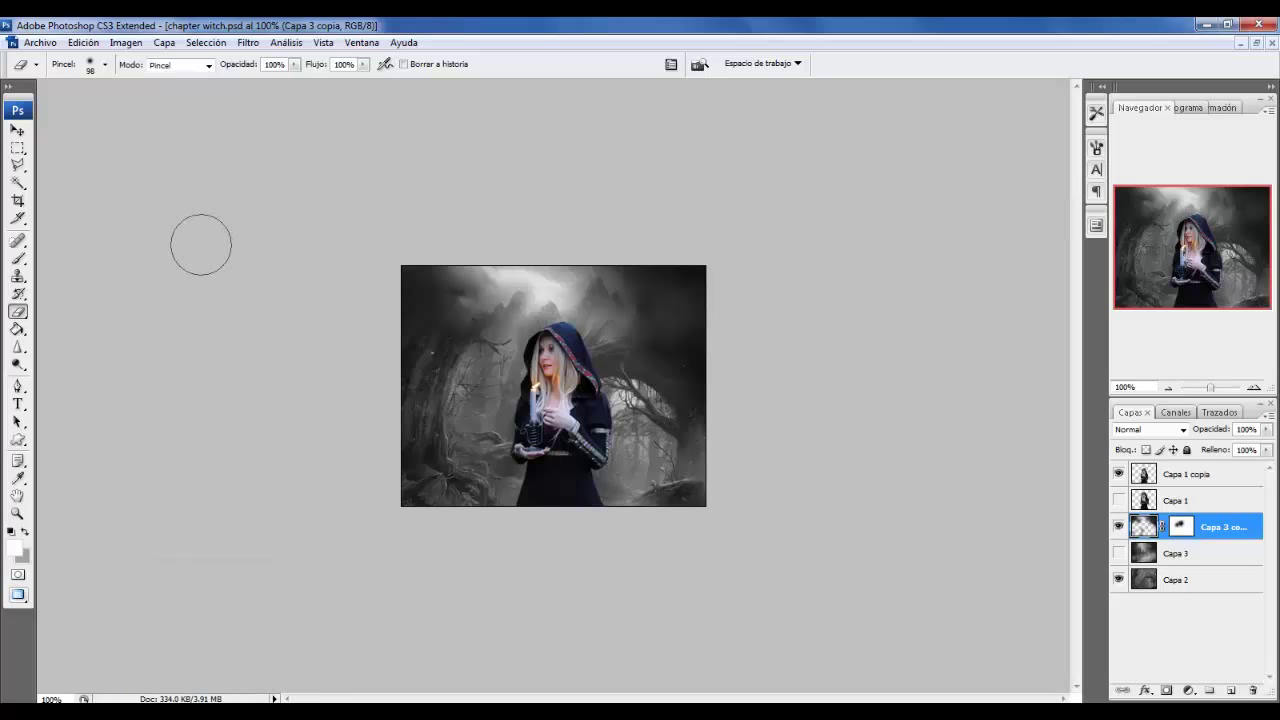
{"action": "key", "text": "ctrl+o"}
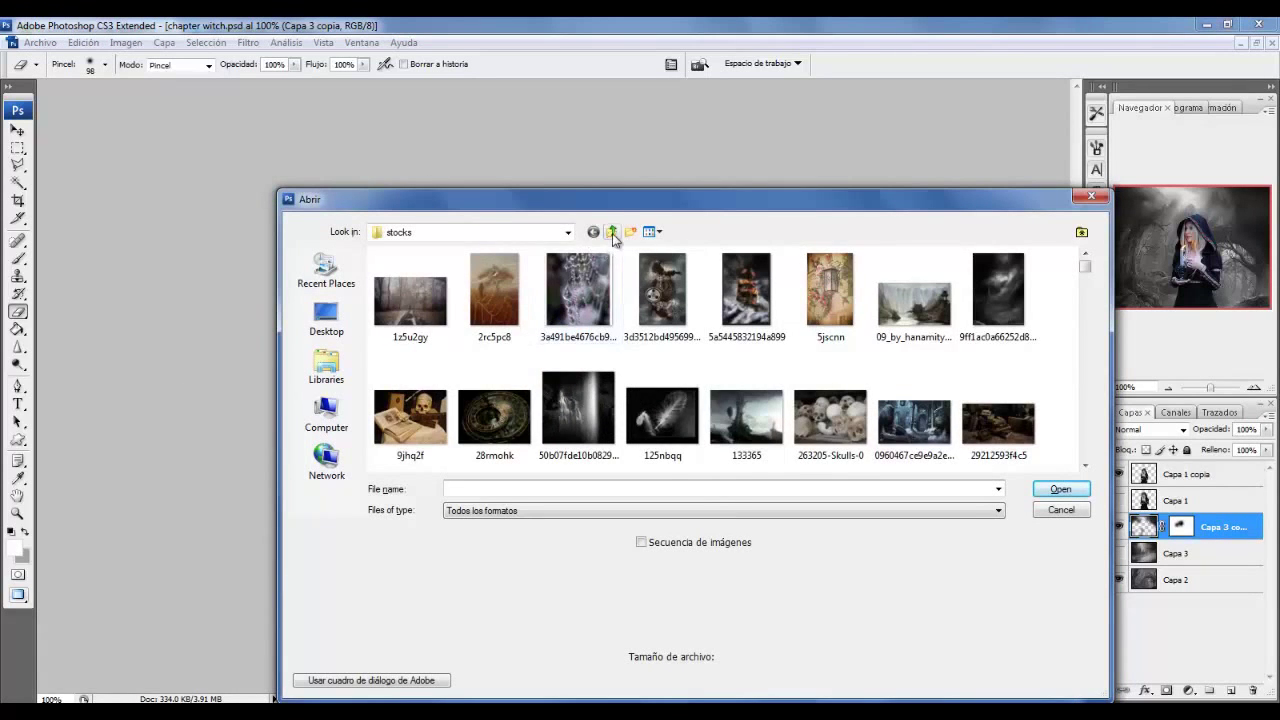
Open the 01vanessax17 texture from folder 1 and copy the whole image.
{"action": "left_click", "coordinate": [612, 233]}
{"action": "double_click", "coordinate": [494, 415]}
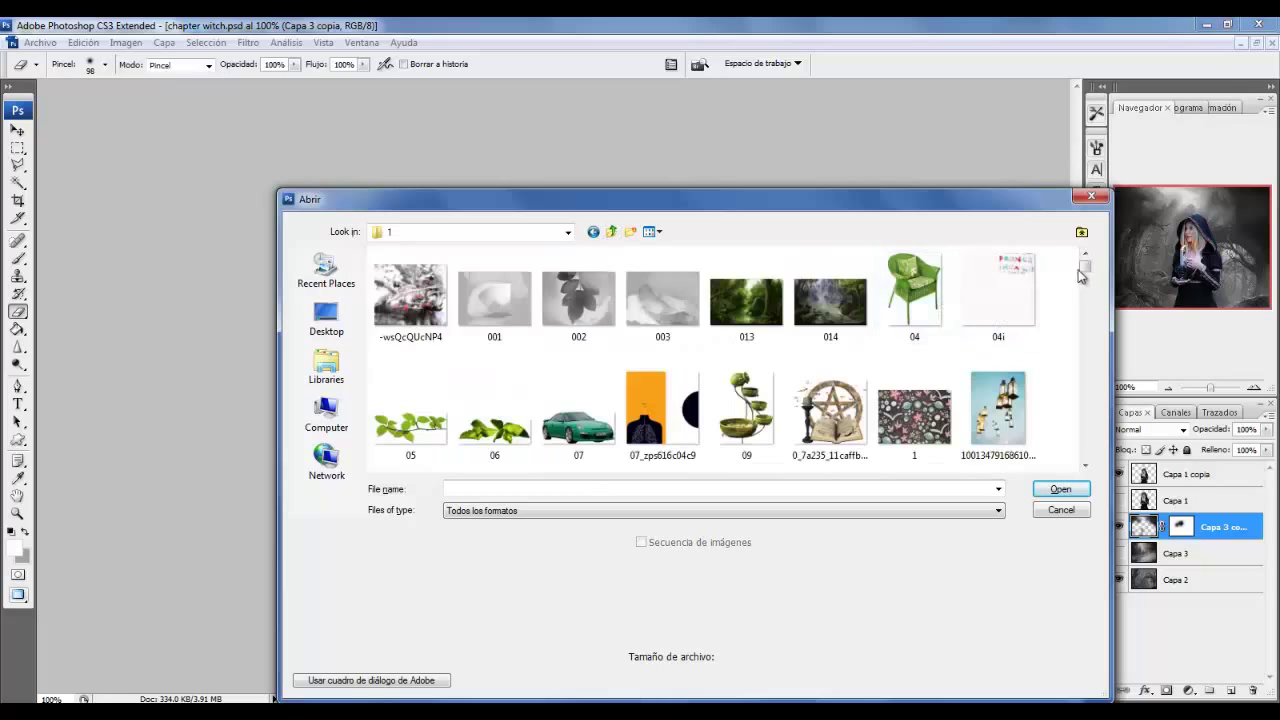
{"action": "mouse_move", "coordinate": [1080, 275]}
{"action": "left_mouse_down"}
{"action": "mouse_move", "coordinate": [1085, 371]}
{"action": "mouse_move", "coordinate": [1085, 255]}
{"action": "left_mouse_up"}
{"action": "double_click", "coordinate": [410, 300]}
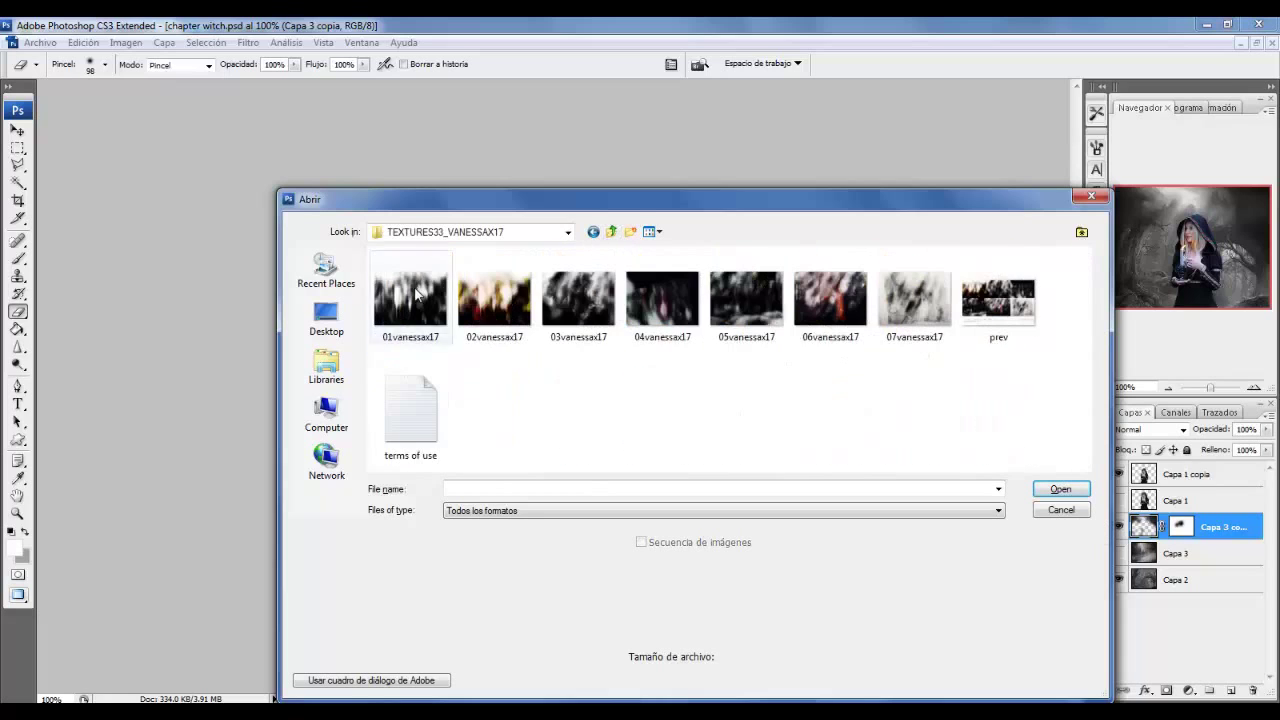
{"action": "double_click", "coordinate": [417, 292]}
{"action": "key", "text": "ctrl+a"}
{"action": "key", "text": "ctrl+w"}
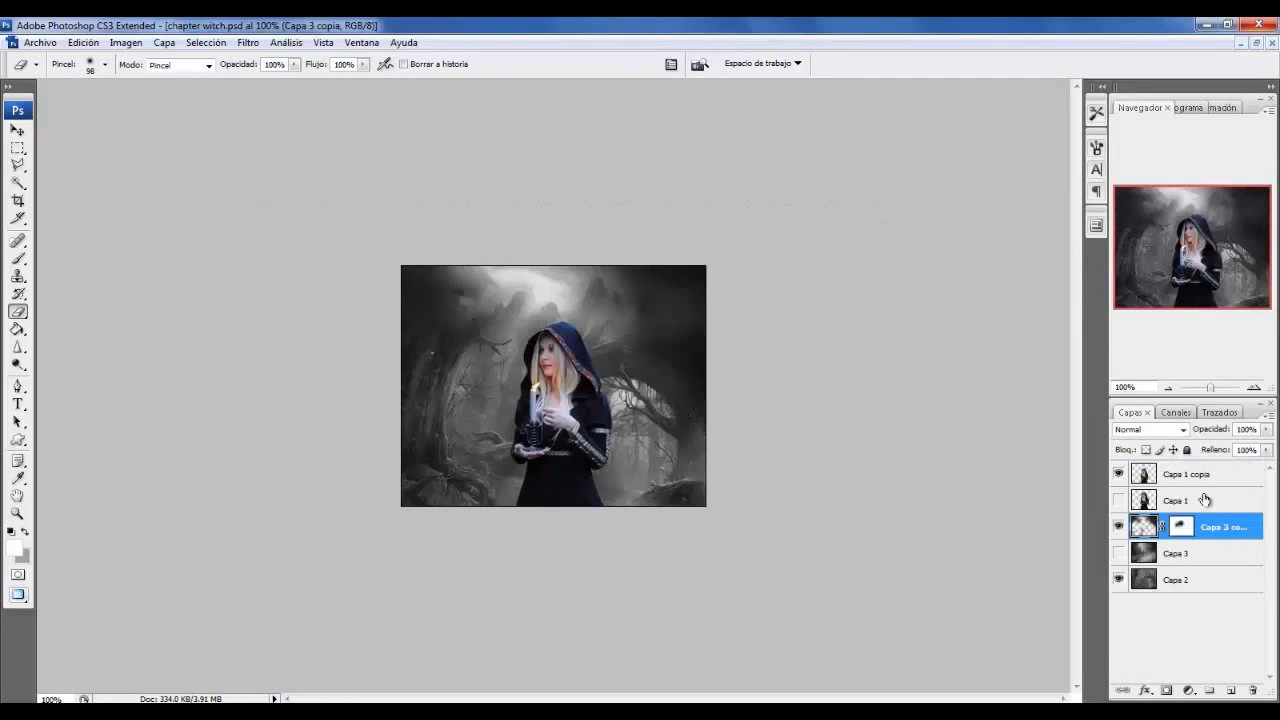
Paste the texture above Capa 1 copia in Luz suave mode and shift it lower.
{"action": "left_click", "coordinate": [1200, 476]}
{"action": "key", "text": "ctrl+v"}
{"action": "left_click", "coordinate": [1150, 429]}
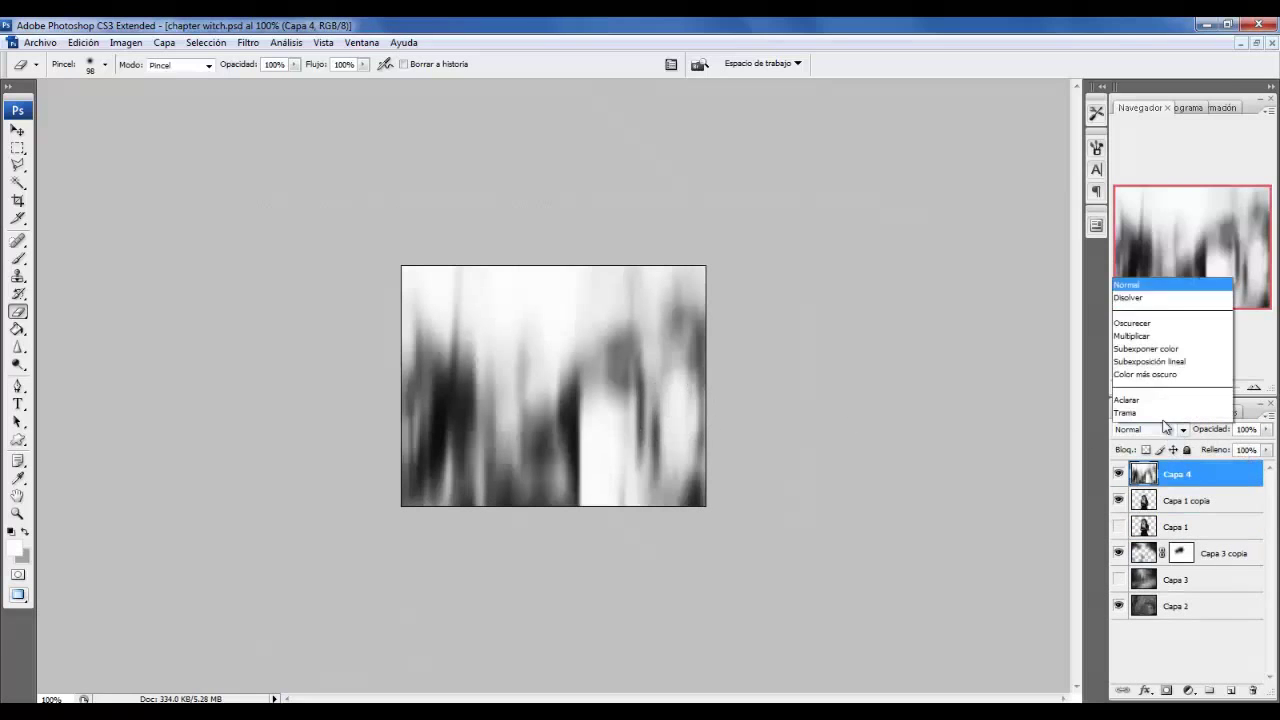
{"action": "left_click", "coordinate": [1135, 238]}
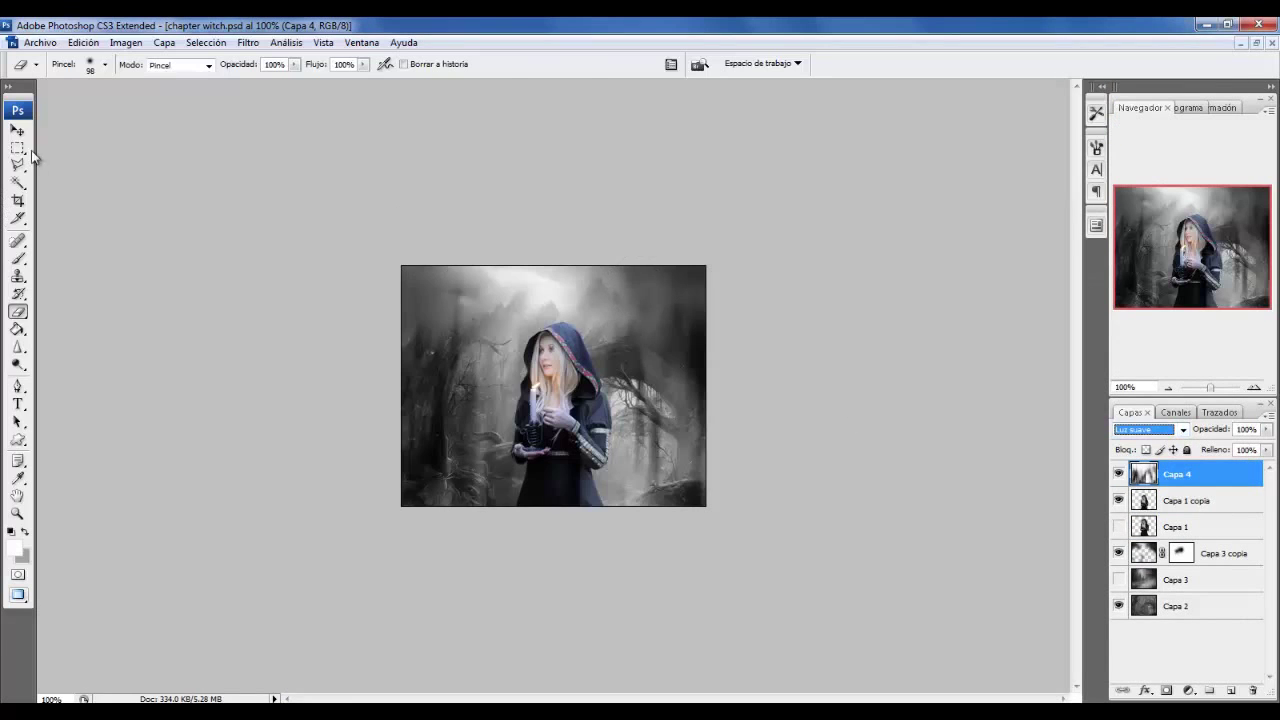
{"action": "left_click", "coordinate": [17, 130]}
{"action": "mouse_move", "coordinate": [429, 457]}
{"action": "left_mouse_down"}
{"action": "mouse_move", "coordinate": [442, 281]}
{"action": "mouse_move", "coordinate": [465, 469]}
{"action": "mouse_move", "coordinate": [517, 495]}
{"action": "left_mouse_up"}
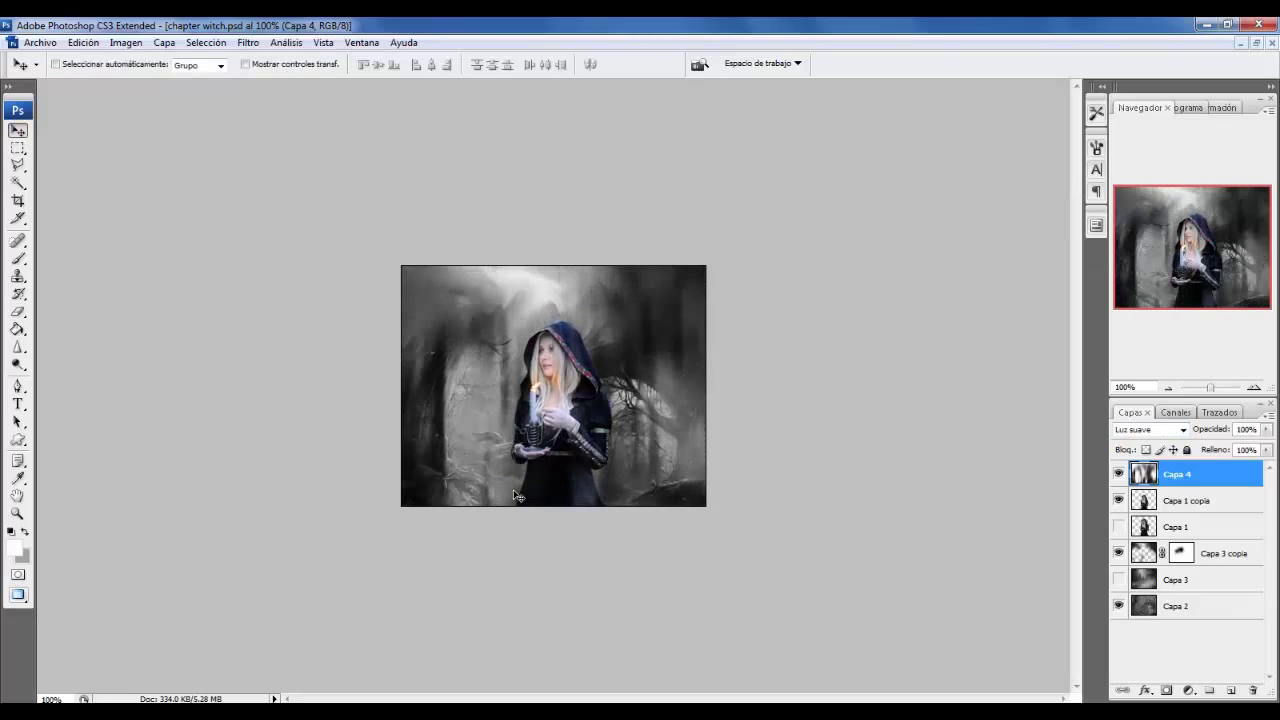
Scale the Capa 4 texture down from its corner, then hide the layer.
{"action": "key", "text": "ctrl+t"}
{"action": "left_click_drag", "start_coordinate": [900, 229], "coordinate": [837, 314]}
{"action": "key", "text": "Return"}
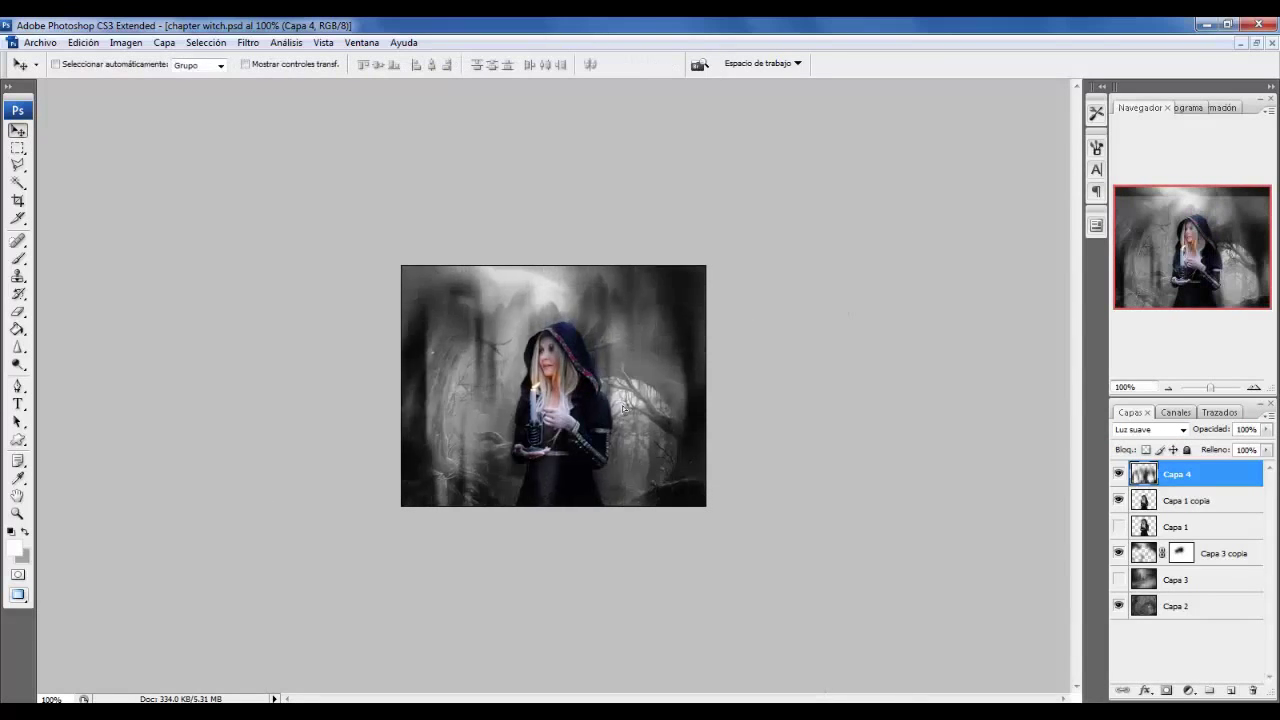
{"action": "left_click", "coordinate": [1118, 474]}
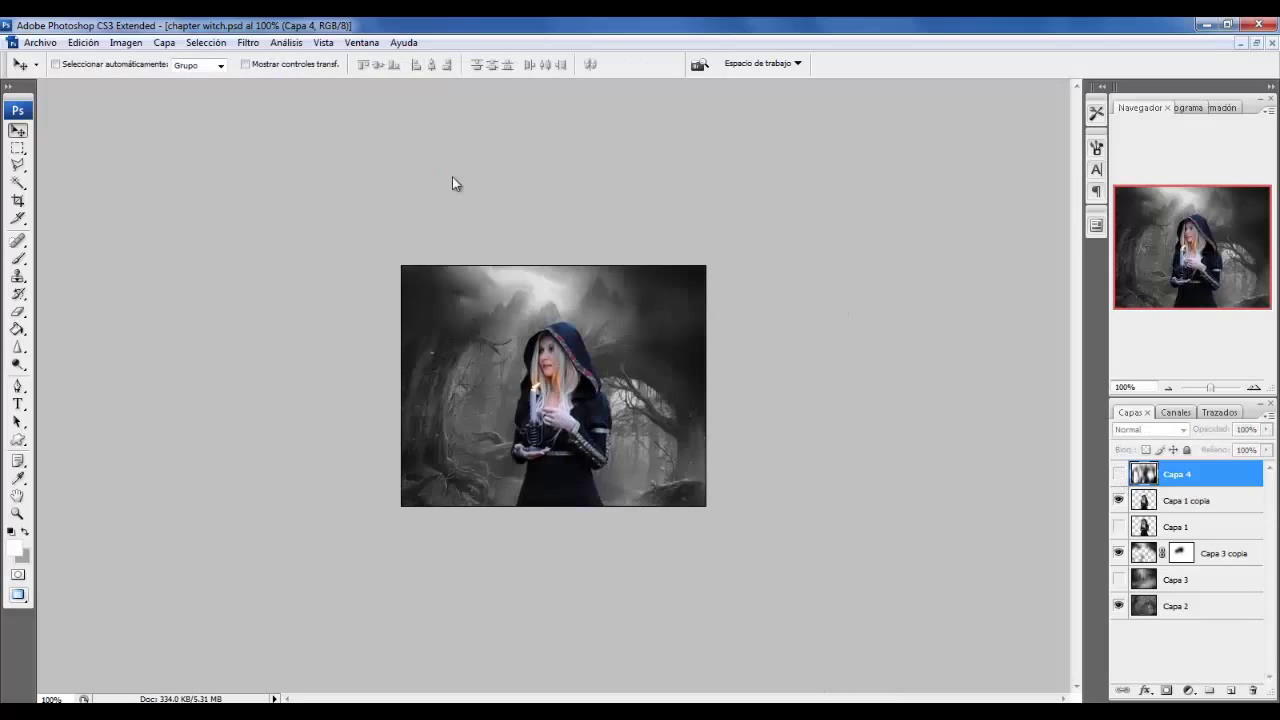
{"action": "key", "text": "ctrl+o"}
Bring the burnt music sheets image into the witch composite, shrunk to about half size.
{"action": "left_click", "coordinate": [611, 231]}
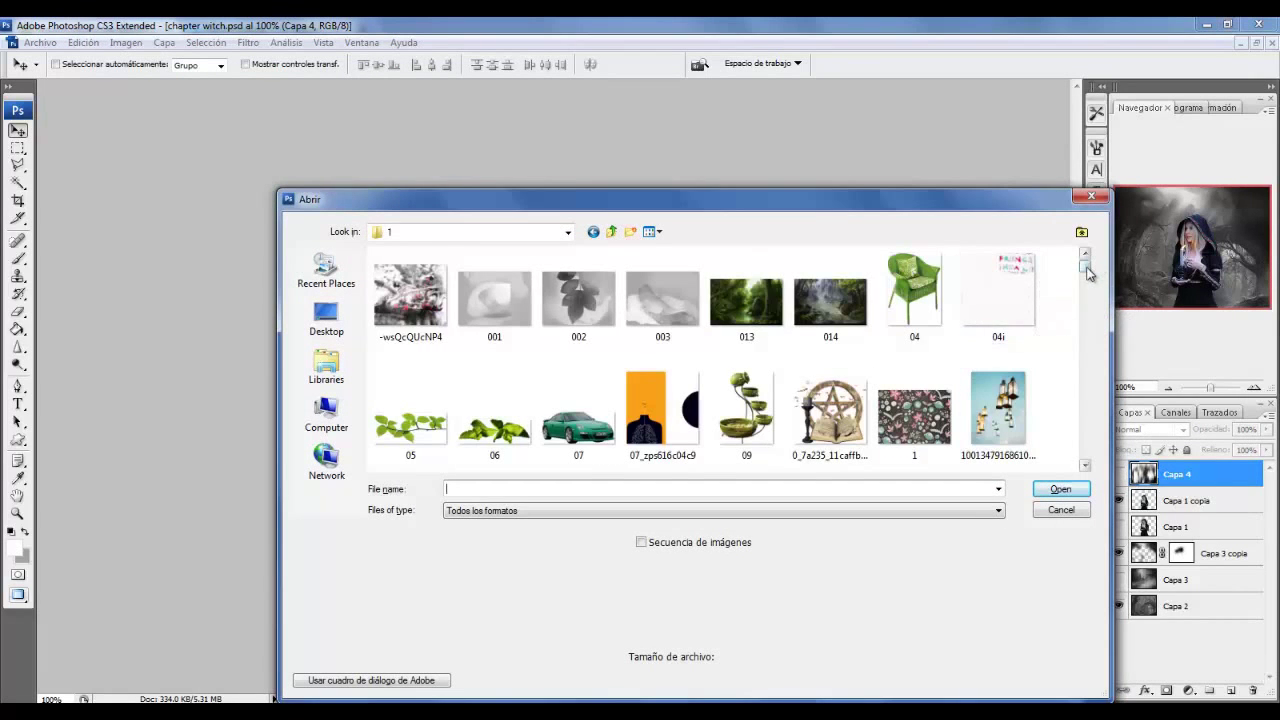
{"action": "left_click_drag", "start_coordinate": [1088, 275], "coordinate": [1072, 328]}
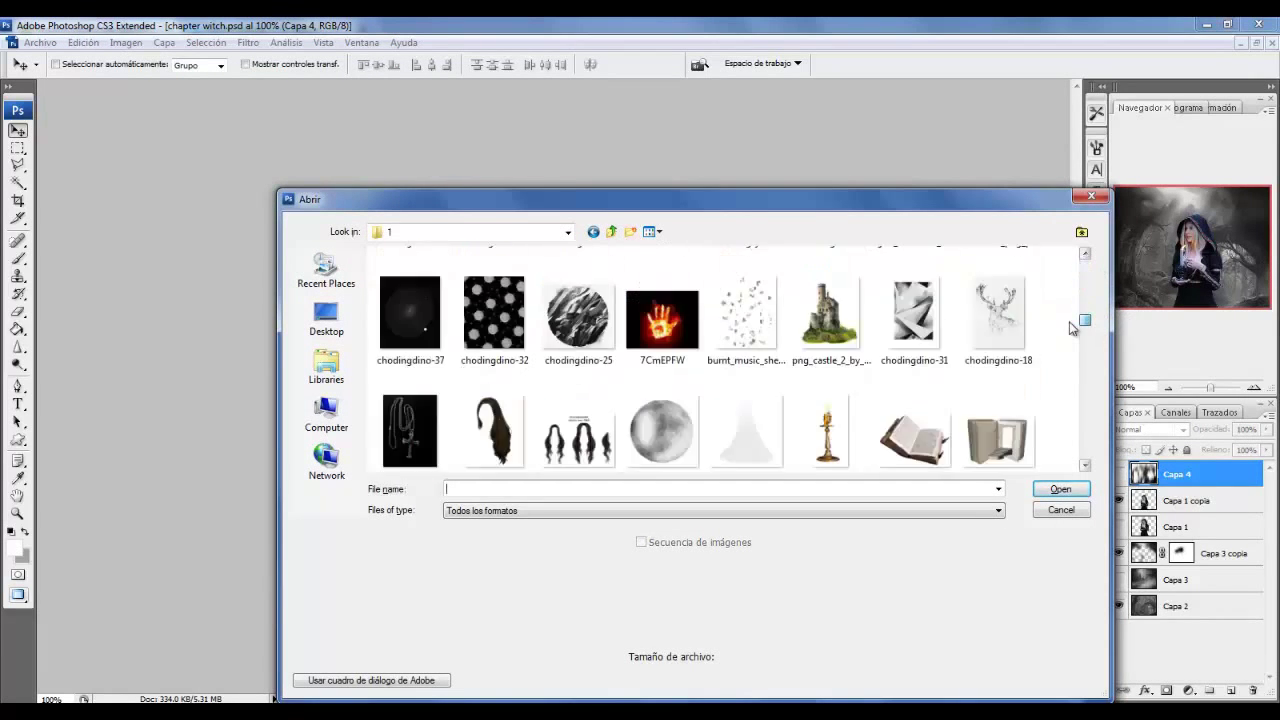
{"action": "double_click", "coordinate": [748, 318]}
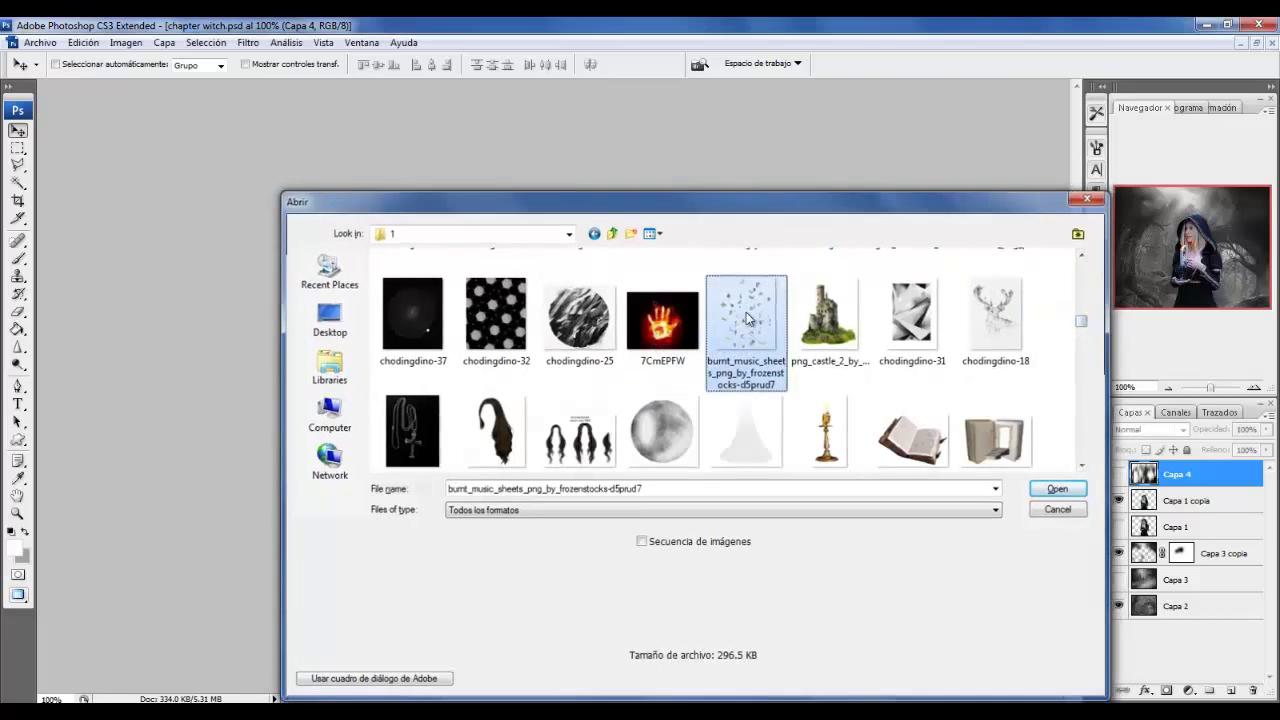
{"action": "key", "text": "ctrl+Tab"}
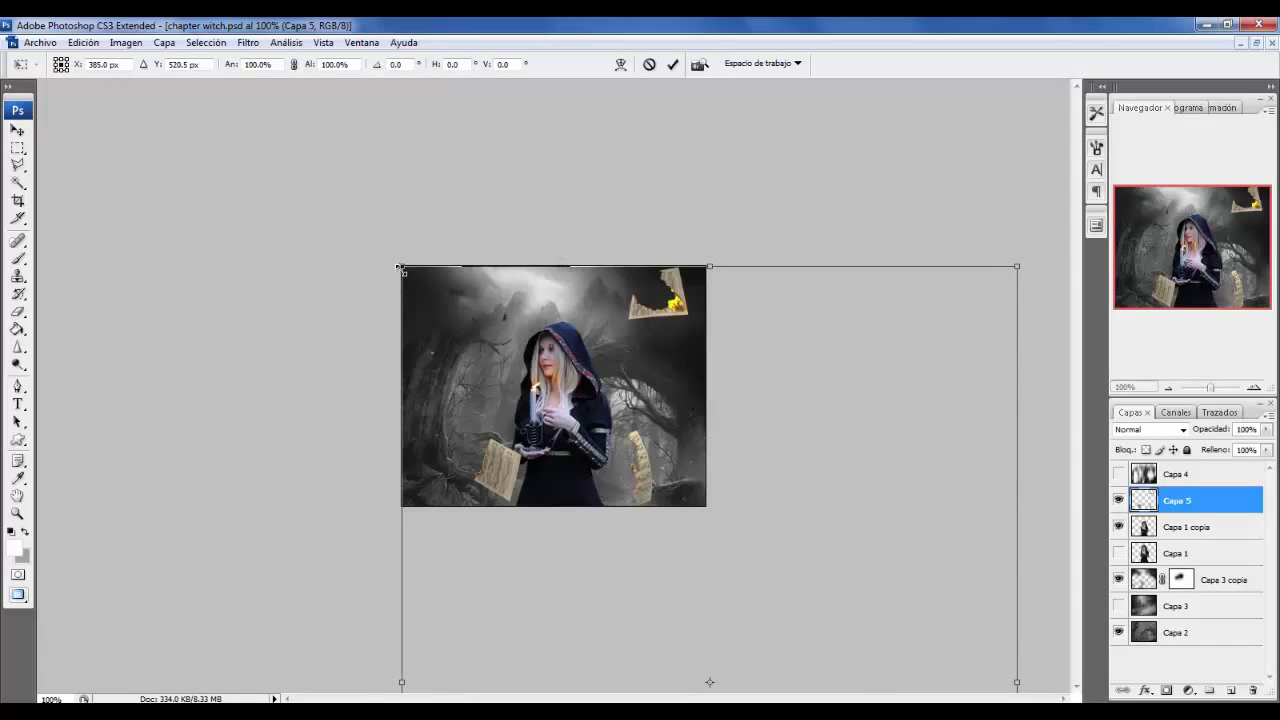
{"action": "mouse_move", "coordinate": [399, 267]}
{"action": "left_mouse_down"}
{"action": "mouse_move", "coordinate": [689, 551]}
{"action": "mouse_move", "coordinate": [437, 191]}
{"action": "mouse_move", "coordinate": [346, 634]}
{"action": "mouse_move", "coordinate": [403, 480]}
{"action": "mouse_move", "coordinate": [512, 430]}
{"action": "left_mouse_up"}
{"action": "key", "text": "Return"}
Move the Capa 5 papers below Capa 1 copia, scale them to 49.6%, and nudge them right.
{"action": "left_click_drag", "start_coordinate": [1186, 502], "coordinate": [1201, 541]}
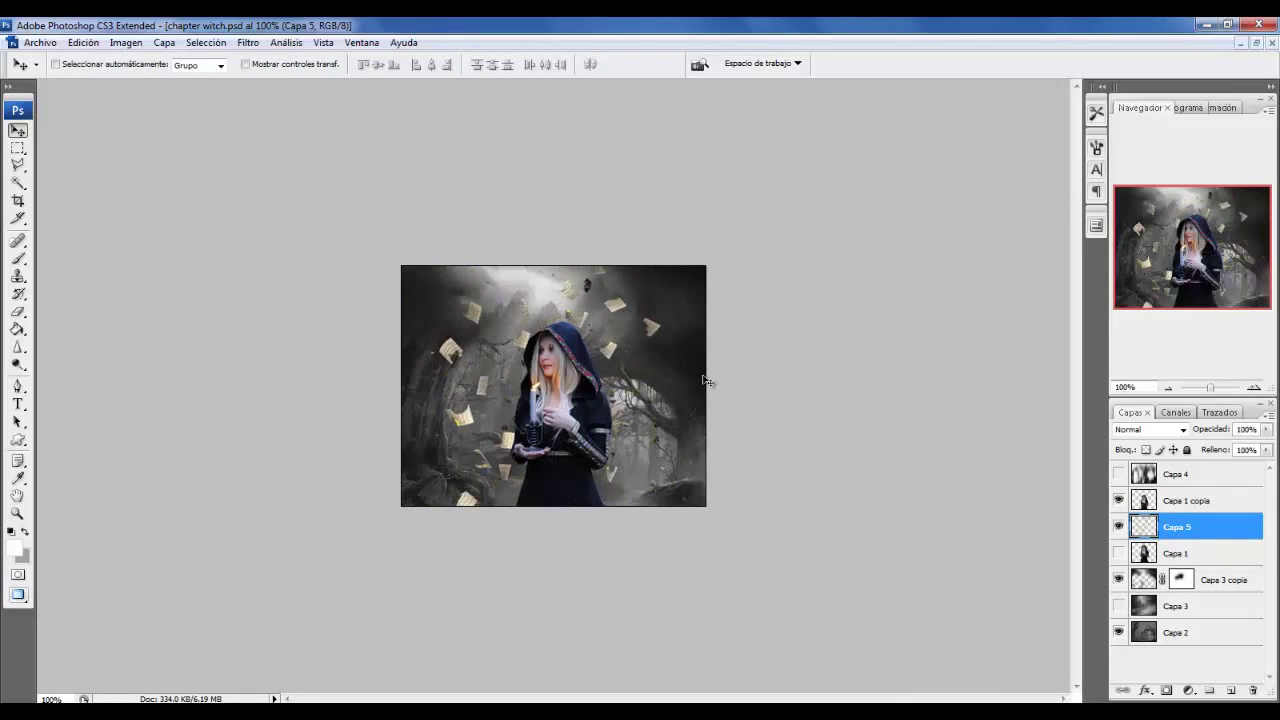
{"action": "key", "text": "ctrl+t"}
{"action": "left_click_drag", "start_coordinate": [664, 240], "coordinate": [632, 277]}
{"action": "key", "text": "Return"}
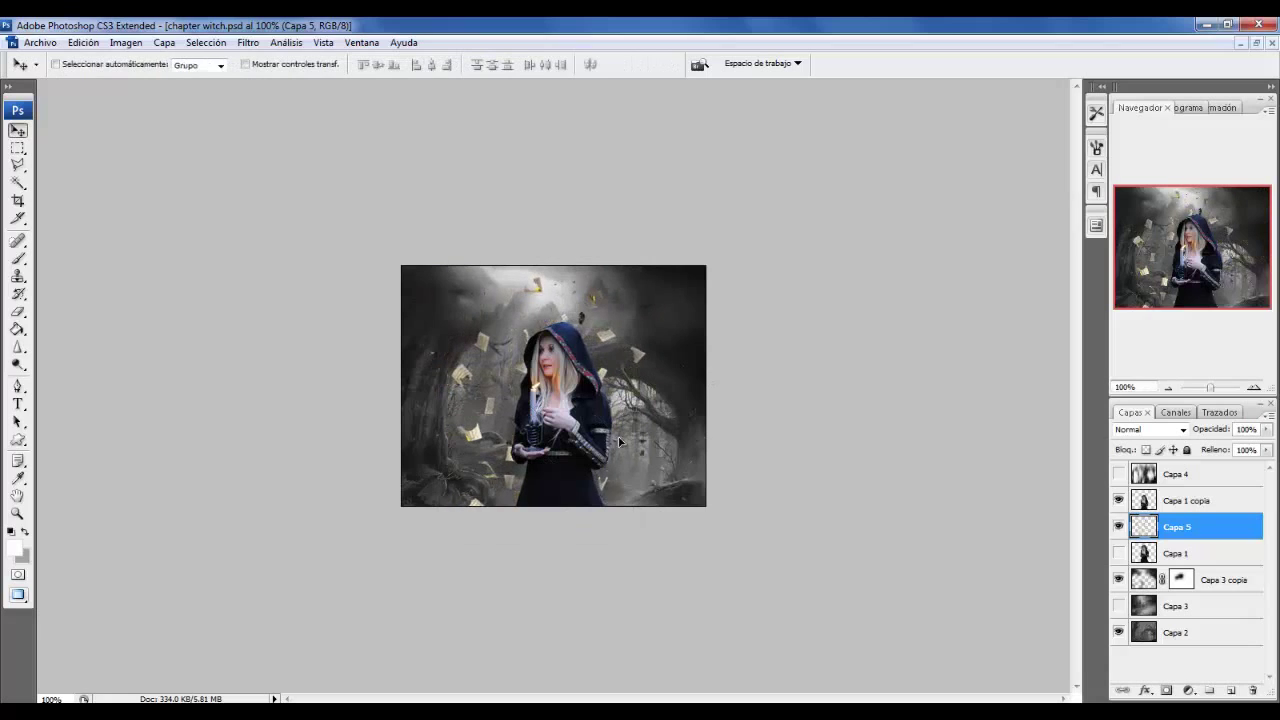
{"action": "left_click_drag", "start_coordinate": [540, 489], "coordinate": [551, 491]}
Open the a_Wf99AdXMg.jpg geometric-shapes image.
{"action": "left_click", "coordinate": [40, 42]}
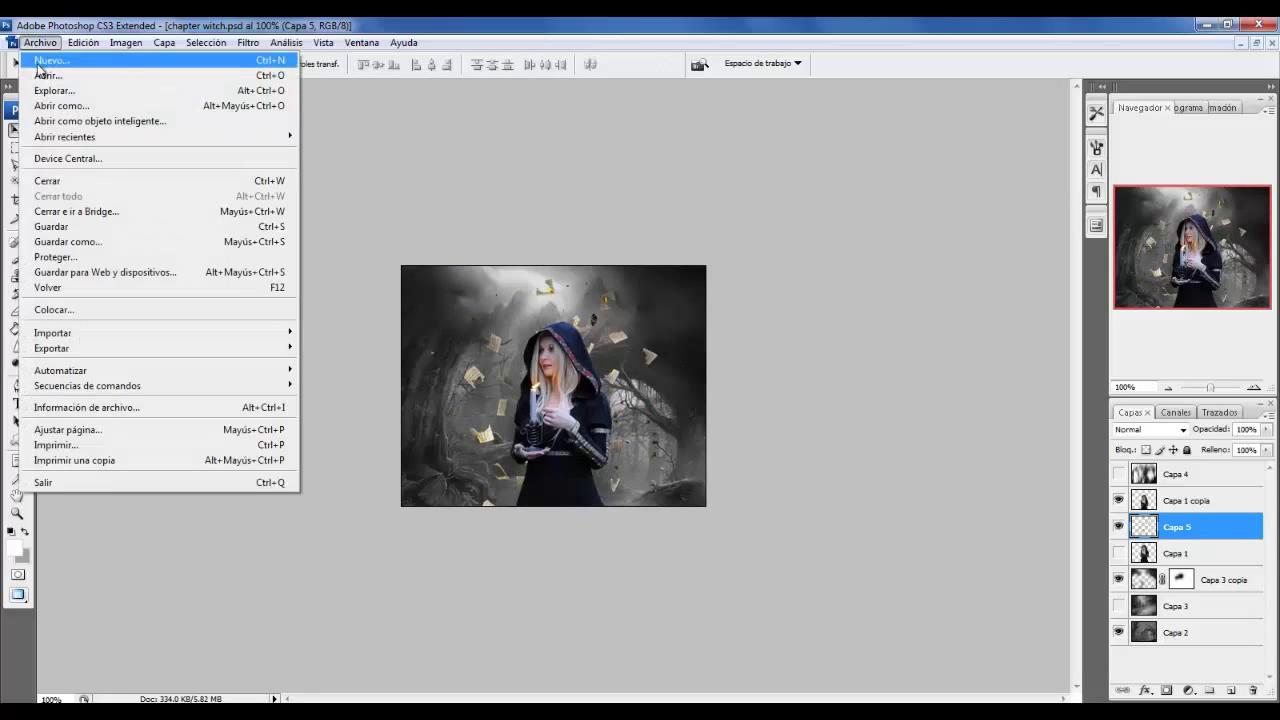
{"action": "left_click", "coordinate": [60, 76]}
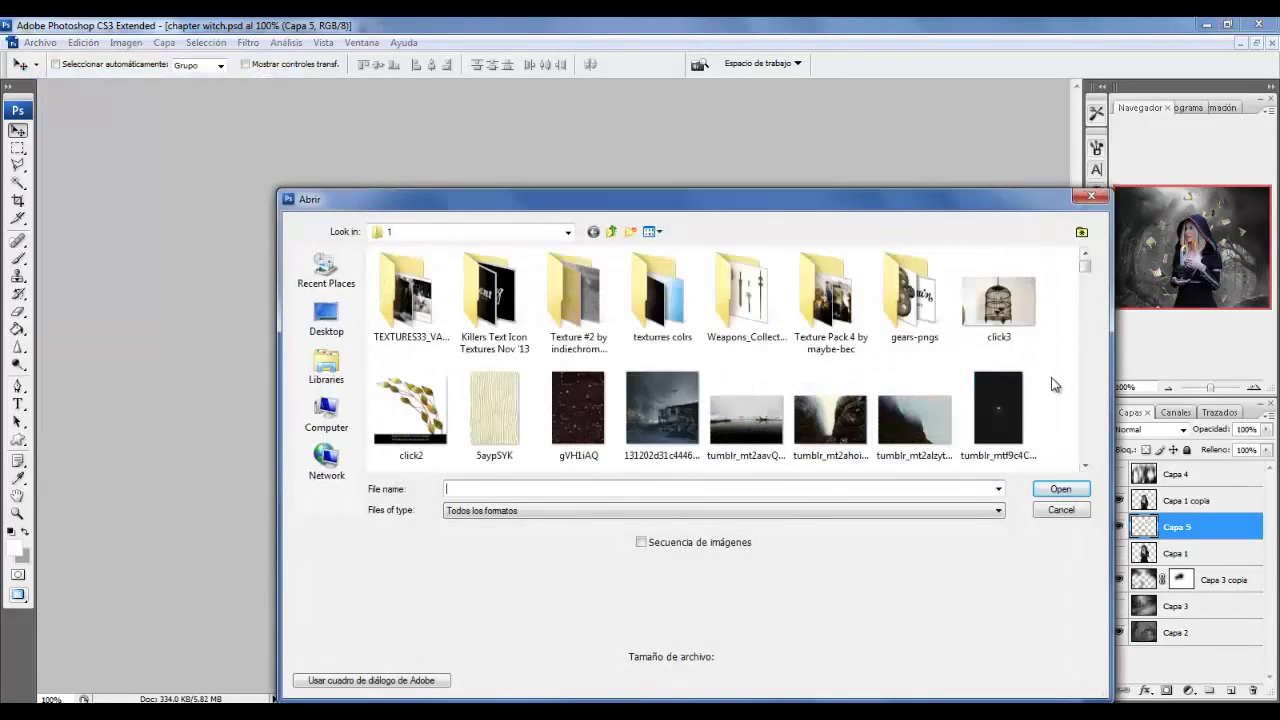
{"action": "scroll", "coordinate": [700, 415], "scroll_direction": "down", "scroll_amount": 1}
{"action": "scroll", "coordinate": [695, 418], "scroll_direction": "down", "scroll_amount": 2}
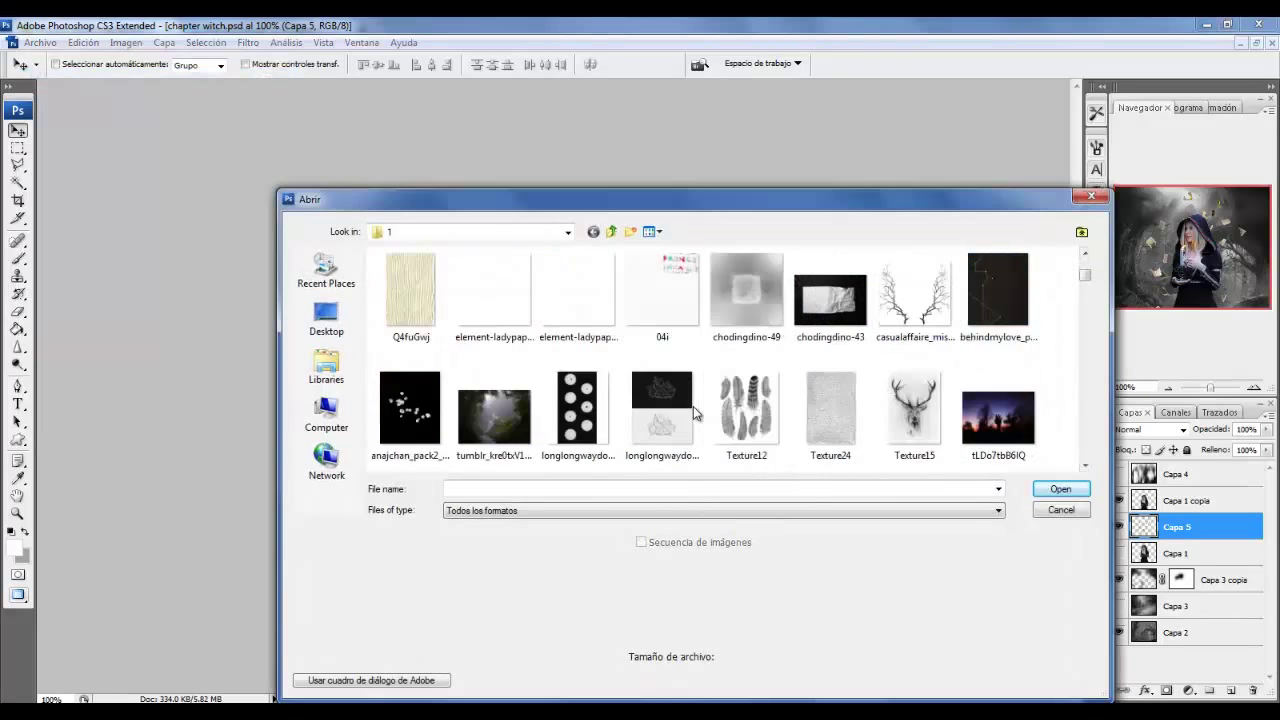
{"action": "scroll", "coordinate": [695, 418], "scroll_direction": "up", "scroll_amount": 3}
{"action": "scroll", "coordinate": [695, 415], "scroll_direction": "down", "scroll_amount": 3}
{"action": "scroll", "coordinate": [695, 415], "scroll_direction": "down", "scroll_amount": 3}
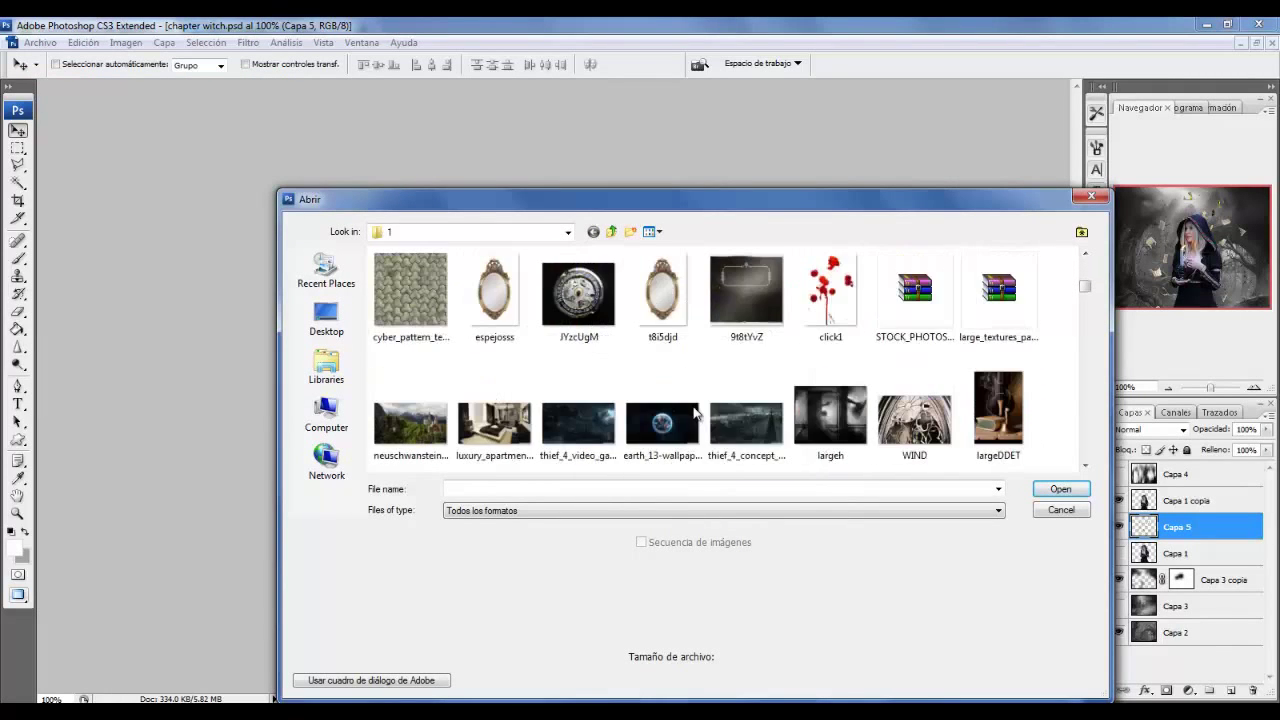
{"action": "scroll", "coordinate": [695, 415], "scroll_direction": "down", "scroll_amount": 1}
{"action": "scroll", "coordinate": [695, 412], "scroll_direction": "down", "scroll_amount": 1}
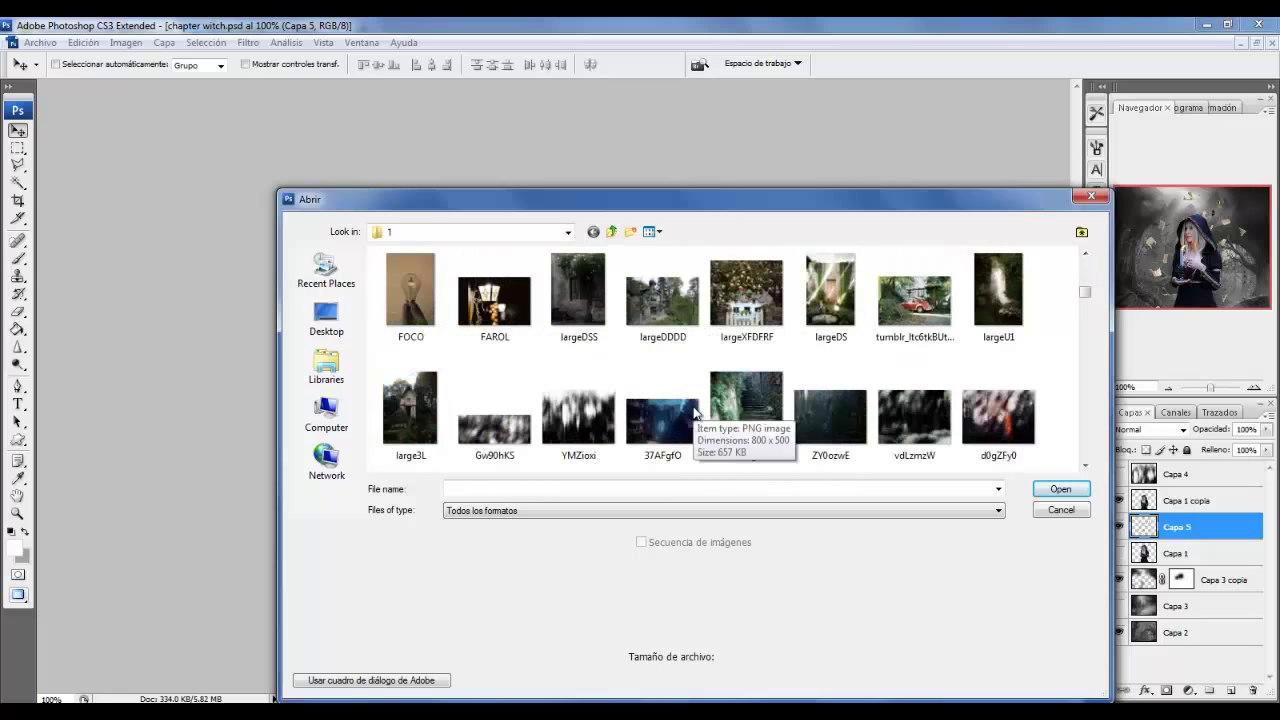
{"action": "scroll", "coordinate": [695, 412], "scroll_direction": "down", "scroll_amount": 1}
{"action": "scroll", "coordinate": [695, 410], "scroll_direction": "down", "scroll_amount": 1}
{"action": "scroll", "coordinate": [693, 406], "scroll_direction": "down", "scroll_amount": 1}
{"action": "scroll", "coordinate": [693, 406], "scroll_direction": "down", "scroll_amount": 4}
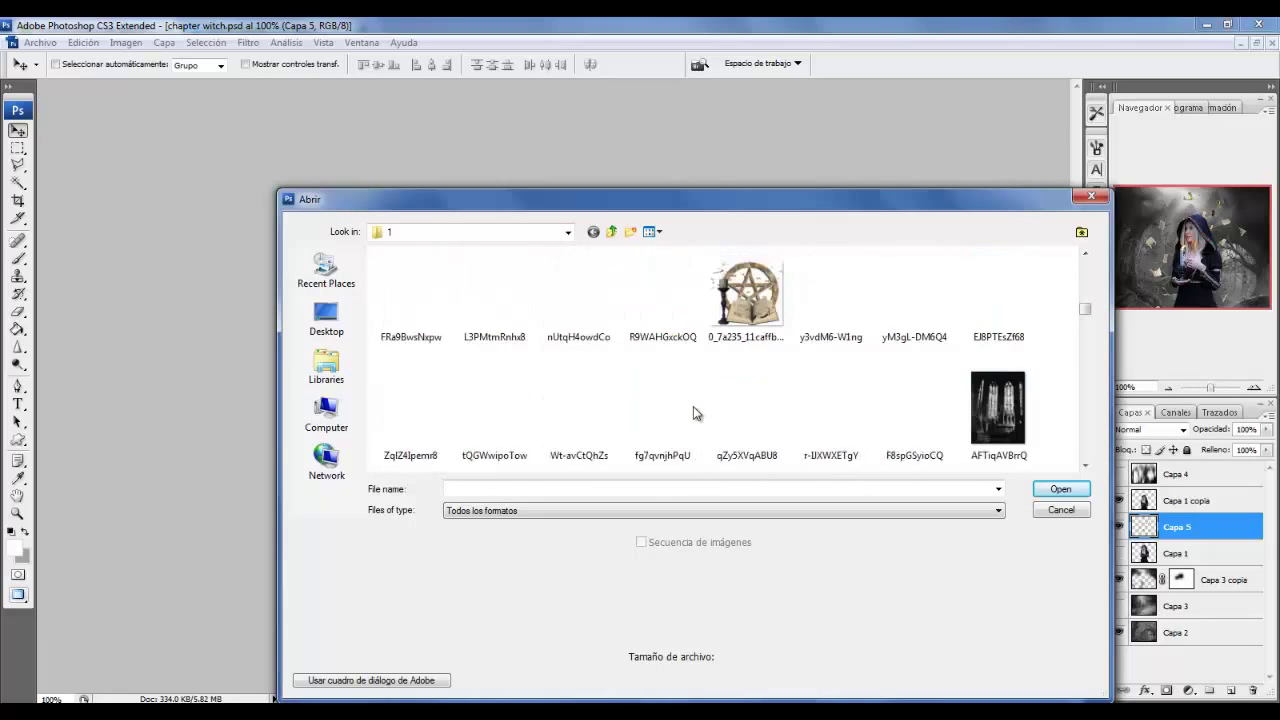
{"action": "scroll", "coordinate": [700, 405], "scroll_direction": "up", "scroll_amount": 1}
{"action": "double_click", "coordinate": [830, 298]}
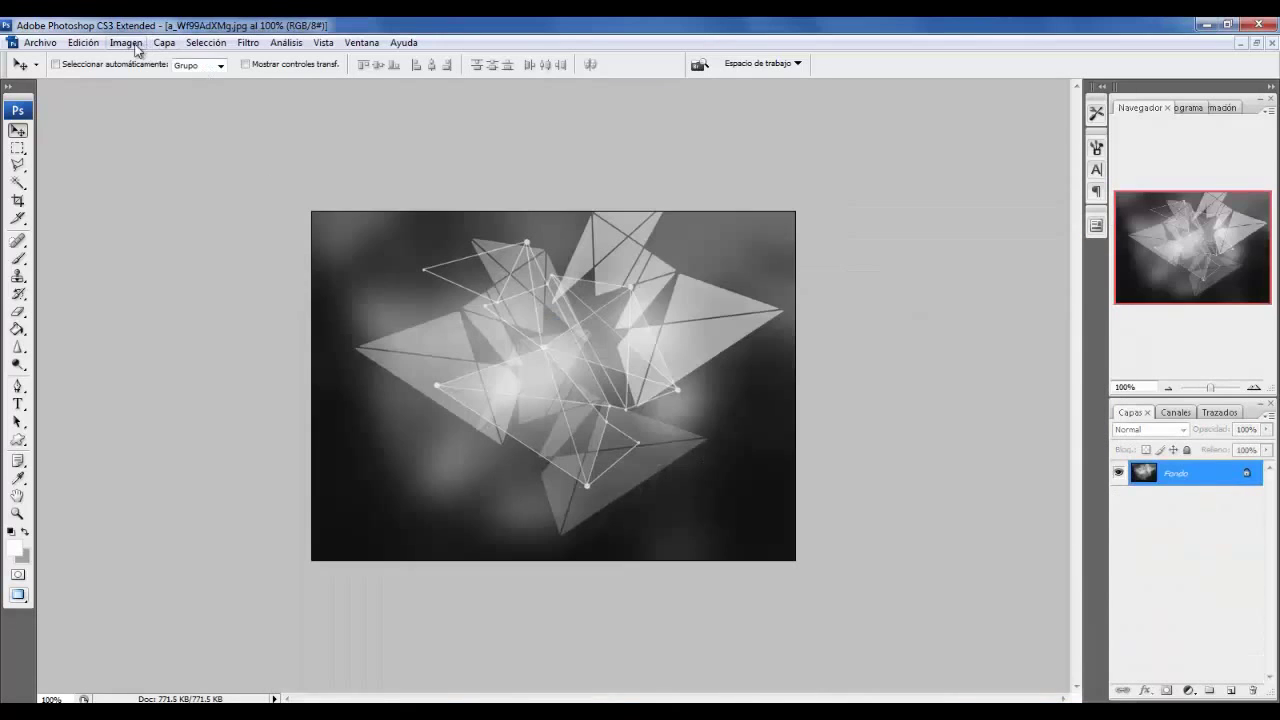
Set up a Gaussian blur on the image with a radius of about 15.8 pixels.
{"action": "left_click", "coordinate": [126, 42]}
{"action": "left_click", "coordinate": [248, 42]}
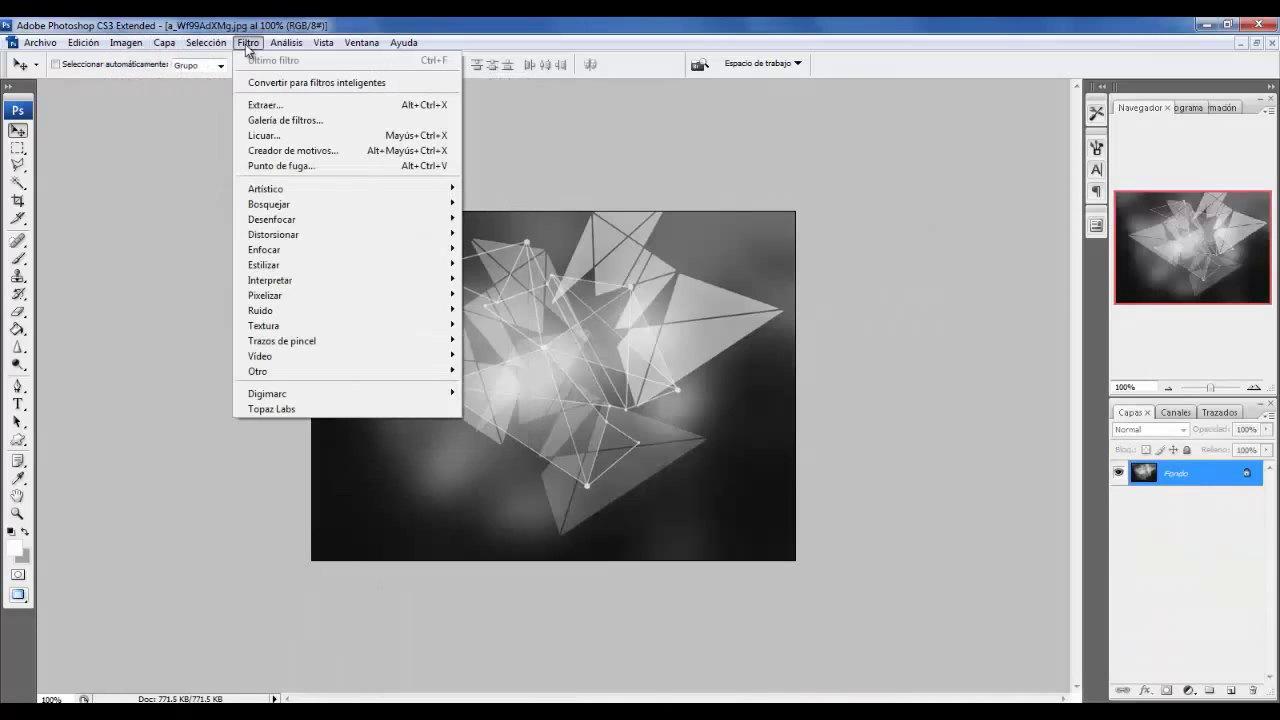
{"action": "left_click", "coordinate": [524, 325]}
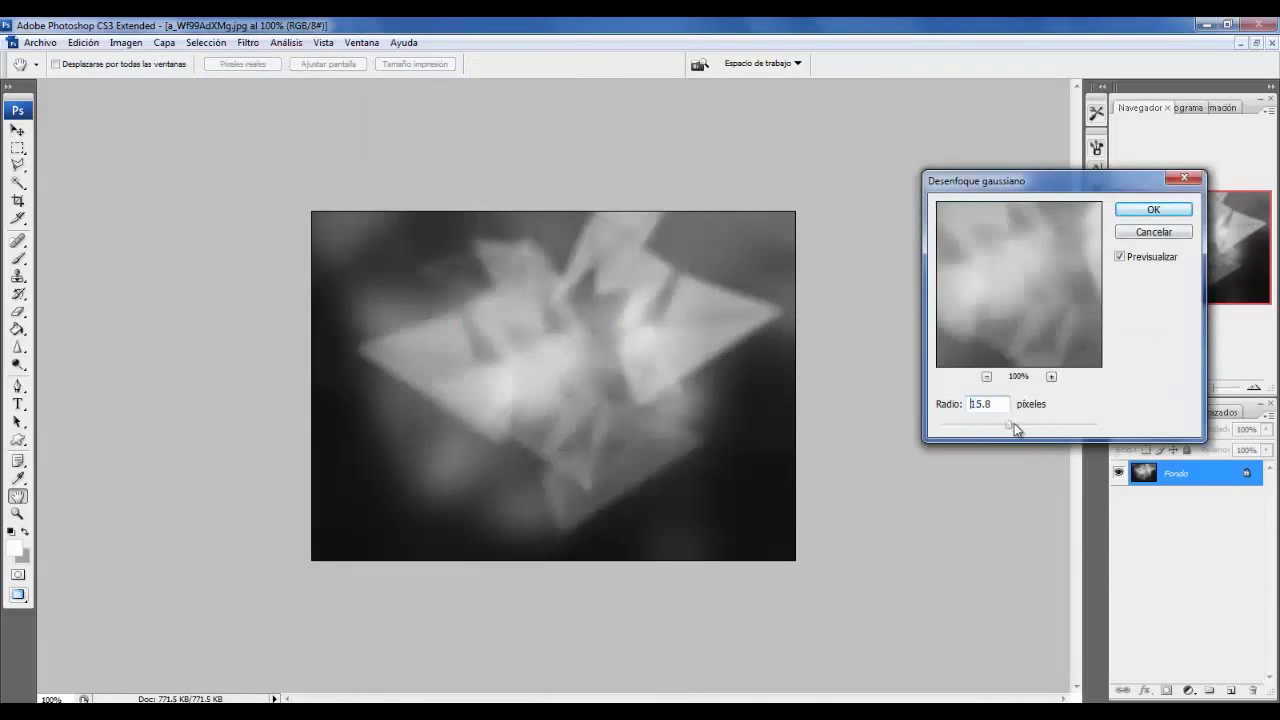
{"action": "left_click_drag", "start_coordinate": [1015, 428], "coordinate": [993, 431]}
Apply the blur and place the haze as Capa 6 above Capa 1 copia, without saving the JPG.
{"action": "left_click", "coordinate": [1153, 209]}
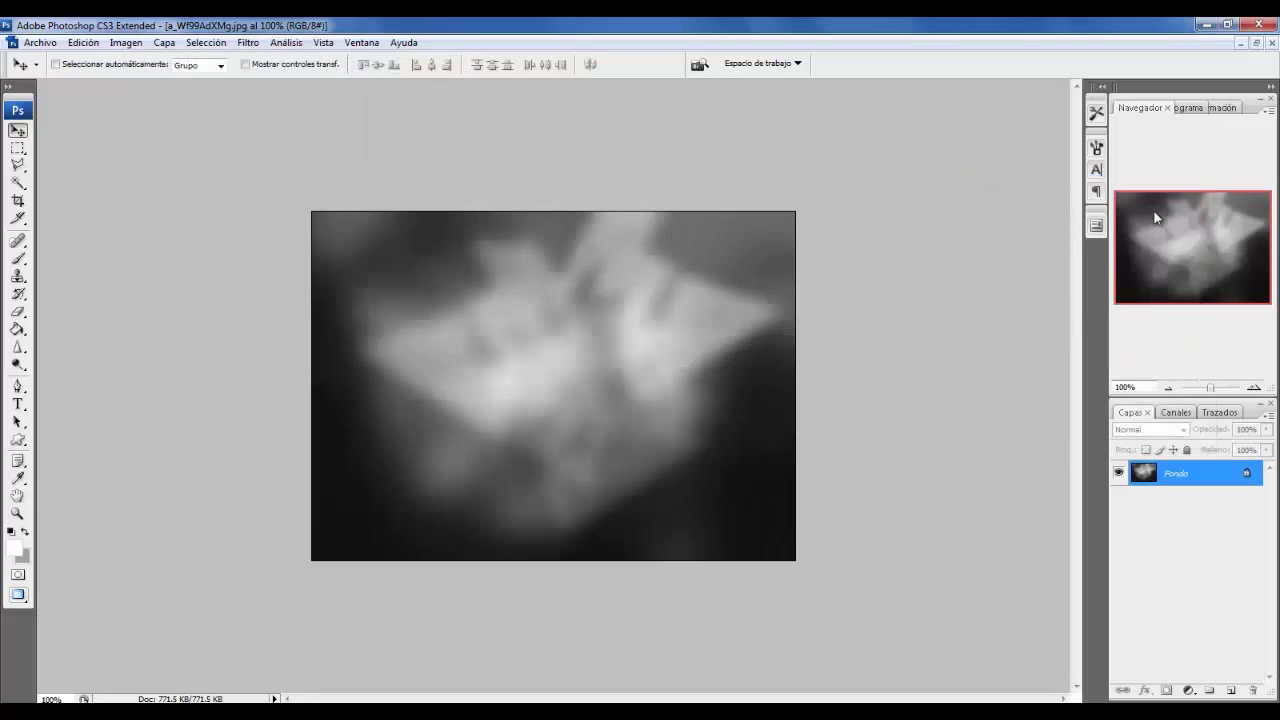
{"action": "left_click", "coordinate": [1271, 43]}
{"action": "key", "text": "n"}
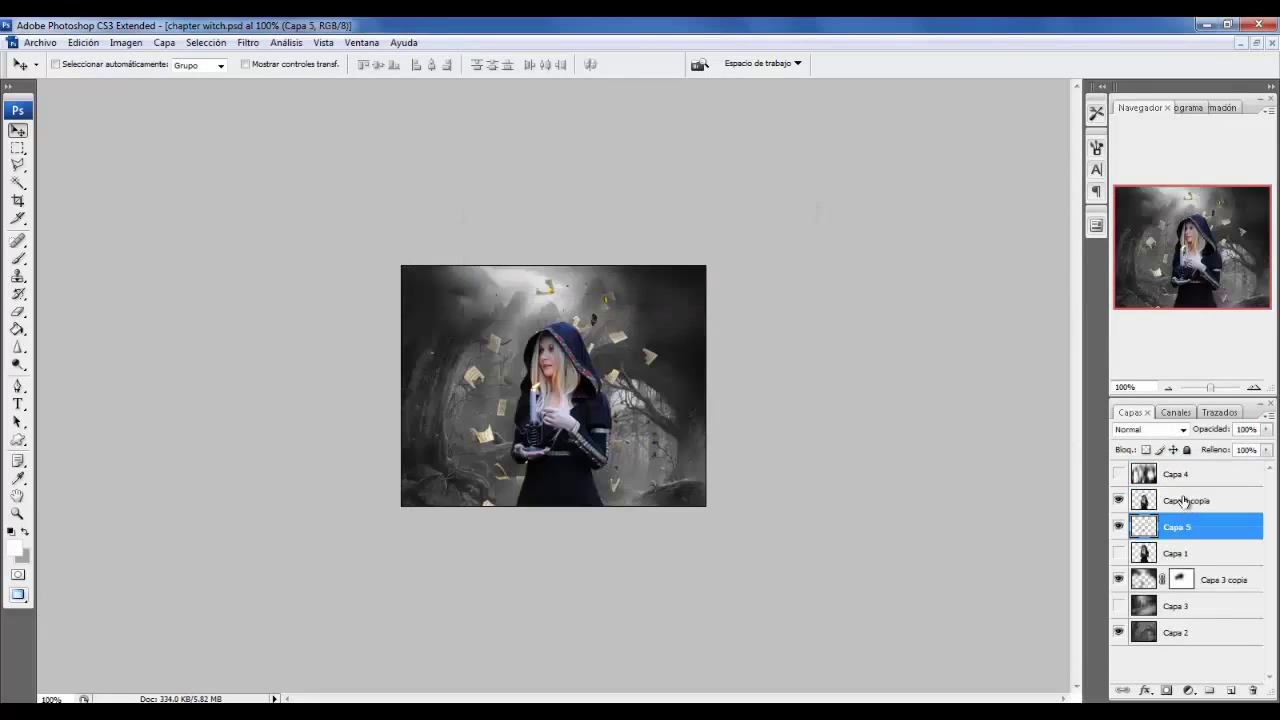
{"action": "left_click_drag", "start_coordinate": [1190, 527], "coordinate": [1221, 489]}
Set Capa 6 to Trama, reposition it, lower its fill to about 48%, and hide it.
{"action": "left_click", "coordinate": [1139, 430]}
{"action": "left_click", "coordinate": [1131, 90]}
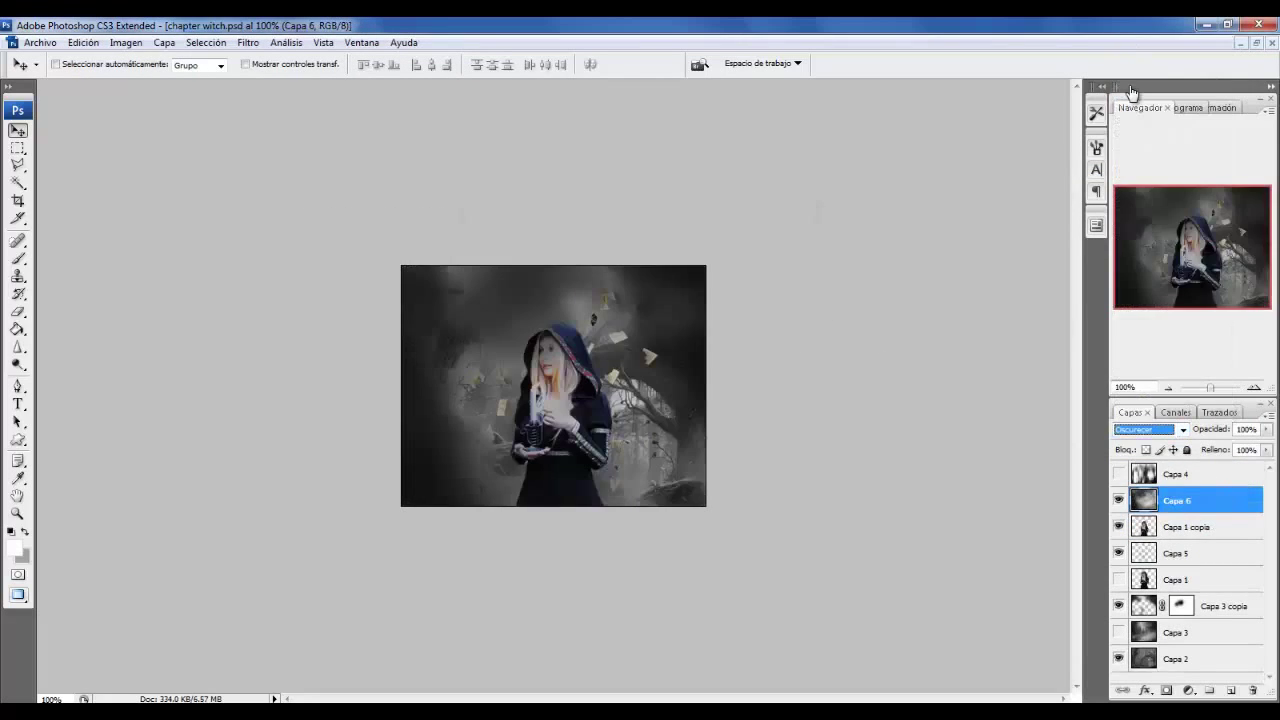
{"action": "key", "text": "Down"}
{"action": "key", "text": "Down"}
{"action": "key", "text": "Down"}
{"action": "key", "text": "Down"}
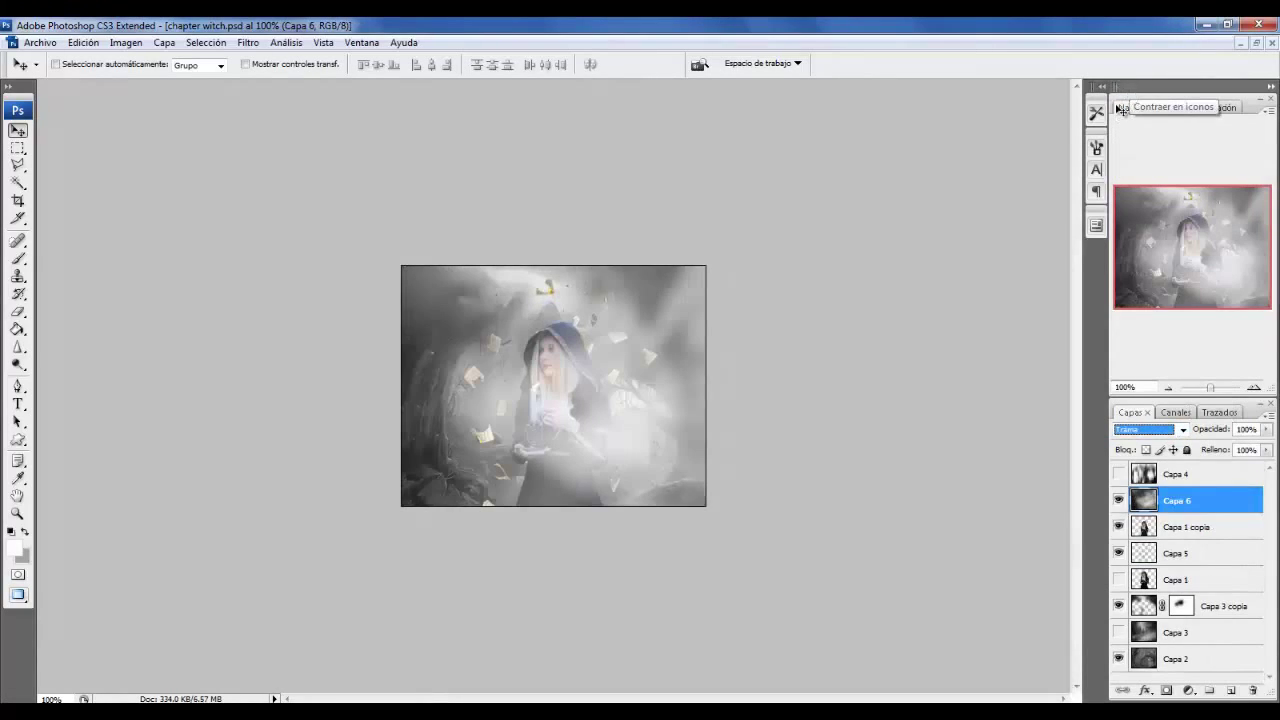
{"action": "left_click_drag", "start_coordinate": [640, 330], "coordinate": [549, 370]}
{"action": "left_click_drag", "start_coordinate": [1267, 457], "coordinate": [1235, 468]}
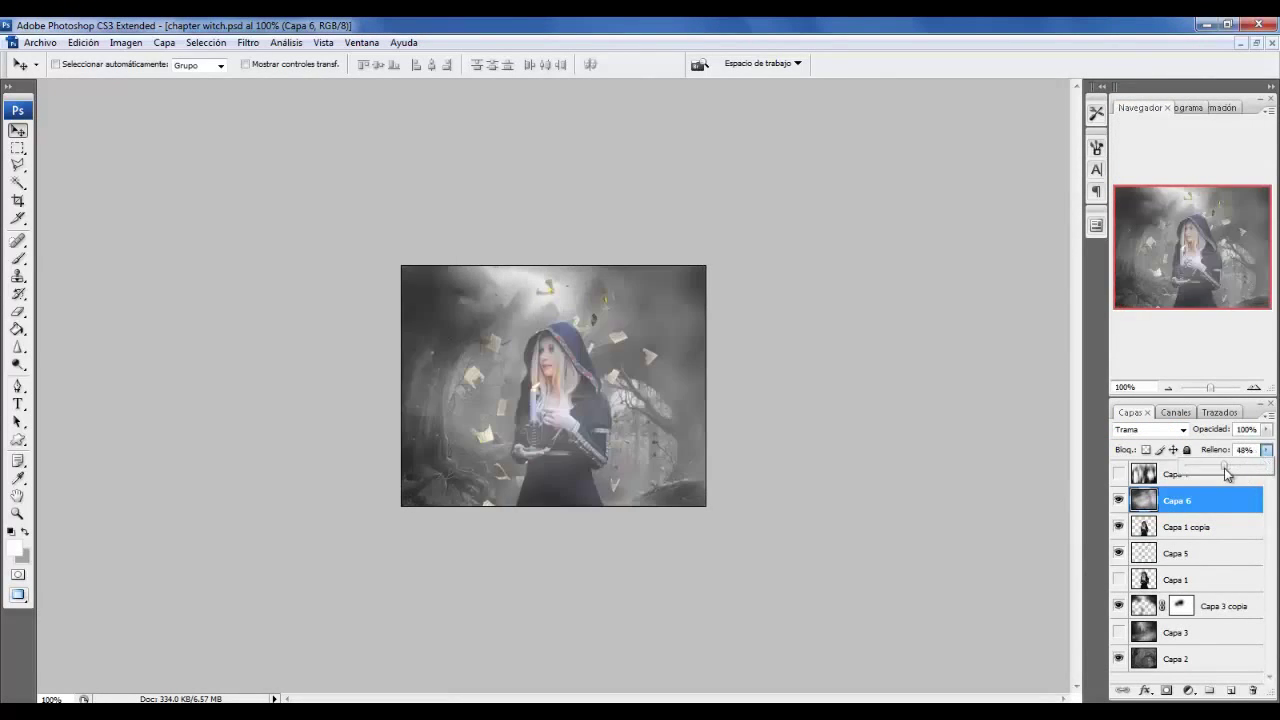
{"action": "left_click", "coordinate": [1118, 500]}
Open the Kingslayer PSD from the Screencaps Colourings Pack, keeping its layers.
{"action": "key", "text": "ctrl+o"}
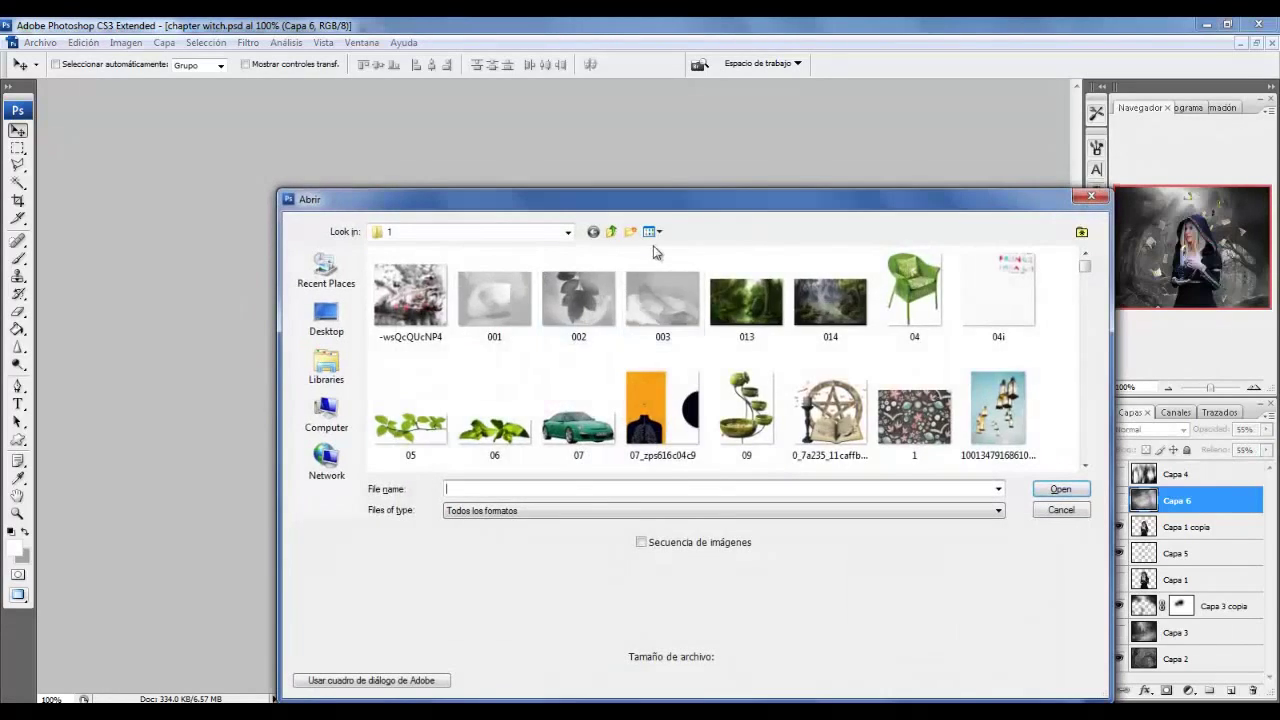
{"action": "left_click", "coordinate": [613, 232]}
{"action": "left_click", "coordinate": [613, 232]}
{"action": "double_click", "coordinate": [430, 390]}
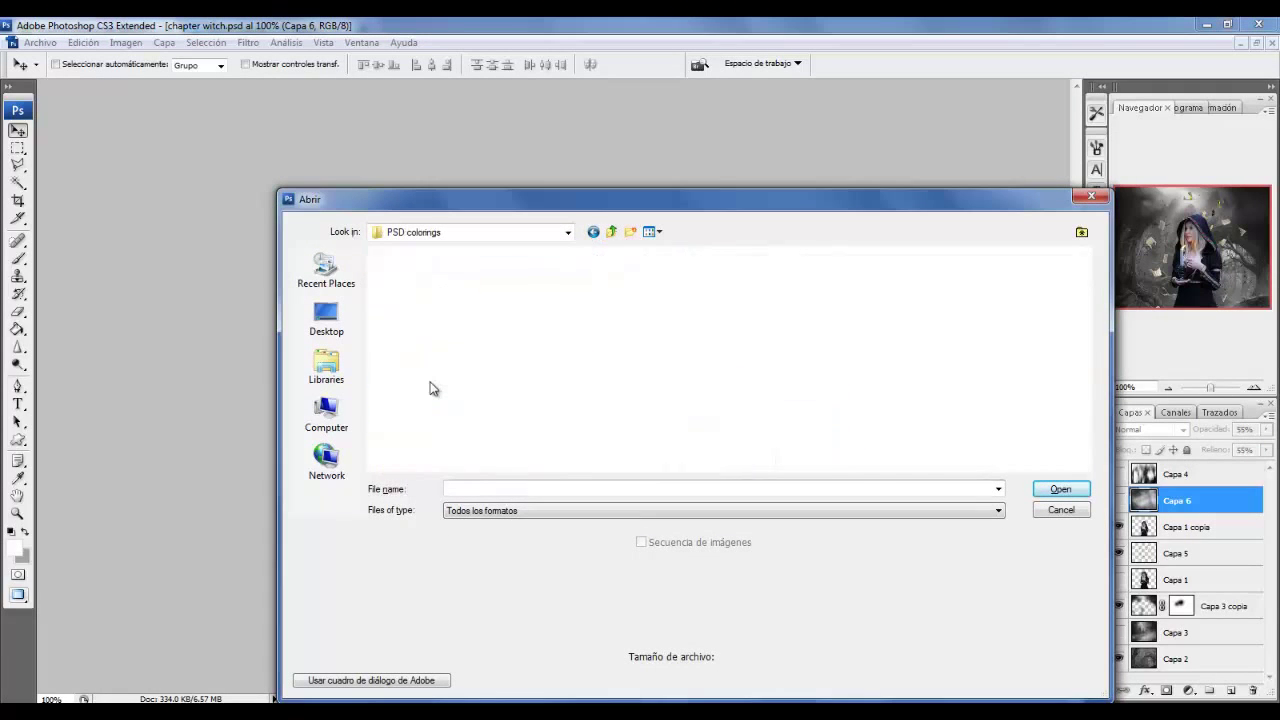
{"action": "double_click", "coordinate": [490, 300]}
{"action": "left_click", "coordinate": [503, 418]}
{"action": "scroll", "coordinate": [503, 418], "scroll_direction": "down", "scroll_amount": 2}
{"action": "left_click", "coordinate": [745, 410]}
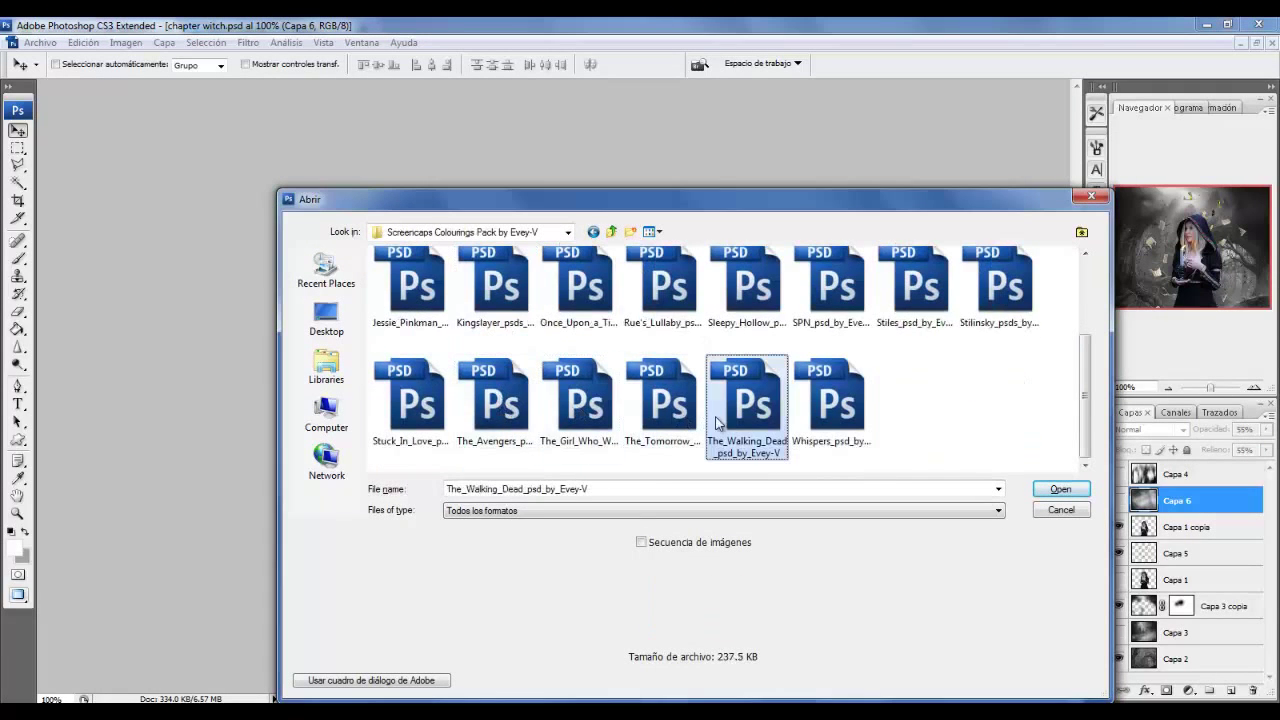
{"action": "left_click", "coordinate": [490, 305]}
{"action": "double_click", "coordinate": [490, 305]}
{"action": "left_click", "coordinate": [585, 303]}
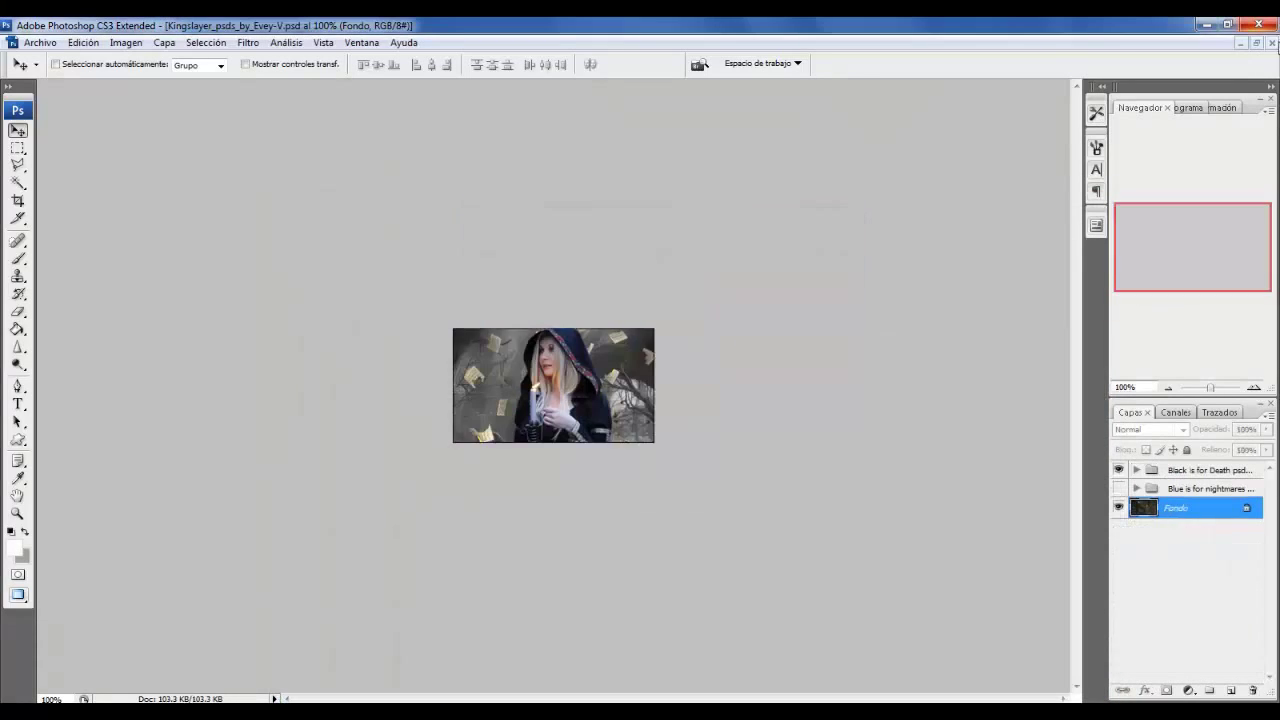
Copy the Blue is for nightmares group from Kingslayer into the witch composite.
{"action": "left_click", "coordinate": [1248, 43]}
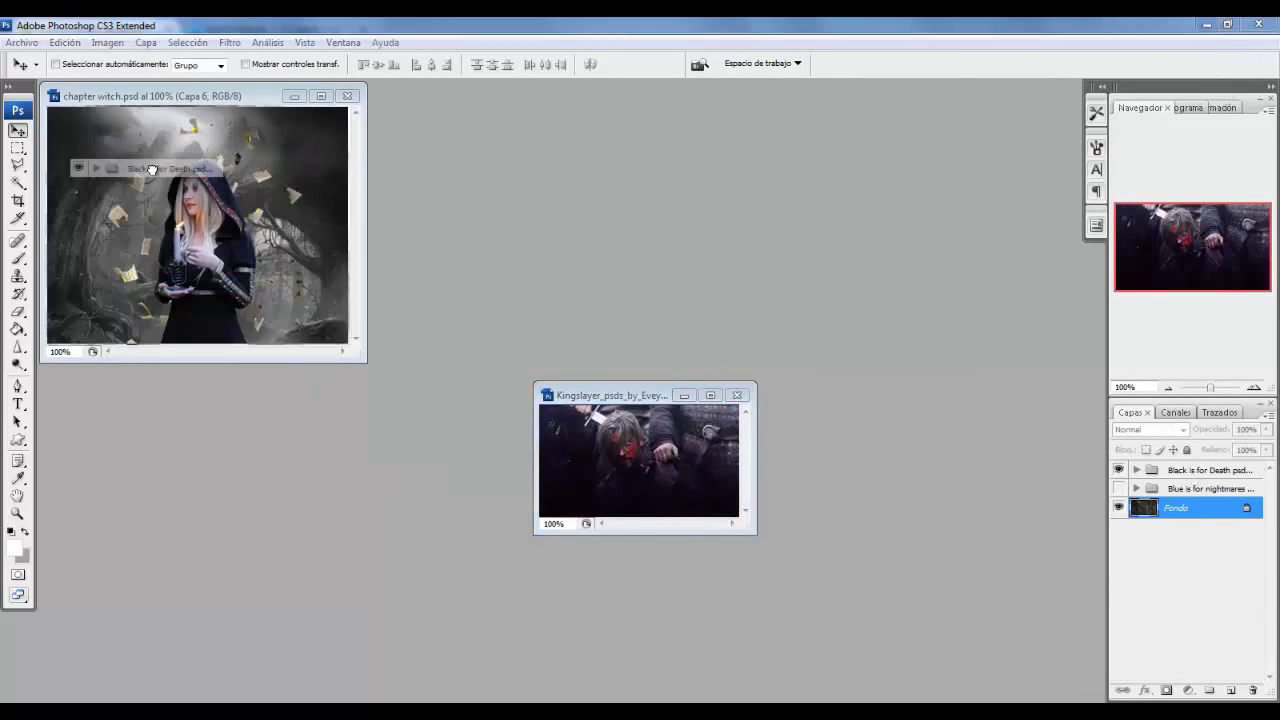
{"action": "left_click", "coordinate": [153, 174]}
{"action": "left_click", "coordinate": [650, 450]}
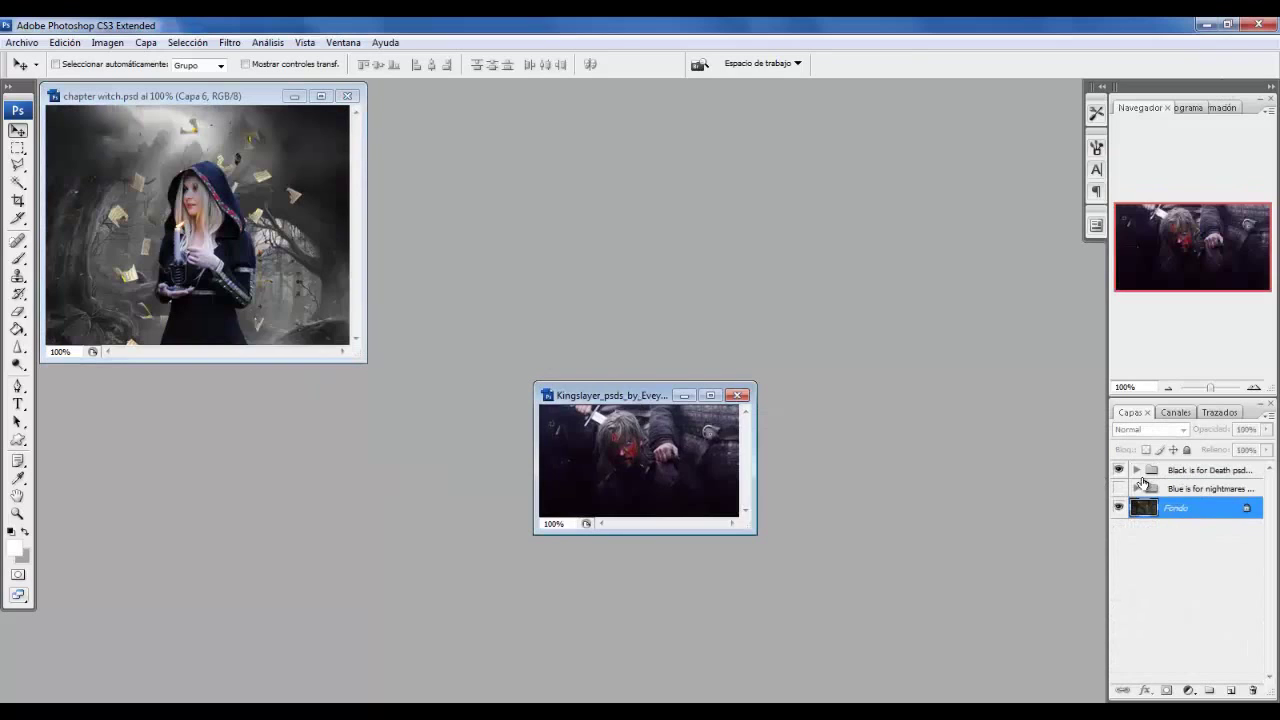
{"action": "left_click", "coordinate": [1118, 488]}
{"action": "left_click", "coordinate": [1118, 488]}
{"action": "left_click_drag", "start_coordinate": [1183, 497], "coordinate": [265, 305]}
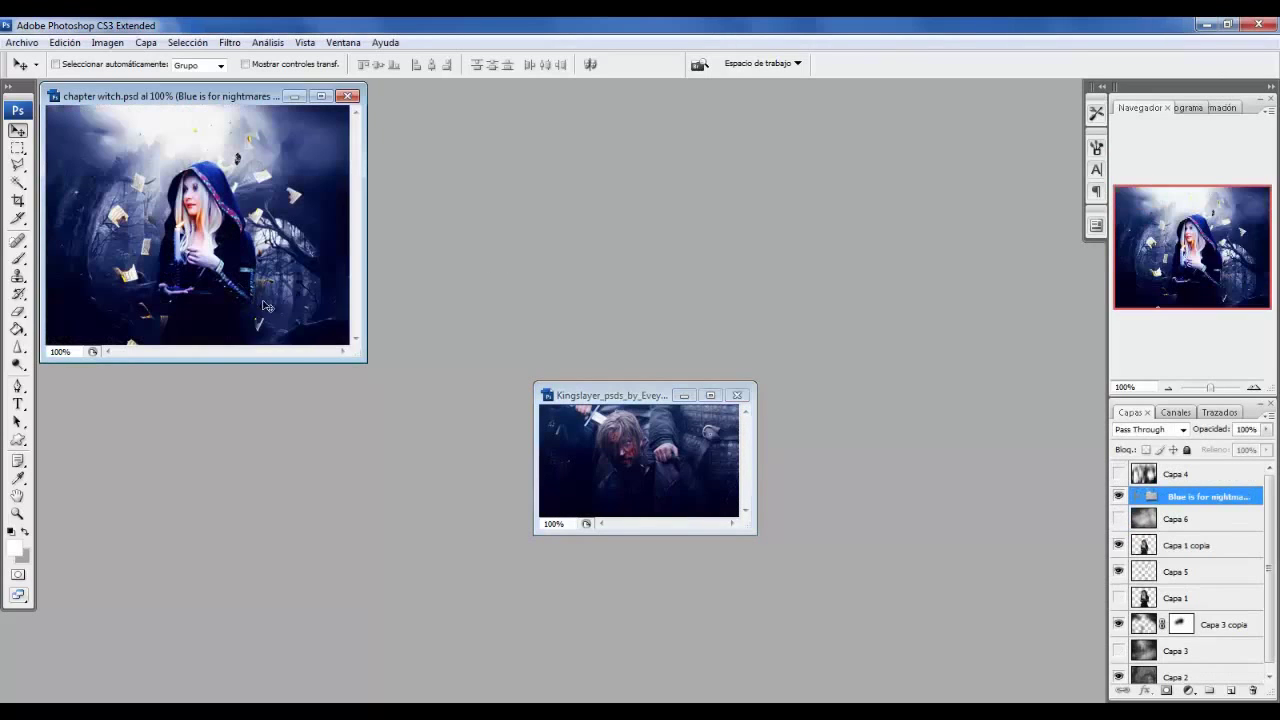
Close Kingslayer without saving, show Capa 6 again, and delete the Blue is for nightmares group.
{"action": "left_click", "coordinate": [737, 395]}
{"action": "left_click", "coordinate": [613, 288]}
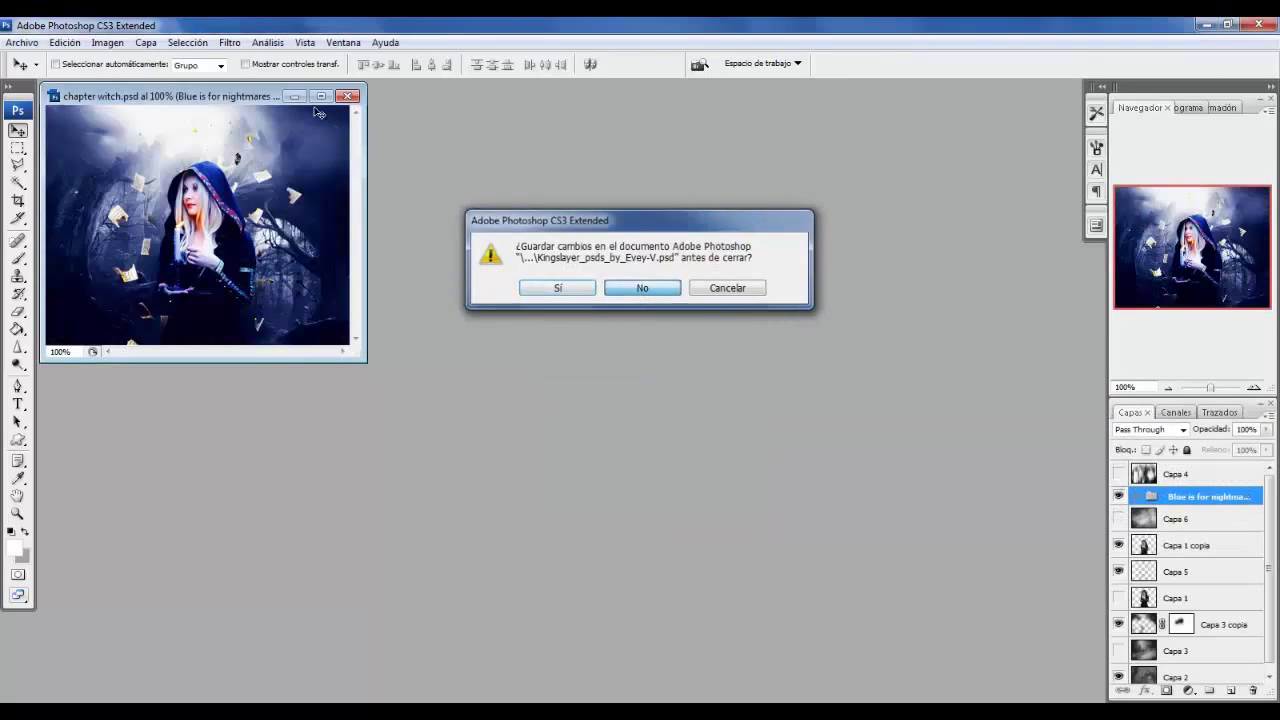
{"action": "left_click", "coordinate": [322, 98]}
{"action": "left_click", "coordinate": [1118, 519]}
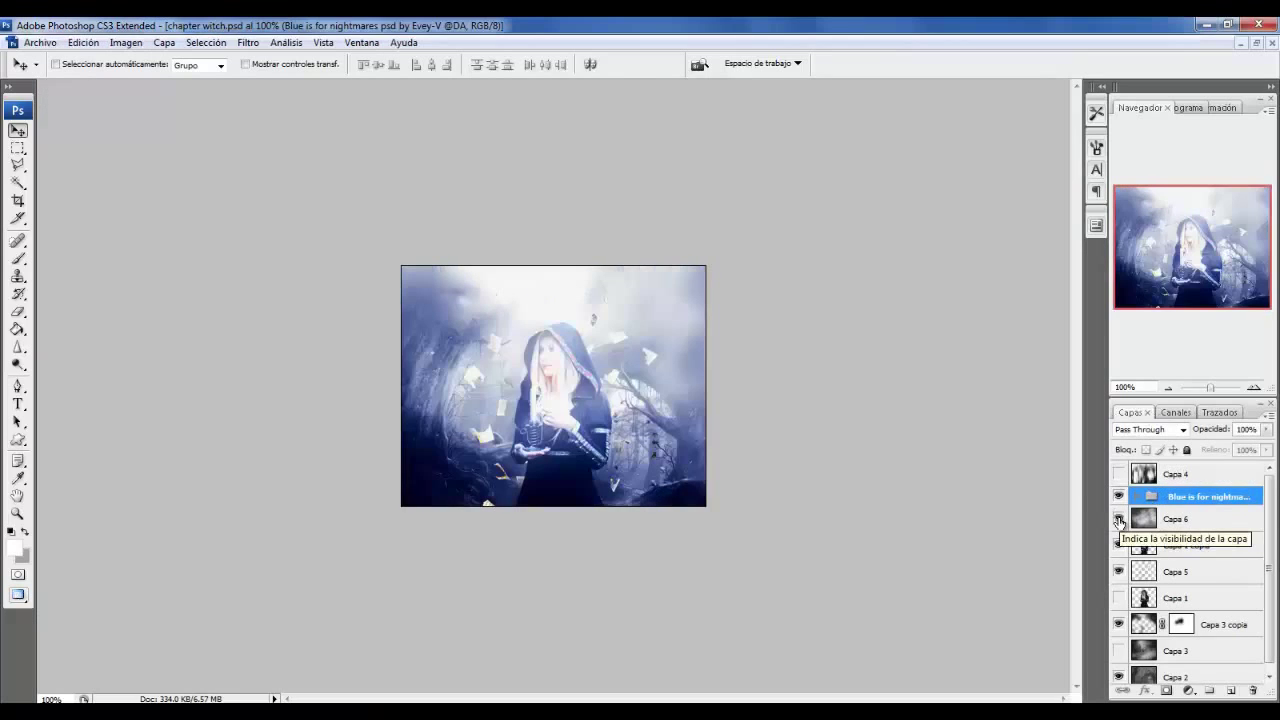
{"action": "key", "text": "Delete"}
Duplicate the witch layer as Capa 1 copia 2 and desaturate it.
{"action": "left_click", "coordinate": [580, 286]}
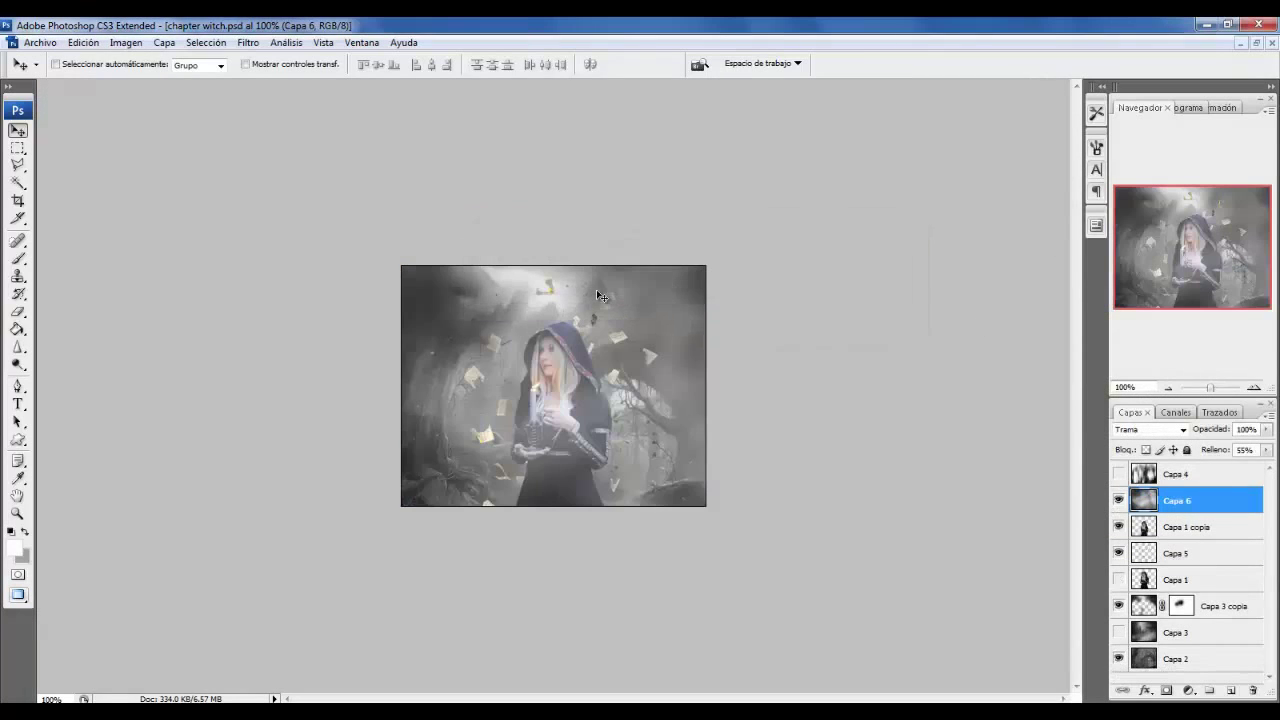
{"action": "key", "text": "e"}
{"action": "right_click", "coordinate": [1153, 535]}
{"action": "left_click", "coordinate": [1150, 211]}
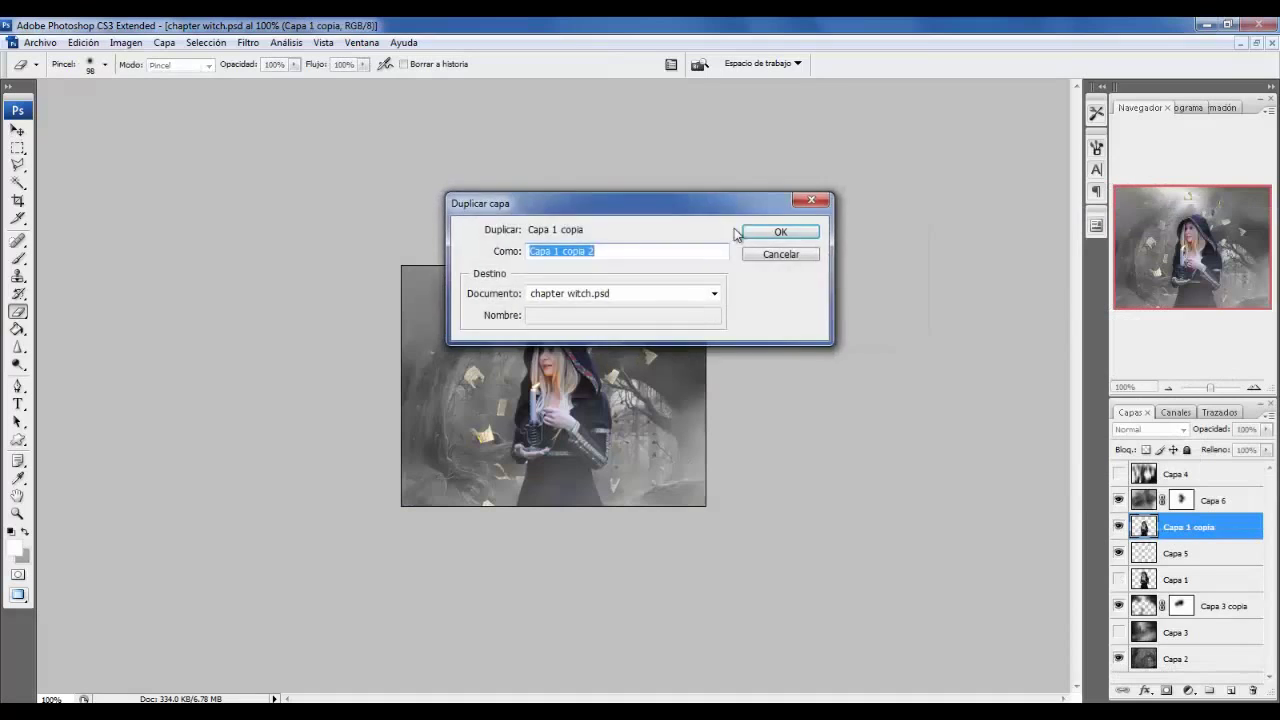
{"action": "left_click", "coordinate": [780, 234]}
{"action": "left_click", "coordinate": [126, 42]}
{"action": "left_click", "coordinate": [380, 229]}
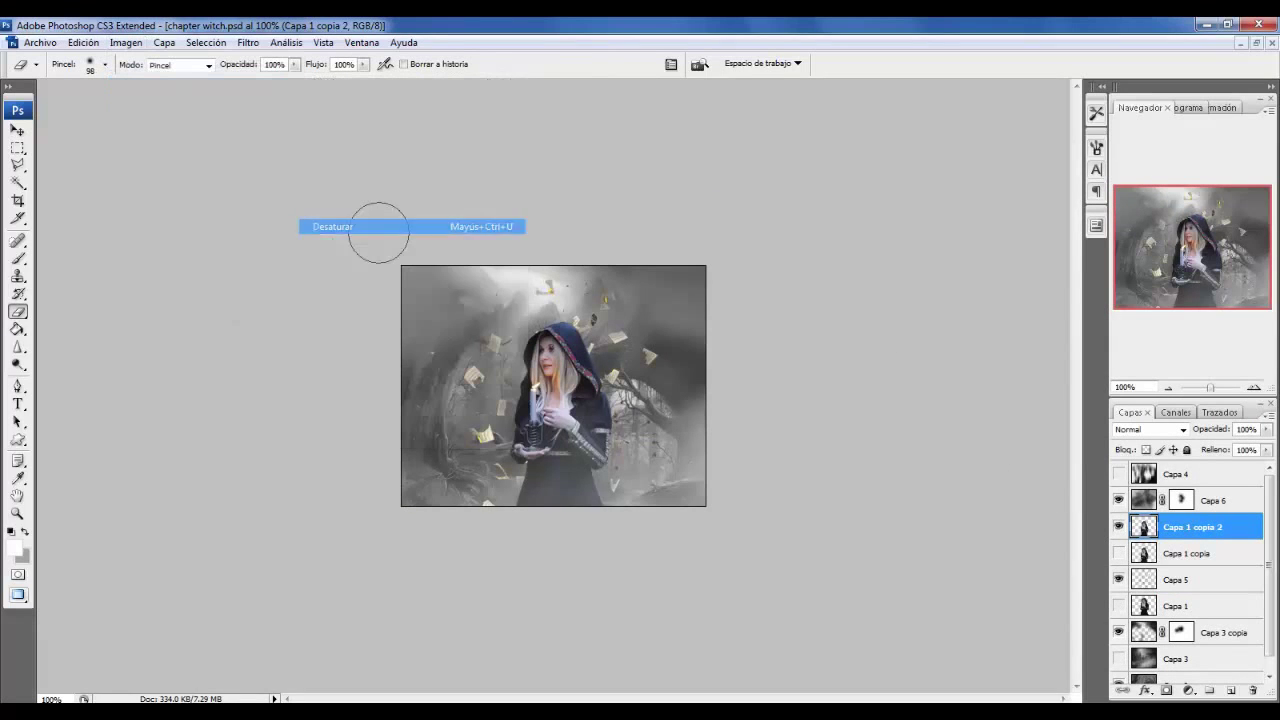
Copy Group 1 from the psd_coloring_09 autumn PSD into the witch composite.
{"action": "key", "text": "ctrl+o"}
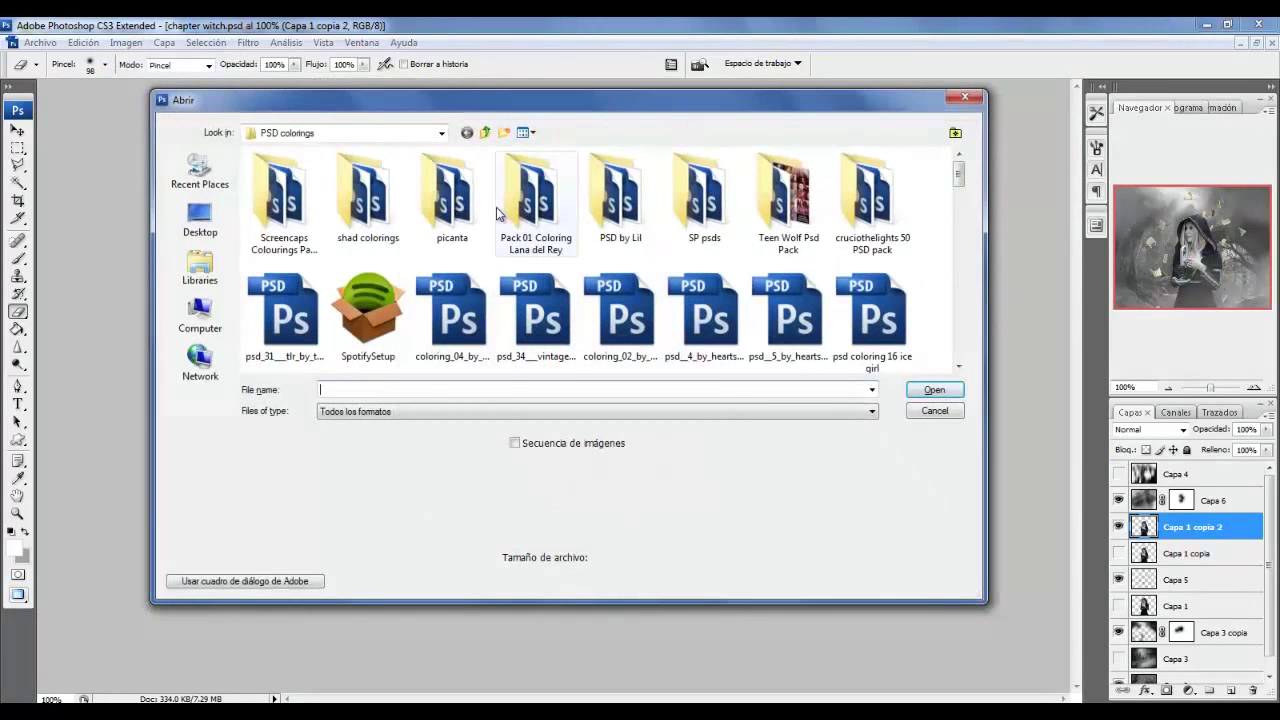
{"action": "left_click", "coordinate": [540, 318]}
{"action": "key", "text": "Return"}
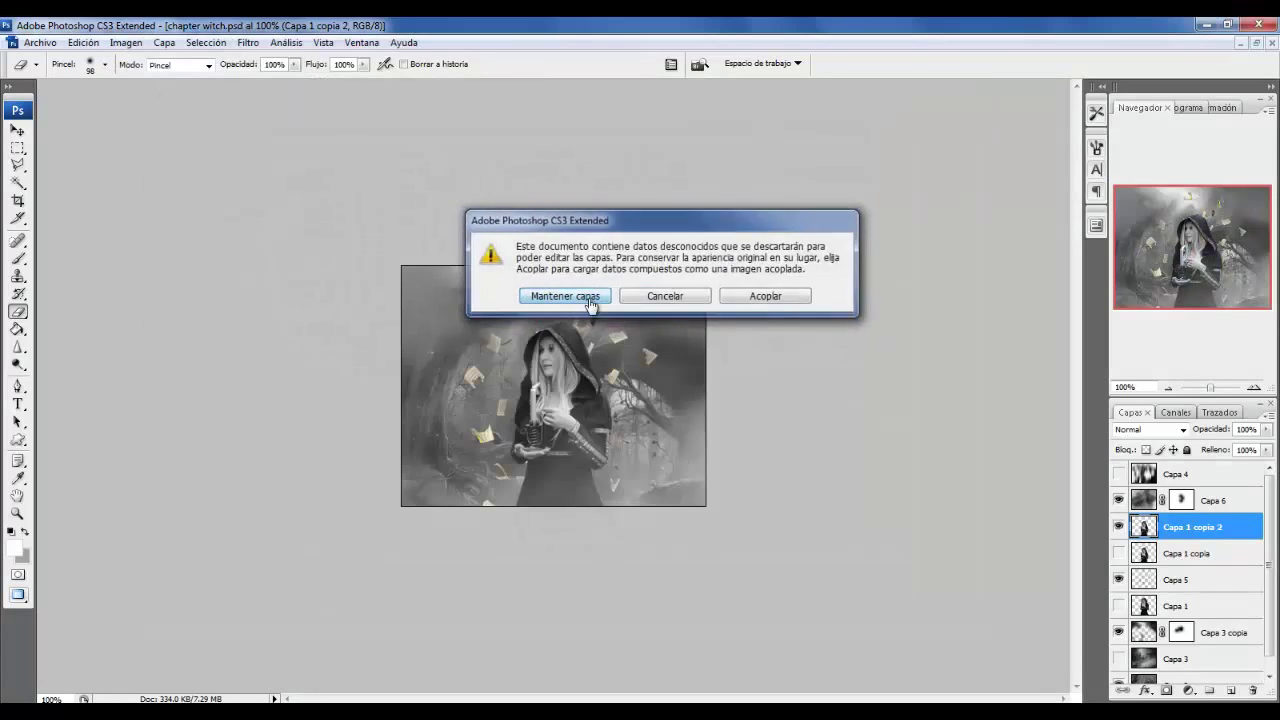
{"action": "key", "text": "Return"}
{"action": "left_click", "coordinate": [1256, 42]}
{"action": "left_click_drag", "start_coordinate": [232, 152], "coordinate": [677, 328]}
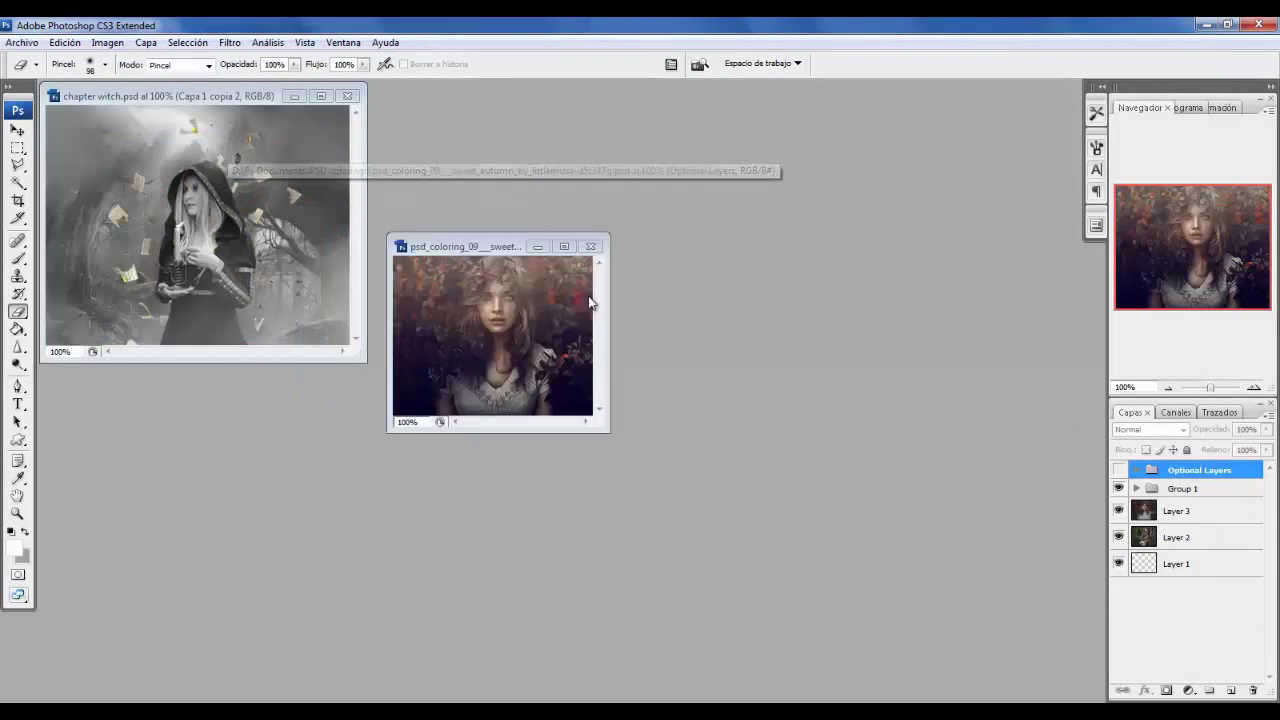
{"action": "left_click_drag", "start_coordinate": [243, 92], "coordinate": [349, 146]}
{"action": "left_click", "coordinate": [677, 320]}
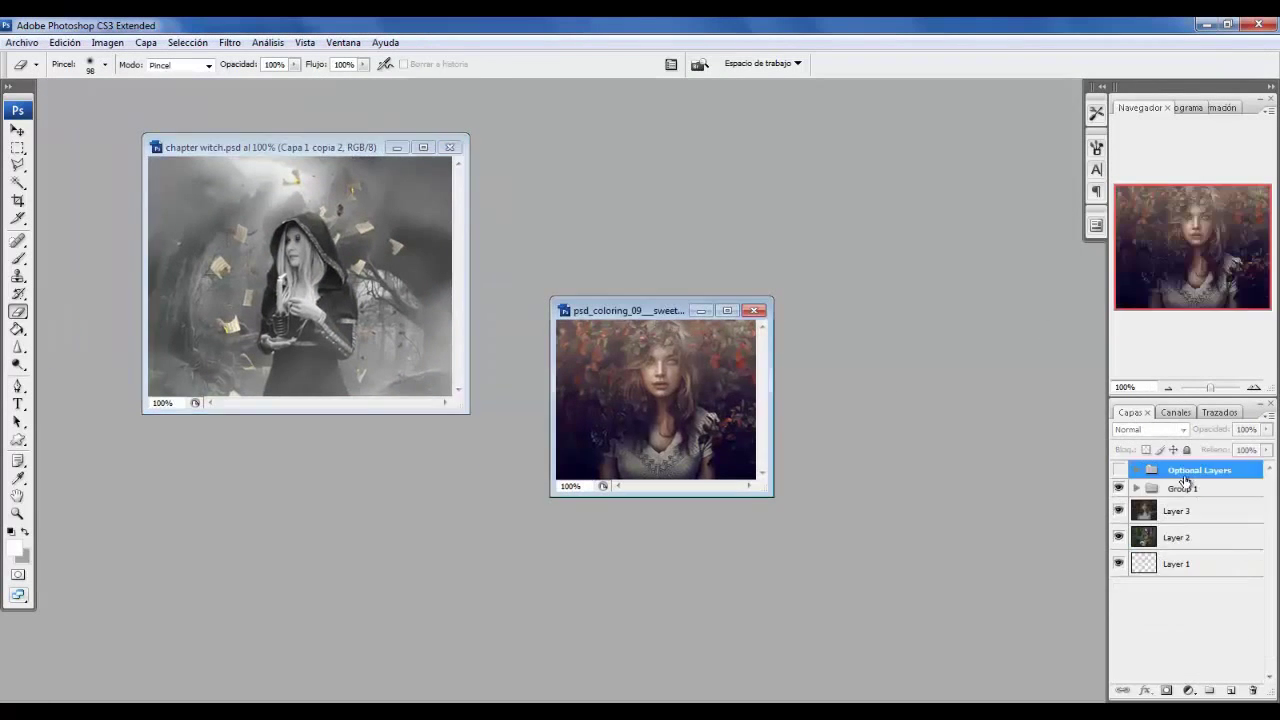
{"action": "left_click_drag", "start_coordinate": [1190, 440], "coordinate": [309, 248]}
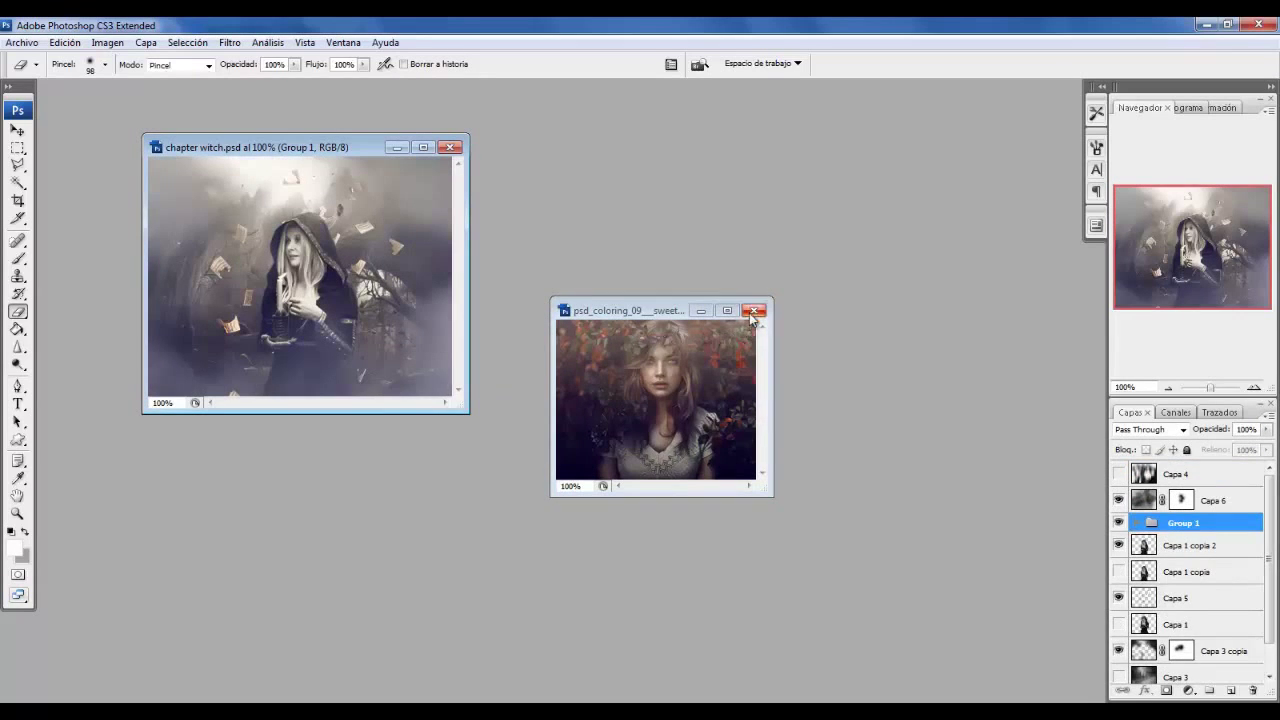
Close the autumn file, hide the desaturated witch copy, and show Capa 1 copia.
{"action": "left_click", "coordinate": [754, 310]}
{"action": "left_click", "coordinate": [423, 147]}
{"action": "left_click", "coordinate": [1118, 546]}
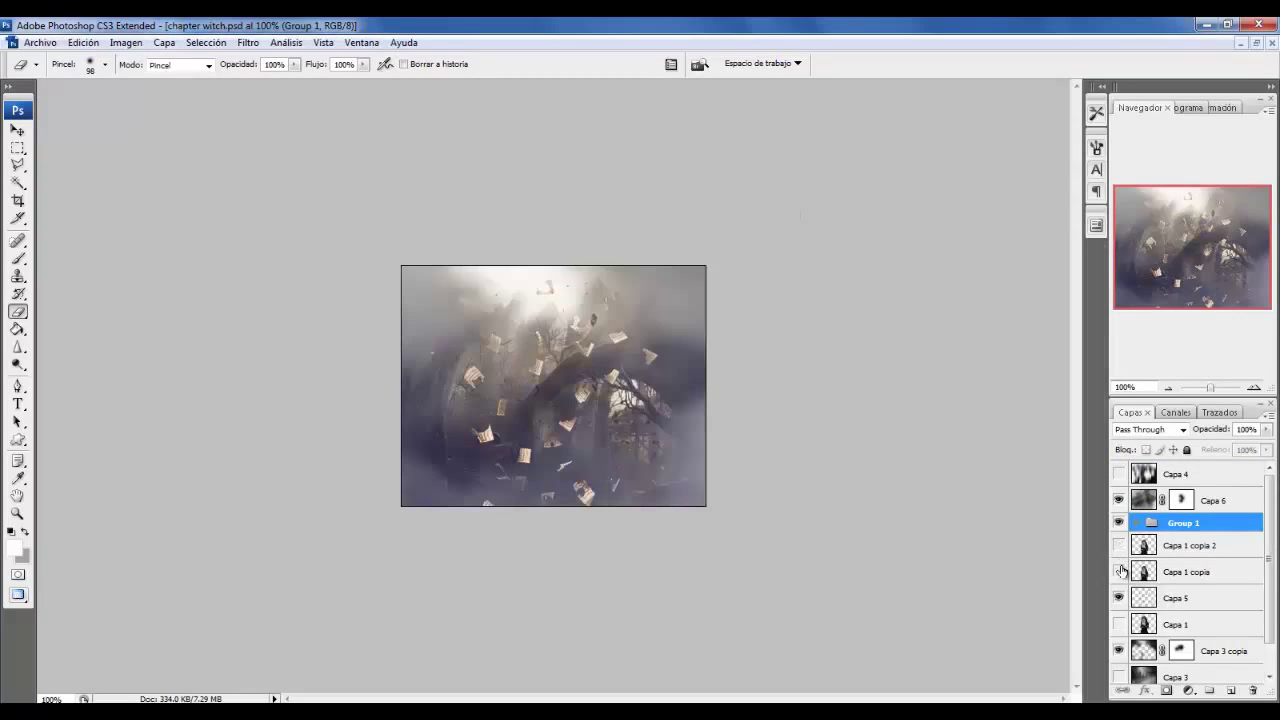
{"action": "left_click", "coordinate": [1118, 571]}
Add a Color Balance adjustment above Capa 6 with shadows at -19, -2, 0.
{"action": "left_click", "coordinate": [1213, 500]}
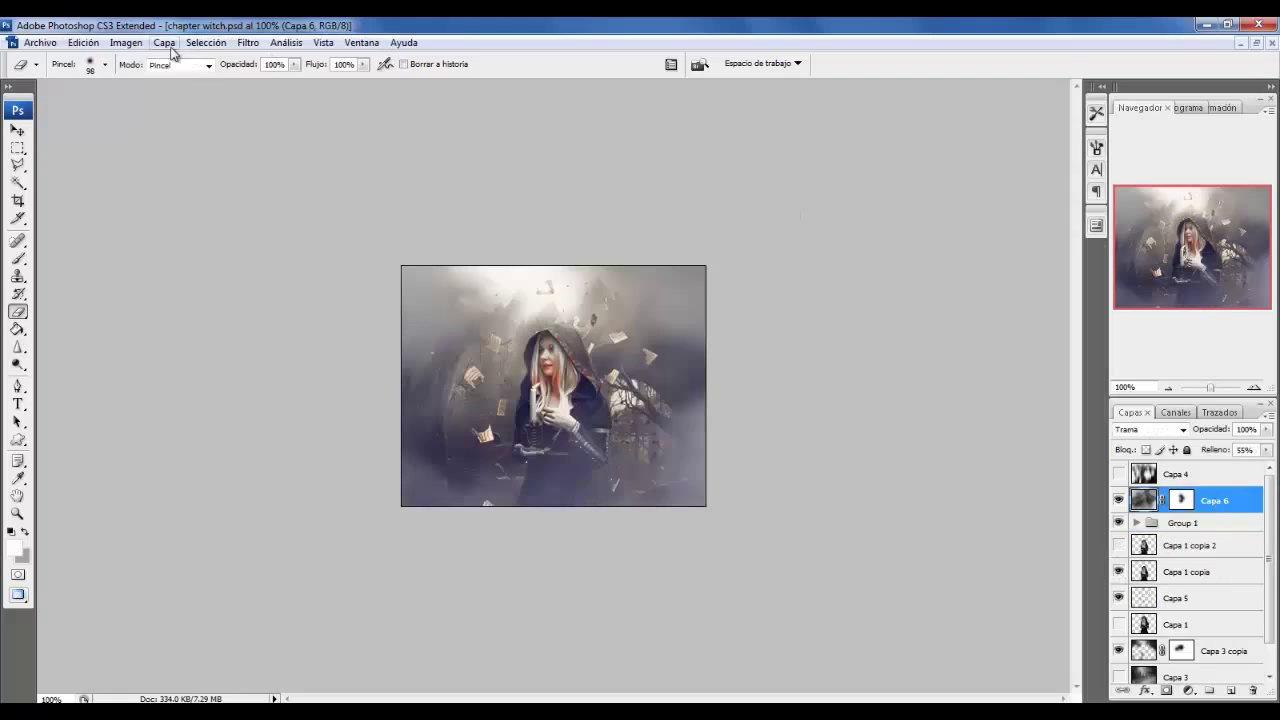
{"action": "left_click", "coordinate": [164, 42]}
{"action": "left_click", "coordinate": [445, 214]}
{"action": "left_click", "coordinate": [797, 242]}
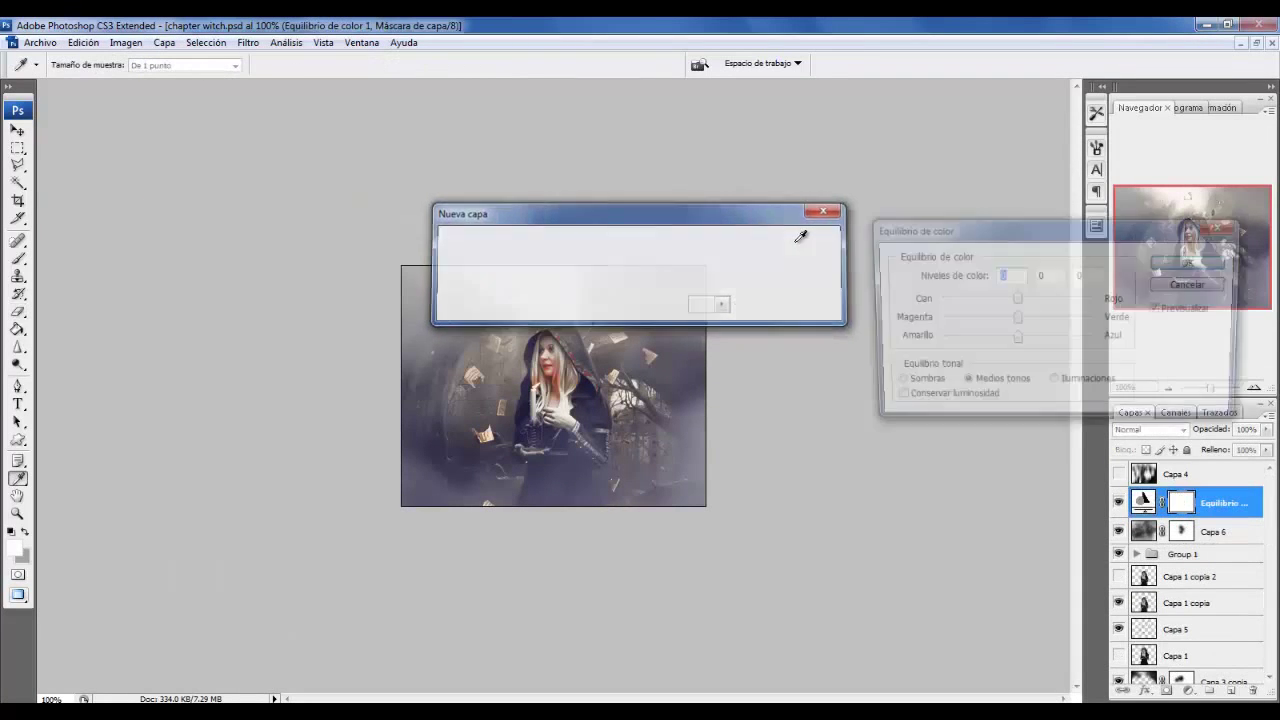
{"action": "mouse_move", "coordinate": [1015, 318]}
{"action": "left_mouse_down"}
{"action": "mouse_move", "coordinate": [993, 346]}
{"action": "mouse_move", "coordinate": [1001, 318]}
{"action": "mouse_move", "coordinate": [1040, 299]}
{"action": "mouse_move", "coordinate": [979, 299]}
{"action": "mouse_move", "coordinate": [1000, 340]}
{"action": "mouse_move", "coordinate": [974, 340]}
{"action": "mouse_move", "coordinate": [1043, 334]}
{"action": "mouse_move", "coordinate": [1009, 346]}
{"action": "mouse_move", "coordinate": [1017, 360]}
{"action": "left_mouse_up"}
{"action": "left_click", "coordinate": [1013, 299]}
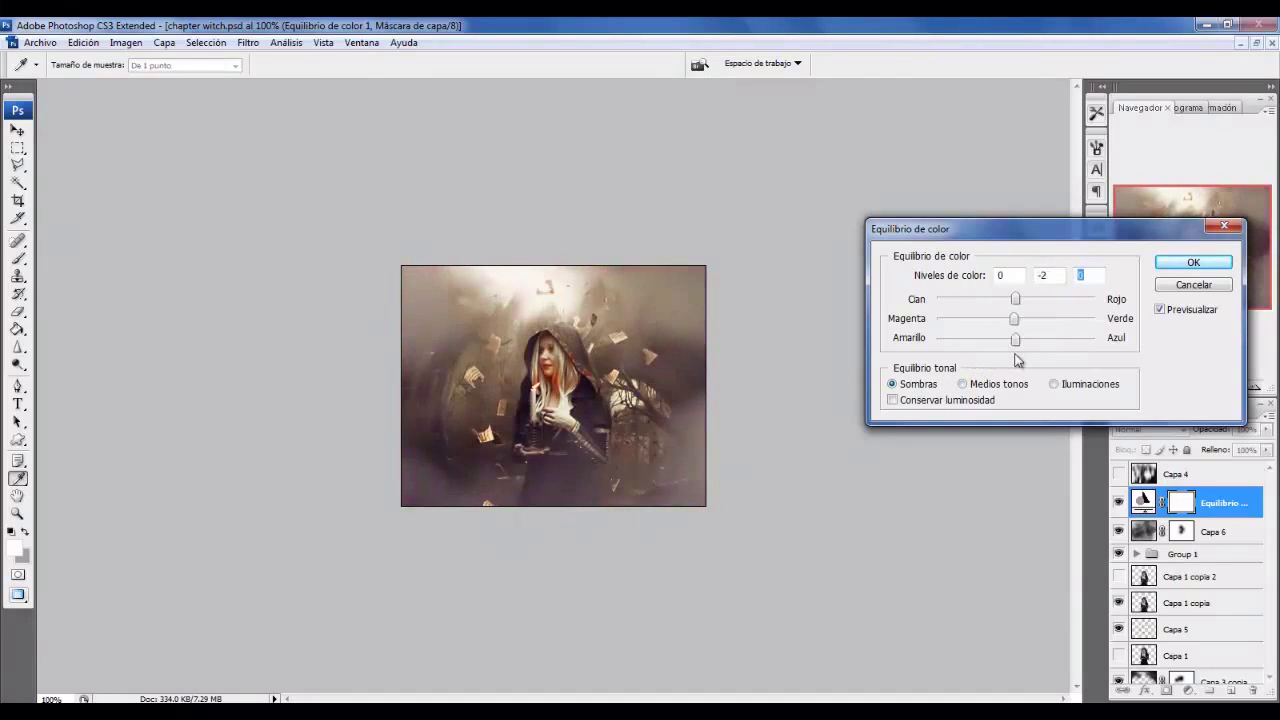
{"action": "left_click_drag", "start_coordinate": [1046, 303], "coordinate": [1012, 344]}
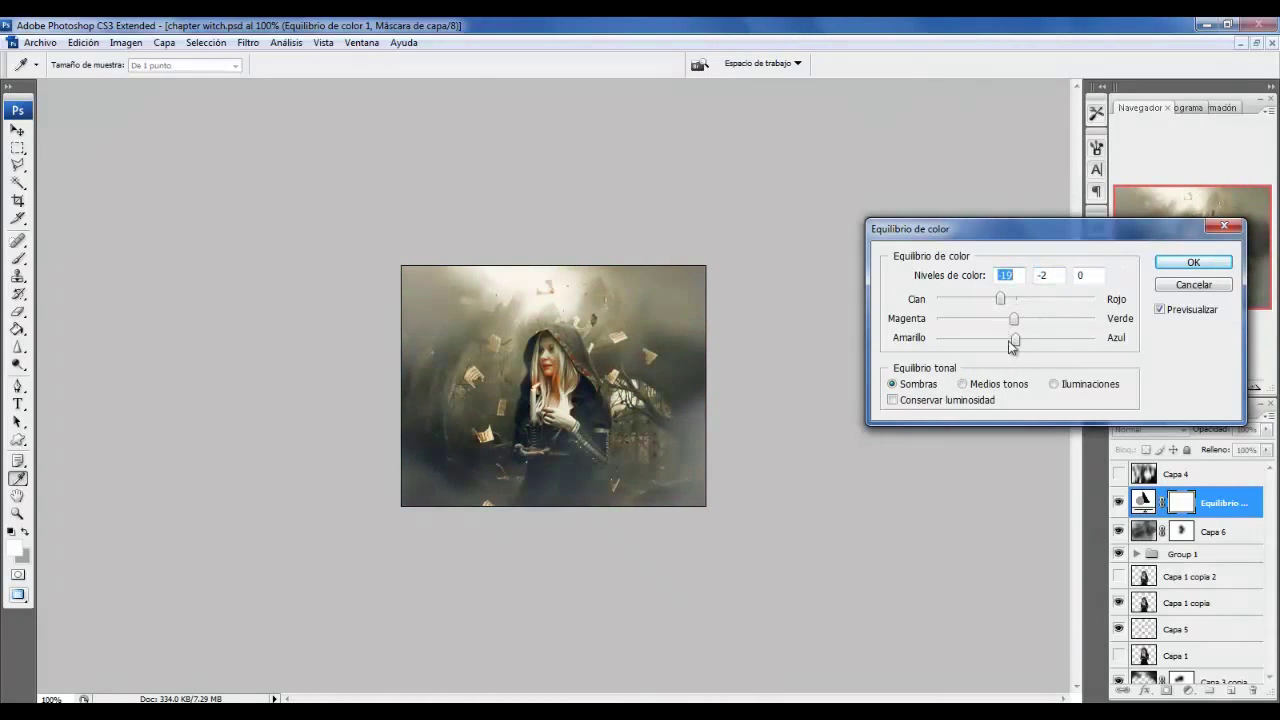
{"action": "left_click", "coordinate": [1193, 263]}
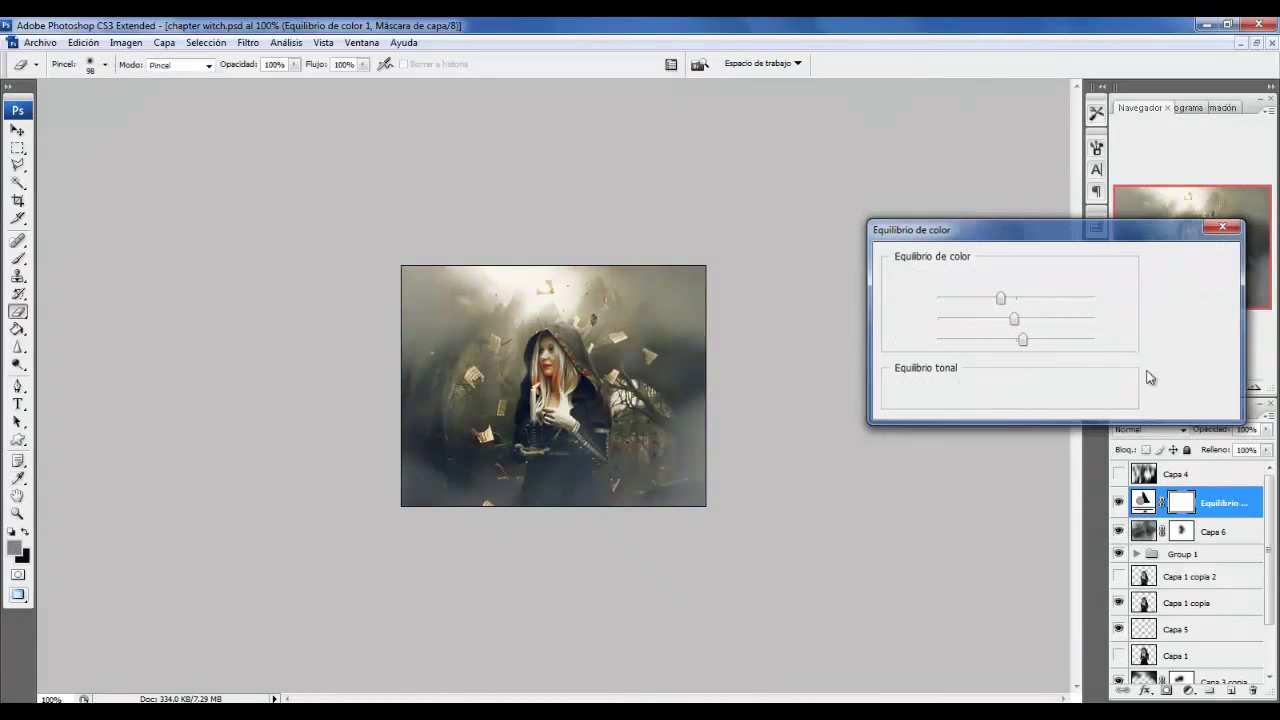
{"action": "left_click", "coordinate": [1118, 532]}
{"action": "left_click", "coordinate": [1118, 532]}
Duplicate the Capa 6 fog layer and hide the Capa 6 copia duplicate.
{"action": "left_click", "coordinate": [1204, 533]}
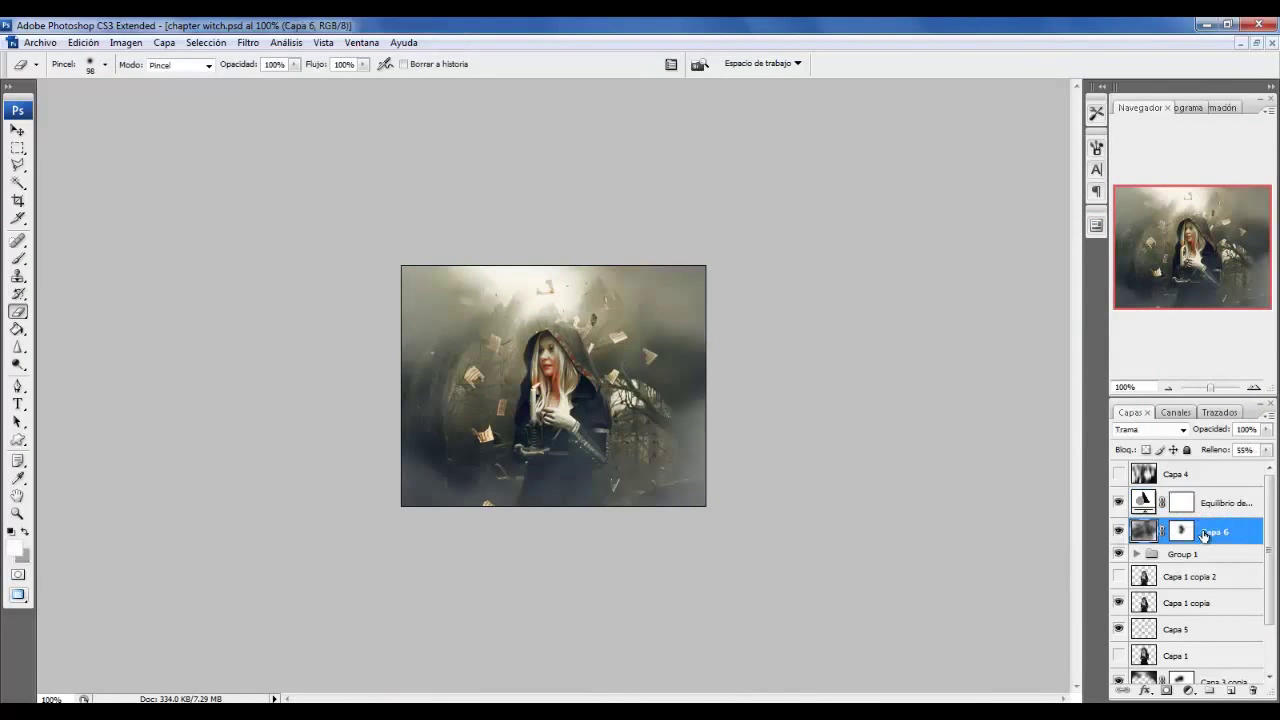
{"action": "right_click", "coordinate": [1140, 533]}
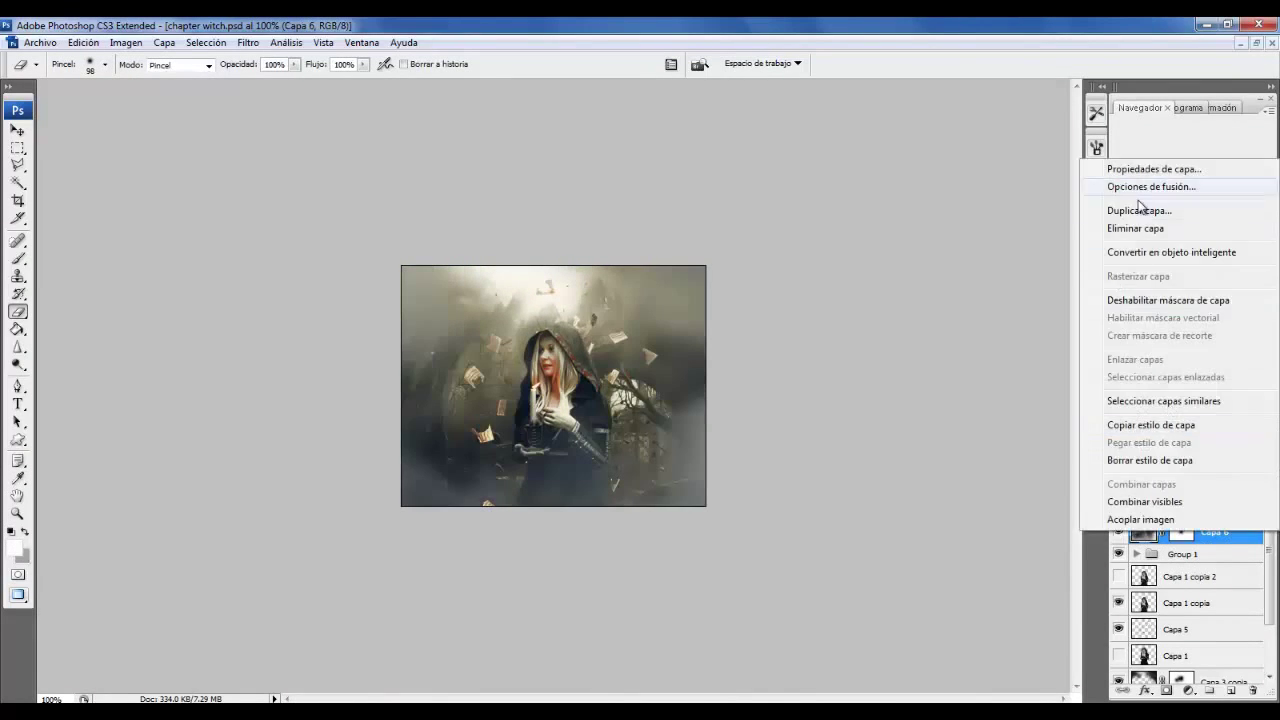
{"action": "left_click", "coordinate": [1140, 209]}
{"action": "left_click", "coordinate": [1118, 531]}
{"action": "left_click", "coordinate": [1118, 531]}
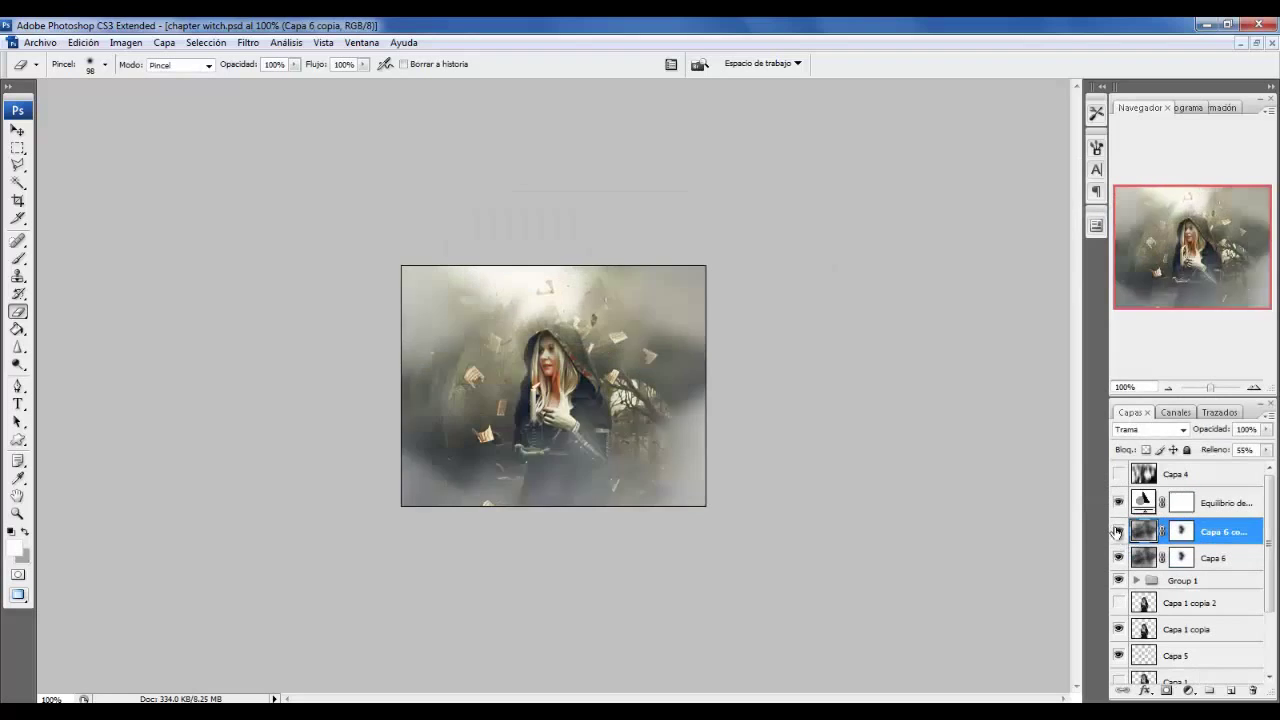
{"action": "left_click", "coordinate": [1118, 531]}
Delete the Capa 4 texture layer and compare with the fog copy.
{"action": "left_click", "coordinate": [1119, 475]}
{"action": "right_click", "coordinate": [1183, 478]}
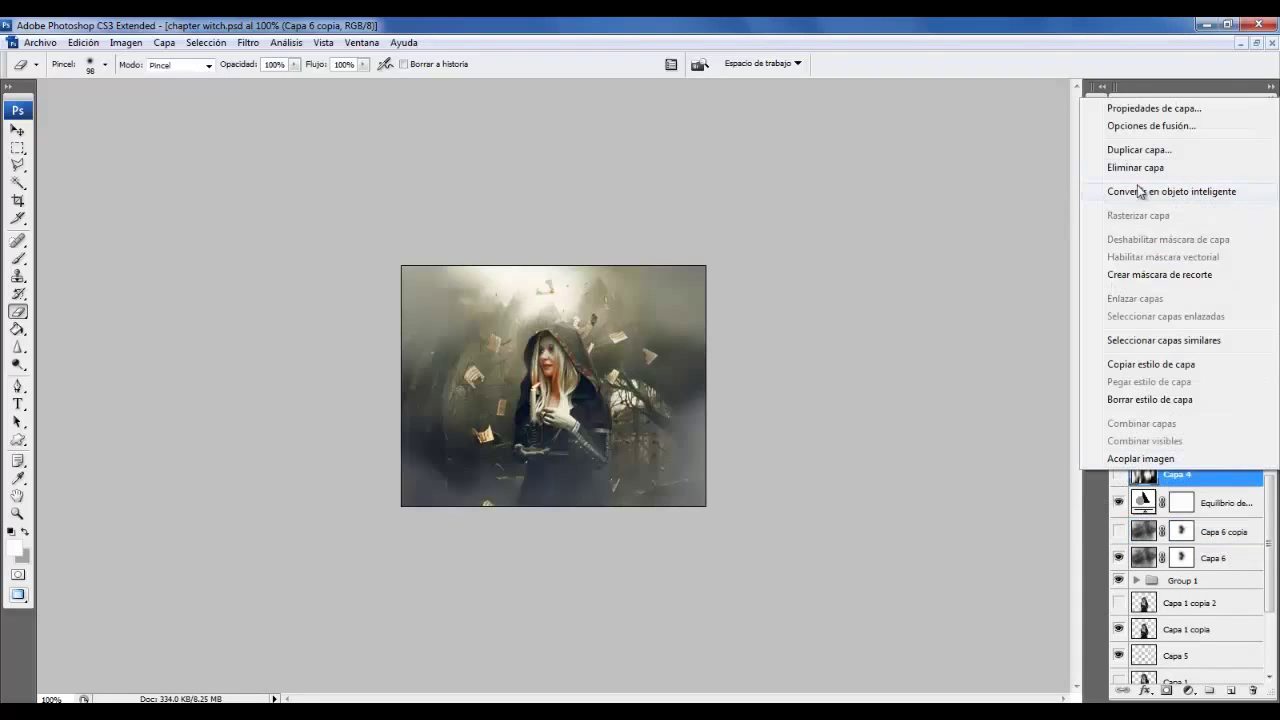
{"action": "left_click", "coordinate": [1150, 166]}
{"action": "key", "text": "Return"}
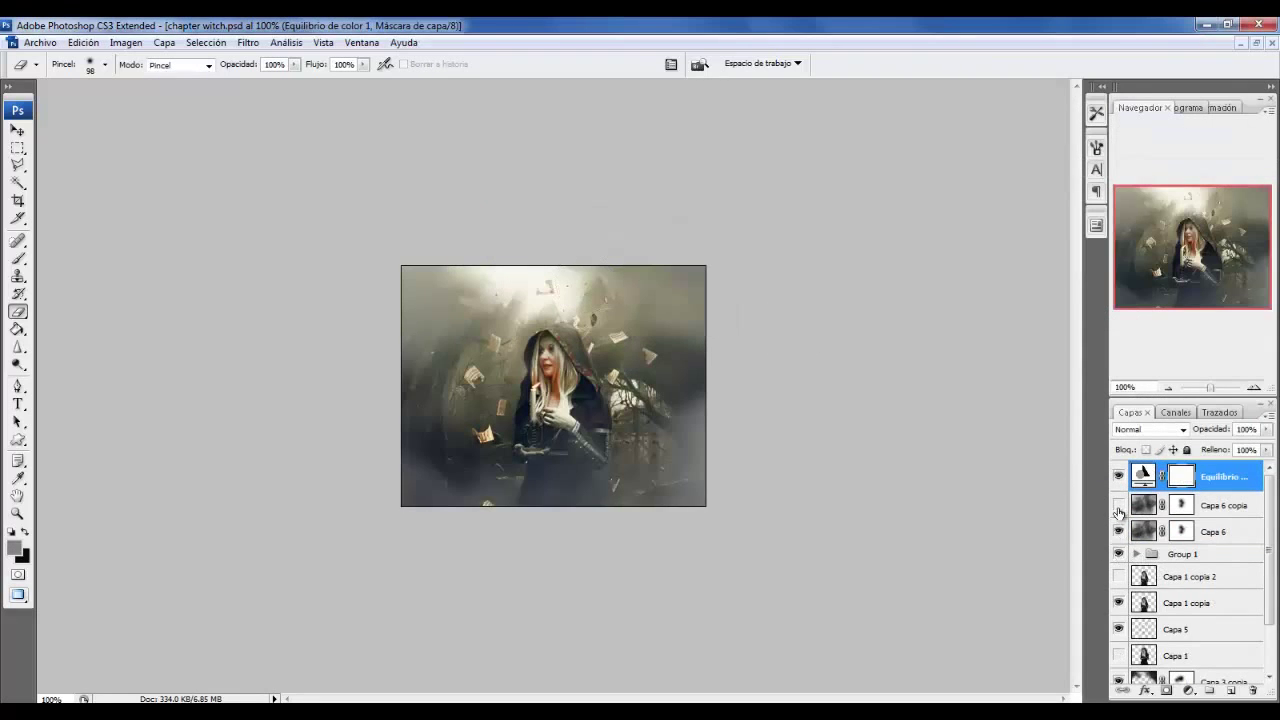
{"action": "left_click", "coordinate": [1118, 506]}
{"action": "left_click", "coordinate": [1118, 506]}
Raise Capa 6 fill to 68% and enlarge it beyond the canvas edges, shifted right.
{"action": "left_click", "coordinate": [1233, 532]}
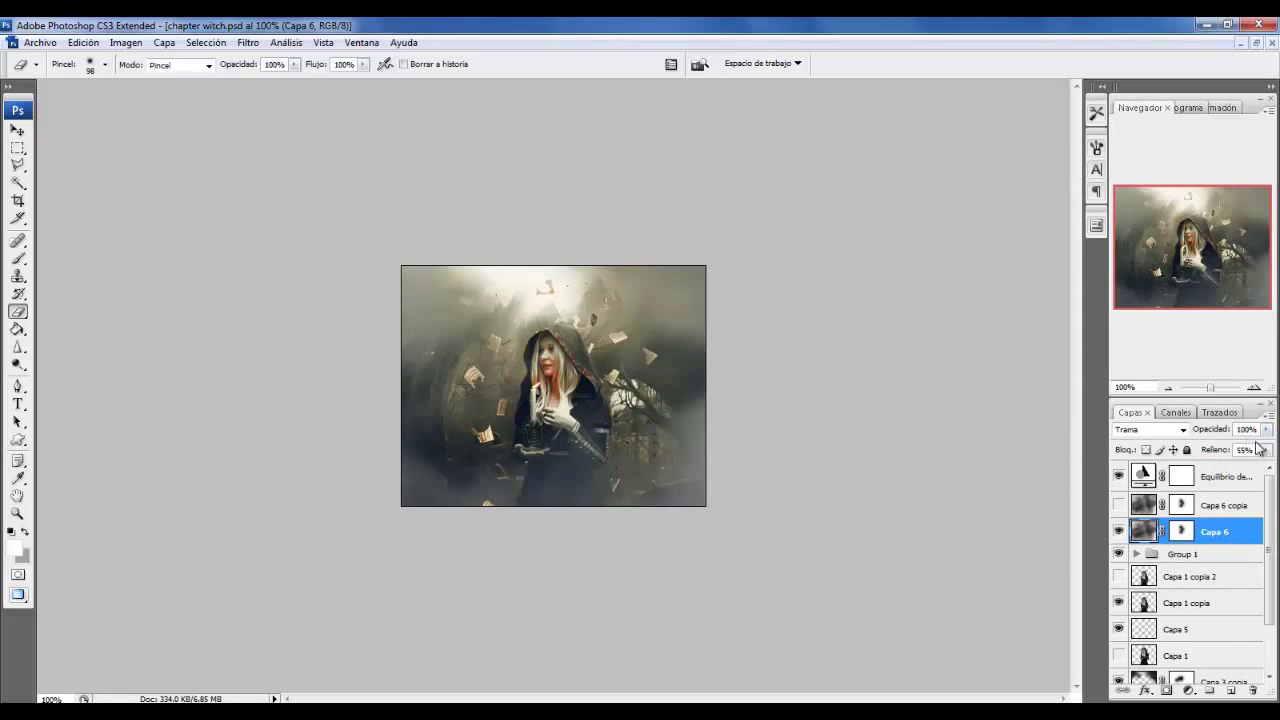
{"action": "left_click_drag", "start_coordinate": [1236, 474], "coordinate": [1240, 468]}
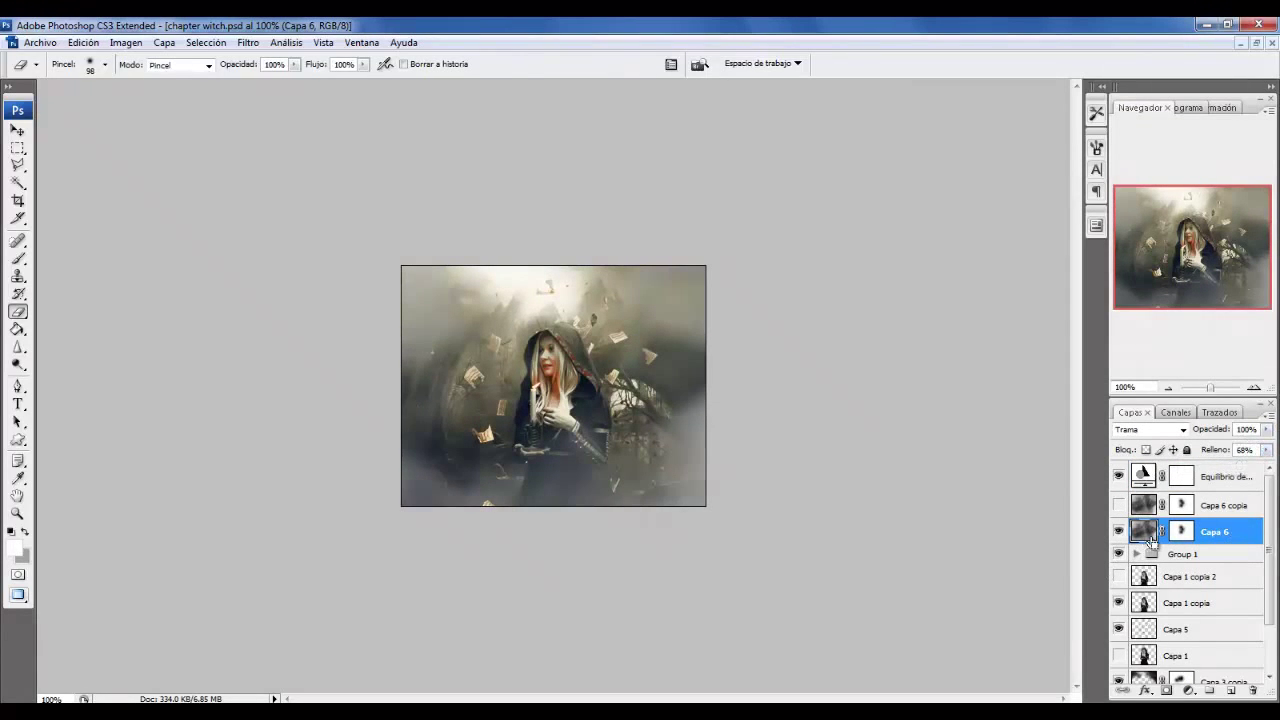
{"action": "key", "text": "ctrl+t"}
{"action": "left_click_drag", "start_coordinate": [766, 609], "coordinate": [737, 598]}
{"action": "left_click_drag", "start_coordinate": [286, 511], "coordinate": [323, 511]}
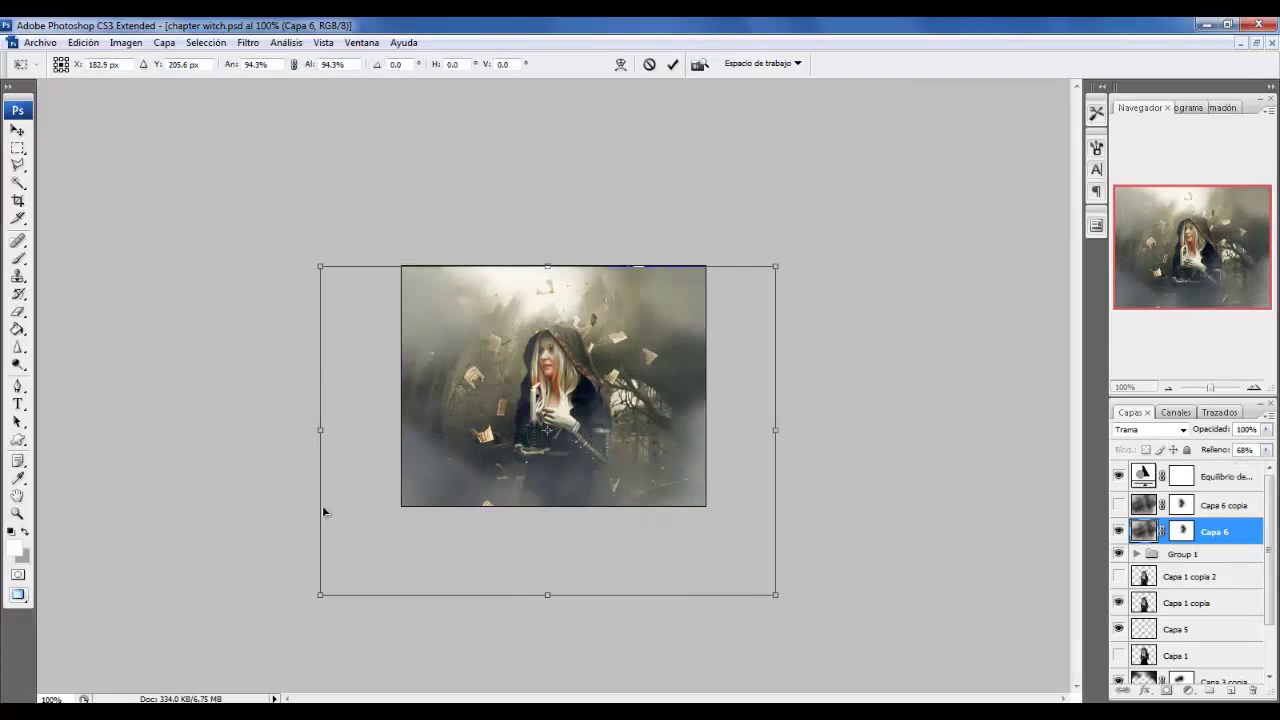
{"action": "left_click_drag", "start_coordinate": [320, 595], "coordinate": [286, 621]}
{"action": "key", "text": "Return"}
Paint Capa 6's mask at 47% eraser opacity to thin the haze beside and below the witch.
{"action": "key", "text": "e"}
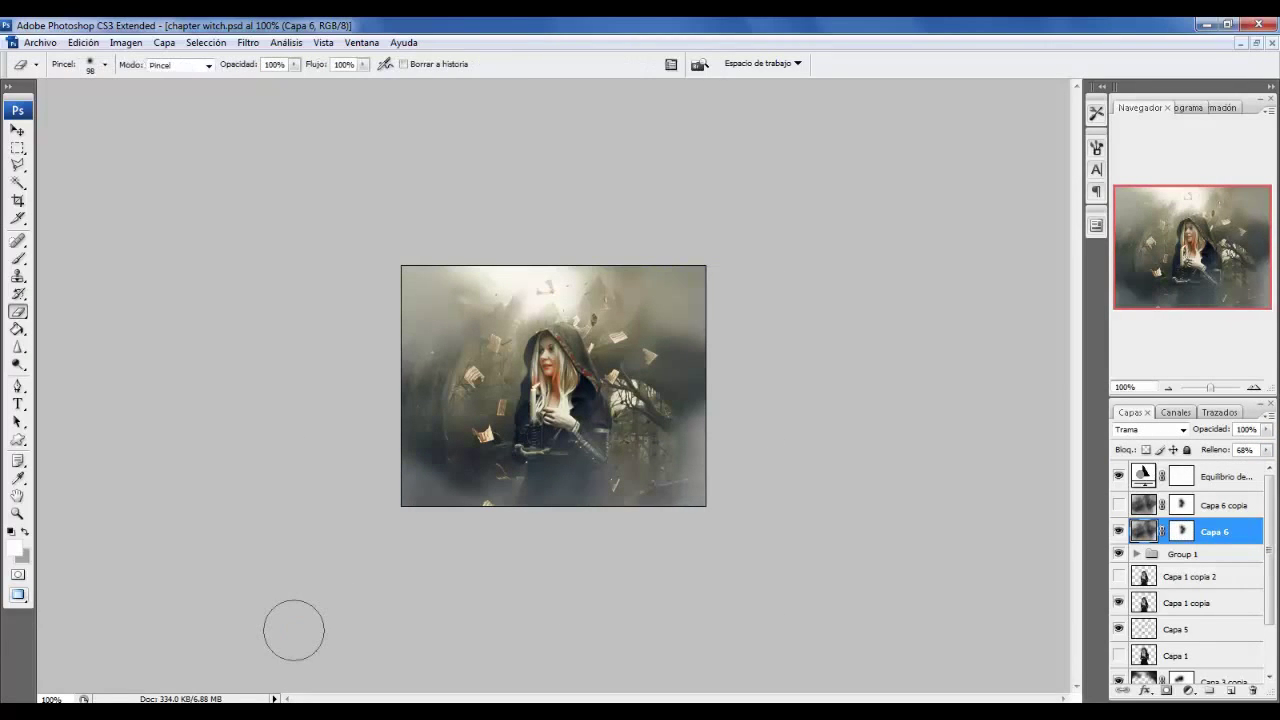
{"action": "left_click", "coordinate": [1180, 532]}
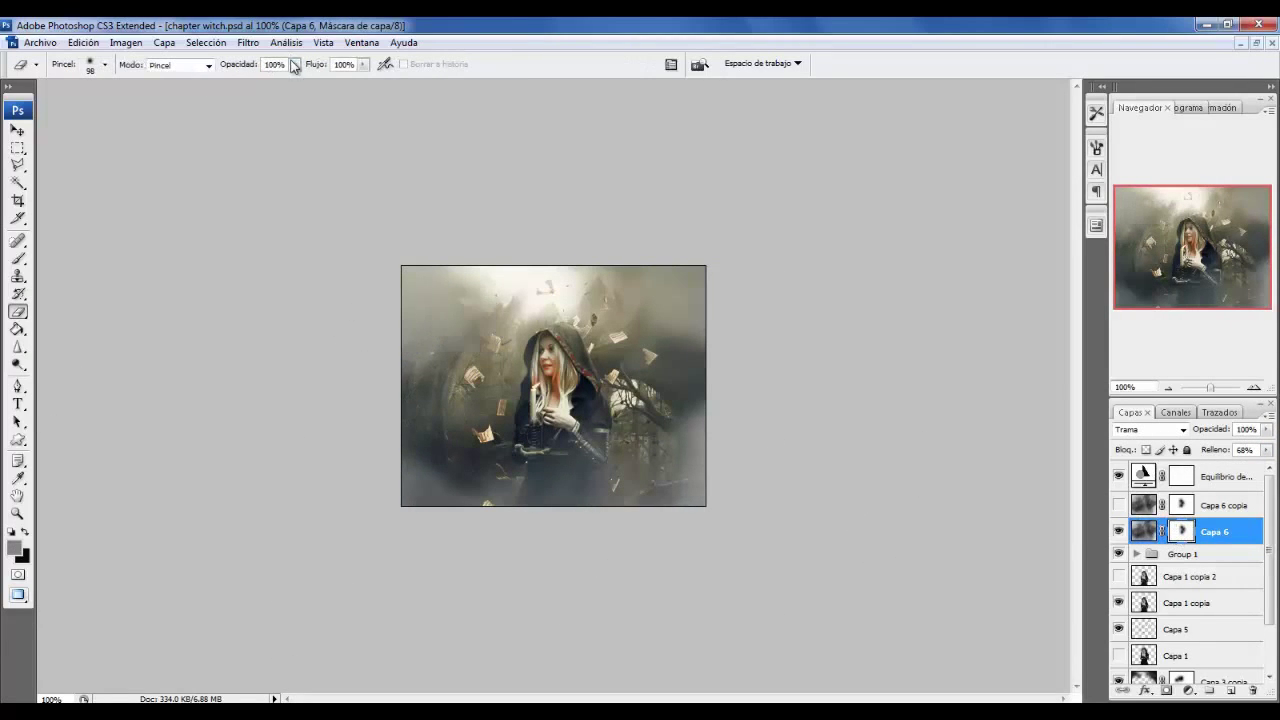
{"action": "left_click_drag", "start_coordinate": [255, 94], "coordinate": [251, 94]}
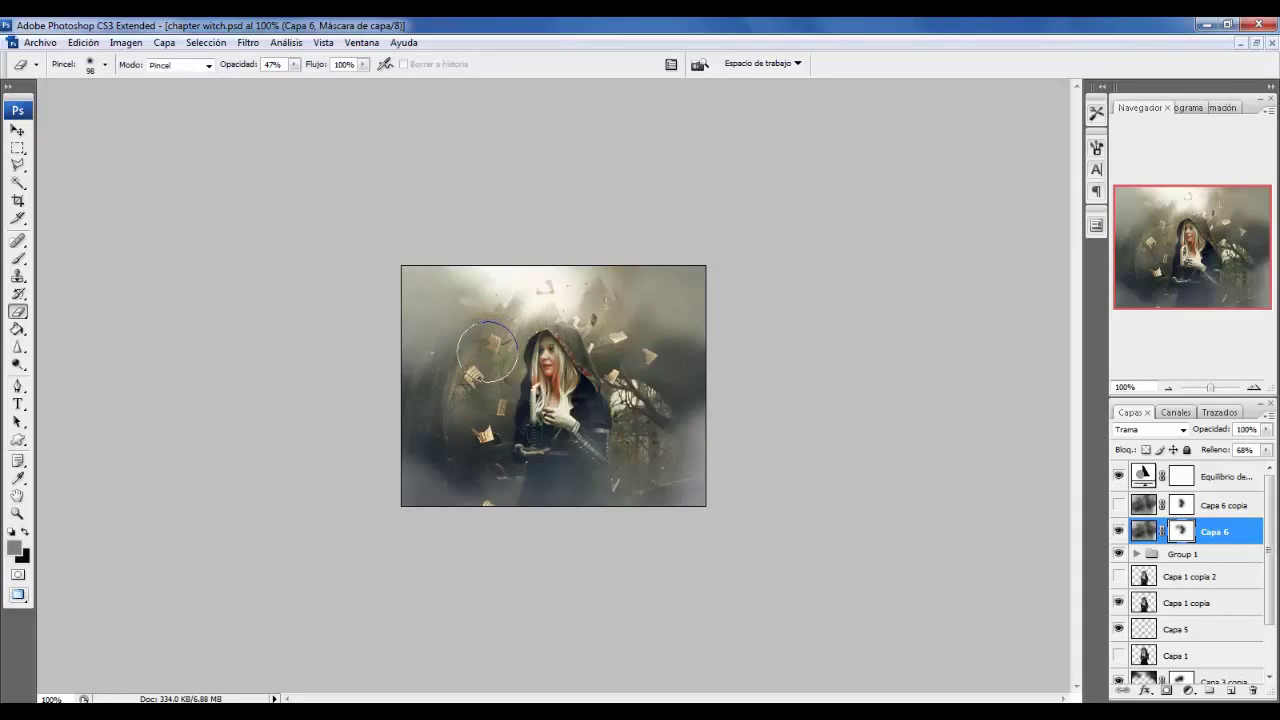
{"action": "left_click_drag", "start_coordinate": [487, 351], "coordinate": [686, 644]}
{"action": "key", "text": "ctrl+z"}
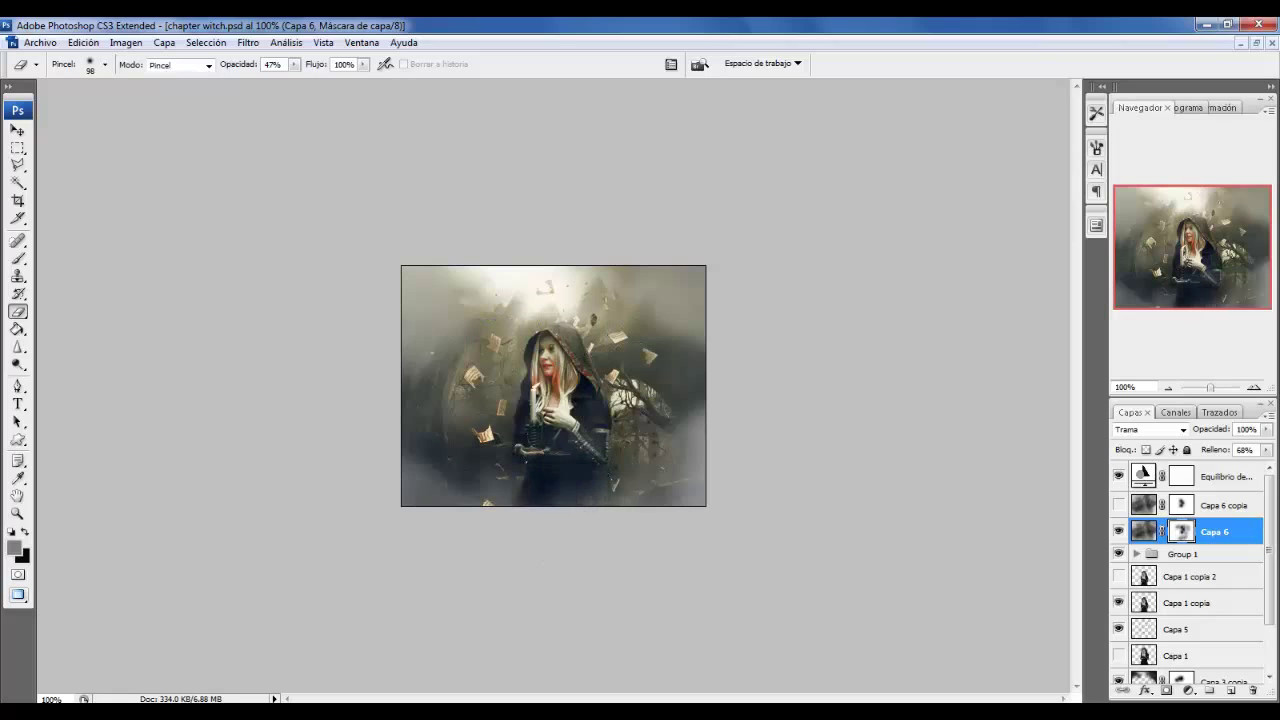
{"action": "left_click_drag", "start_coordinate": [520, 485], "coordinate": [552, 466]}
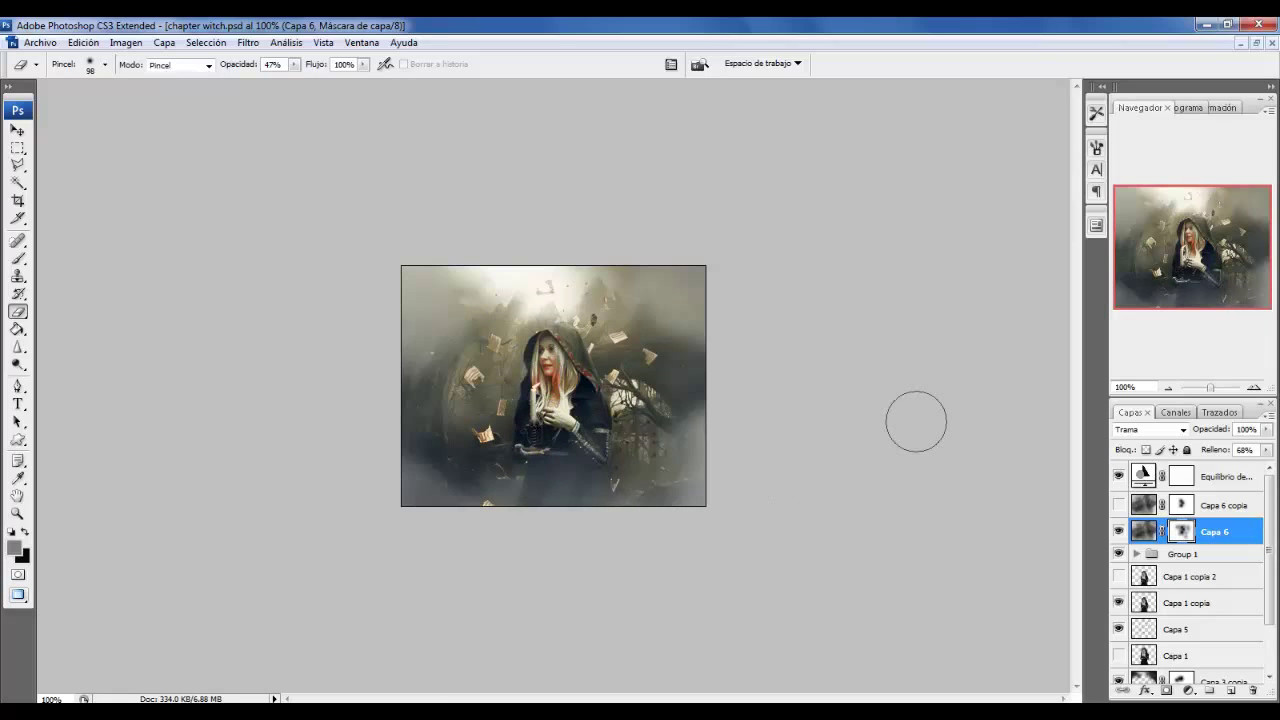
{"action": "key", "text": "ctrl+o"}
{"action": "left_click", "coordinate": [485, 134]}
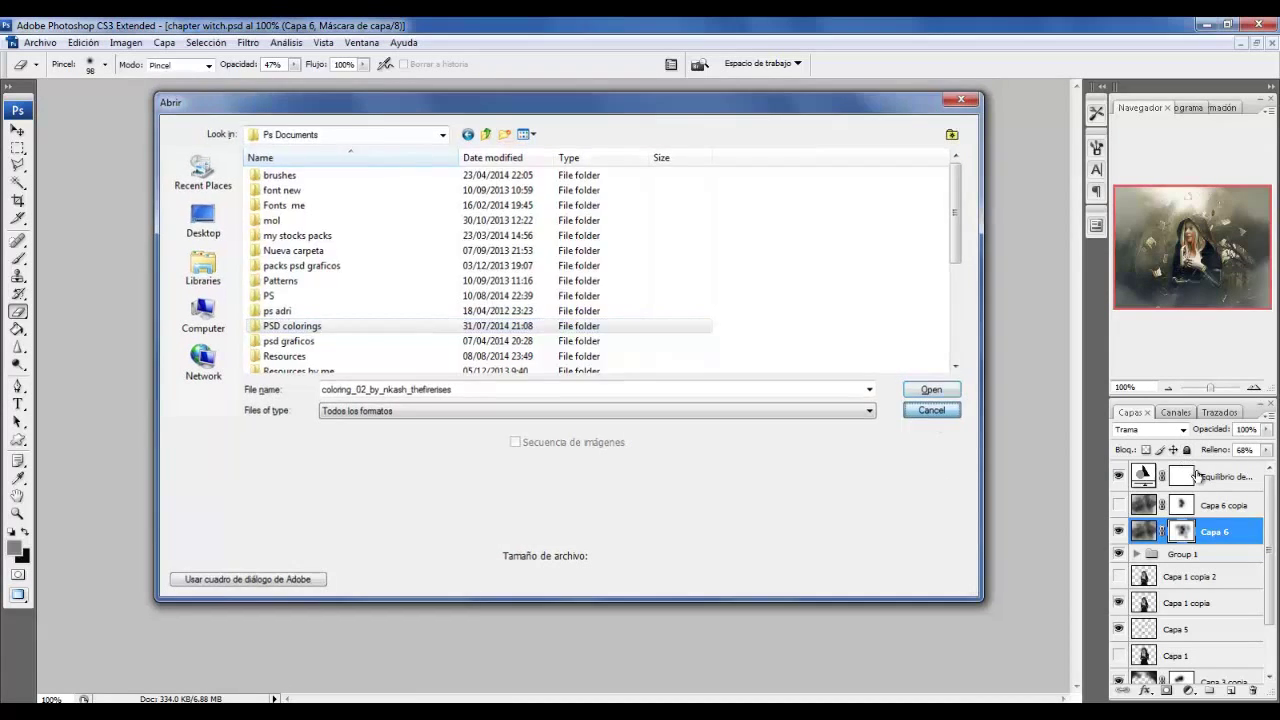
Try a Tono/saturación adjustment layer above Equilibrio de color 1, then discard it unchanged.
{"action": "key", "text": "Escape"}
{"action": "left_click", "coordinate": [1208, 484]}
{"action": "left_click", "coordinate": [165, 42]}
{"action": "left_click", "coordinate": [414, 246]}
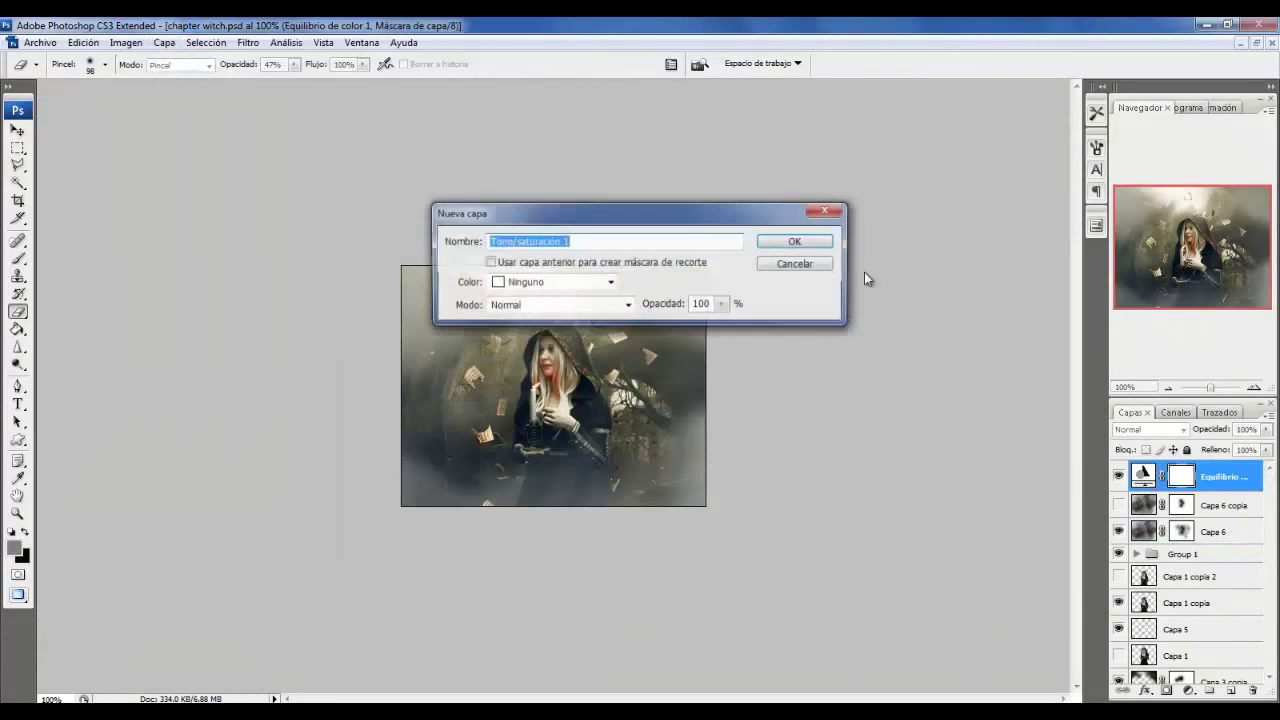
{"action": "key", "text": "Return"}
{"action": "left_click_drag", "start_coordinate": [983, 352], "coordinate": [978, 350]}
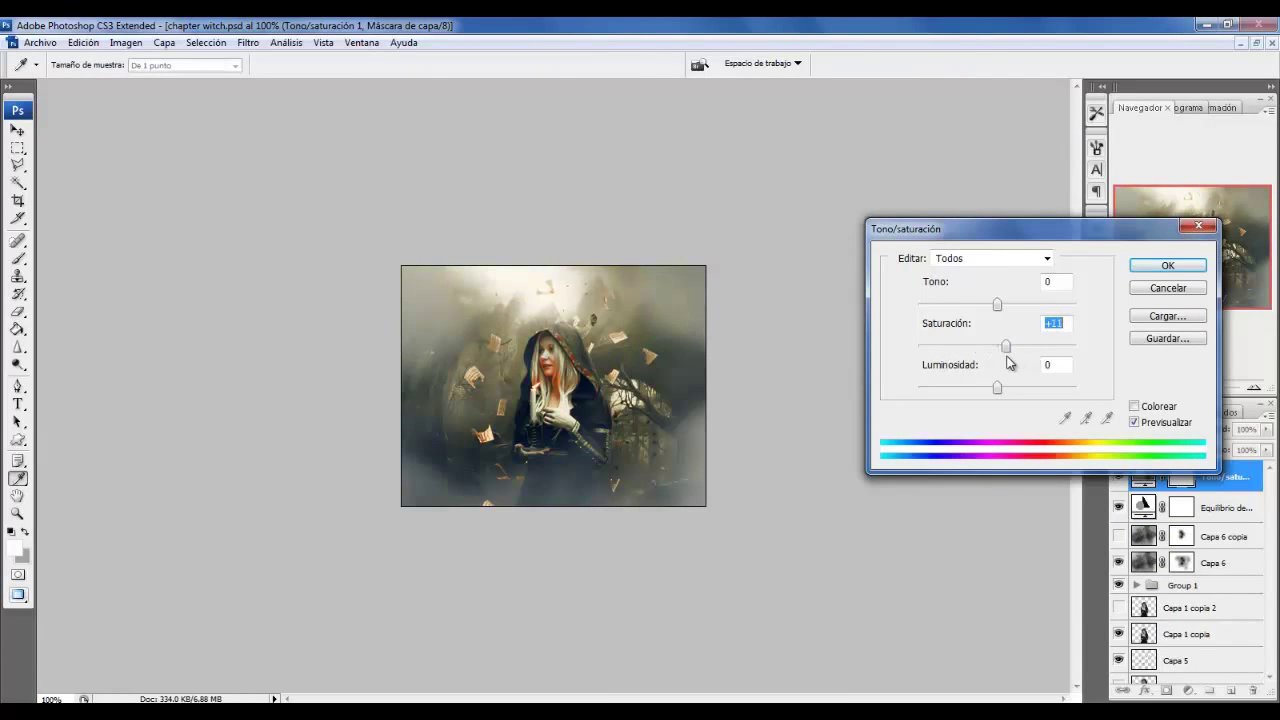
{"action": "left_click", "coordinate": [1165, 288]}
Add a Corrección selectiva layer and tint the Neutros yellow (+38), with small cyan, magenta and black tweaks.
{"action": "key", "text": "e"}
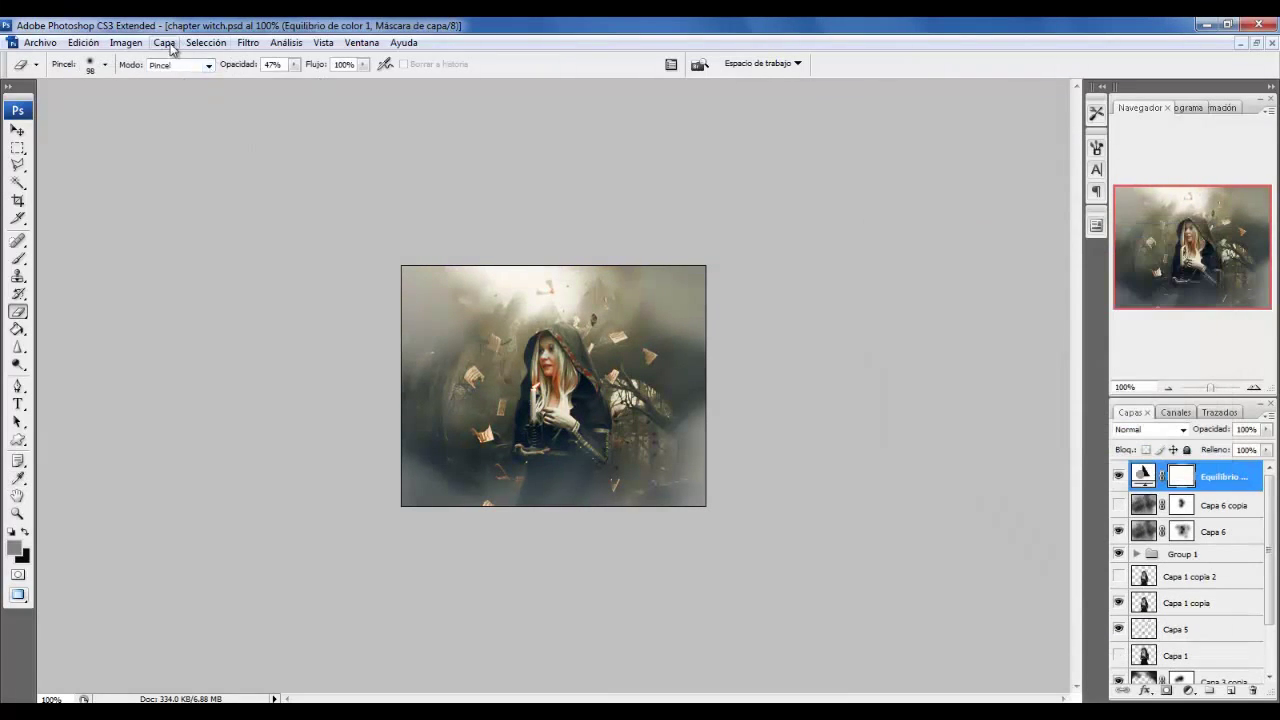
{"action": "left_click", "coordinate": [165, 42]}
{"action": "left_click", "coordinate": [420, 279]}
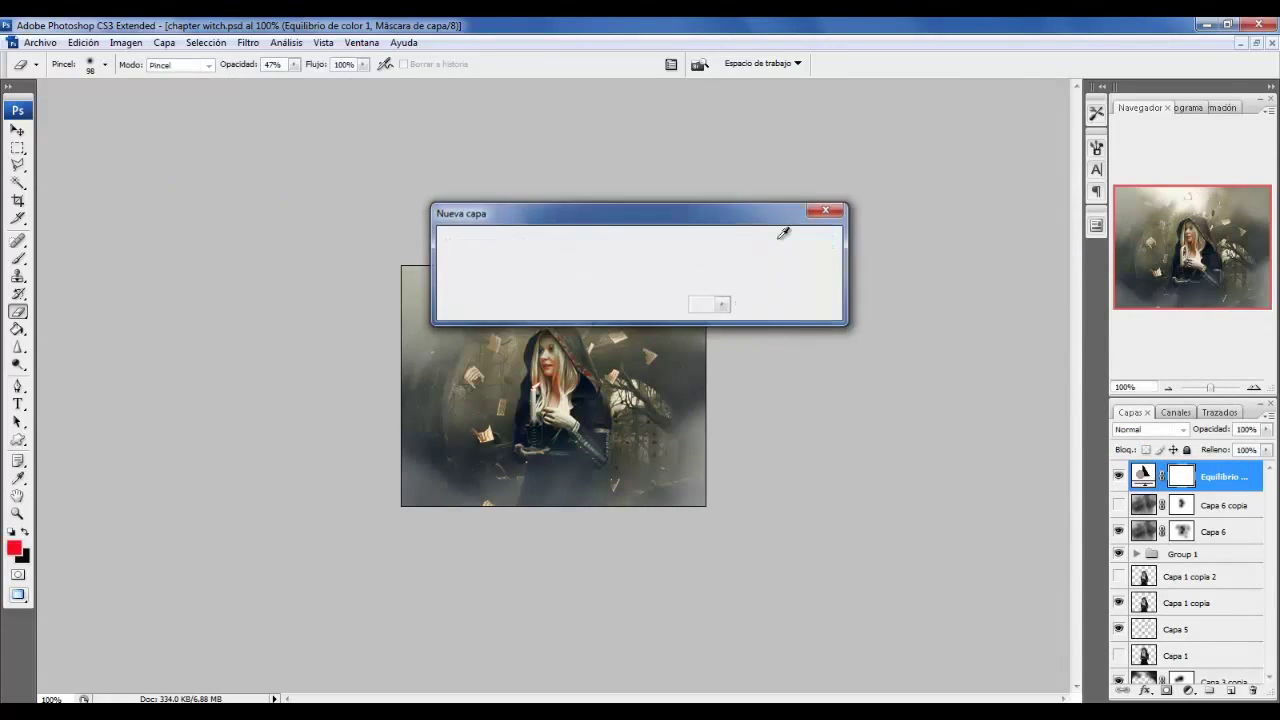
{"action": "left_click", "coordinate": [783, 233]}
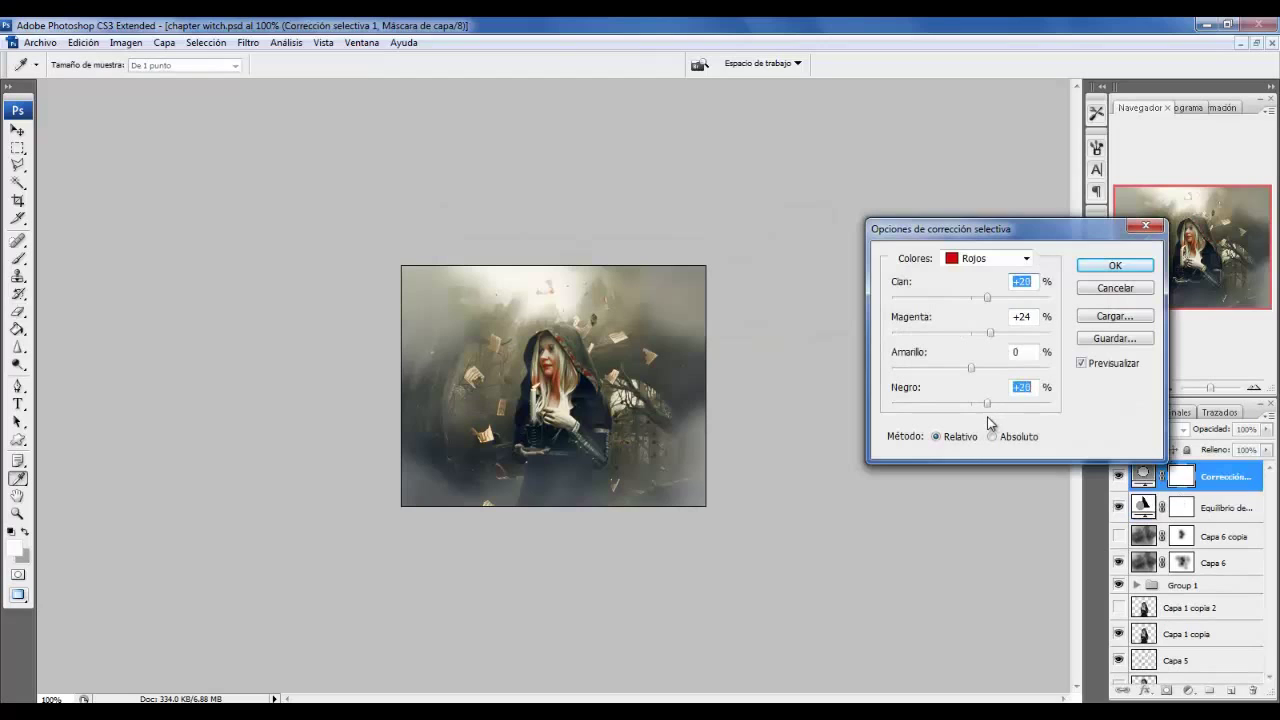
{"action": "left_click", "coordinate": [990, 258]}
{"action": "left_click", "coordinate": [925, 277]}
{"action": "mouse_move", "coordinate": [970, 368]}
{"action": "left_mouse_down"}
{"action": "mouse_move", "coordinate": [1011, 368]}
{"action": "mouse_move", "coordinate": [1009, 393]}
{"action": "left_mouse_up"}
{"action": "left_click_drag", "start_coordinate": [979, 338], "coordinate": [972, 352]}
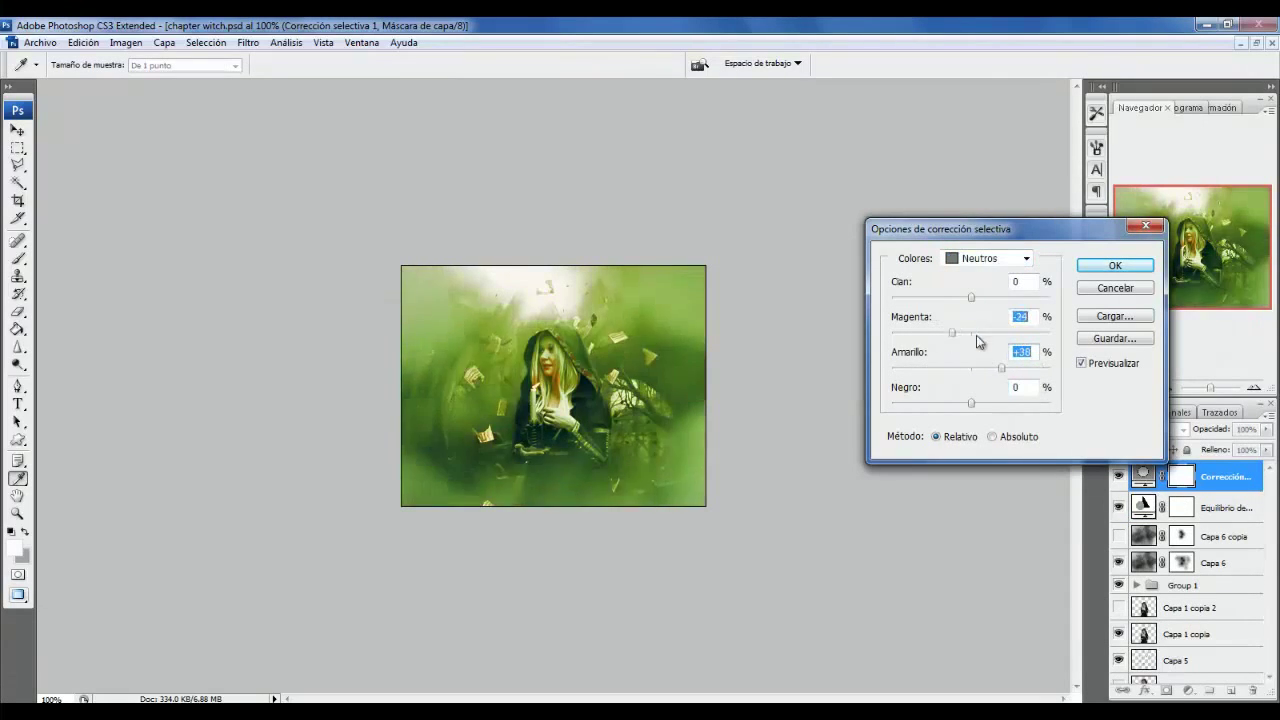
{"action": "left_click_drag", "start_coordinate": [970, 298], "coordinate": [981, 305]}
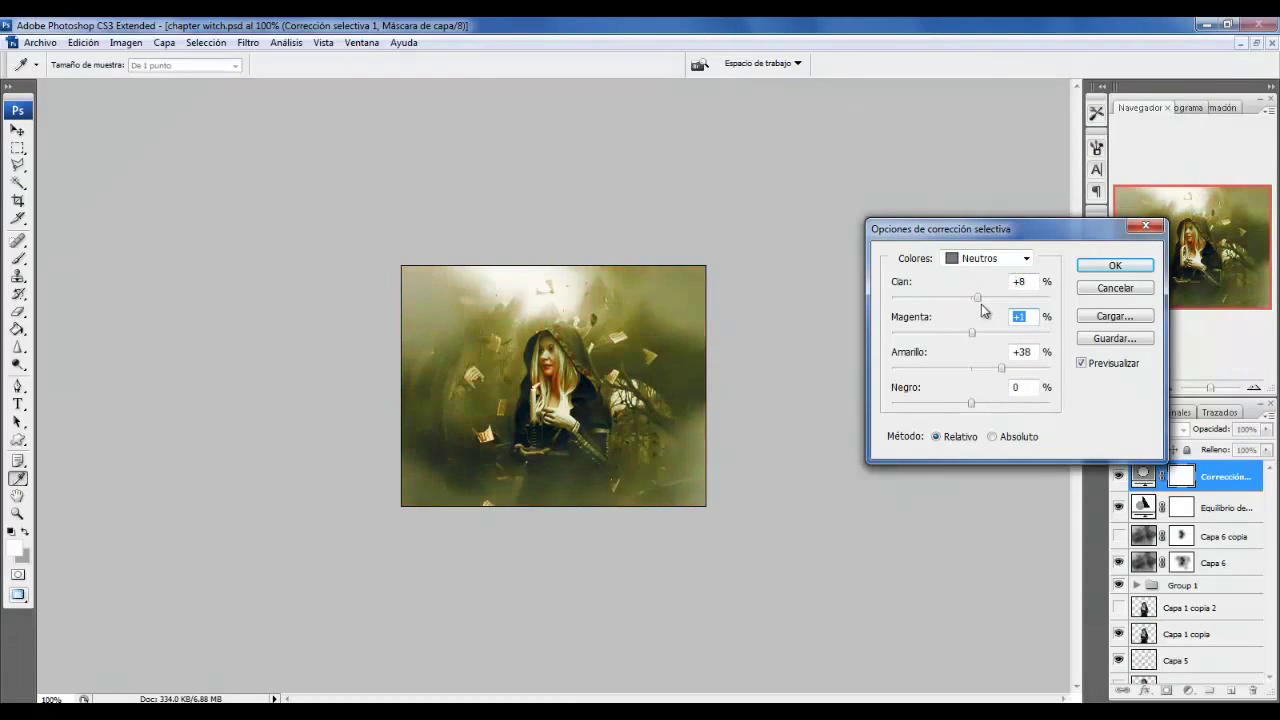
{"action": "left_click_drag", "start_coordinate": [970, 403], "coordinate": [966, 404]}
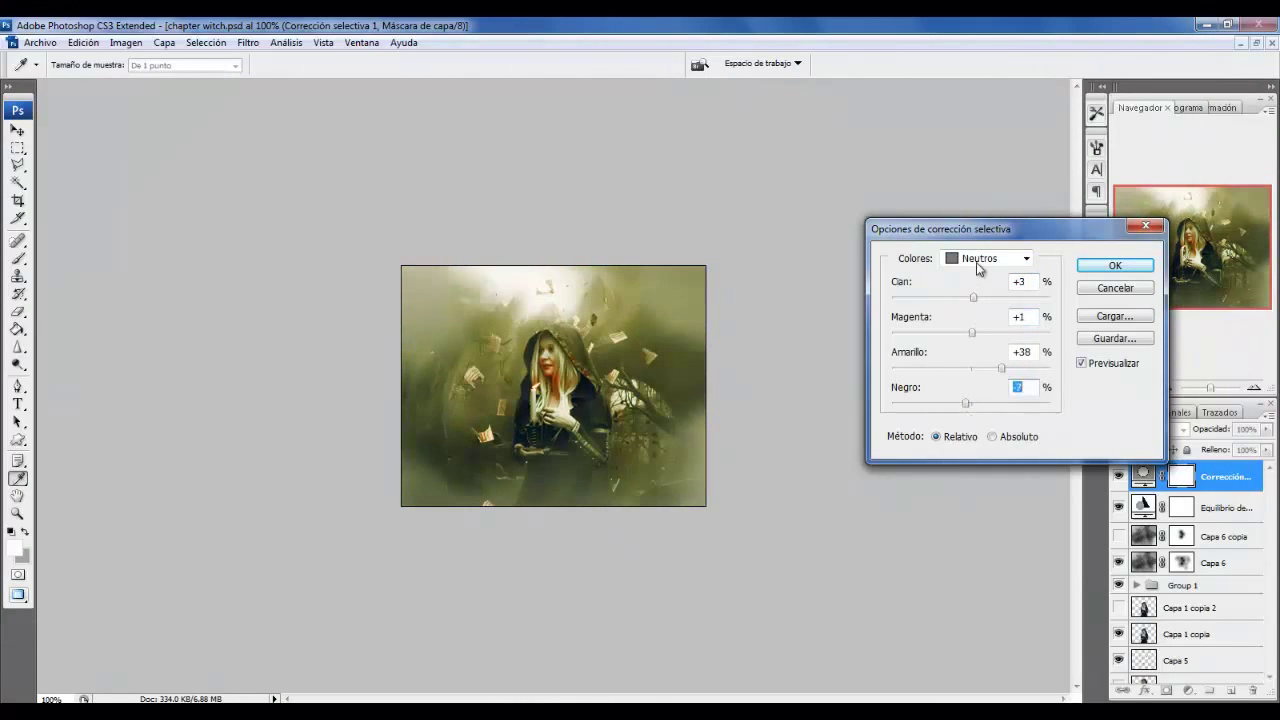
Add magenta (+46) and reduce black in the Blancos, then apply the selective colour.
{"action": "left_click", "coordinate": [979, 260]}
{"action": "left_click", "coordinate": [965, 352]}
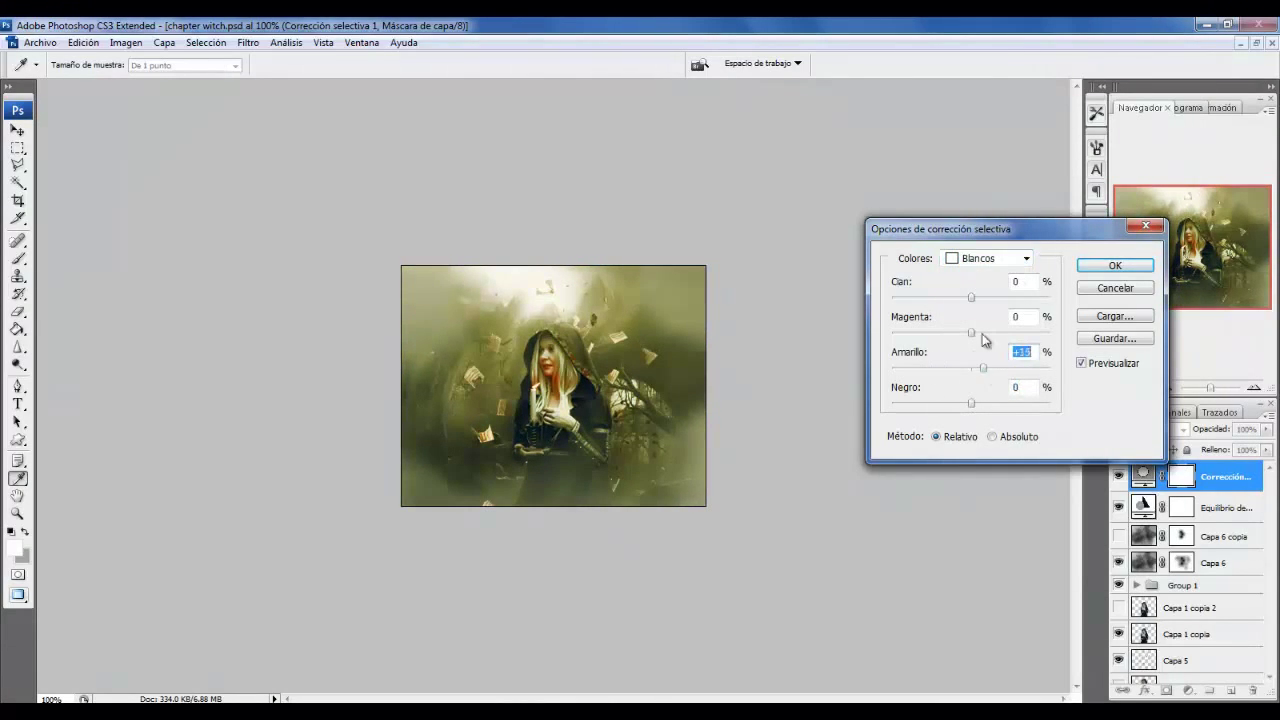
{"action": "left_click_drag", "start_coordinate": [970, 333], "coordinate": [1007, 333]}
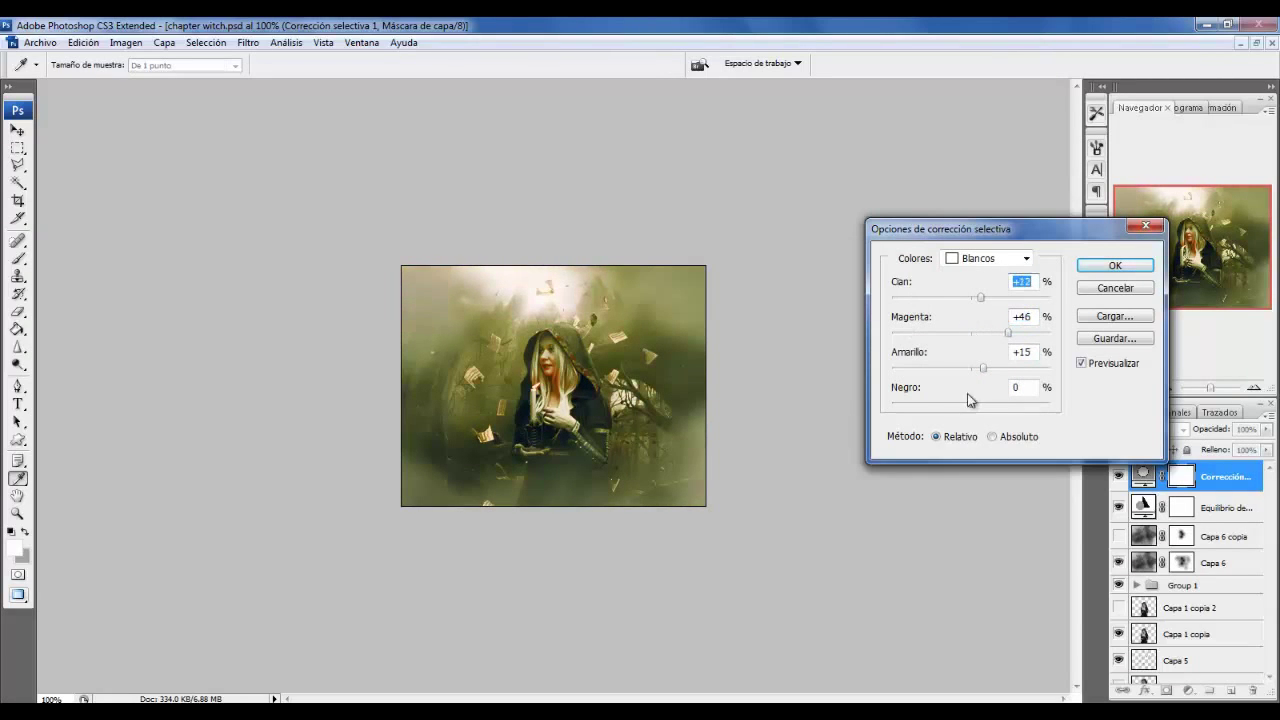
{"action": "left_click_drag", "start_coordinate": [968, 403], "coordinate": [954, 404]}
{"action": "left_click", "coordinate": [1115, 265]}
{"action": "key", "text": "e"}
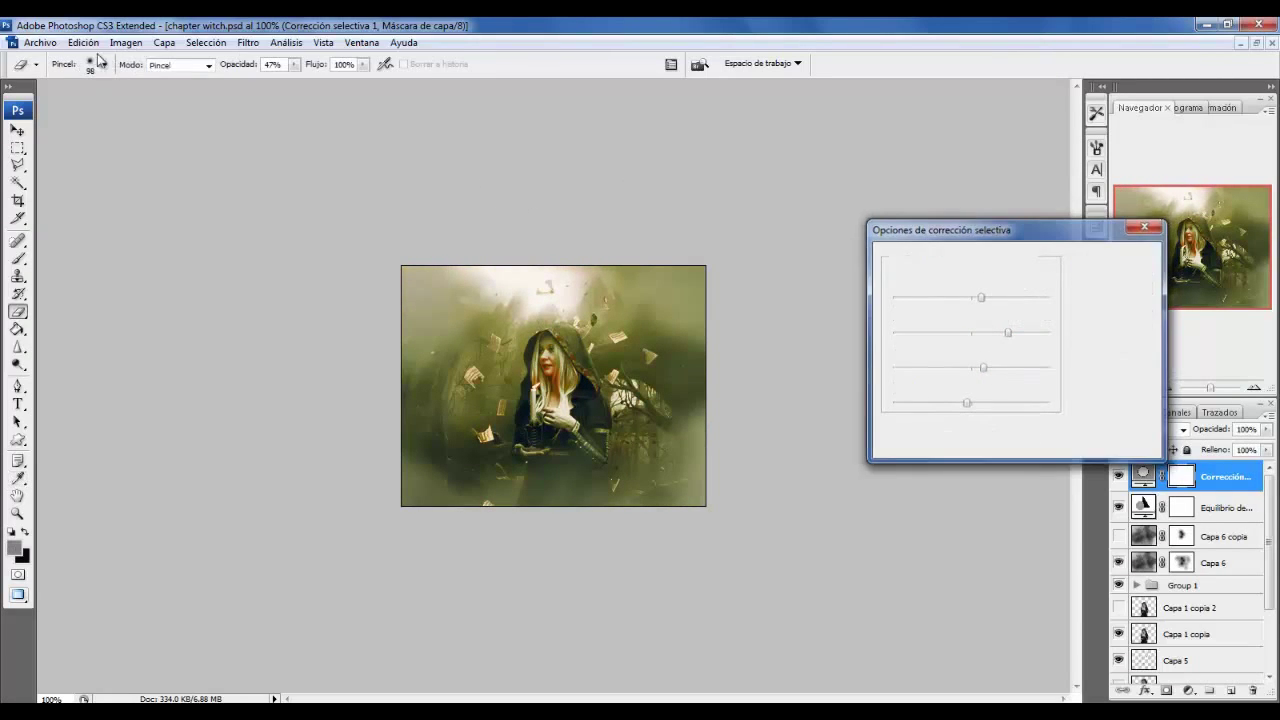
{"action": "left_click", "coordinate": [164, 42]}
Create a Color sólido fill layer in dark brown #281903.
{"action": "left_click", "coordinate": [419, 168]}
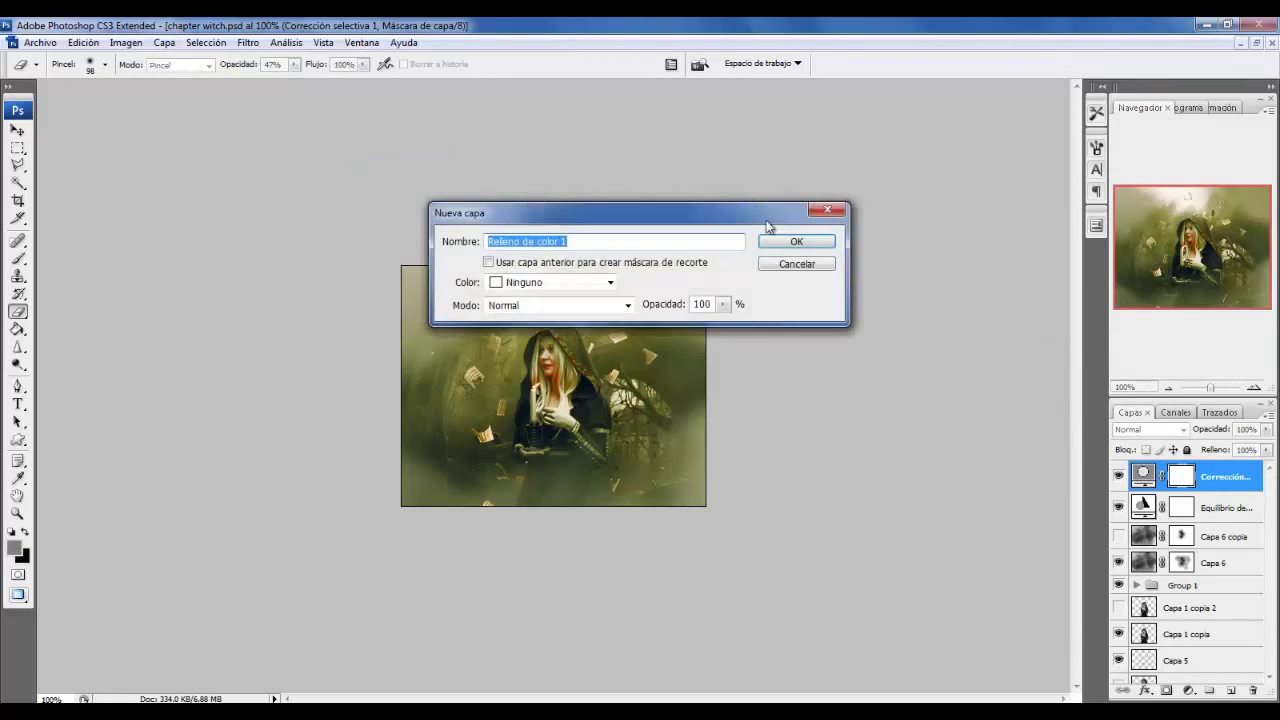
{"action": "left_click", "coordinate": [791, 240]}
{"action": "left_click", "coordinate": [938, 559]}
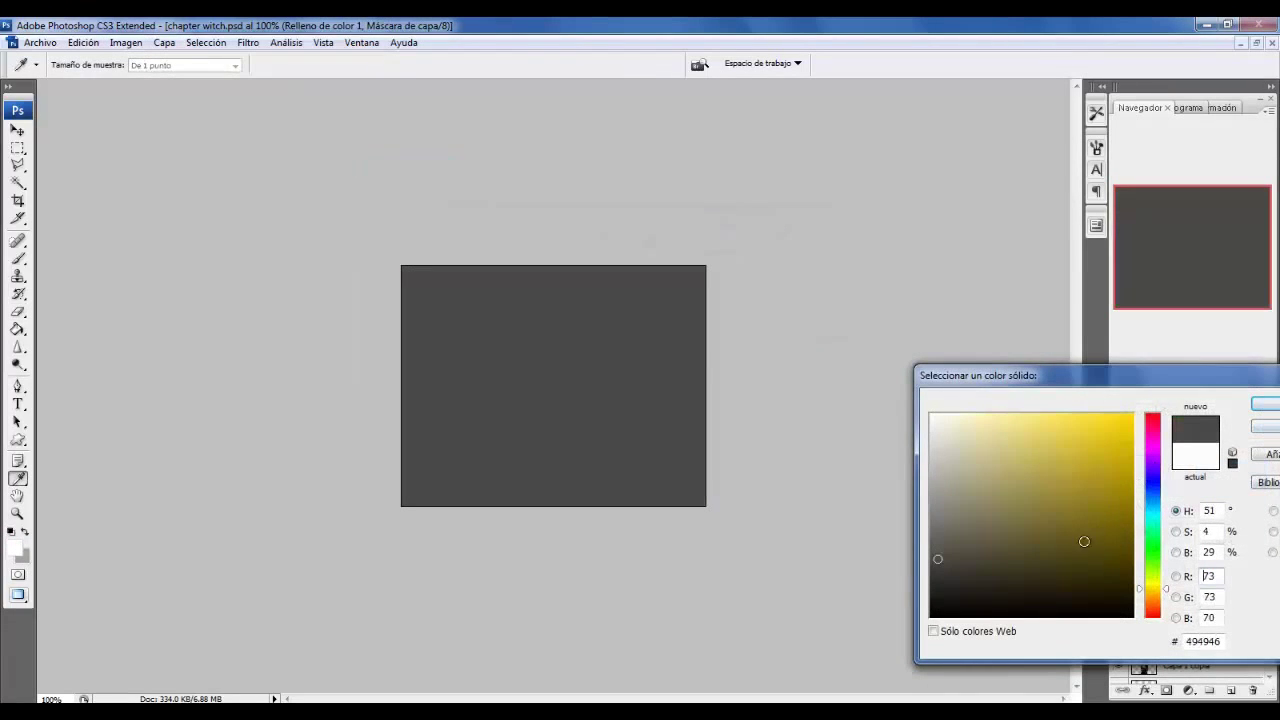
{"action": "mouse_move", "coordinate": [1084, 541]}
{"action": "left_mouse_down"}
{"action": "mouse_move", "coordinate": [1066, 563]}
{"action": "mouse_move", "coordinate": [1014, 580]}
{"action": "left_mouse_up"}
{"action": "left_click", "coordinate": [1153, 597]}
{"action": "left_click", "coordinate": [1118, 585]}
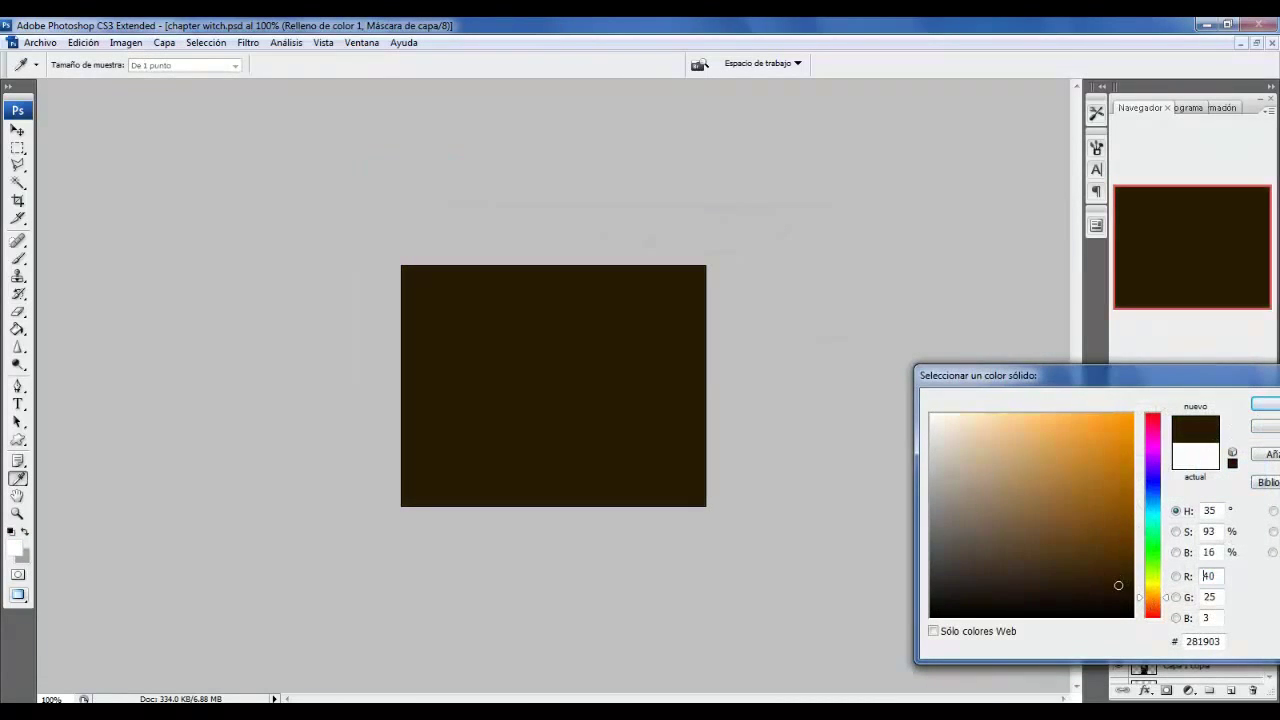
{"action": "left_click", "coordinate": [1264, 403]}
Cycle the fill layer's blend modes, landing on Diferencia.
{"action": "left_click", "coordinate": [1148, 429]}
{"action": "left_click", "coordinate": [1133, 403]}
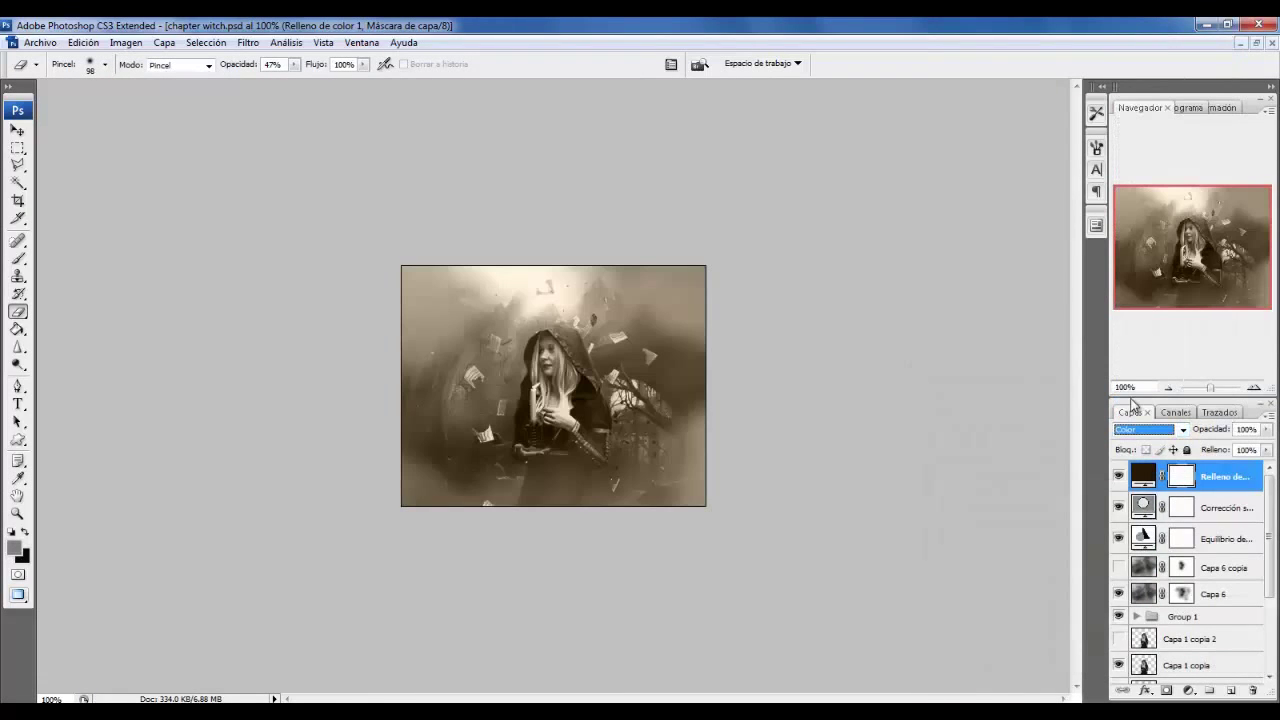
{"action": "key", "text": "Up"}
{"action": "key", "text": "Up"}
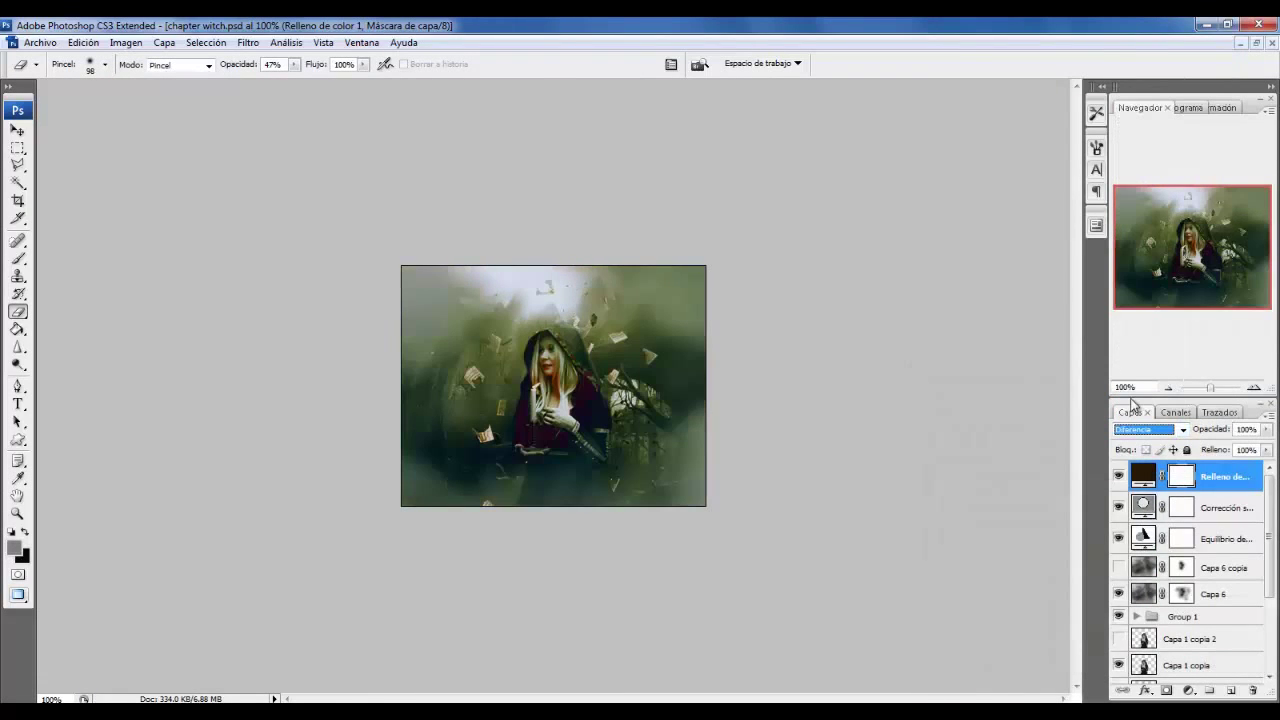
{"action": "key", "text": "Down"}
{"action": "key", "text": "Up"}
{"action": "key", "text": "Down"}
{"action": "key", "text": "Up"}
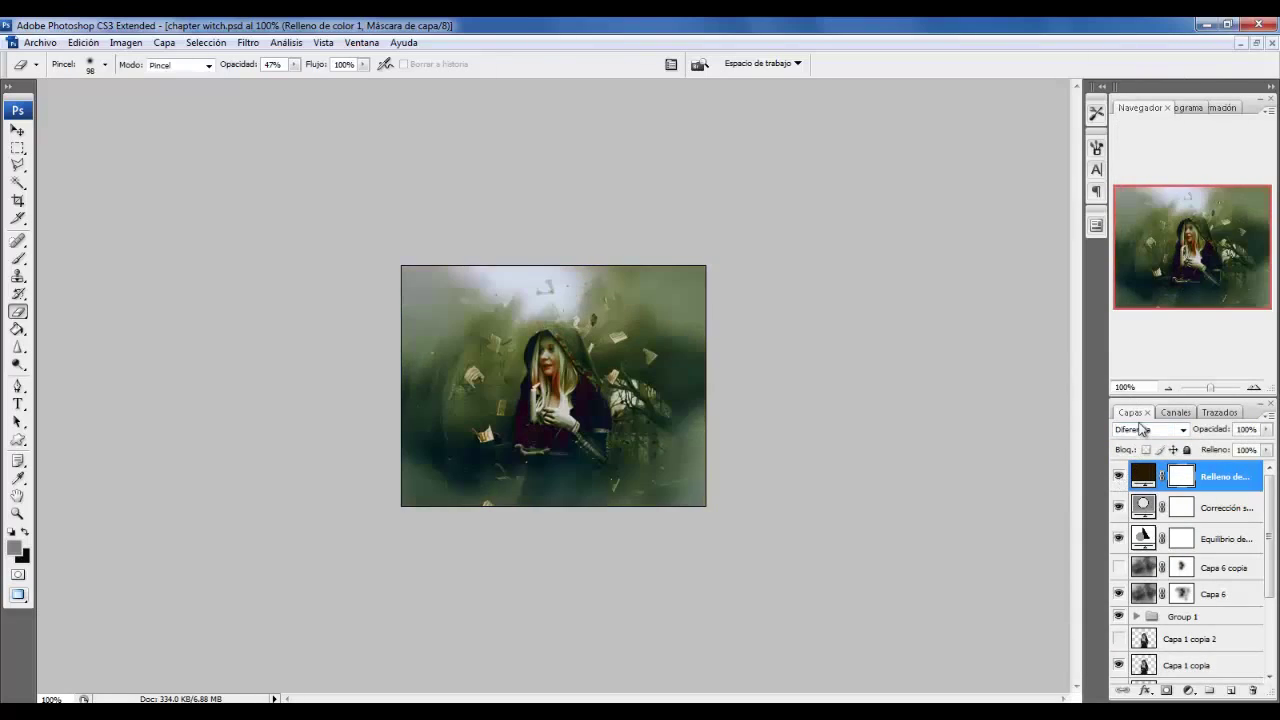
Compare a few more blend modes, keep Diferencia, and lower the fill opacity to 43%.
{"action": "left_click", "coordinate": [1148, 429]}
{"action": "left_click", "coordinate": [1127, 100]}
{"action": "key", "text": "Down"}
{"action": "key", "text": "Down"}
{"action": "key", "text": "Down"}
{"action": "key", "text": "Down"}
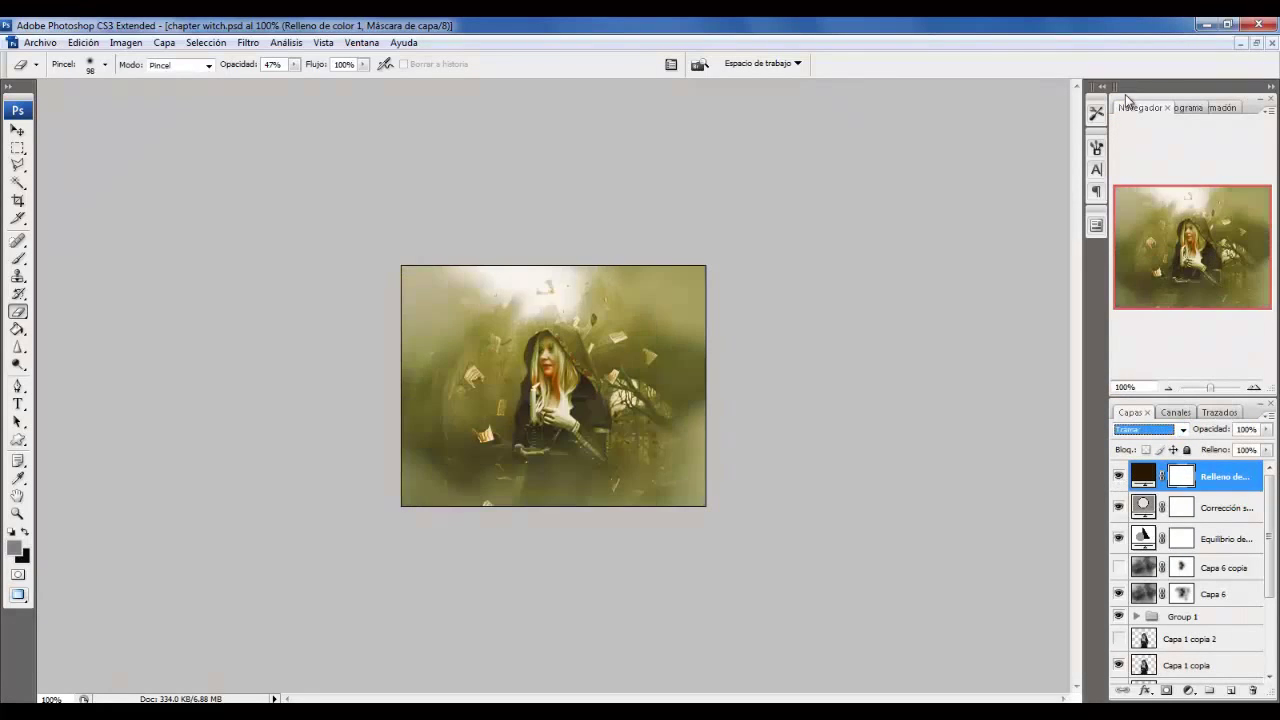
{"action": "key", "text": "Down"}
{"action": "key", "text": "Down"}
{"action": "key", "text": "Down"}
{"action": "key", "text": "Down"}
{"action": "key", "text": "Down"}
{"action": "key", "text": "Down"}
{"action": "key", "text": "Down"}
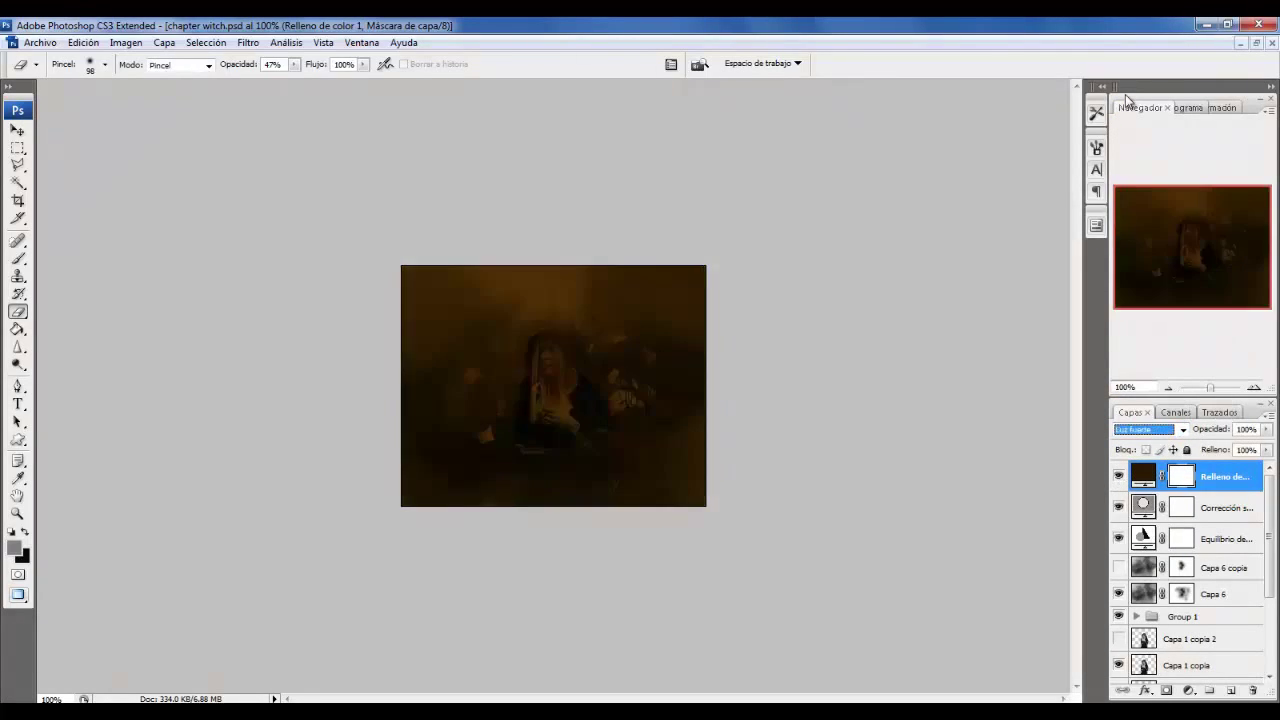
{"action": "key", "text": "Down"}
{"action": "key", "text": "Down"}
{"action": "key", "text": "Down"}
{"action": "key", "text": "Down"}
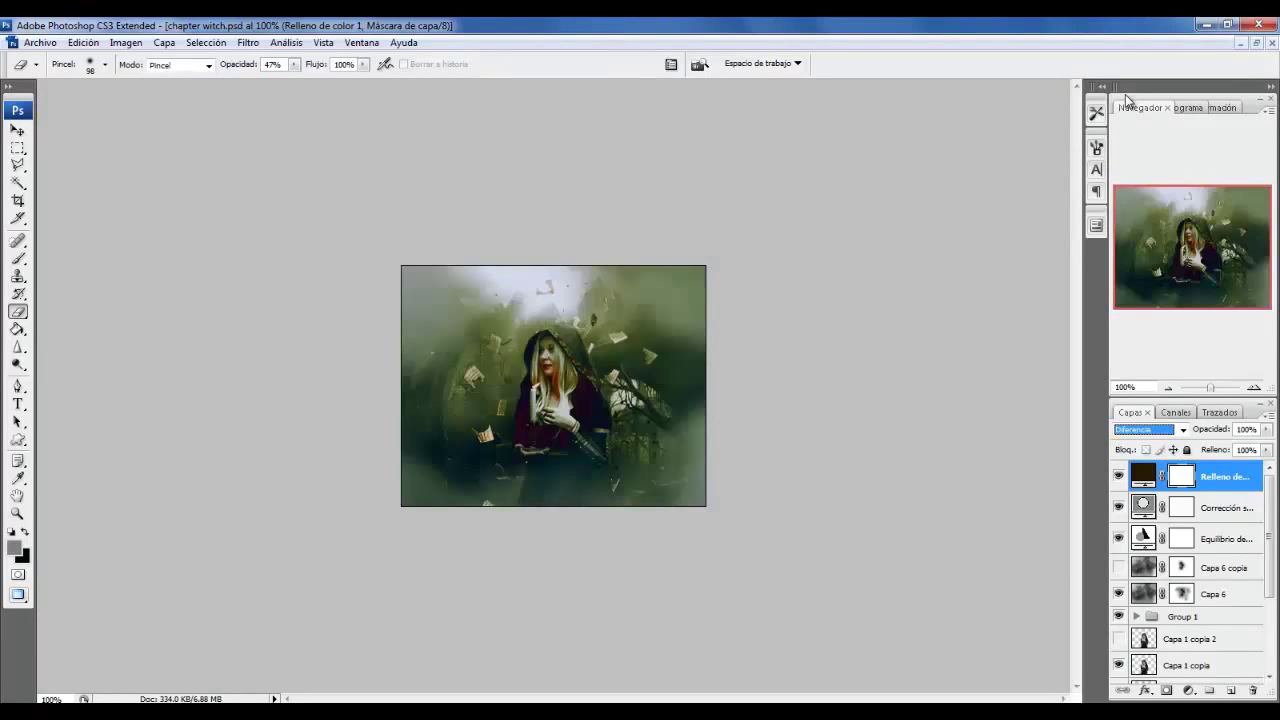
{"action": "key", "text": "Down"}
{"action": "key", "text": "Up"}
{"action": "left_click_drag", "start_coordinate": [1267, 430], "coordinate": [1230, 462]}
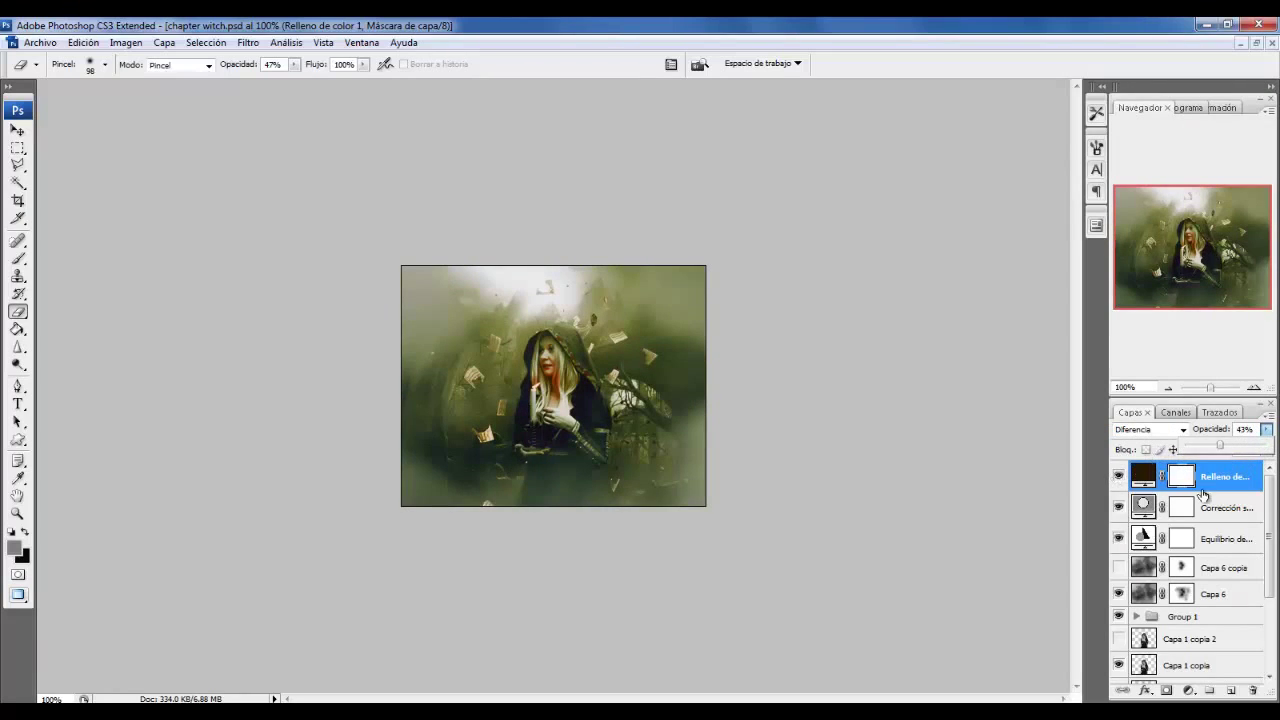
{"action": "left_click", "coordinate": [164, 42]}
Add an Equilibrio de color 2 layer shifting the shadows toward green and yellow for warmer olive tones.
{"action": "left_click", "coordinate": [410, 208]}
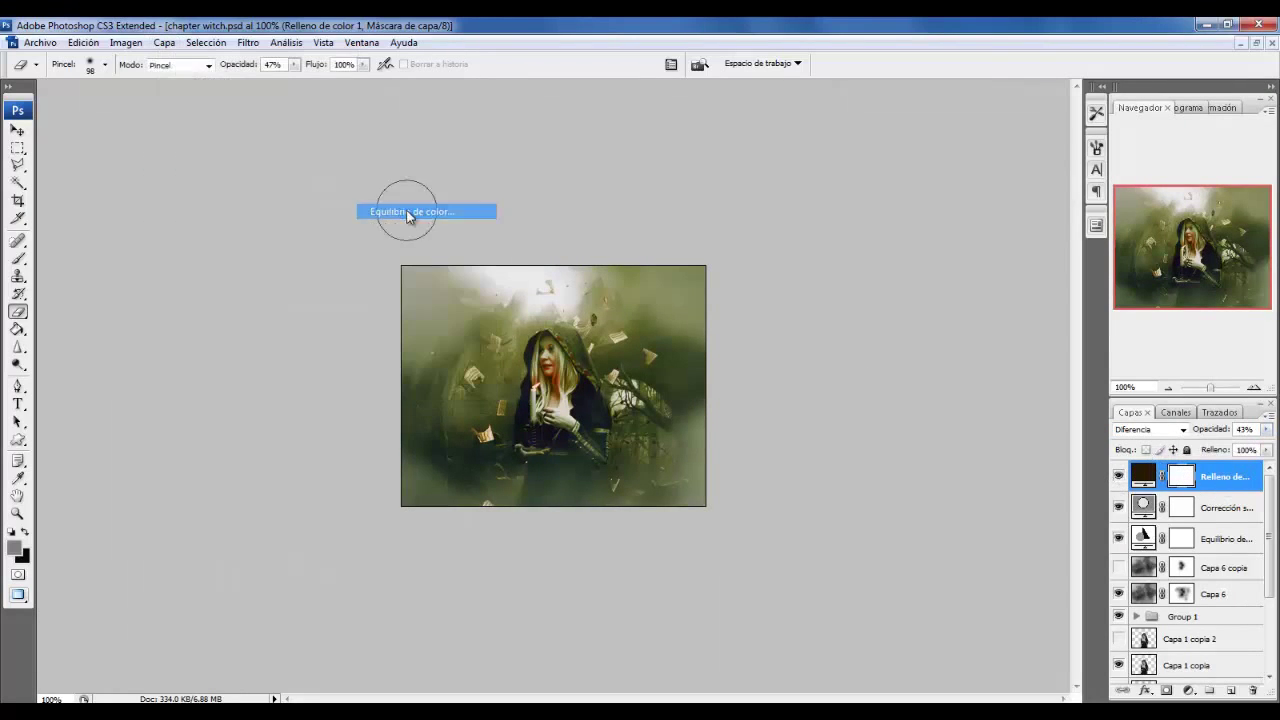
{"action": "left_click", "coordinate": [791, 249]}
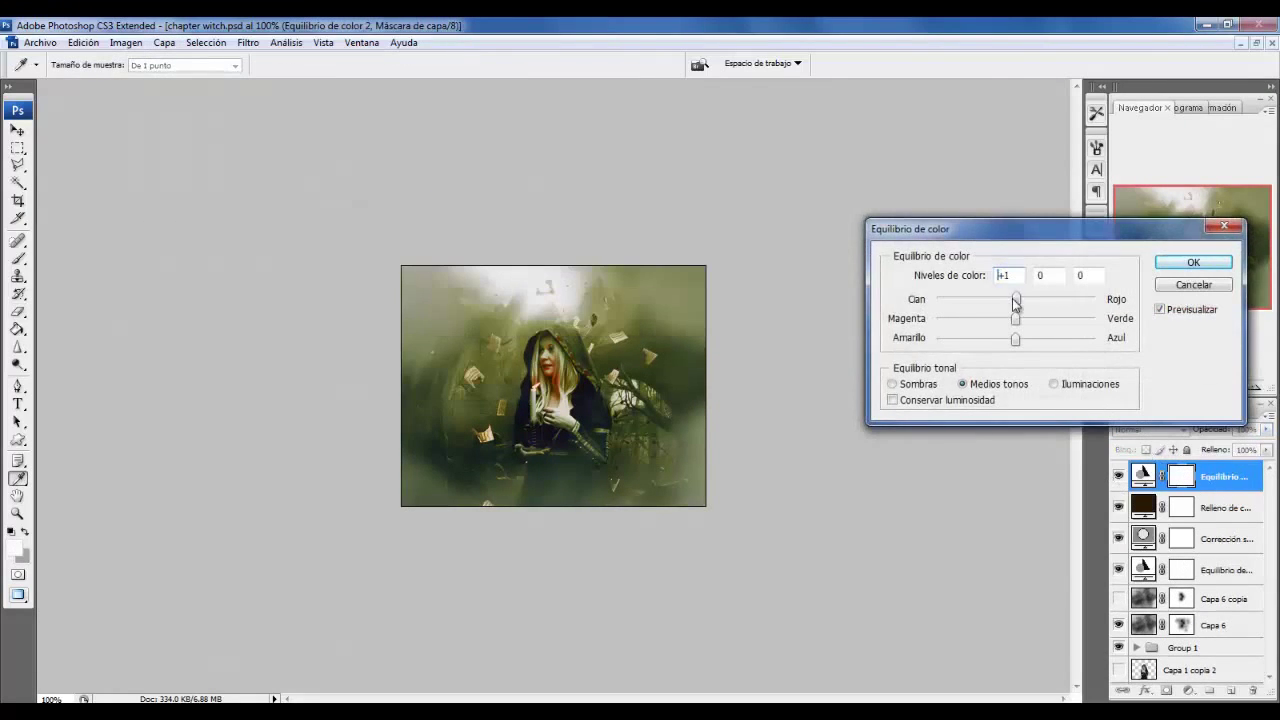
{"action": "left_click_drag", "start_coordinate": [1014, 298], "coordinate": [976, 345]}
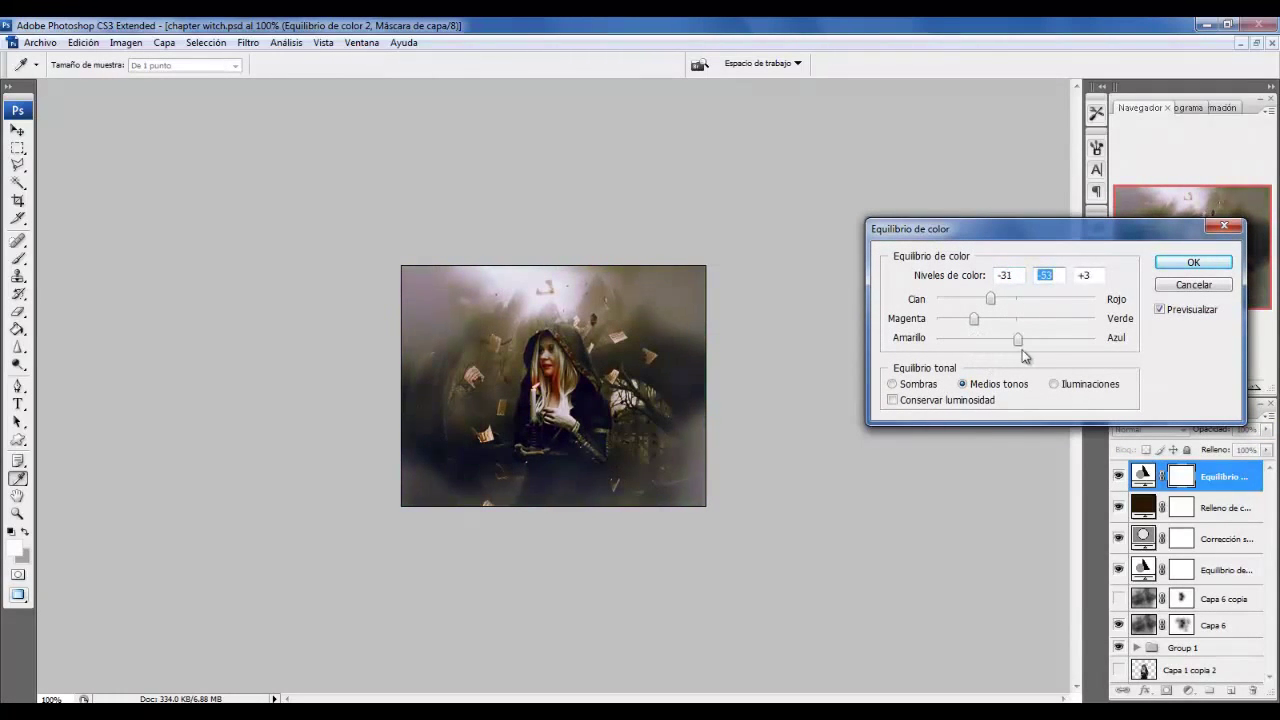
{"action": "mouse_move", "coordinate": [1014, 303]}
{"action": "left_mouse_down"}
{"action": "mouse_move", "coordinate": [1050, 316]}
{"action": "mouse_move", "coordinate": [997, 330]}
{"action": "mouse_move", "coordinate": [1033, 322]}
{"action": "left_mouse_up"}
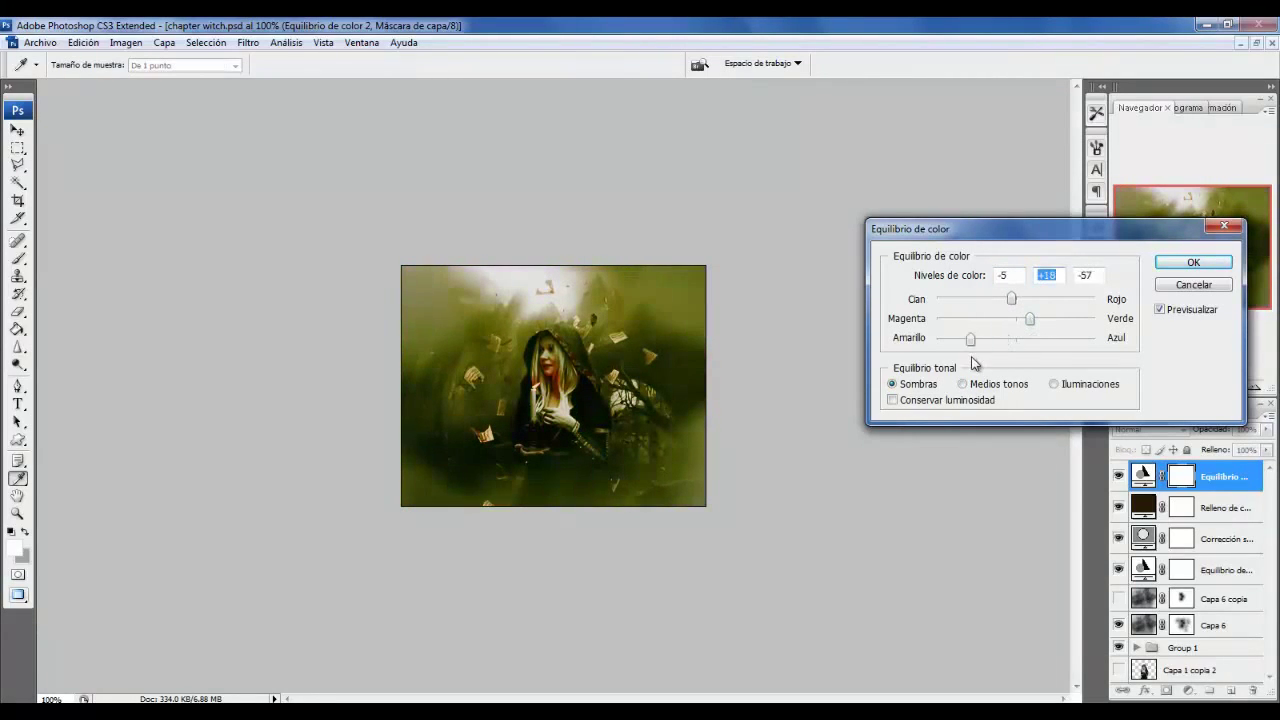
{"action": "left_click", "coordinate": [1176, 268]}
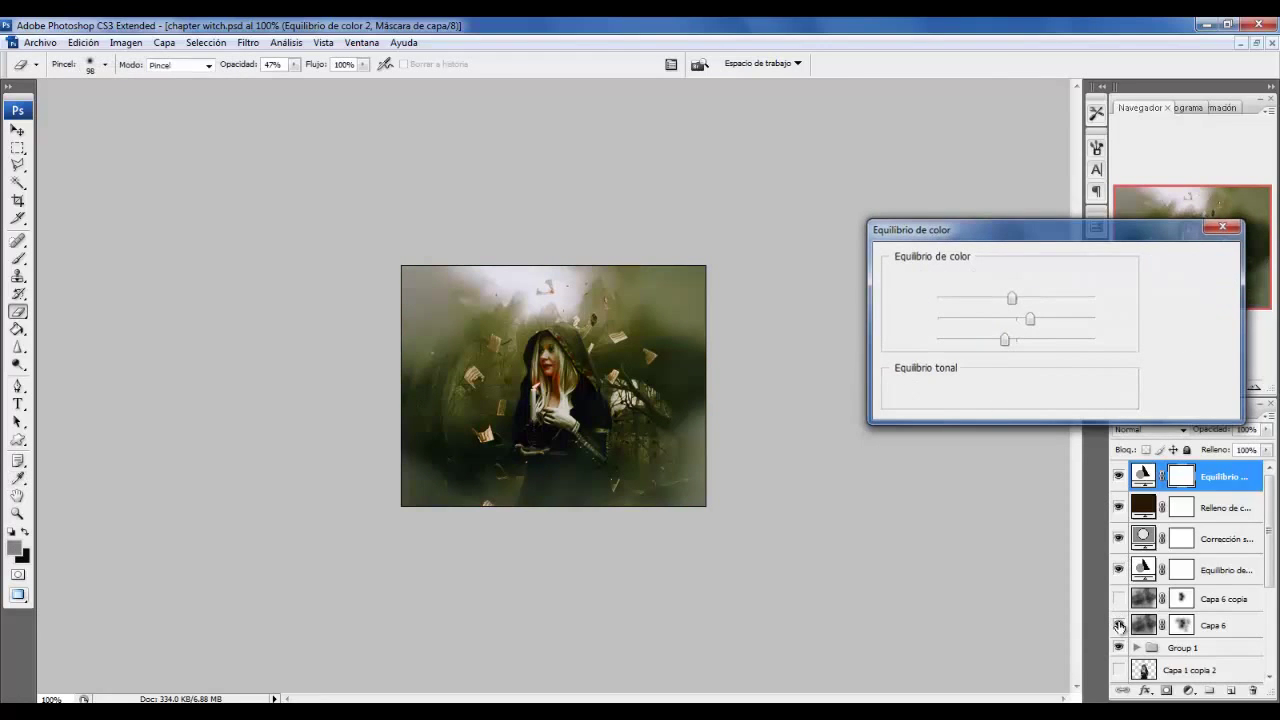
Dismiss the File menu and toggle Capa 6 off and on to compare the image.
{"action": "left_click", "coordinate": [40, 42]}
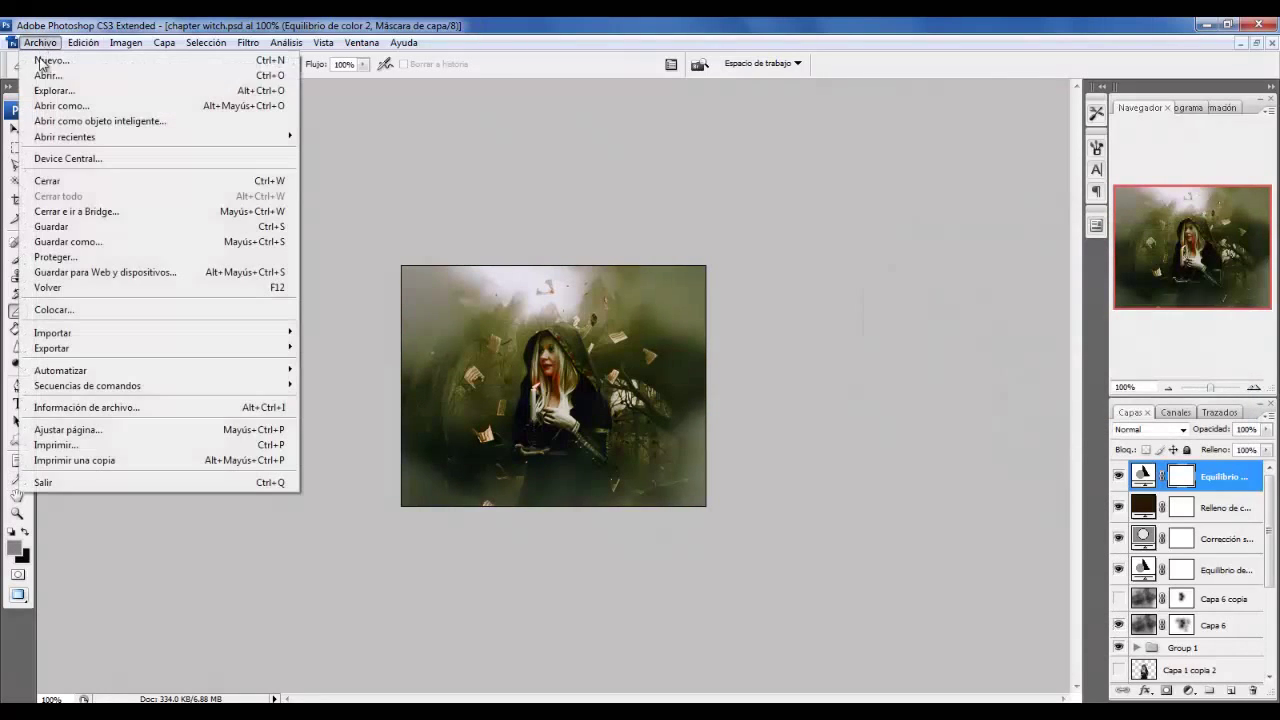
{"action": "left_click", "coordinate": [58, 224]}
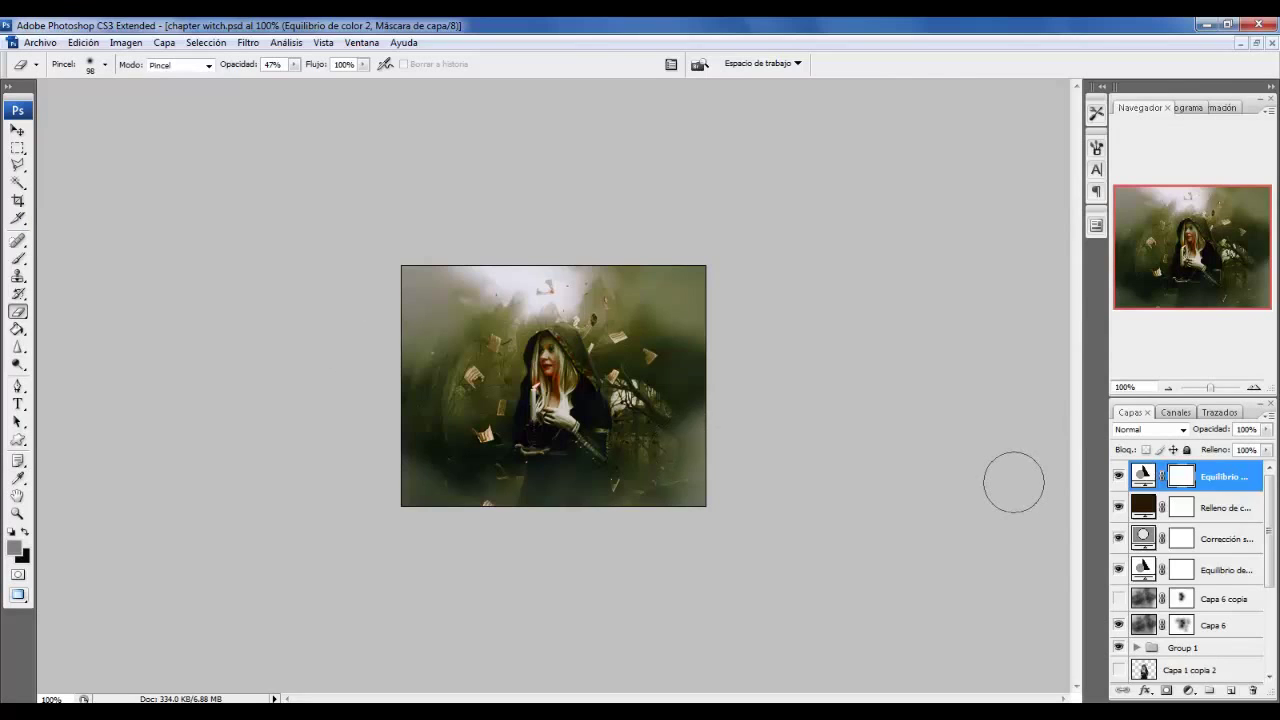
{"action": "left_click", "coordinate": [1119, 624]}
{"action": "left_click", "coordinate": [1119, 626]}
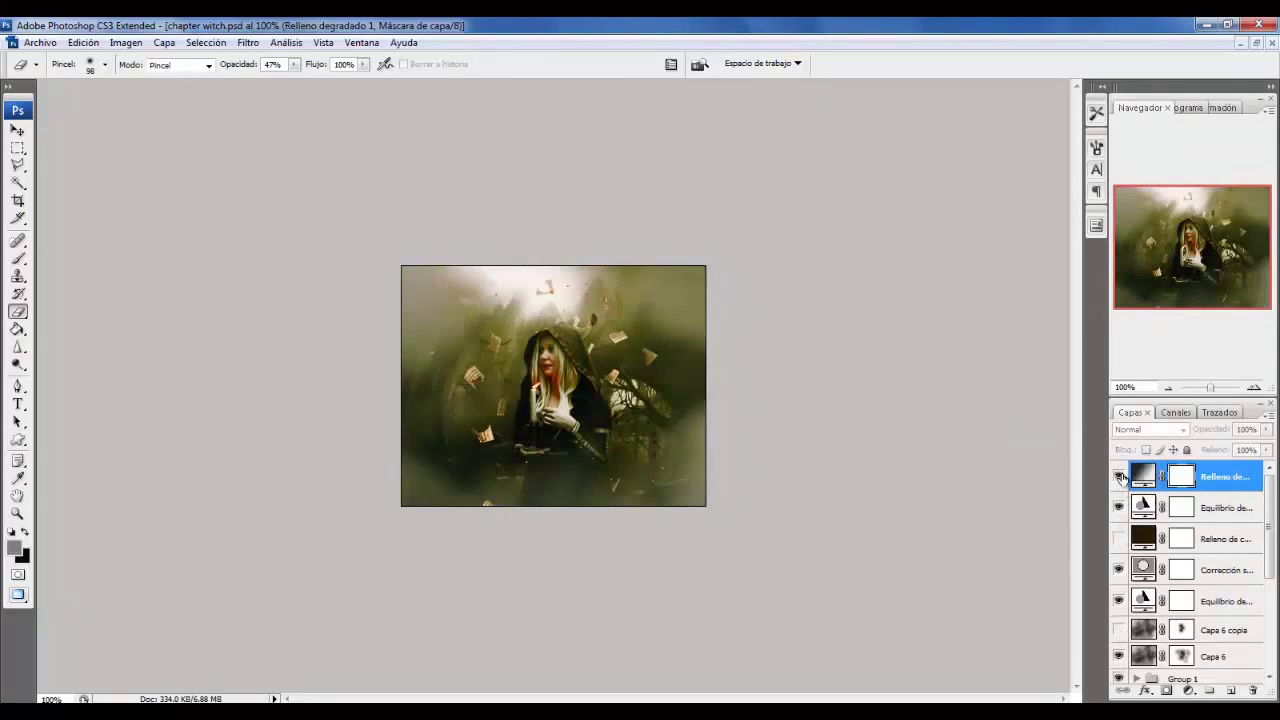
Show the Relleno degradado 1 gradient fill and try several blend modes on it, starting with Color.
{"action": "left_click", "coordinate": [1119, 476]}
{"action": "left_click", "coordinate": [1150, 429]}
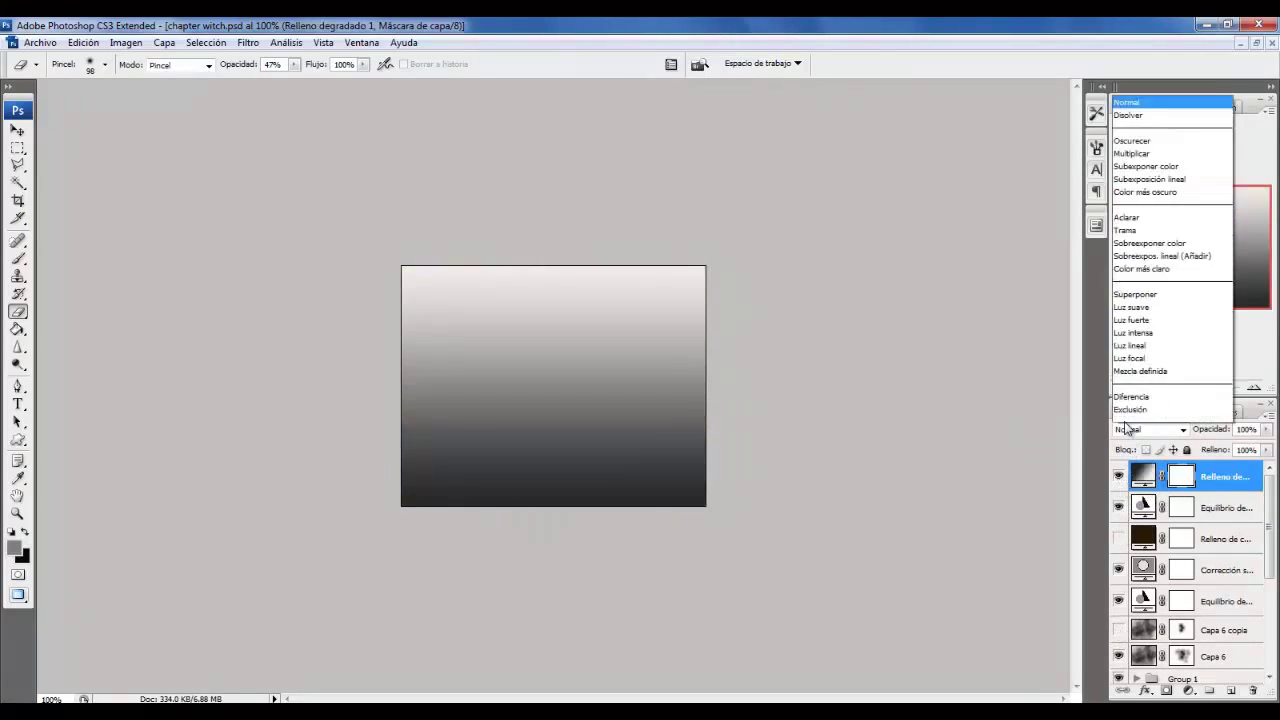
{"action": "left_click", "coordinate": [1124, 410]}
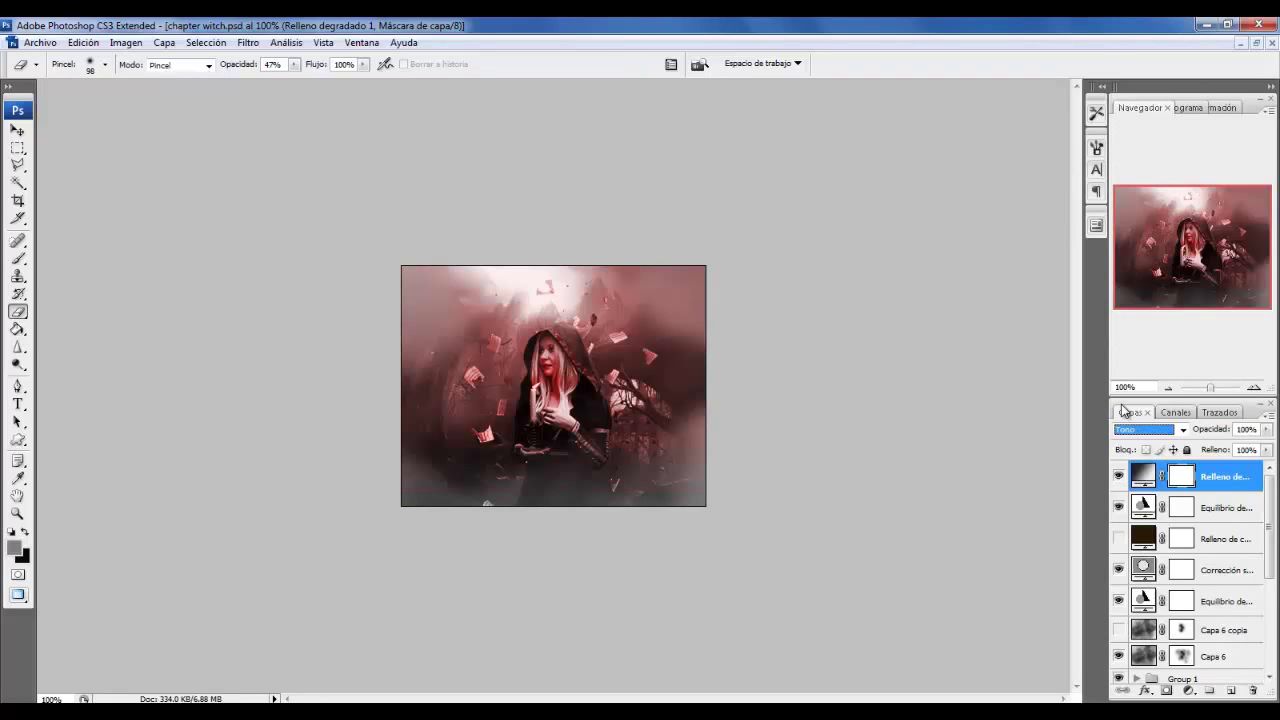
{"action": "key", "text": "Up"}
{"action": "key", "text": "Up"}
{"action": "key", "text": "Up"}
{"action": "key", "text": "Up"}
{"action": "key", "text": "Up"}
{"action": "key", "text": "Up"}
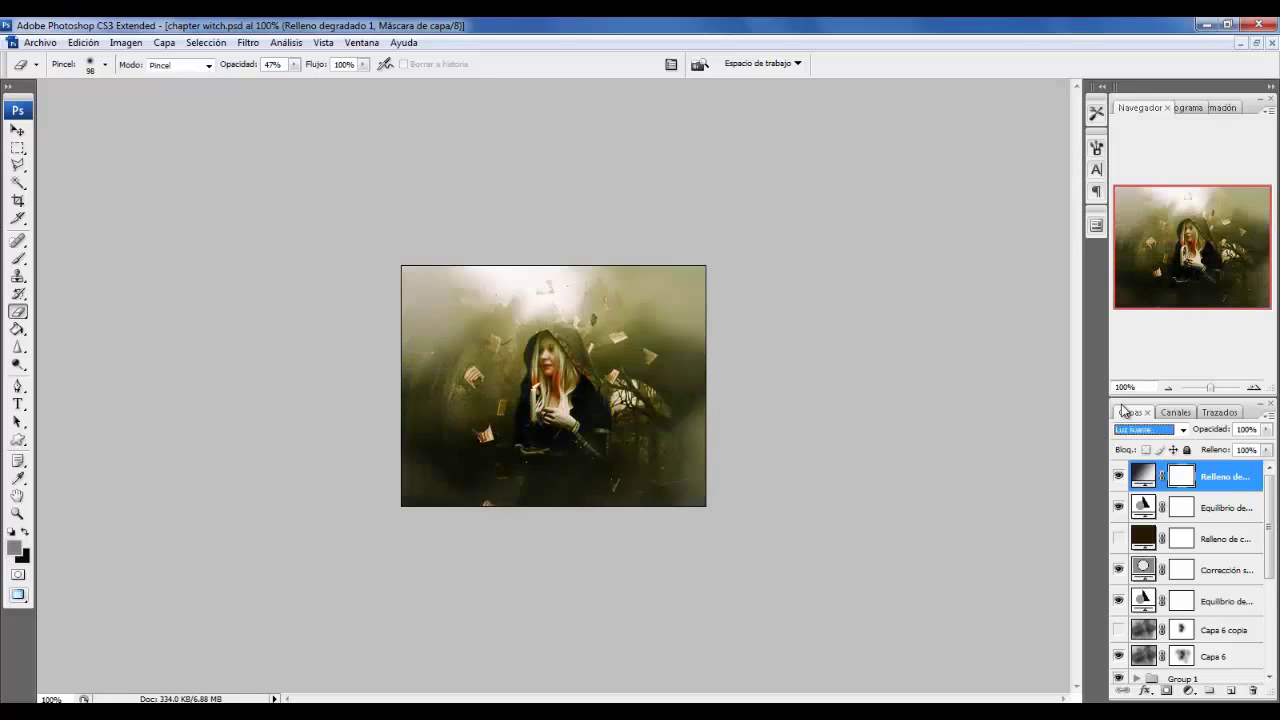
{"action": "key", "text": "Down"}
{"action": "left_click", "coordinate": [1135, 430]}
{"action": "left_click", "coordinate": [1134, 177]}
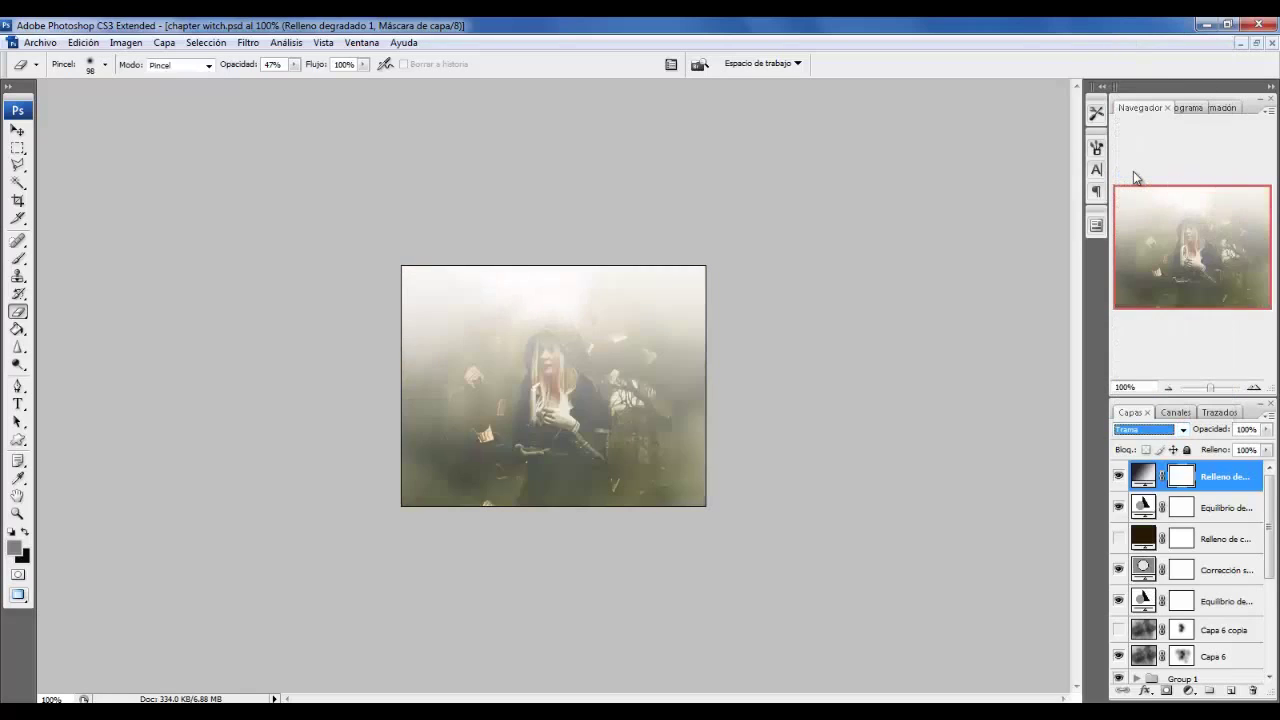
{"action": "key", "text": "Down"}
{"action": "key", "text": "Down"}
Hide the gradient fill and the Capa 1 copia woman, leaving only forest and flying pages.
{"action": "left_click", "coordinate": [1118, 477]}
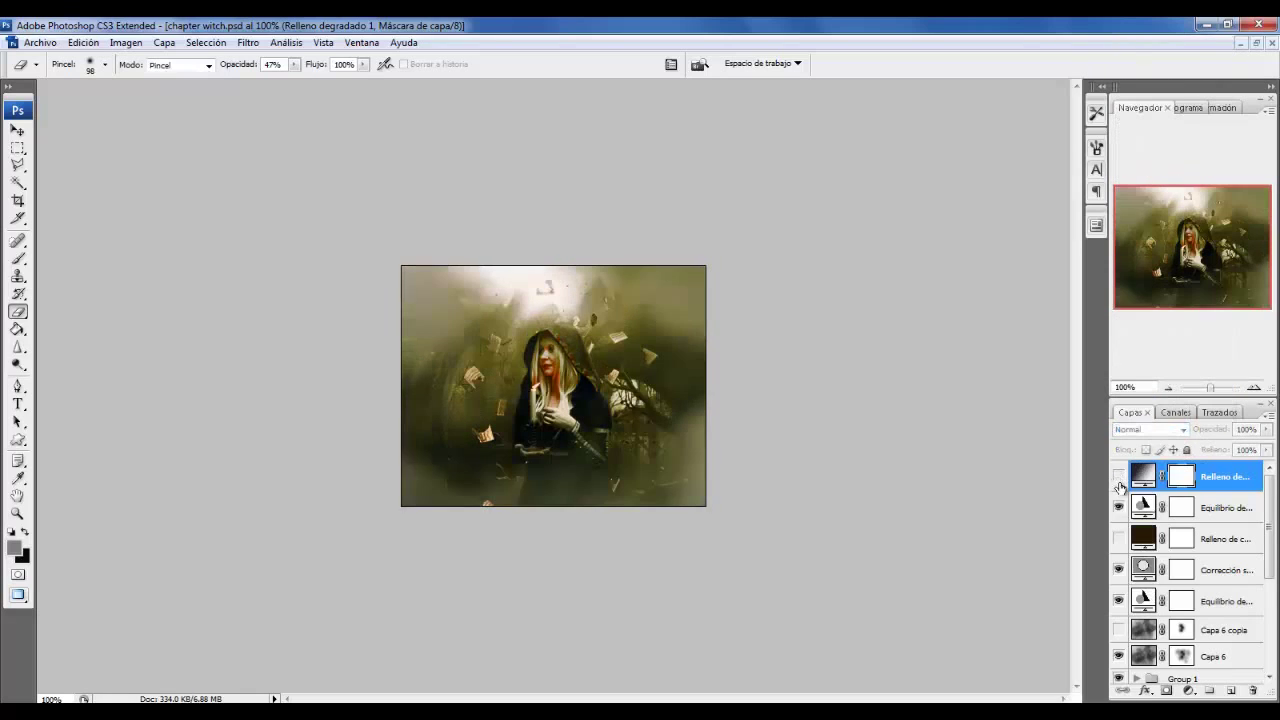
{"action": "scroll", "coordinate": [1168, 622], "scroll_direction": "down", "scroll_amount": 3}
{"action": "scroll", "coordinate": [1168, 622], "scroll_direction": "down", "scroll_amount": 3}
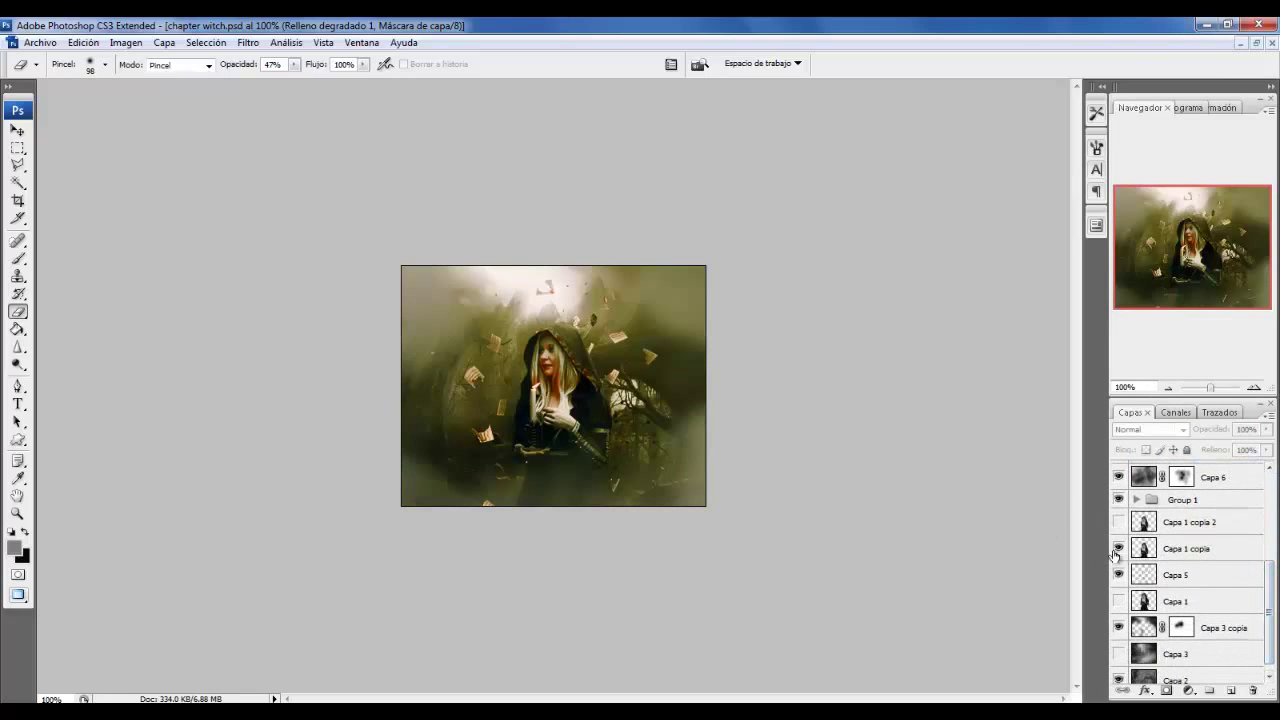
{"action": "left_click", "coordinate": [1118, 548]}
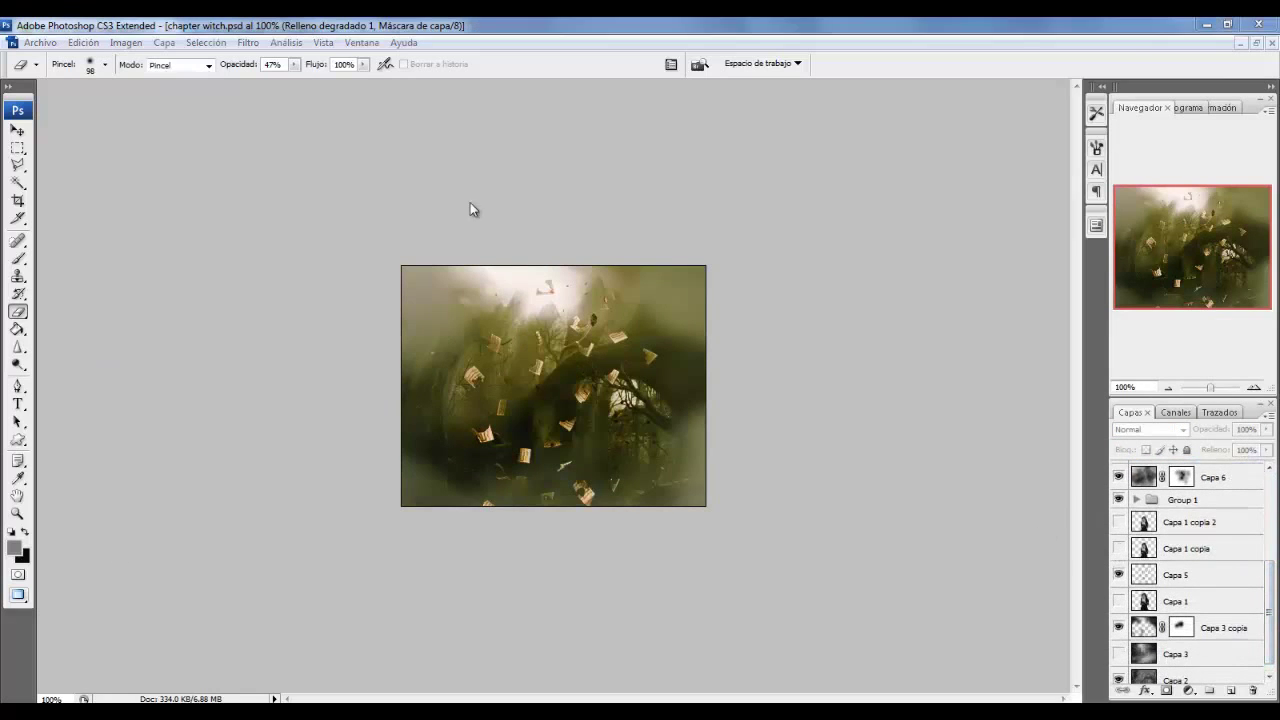
Open the rhian24 kneeling hooded figure photo from PS > Photoshoots > models 3.
{"action": "key", "text": "ctrl+o"}
{"action": "left_click", "coordinate": [485, 133]}
{"action": "double_click", "coordinate": [266, 295]}
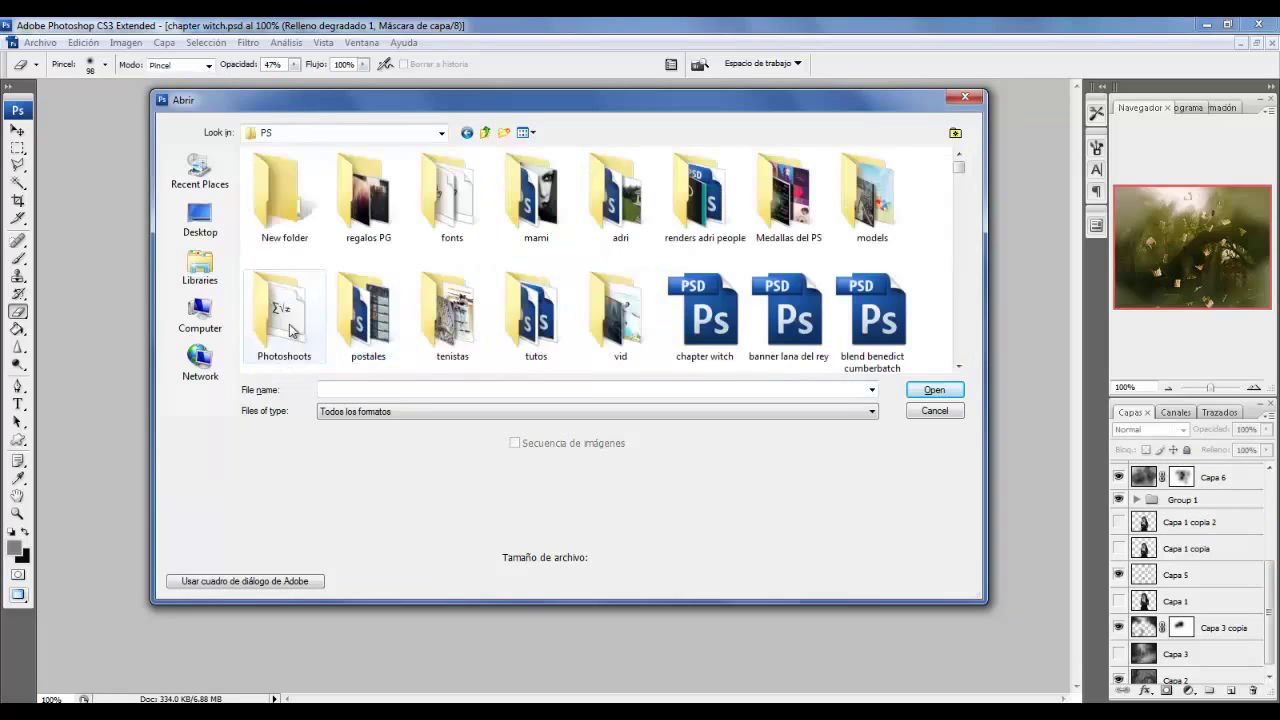
{"action": "double_click", "coordinate": [286, 243]}
{"action": "double_click", "coordinate": [286, 205]}
{"action": "double_click", "coordinate": [452, 192]}
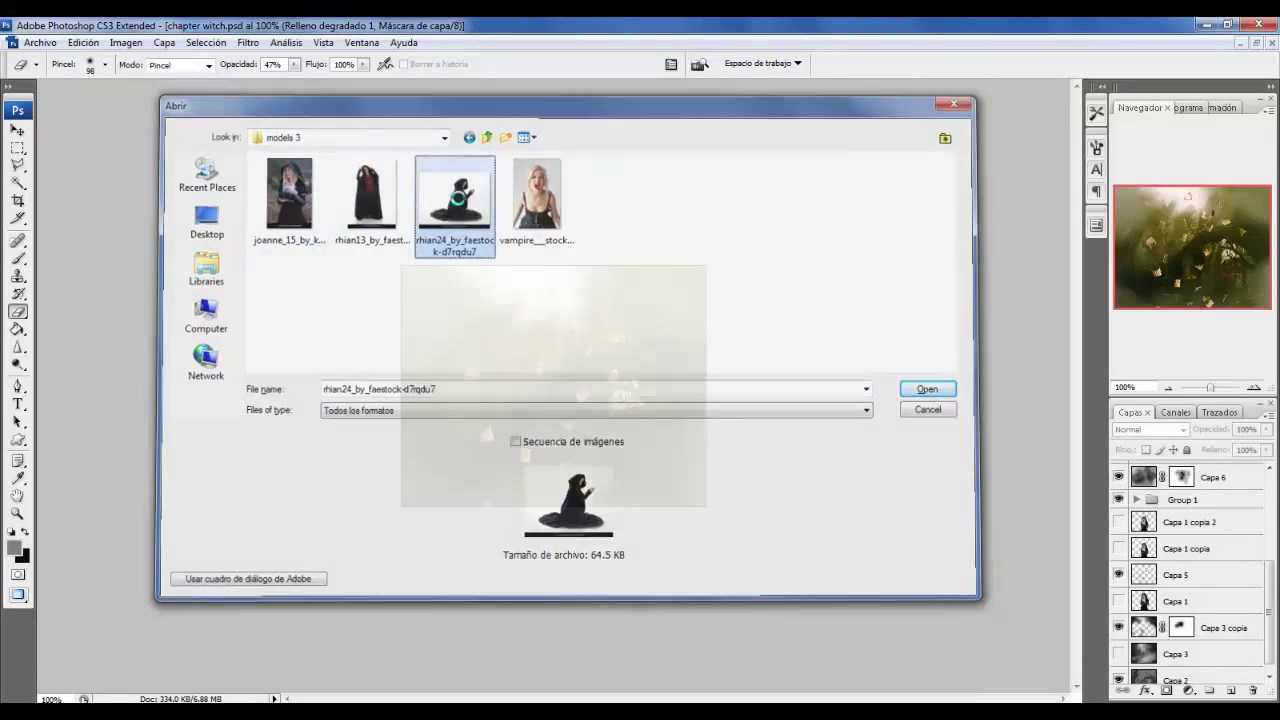
Copy the figure into chapter witch.psd as Capa 7 and scale it down to fit the scene.
{"action": "left_click", "coordinate": [18, 148]}
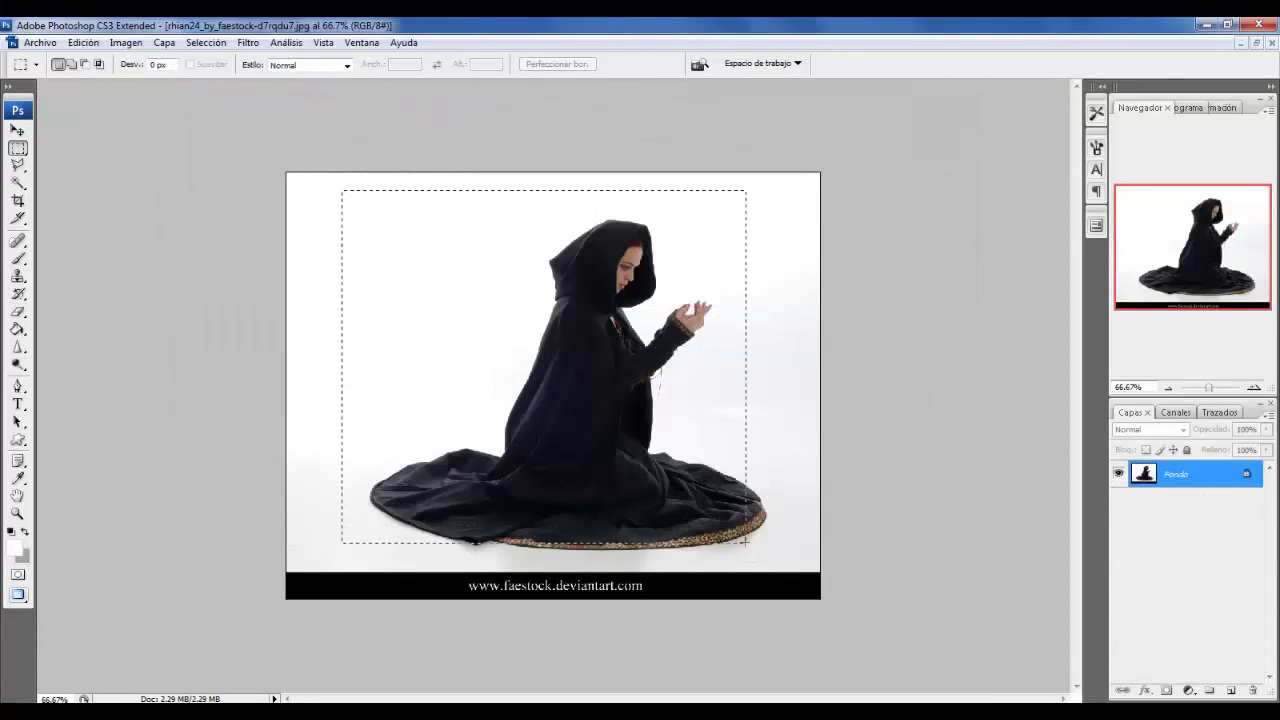
{"action": "left_click_drag", "start_coordinate": [745, 541], "coordinate": [785, 552]}
{"action": "key", "text": "ctrl+Tab"}
{"action": "scroll", "coordinate": [1197, 577], "scroll_direction": "down", "scroll_amount": 3}
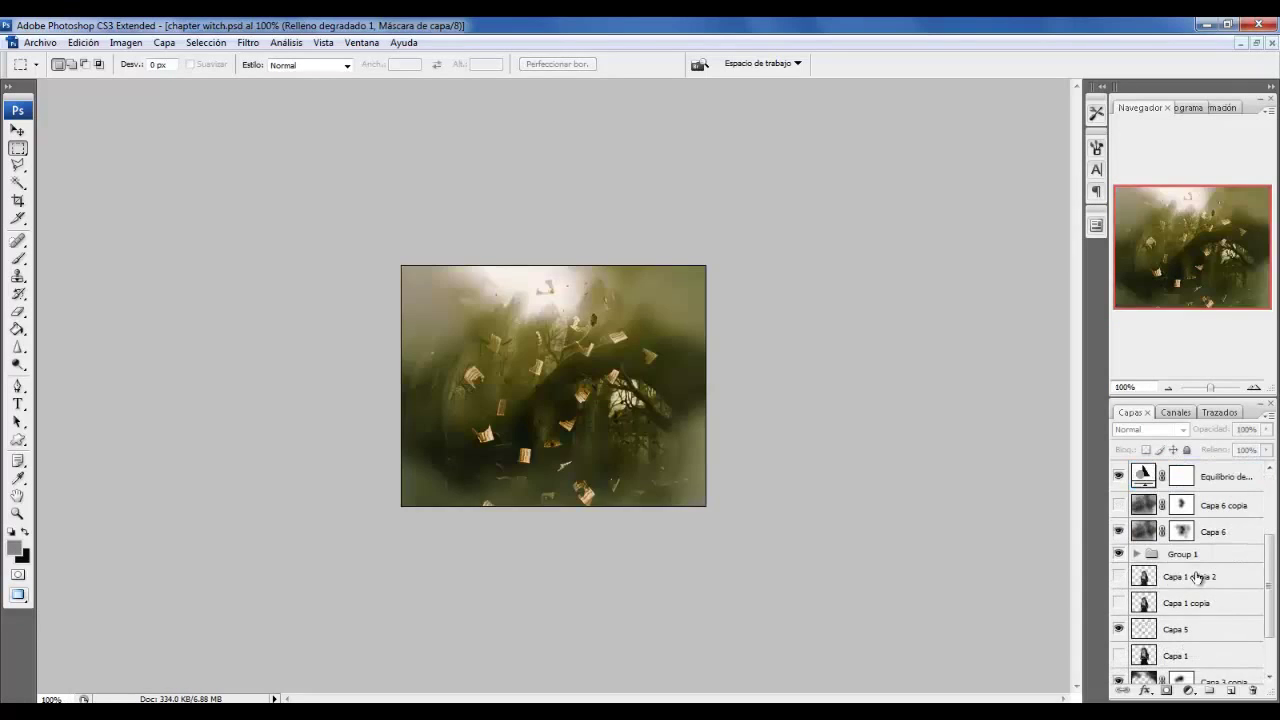
{"action": "left_click", "coordinate": [1197, 577]}
{"action": "key", "text": "ctrl+v"}
{"action": "key", "text": "ctrl+t"}
{"action": "mouse_move", "coordinate": [402, 266]}
{"action": "left_mouse_down"}
{"action": "mouse_move", "coordinate": [849, 521]}
{"action": "mouse_move", "coordinate": [508, 349]}
{"action": "left_mouse_up"}
{"action": "key", "text": "Return"}
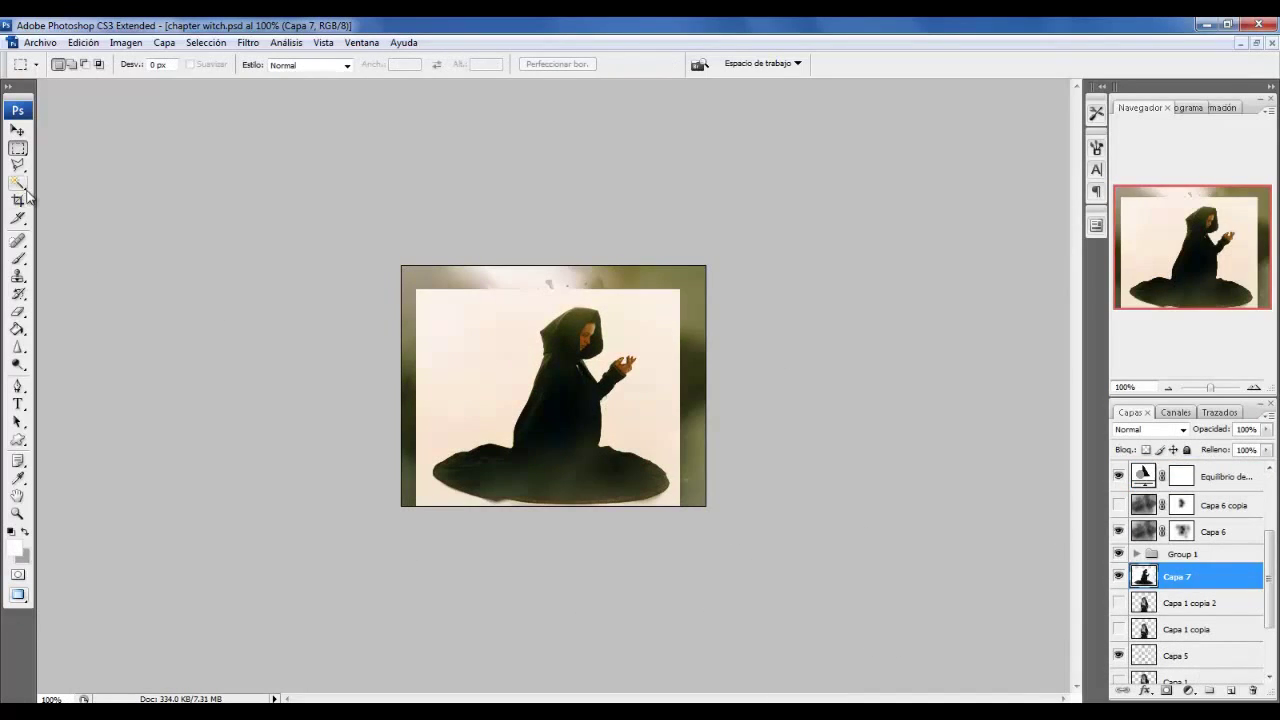
Lasso around the kneeling figure, invert the selection, and delete the surrounding cream.
{"action": "left_click", "coordinate": [18, 165]}
{"action": "mouse_move", "coordinate": [394, 449]}
{"action": "left_mouse_down"}
{"action": "mouse_move", "coordinate": [648, 447]}
{"action": "mouse_move", "coordinate": [371, 366]}
{"action": "left_mouse_up"}
{"action": "key", "text": "ctrl+shift+i"}
{"action": "key", "text": "Delete"}
{"action": "key", "text": "ctrl+shift+i"}
{"action": "key", "text": "ctrl+plus"}
{"action": "key", "text": "ctrl+plus"}
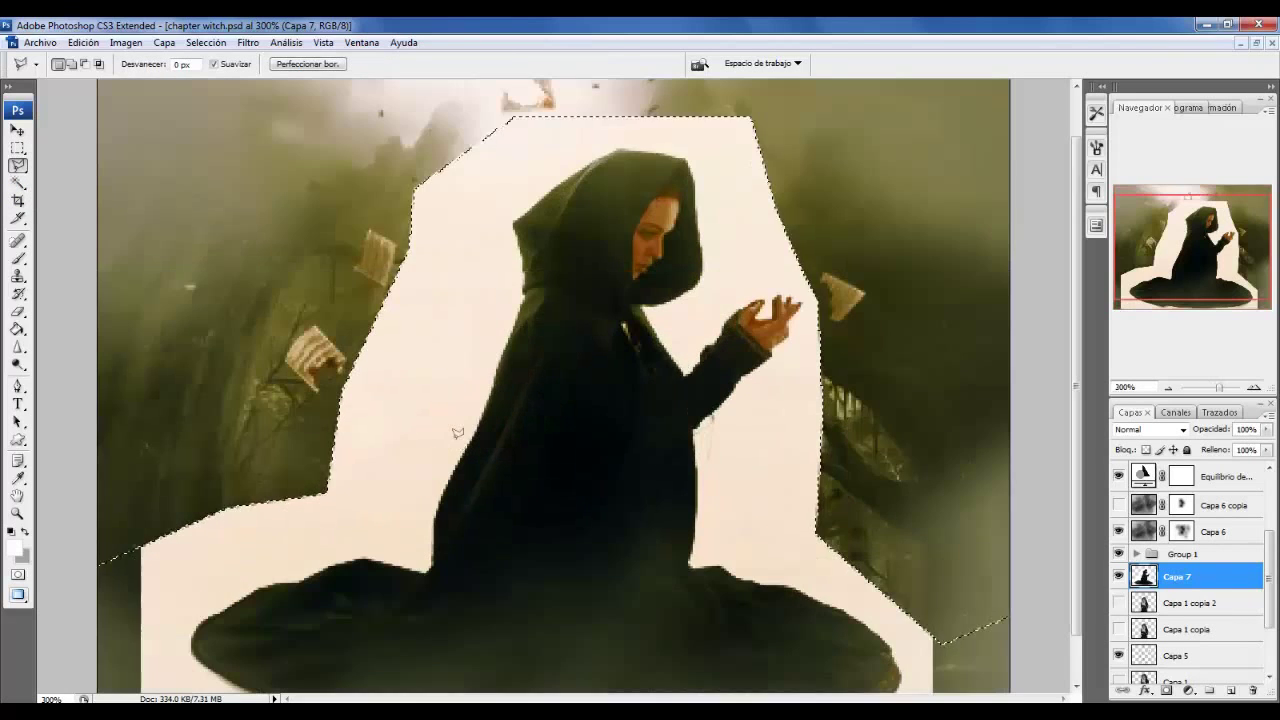
Delete the cream patches left of the figure, beside the cloak, and to its right.
{"action": "left_click", "coordinate": [128, 606]}
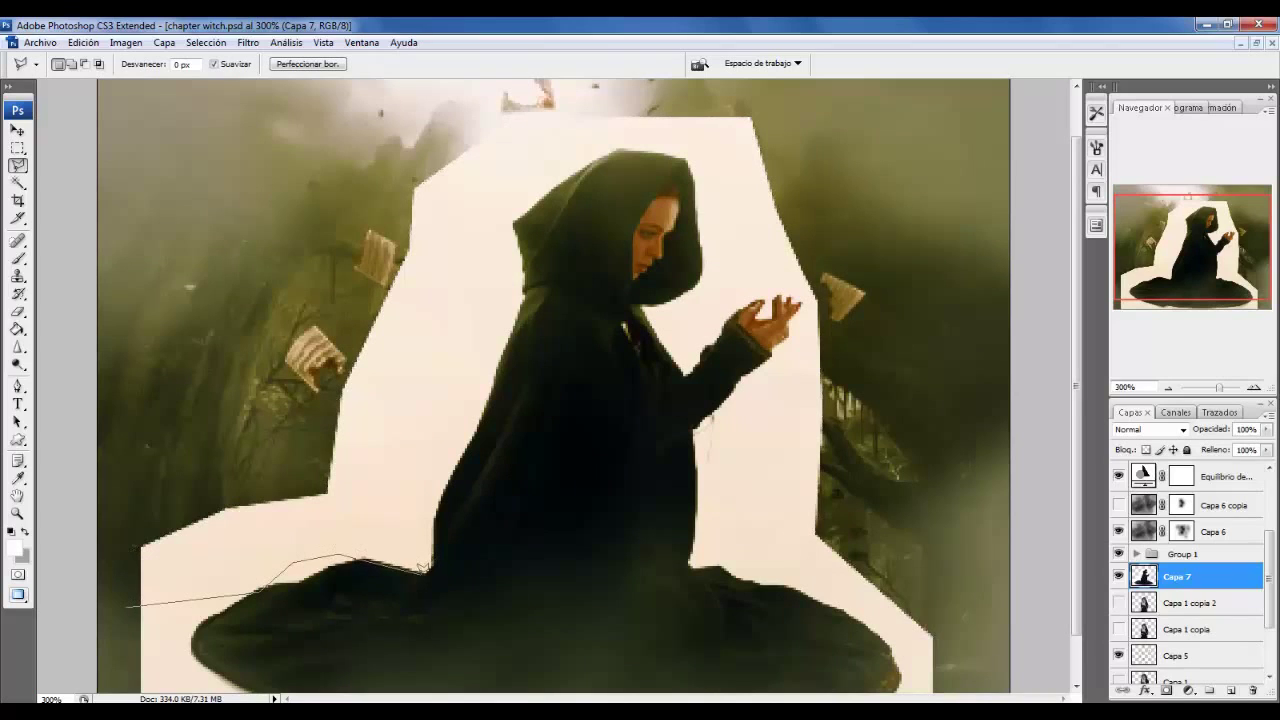
{"action": "left_click_drag", "start_coordinate": [436, 513], "coordinate": [170, 460]}
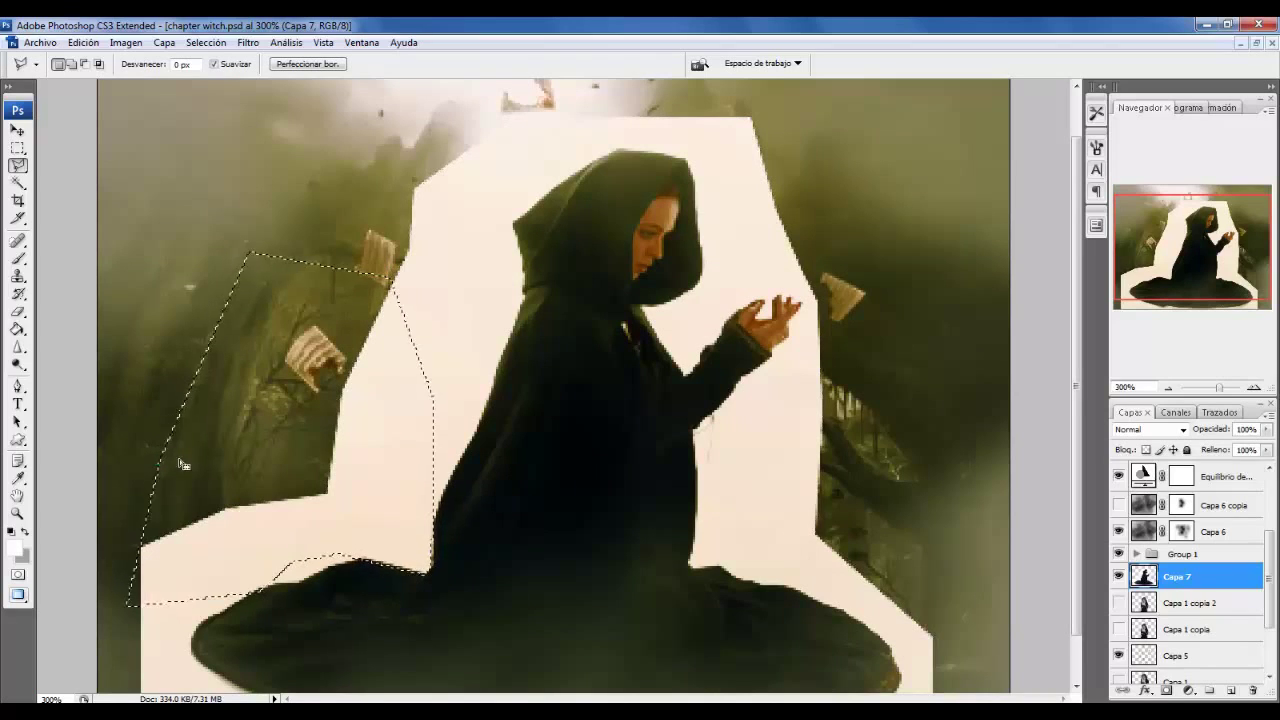
{"action": "key", "text": "Delete"}
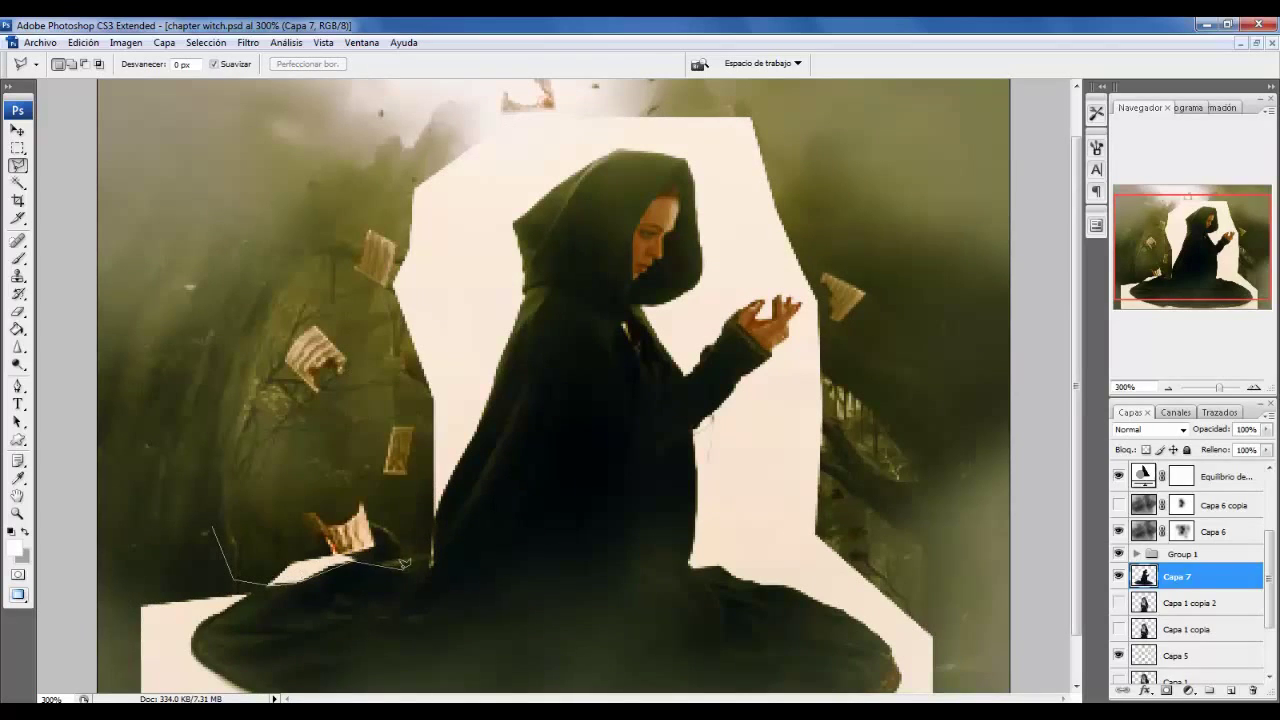
{"action": "left_click_drag", "start_coordinate": [438, 510], "coordinate": [466, 443]}
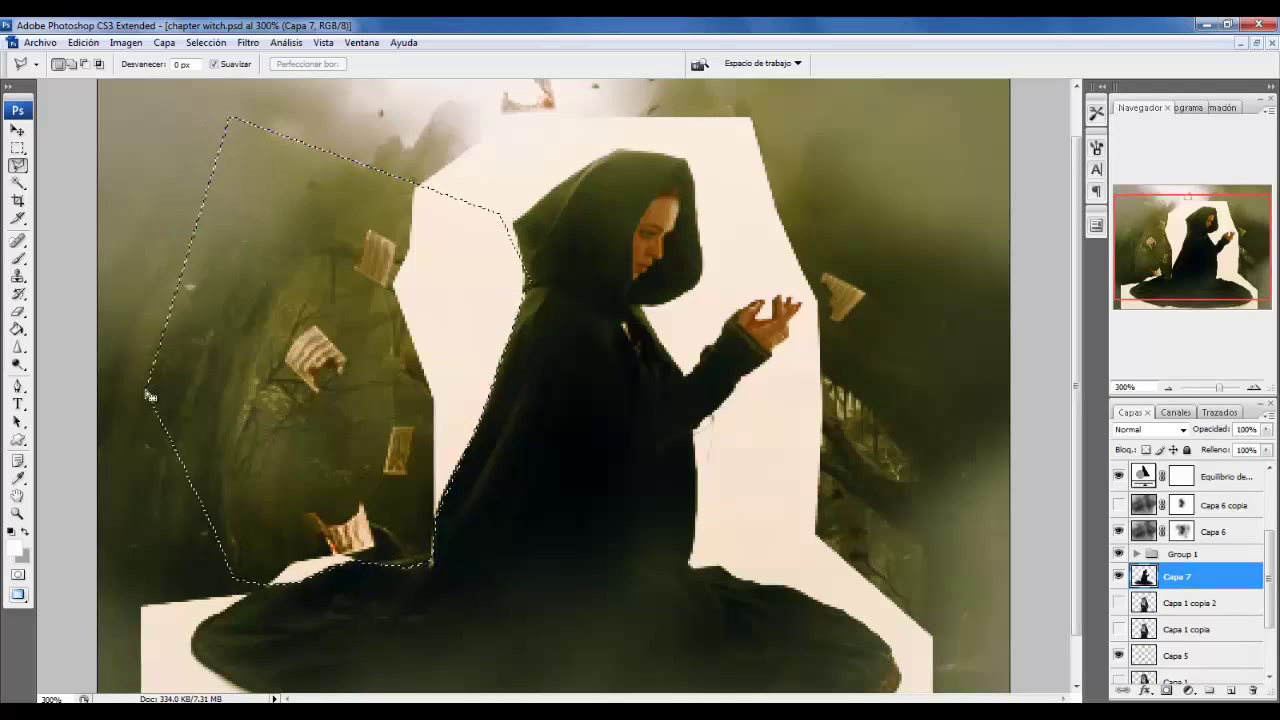
{"action": "left_click_drag", "start_coordinate": [528, 245], "coordinate": [212, 527]}
{"action": "key", "text": "Delete"}
{"action": "scroll", "coordinate": [855, 300], "scroll_direction": "up", "scroll_amount": 1}
{"action": "double_click", "coordinate": [783, 303]}
{"action": "key", "text": "Delete"}
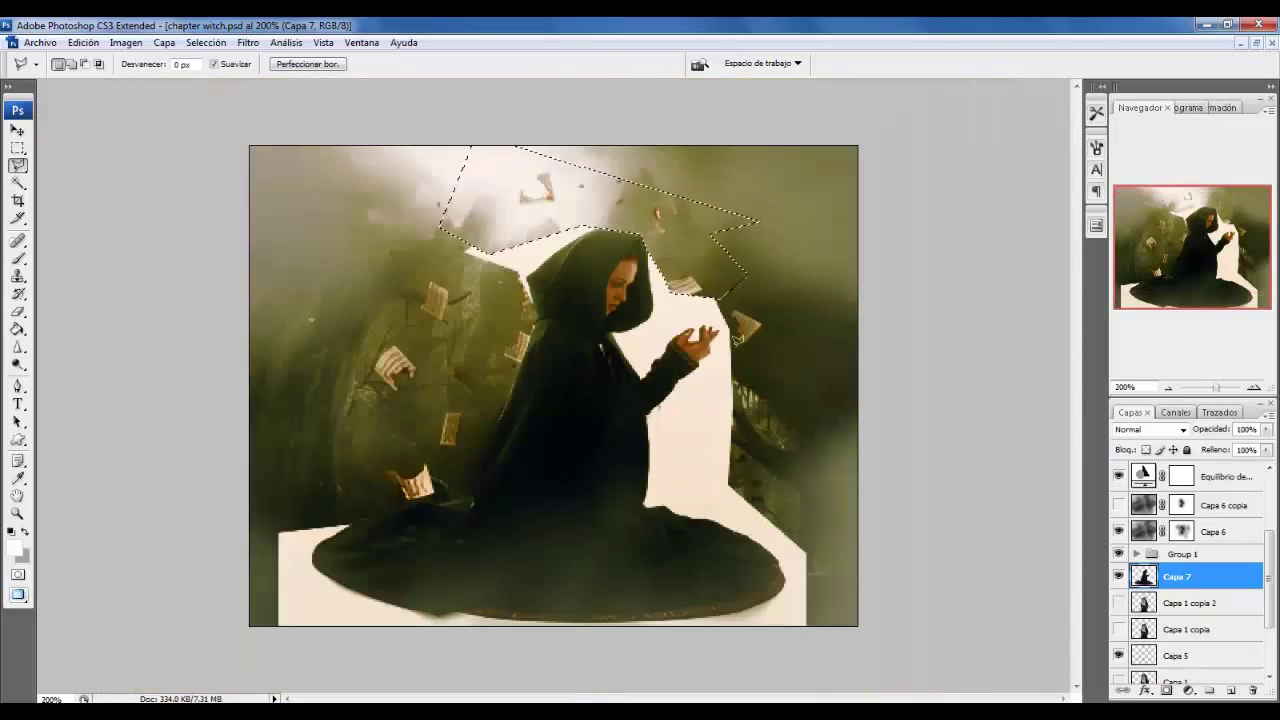
Outline and delete the cream patch left of the hood.
{"action": "scroll", "coordinate": [600, 300], "scroll_direction": "up", "scroll_amount": 1}
{"action": "left_click", "coordinate": [380, 181]}
{"action": "left_click", "coordinate": [620, 163]}
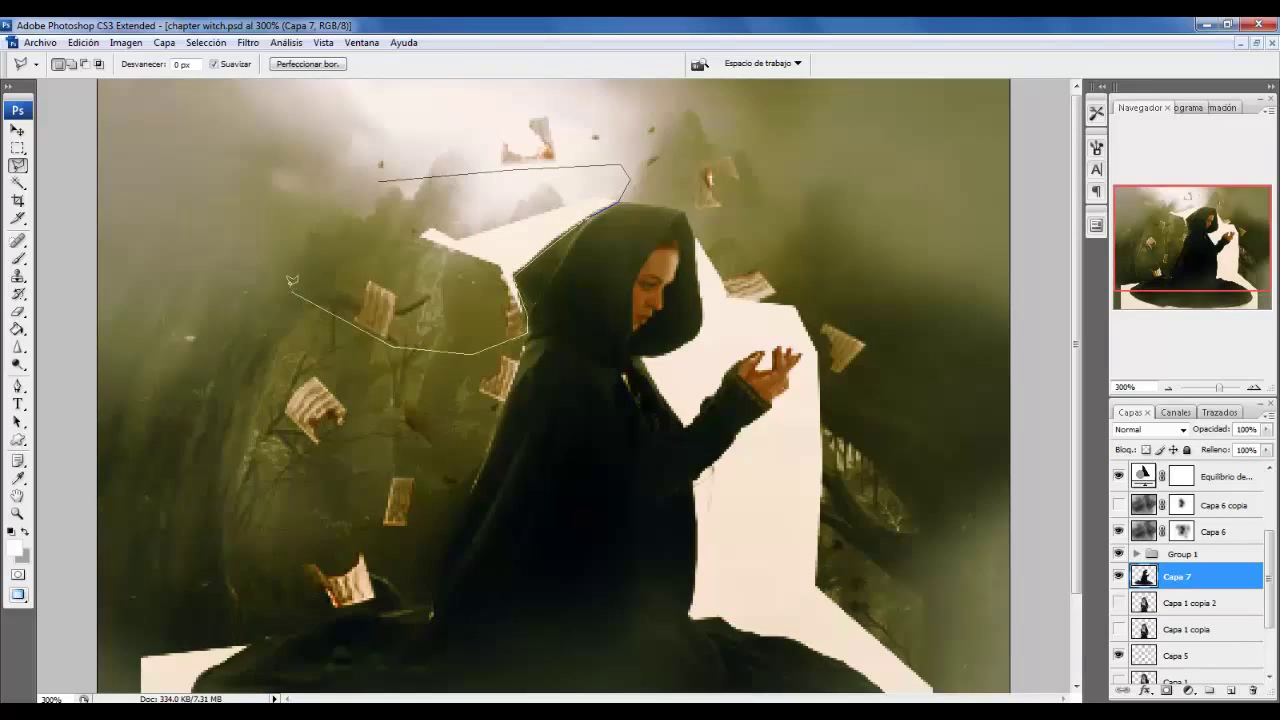
{"action": "double_click", "coordinate": [296, 199]}
{"action": "scroll", "coordinate": [296, 199], "scroll_direction": "down", "scroll_amount": 1}
{"action": "key", "text": "Delete"}
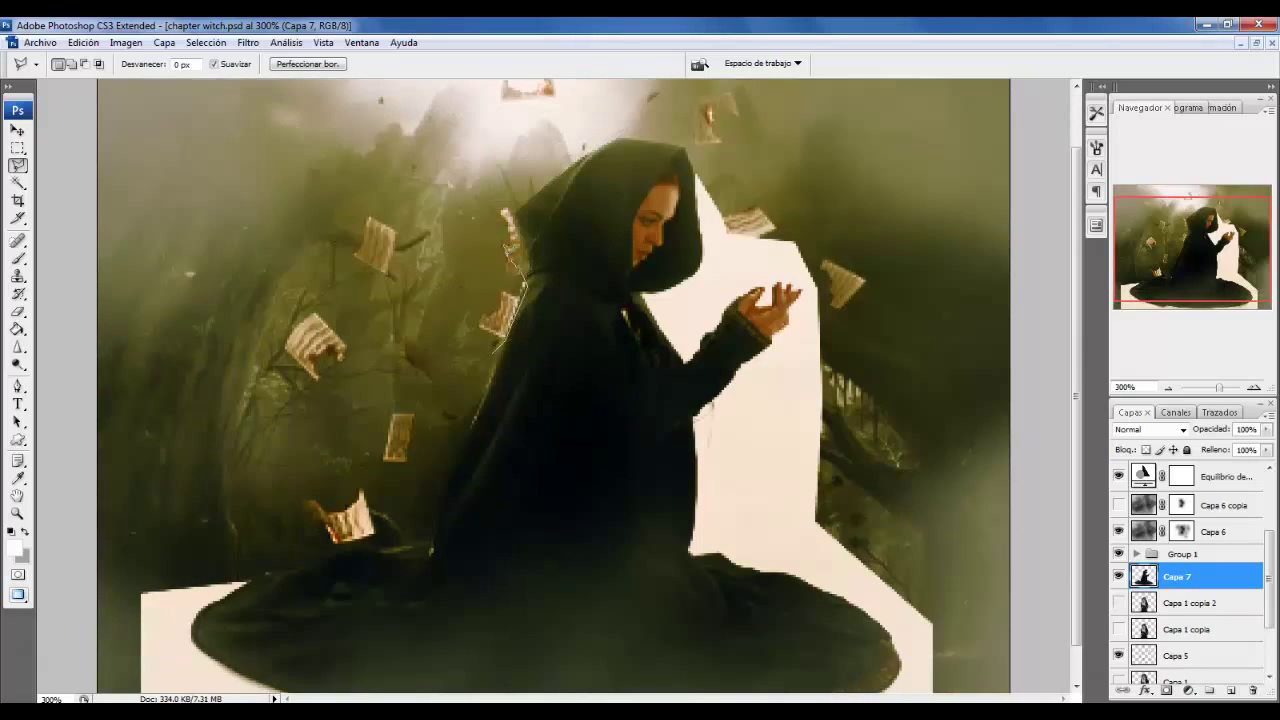
{"action": "scroll", "coordinate": [499, 345], "scroll_direction": "down", "scroll_amount": 1}
Zoom in and delete the cream above the raised hand and around the thumb.
{"action": "key", "text": "ctrl+plus"}
{"action": "key", "text": "ctrl+plus"}
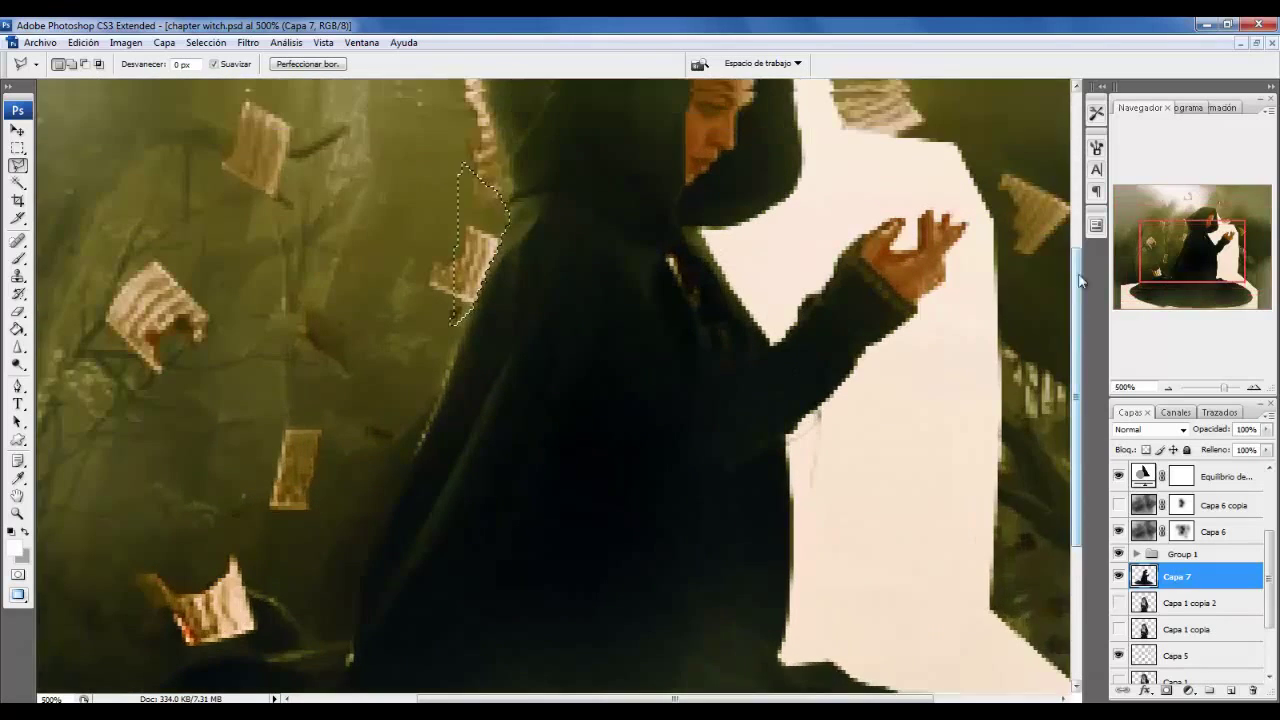
{"action": "scroll", "coordinate": [1080, 280], "scroll_direction": "up", "scroll_amount": 2}
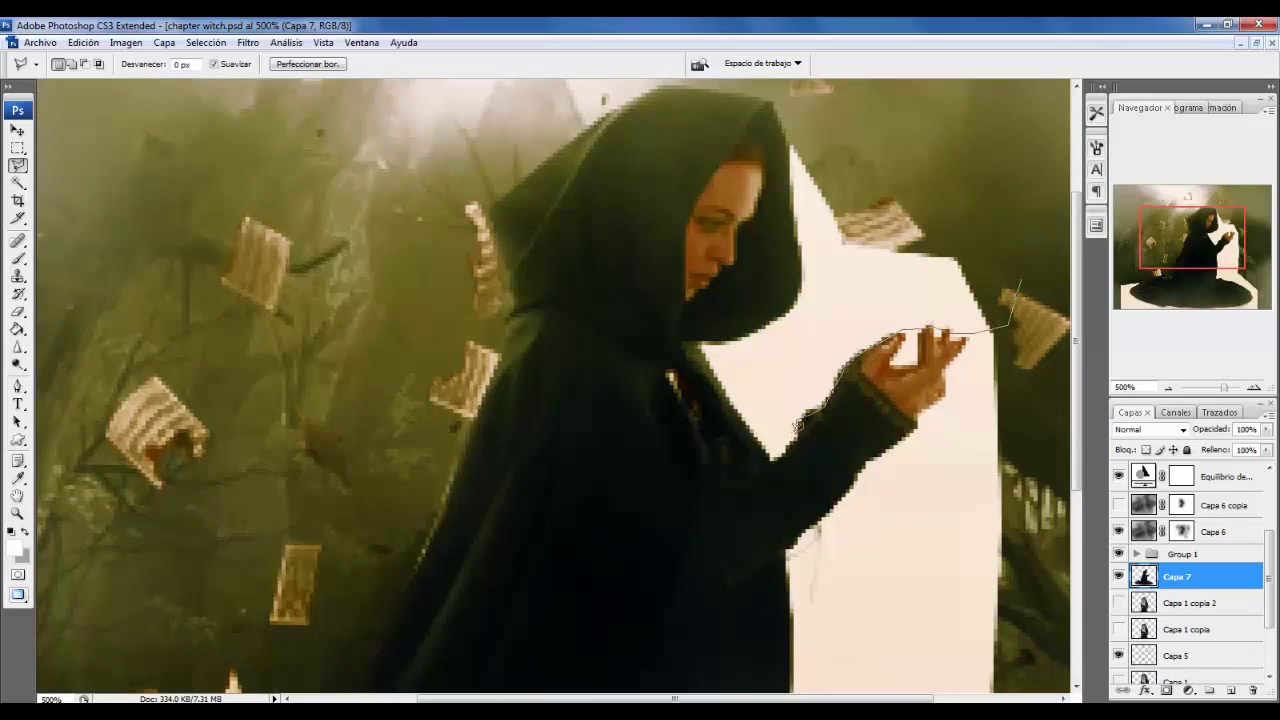
{"action": "left_click", "coordinate": [1014, 172]}
{"action": "left_click", "coordinate": [830, 170]}
{"action": "double_click", "coordinate": [800, 425]}
{"action": "key", "text": "Delete"}
{"action": "left_click", "coordinate": [845, 340]}
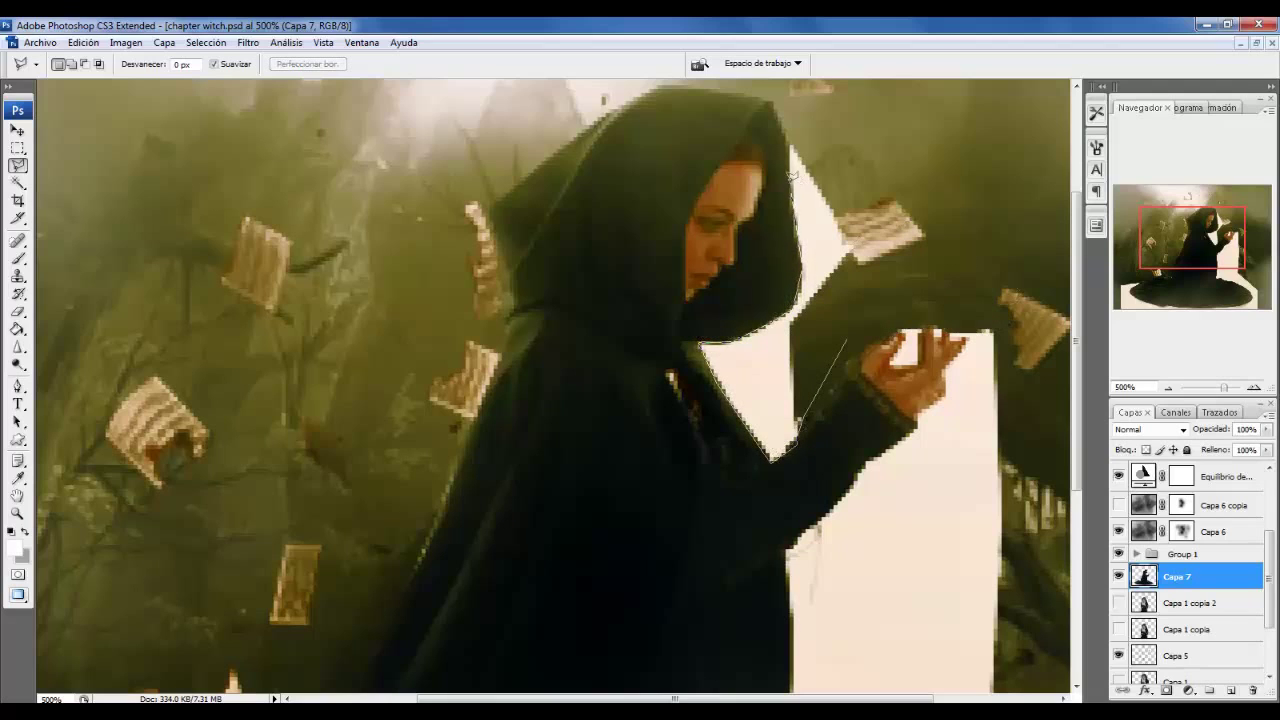
{"action": "double_click", "coordinate": [882, 100]}
{"action": "scroll", "coordinate": [895, 150], "scroll_direction": "down", "scroll_amount": 2}
{"action": "left_click", "coordinate": [932, 191]}
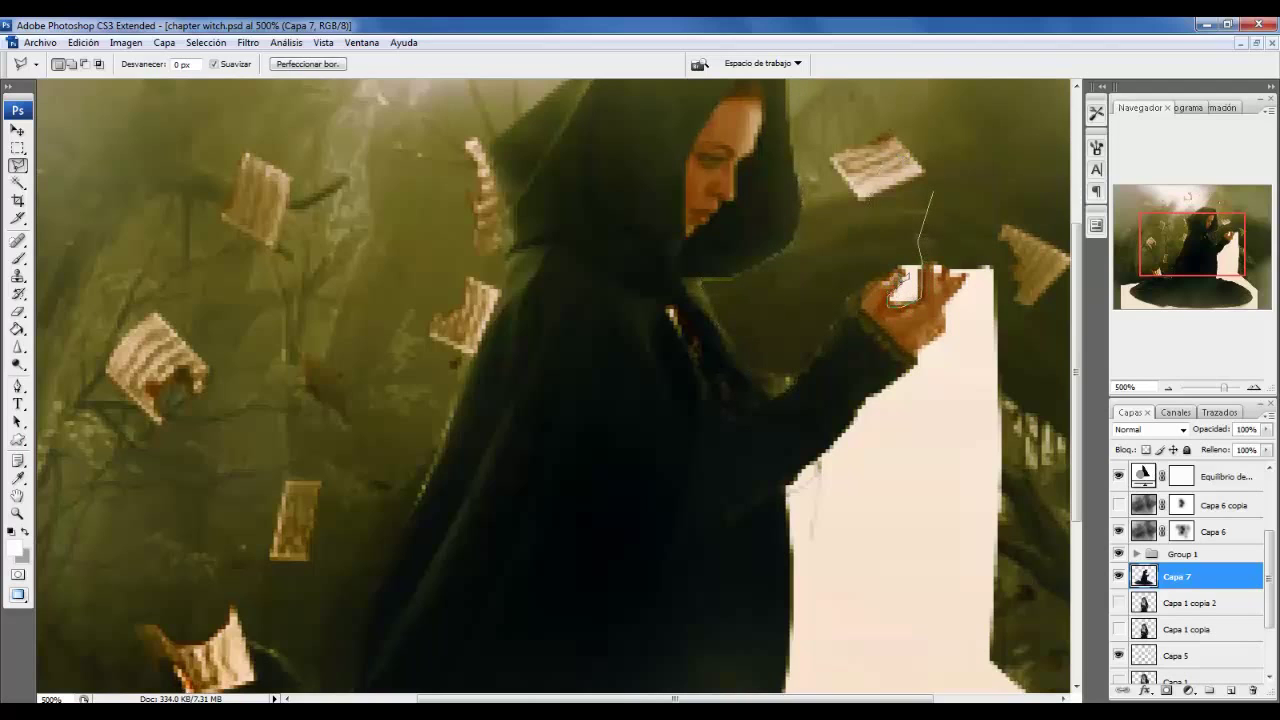
{"action": "key", "text": "Delete"}
Outline the cream block below the arm and delete it to reveal the trees.
{"action": "left_click", "coordinate": [882, 242]}
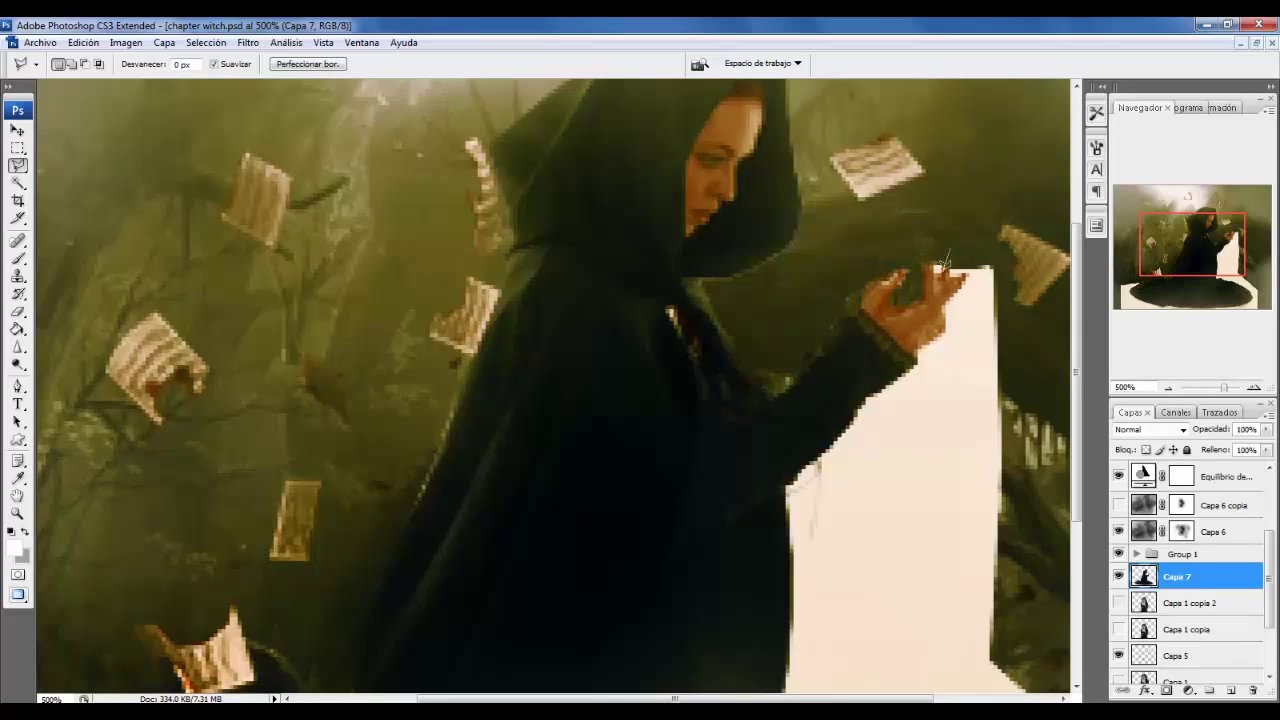
{"action": "left_click", "coordinate": [1008, 368]}
{"action": "left_click", "coordinate": [997, 430]}
{"action": "left_click", "coordinate": [940, 415]}
{"action": "scroll", "coordinate": [956, 220], "scroll_direction": "right", "scroll_amount": 1}
{"action": "scroll", "coordinate": [950, 240], "scroll_direction": "down", "scroll_amount": 2}
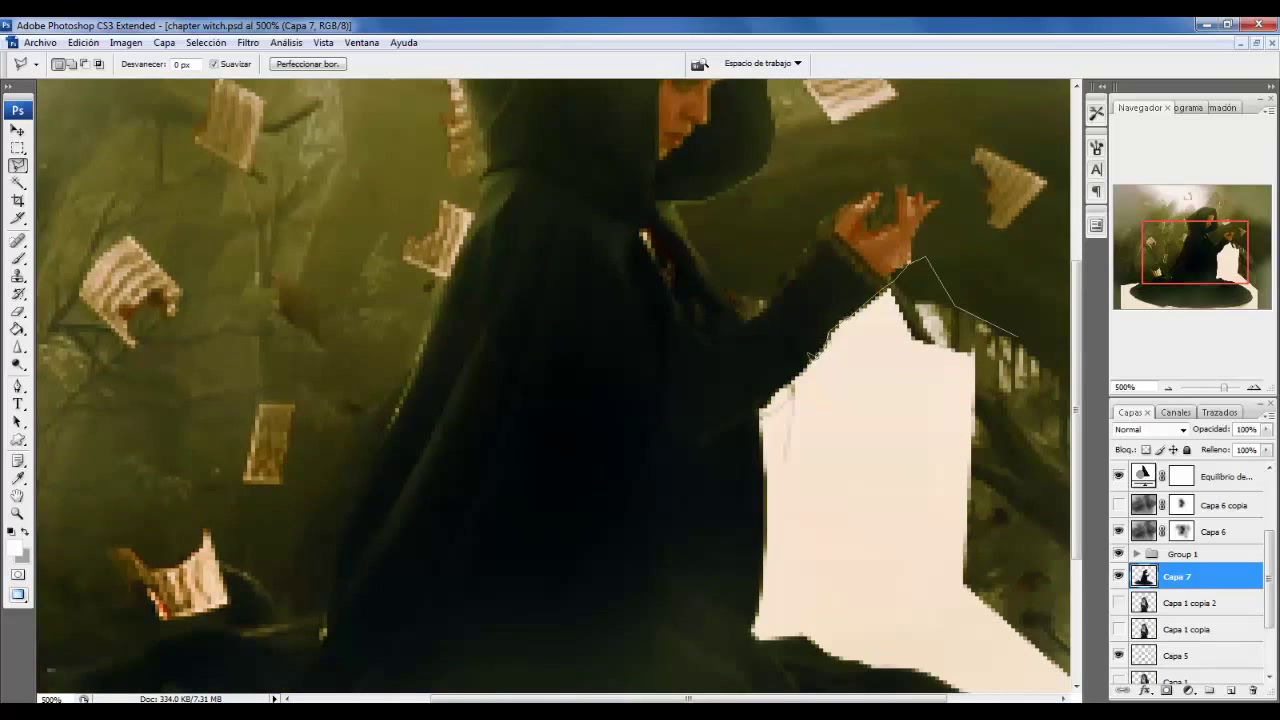
{"action": "left_click", "coordinate": [760, 402]}
{"action": "left_click", "coordinate": [968, 636]}
{"action": "double_click", "coordinate": [1060, 386]}
{"action": "key", "text": "Delete"}
Clear the selection, nudge the kneeling figure left and up, and outline a white hem patch.
{"action": "scroll", "coordinate": [890, 253], "scroll_direction": "down", "scroll_amount": 3}
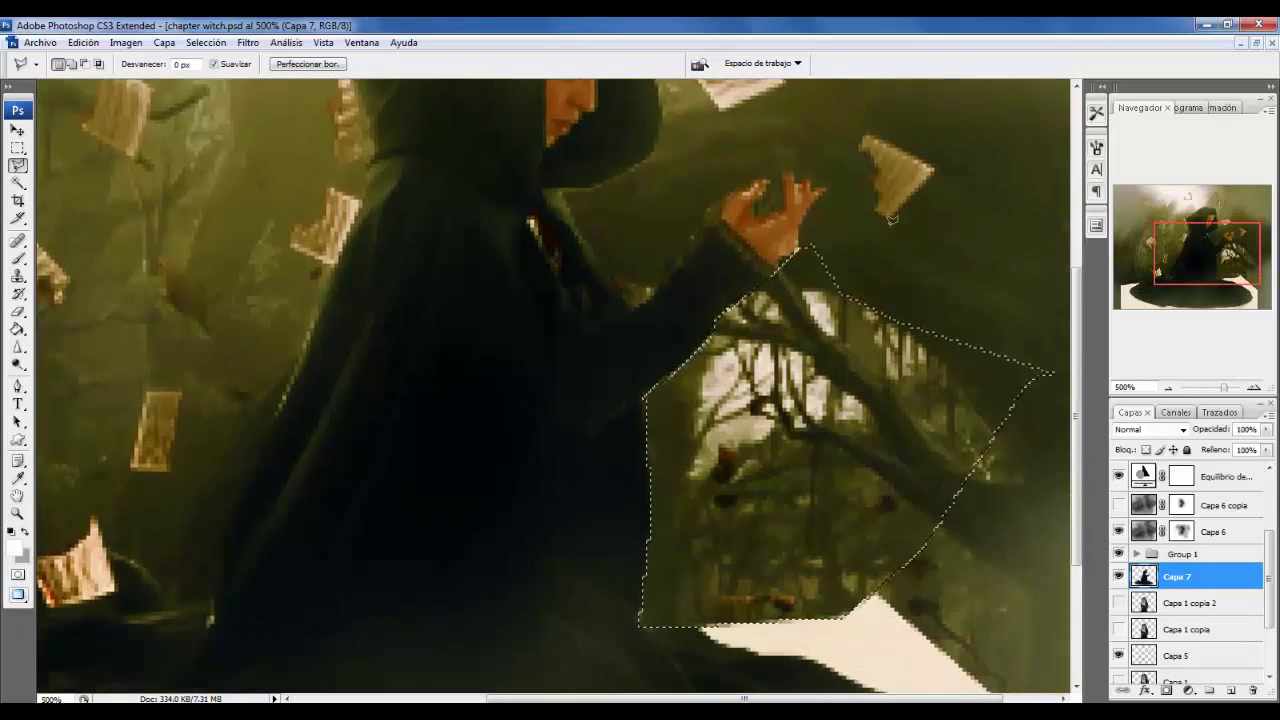
{"action": "scroll", "coordinate": [890, 253], "scroll_direction": "down", "scroll_amount": 2}
{"action": "key", "text": "ctrl+d"}
{"action": "left_click_drag", "start_coordinate": [675, 683], "coordinate": [535, 648]}
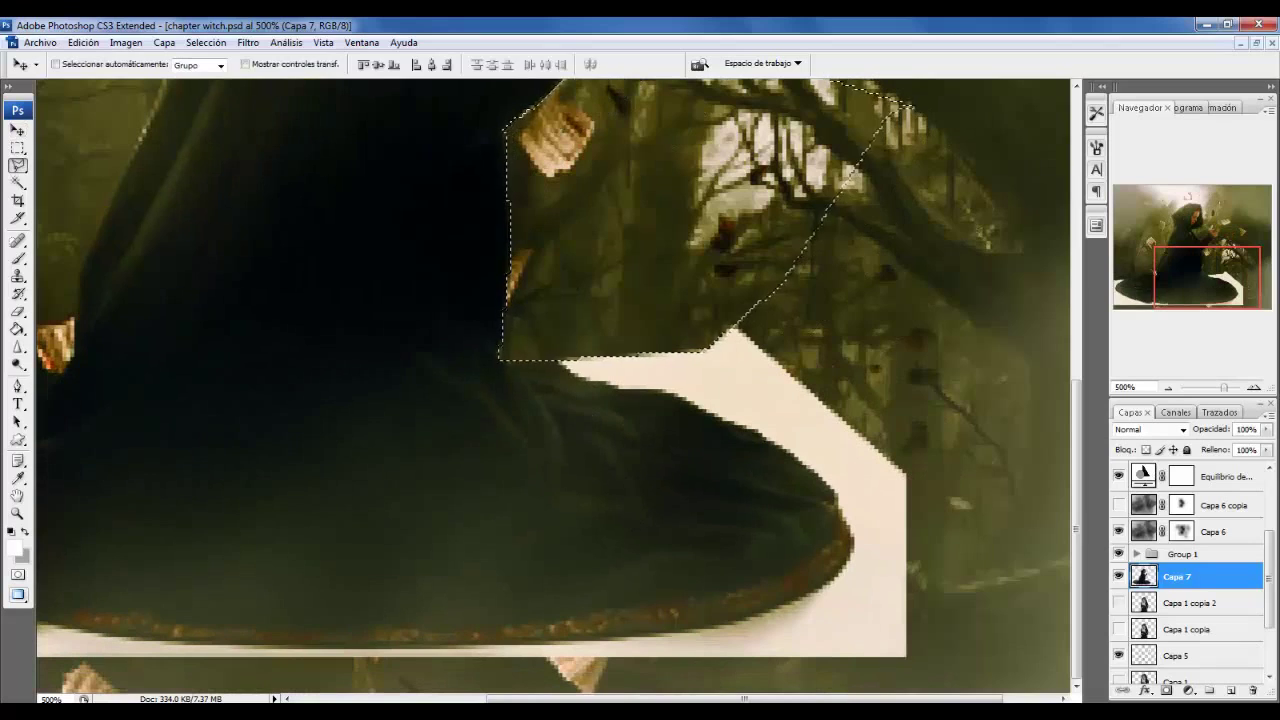
{"action": "left_click", "coordinate": [553, 639]}
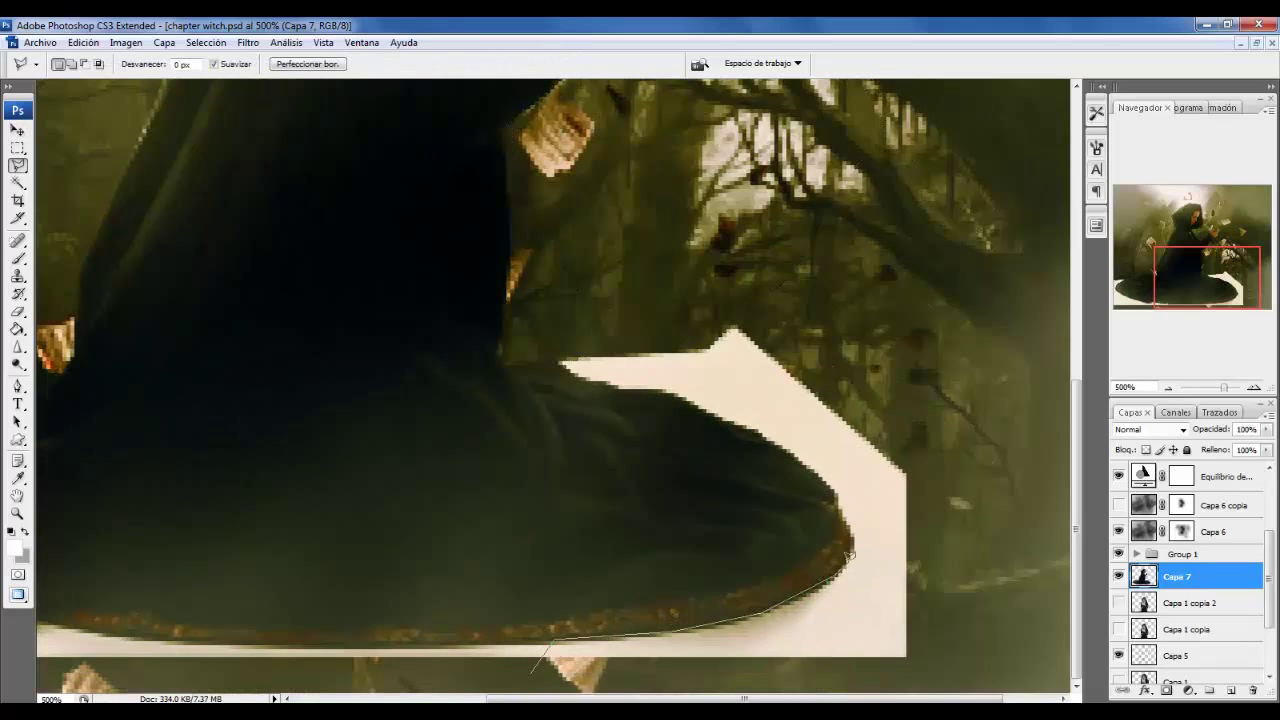
{"action": "left_click_drag", "start_coordinate": [838, 583], "coordinate": [945, 672]}
Outline two more leftover white areas around the cloak with the Polygonal Lasso.
{"action": "left_click", "coordinate": [938, 385]}
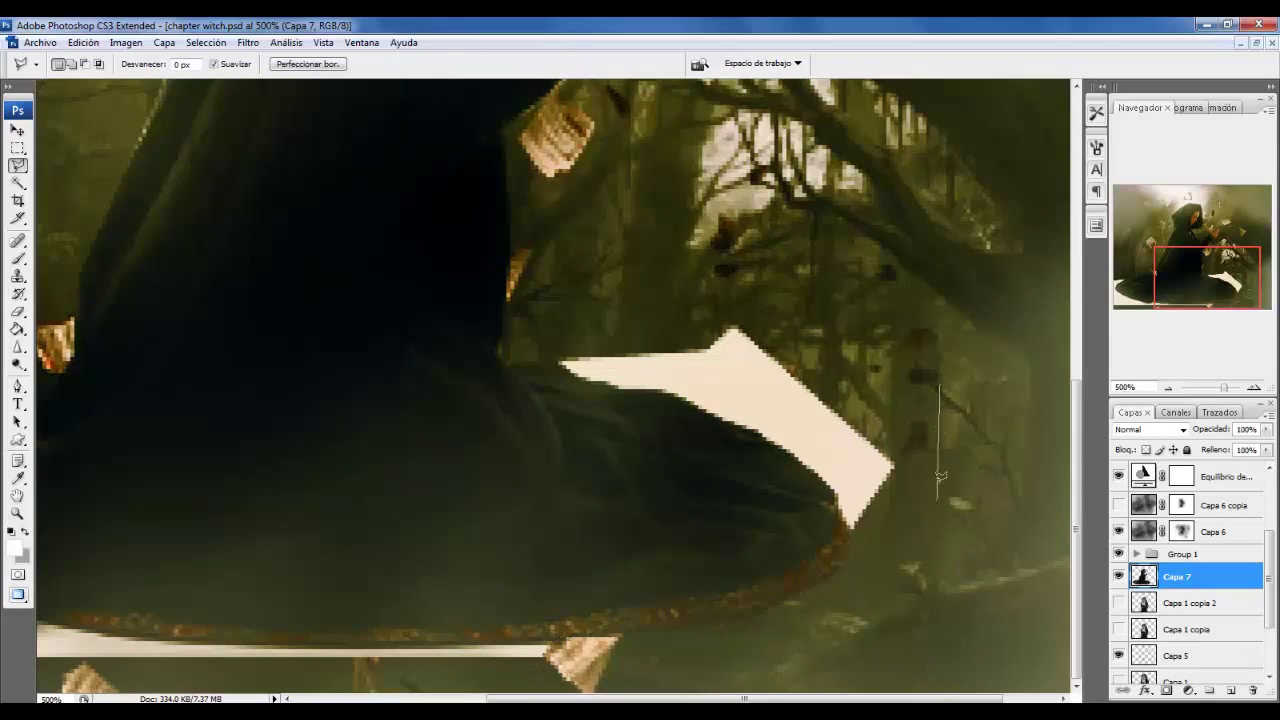
{"action": "left_click", "coordinate": [906, 558]}
{"action": "left_click", "coordinate": [849, 541]}
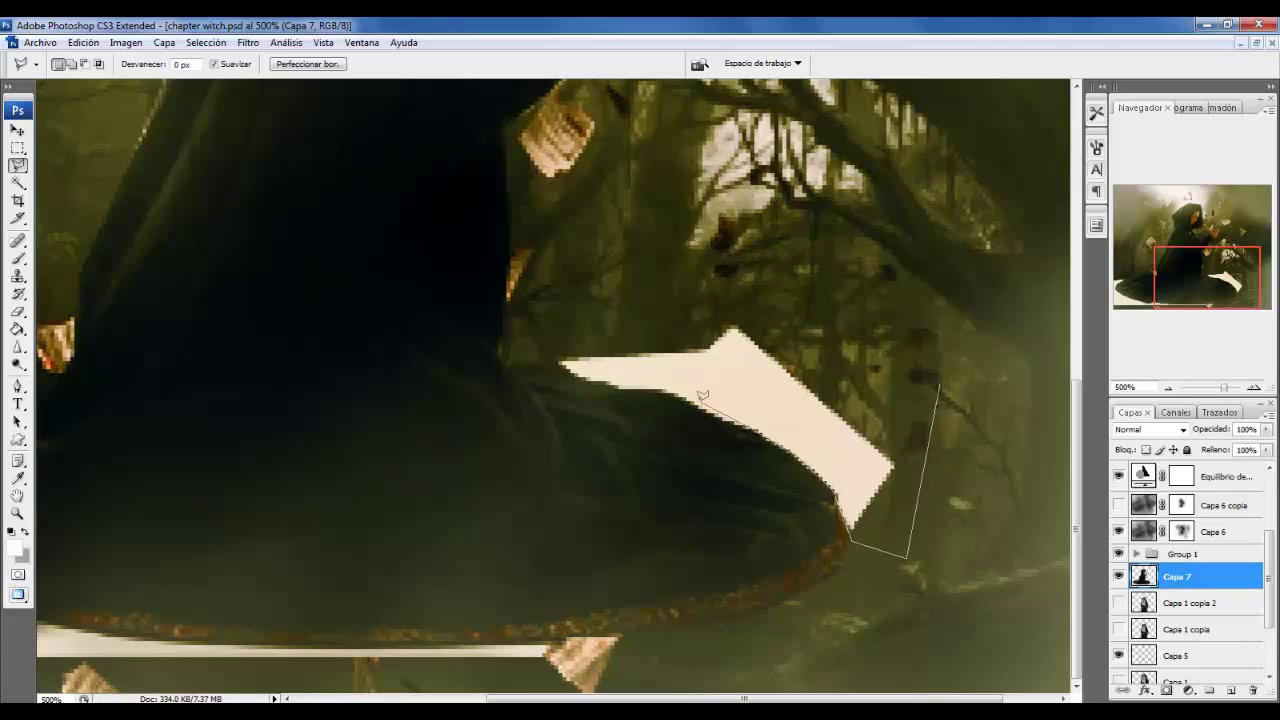
{"action": "left_click", "coordinate": [748, 425]}
{"action": "left_click", "coordinate": [768, 350]}
{"action": "double_click", "coordinate": [886, 288]}
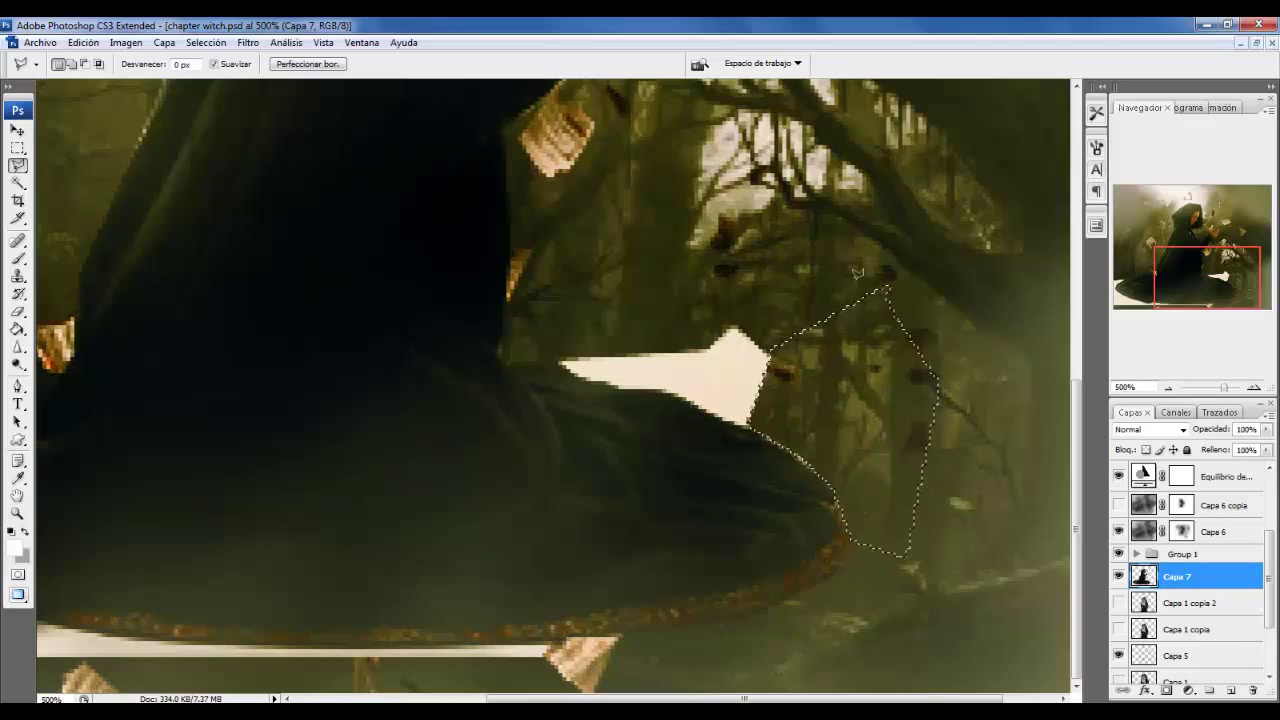
{"action": "left_click", "coordinate": [786, 250]}
{"action": "left_click", "coordinate": [828, 410]}
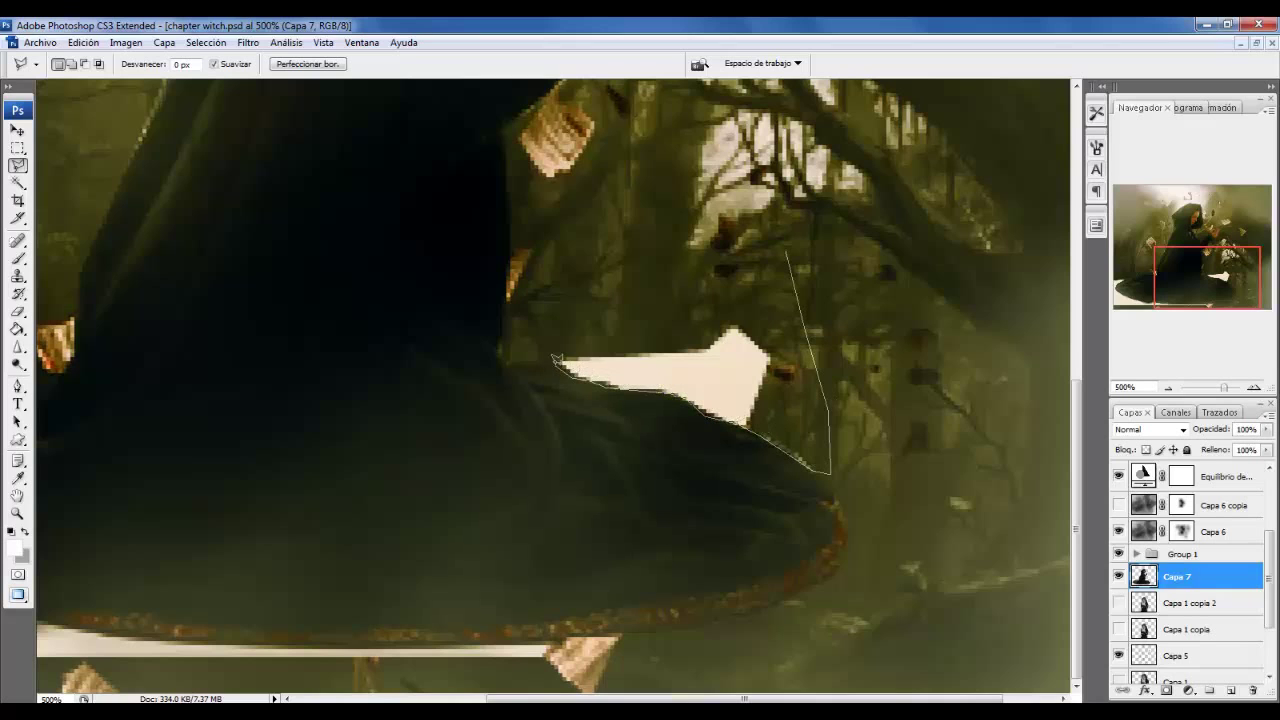
{"action": "left_click", "coordinate": [557, 288]}
{"action": "double_click", "coordinate": [686, 251]}
Shift the figure layer across the canvas and freehand-outline stray areas along the hem.
{"action": "key", "text": "v"}
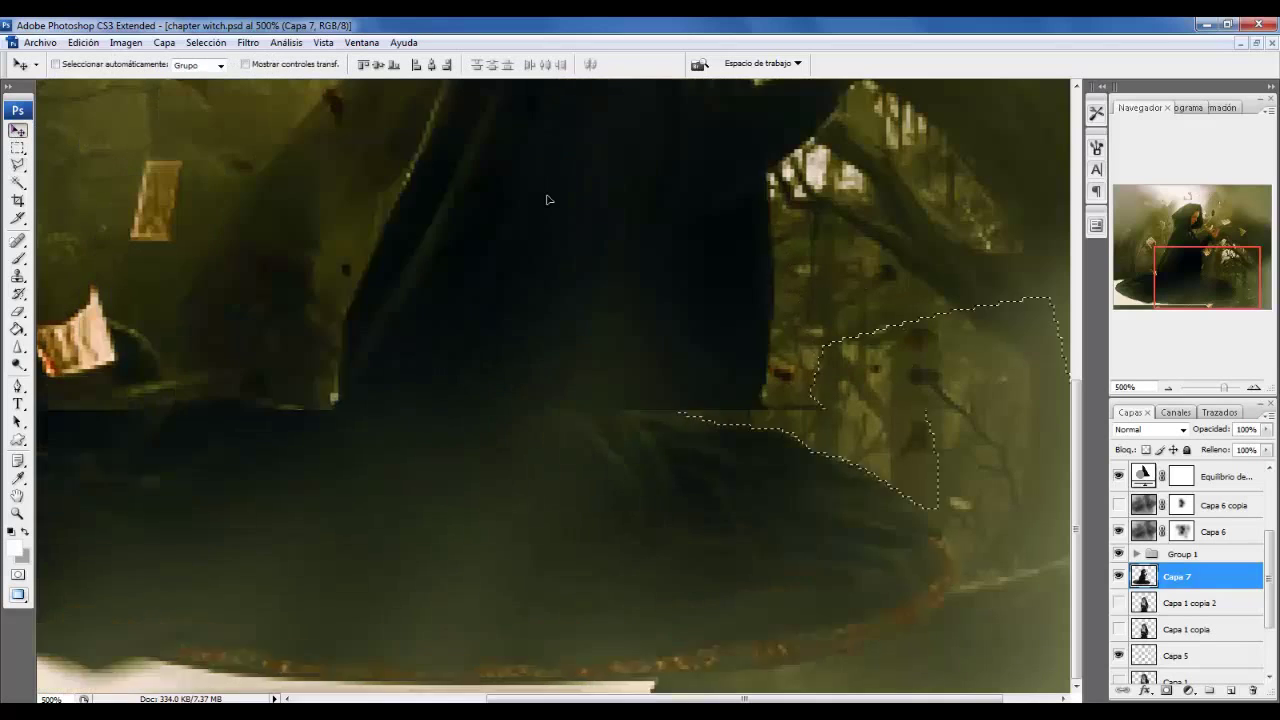
{"action": "left_click_drag", "start_coordinate": [547, 199], "coordinate": [653, 385]}
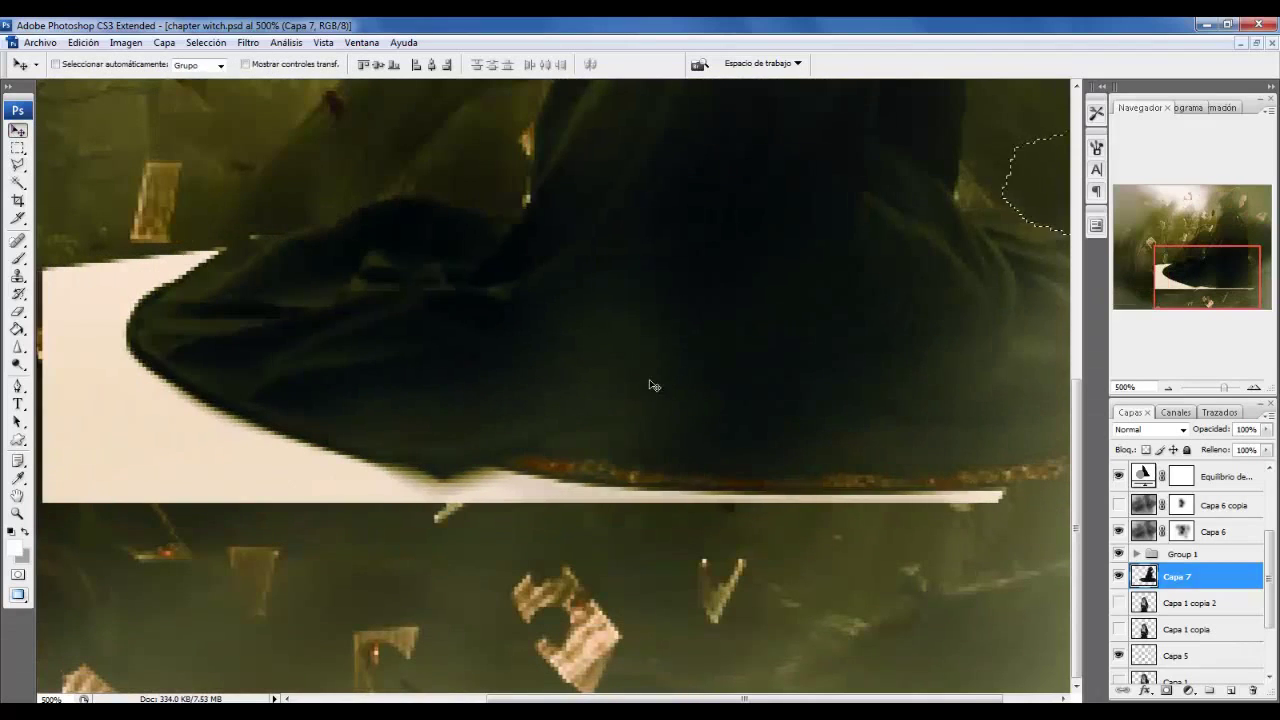
{"action": "key", "text": "l"}
{"action": "mouse_move", "coordinate": [403, 543]}
{"action": "left_mouse_down"}
{"action": "mouse_move", "coordinate": [612, 479]}
{"action": "mouse_move", "coordinate": [449, 643]}
{"action": "left_mouse_up"}
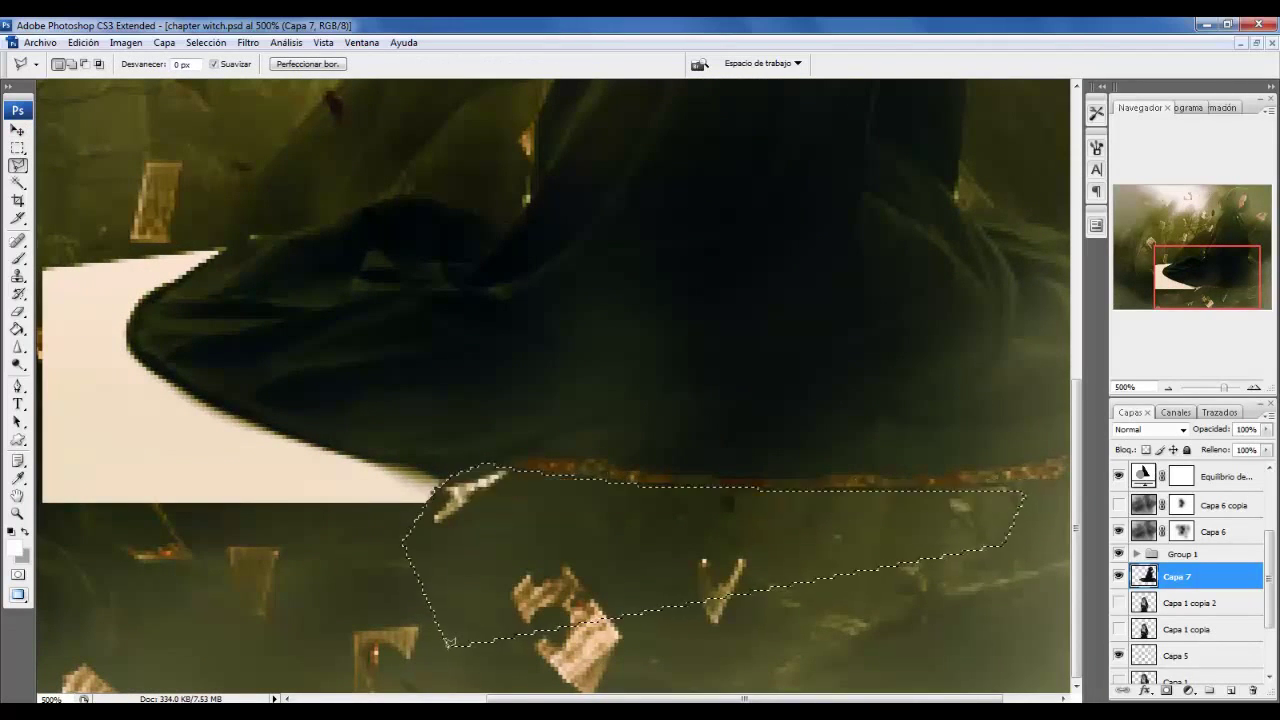
{"action": "left_click_drag", "start_coordinate": [471, 337], "coordinate": [658, 370]}
Outline the remaining white patch beside the cloak and view the image at 100%.
{"action": "mouse_move", "coordinate": [540, 612]}
{"action": "left_mouse_down"}
{"action": "mouse_move", "coordinate": [637, 512]}
{"action": "mouse_move", "coordinate": [445, 452]}
{"action": "mouse_move", "coordinate": [369, 404]}
{"action": "mouse_move", "coordinate": [200, 634]}
{"action": "mouse_move", "coordinate": [540, 612]}
{"action": "left_mouse_up"}
{"action": "left_click_drag", "start_coordinate": [168, 332], "coordinate": [270, 537]}
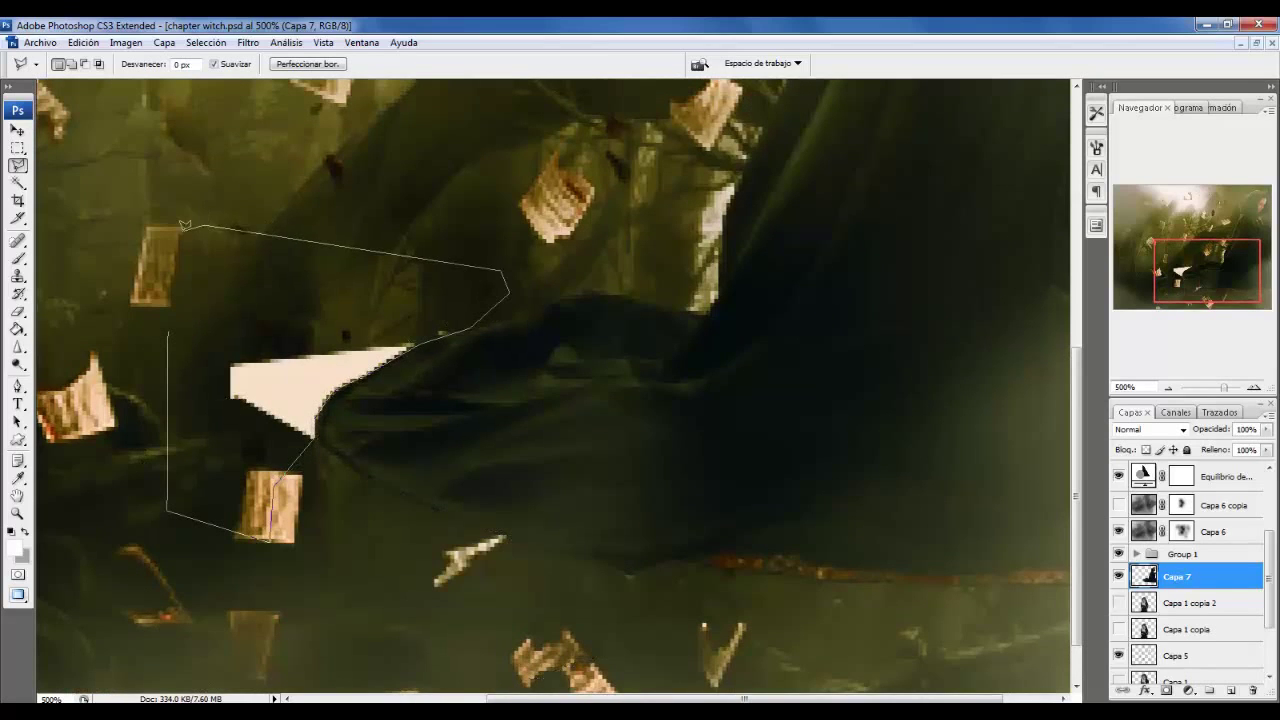
{"action": "left_click_drag", "start_coordinate": [451, 327], "coordinate": [186, 234]}
{"action": "key", "text": "ctrl+alt+0"}
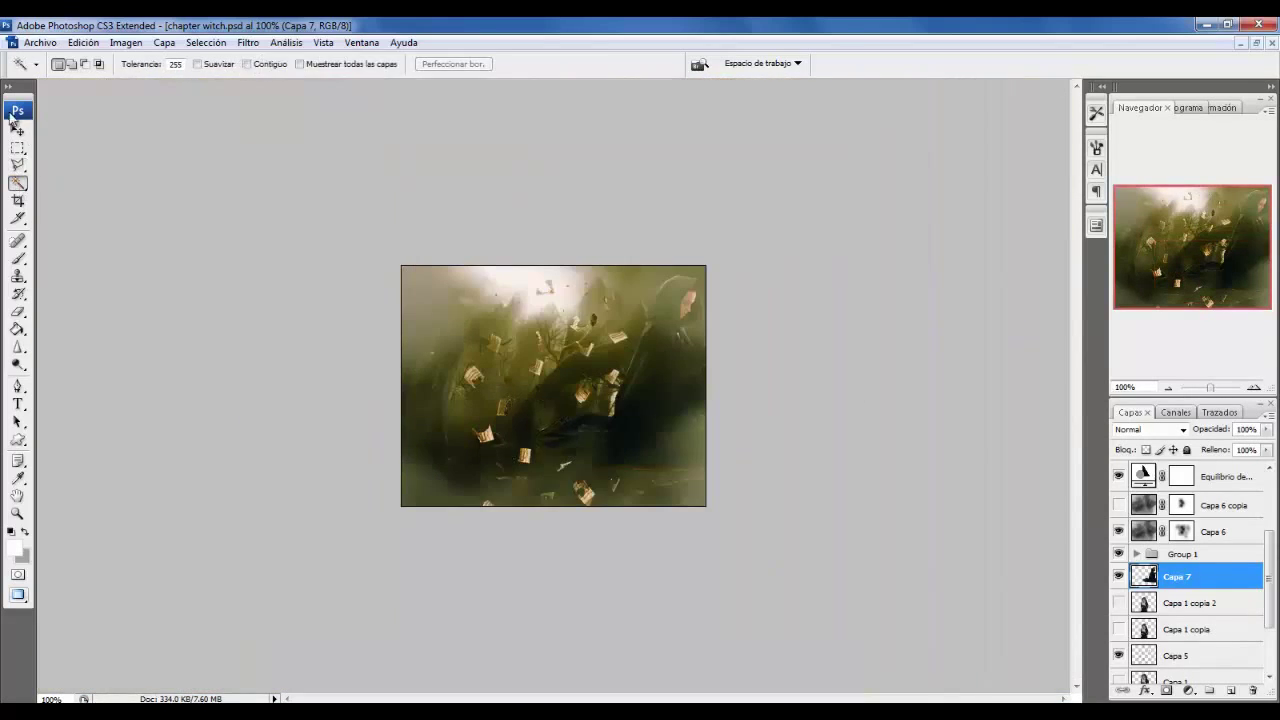
Move the kneeling figure to the canvas centre and duplicate Capa 7 as Capa 7 copia.
{"action": "left_click", "coordinate": [17, 130]}
{"action": "left_click_drag", "start_coordinate": [661, 444], "coordinate": [571, 514]}
{"action": "right_click", "coordinate": [1220, 585]}
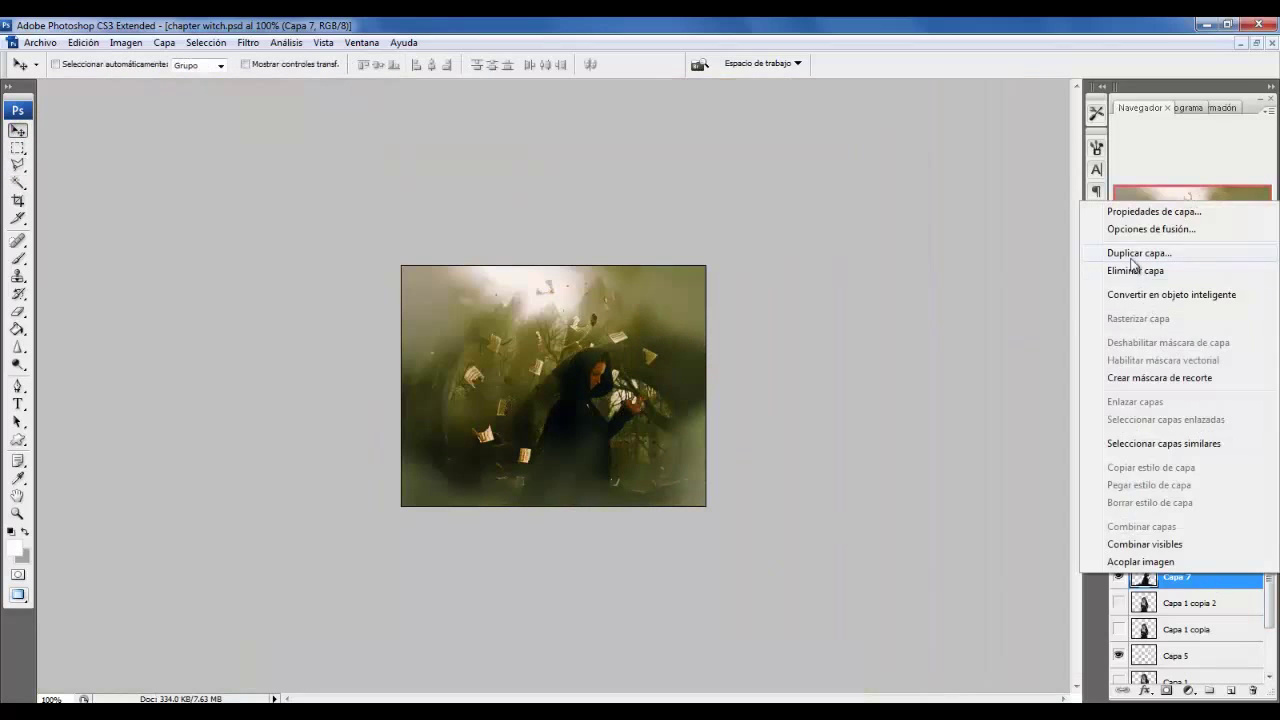
{"action": "left_click", "coordinate": [1135, 255]}
{"action": "key", "text": "Return"}
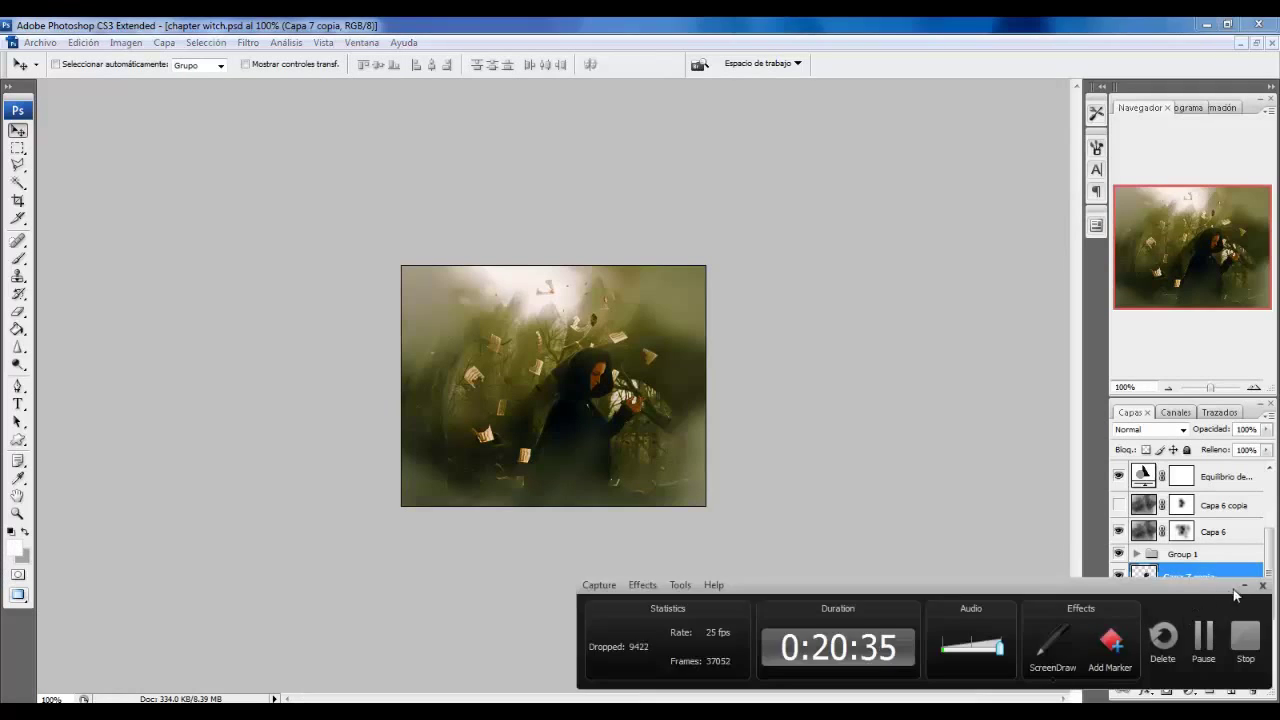
Scale the copy to 73.5%, shift it left, and bring up the models 3 Open dialog.
{"action": "key", "text": "ctrl+t"}
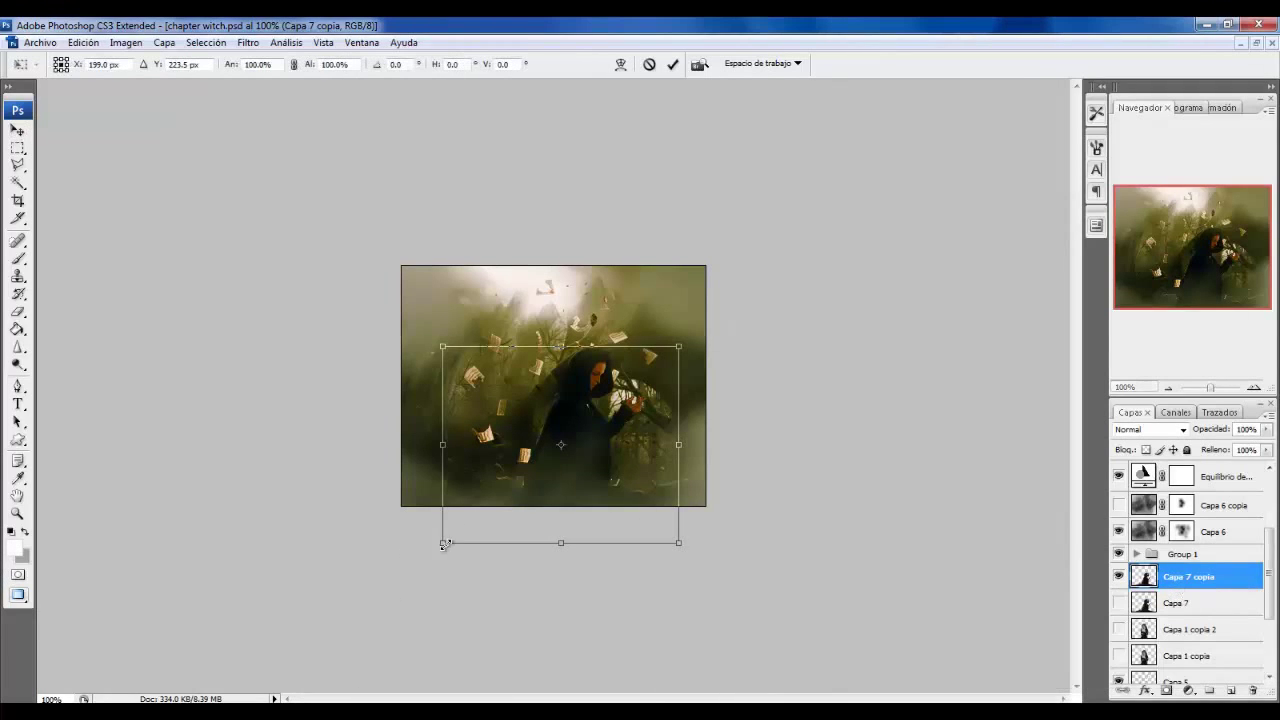
{"action": "left_click_drag", "start_coordinate": [444, 543], "coordinate": [505, 491]}
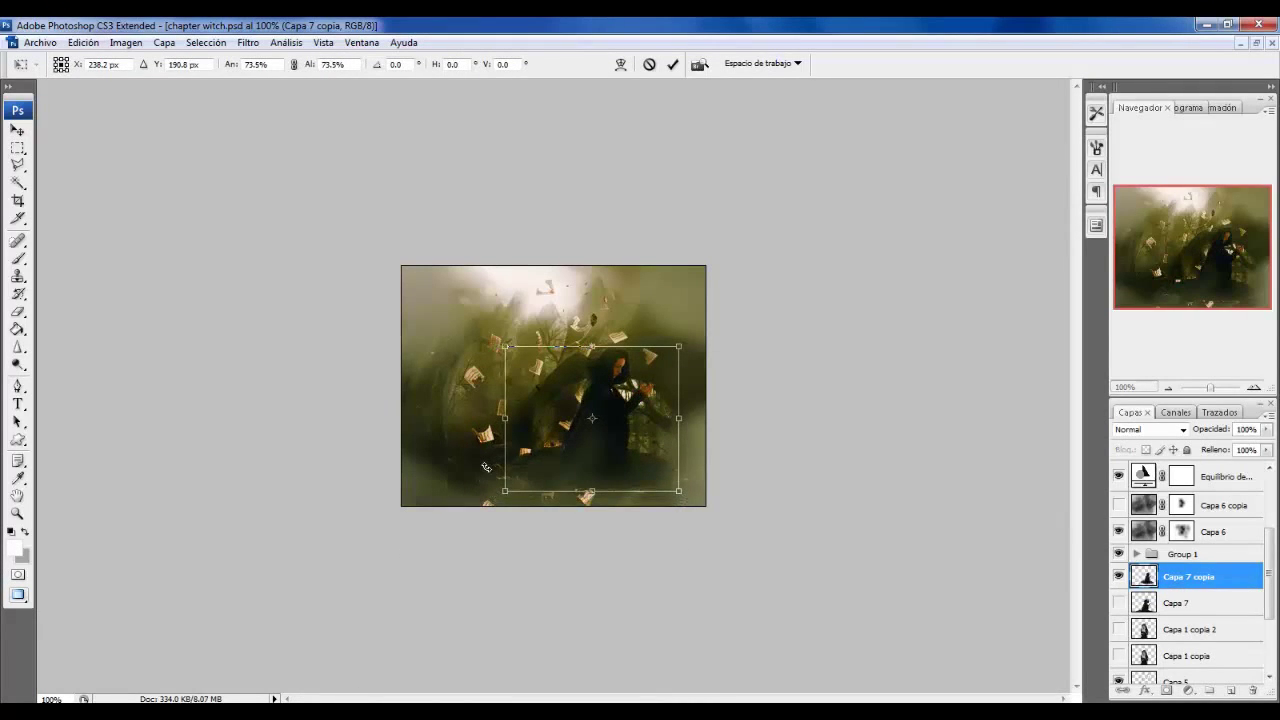
{"action": "key", "text": "Return"}
{"action": "left_click_drag", "start_coordinate": [633, 434], "coordinate": [592, 458]}
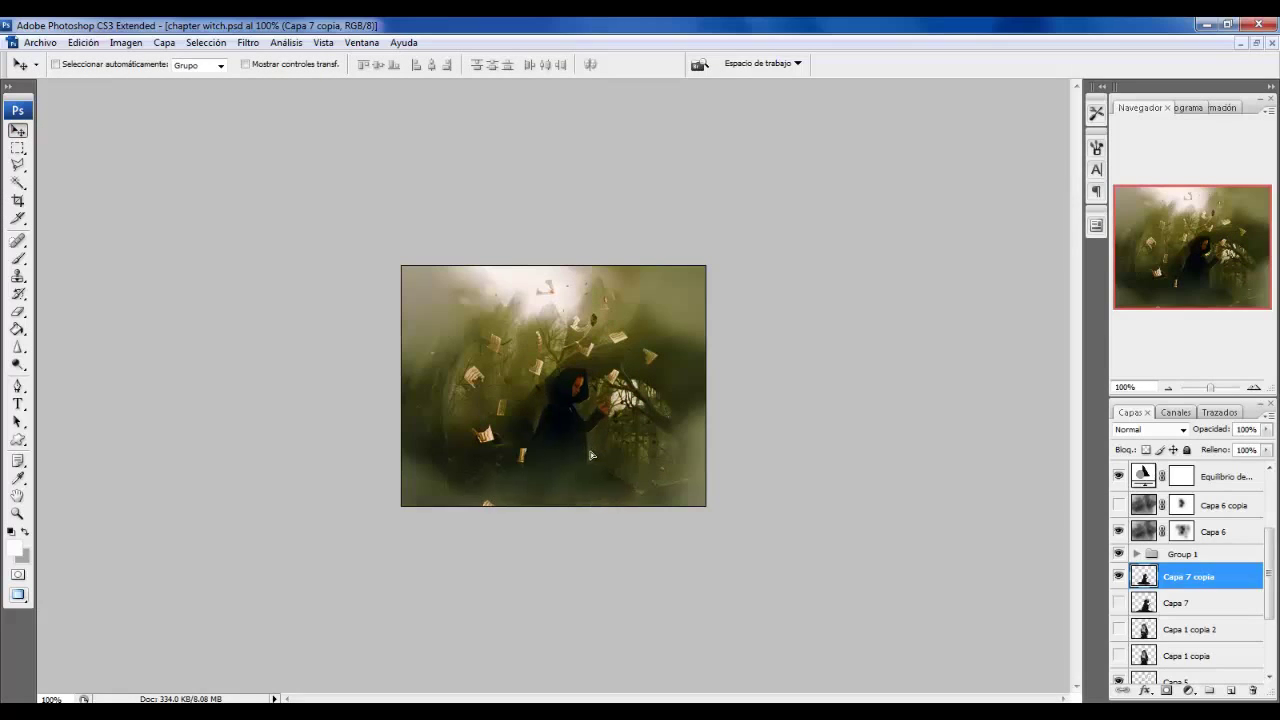
{"action": "key", "text": "ctrl+o"}
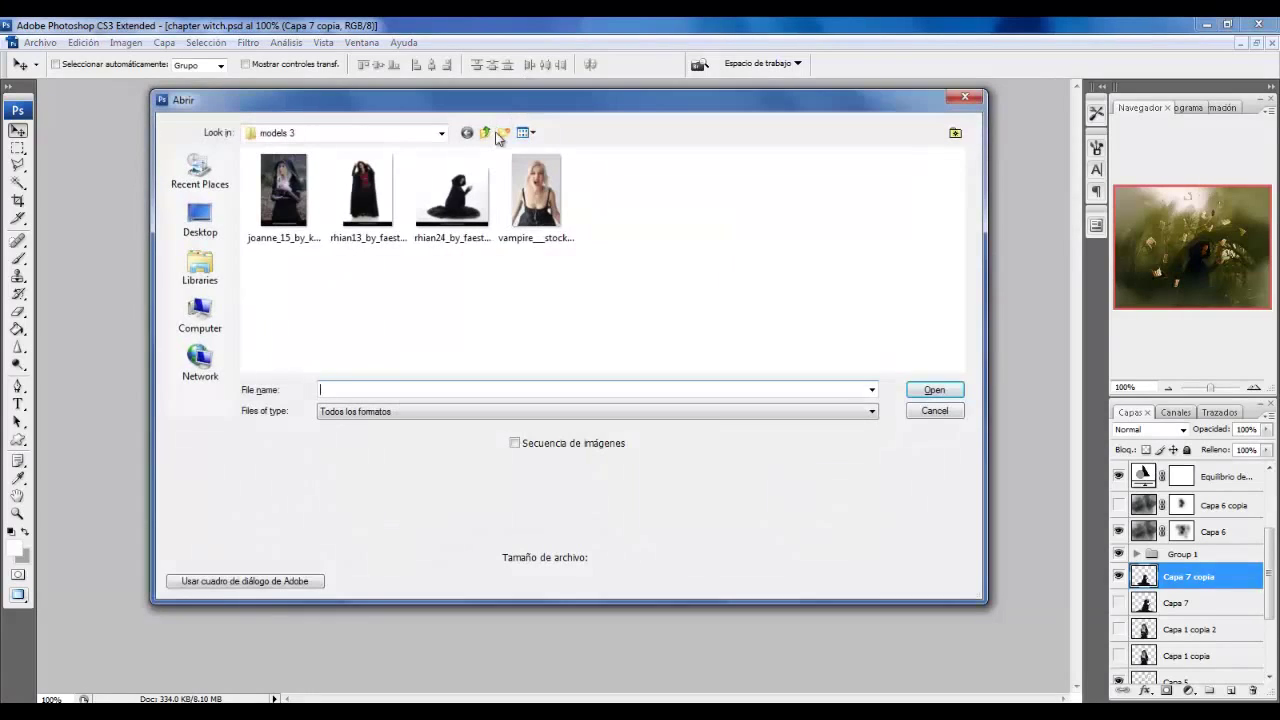
Open the rhian13 photo and marquee-select and copy the standing cloaked woman.
{"action": "double_click", "coordinate": [360, 172]}
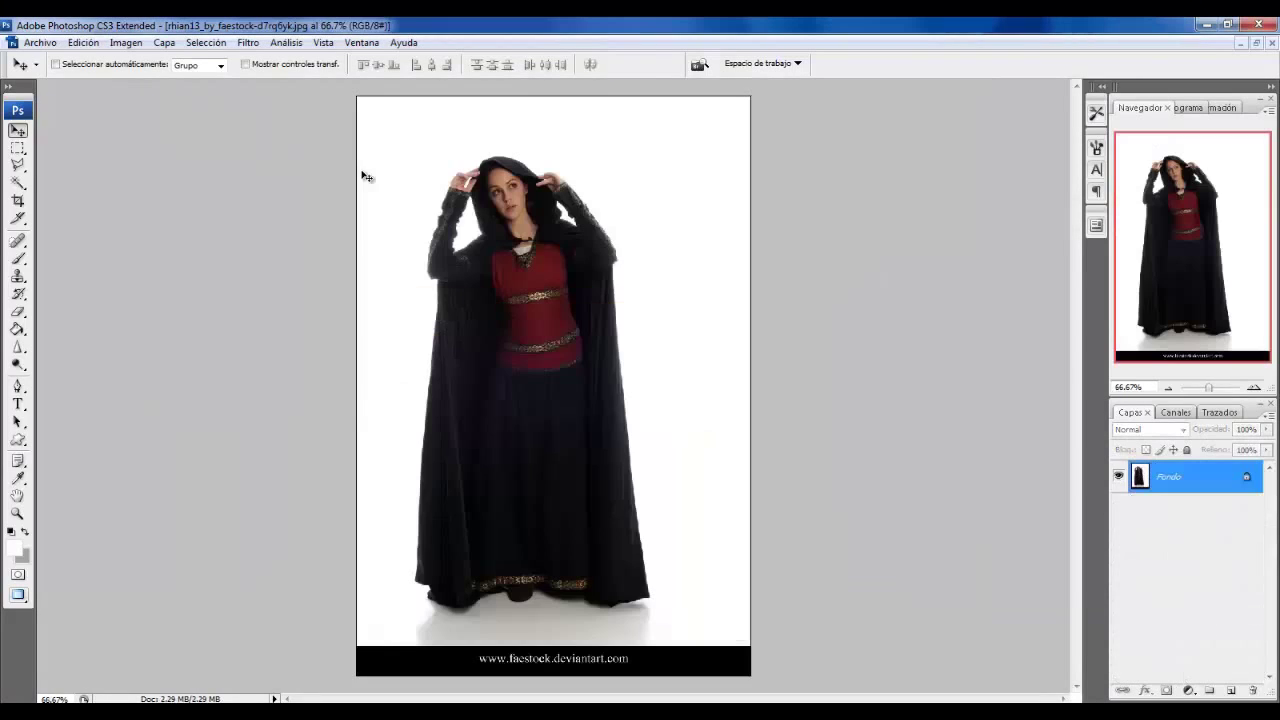
{"action": "key", "text": "m"}
{"action": "left_click_drag", "start_coordinate": [391, 140], "coordinate": [680, 610]}
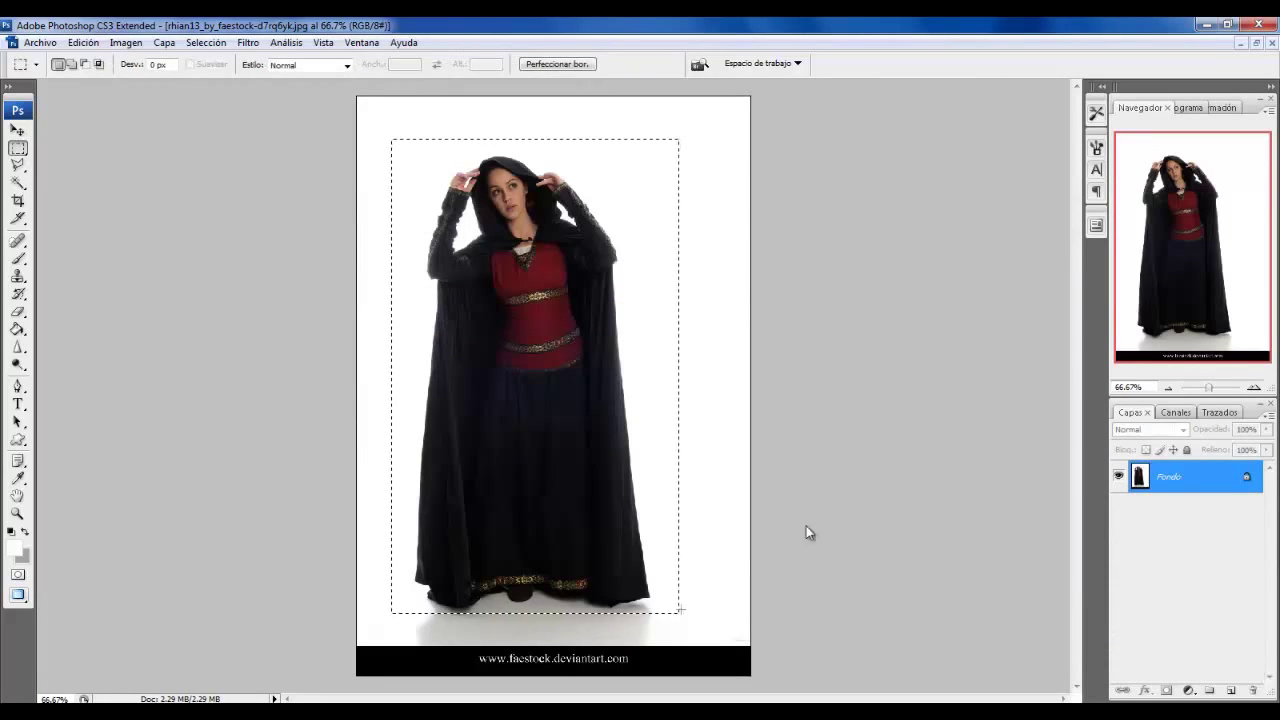
{"action": "key", "text": "ctrl+Tab"}
Paste her into the witch composite as Capa 8, scaled down on the left side.
{"action": "scroll", "coordinate": [1178, 662], "scroll_direction": "down", "scroll_amount": 3}
{"action": "left_click", "coordinate": [1178, 662]}
{"action": "scroll", "coordinate": [1178, 662], "scroll_direction": "down", "scroll_amount": 2}
{"action": "key", "text": "ctrl+v"}
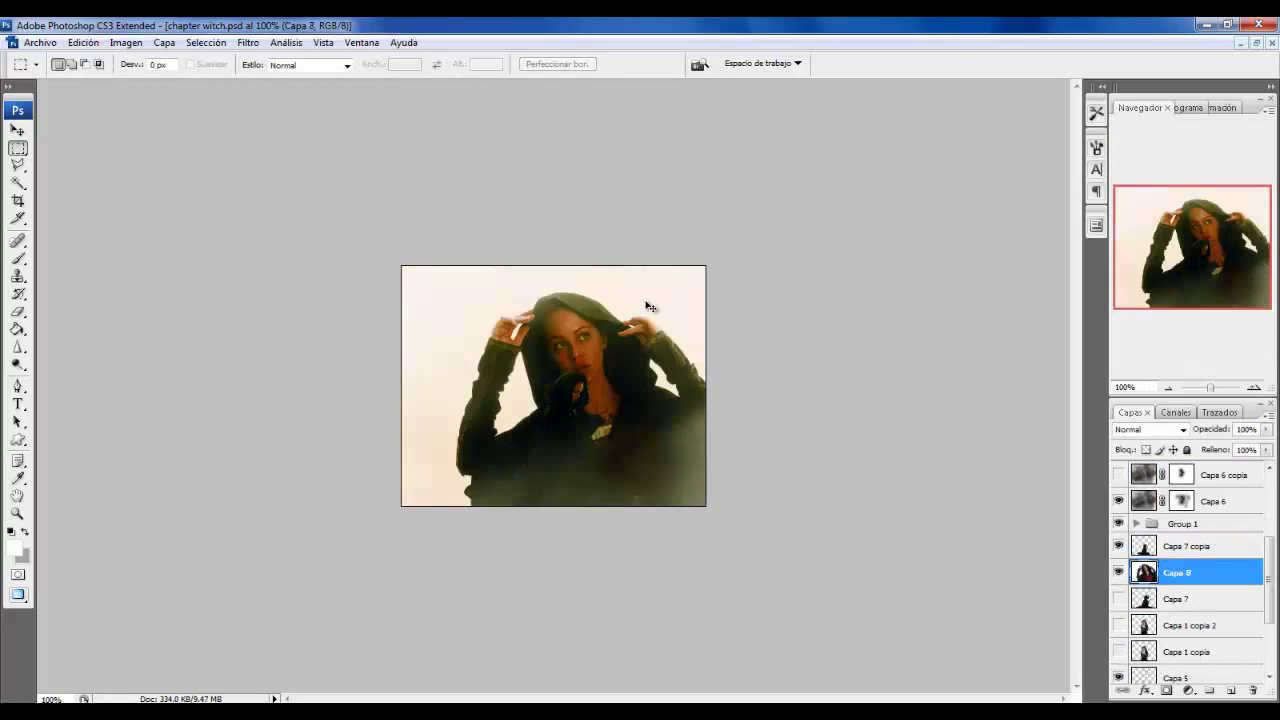
{"action": "key", "text": "ctrl+minus"}
{"action": "key", "text": "ctrl+minus"}
{"action": "key", "text": "ctrl+minus"}
{"action": "key", "text": "ctrl+t"}
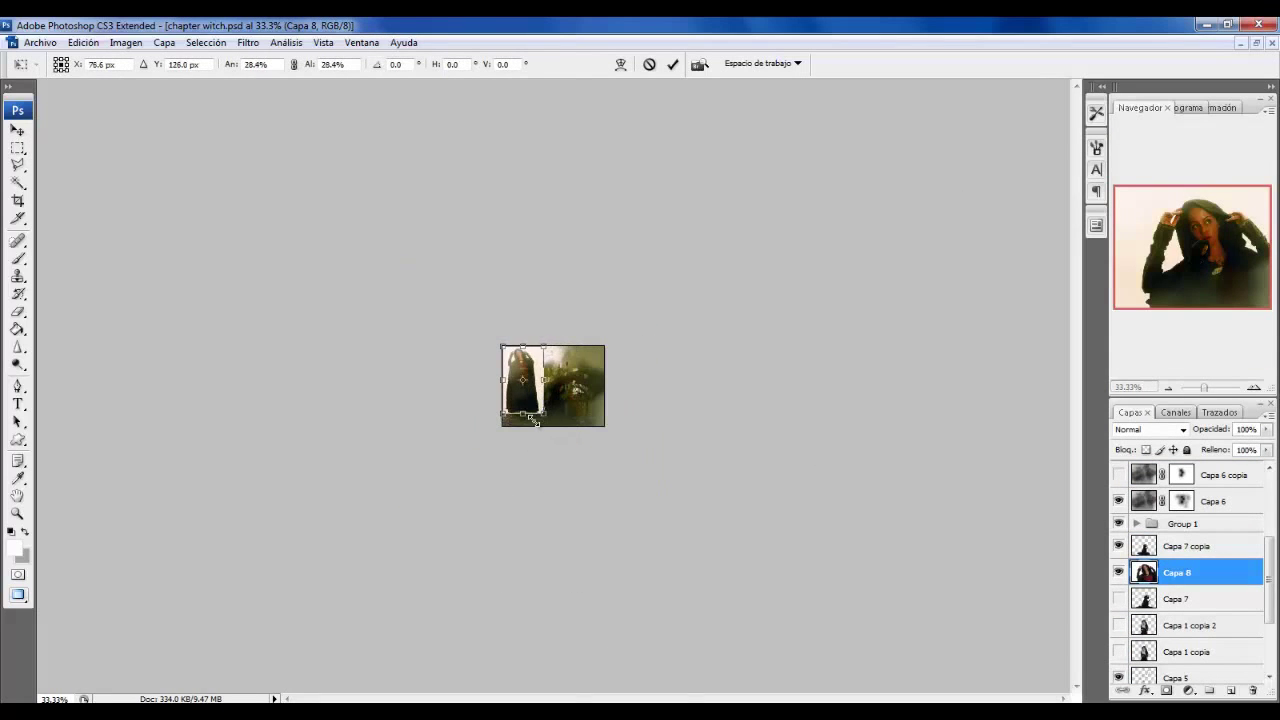
{"action": "left_click_drag", "start_coordinate": [640, 597], "coordinate": [537, 402]}
{"action": "key", "text": "Return"}
{"action": "key", "text": "ctrl+plus"}
{"action": "key", "text": "ctrl+plus"}
{"action": "key", "text": "ctrl+plus"}
{"action": "key", "text": "ctrl+plus"}
Delete the white backdrop to the right of the standing woman with the Polygonal Lasso.
{"action": "key", "text": "l"}
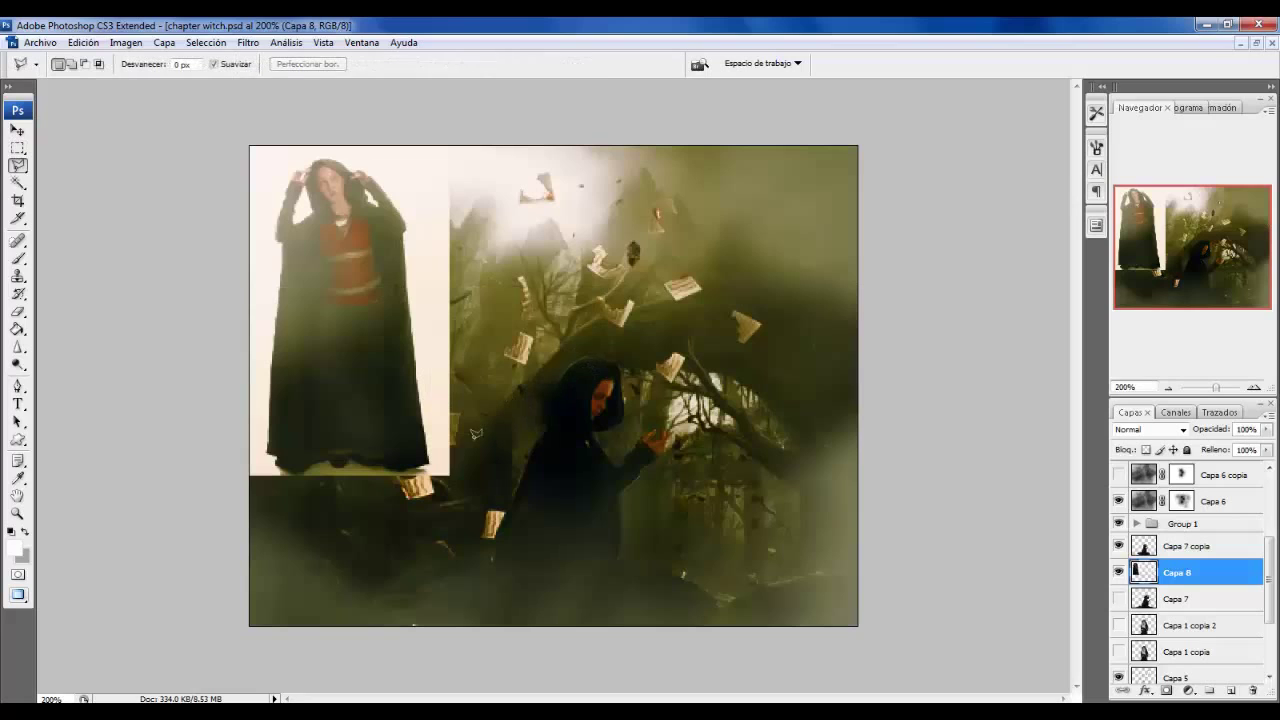
{"action": "left_click", "coordinate": [426, 458]}
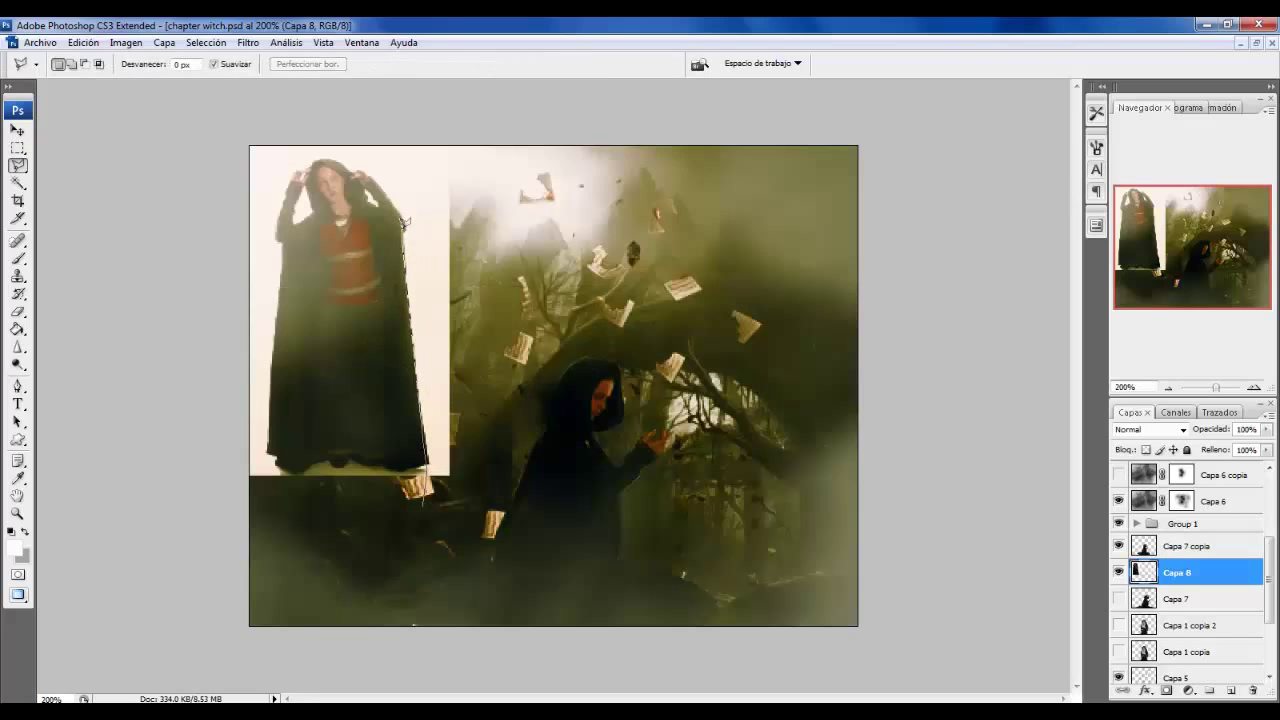
{"action": "left_click", "coordinate": [403, 228]}
{"action": "left_click", "coordinate": [540, 162]}
{"action": "left_click", "coordinate": [568, 240]}
{"action": "left_click", "coordinate": [540, 435]}
{"action": "left_click", "coordinate": [455, 560]}
{"action": "double_click", "coordinate": [400, 561]}
{"action": "key", "text": "Delete"}
{"action": "key", "text": "ctrl+d"}
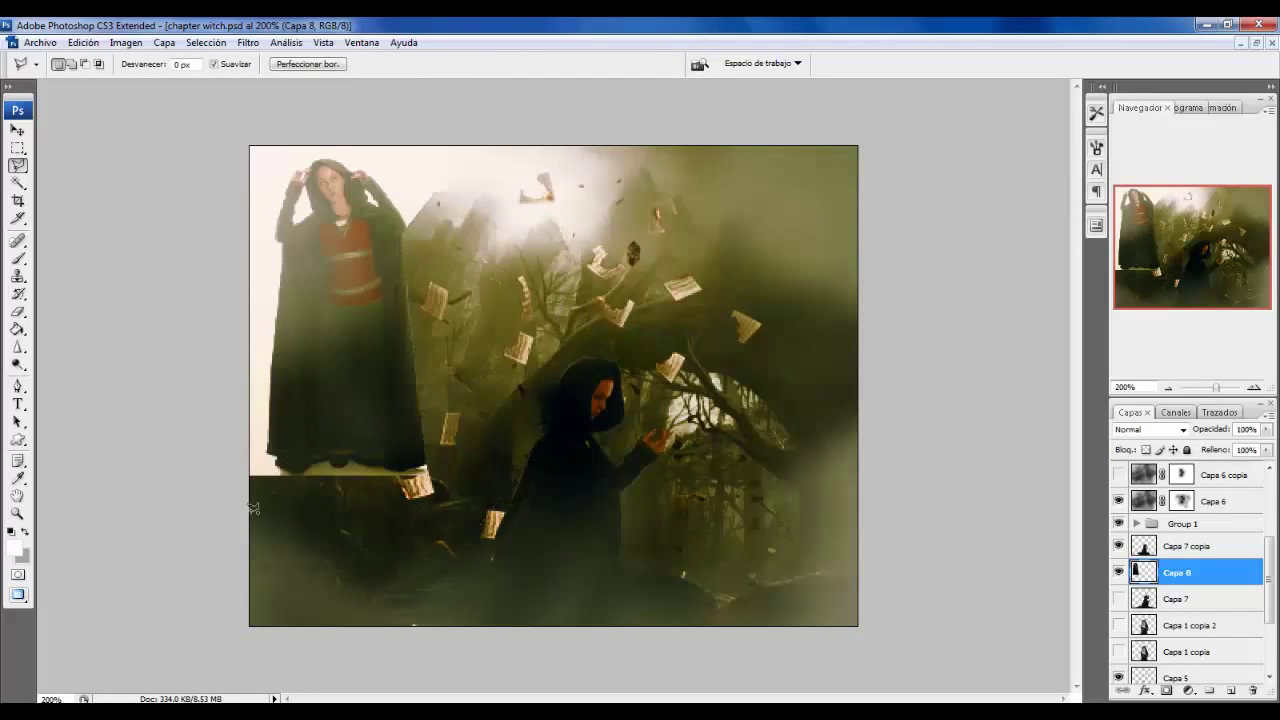
Outline the backdrop along the cloak's left edge and delete the light strip below it.
{"action": "left_click", "coordinate": [269, 451]}
{"action": "left_click", "coordinate": [287, 237]}
{"action": "left_click", "coordinate": [163, 286]}
{"action": "double_click", "coordinate": [194, 577]}
{"action": "key", "text": "ctrl+plus"}
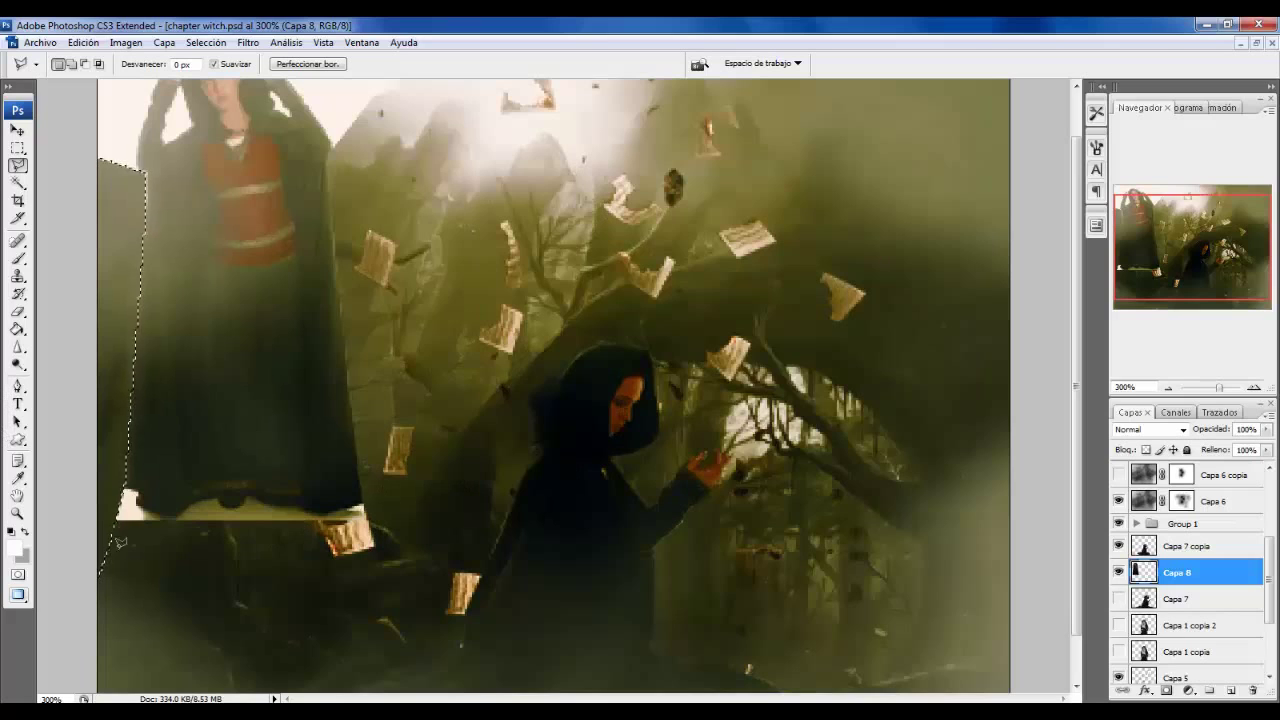
{"action": "left_click", "coordinate": [64, 549]}
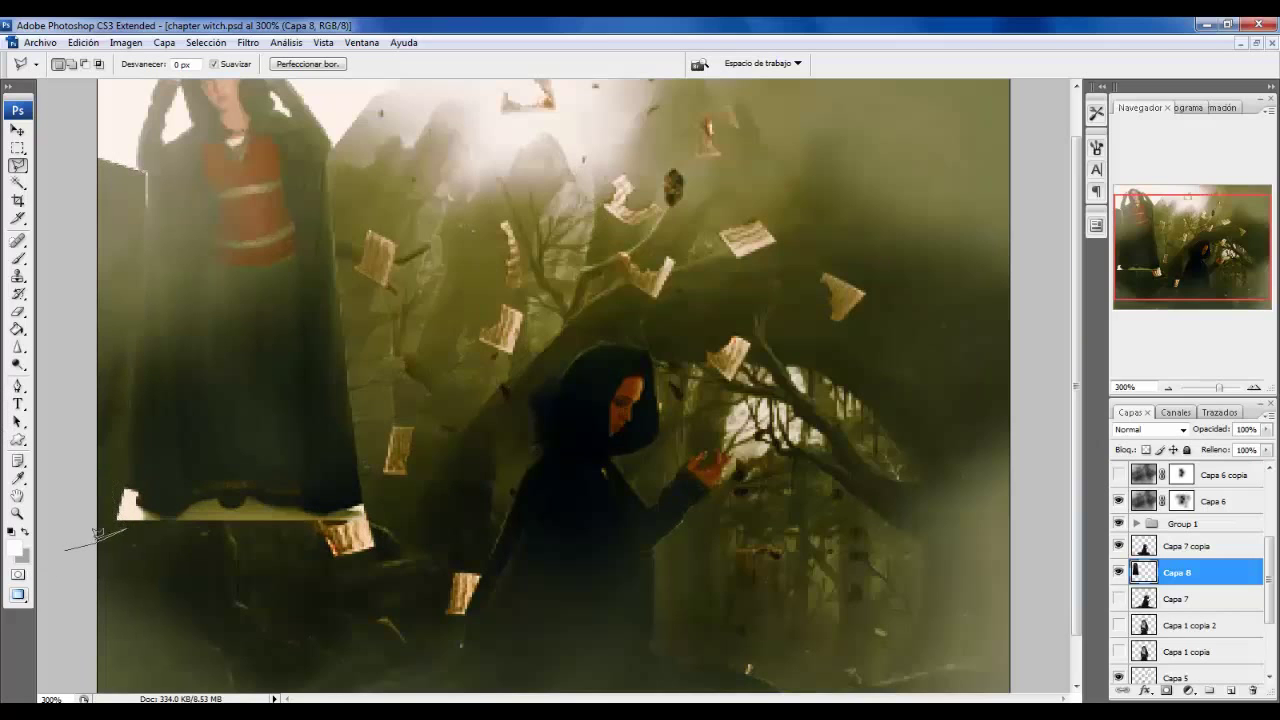
{"action": "left_click", "coordinate": [97, 479]}
{"action": "double_click", "coordinate": [224, 500]}
{"action": "key", "text": "Delete"}
{"action": "key", "text": "ctrl+d"}
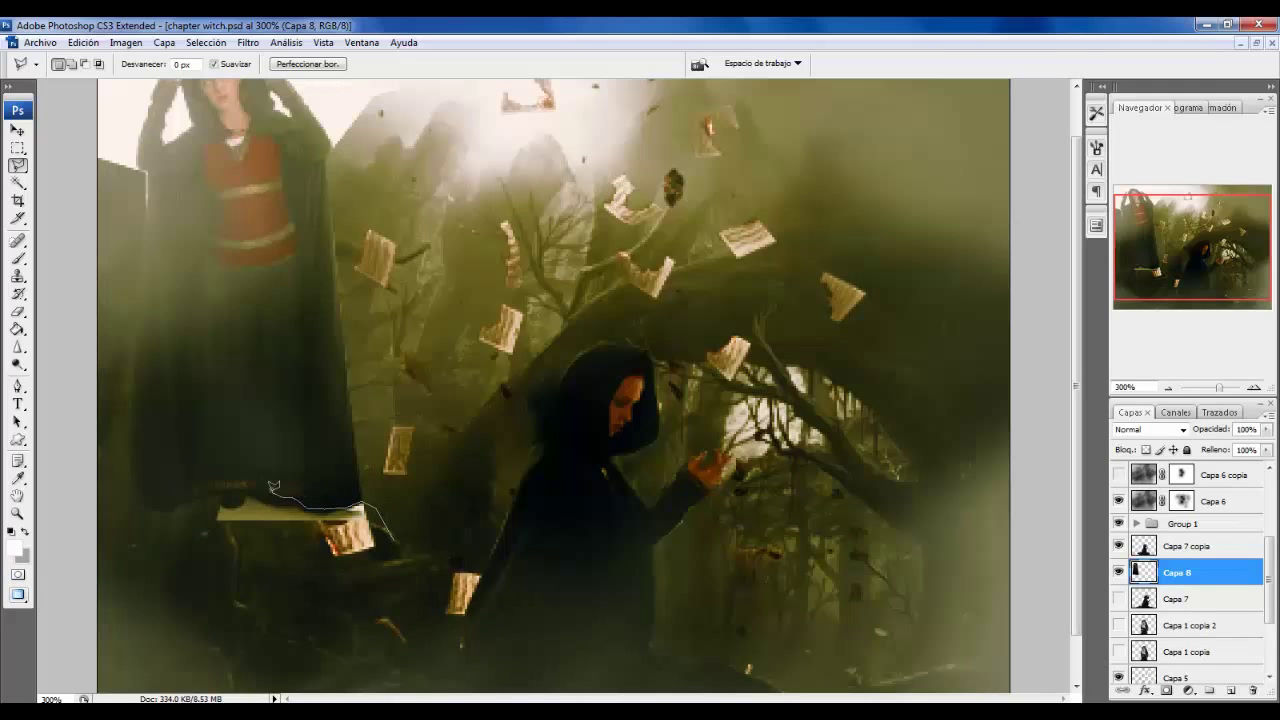
Delete the remaining light strip and a stray area near the hooded figure copy's cloak bottom.
{"action": "double_click", "coordinate": [163, 541]}
{"action": "key", "text": "Delete"}
{"action": "left_click", "coordinate": [452, 518]}
{"action": "left_click", "coordinate": [440, 590]}
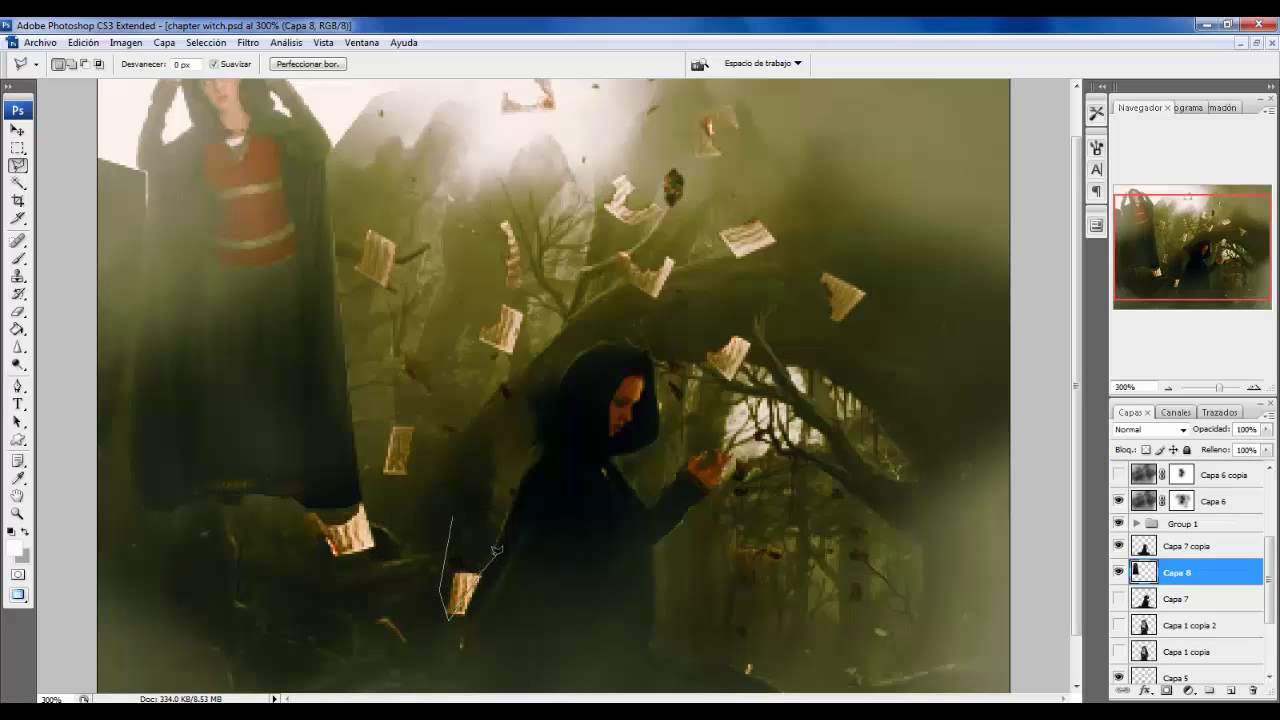
{"action": "double_click", "coordinate": [510, 508]}
{"action": "left_click", "coordinate": [1175, 546]}
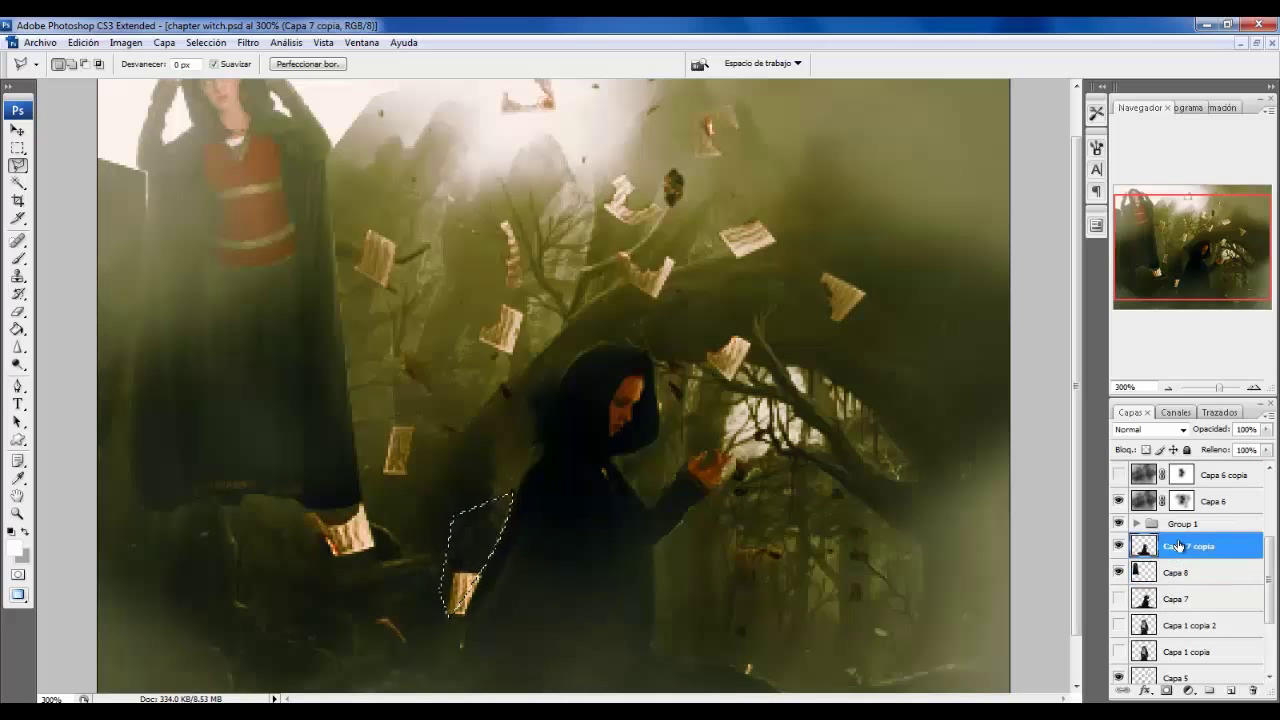
{"action": "key", "text": "Delete"}
{"action": "key", "text": "ctrl+d"}
Outline another area near the cloak, then move the standing woman down and right.
{"action": "left_click", "coordinate": [740, 502]}
{"action": "double_click", "coordinate": [735, 540]}
{"action": "left_click", "coordinate": [1175, 572]}
{"action": "key", "text": "ctrl+d"}
{"action": "key", "text": "v"}
{"action": "left_click_drag", "start_coordinate": [239, 381], "coordinate": [366, 466]}
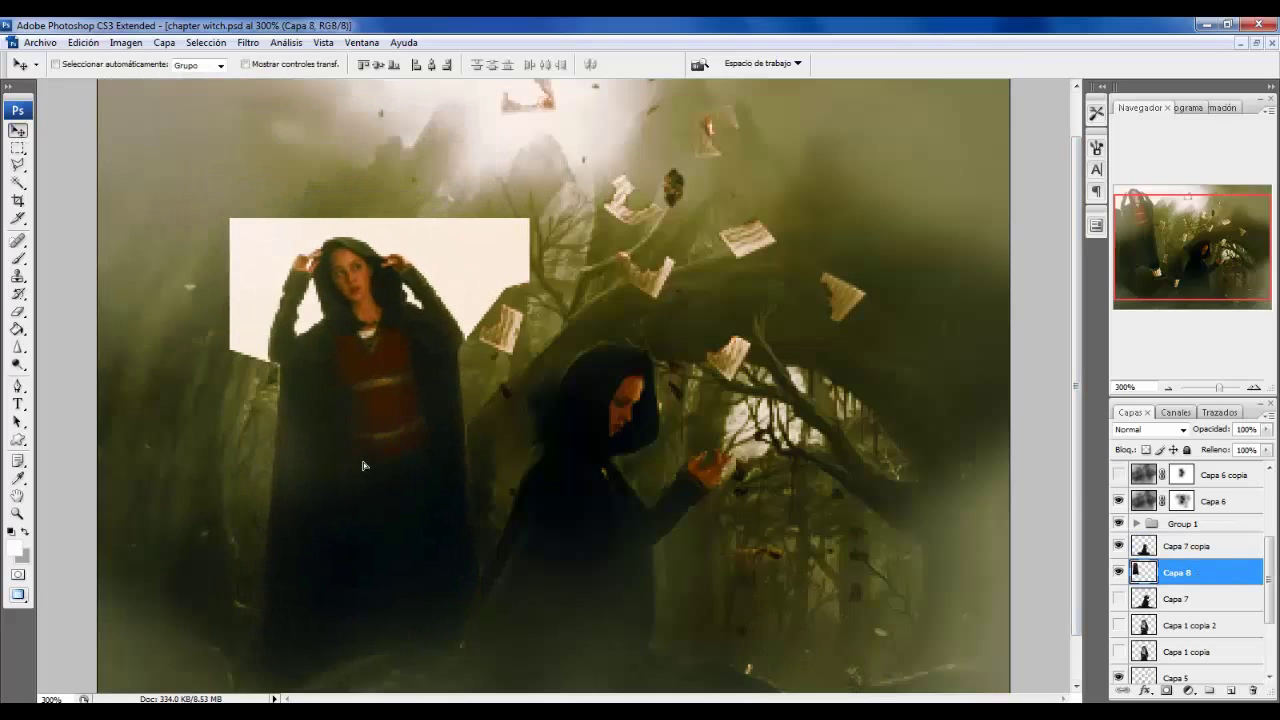
{"action": "key", "text": "ctrl+plus"}
{"action": "key", "text": "l"}
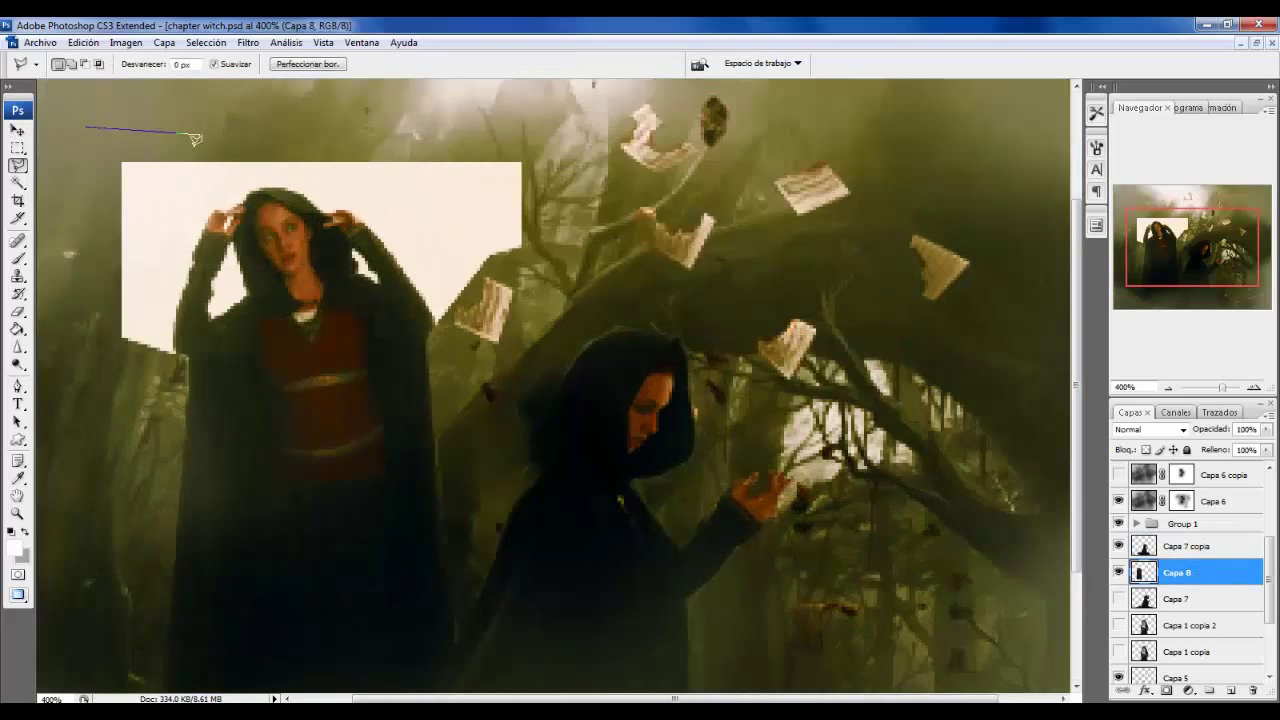
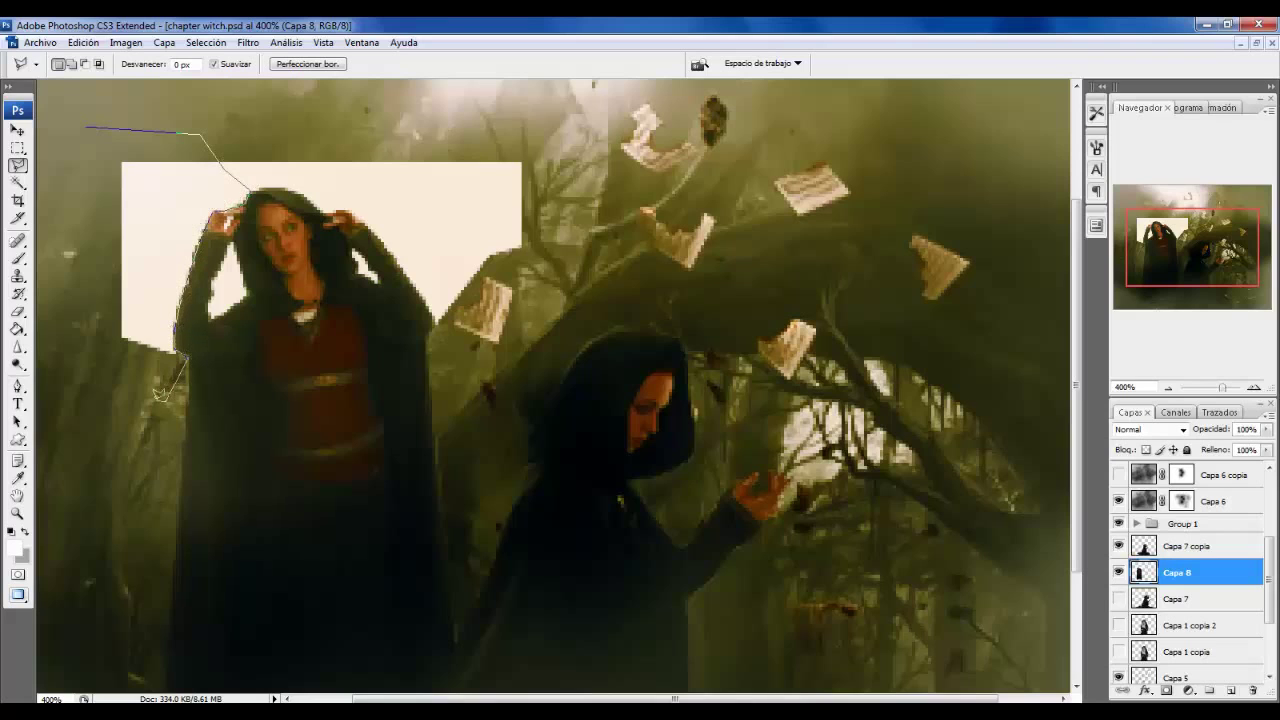
Outline and delete the white patch above the witch's head and shoulder on Capa 8.
{"action": "scroll", "coordinate": [160, 395], "scroll_direction": "left", "scroll_amount": 1}
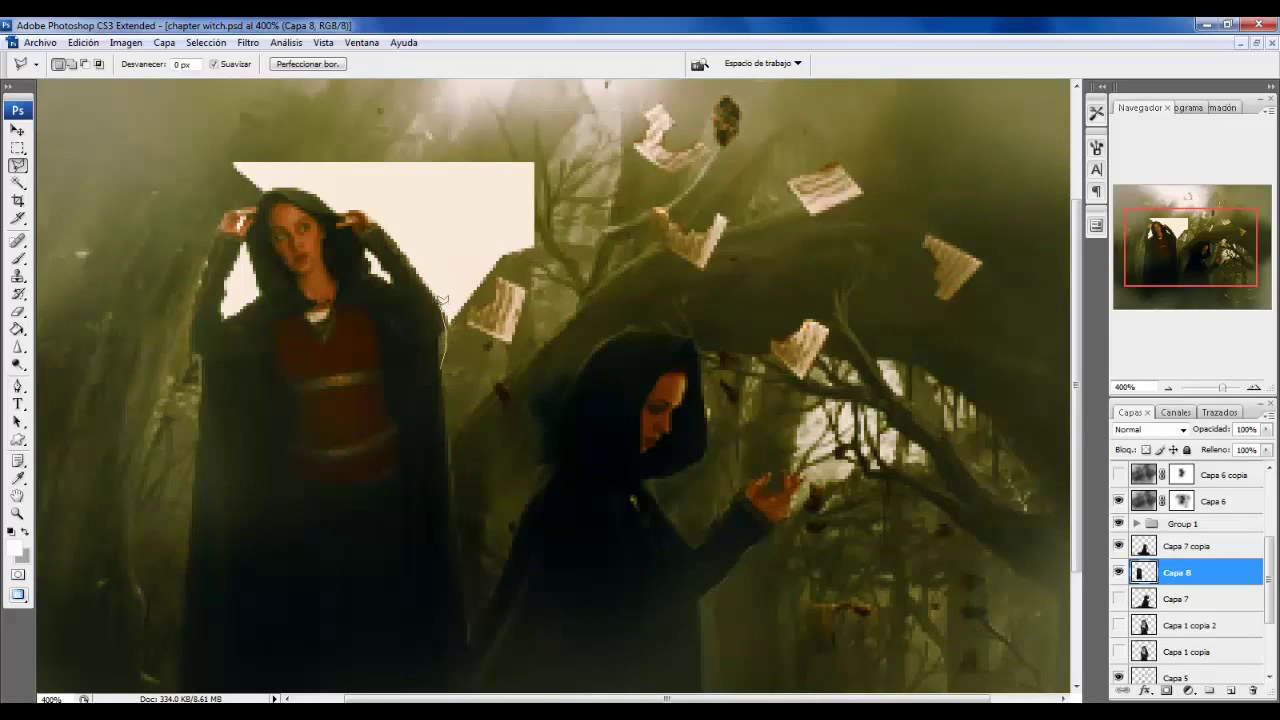
{"action": "left_click", "coordinate": [443, 302]}
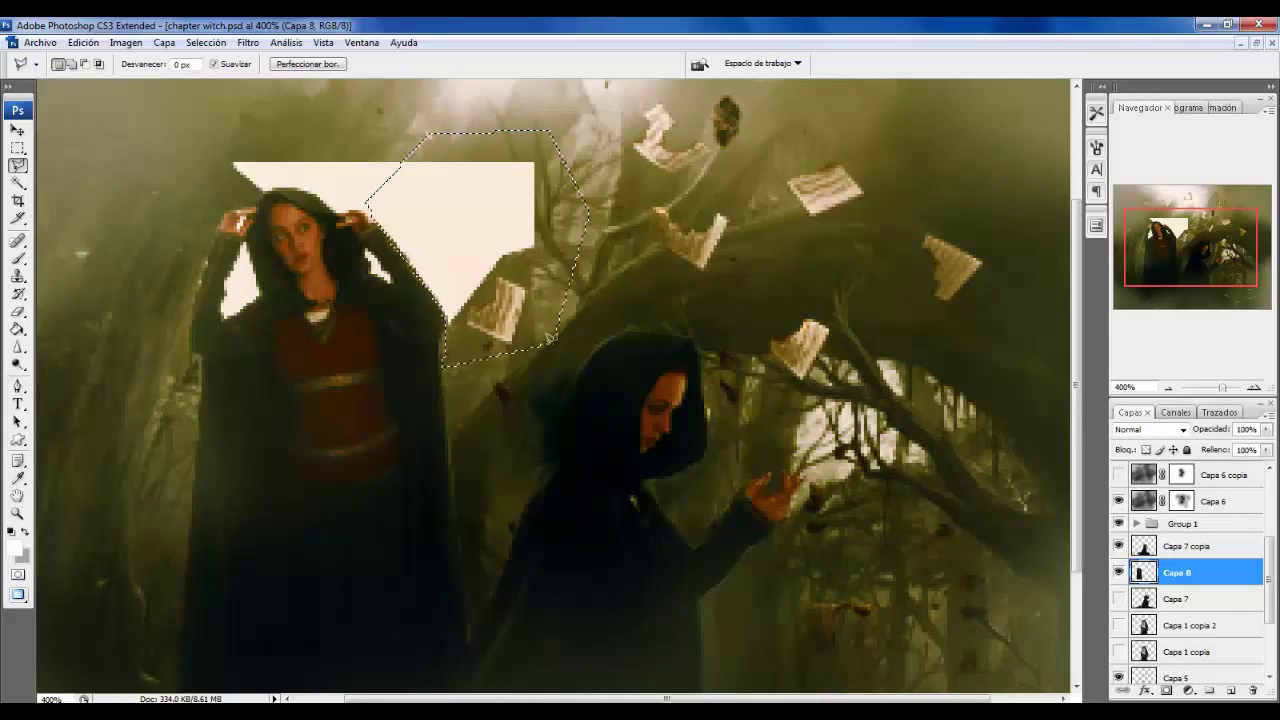
{"action": "scroll", "coordinate": [420, 140], "scroll_direction": "up", "scroll_amount": 1}
{"action": "left_click", "coordinate": [461, 185]}
{"action": "left_click", "coordinate": [456, 230]}
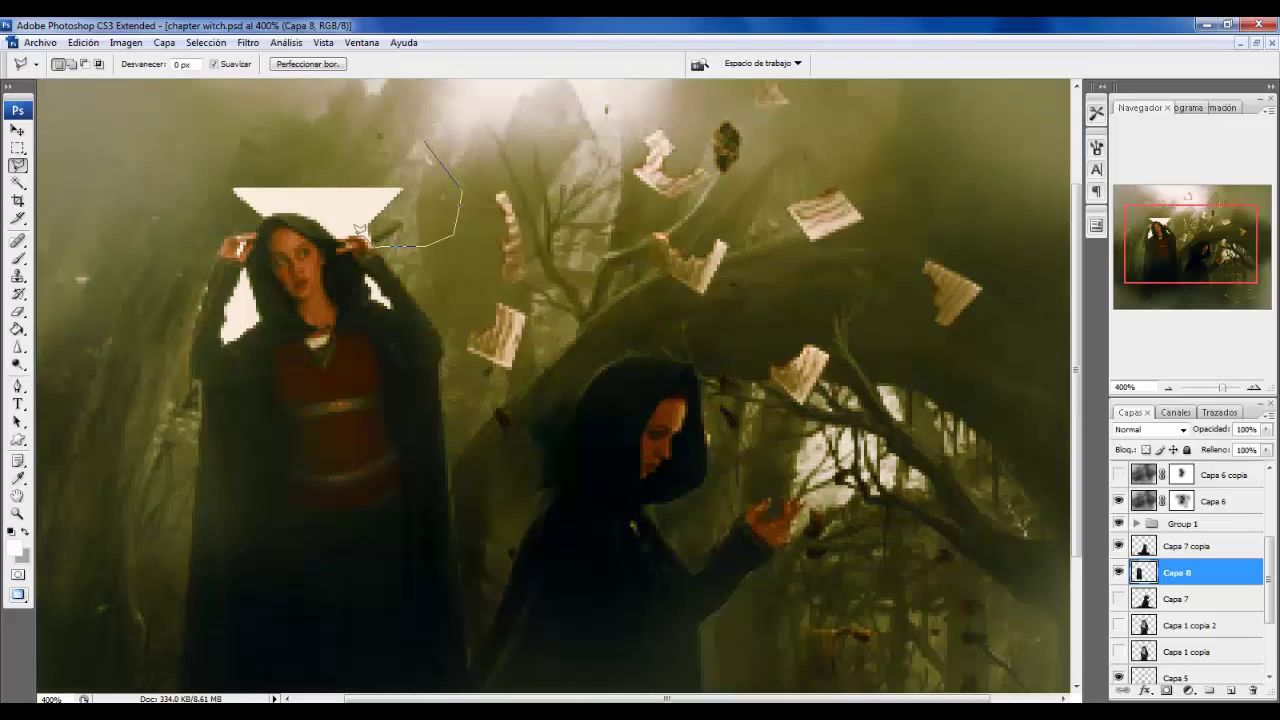
{"action": "left_click", "coordinate": [243, 140]}
{"action": "key", "text": "Return"}
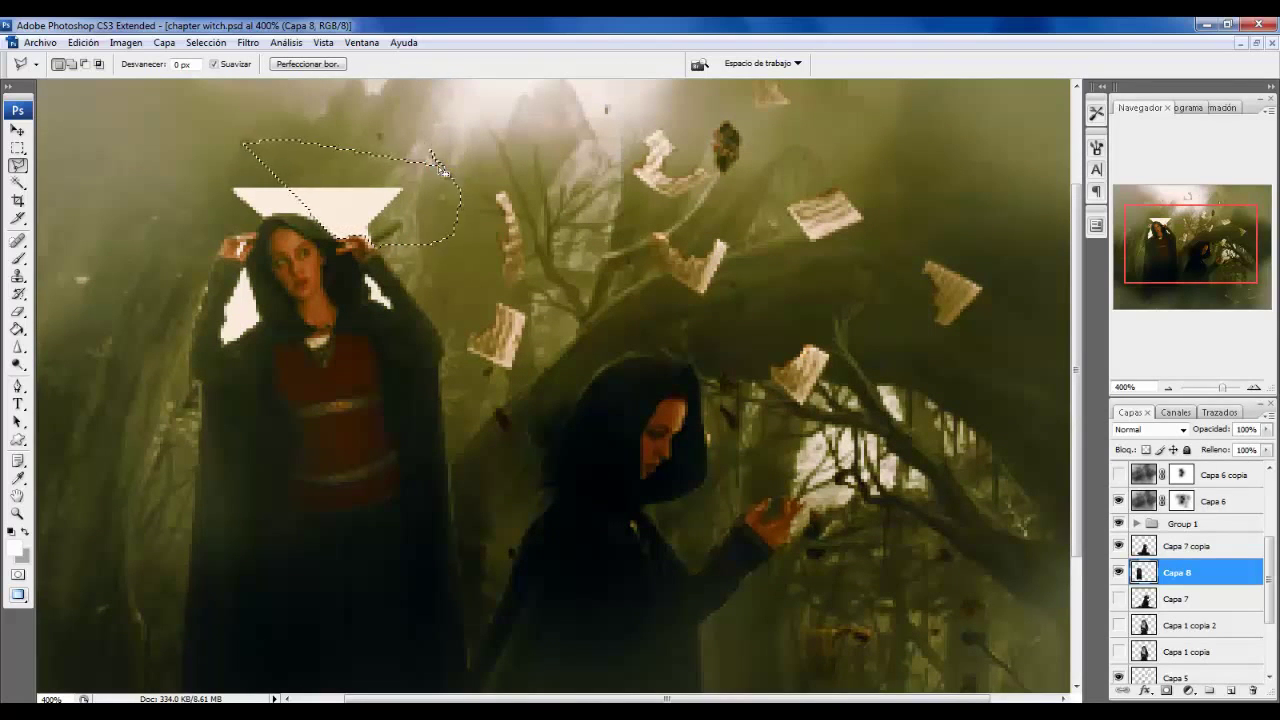
{"action": "key", "text": "Delete"}
Delete the white leftovers beside the cloak, deselect, and zoom back out to 100%.
{"action": "left_click", "coordinate": [203, 157]}
{"action": "left_click", "coordinate": [270, 147]}
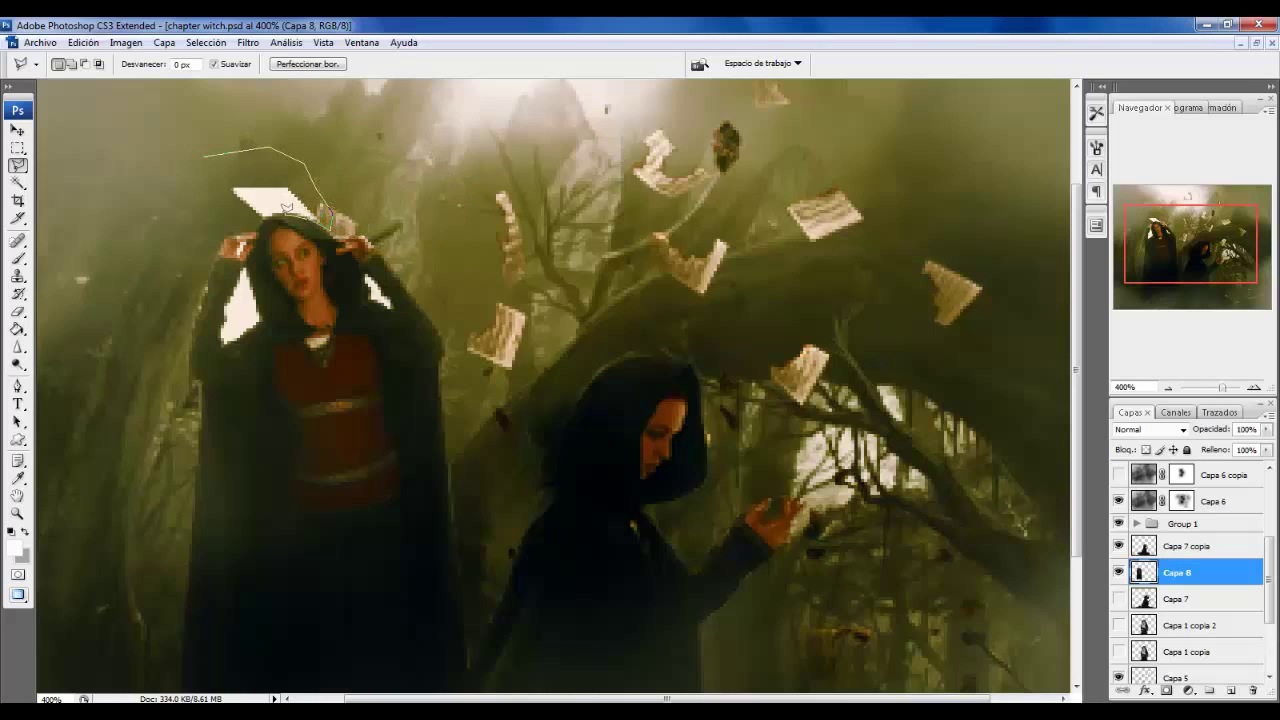
{"action": "key", "text": "ctrl+plus"}
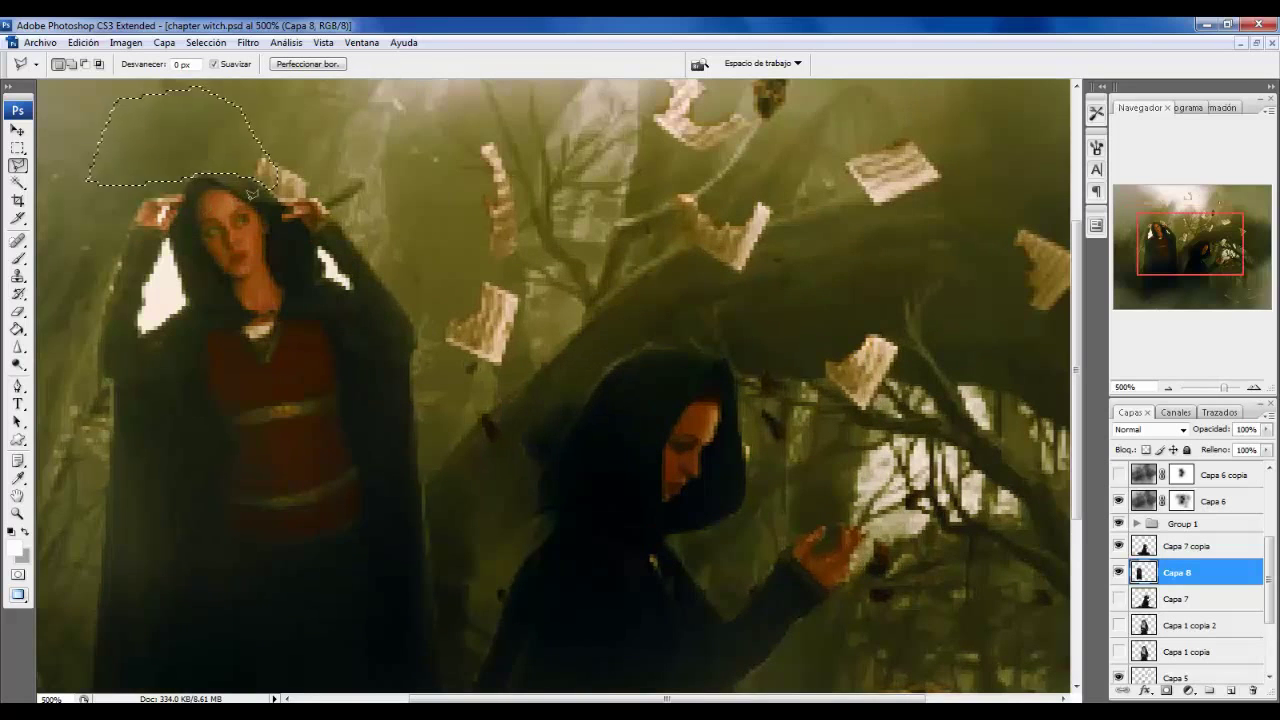
{"action": "scroll", "coordinate": [312, 190], "scroll_direction": "down", "scroll_amount": 1}
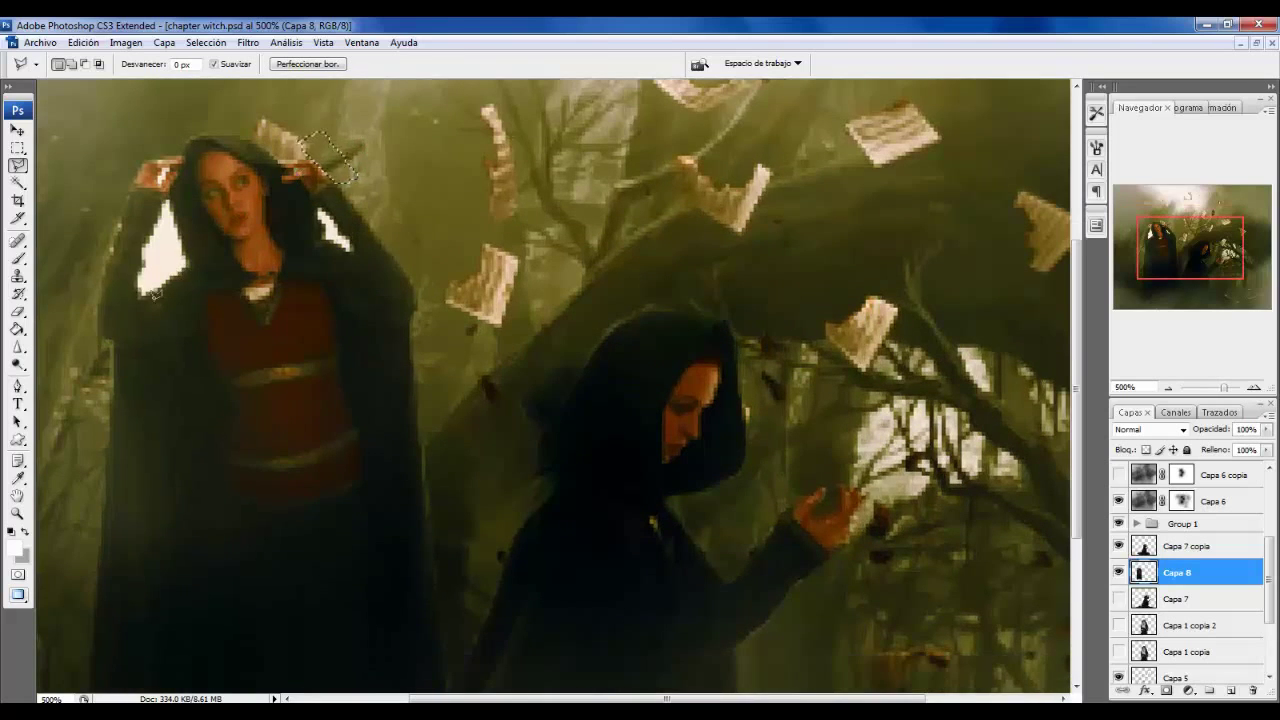
{"action": "left_click", "coordinate": [88, 275]}
{"action": "left_click", "coordinate": [86, 195]}
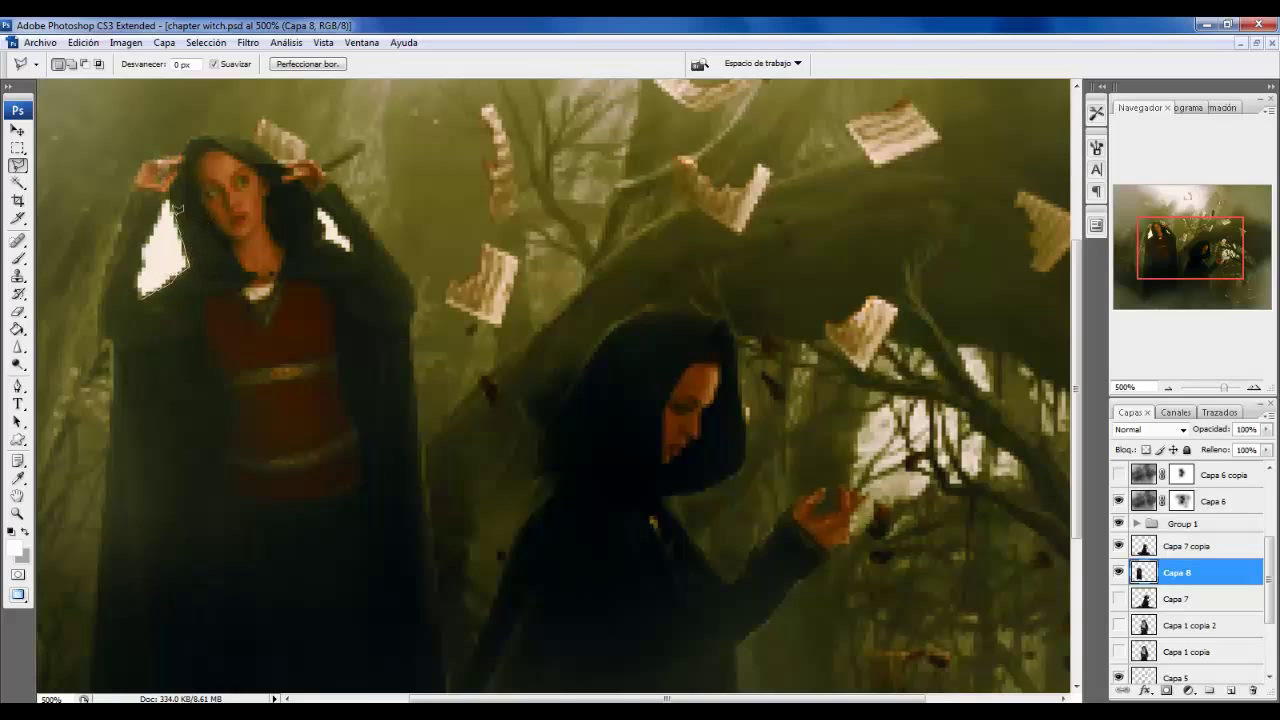
{"action": "key", "text": "Delete"}
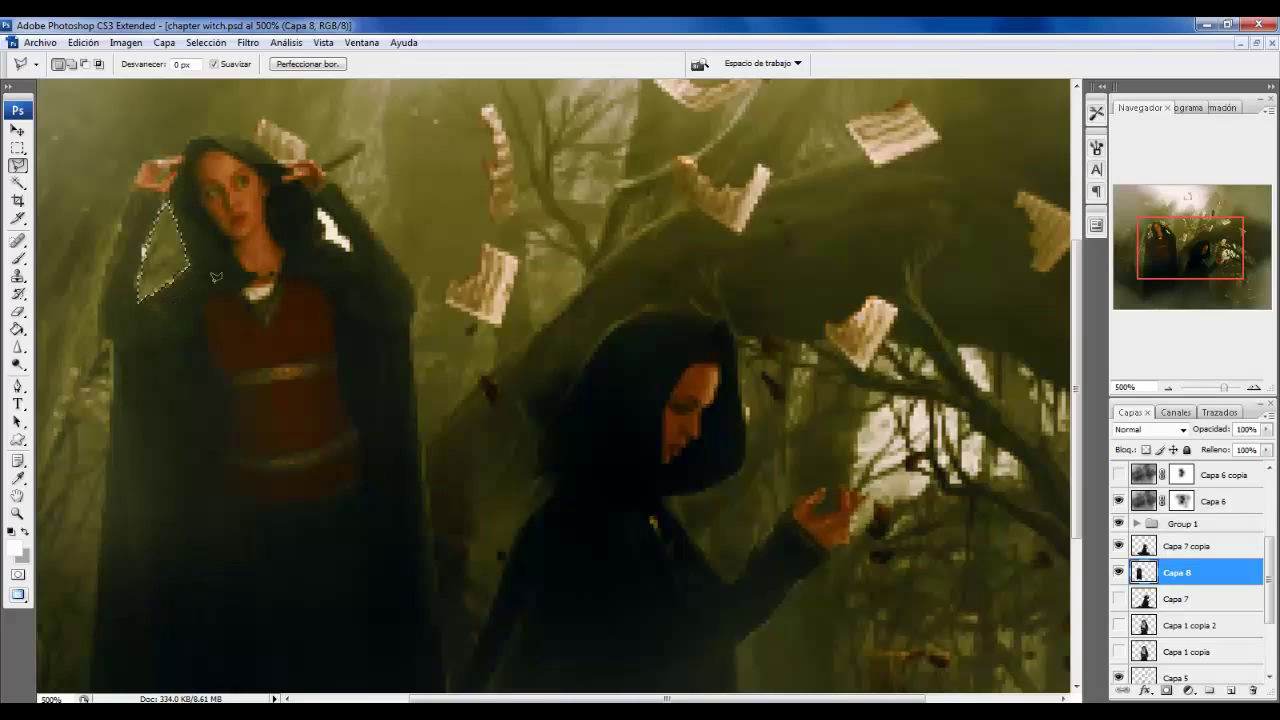
{"action": "key", "text": "ctrl+d"}
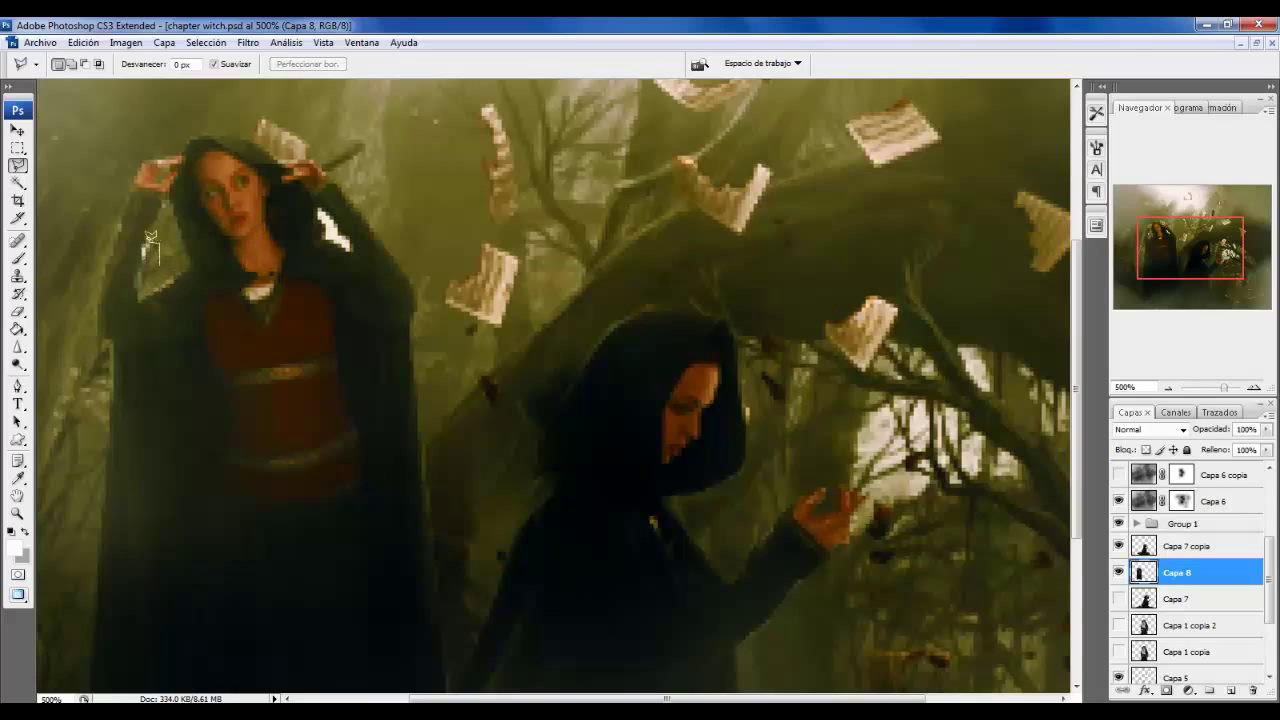
{"action": "left_click", "coordinate": [145, 255]}
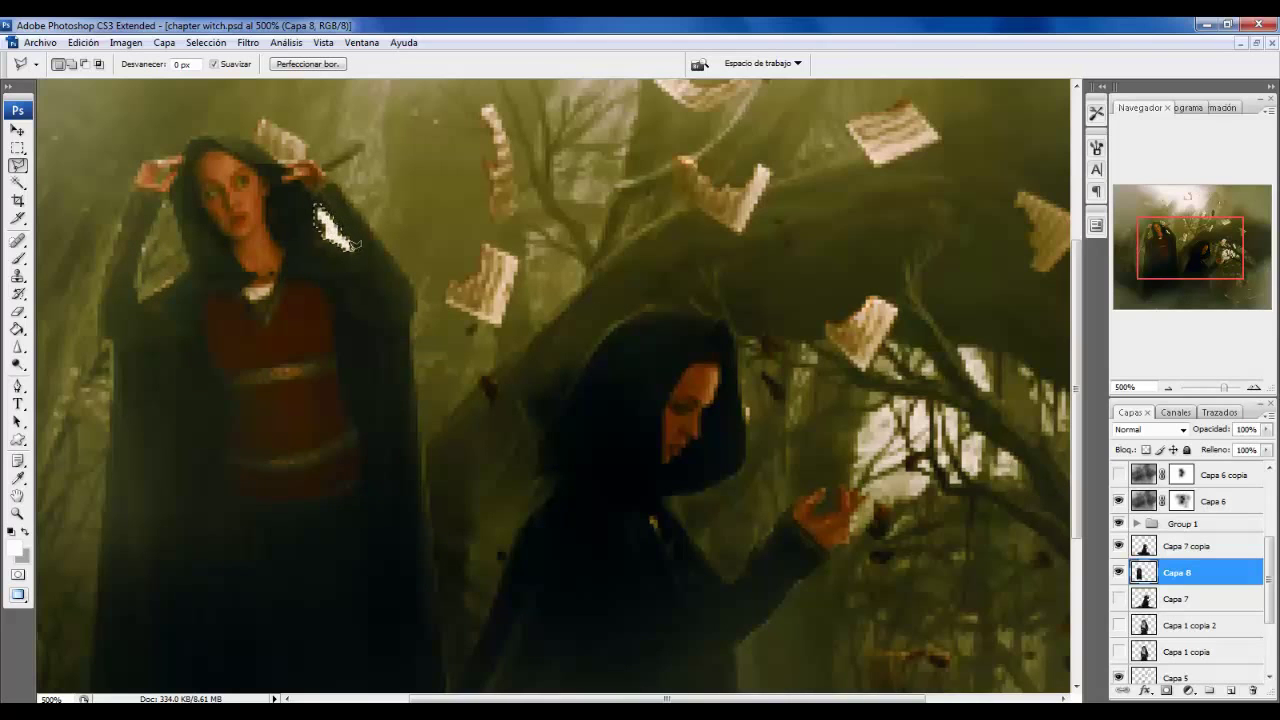
{"action": "key", "text": "ctrl+alt+0"}
Duplicate the witch layer Capa 8, scale the copy to 70% and move it left.
{"action": "left_click", "coordinate": [18, 183]}
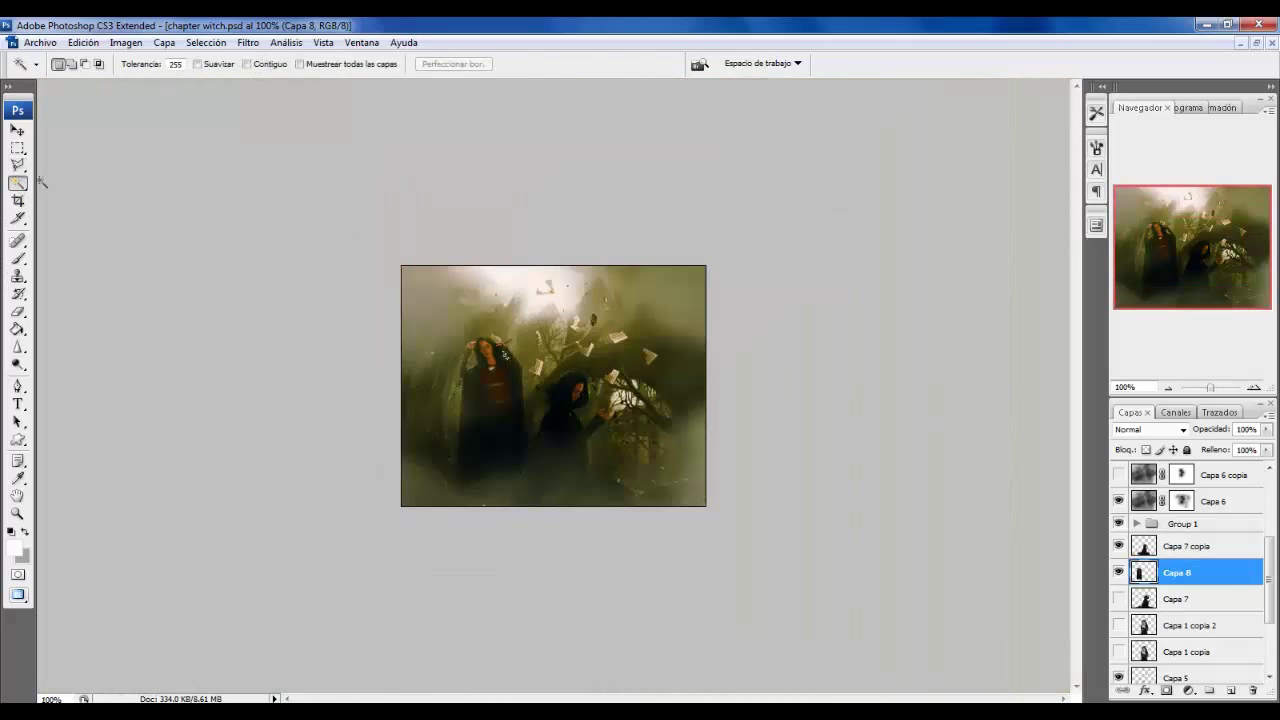
{"action": "right_click", "coordinate": [1228, 568]}
{"action": "left_click", "coordinate": [1118, 598]}
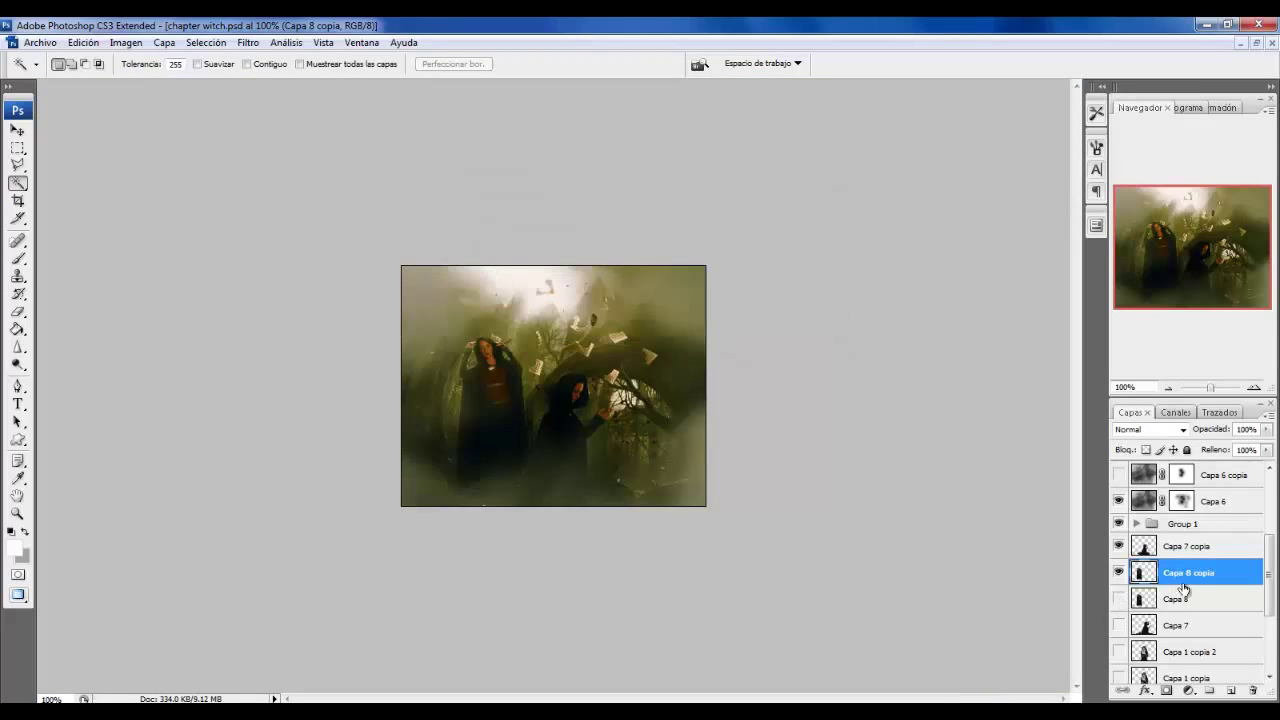
{"action": "key", "text": "ctrl+t"}
{"action": "left_click_drag", "start_coordinate": [452, 496], "coordinate": [474, 443]}
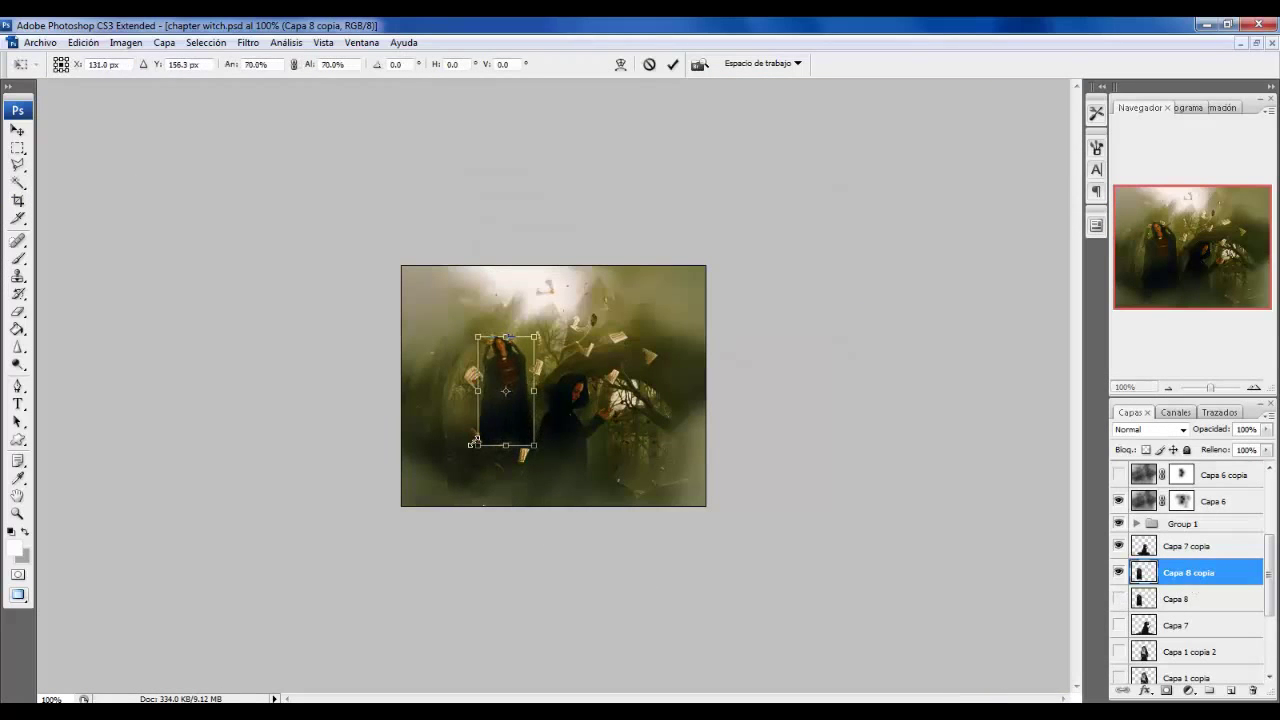
{"action": "key", "text": "Return"}
{"action": "left_click", "coordinate": [17, 130]}
{"action": "left_click_drag", "start_coordinate": [505, 400], "coordinate": [472, 413]}
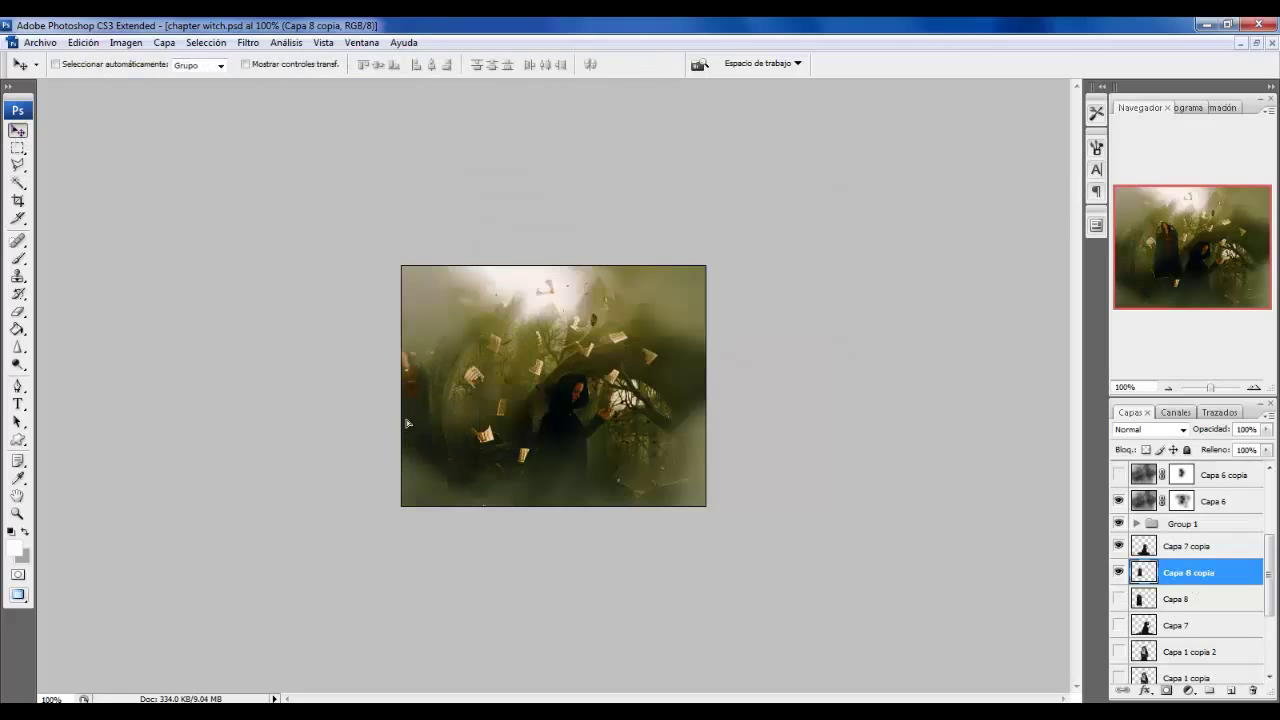
Place Capa 8 copia below Capa 5, hide the flying papers, and fine-tune its position.
{"action": "left_click_drag", "start_coordinate": [1214, 574], "coordinate": [1228, 620]}
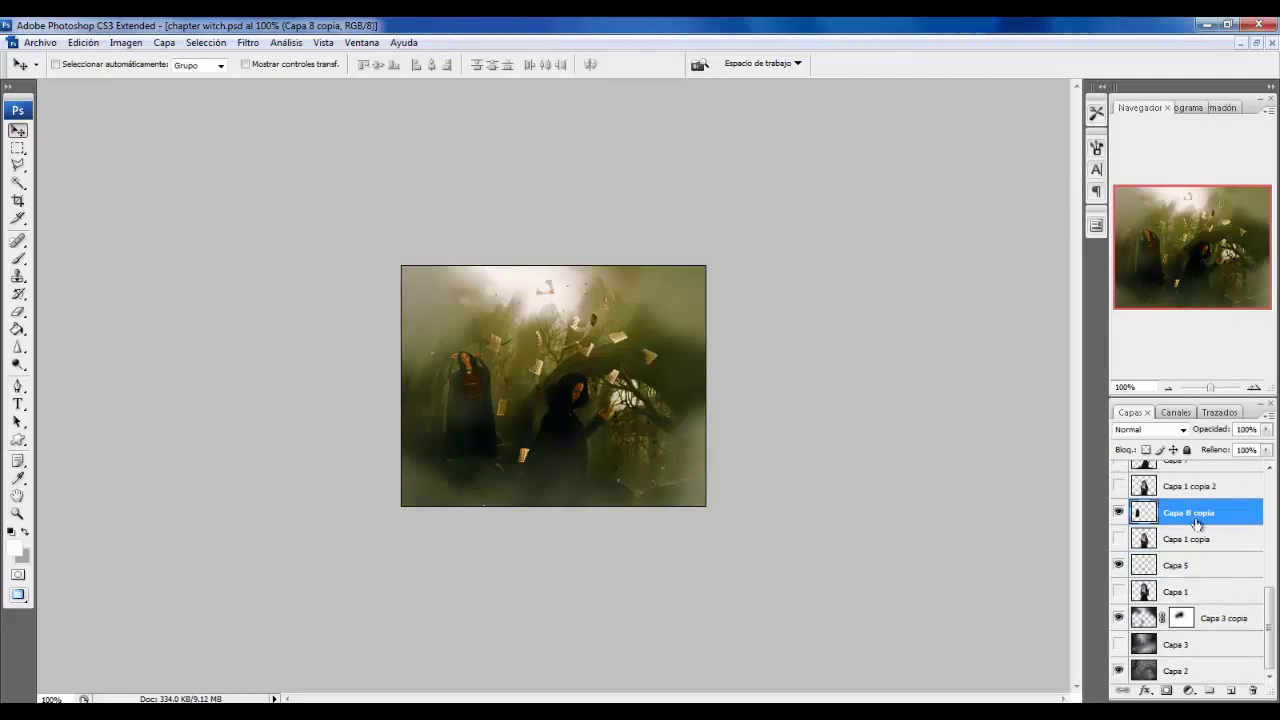
{"action": "left_click_drag", "start_coordinate": [1196, 523], "coordinate": [1200, 580]}
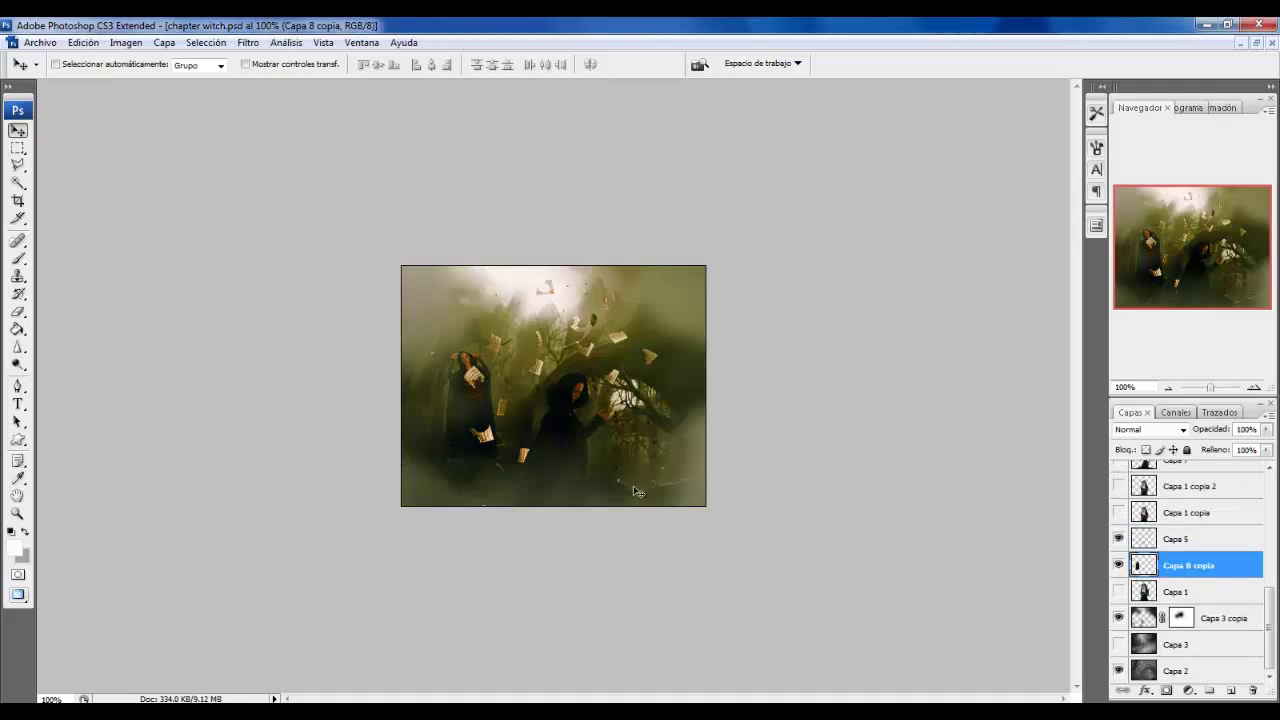
{"action": "left_click", "coordinate": [1119, 540]}
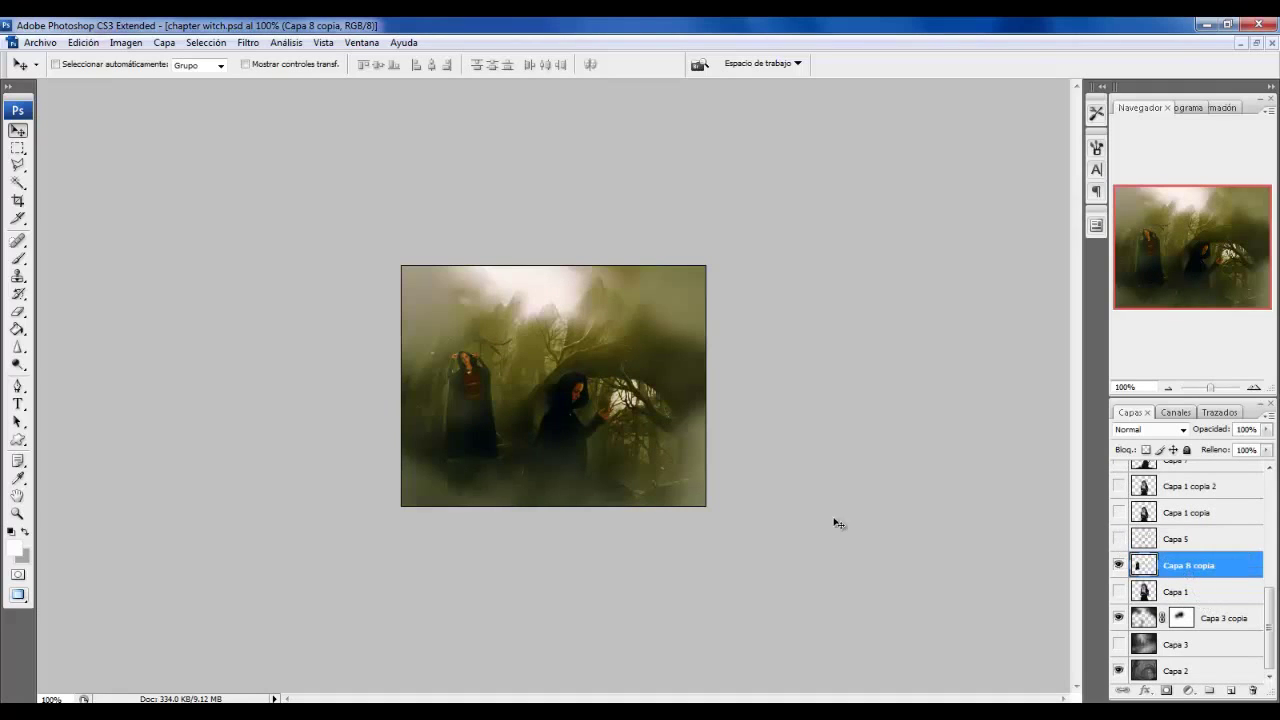
{"action": "mouse_move", "coordinate": [531, 440]}
{"action": "left_mouse_down"}
{"action": "mouse_move", "coordinate": [461, 470]}
{"action": "mouse_move", "coordinate": [476, 455]}
{"action": "left_mouse_up"}
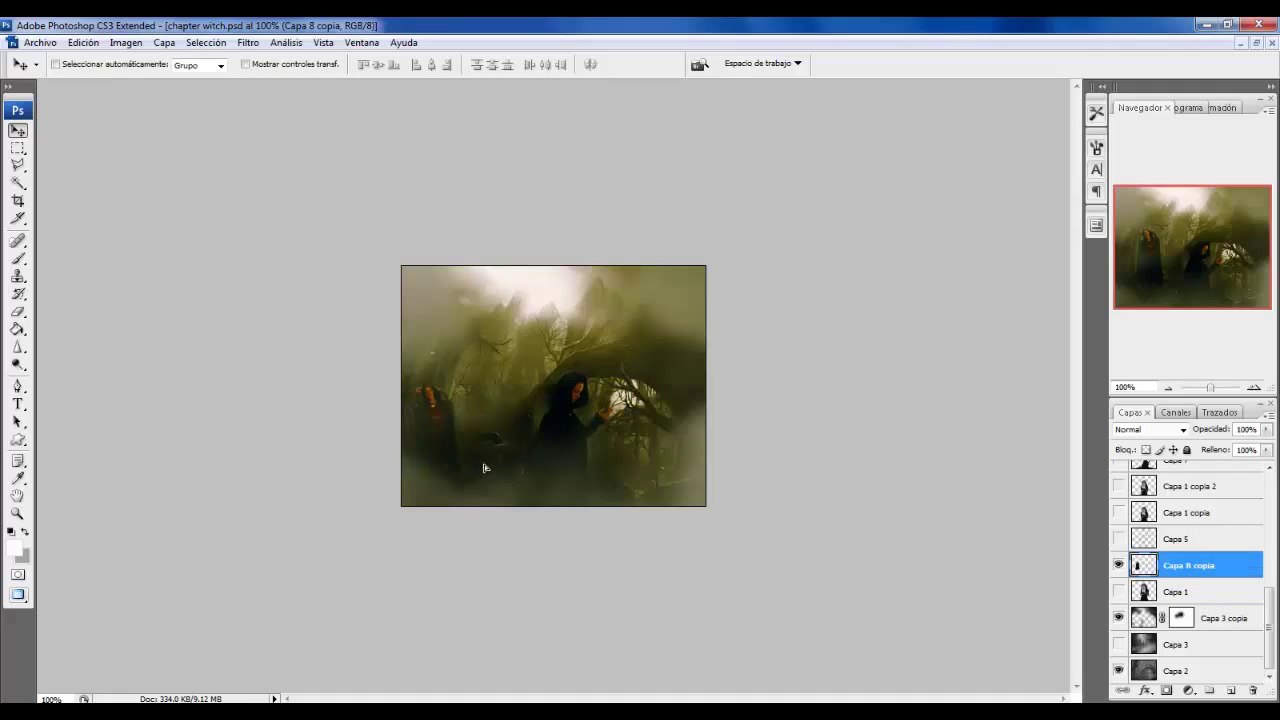
{"action": "left_click_drag", "start_coordinate": [484, 468], "coordinate": [520, 446]}
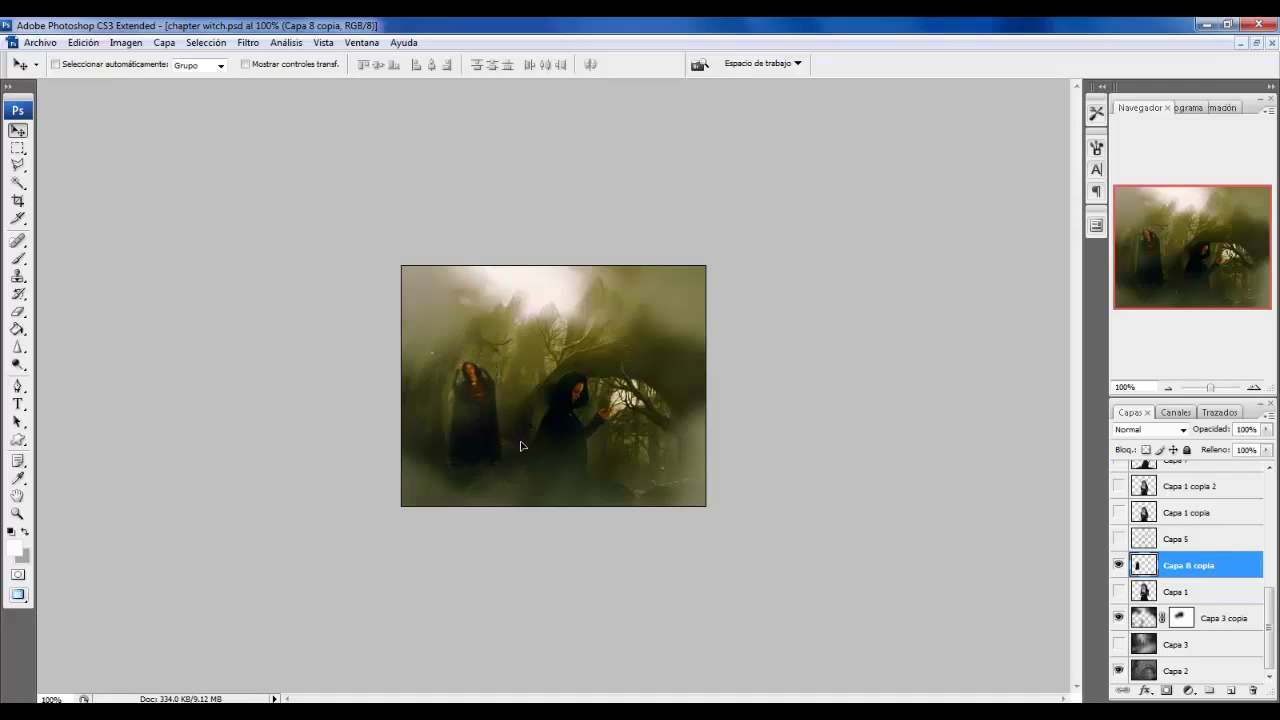
{"action": "key", "text": "ctrl+t"}
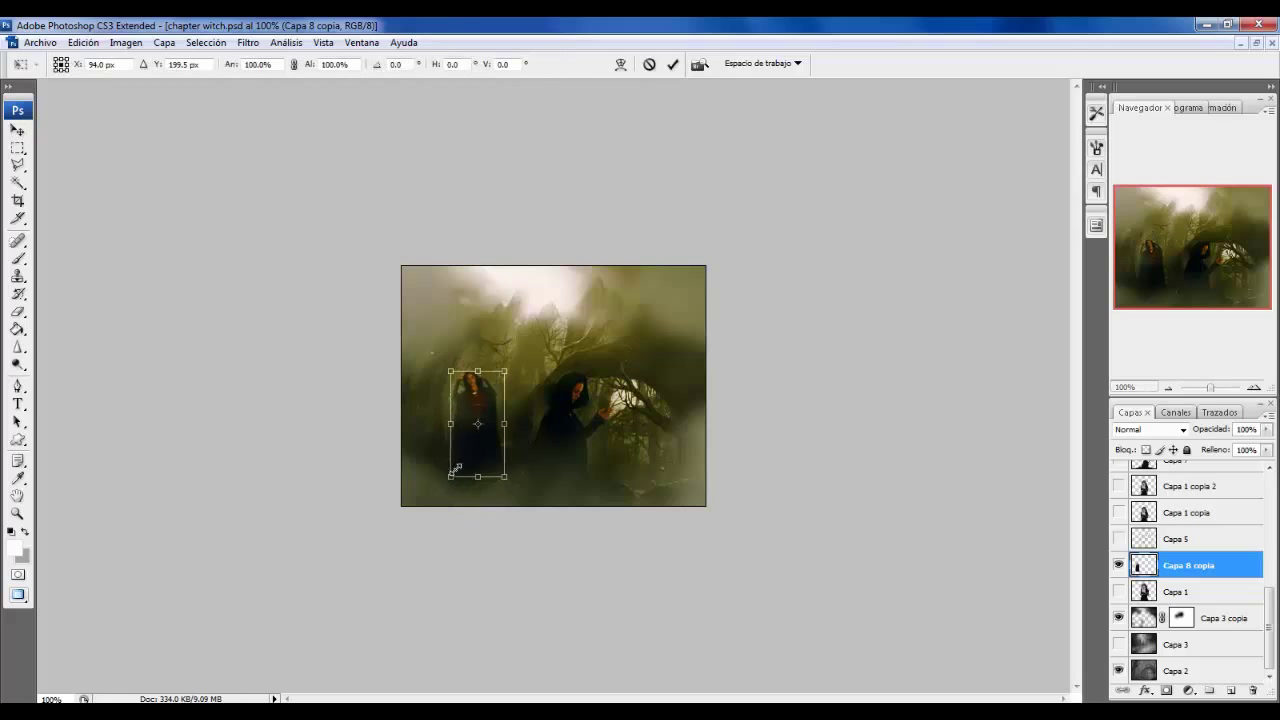
{"action": "key", "text": "Return"}
Open the before_the_storm image from the Stocks folder.
{"action": "key", "text": "ctrl+o"}
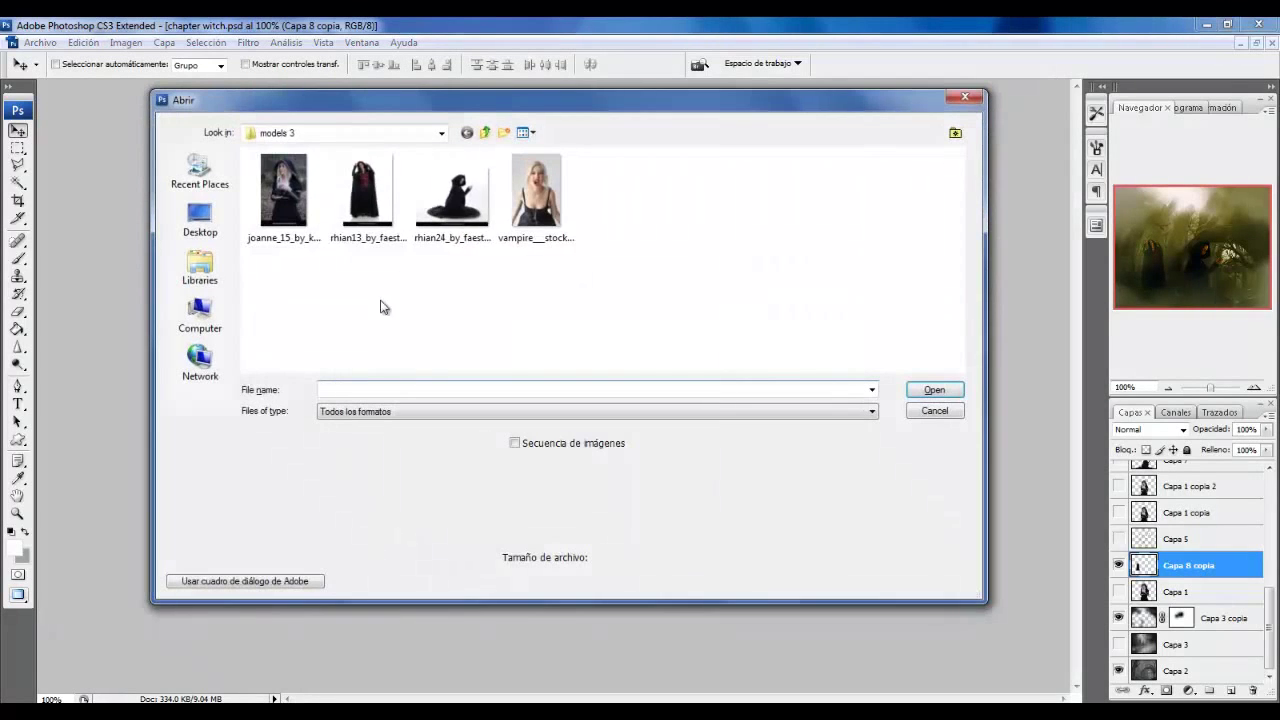
{"action": "left_click", "coordinate": [487, 133]}
{"action": "left_click", "coordinate": [487, 133]}
{"action": "left_click", "coordinate": [487, 133]}
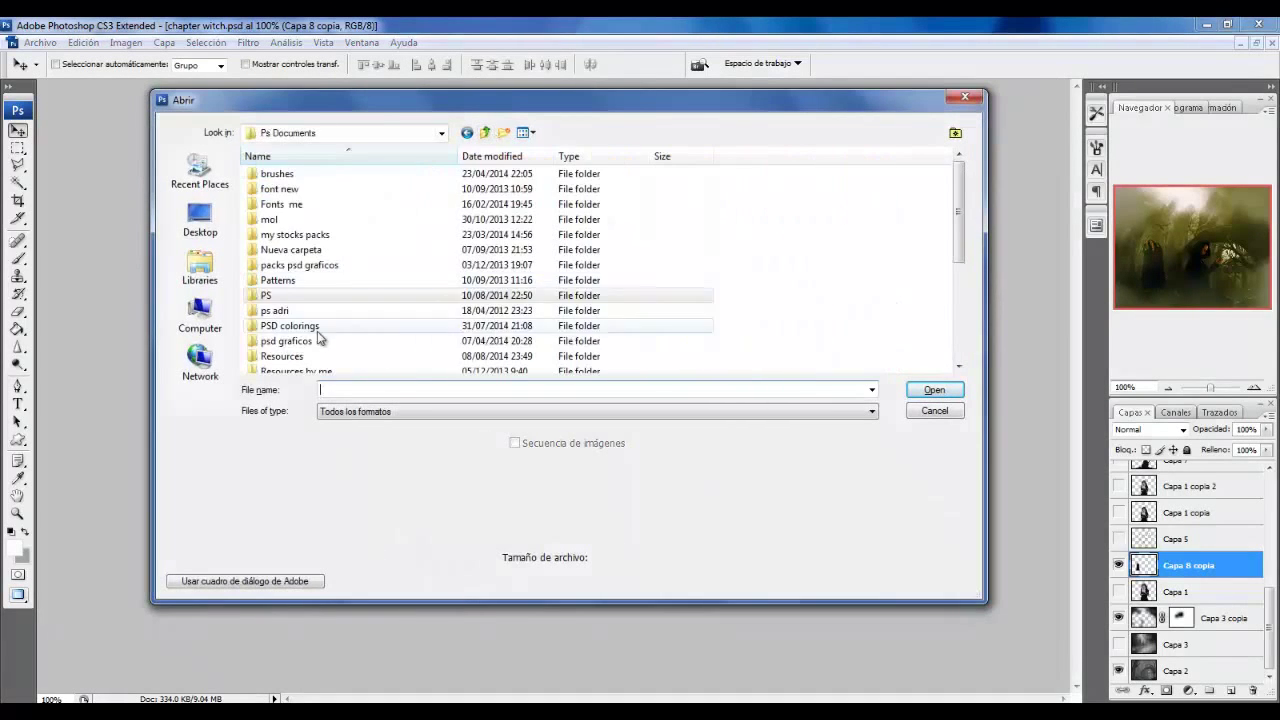
{"action": "scroll", "coordinate": [320, 300], "scroll_direction": "down", "scroll_amount": 3}
{"action": "double_click", "coordinate": [286, 266]}
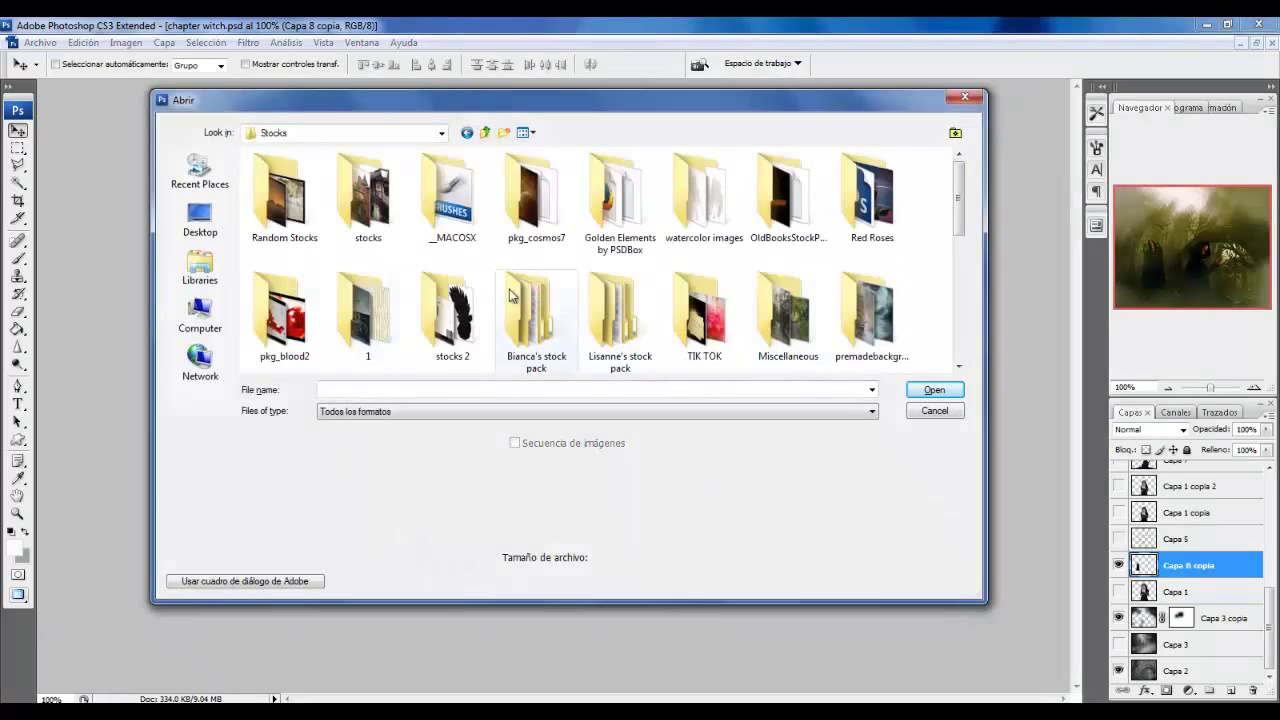
{"action": "double_click", "coordinate": [368, 198]}
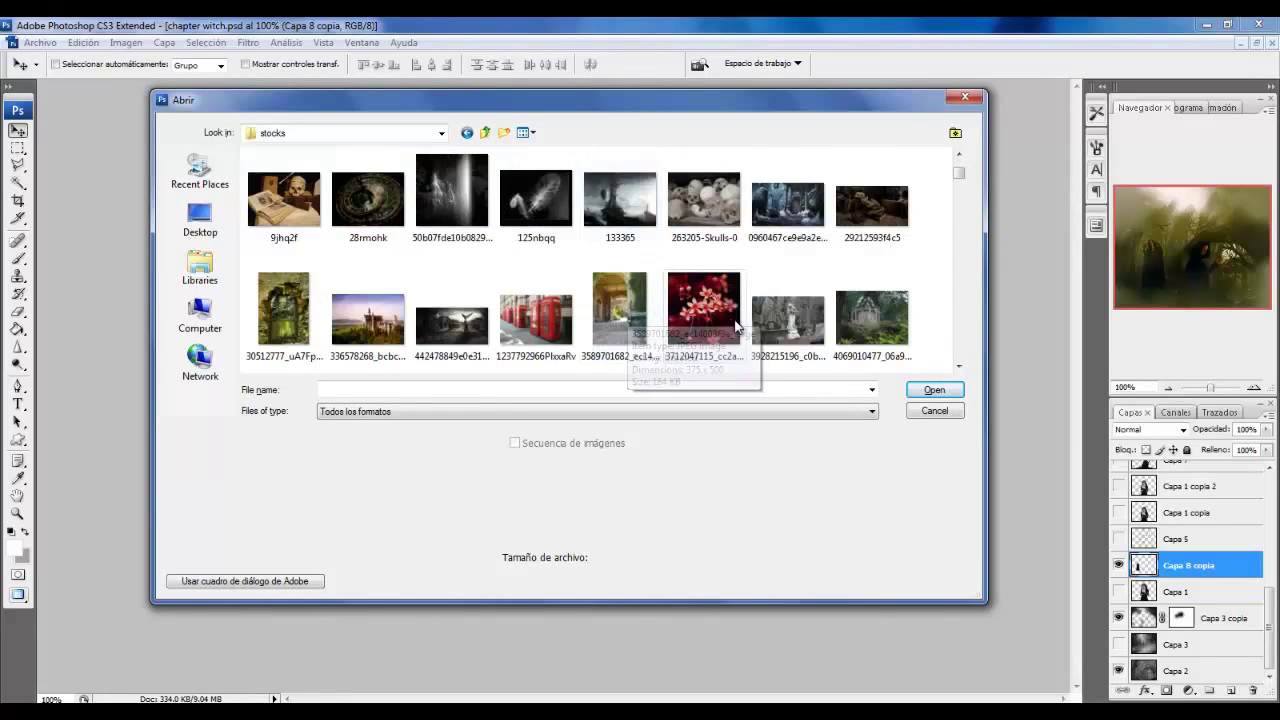
{"action": "scroll", "coordinate": [790, 290], "scroll_direction": "down", "scroll_amount": 1}
{"action": "scroll", "coordinate": [790, 290], "scroll_direction": "down", "scroll_amount": 1}
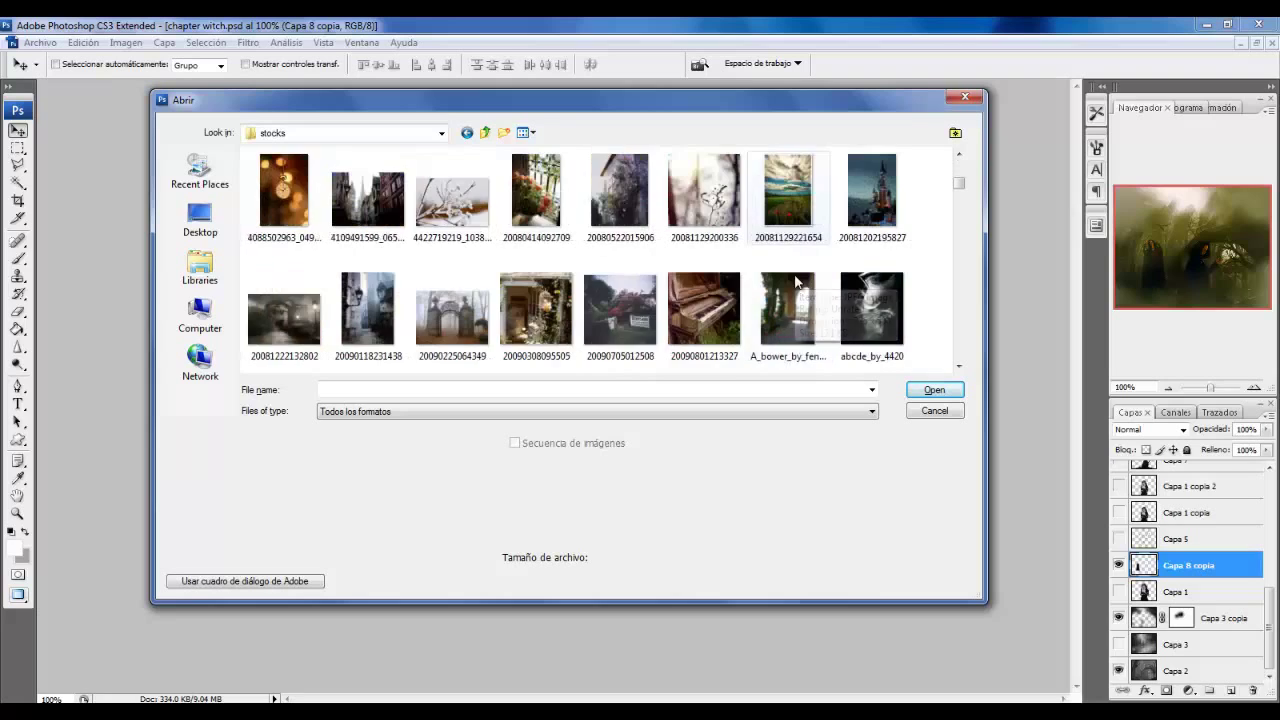
{"action": "scroll", "coordinate": [650, 320], "scroll_direction": "down", "scroll_amount": 1}
{"action": "scroll", "coordinate": [580, 330], "scroll_direction": "down", "scroll_amount": 1}
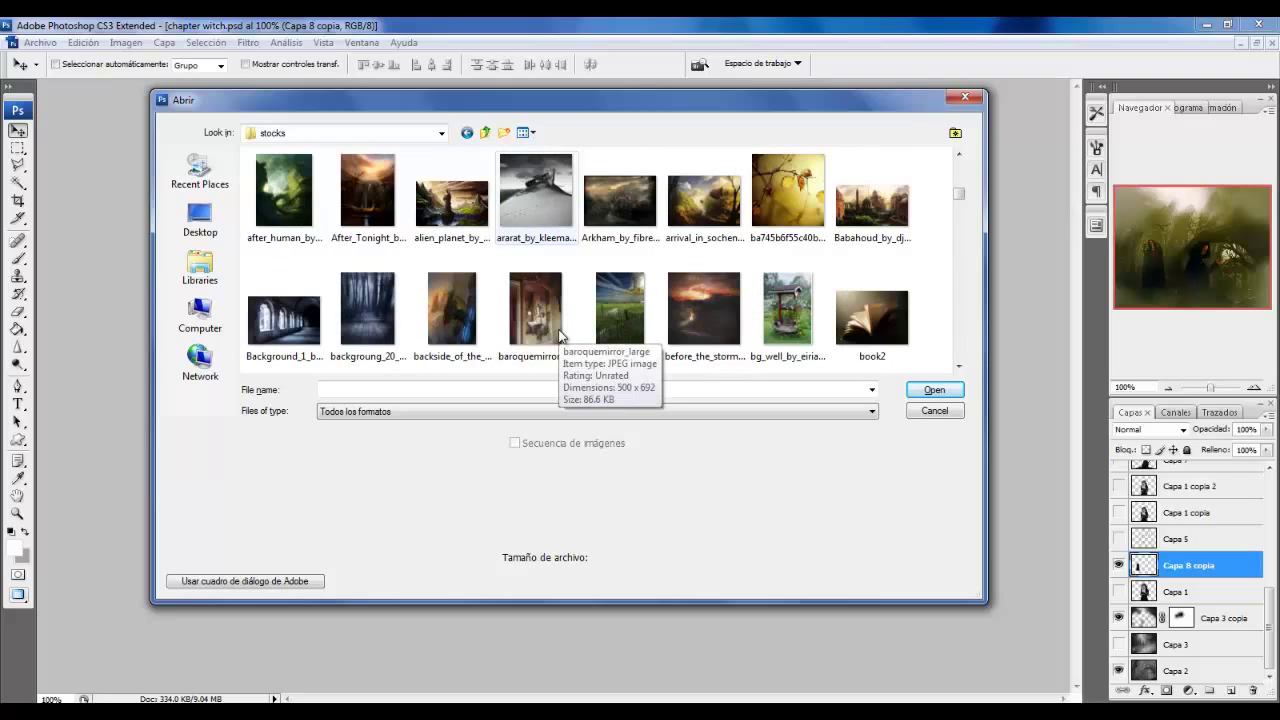
{"action": "left_click", "coordinate": [696, 317]}
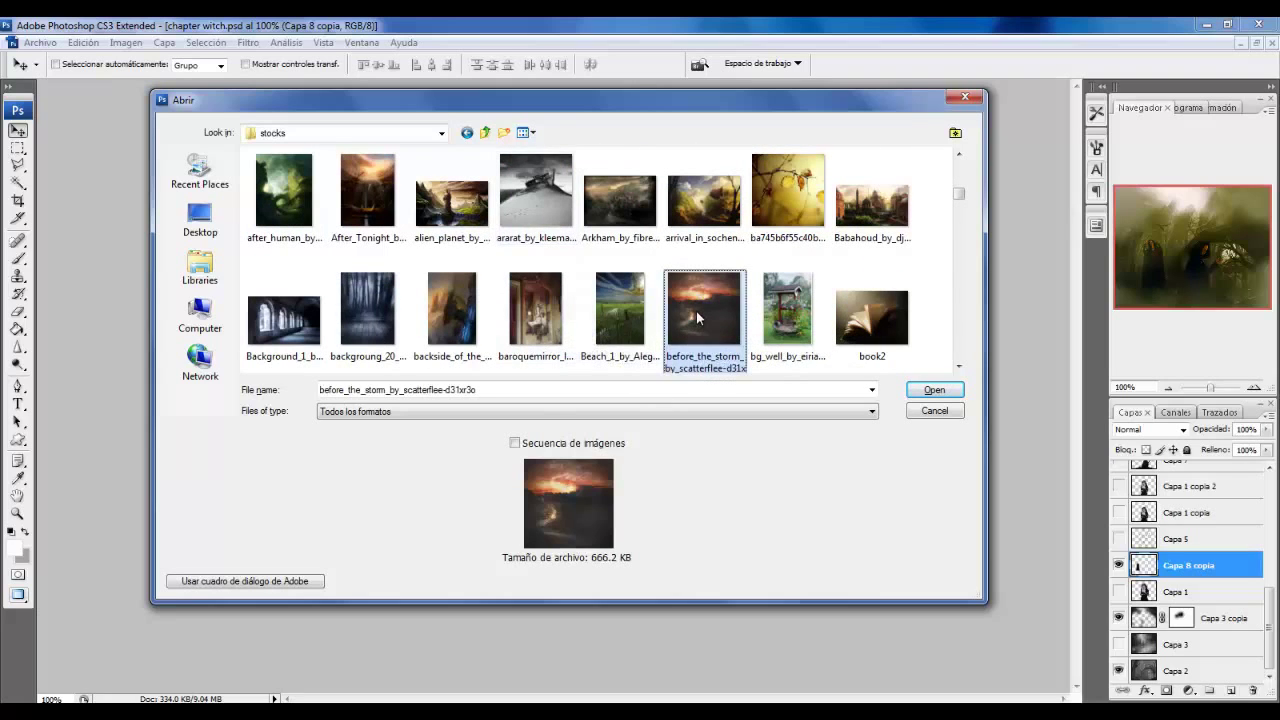
{"action": "double_click", "coordinate": [696, 311]}
Convert the storm photo to grayscale, copy it all, close it, and select Capa 3.
{"action": "left_click", "coordinate": [125, 43]}
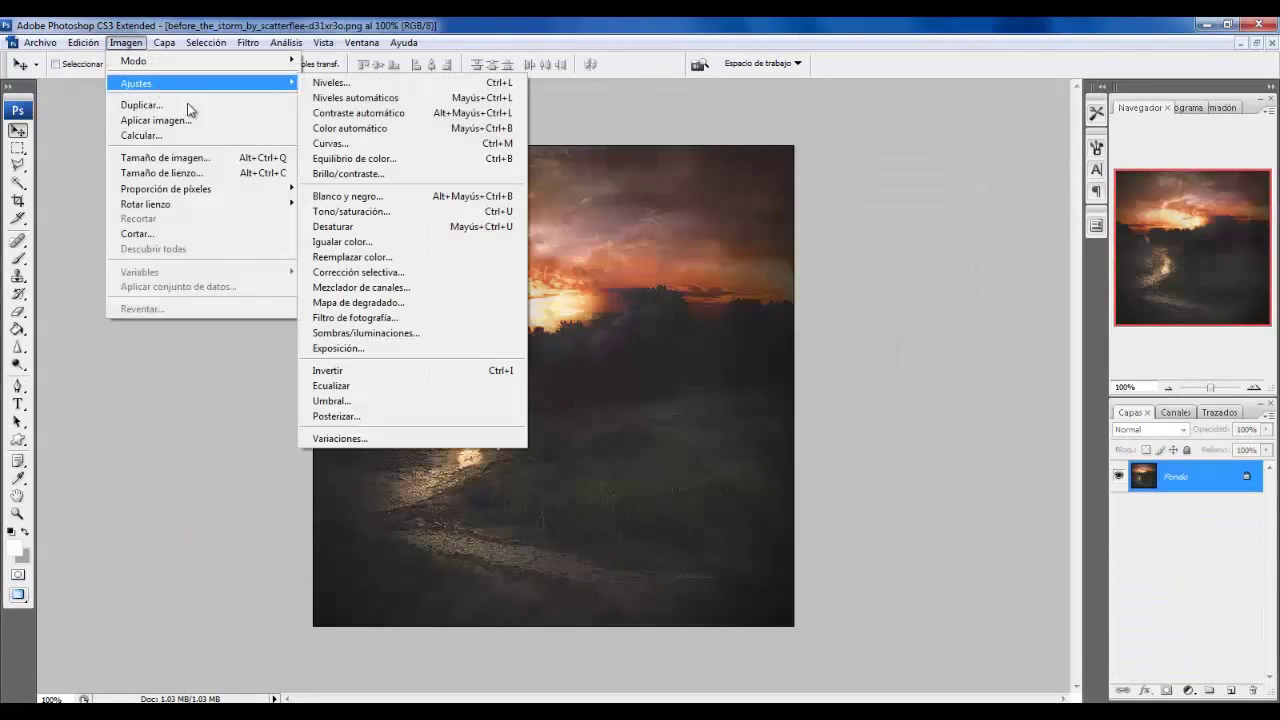
{"action": "left_click", "coordinate": [341, 228]}
{"action": "key", "text": "ctrl+a"}
{"action": "key", "text": "ctrl+w"}
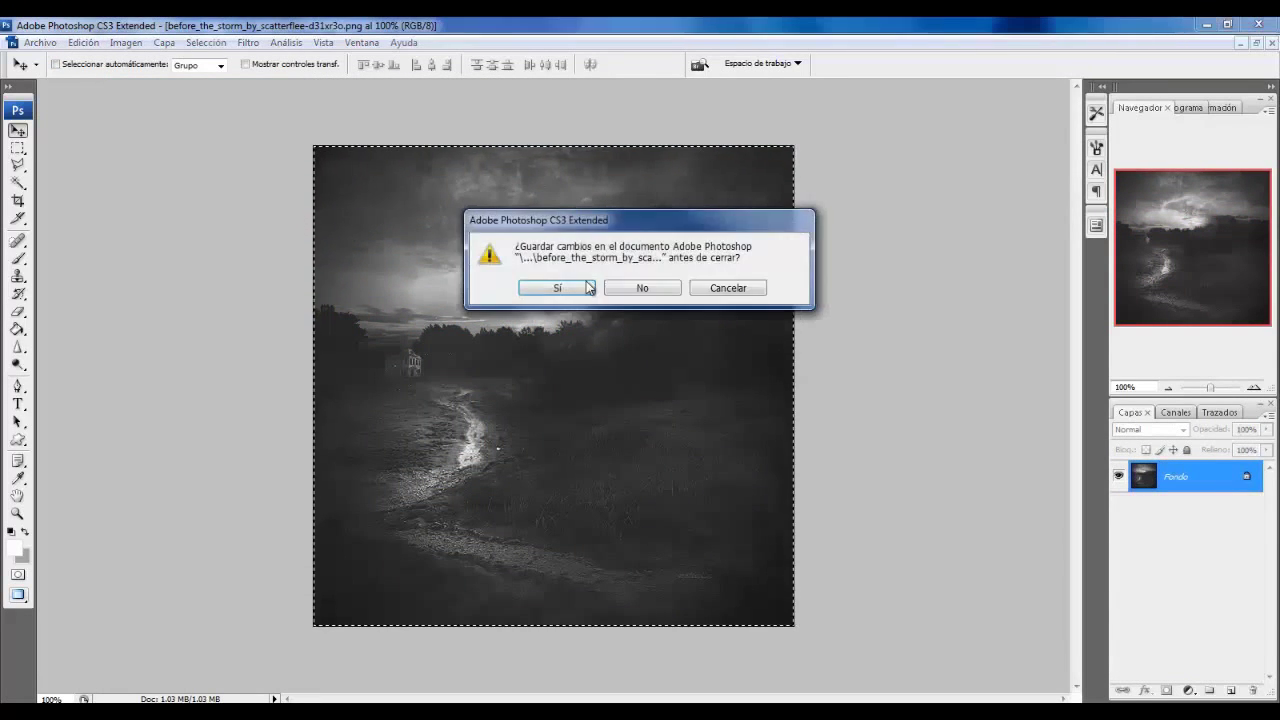
{"action": "key", "text": "n"}
{"action": "left_click", "coordinate": [1205, 645]}
Paste the storm photo as Capa 9 and scale it past the canvas edges.
{"action": "key", "text": "ctrl+v"}
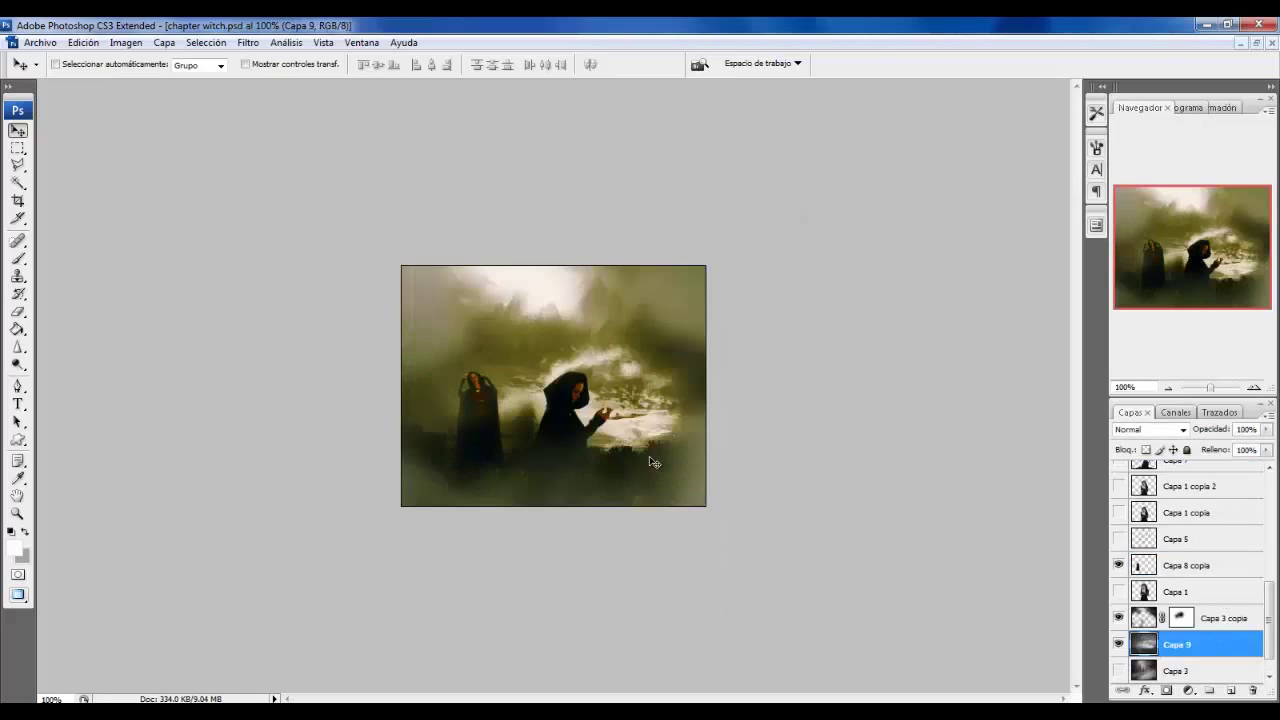
{"action": "key", "text": "ctrl+t"}
{"action": "left_click_drag", "start_coordinate": [402, 264], "coordinate": [590, 451]}
{"action": "mouse_move", "coordinate": [742, 572]}
{"action": "left_mouse_down"}
{"action": "mouse_move", "coordinate": [562, 384]}
{"action": "mouse_move", "coordinate": [555, 351]}
{"action": "mouse_move", "coordinate": [562, 362]}
{"action": "left_mouse_up"}
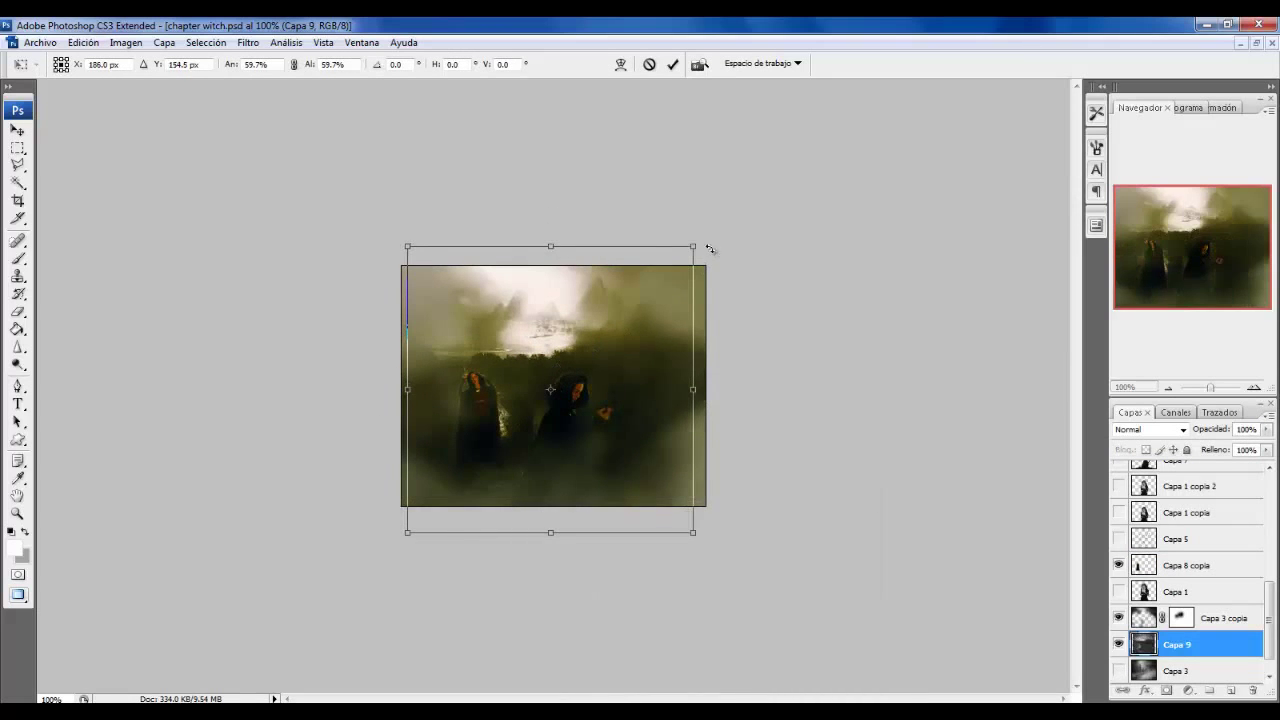
{"action": "left_click_drag", "start_coordinate": [709, 249], "coordinate": [716, 232]}
{"action": "left_click_drag", "start_coordinate": [409, 232], "coordinate": [376, 208]}
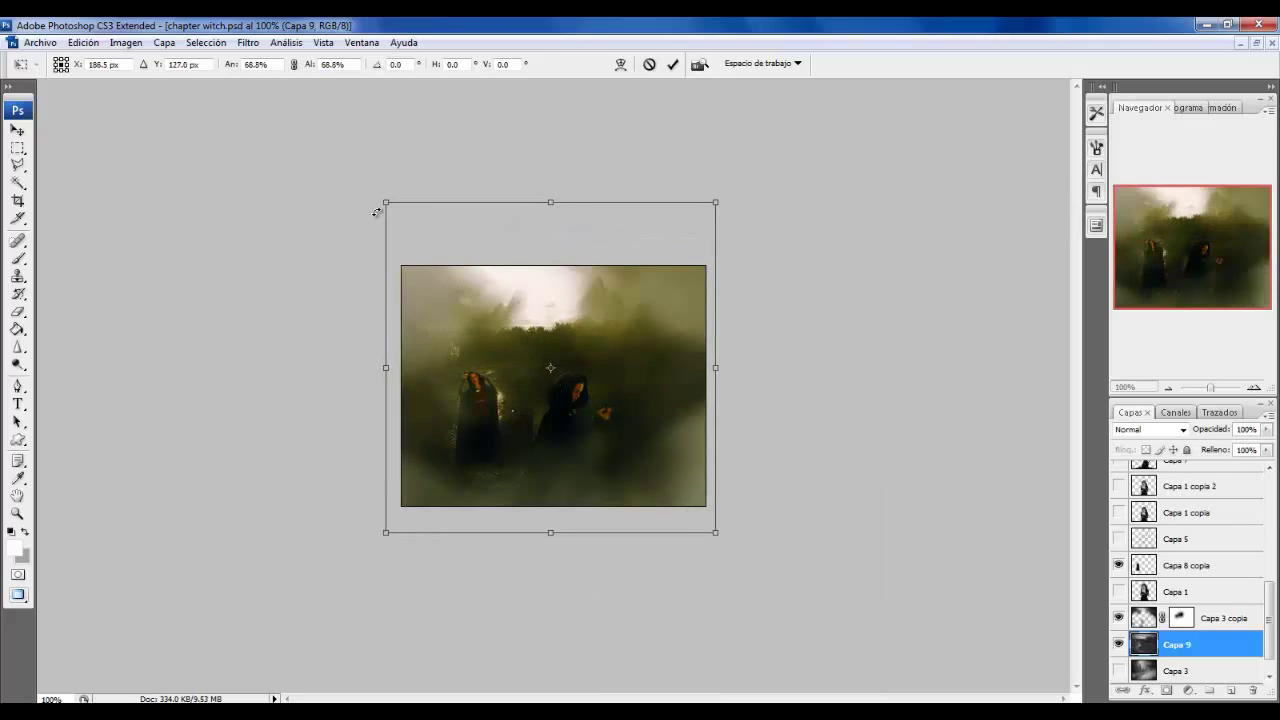
{"action": "key", "text": "Return"}
Try blend modes on the storm layer, ending on Superponer (Overlay).
{"action": "left_click", "coordinate": [1150, 429]}
{"action": "left_click", "coordinate": [1128, 397]}
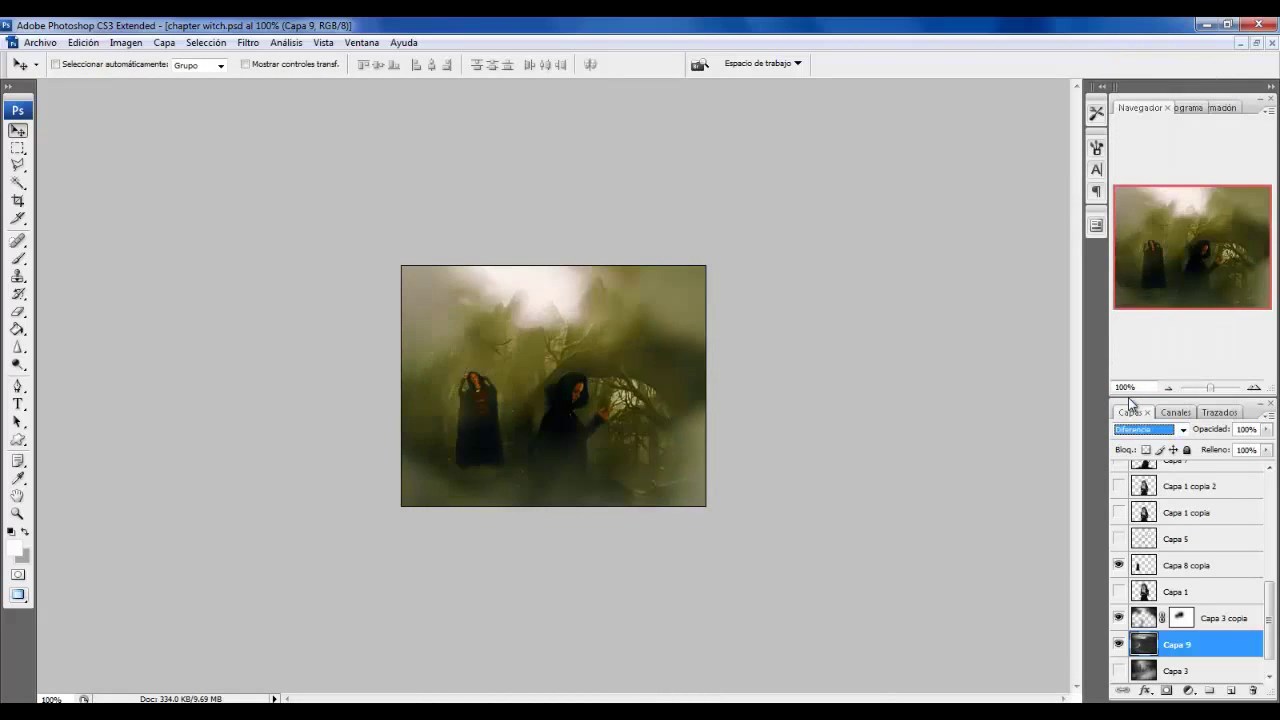
{"action": "key", "text": "Up"}
{"action": "key", "text": "Up"}
{"action": "key", "text": "Up"}
{"action": "key", "text": "Up"}
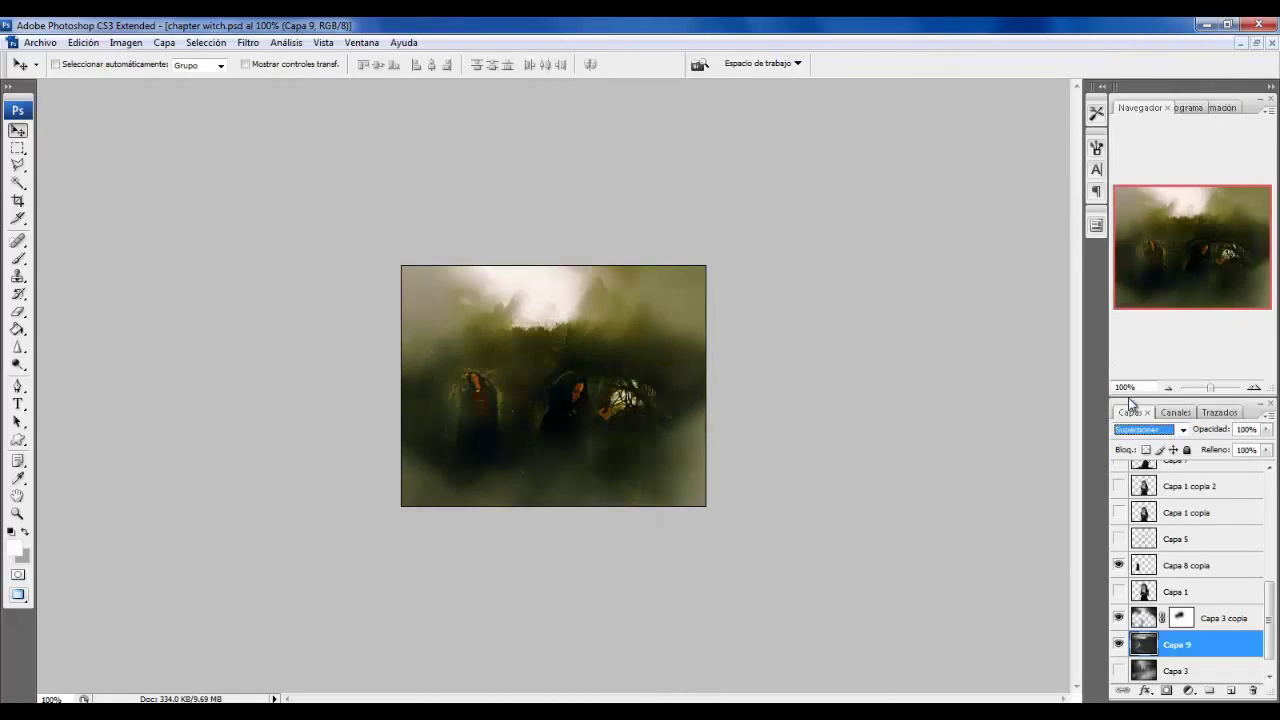
{"action": "key", "text": "Up"}
{"action": "key", "text": "Up"}
{"action": "key", "text": "Up"}
{"action": "key", "text": "Up"}
{"action": "key", "text": "Up"}
{"action": "key", "text": "Up"}
{"action": "key", "text": "Up"}
{"action": "key", "text": "Up"}
{"action": "key", "text": "Up"}
{"action": "key", "text": "Up"}
{"action": "key", "text": "Up"}
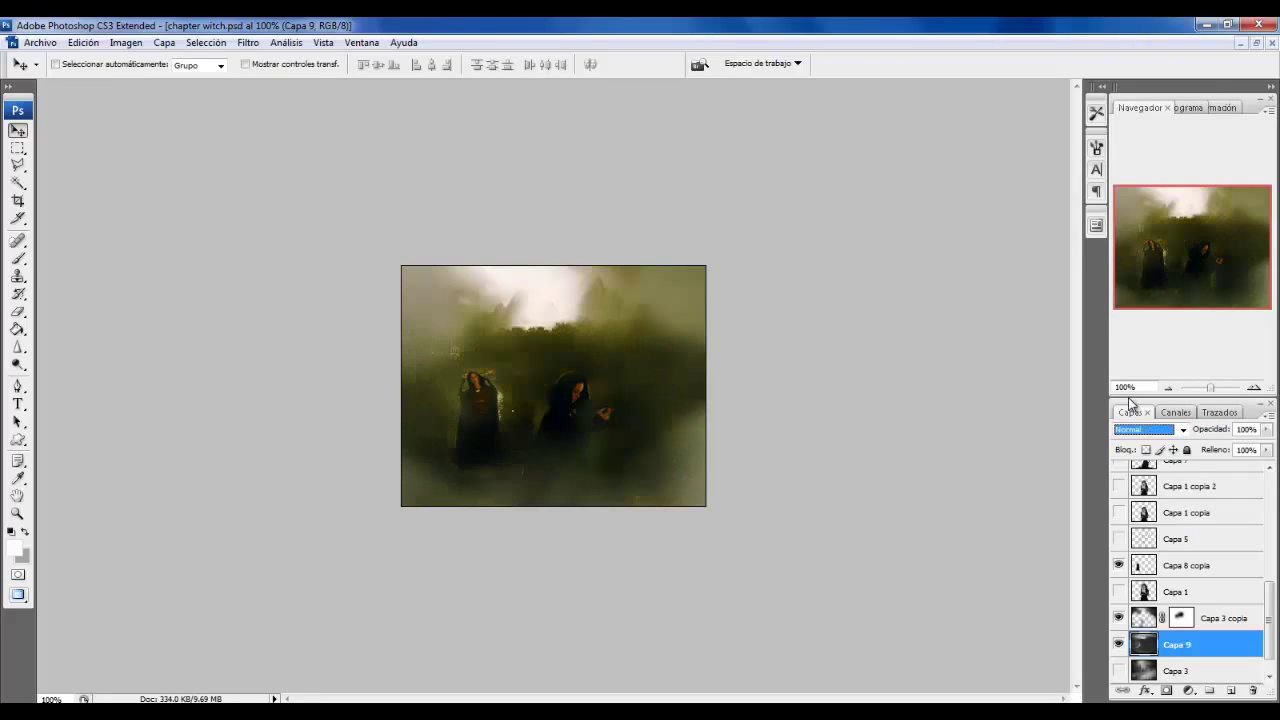
Add a layer mask to Capa 9 and erase the clouds over the canvas centre.
{"action": "left_click", "coordinate": [1166, 693]}
{"action": "key", "text": "e"}
{"action": "left_click_drag", "start_coordinate": [457, 309], "coordinate": [523, 374]}
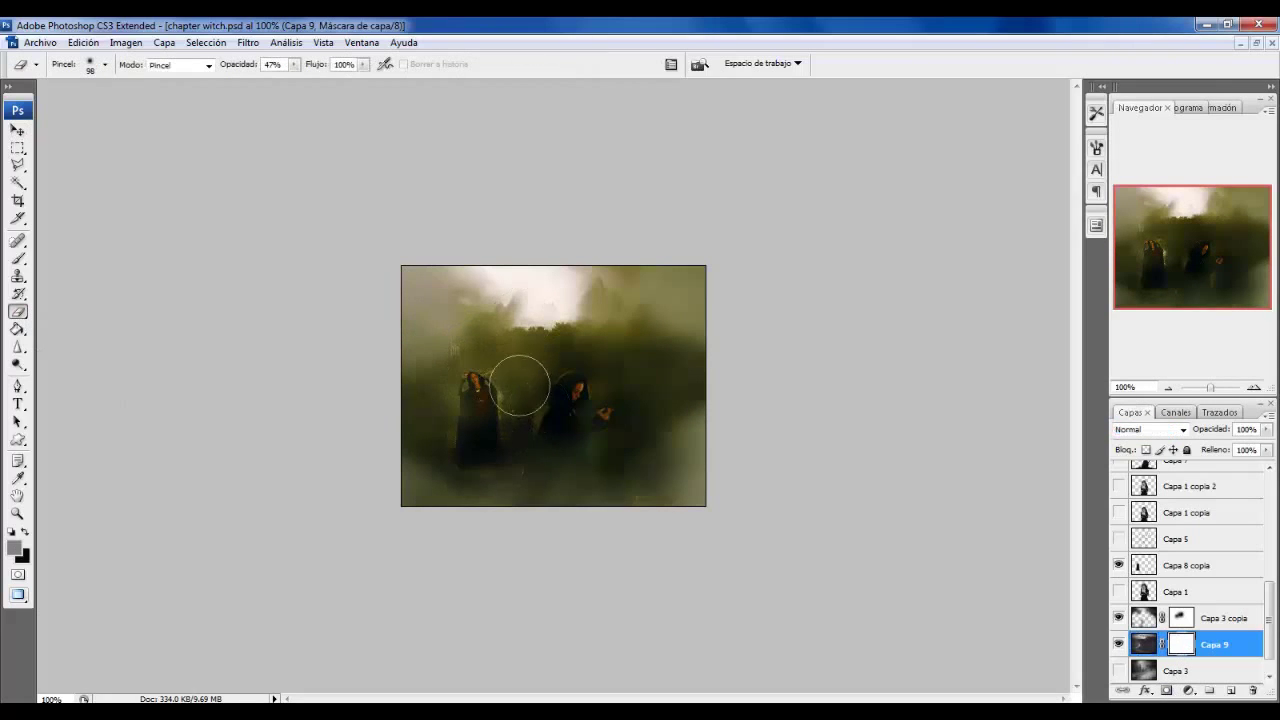
{"action": "left_click_drag", "start_coordinate": [472, 337], "coordinate": [600, 340]}
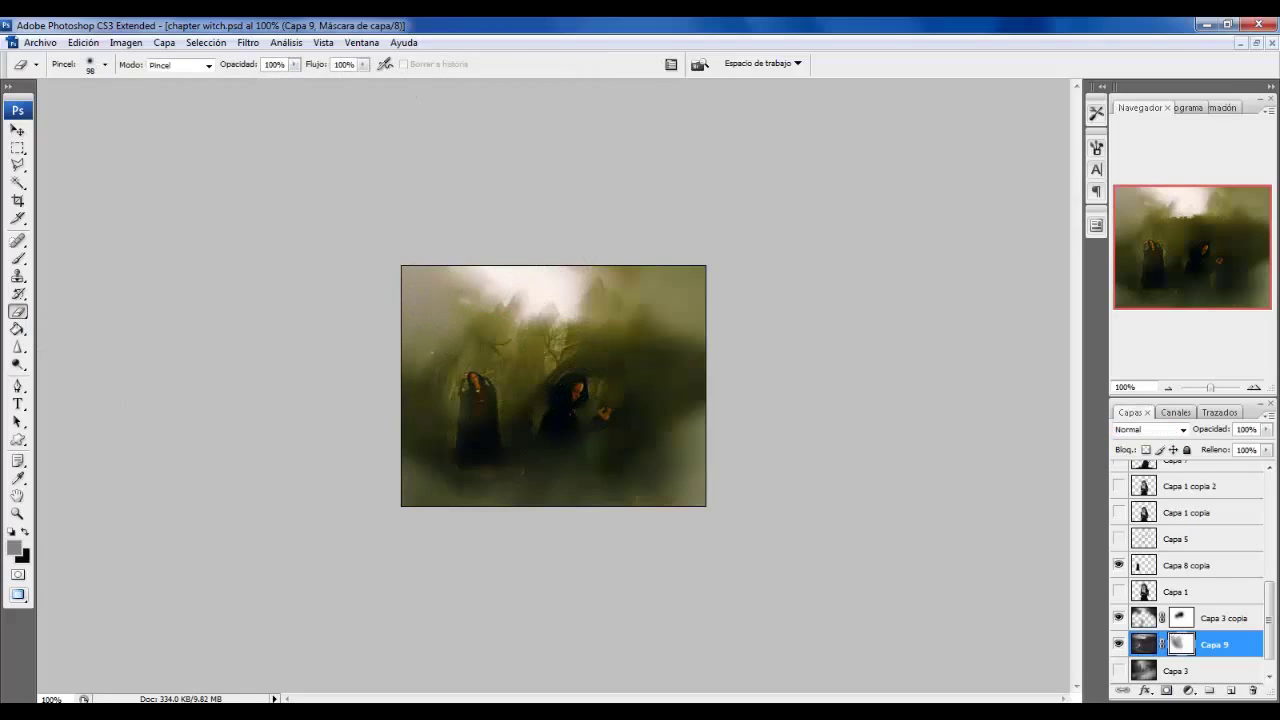
{"action": "left_click", "coordinate": [1119, 618]}
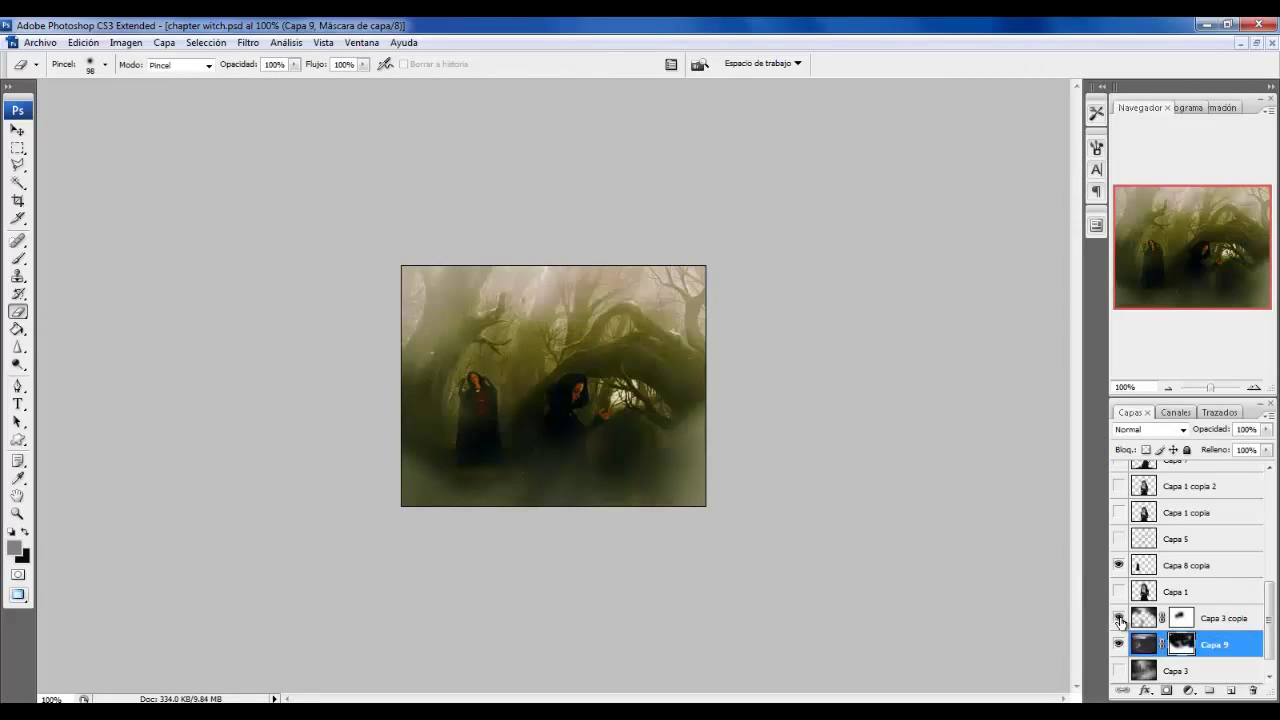
Show Capa 6 and erase along its bottom edge at 39% eraser opacity.
{"action": "scroll", "coordinate": [1120, 570], "scroll_direction": "up", "scroll_amount": 3}
{"action": "left_click", "coordinate": [1119, 518]}
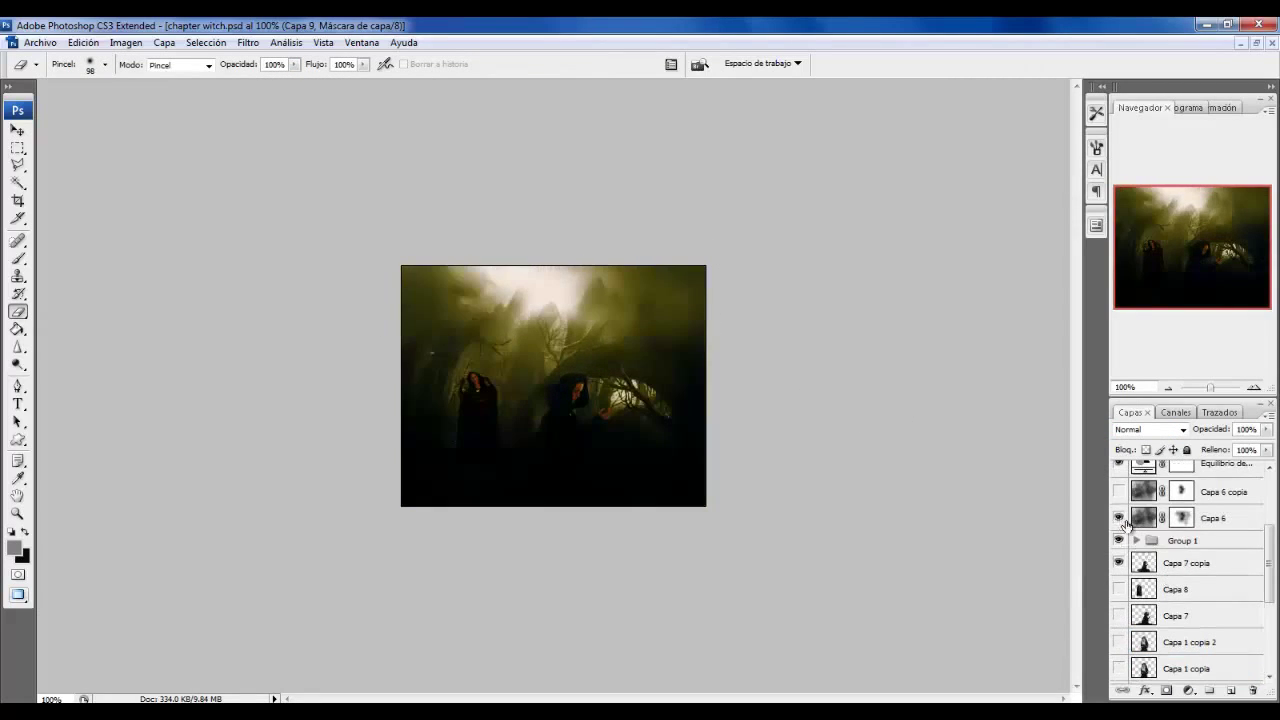
{"action": "left_click", "coordinate": [1127, 520]}
{"action": "left_click_drag", "start_coordinate": [445, 485], "coordinate": [369, 546]}
{"action": "key", "text": "ctrl+z"}
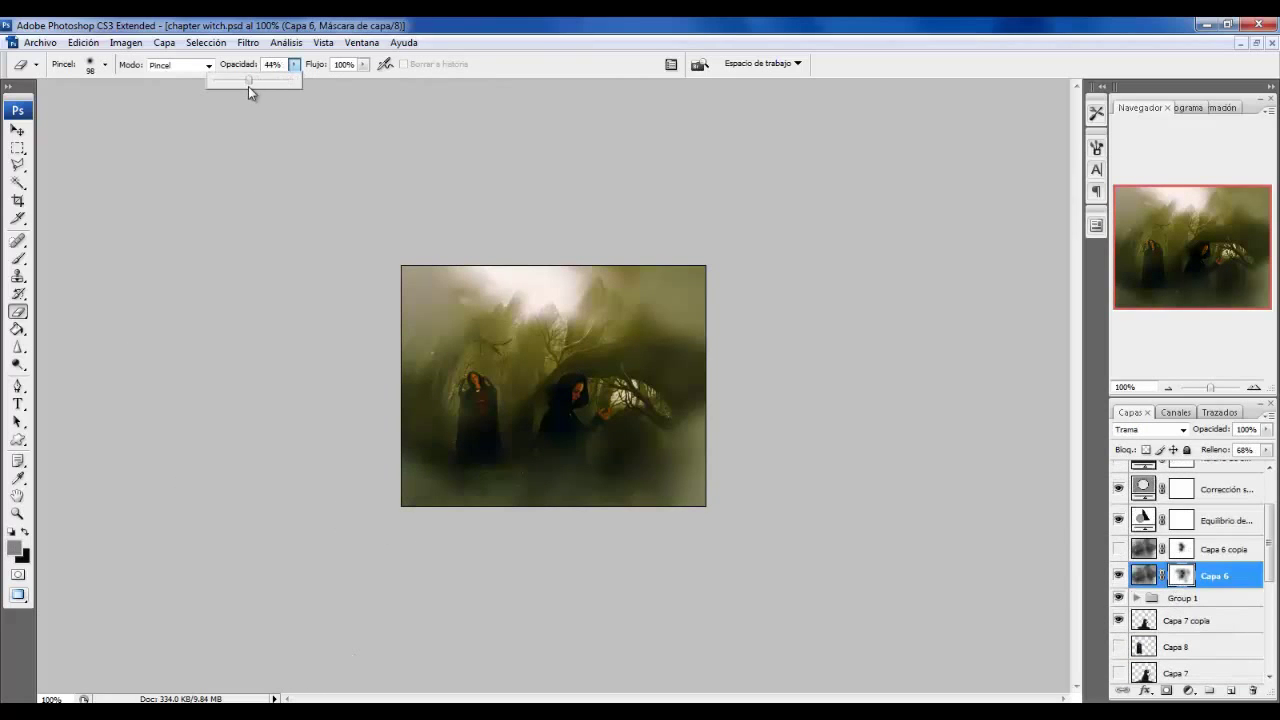
{"action": "left_click_drag", "start_coordinate": [249, 88], "coordinate": [245, 88]}
{"action": "mouse_move", "coordinate": [429, 506]}
{"action": "left_mouse_down"}
{"action": "mouse_move", "coordinate": [409, 500]}
{"action": "mouse_move", "coordinate": [503, 494]}
{"action": "mouse_move", "coordinate": [575, 465]}
{"action": "mouse_move", "coordinate": [643, 500]}
{"action": "mouse_move", "coordinate": [603, 460]}
{"action": "mouse_move", "coordinate": [634, 449]}
{"action": "mouse_move", "coordinate": [704, 496]}
{"action": "left_mouse_up"}
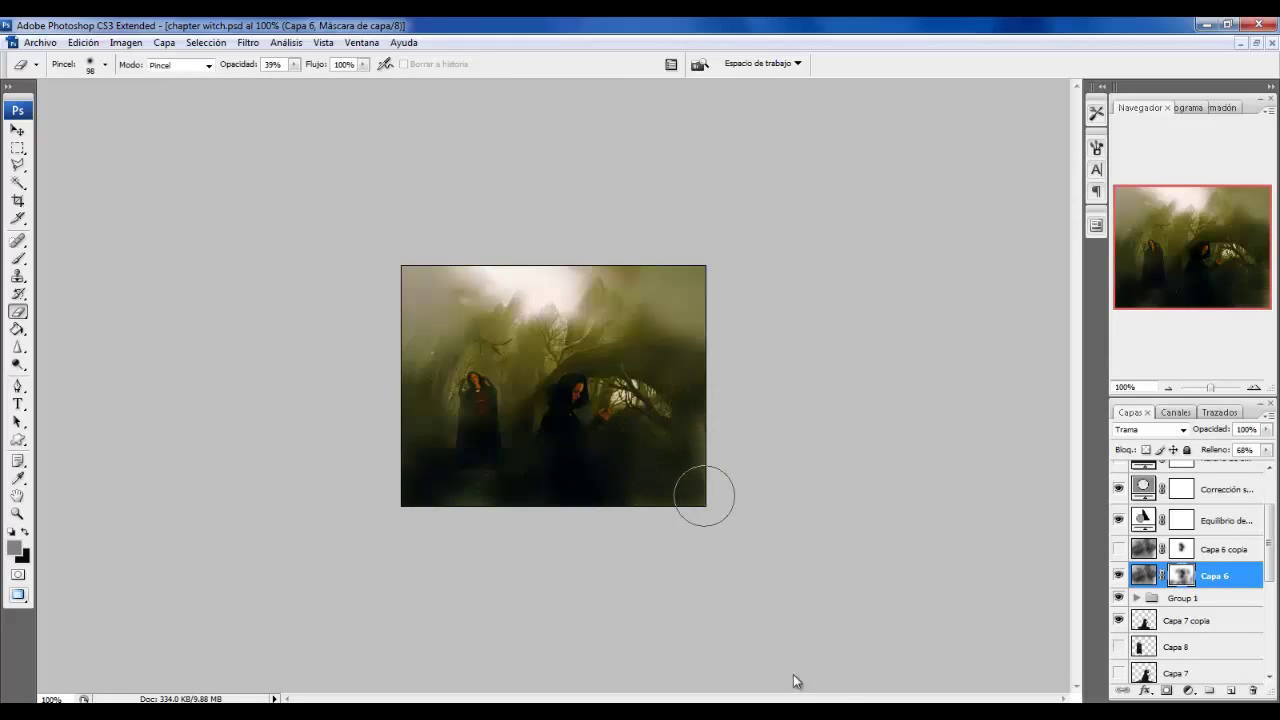
{"action": "scroll", "coordinate": [1200, 651], "scroll_direction": "down", "scroll_amount": 3}
{"action": "scroll", "coordinate": [1200, 640], "scroll_direction": "down", "scroll_amount": 3}
Toggle Capa 9 on and off to compare, then select Capa 8 copia.
{"action": "left_click", "coordinate": [1200, 618]}
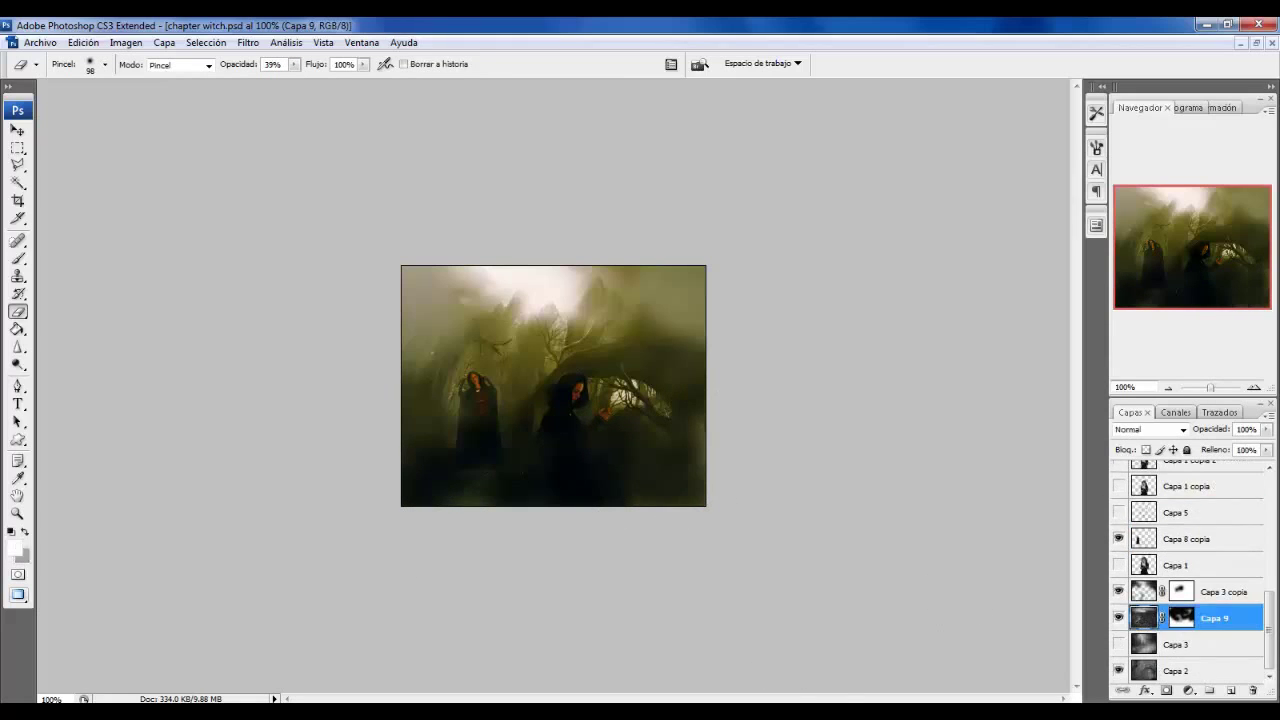
{"action": "key", "text": "ctrl+t"}
{"action": "key", "text": "Escape"}
{"action": "left_click", "coordinate": [1119, 619]}
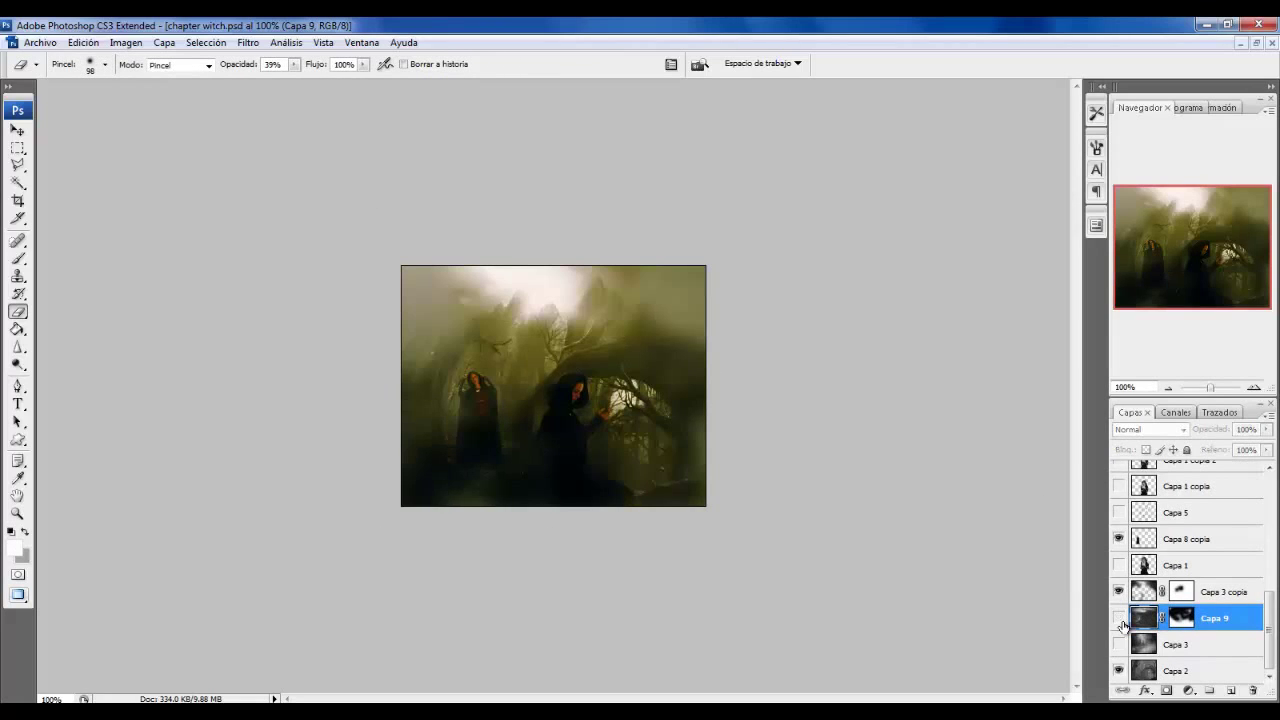
{"action": "left_click", "coordinate": [1119, 619]}
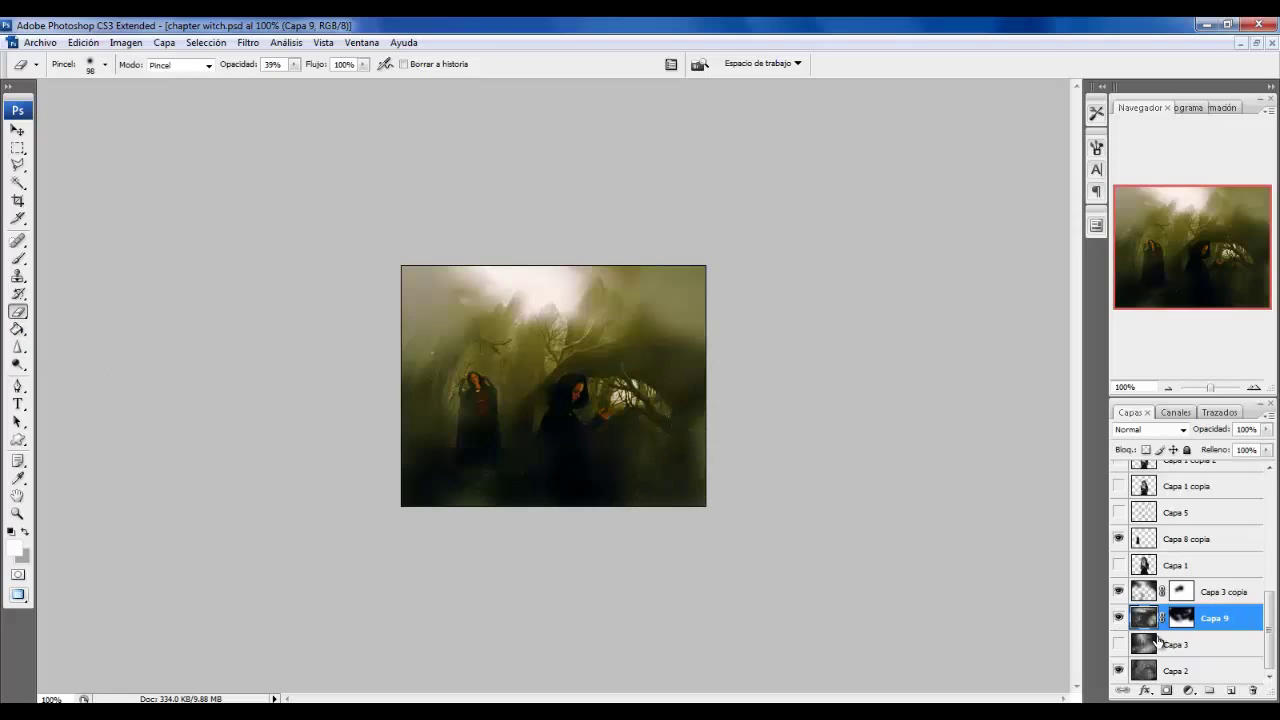
{"action": "left_click", "coordinate": [1181, 617]}
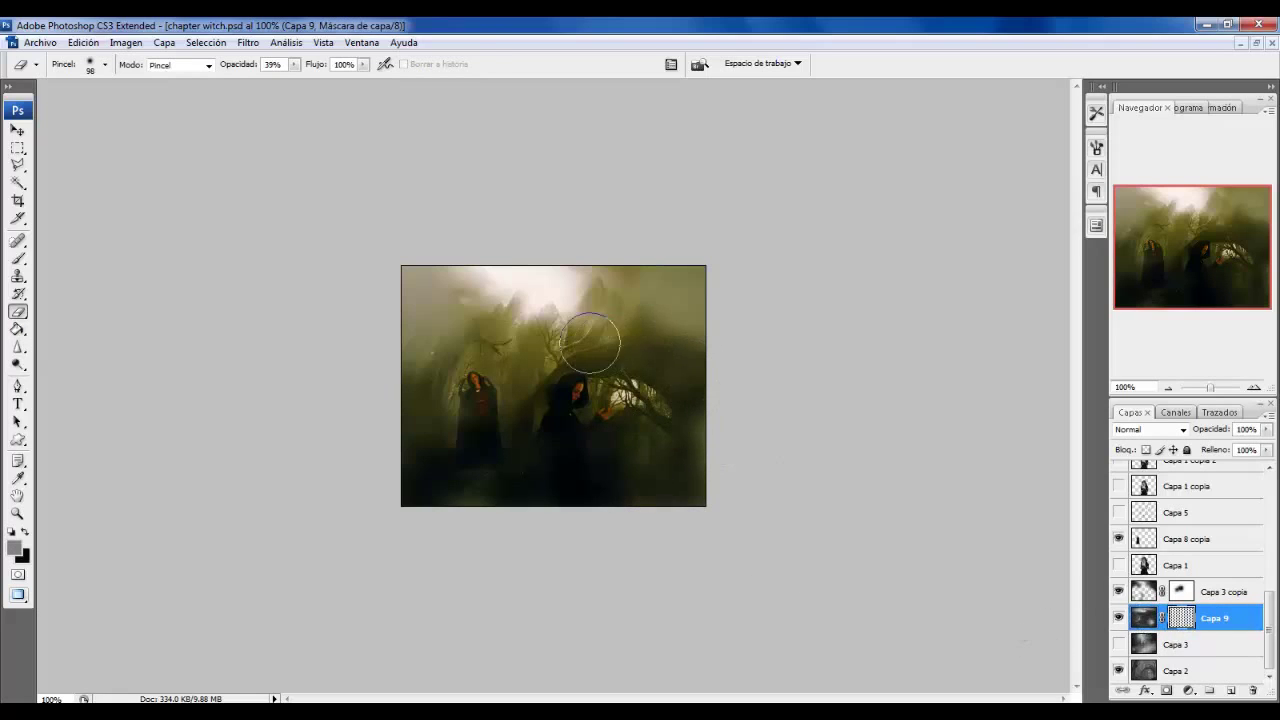
{"action": "left_click", "coordinate": [1192, 541]}
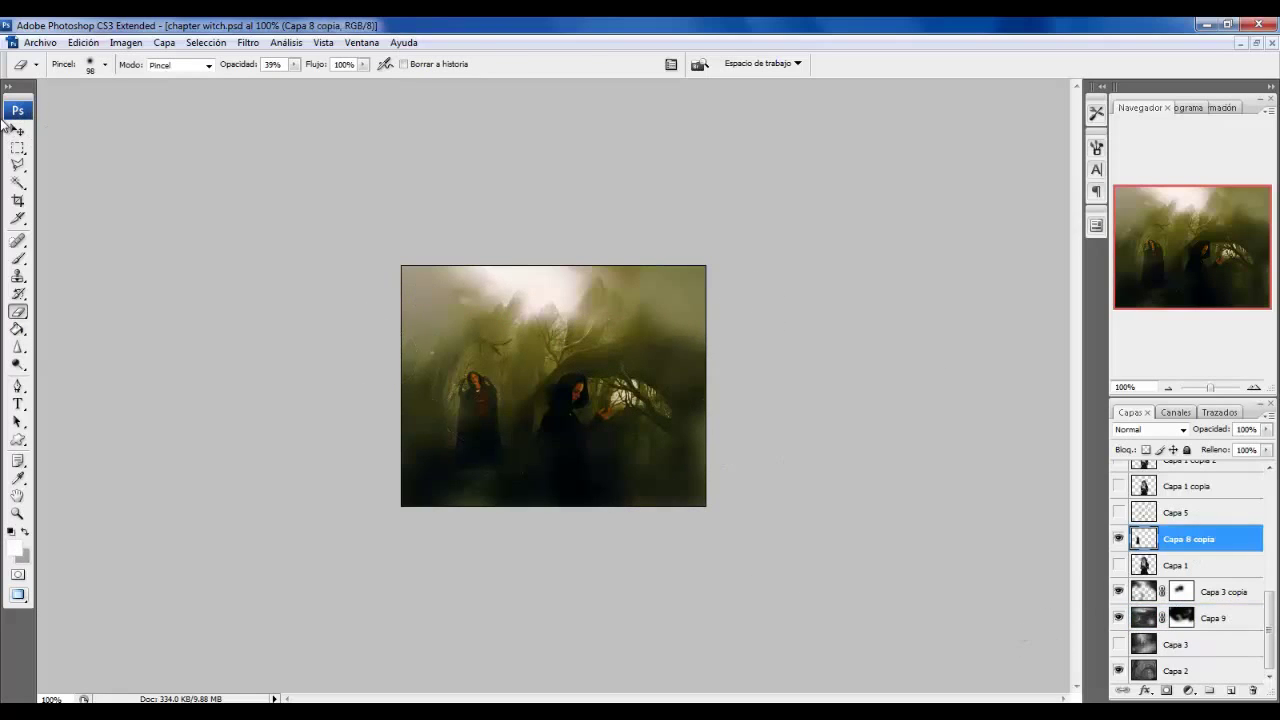
{"action": "left_click", "coordinate": [17, 130]}
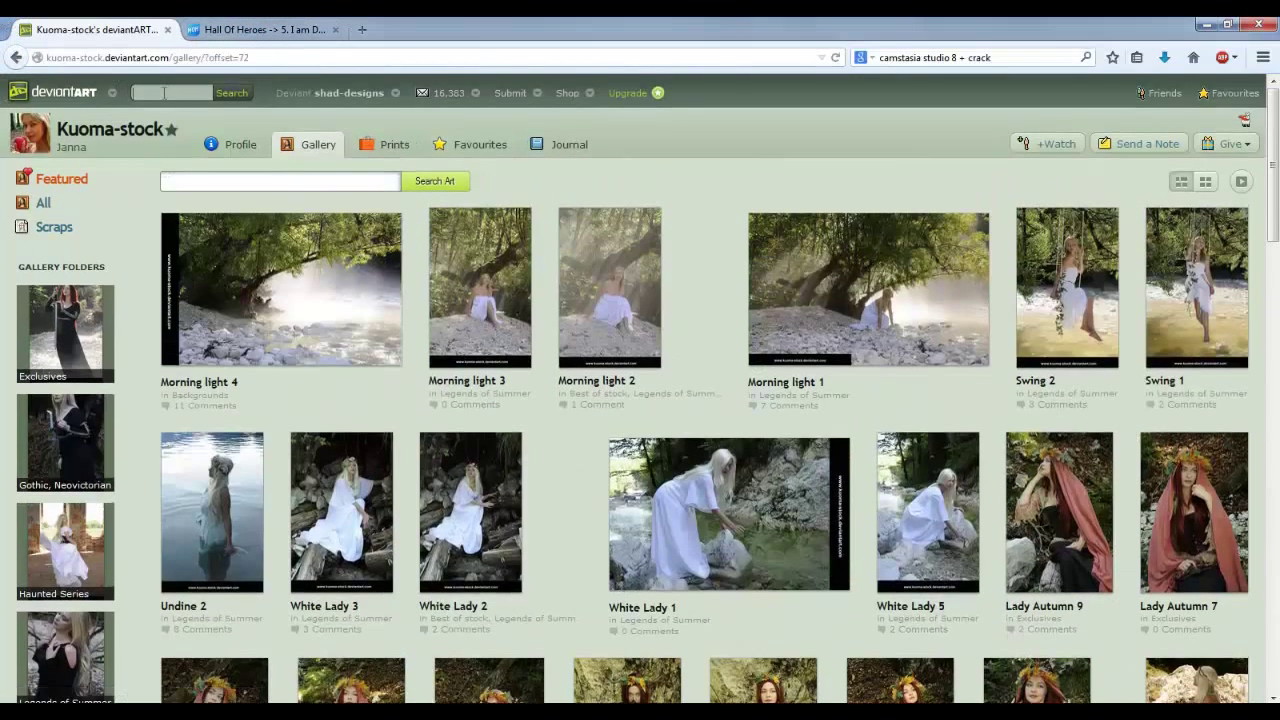
Search deviantART for fireball stock and open the Water or Fire artwork page.
{"action": "type", "text": "tock hall fire"}
{"action": "key", "text": "Return"}
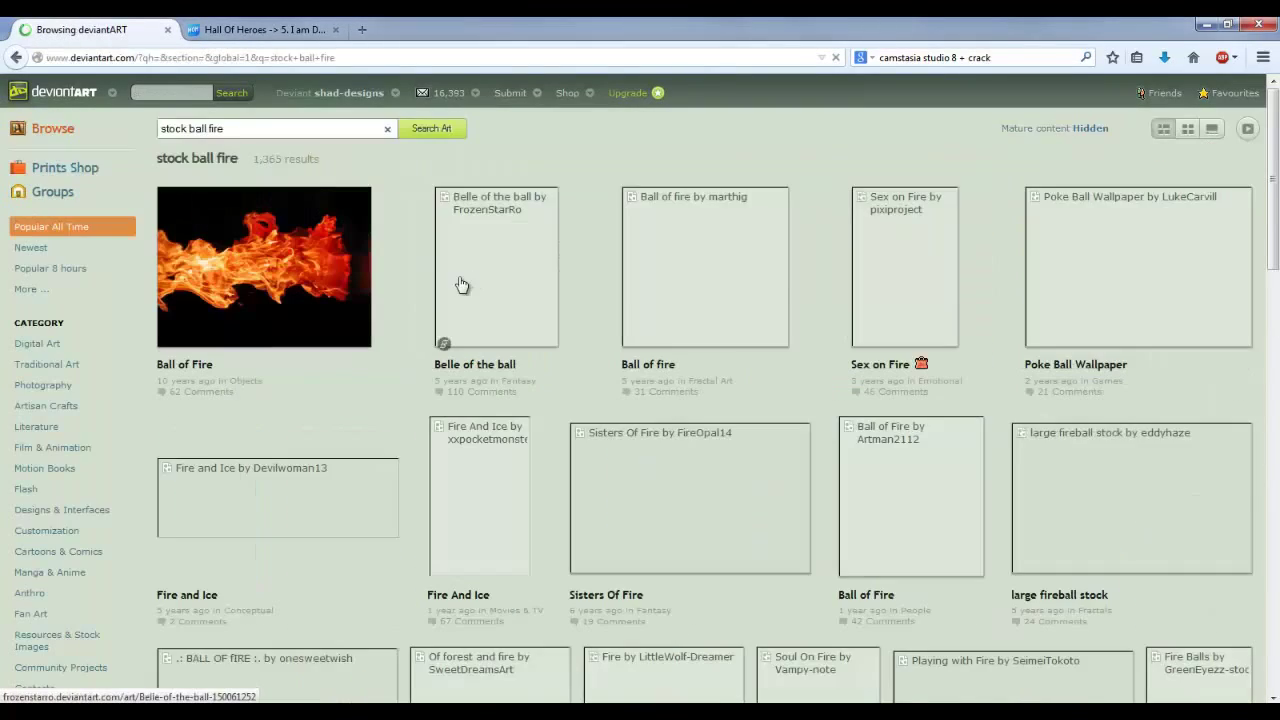
{"action": "scroll", "coordinate": [594, 358], "scroll_direction": "down", "scroll_amount": 3}
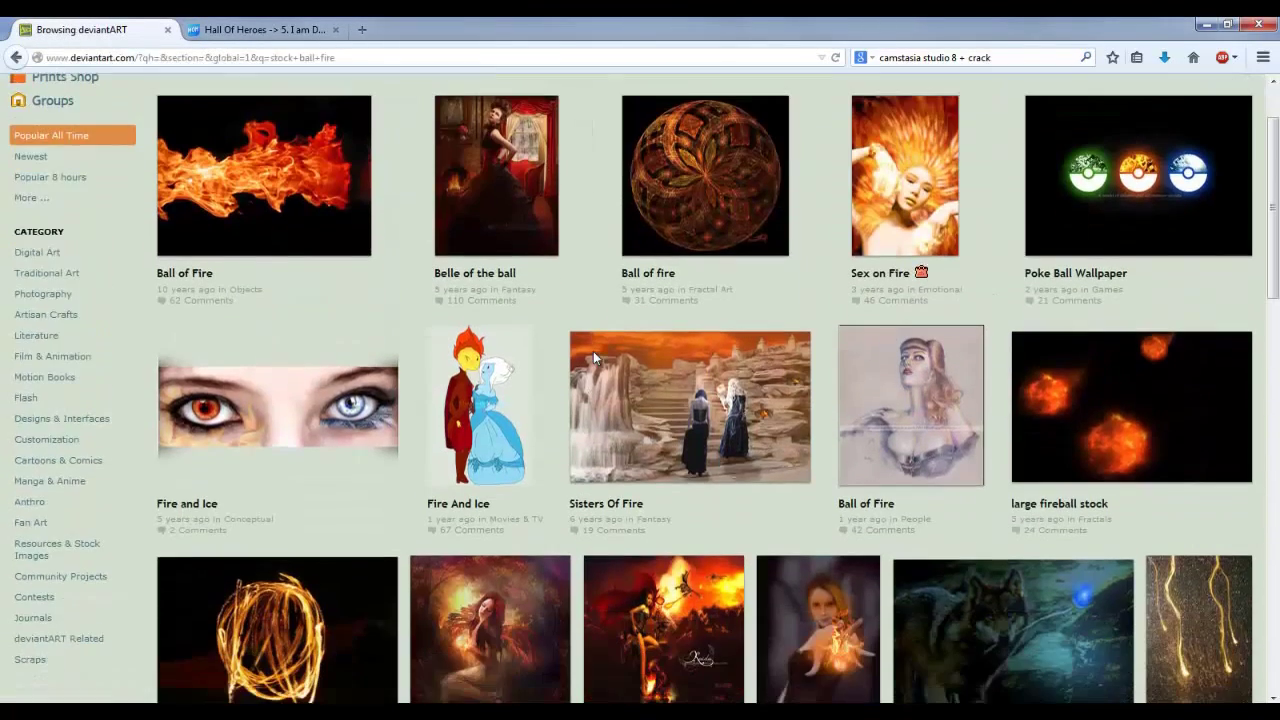
{"action": "scroll", "coordinate": [872, 356], "scroll_direction": "down", "scroll_amount": 5}
{"action": "scroll", "coordinate": [872, 356], "scroll_direction": "down", "scroll_amount": 4}
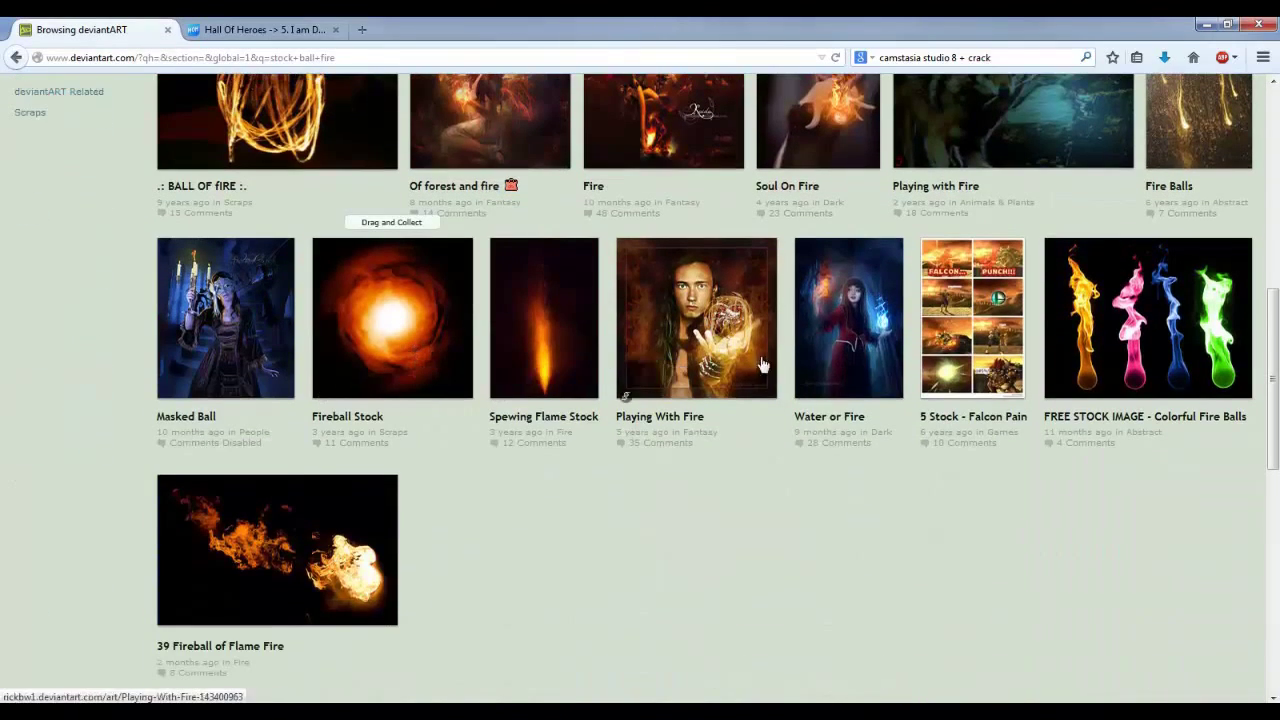
{"action": "left_click", "coordinate": [835, 355]}
{"action": "scroll", "coordinate": [624, 341], "scroll_direction": "down", "scroll_amount": 4}
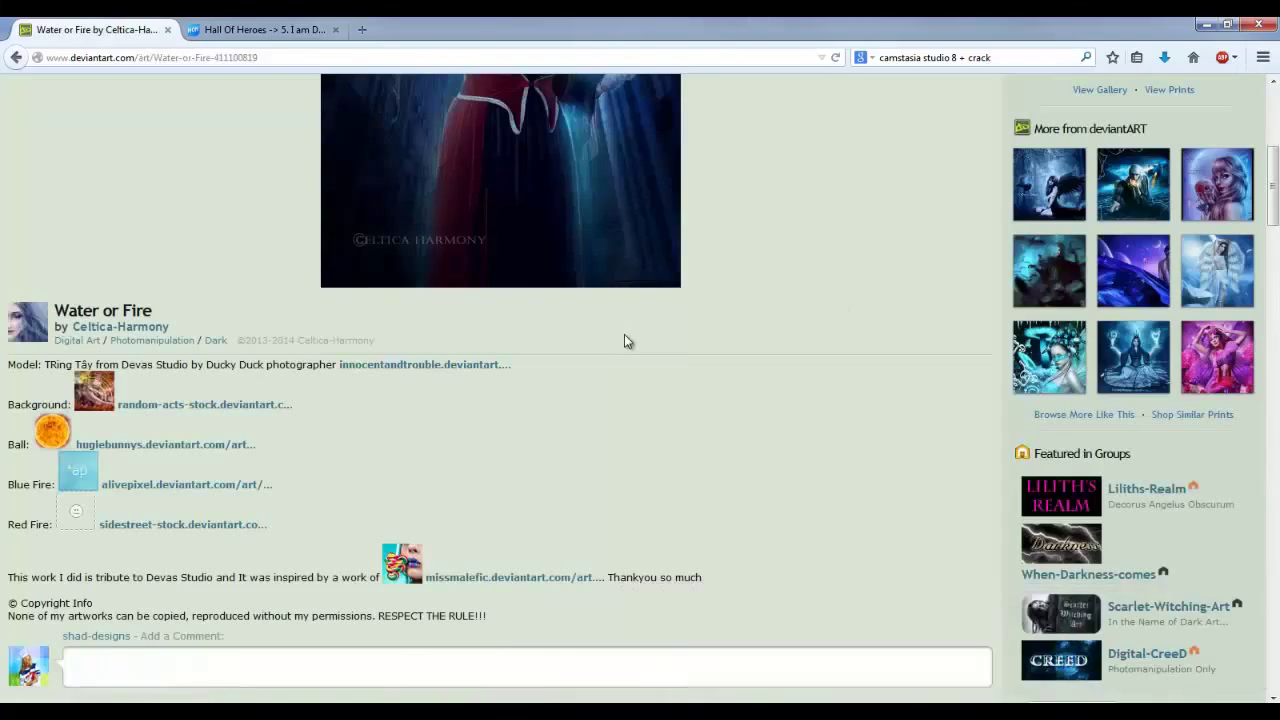
Download the Fire stock ZIP into the Ps Documents > Stocks folder.
{"action": "right_click", "coordinate": [220, 526]}
{"action": "left_click", "coordinate": [270, 537]}
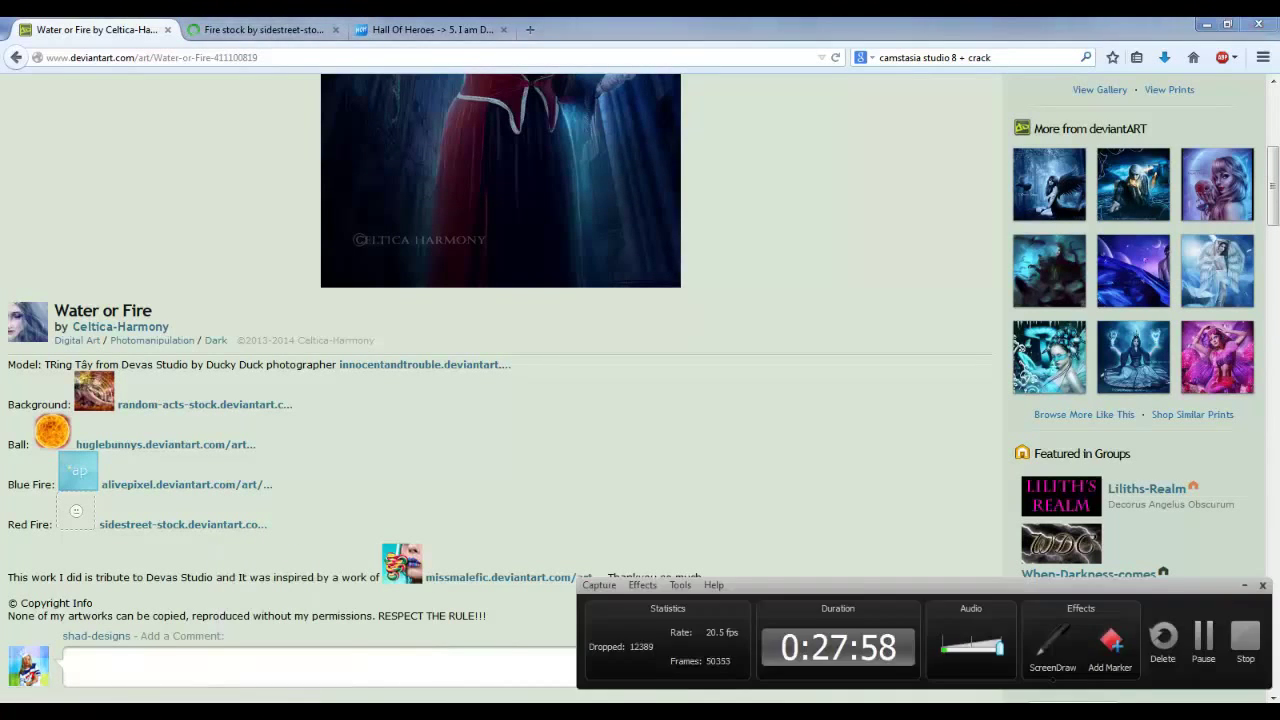
{"action": "scroll", "coordinate": [477, 186], "scroll_direction": "up", "scroll_amount": 2}
{"action": "left_click", "coordinate": [226, 32]}
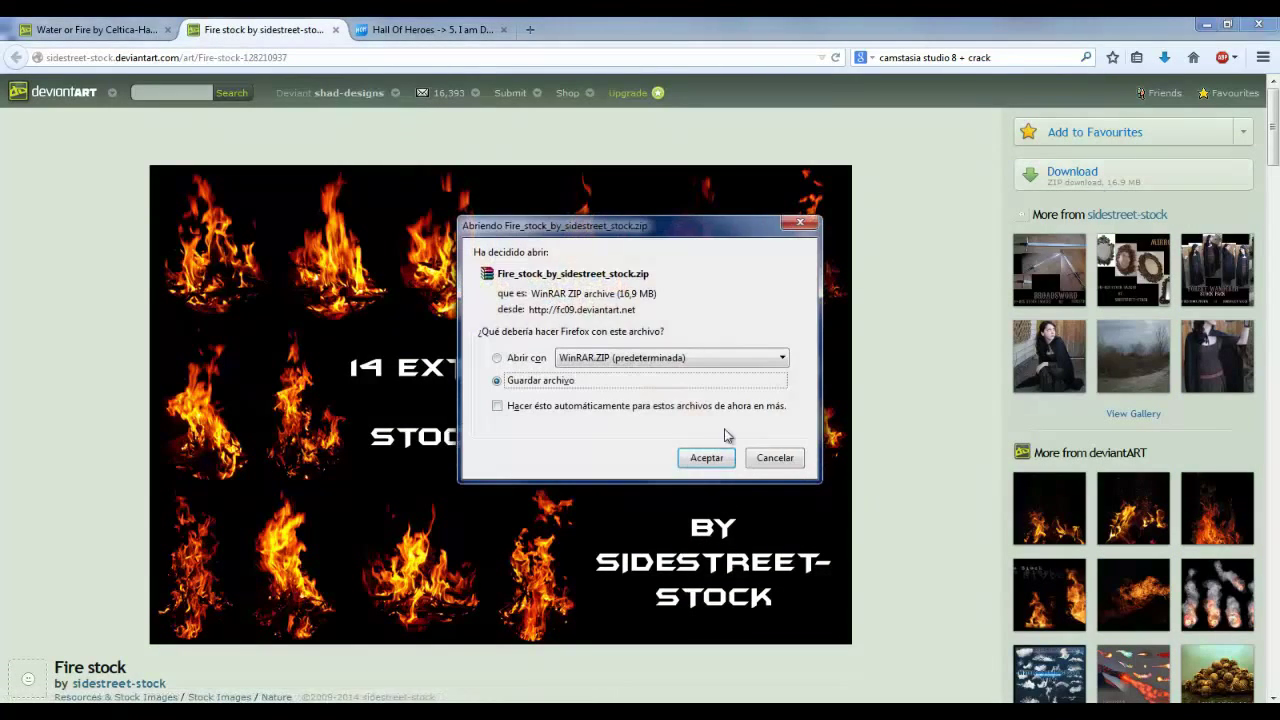
{"action": "left_click", "coordinate": [706, 457]}
{"action": "left_click", "coordinate": [321, 53]}
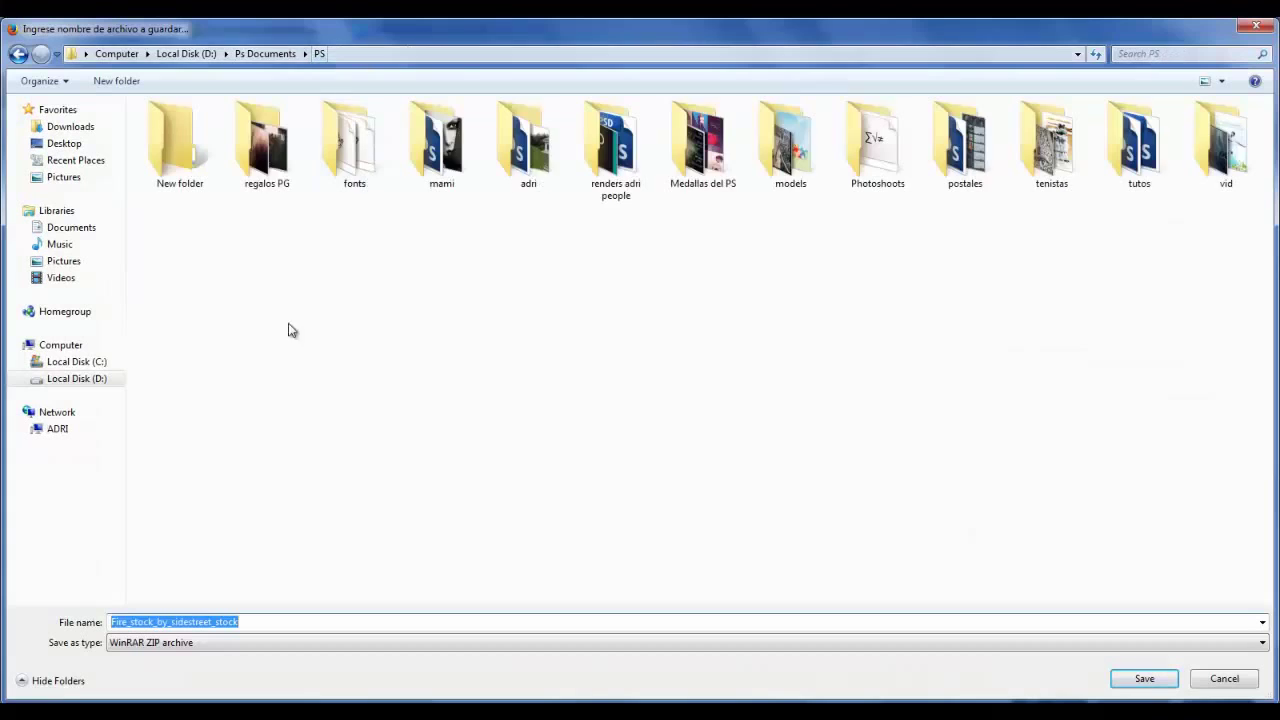
{"action": "left_click", "coordinate": [265, 53]}
{"action": "double_click", "coordinate": [170, 381]}
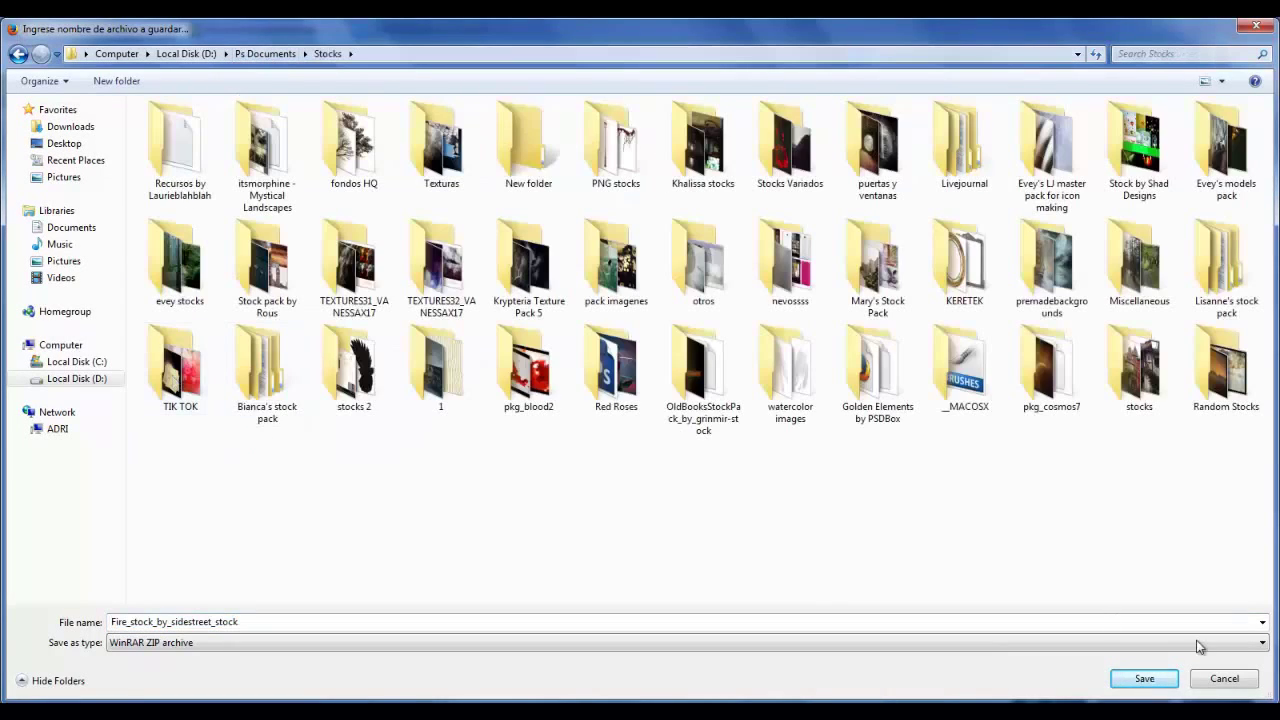
{"action": "key", "text": "Return"}
Return to the fire search results and open the Fireball Stock artwork page.
{"action": "left_click", "coordinate": [133, 38]}
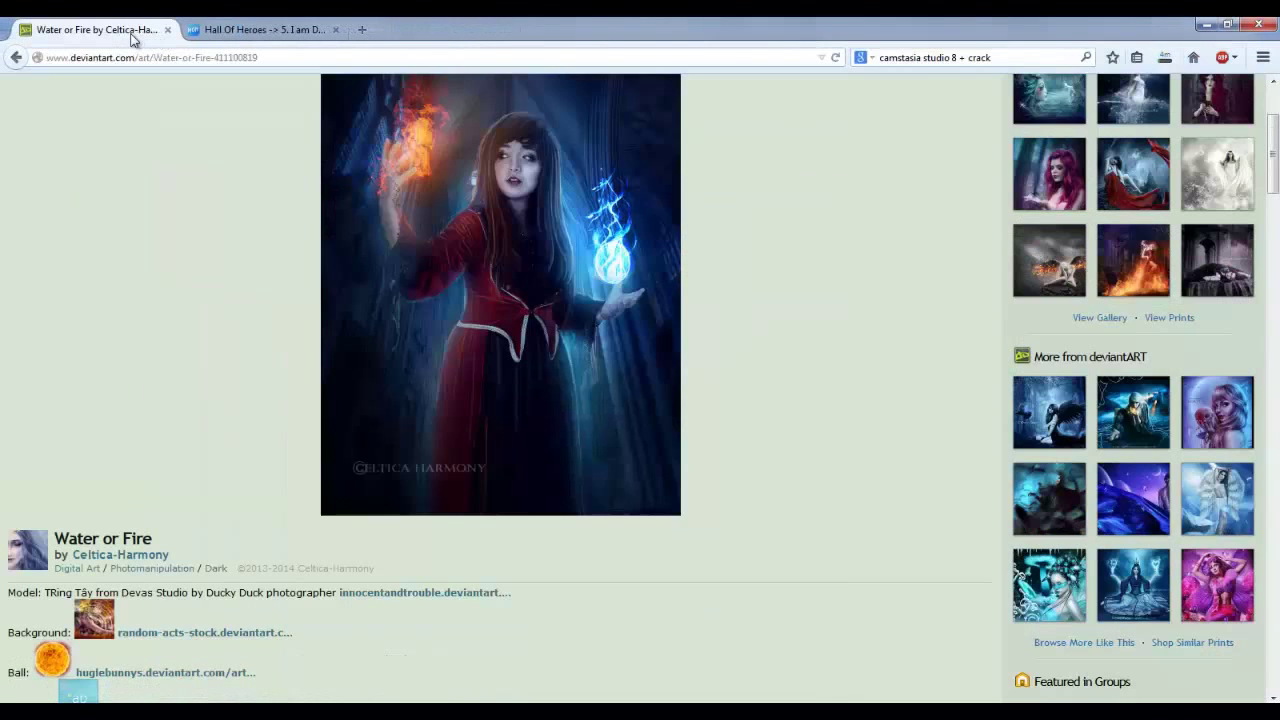
{"action": "left_click", "coordinate": [16, 60]}
{"action": "scroll", "coordinate": [416, 343], "scroll_direction": "up", "scroll_amount": 3}
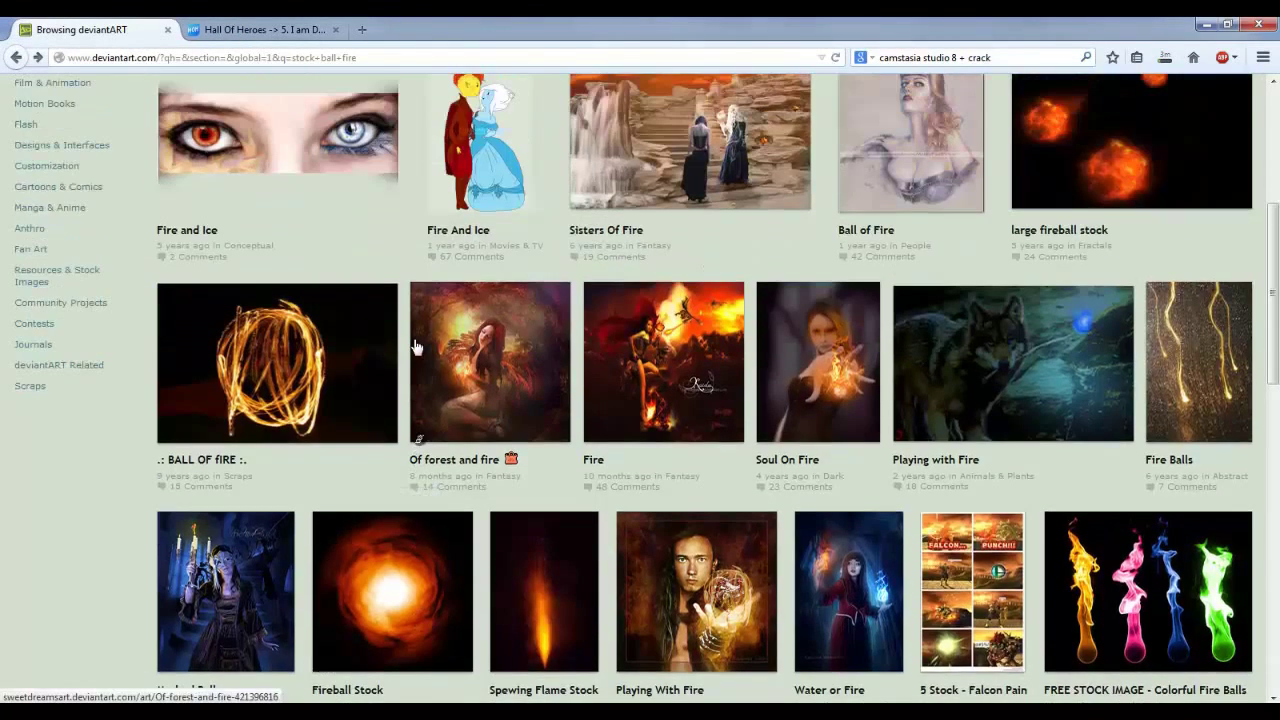
{"action": "scroll", "coordinate": [416, 343], "scroll_direction": "up", "scroll_amount": 3}
{"action": "scroll", "coordinate": [416, 343], "scroll_direction": "down", "scroll_amount": 5}
{"action": "left_click", "coordinate": [416, 346]}
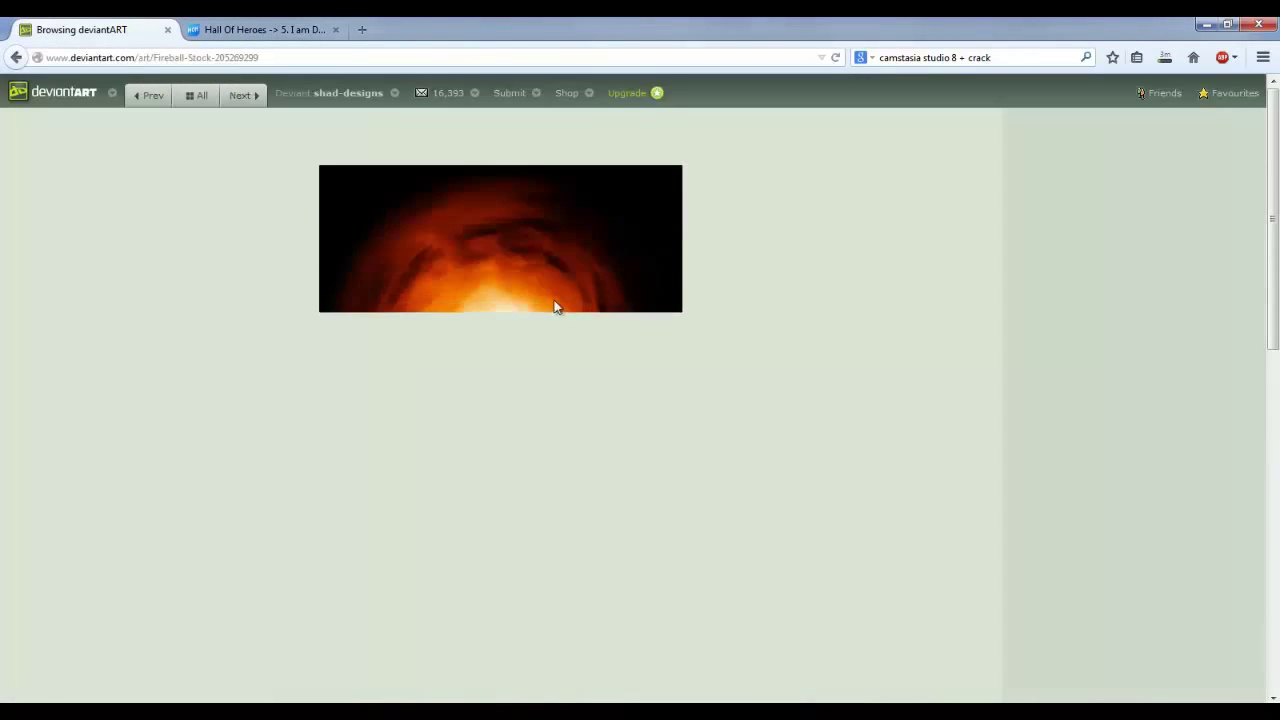
Save the fireball image into the Stocks folder and check the downloads list.
{"action": "right_click", "coordinate": [515, 305]}
{"action": "left_click", "coordinate": [581, 391]}
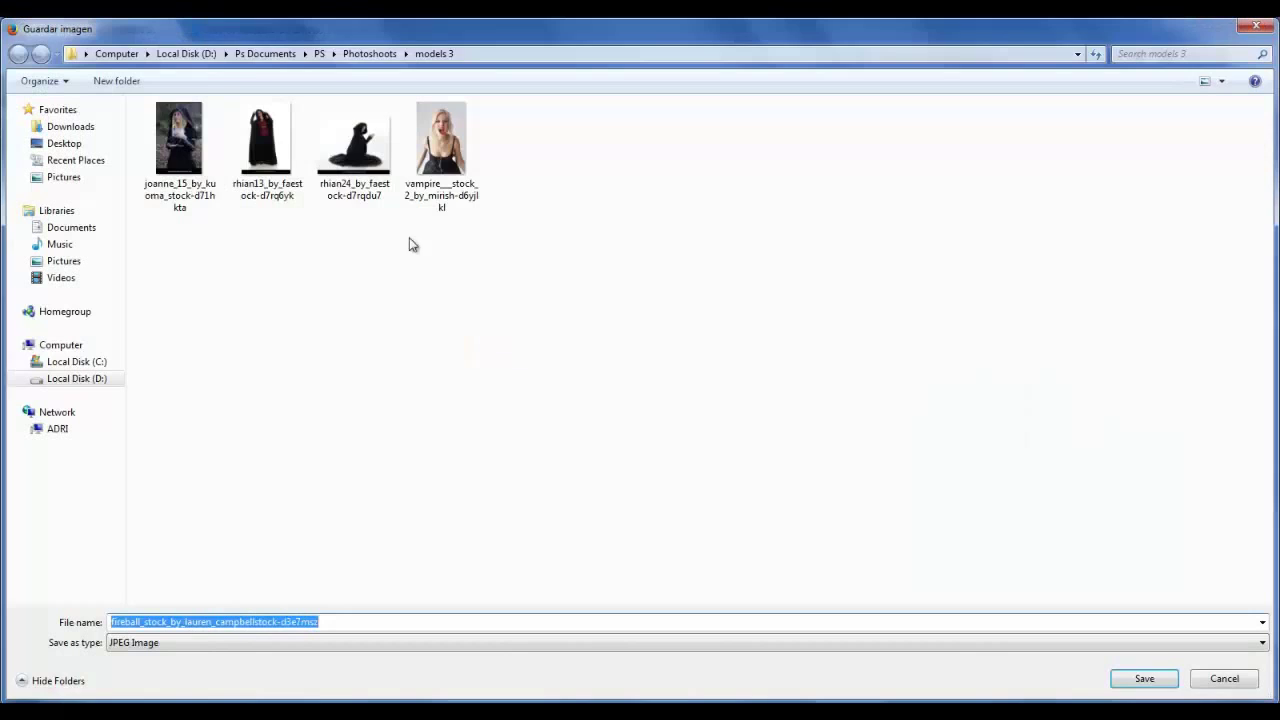
{"action": "left_click", "coordinate": [262, 53]}
{"action": "double_click", "coordinate": [170, 379]}
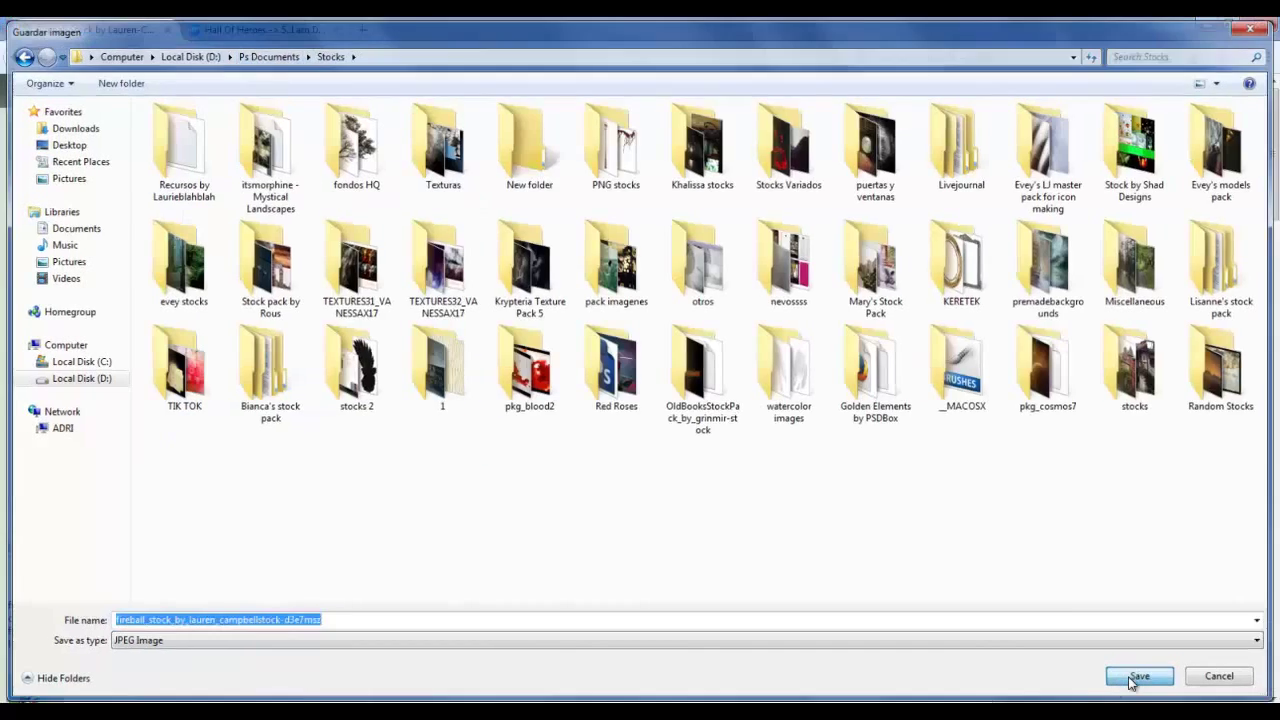
{"action": "left_click", "coordinate": [1140, 680]}
{"action": "left_click", "coordinate": [1166, 57]}
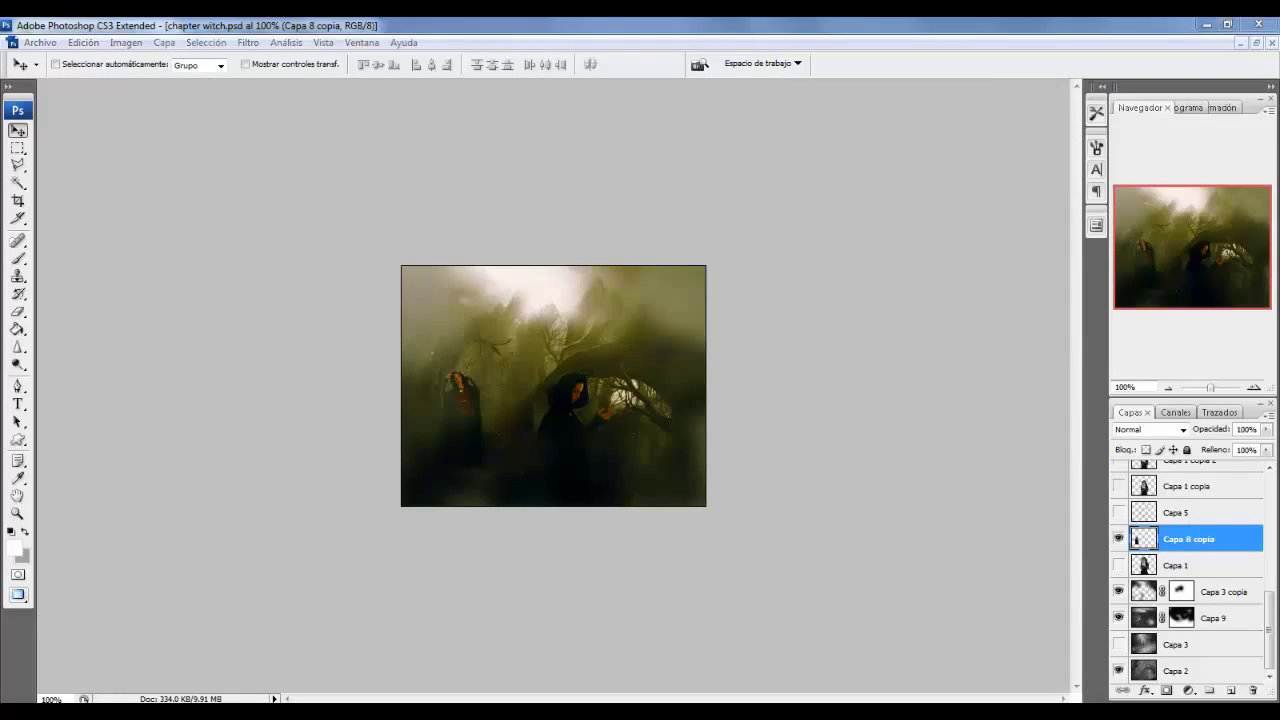
Open the fireball JPG, copy it, and paste it into chapter witch.psd as Capa 10.
{"action": "key", "text": "ctrl+o"}
{"action": "left_click", "coordinate": [485, 133]}
{"action": "double_click", "coordinate": [872, 200]}
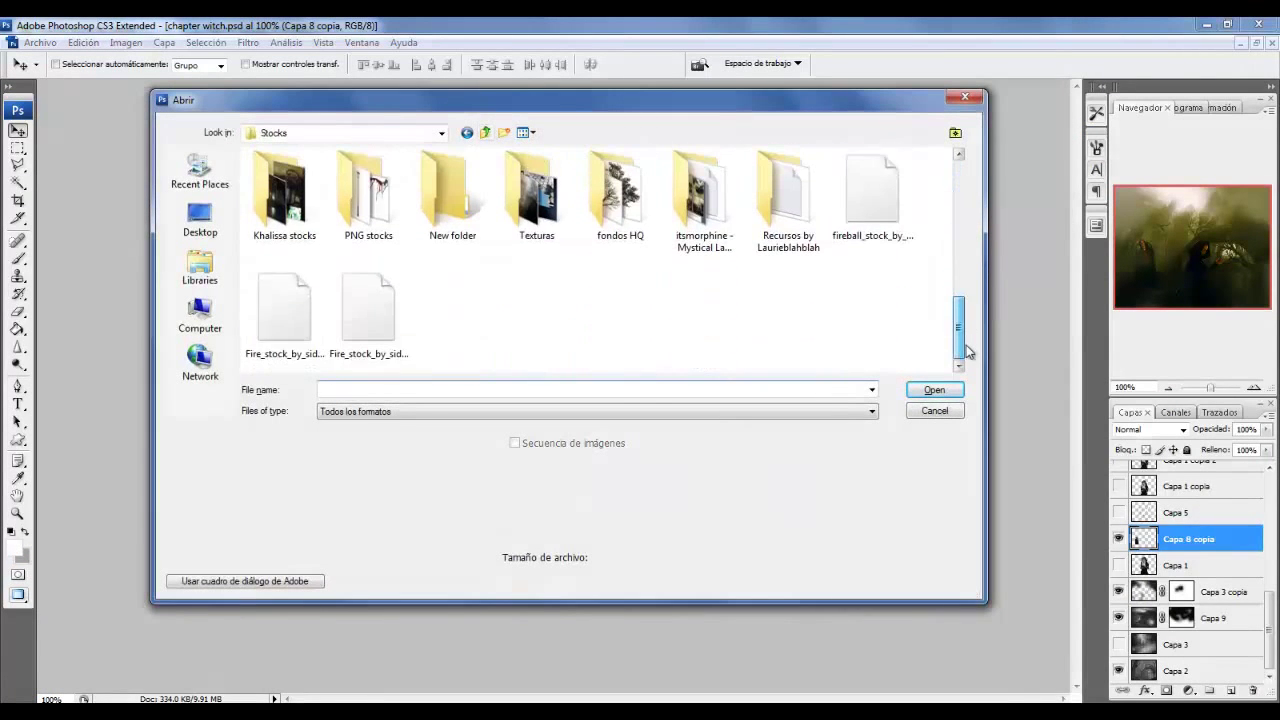
{"action": "left_click", "coordinate": [871, 210]}
{"action": "double_click", "coordinate": [871, 210]}
{"action": "key", "text": "ctrl+a"}
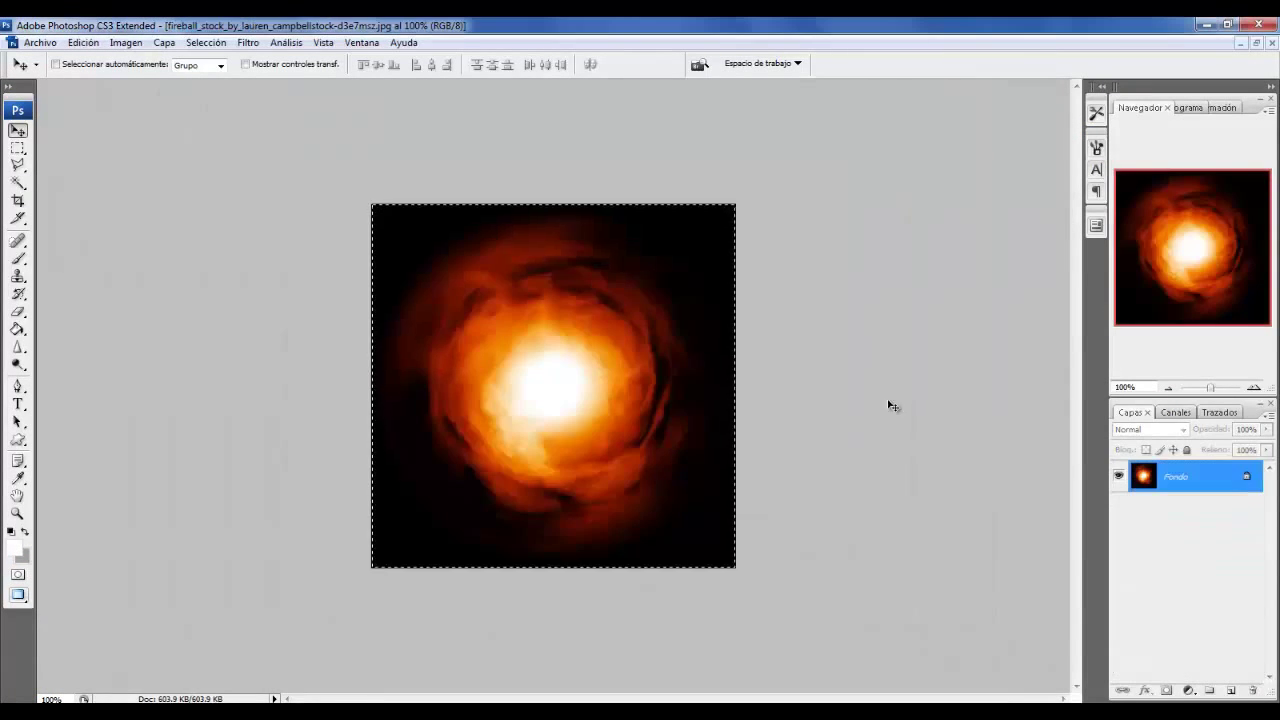
{"action": "key", "text": "ctrl+Tab"}
{"action": "left_click", "coordinate": [1199, 590]}
{"action": "key", "text": "ctrl+v"}
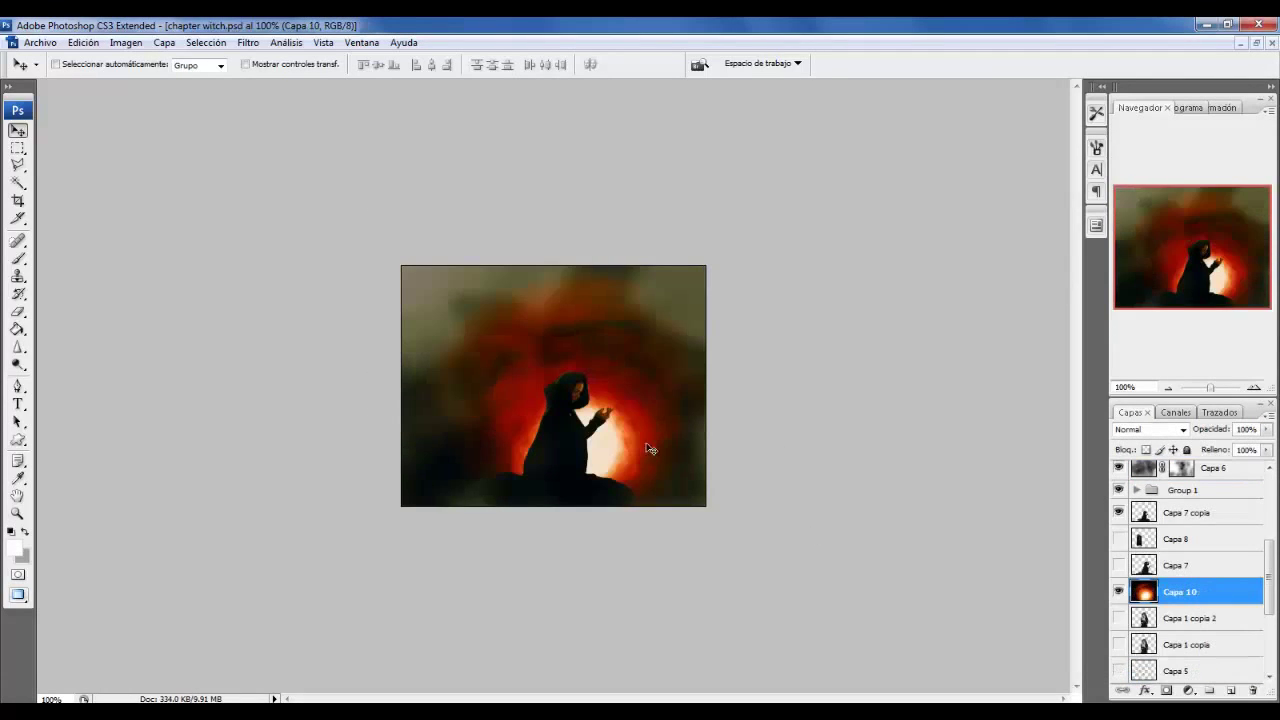
Set the fireball layer to Trama blending and shrink it to fit the witch's hand.
{"action": "left_click", "coordinate": [1150, 429]}
{"action": "left_click", "coordinate": [1140, 169]}
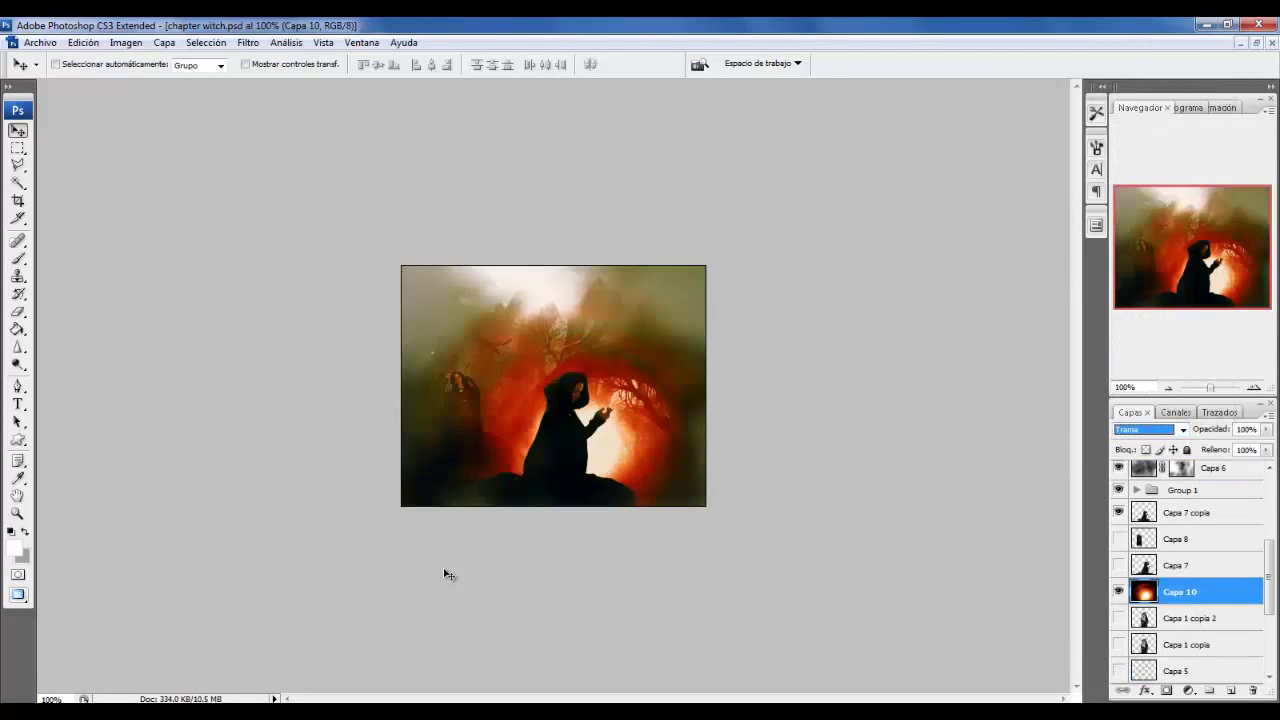
{"action": "key", "text": "ctrl+t"}
{"action": "mouse_move", "coordinate": [400, 629]}
{"action": "left_mouse_down"}
{"action": "mouse_move", "coordinate": [561, 469]}
{"action": "mouse_move", "coordinate": [643, 262]}
{"action": "left_mouse_up"}
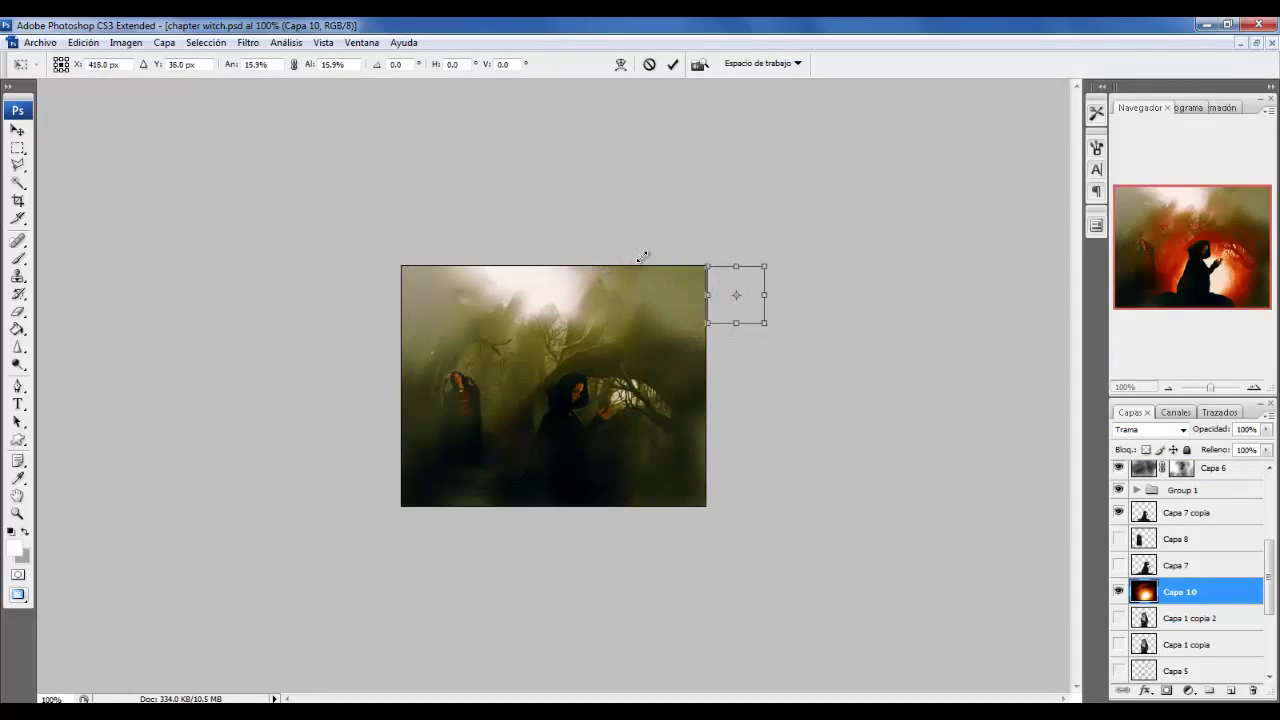
{"action": "key", "text": "Return"}
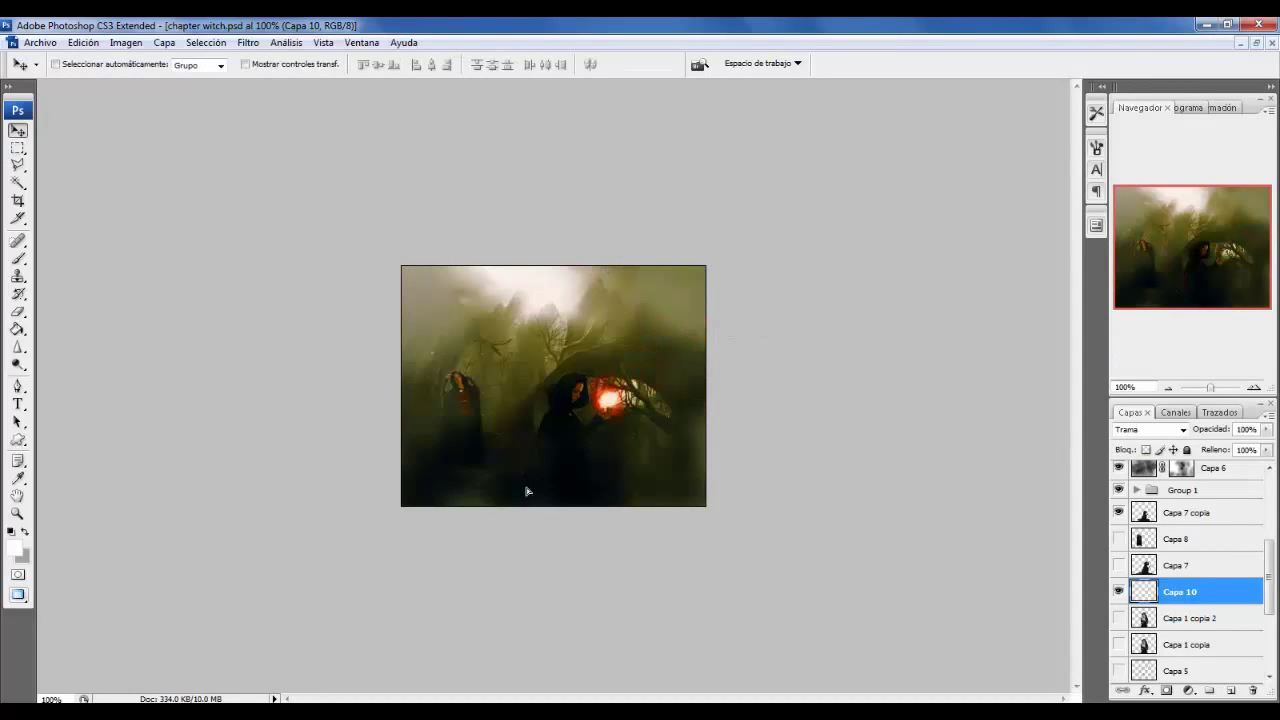
{"action": "key", "text": "ctrl+plus"}
{"action": "key", "text": "ctrl+t"}
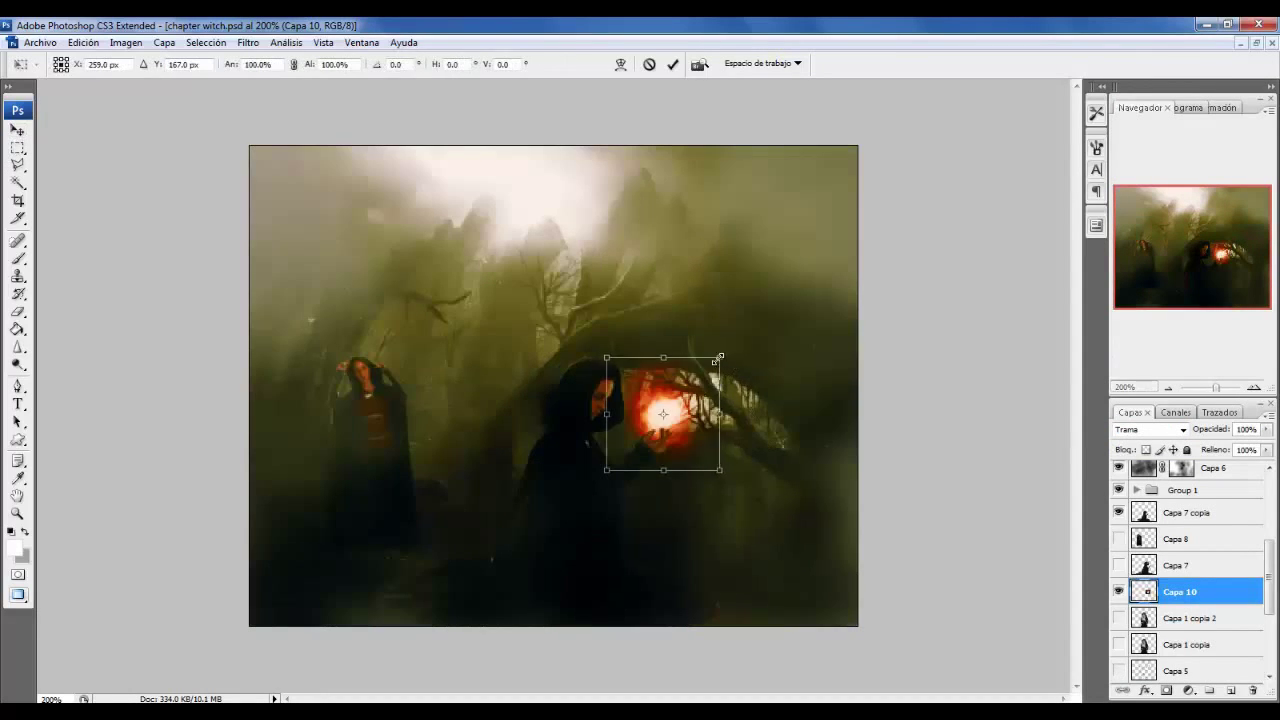
{"action": "left_click_drag", "start_coordinate": [718, 357], "coordinate": [696, 380]}
{"action": "key", "text": "Return"}
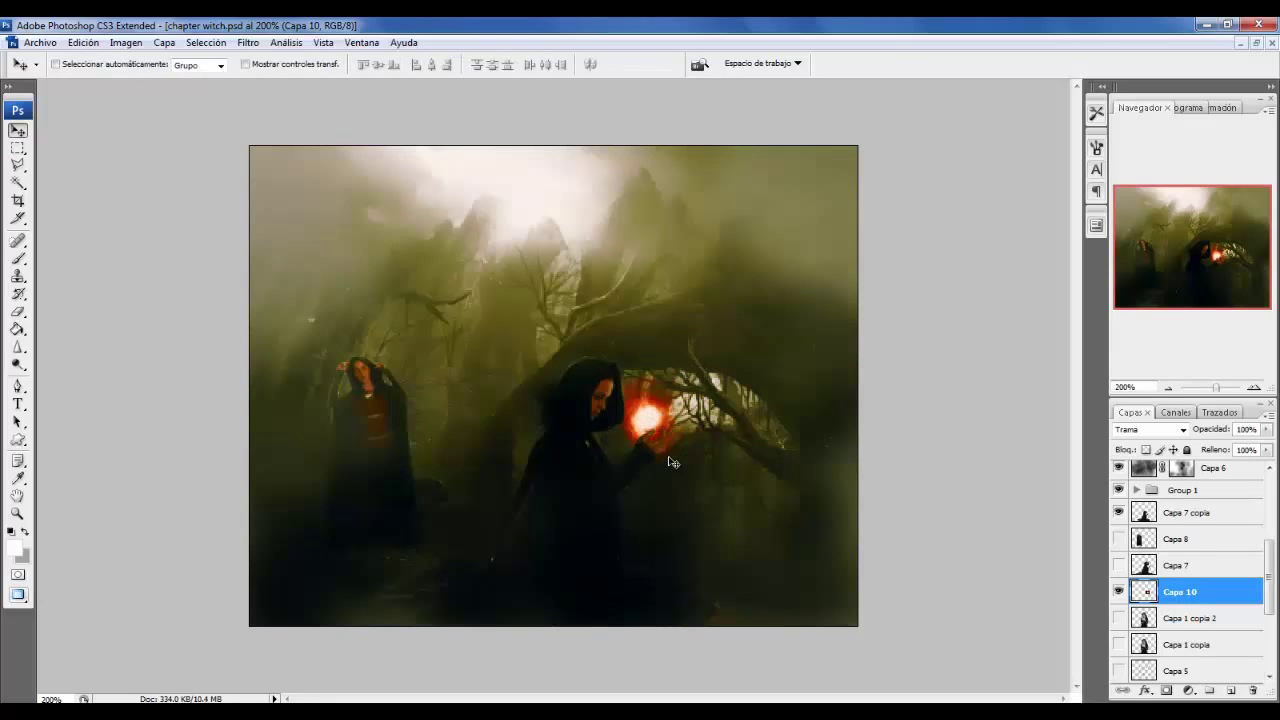
{"action": "key", "text": "ctrl+minus"}
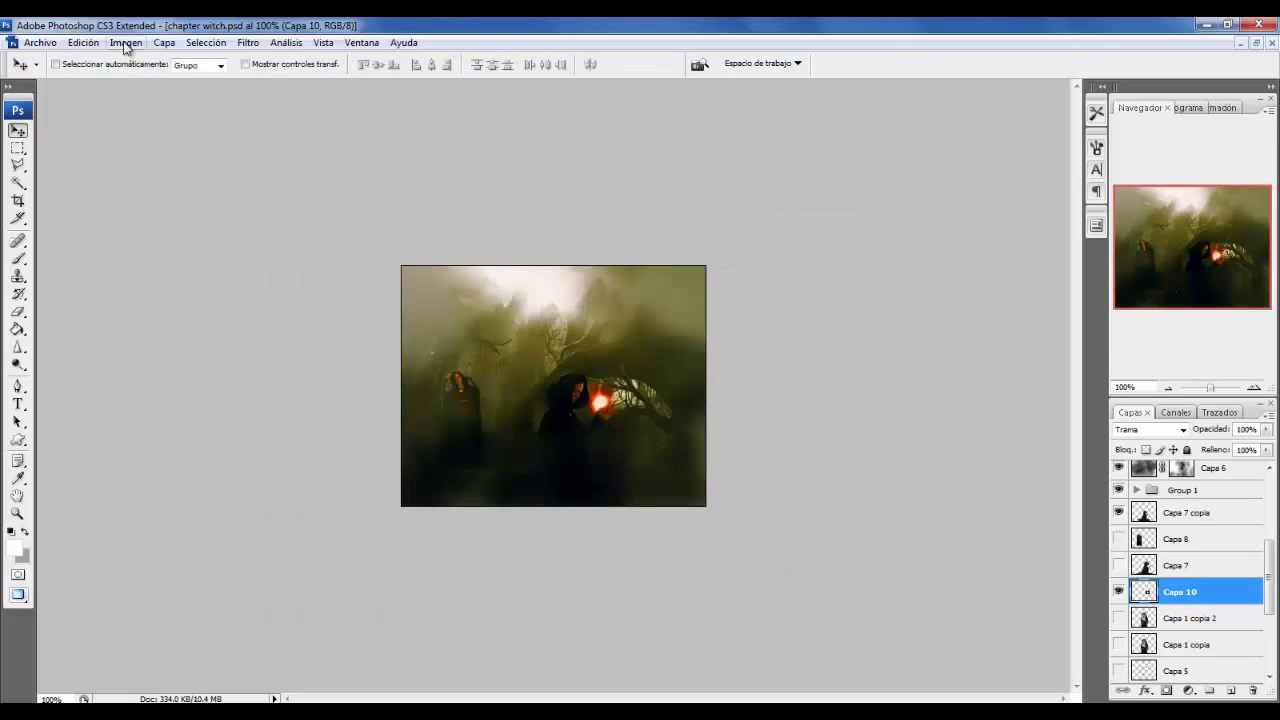
Apply Hue/Saturation to the fireball with Saturation +100 and Hue -4.
{"action": "left_click", "coordinate": [125, 42]}
{"action": "left_click", "coordinate": [380, 209]}
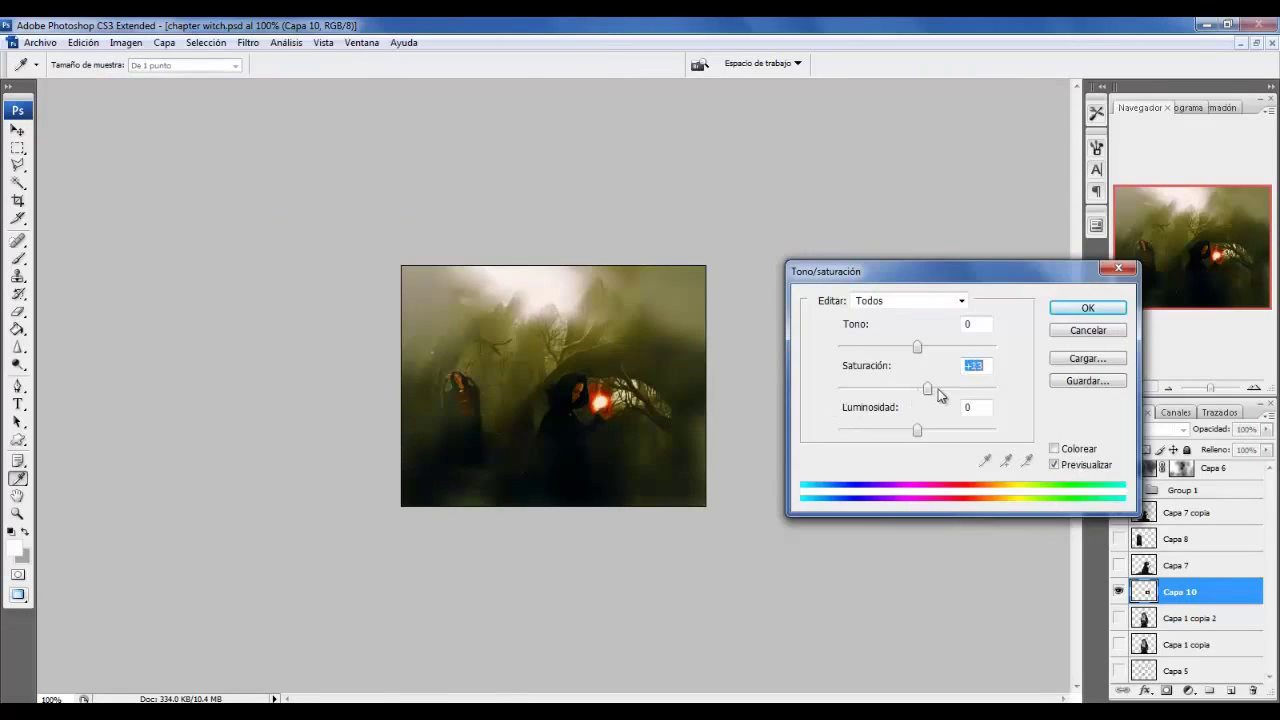
{"action": "left_click_drag", "start_coordinate": [917, 432], "coordinate": [921, 432]}
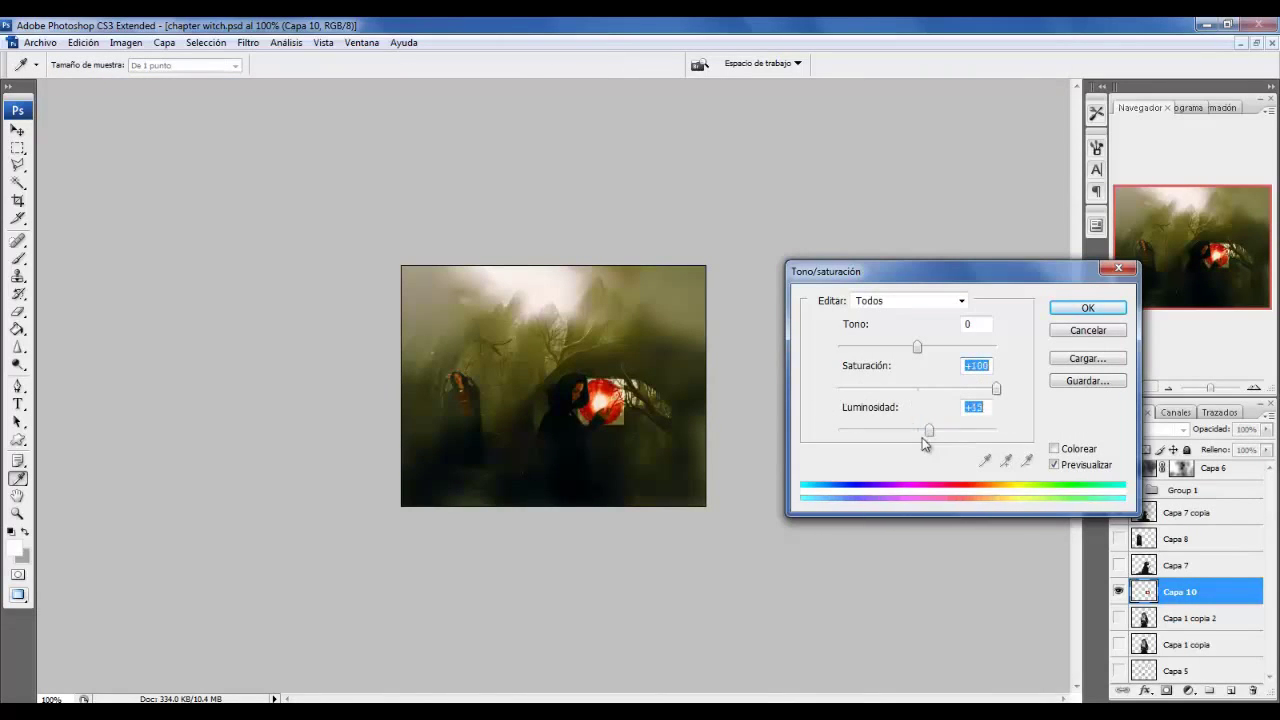
{"action": "left_click_drag", "start_coordinate": [920, 345], "coordinate": [915, 348]}
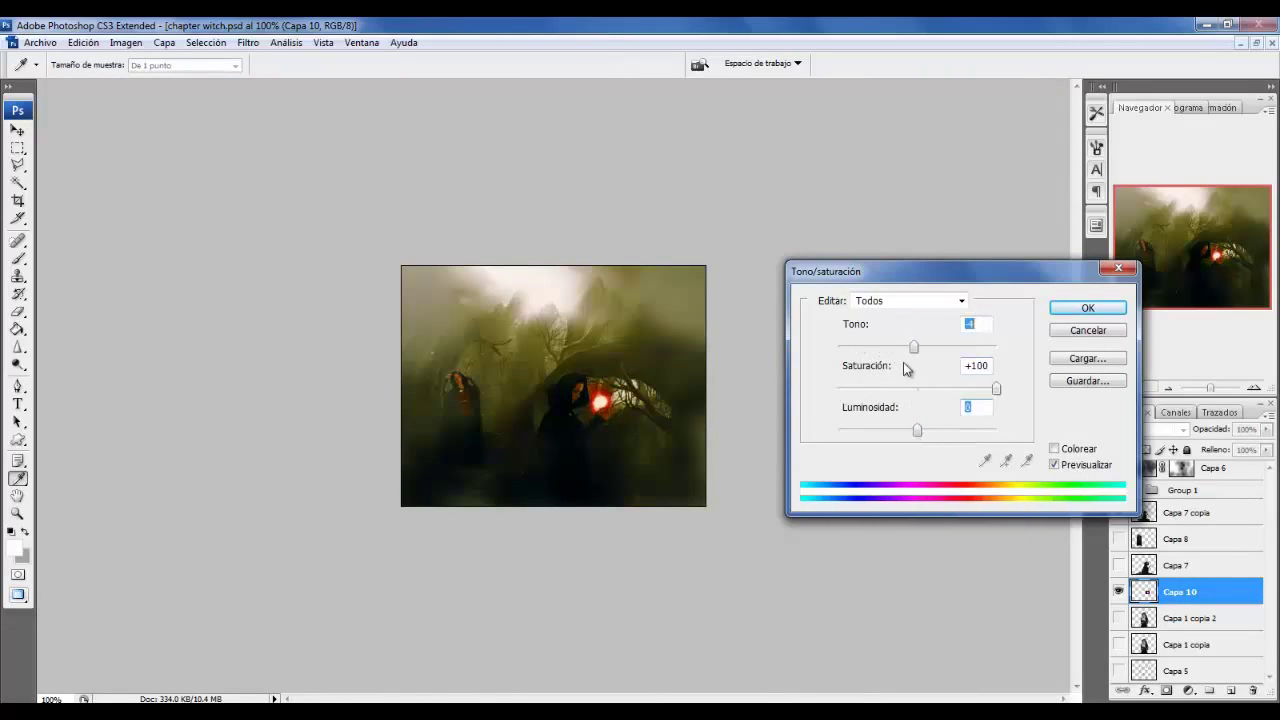
{"action": "key", "text": "Return"}
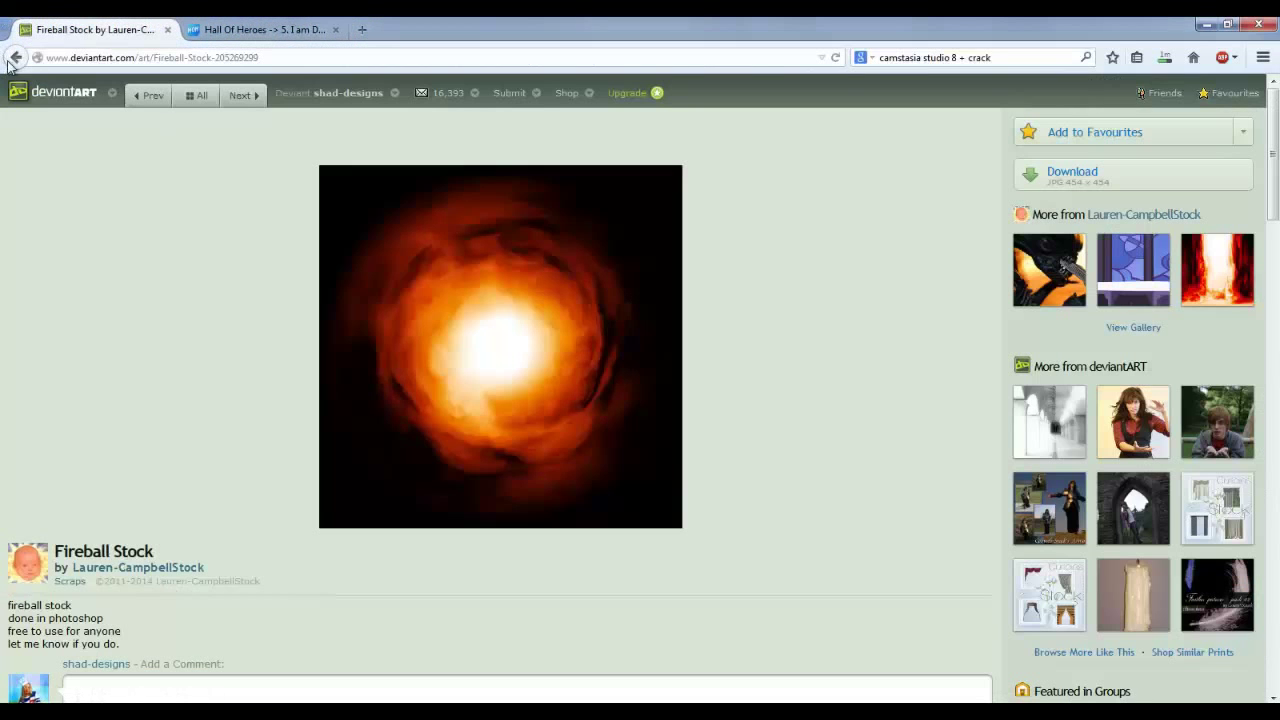
{"action": "left_click", "coordinate": [15, 57]}
{"action": "scroll", "coordinate": [497, 440], "scroll_direction": "down", "scroll_amount": 3}
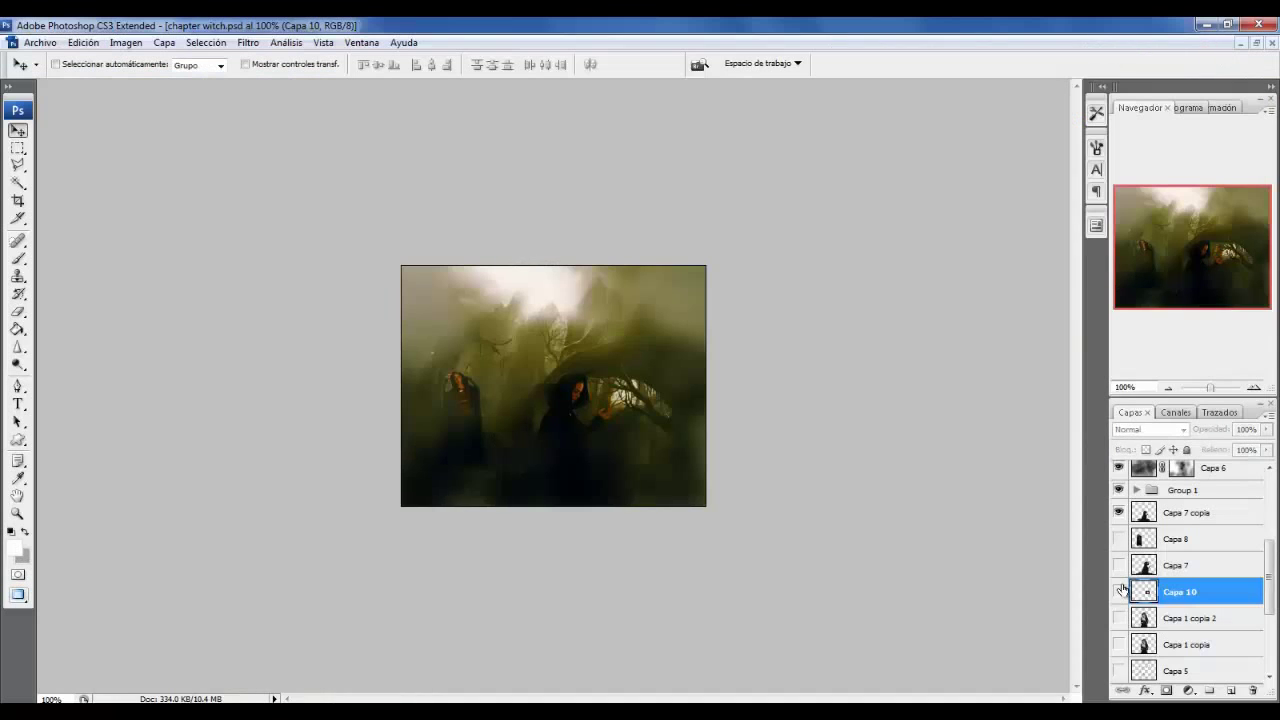
Paste the second fireball stock image in as a new layer blended in Trama mode.
{"action": "key", "text": "ctrl+o"}
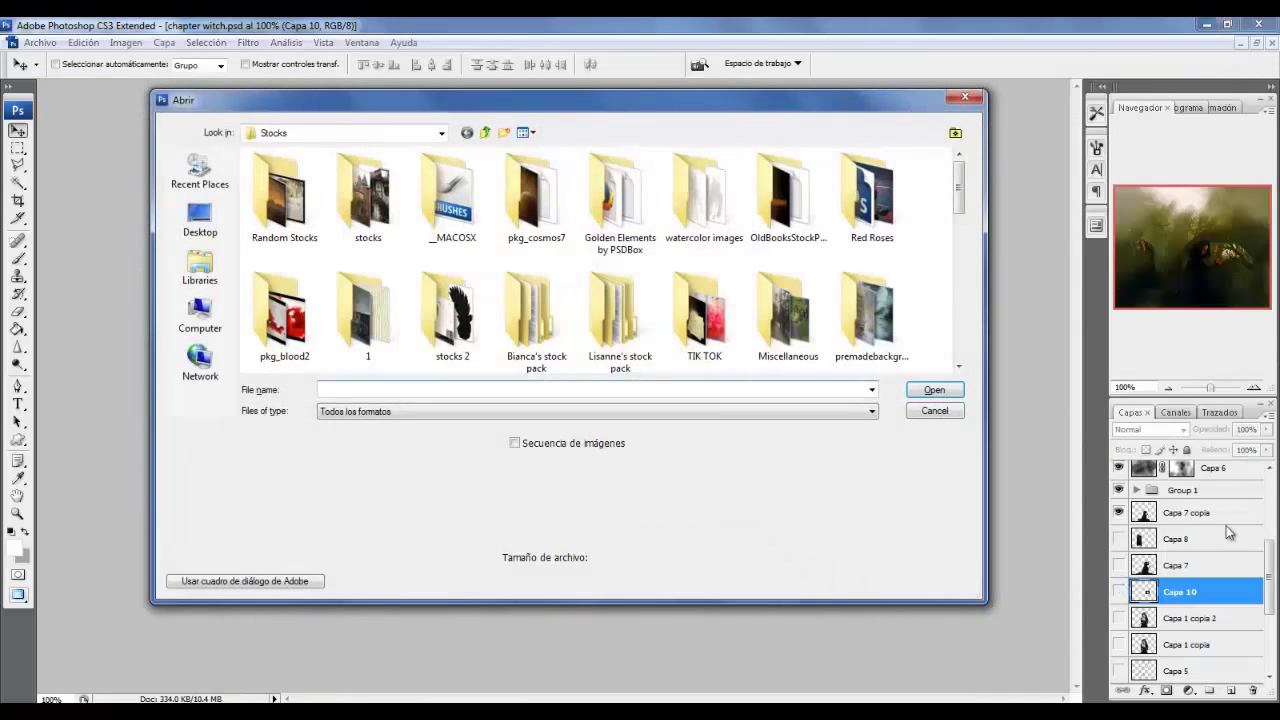
{"action": "scroll", "coordinate": [985, 70], "scroll_direction": "down", "scroll_amount": 10}
{"action": "double_click", "coordinate": [792, 300]}
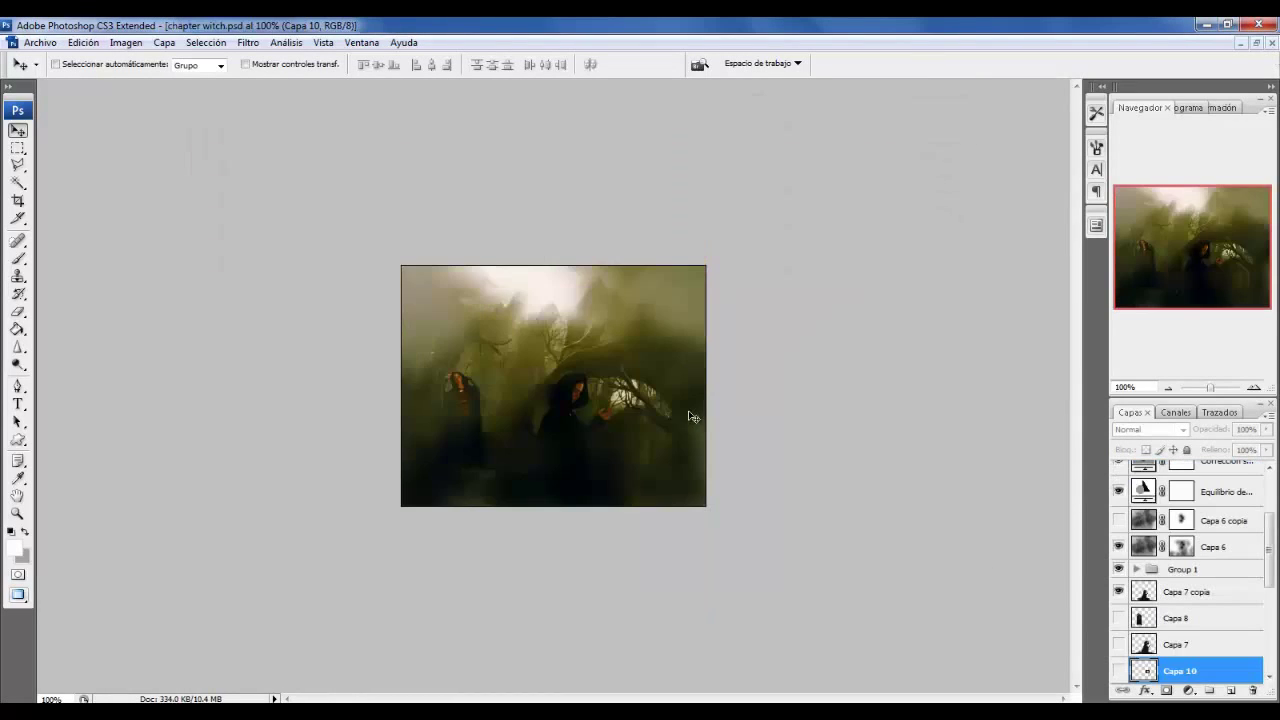
{"action": "key", "text": "ctrl+v"}
{"action": "left_click", "coordinate": [1150, 429]}
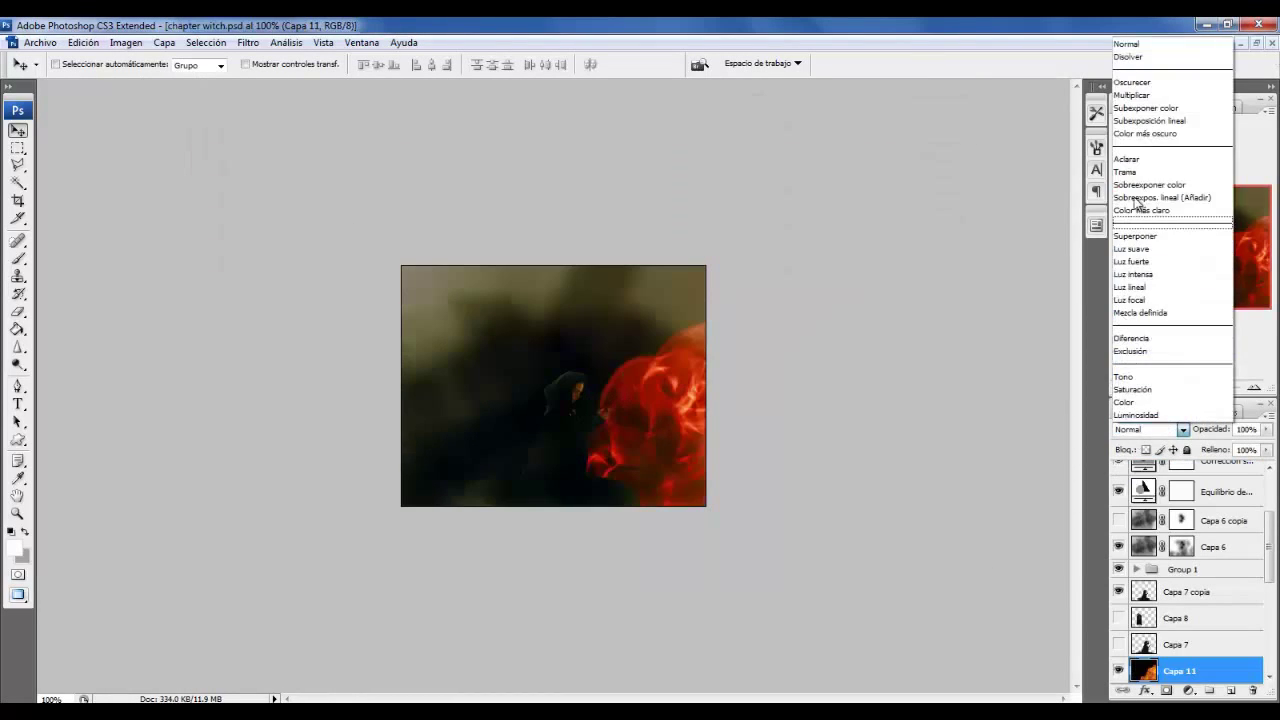
{"action": "left_click", "coordinate": [1143, 172]}
Shrink the fire layer to about a quarter and move it down toward the witch.
{"action": "key", "text": "ctrl+t"}
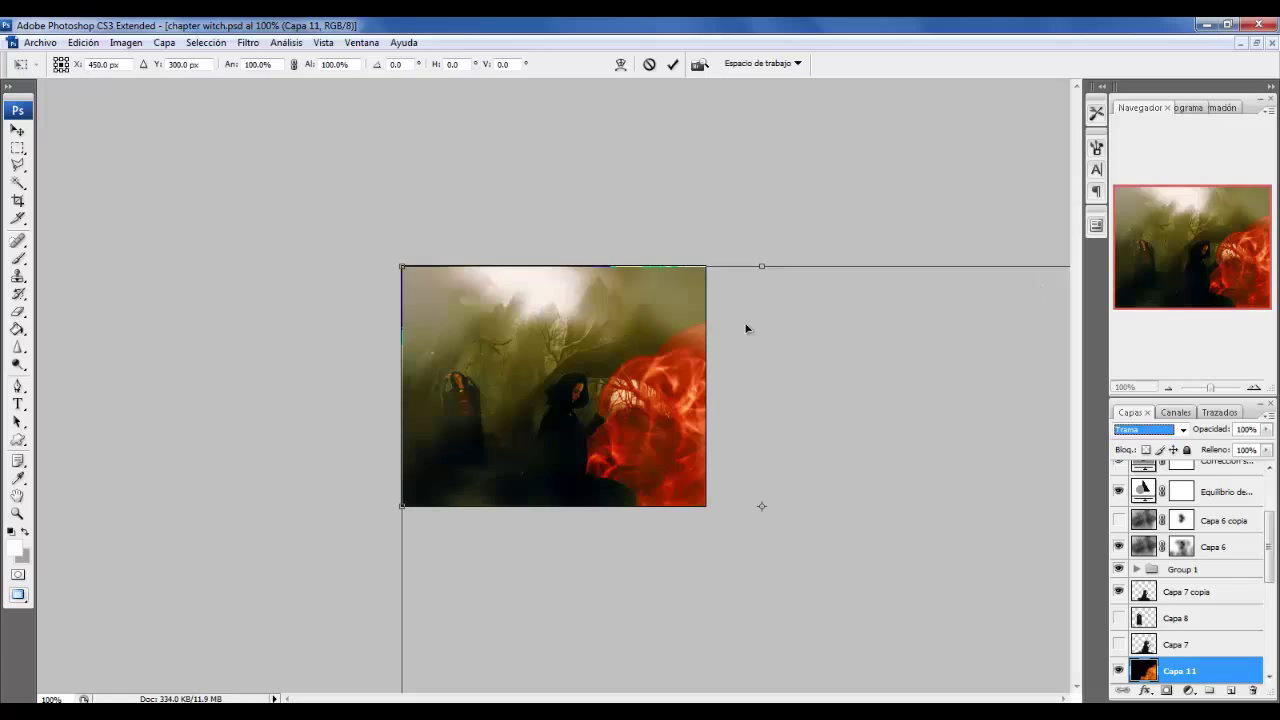
{"action": "key", "text": "ctrl+minus"}
{"action": "key", "text": "ctrl+minus"}
{"action": "key", "text": "ctrl+minus"}
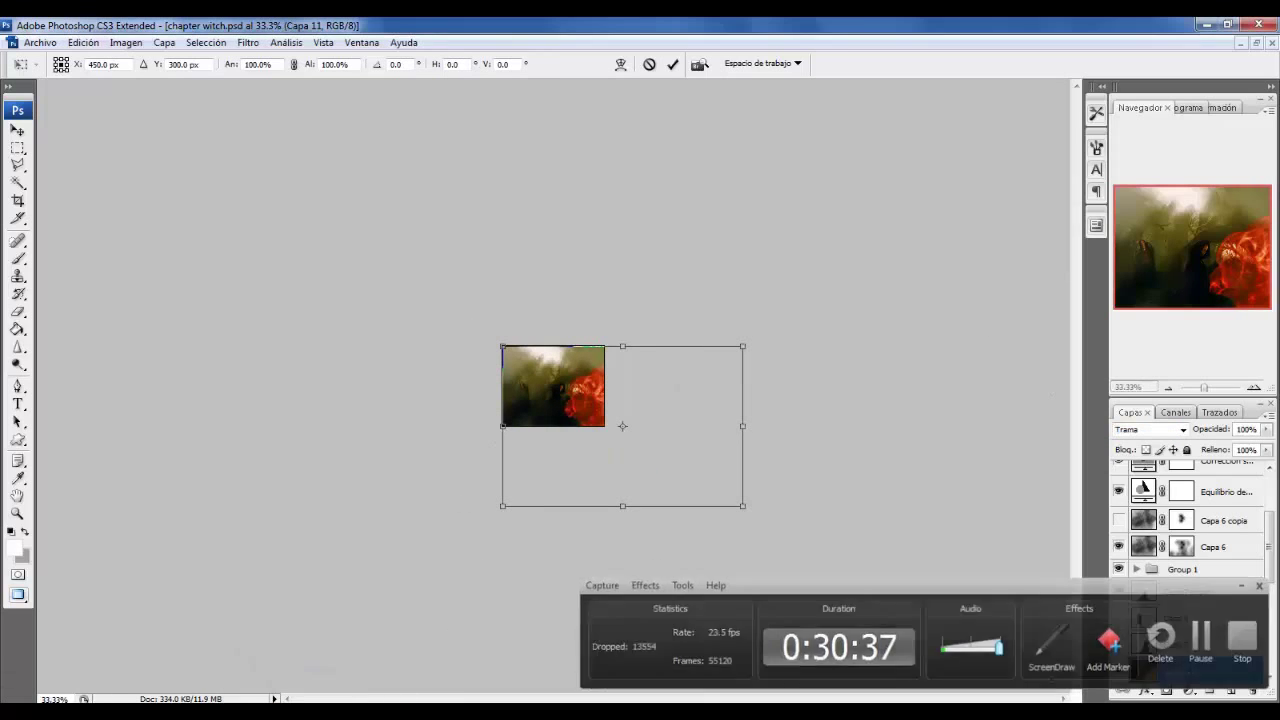
{"action": "left_click_drag", "start_coordinate": [742, 505], "coordinate": [546, 401]}
{"action": "key", "text": "Return"}
{"action": "key", "text": "ctrl+plus"}
{"action": "key", "text": "ctrl+plus"}
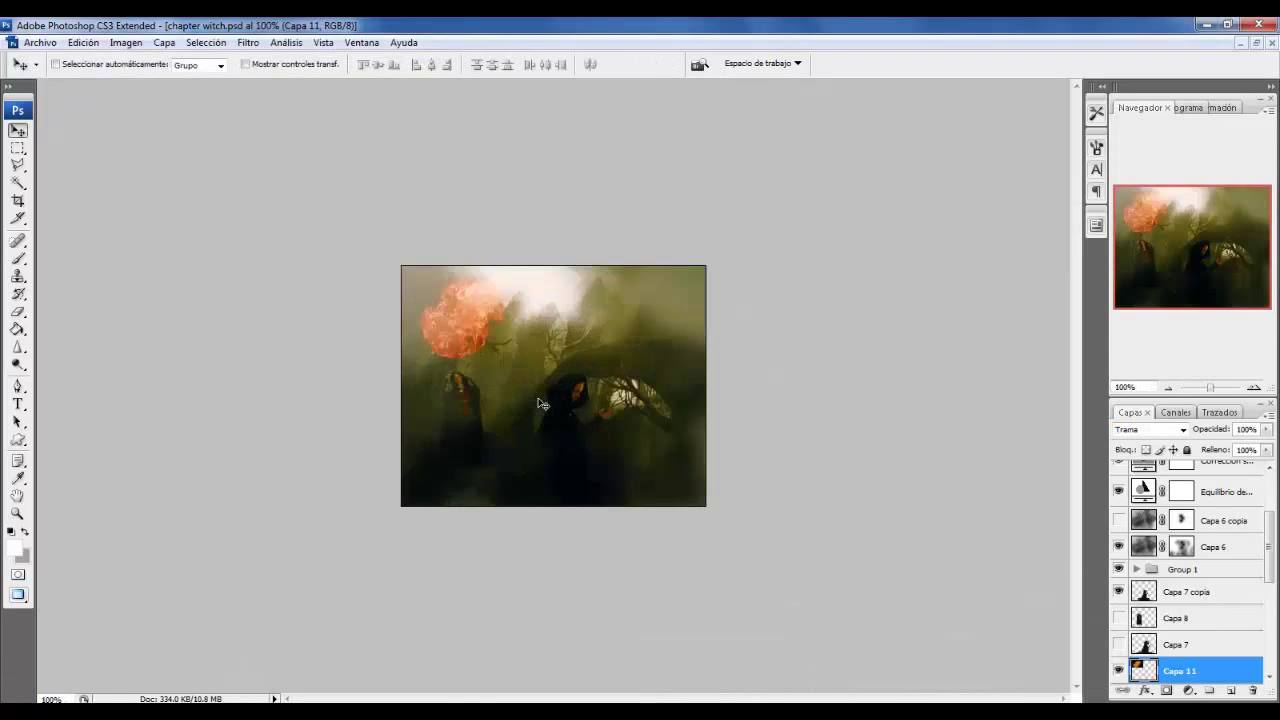
{"action": "key", "text": "ctrl+plus"}
{"action": "key", "text": "ctrl+plus"}
{"action": "left_click_drag", "start_coordinate": [679, 381], "coordinate": [655, 387]}
Shrink the fire further beside the witch, then hide layer Capa 11.
{"action": "key", "text": "ctrl+t"}
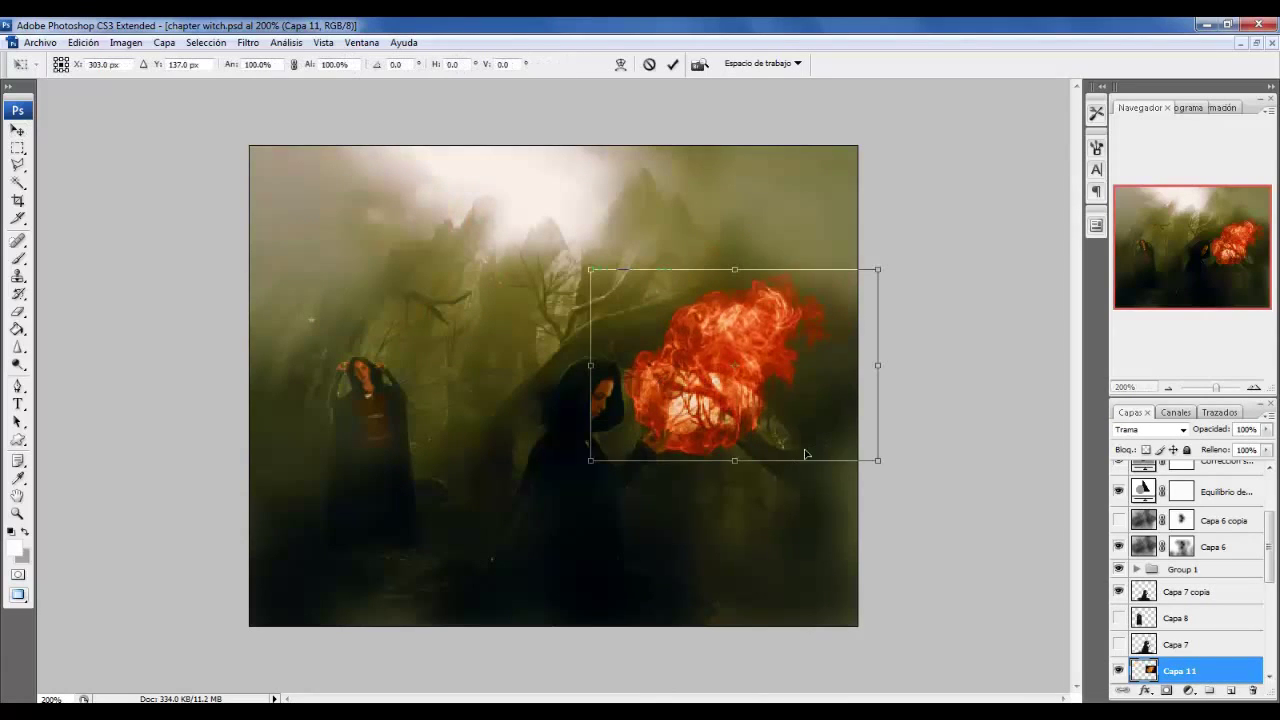
{"action": "mouse_move", "coordinate": [880, 462]}
{"action": "left_mouse_down"}
{"action": "mouse_move", "coordinate": [710, 350]}
{"action": "mouse_move", "coordinate": [683, 430]}
{"action": "left_mouse_up"}
{"action": "key", "text": "Return"}
{"action": "key", "text": "ctrl+minus"}
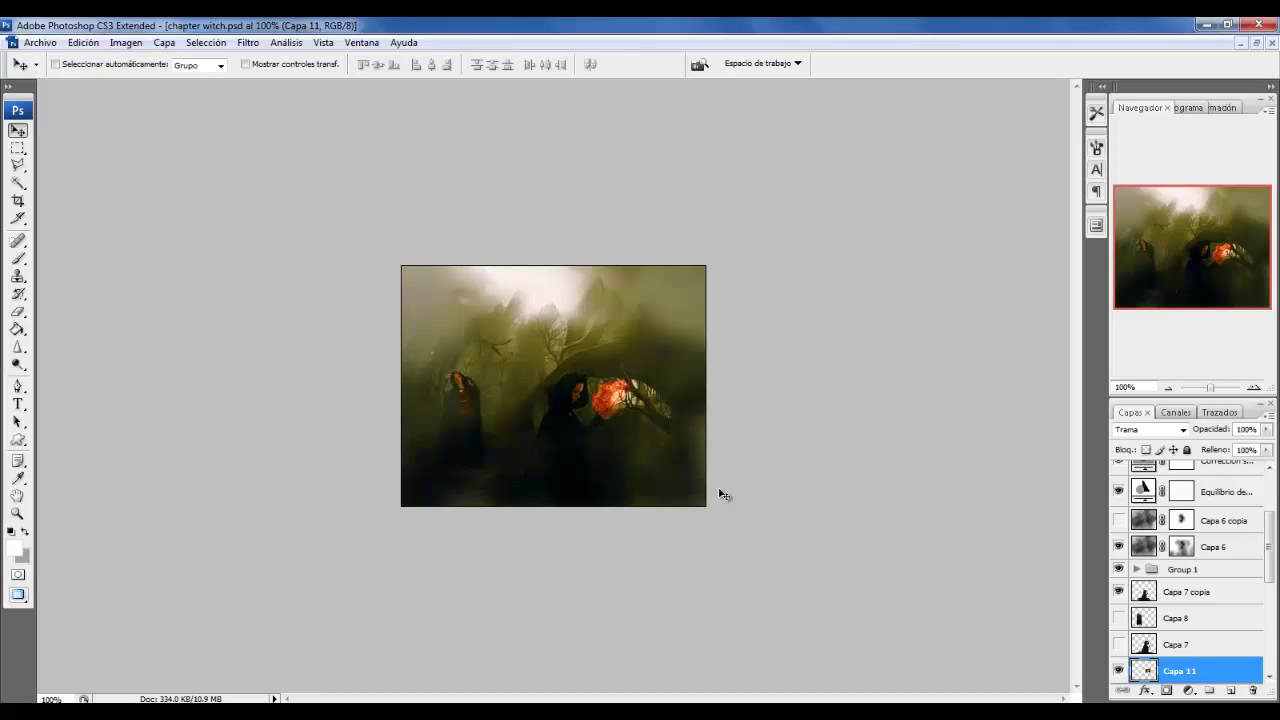
{"action": "left_click", "coordinate": [1117, 674]}
Open the sidestreet-stock (10) fire image and resize it to width 600.
{"action": "key", "text": "ctrl+o"}
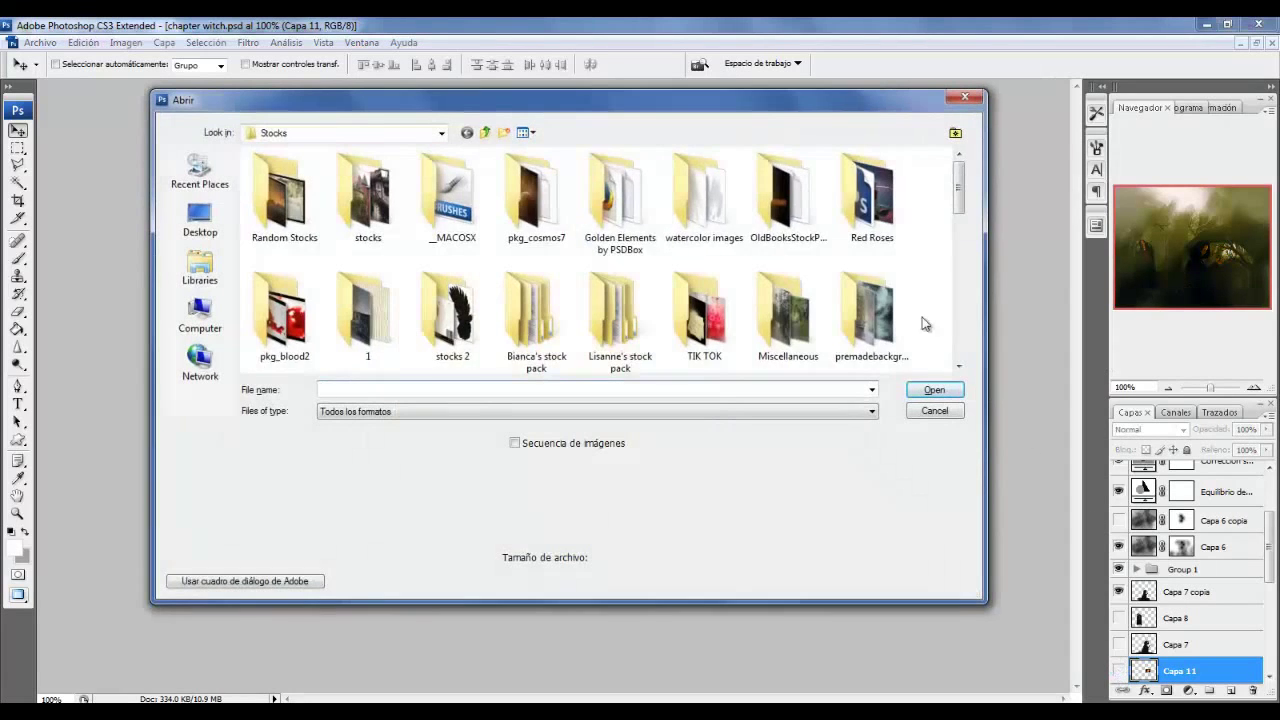
{"action": "left_click_drag", "start_coordinate": [950, 187], "coordinate": [963, 333]}
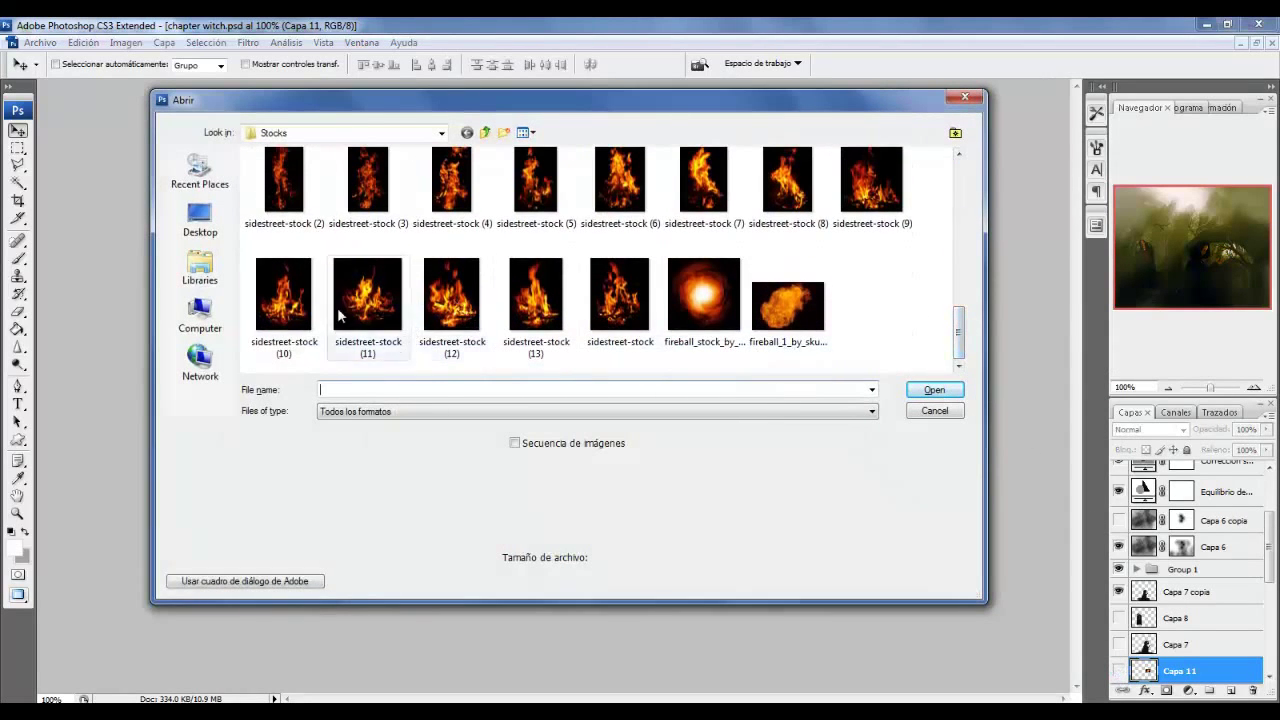
{"action": "double_click", "coordinate": [283, 294]}
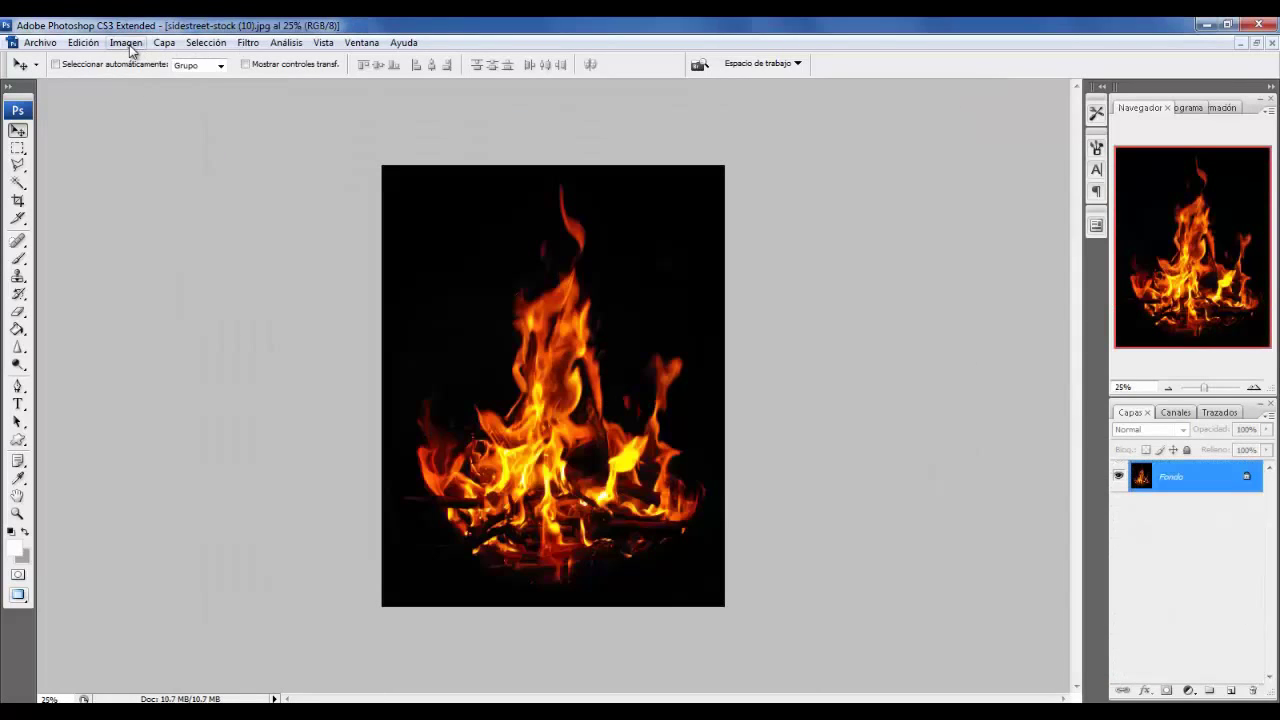
{"action": "left_click", "coordinate": [126, 42]}
{"action": "left_click", "coordinate": [190, 158]}
{"action": "type", "text": "500"}
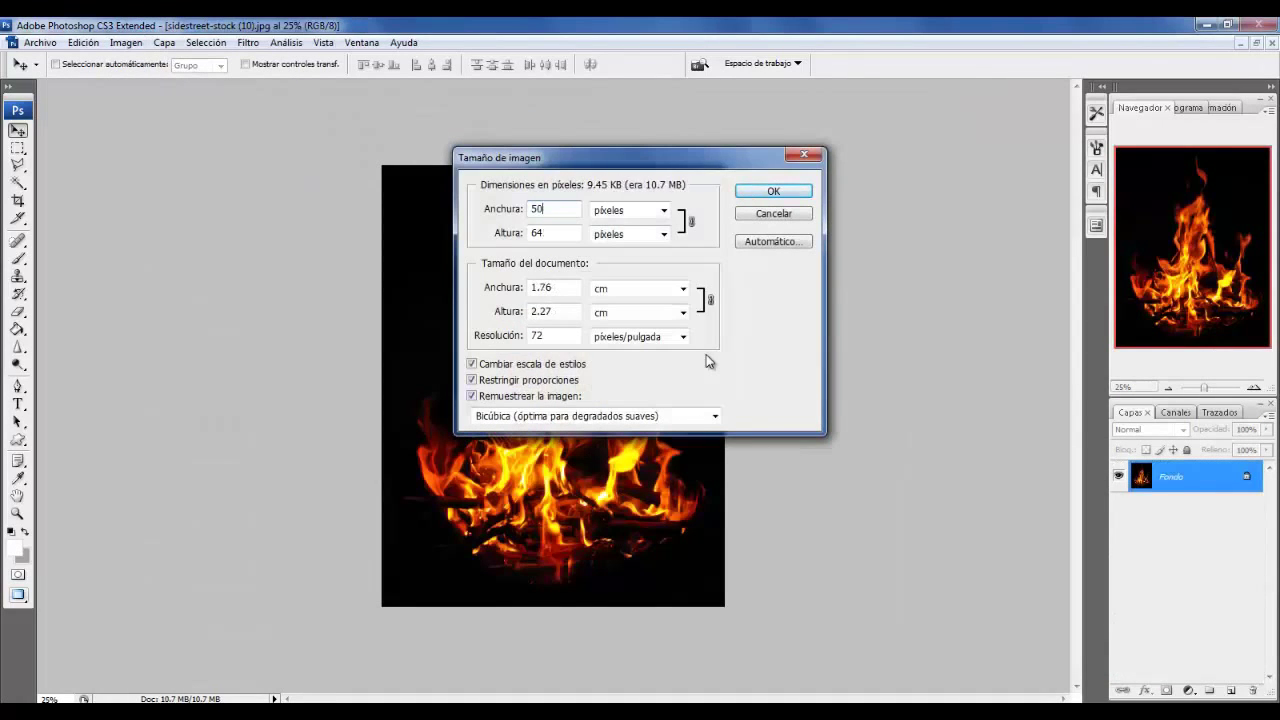
{"action": "key", "text": "Home"}
{"action": "key", "text": "Delete"}
{"action": "type", "text": "6"}
{"action": "key", "text": "Return"}
Close the fire image without saving and set fire layer Capa 12 to Trama blending.
{"action": "left_click", "coordinate": [1271, 42]}
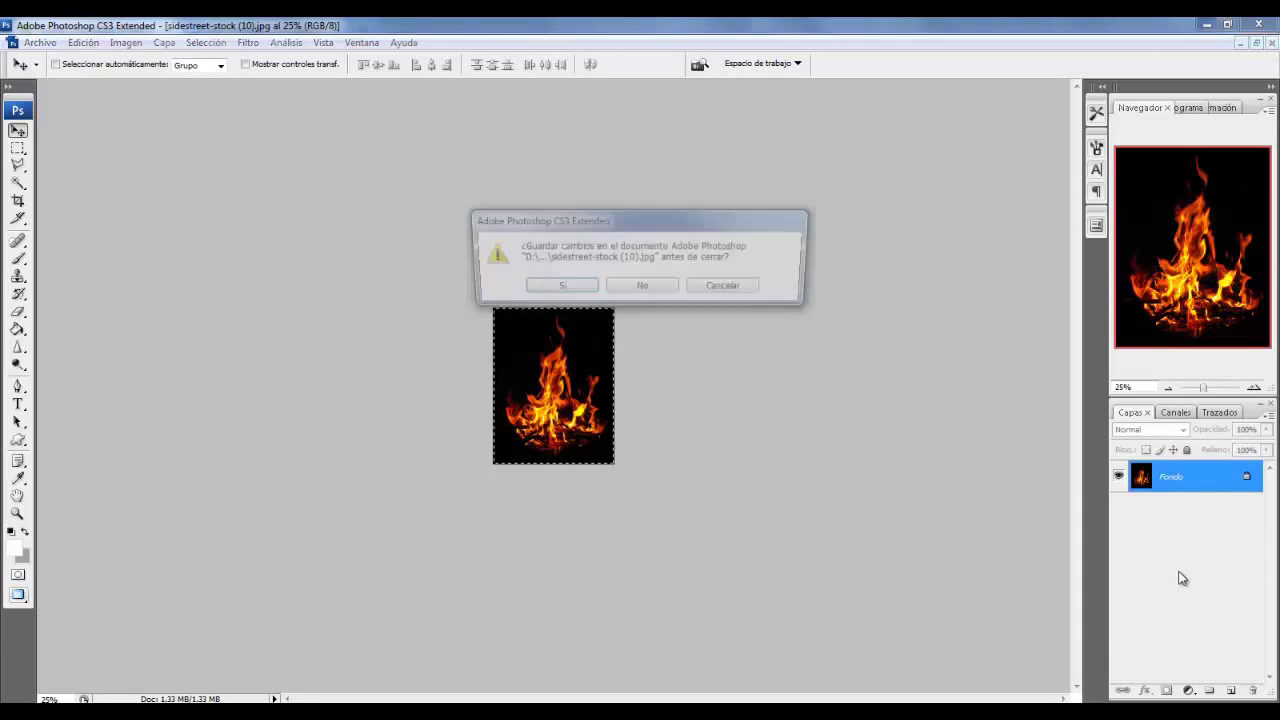
{"action": "left_click", "coordinate": [662, 286]}
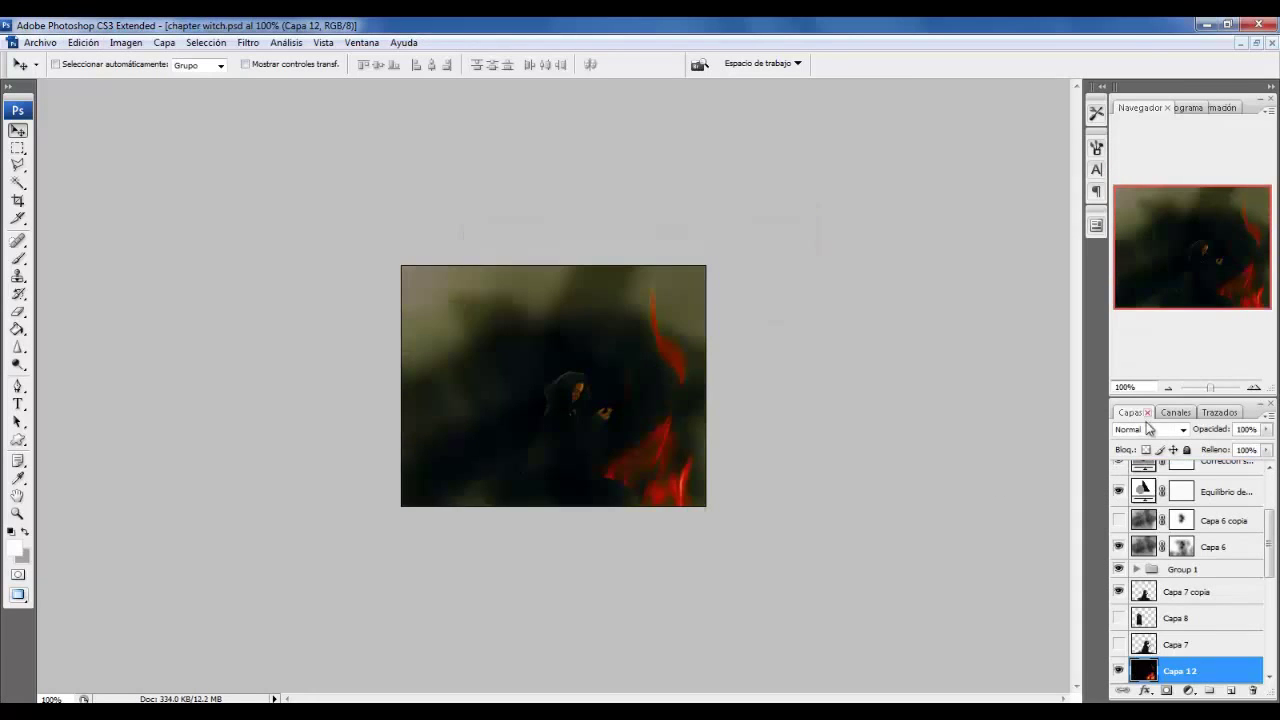
{"action": "left_click", "coordinate": [1150, 428]}
{"action": "left_click", "coordinate": [1150, 180]}
Scale the Capa 12 fire to about 35% and place it on the witch's hand.
{"action": "key", "text": "ctrl+t"}
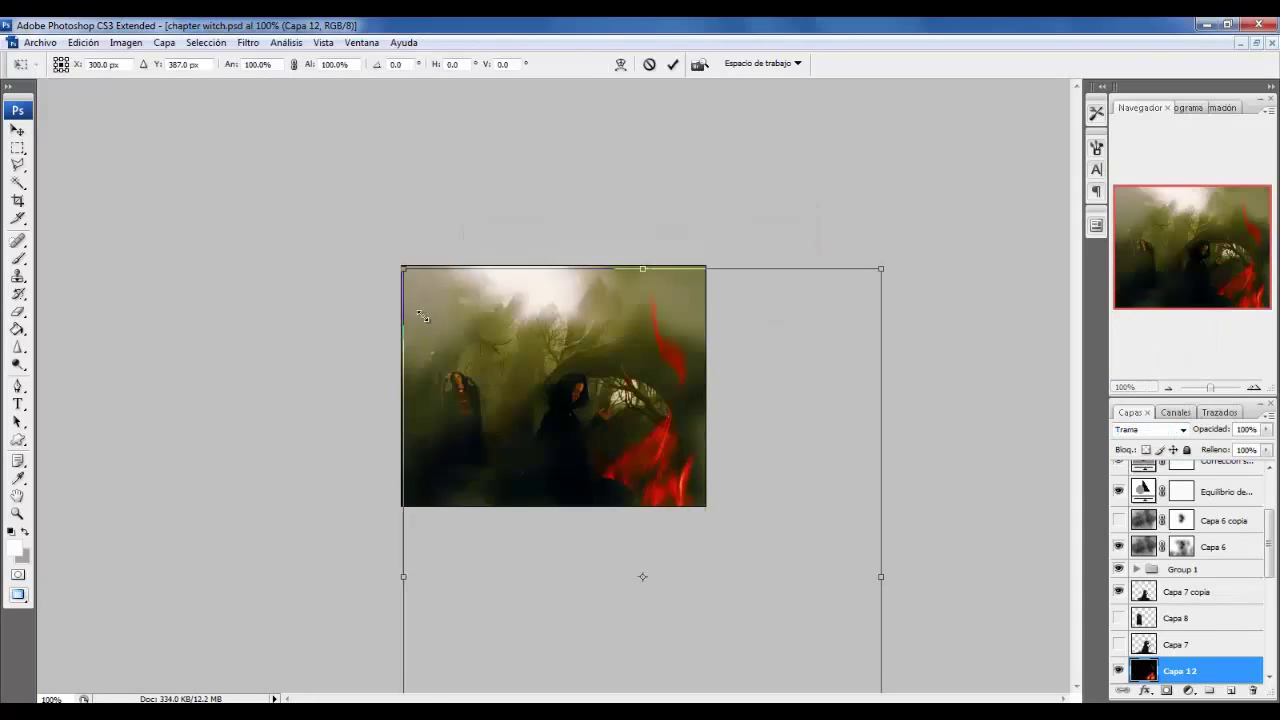
{"action": "mouse_move", "coordinate": [422, 316]}
{"action": "left_mouse_down"}
{"action": "mouse_move", "coordinate": [740, 654]}
{"action": "mouse_move", "coordinate": [553, 259]}
{"action": "left_mouse_up"}
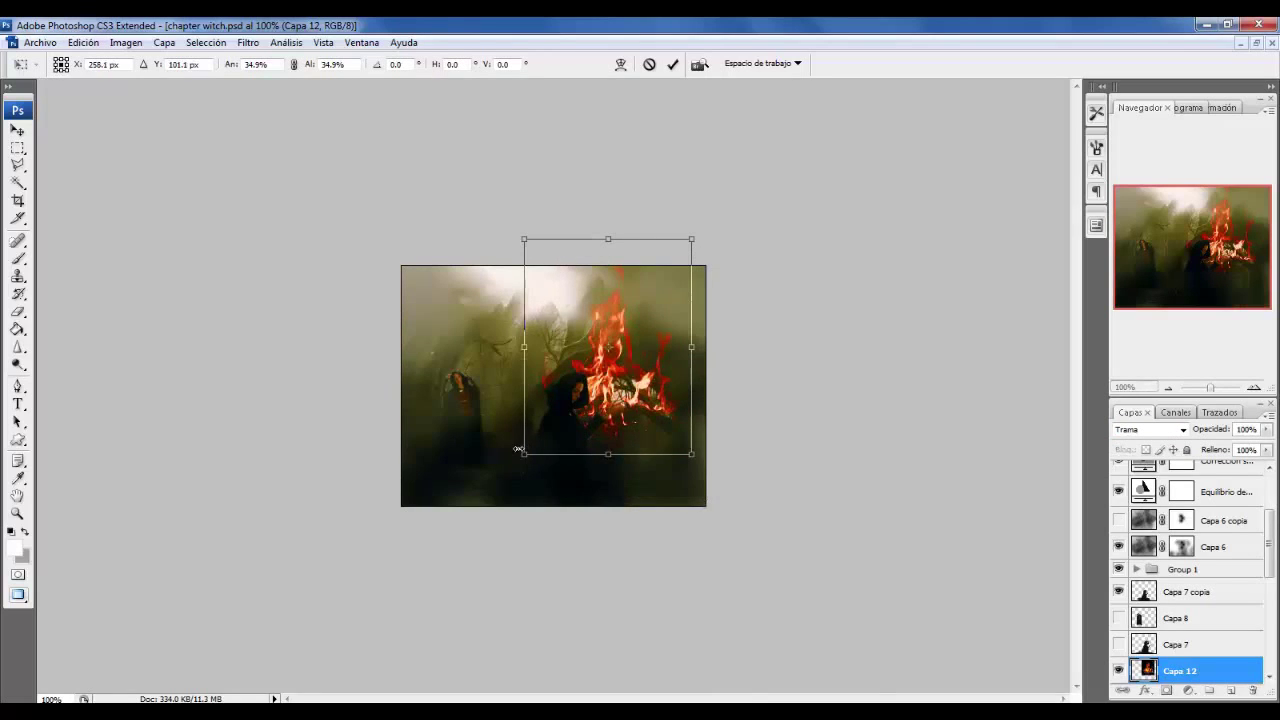
{"action": "mouse_move", "coordinate": [518, 449]}
{"action": "left_mouse_down"}
{"action": "mouse_move", "coordinate": [586, 380]}
{"action": "mouse_move", "coordinate": [629, 286]}
{"action": "mouse_move", "coordinate": [529, 527]}
{"action": "left_mouse_up"}
{"action": "key", "text": "Return"}
{"action": "key", "text": "ctrl+plus"}
{"action": "key", "text": "ctrl+t"}
{"action": "left_click_drag", "start_coordinate": [709, 306], "coordinate": [707, 340]}
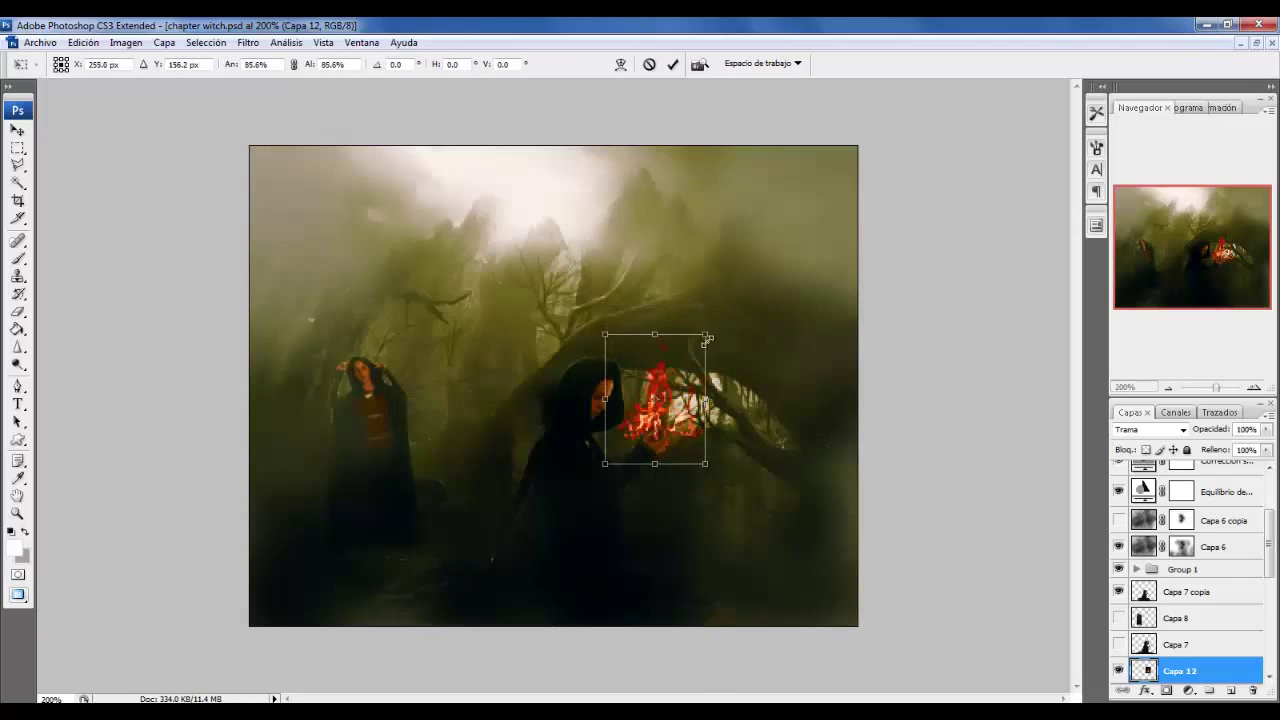
{"action": "key", "text": "Return"}
Show fire layer Capa 10 and hide Capa 12.
{"action": "scroll", "coordinate": [1202, 638], "scroll_direction": "down", "scroll_amount": 2}
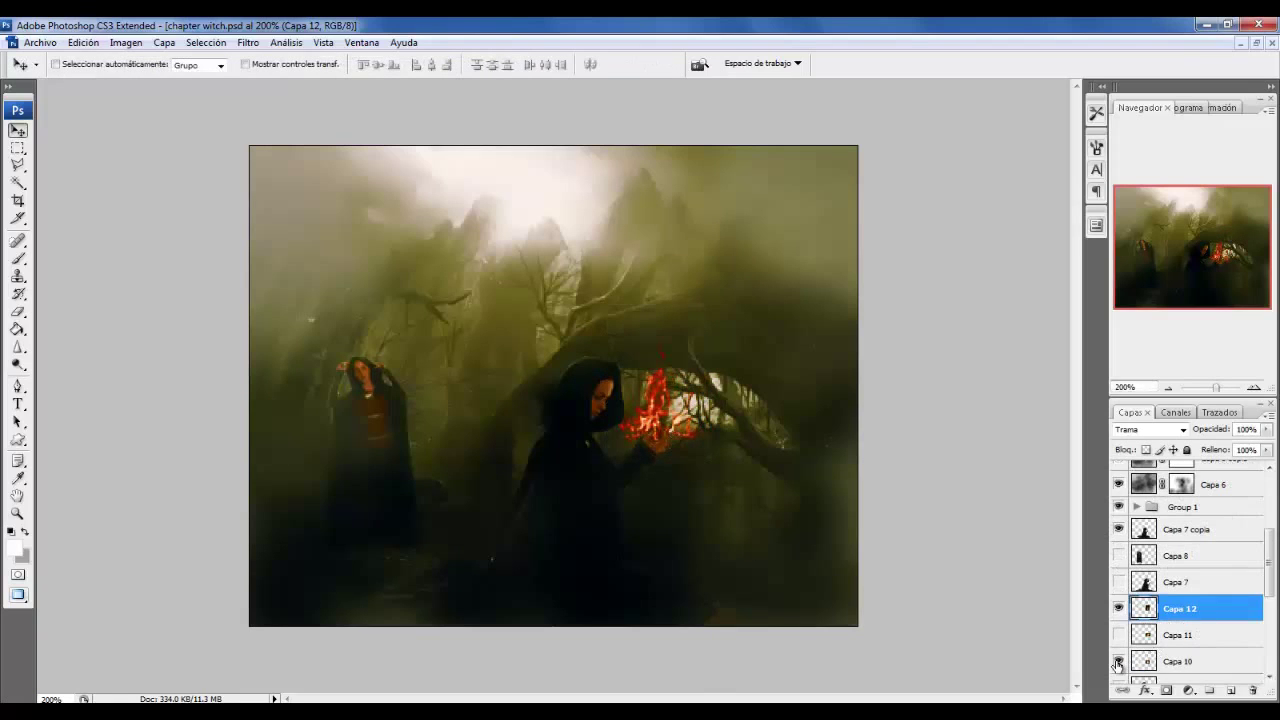
{"action": "left_click", "coordinate": [1118, 661]}
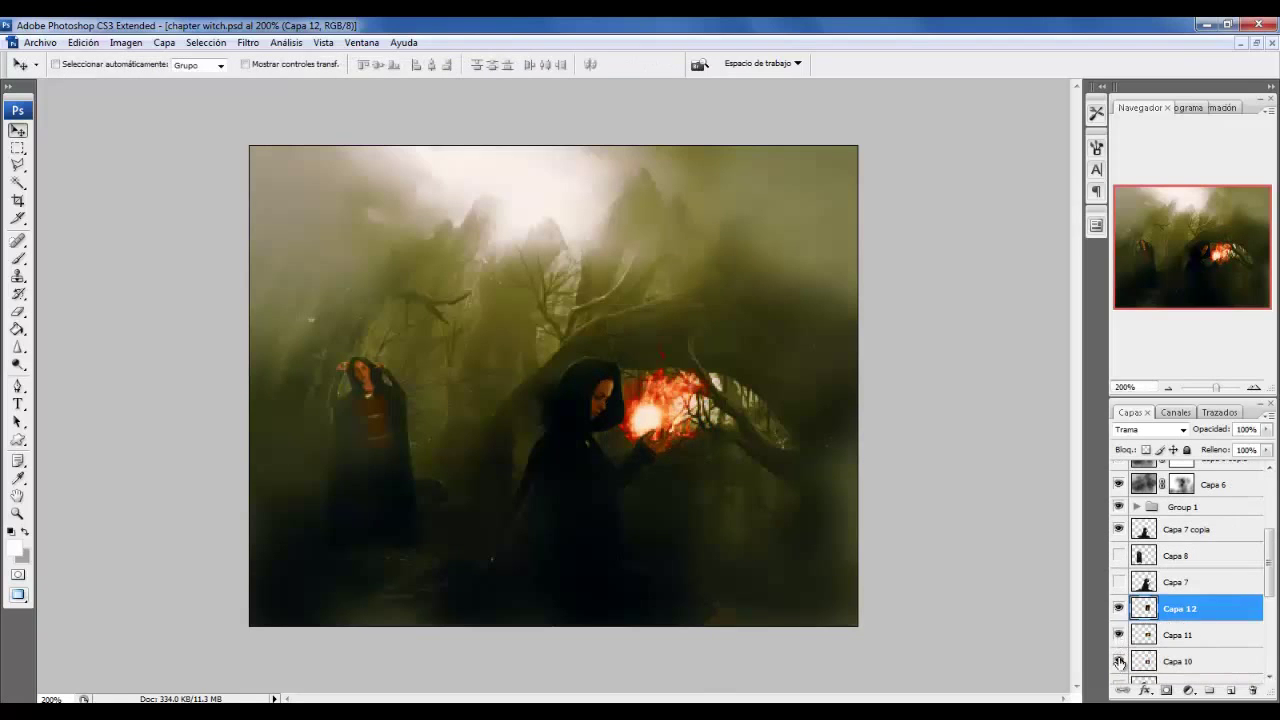
{"action": "left_click", "coordinate": [1118, 608]}
{"action": "key", "text": "ctrl+minus"}
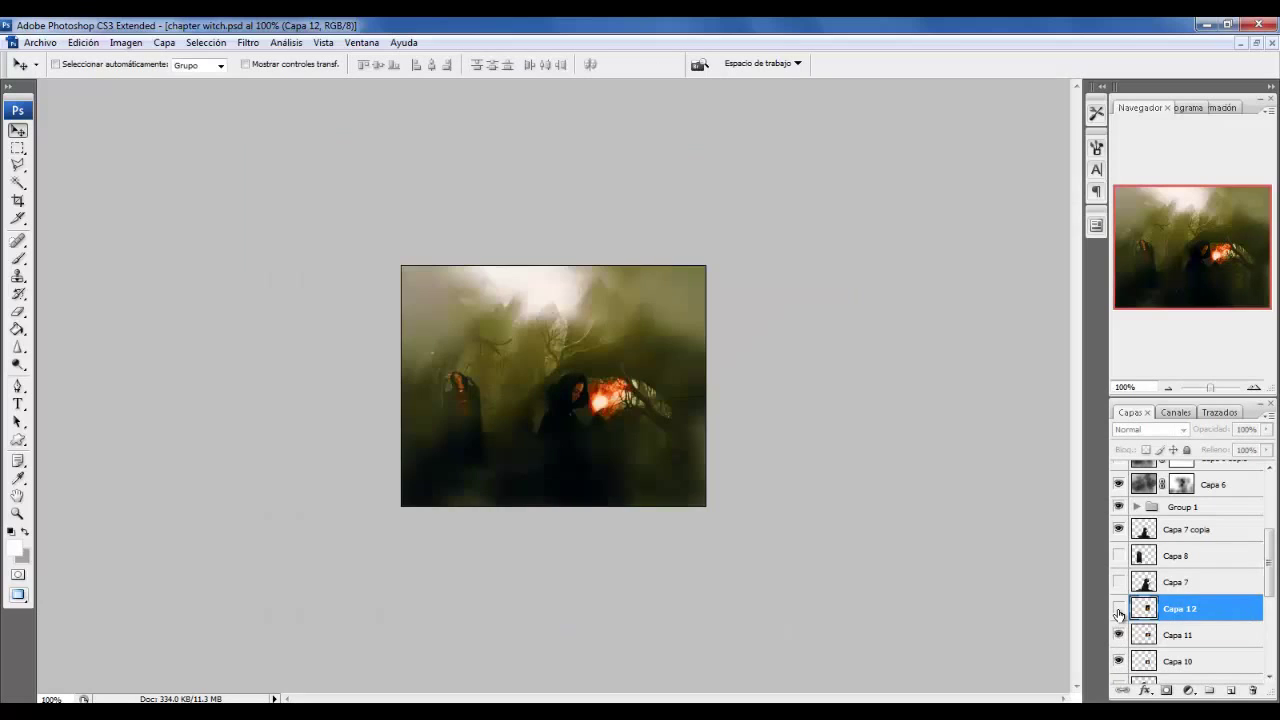
Shrink the Capa 11 fire to about 90% and reveal the flying pages layer Capa 5.
{"action": "left_click", "coordinate": [1180, 634]}
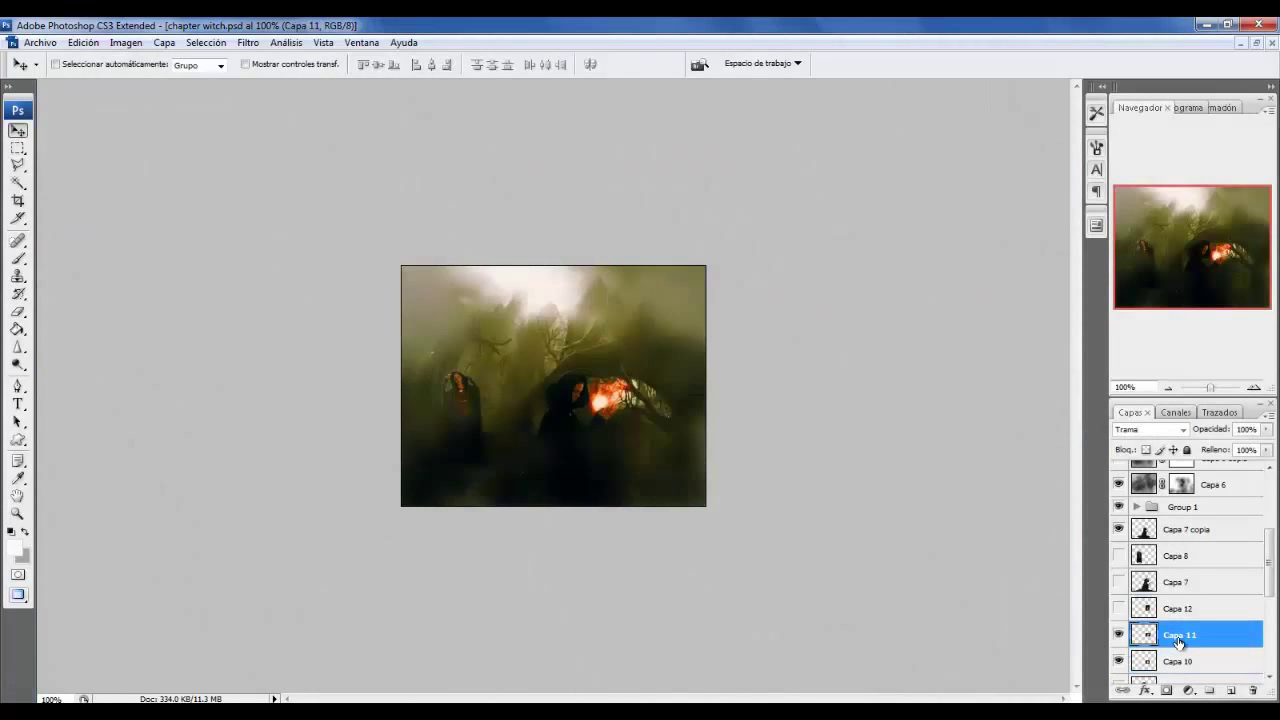
{"action": "key", "text": "ctrl+t"}
{"action": "key", "text": "ctrl+plus"}
{"action": "left_click_drag", "start_coordinate": [723, 368], "coordinate": [716, 371]}
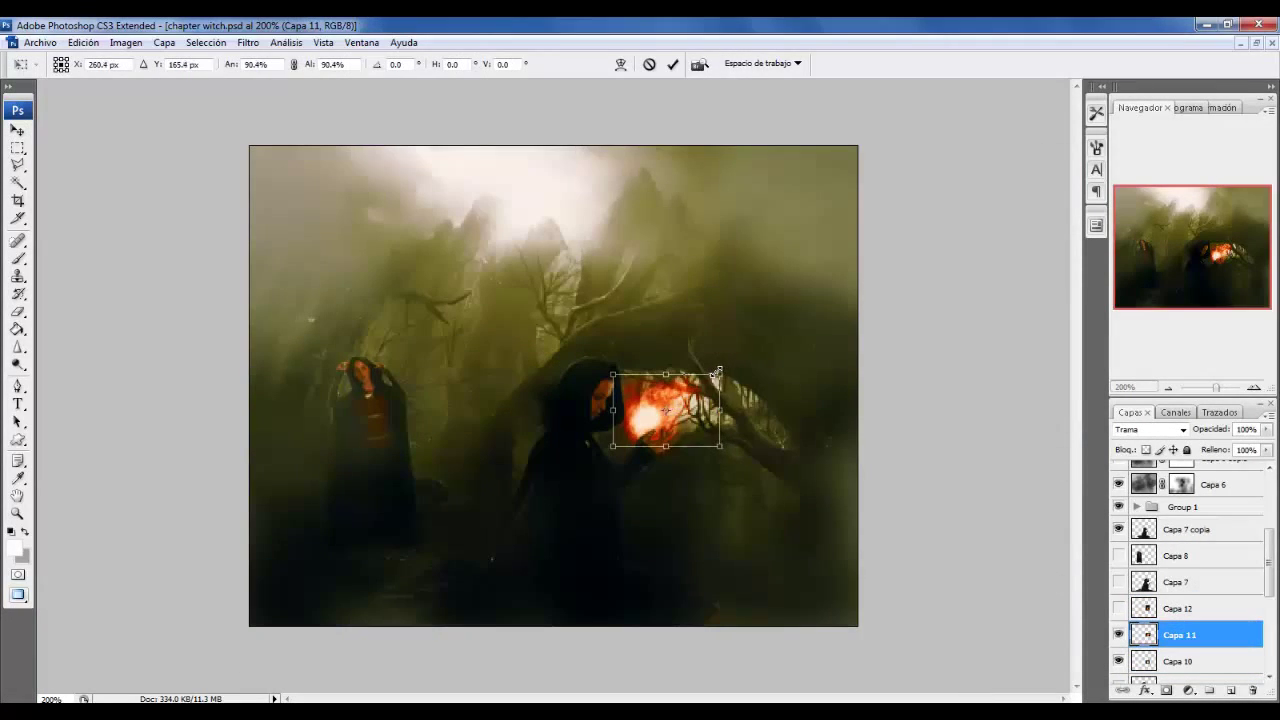
{"action": "key", "text": "Return"}
{"action": "key", "text": "ctrl+minus"}
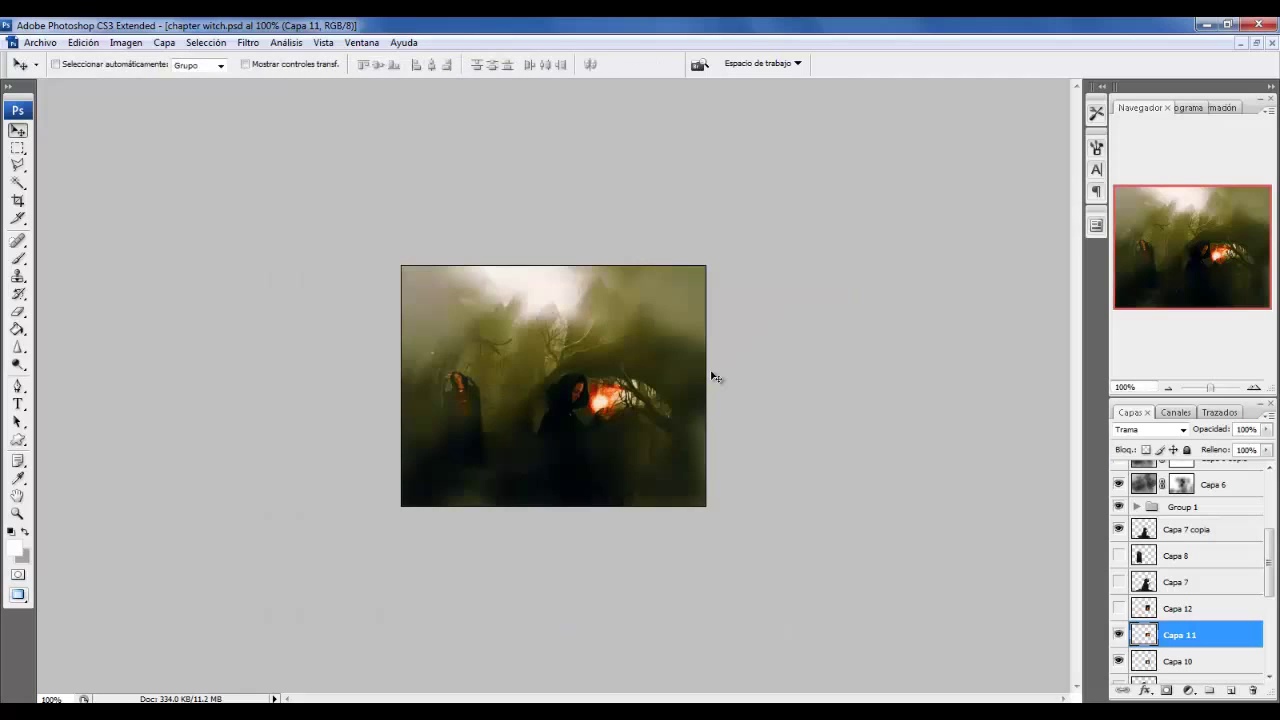
{"action": "scroll", "coordinate": [1200, 593], "scroll_direction": "down", "scroll_amount": 3}
{"action": "left_click", "coordinate": [1118, 616]}
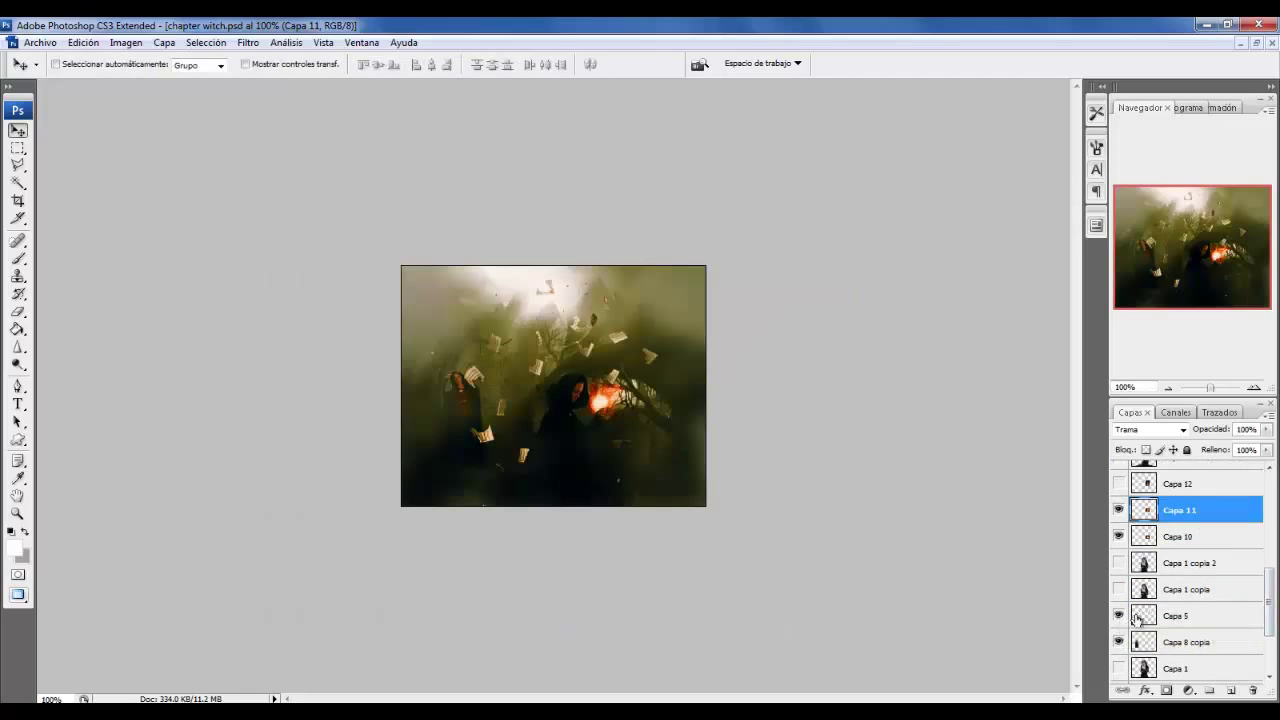
Duplicate the Capa 5 flying pages layer and rotate the copy to the right.
{"action": "left_click", "coordinate": [1181, 617]}
{"action": "right_click", "coordinate": [1181, 617]}
{"action": "left_click", "coordinate": [1160, 297]}
{"action": "key", "text": "Return"}
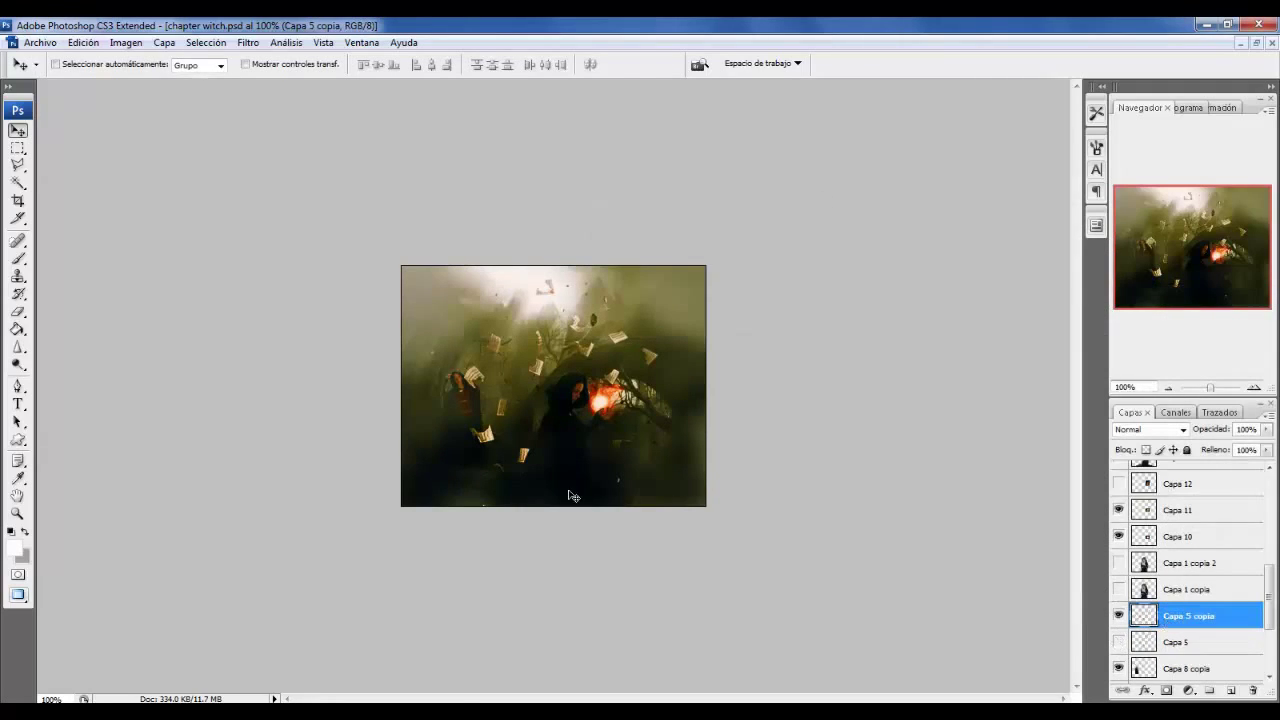
{"action": "key", "text": "ctrl+t"}
{"action": "mouse_move", "coordinate": [460, 548]}
{"action": "left_mouse_down"}
{"action": "mouse_move", "coordinate": [645, 428]}
{"action": "mouse_move", "coordinate": [618, 454]}
{"action": "left_mouse_up"}
{"action": "key", "text": "Return"}
Mask the pages copy and erase some pages near the witch with a size-73 eraser.
{"action": "left_click", "coordinate": [1166, 690]}
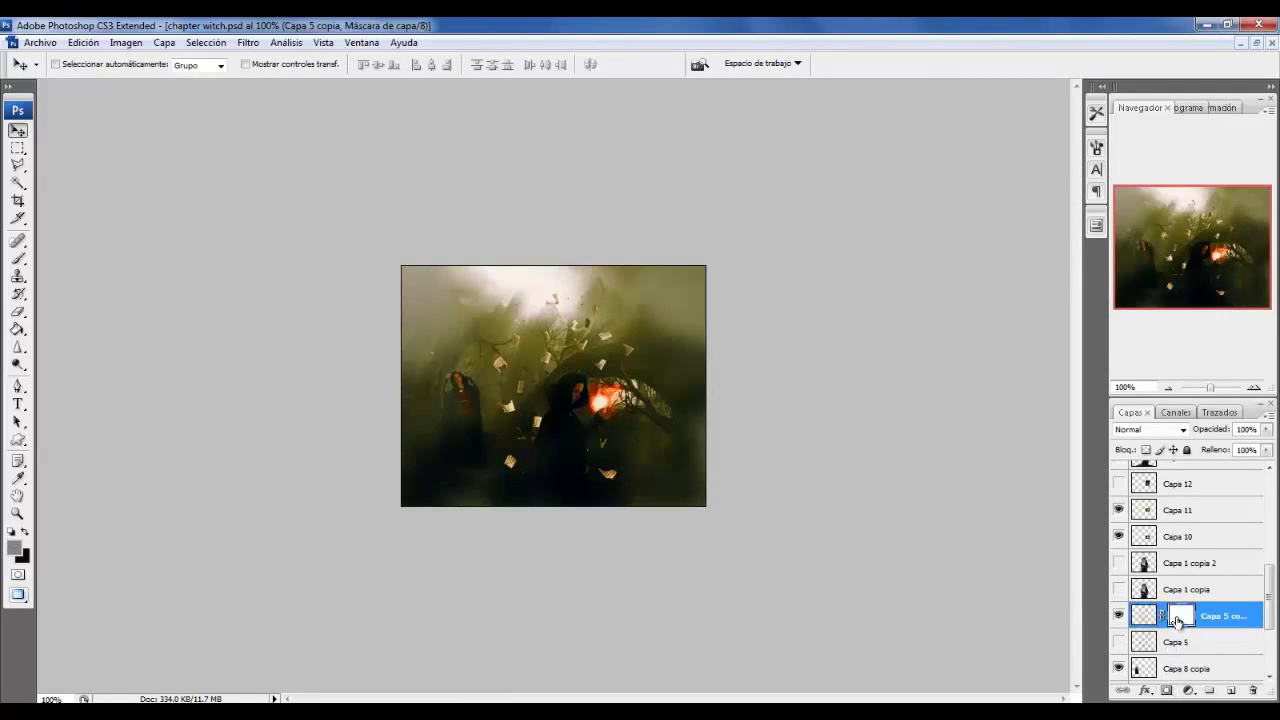
{"action": "left_click", "coordinate": [18, 311]}
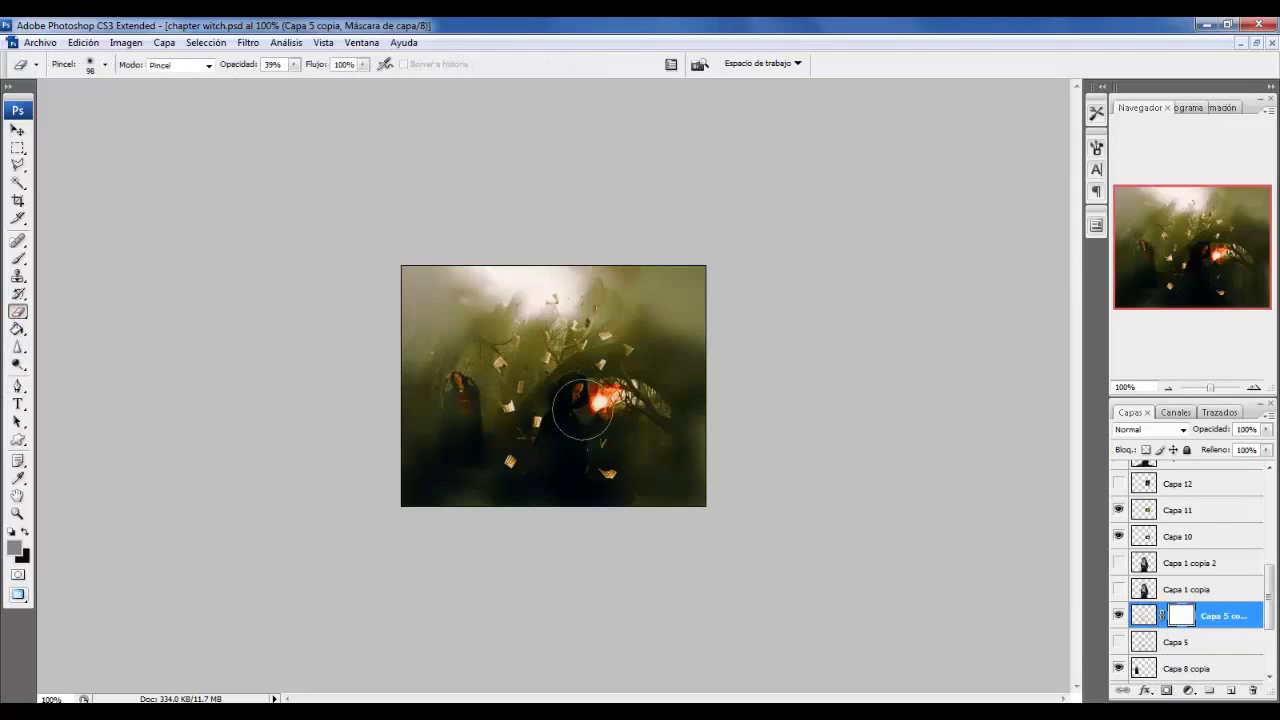
{"action": "left_click", "coordinate": [104, 64]}
{"action": "left_click_drag", "start_coordinate": [86, 108], "coordinate": [80, 108]}
{"action": "left_click", "coordinate": [293, 64]}
{"action": "left_click_drag", "start_coordinate": [607, 441], "coordinate": [561, 484]}
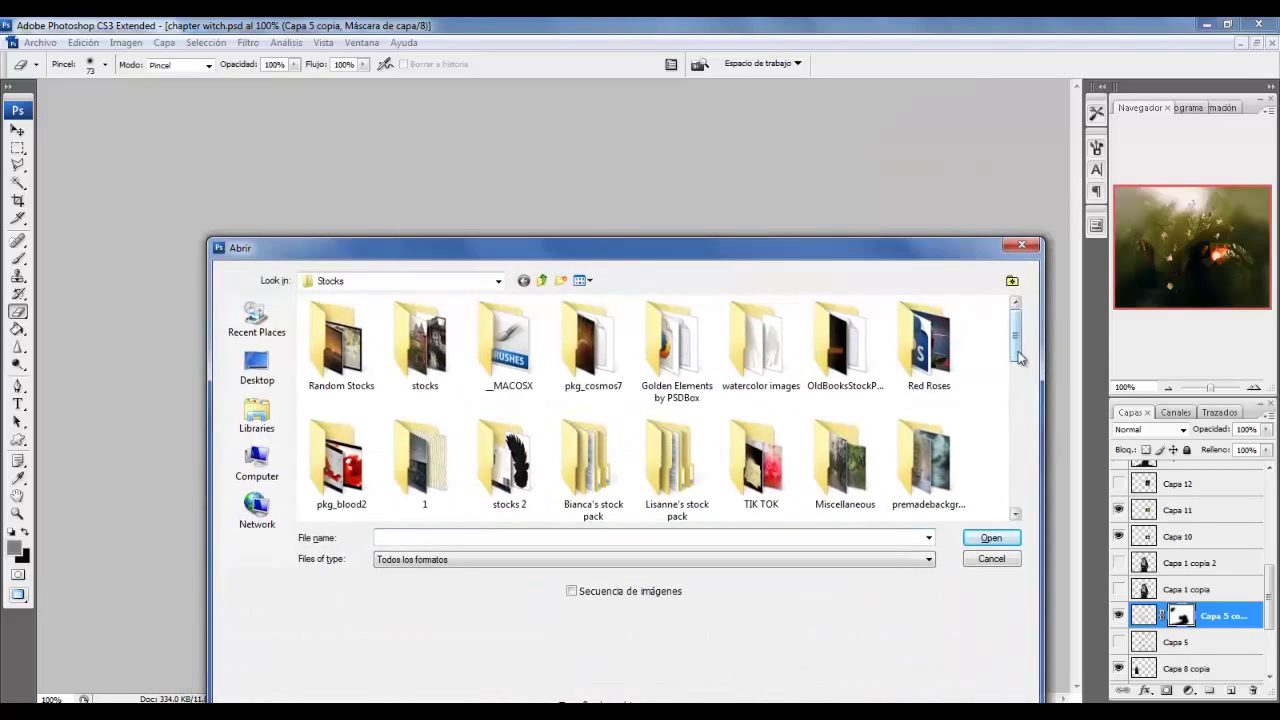
Browse through stocks, stocks 2 and evey stocks into the Puertas y ventanas folder.
{"action": "left_click_drag", "start_coordinate": [1019, 357], "coordinate": [1016, 350]}
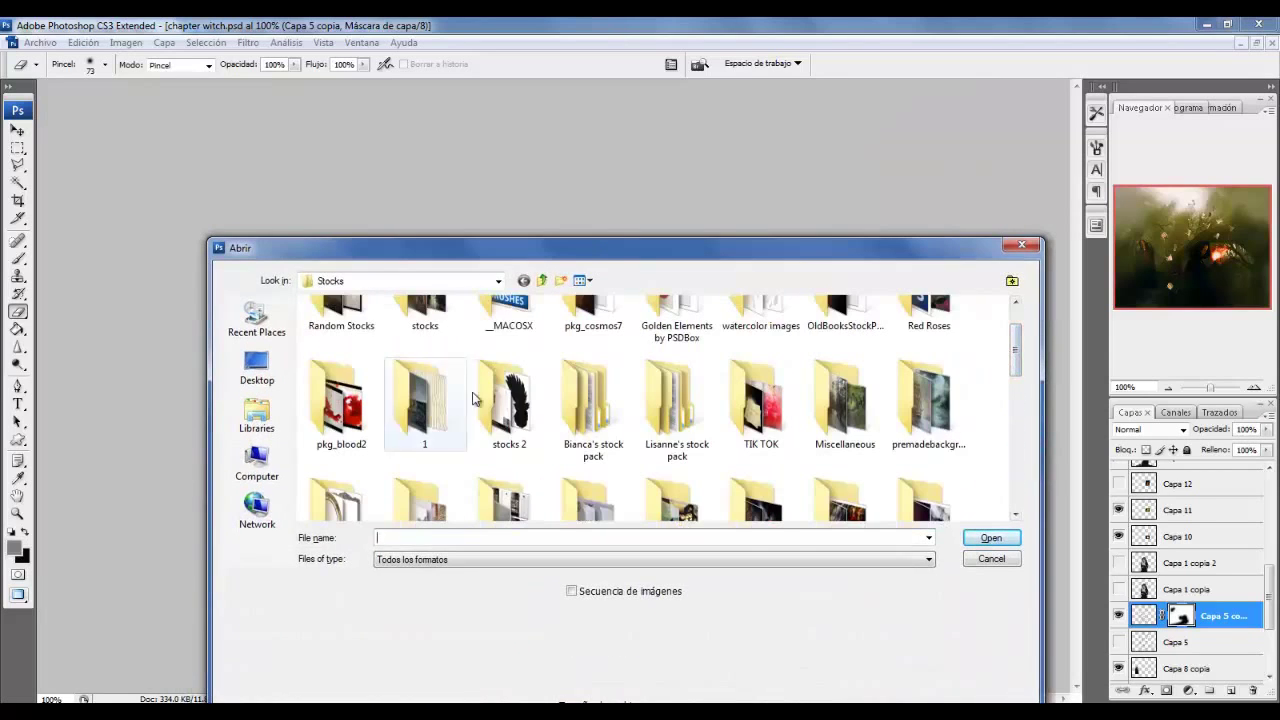
{"action": "left_click", "coordinate": [425, 315]}
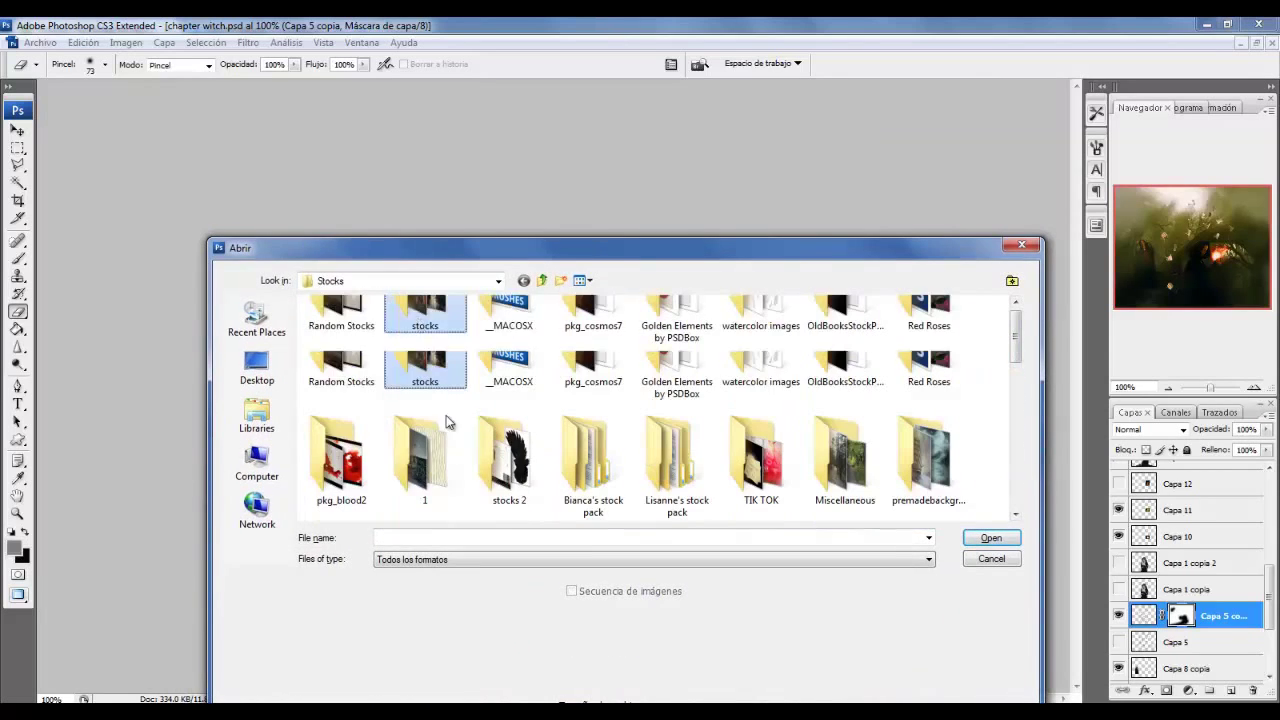
{"action": "left_click", "coordinate": [510, 455]}
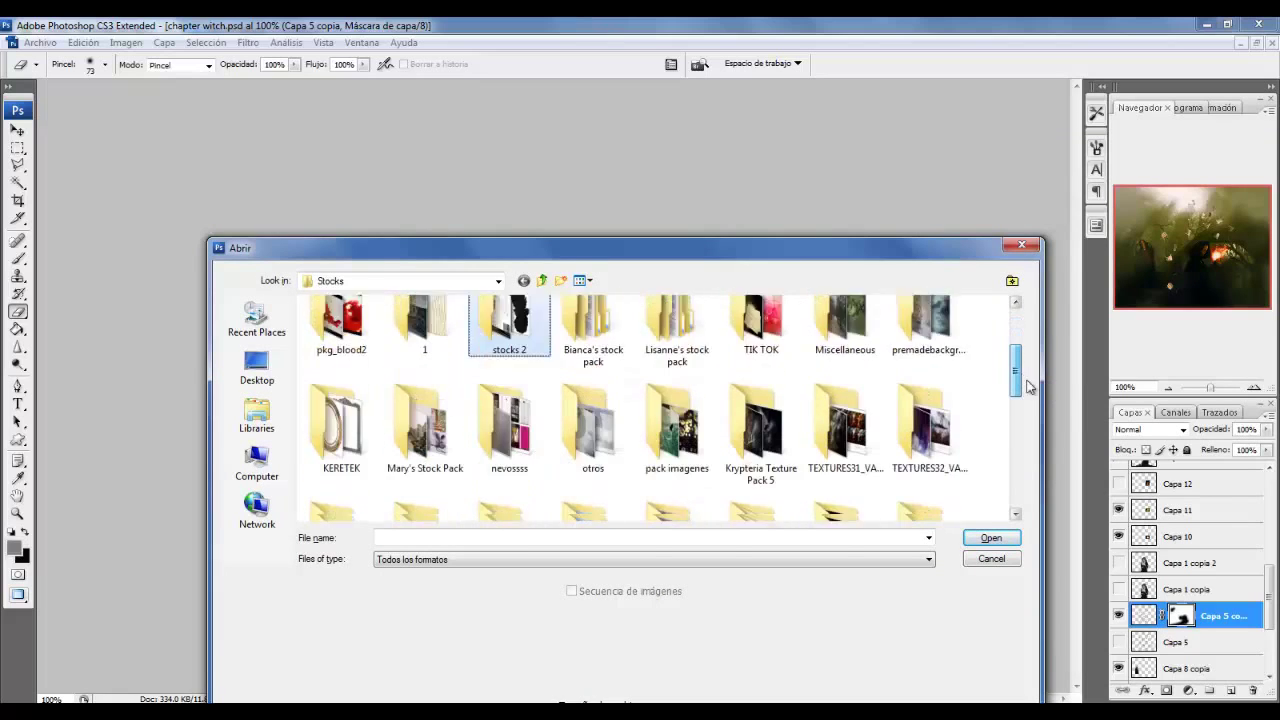
{"action": "scroll", "coordinate": [1016, 373], "scroll_direction": "down", "scroll_amount": 1}
{"action": "double_click", "coordinate": [420, 440]}
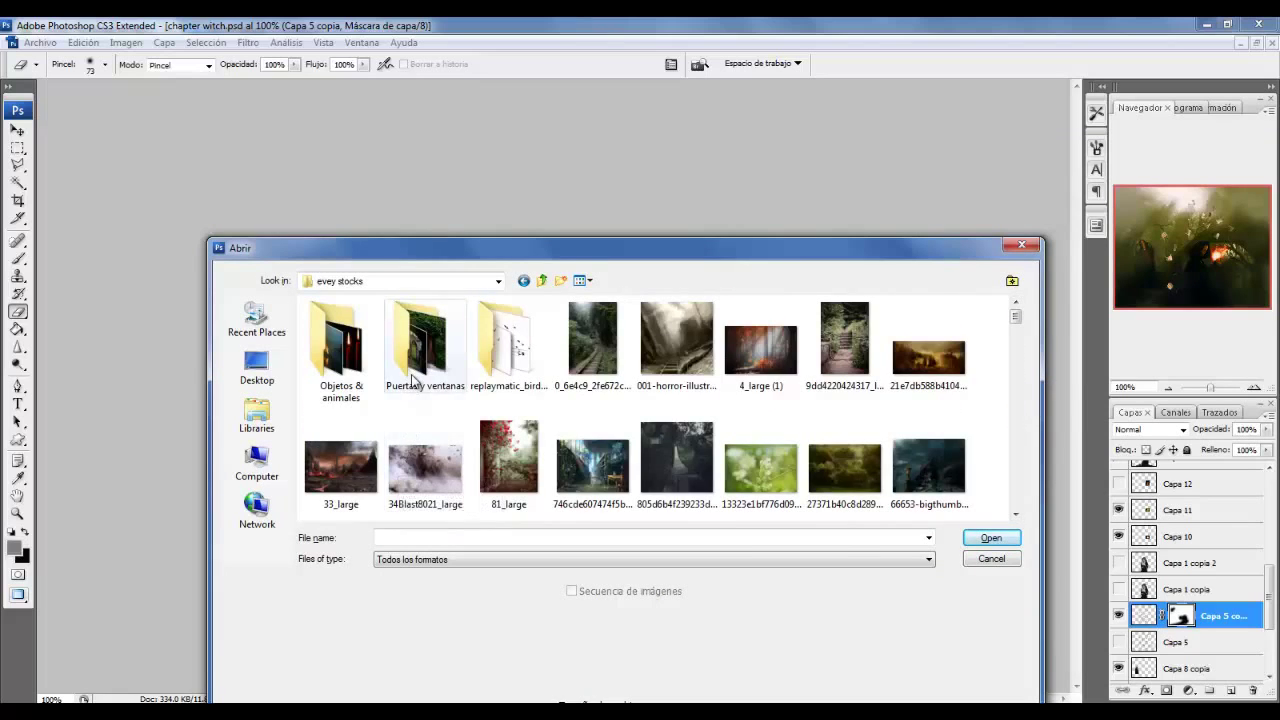
{"action": "double_click", "coordinate": [420, 345]}
{"action": "scroll", "coordinate": [640, 480], "scroll_direction": "down", "scroll_amount": 2}
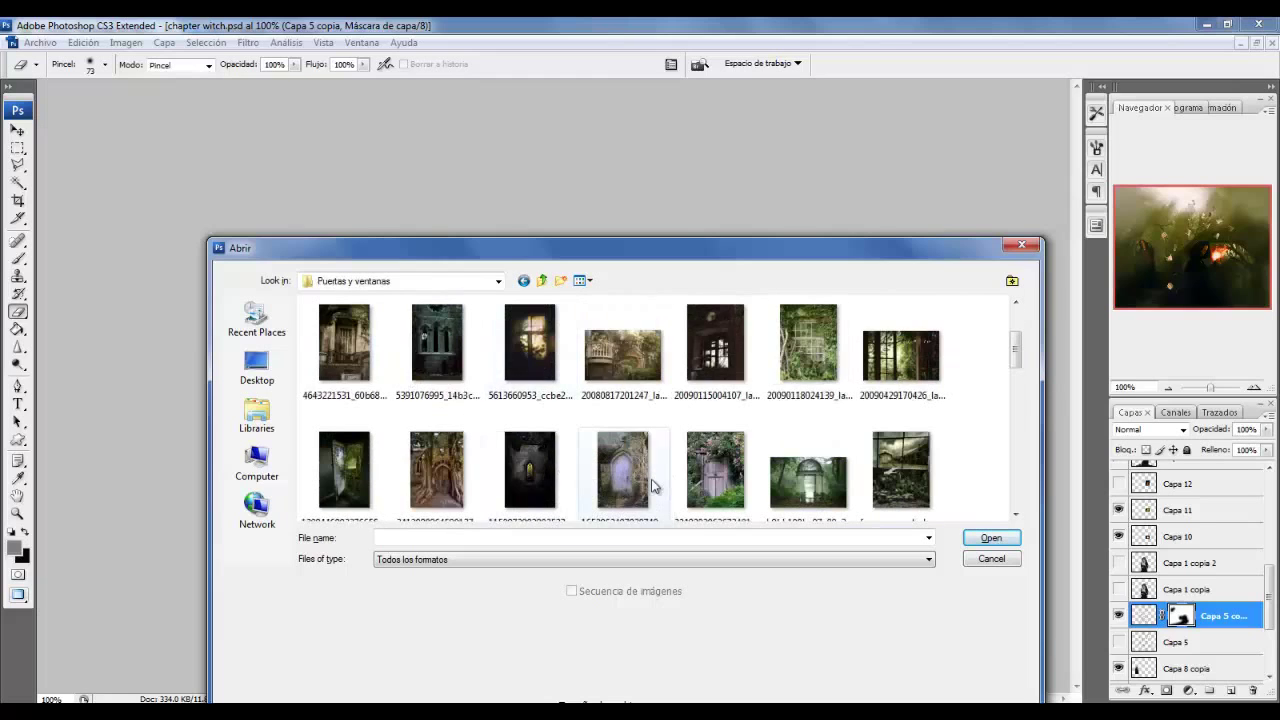
{"action": "scroll", "coordinate": [652, 485], "scroll_direction": "down", "scroll_amount": 2}
{"action": "scroll", "coordinate": [652, 485], "scroll_direction": "down", "scroll_amount": 2}
{"action": "scroll", "coordinate": [652, 485], "scroll_direction": "down", "scroll_amount": 2}
{"action": "scroll", "coordinate": [652, 485], "scroll_direction": "down", "scroll_amount": 2}
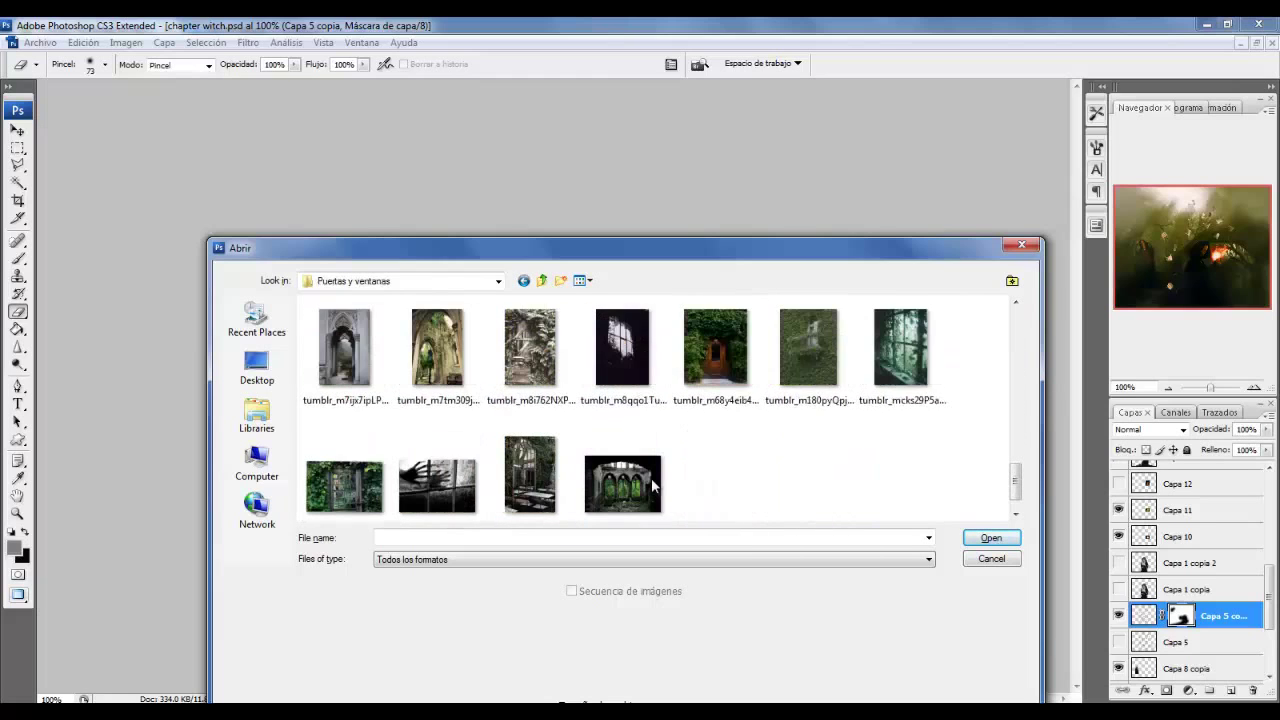
{"action": "scroll", "coordinate": [652, 485], "scroll_direction": "up", "scroll_amount": 3}
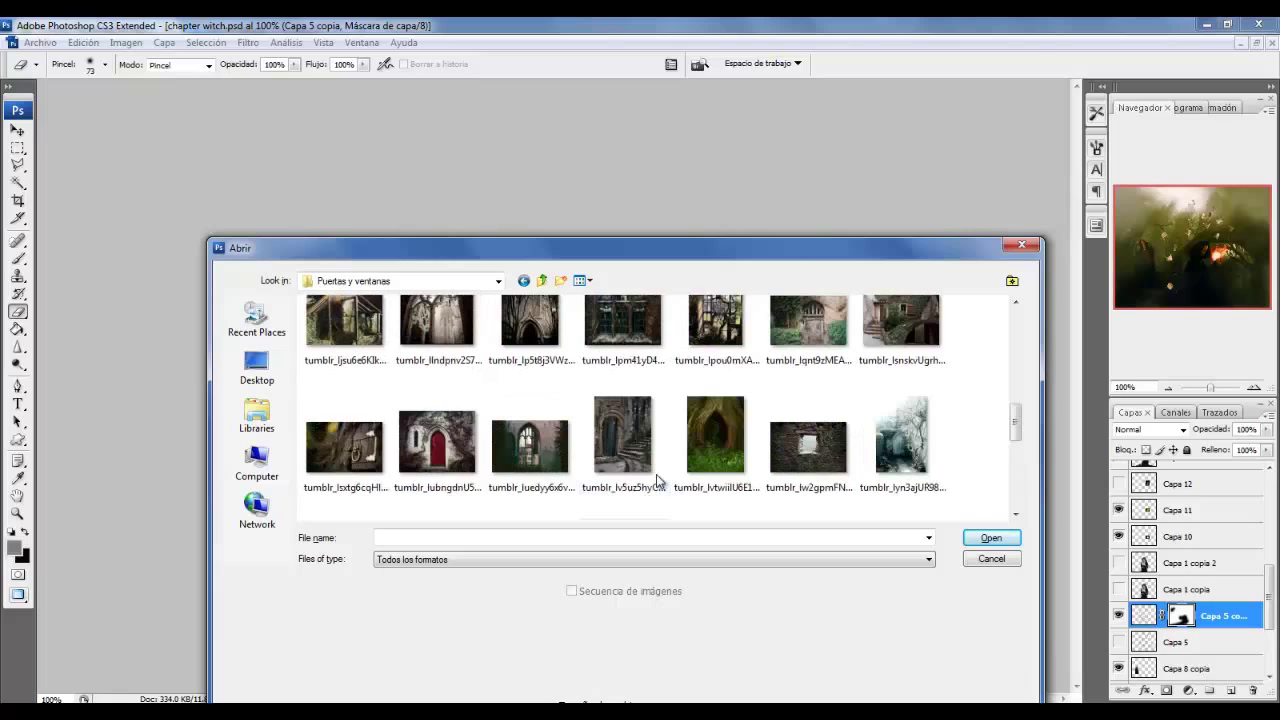
Move to the Objetos & animales folder and open the wolf stock image large (2).
{"action": "left_click", "coordinate": [715, 440]}
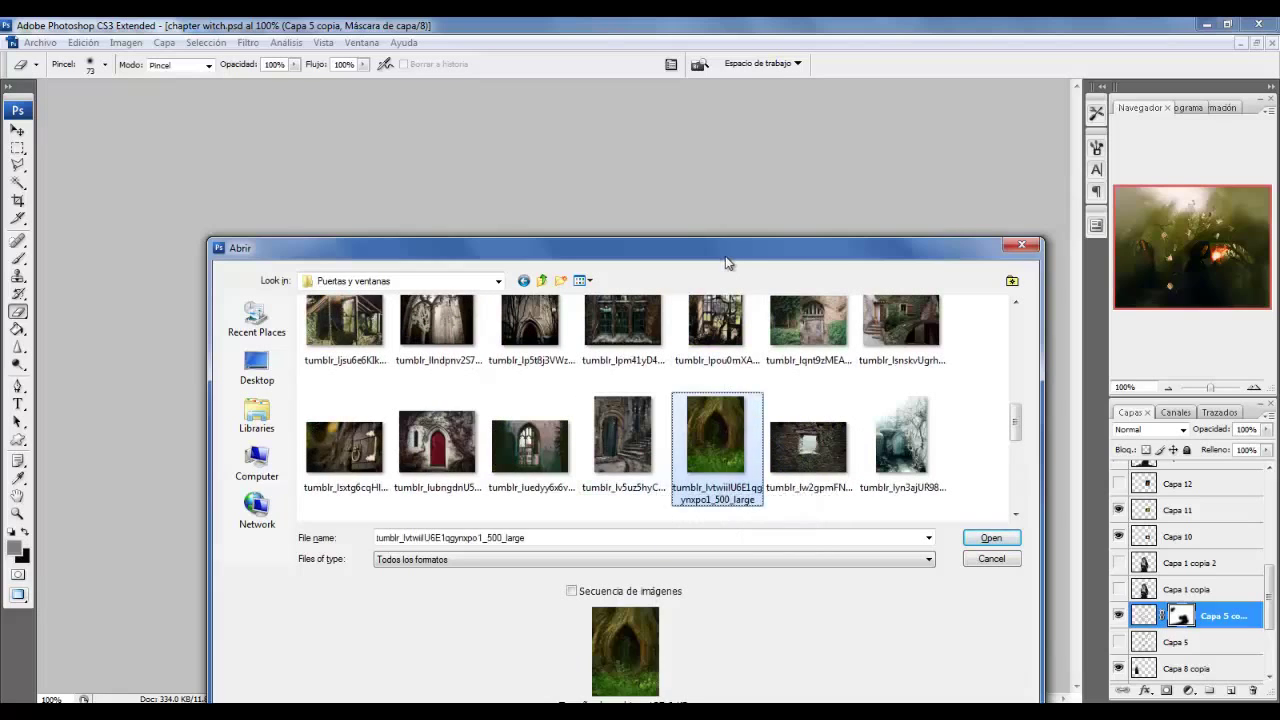
{"action": "mouse_move", "coordinate": [726, 250]}
{"action": "left_mouse_down"}
{"action": "mouse_move", "coordinate": [528, 703]}
{"action": "mouse_move", "coordinate": [713, 274]}
{"action": "left_mouse_up"}
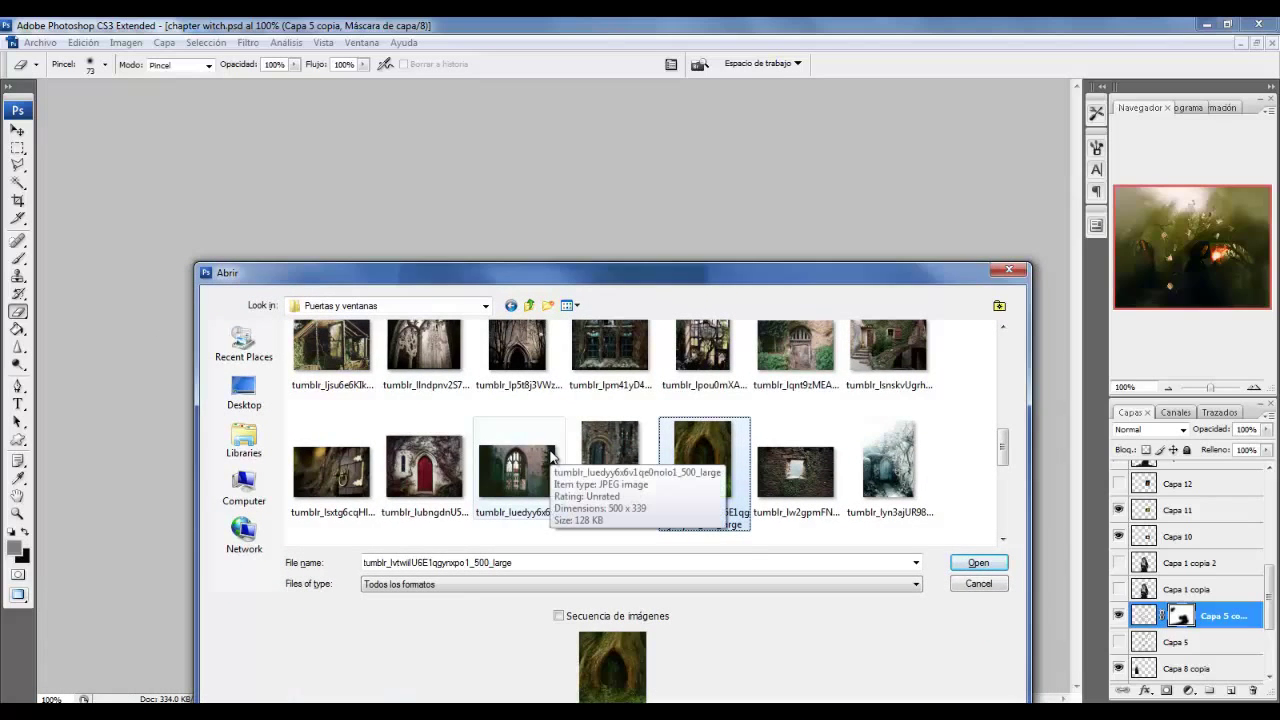
{"action": "scroll", "coordinate": [551, 457], "scroll_direction": "up", "scroll_amount": 2}
{"action": "scroll", "coordinate": [551, 457], "scroll_direction": "up", "scroll_amount": 2}
{"action": "scroll", "coordinate": [551, 457], "scroll_direction": "up", "scroll_amount": 2}
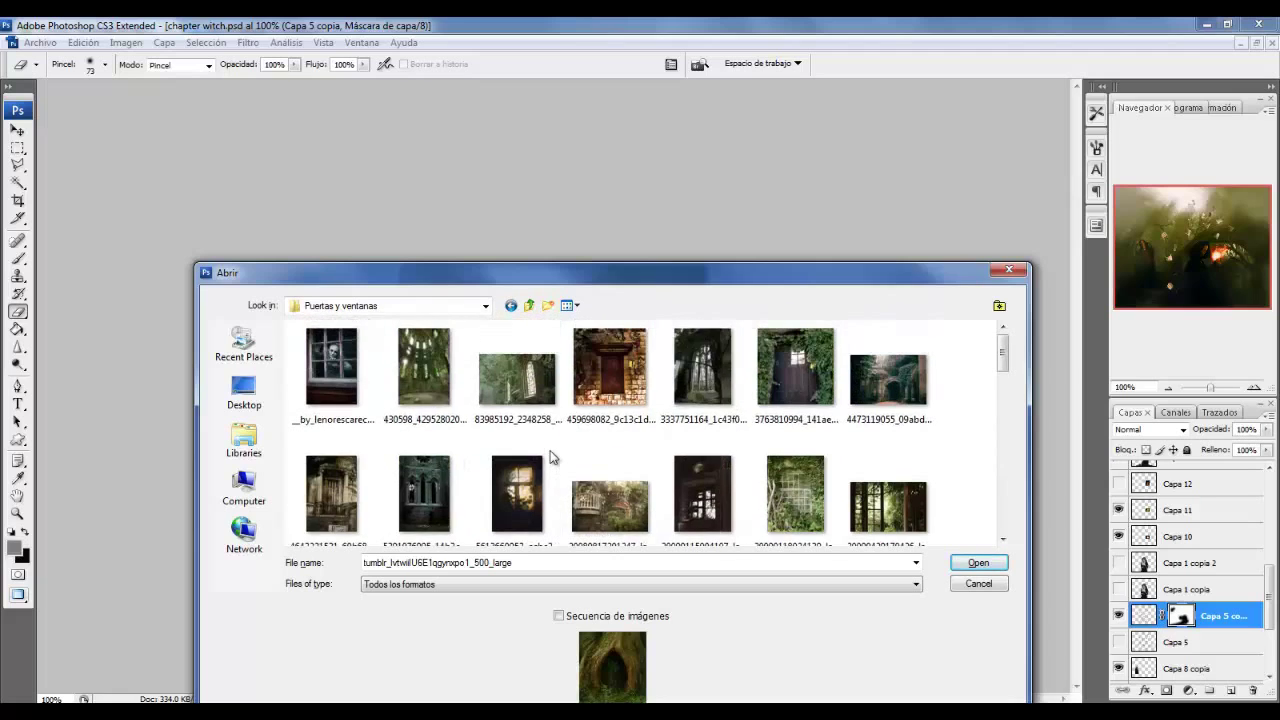
{"action": "left_click", "coordinate": [531, 307]}
{"action": "double_click", "coordinate": [335, 375]}
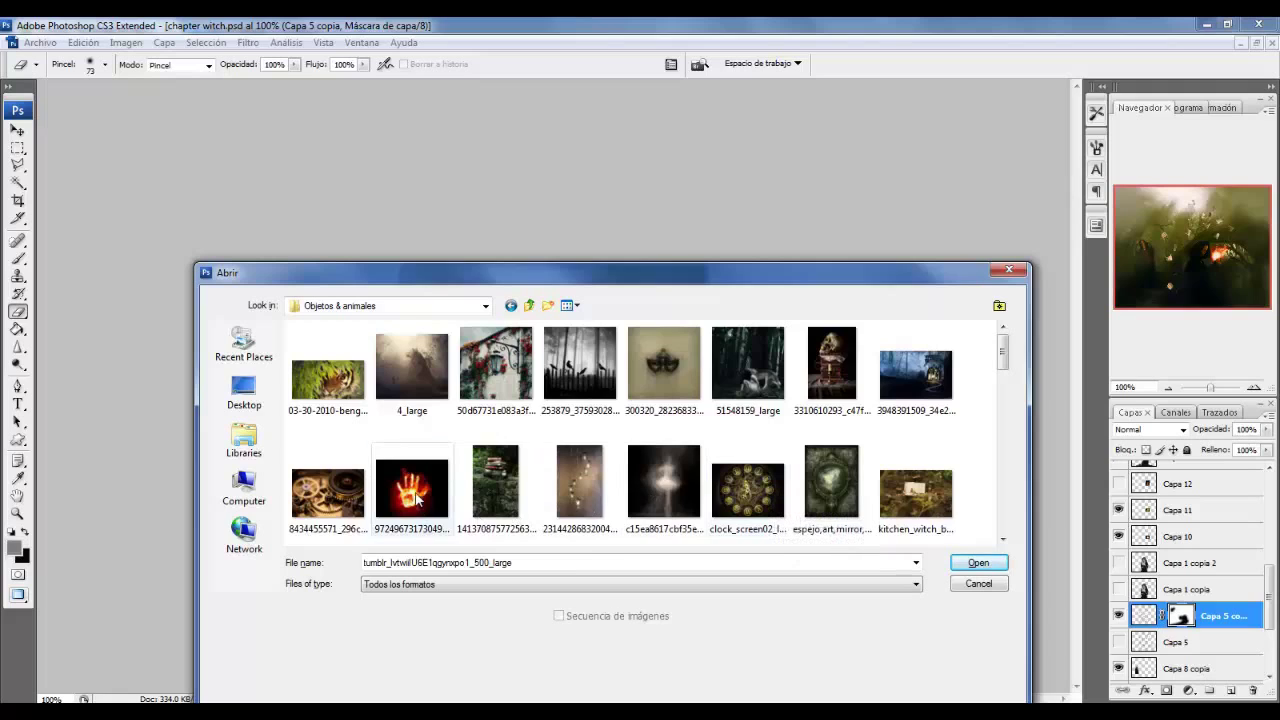
{"action": "left_click", "coordinate": [412, 488]}
{"action": "scroll", "coordinate": [757, 434], "scroll_direction": "down", "scroll_amount": 1}
{"action": "left_click", "coordinate": [913, 484]}
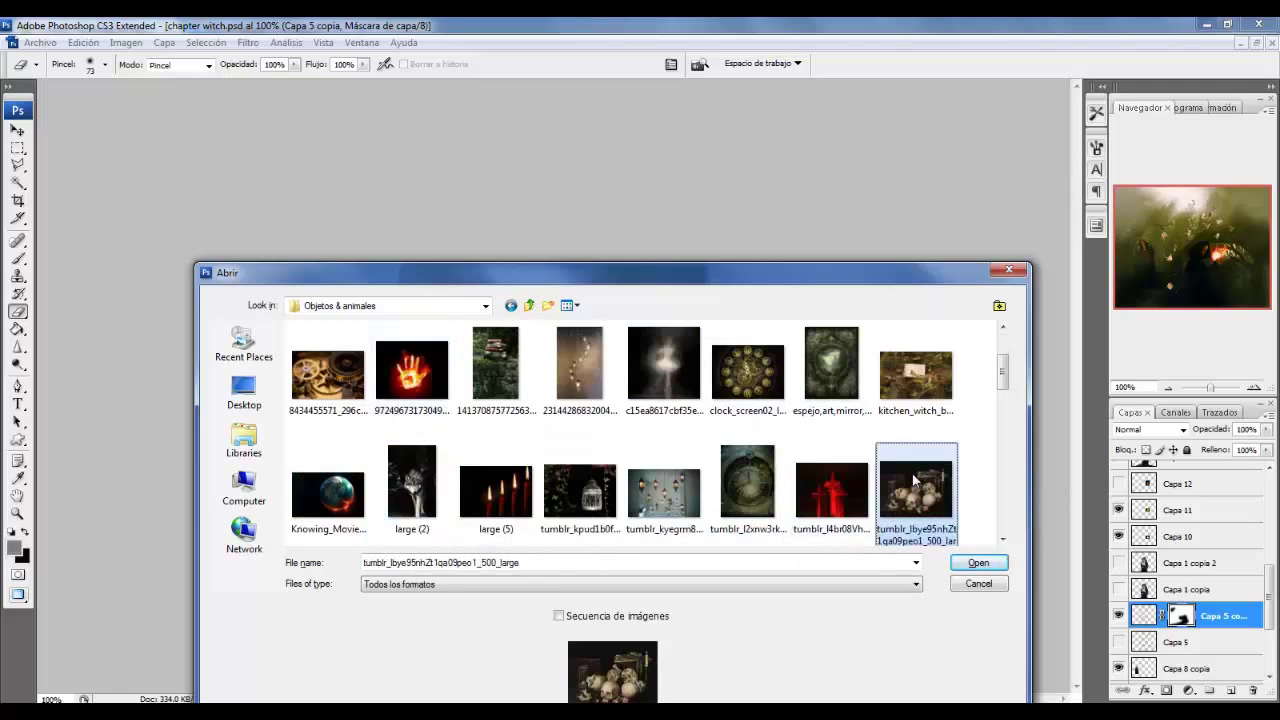
{"action": "left_click", "coordinate": [915, 378]}
{"action": "double_click", "coordinate": [432, 484]}
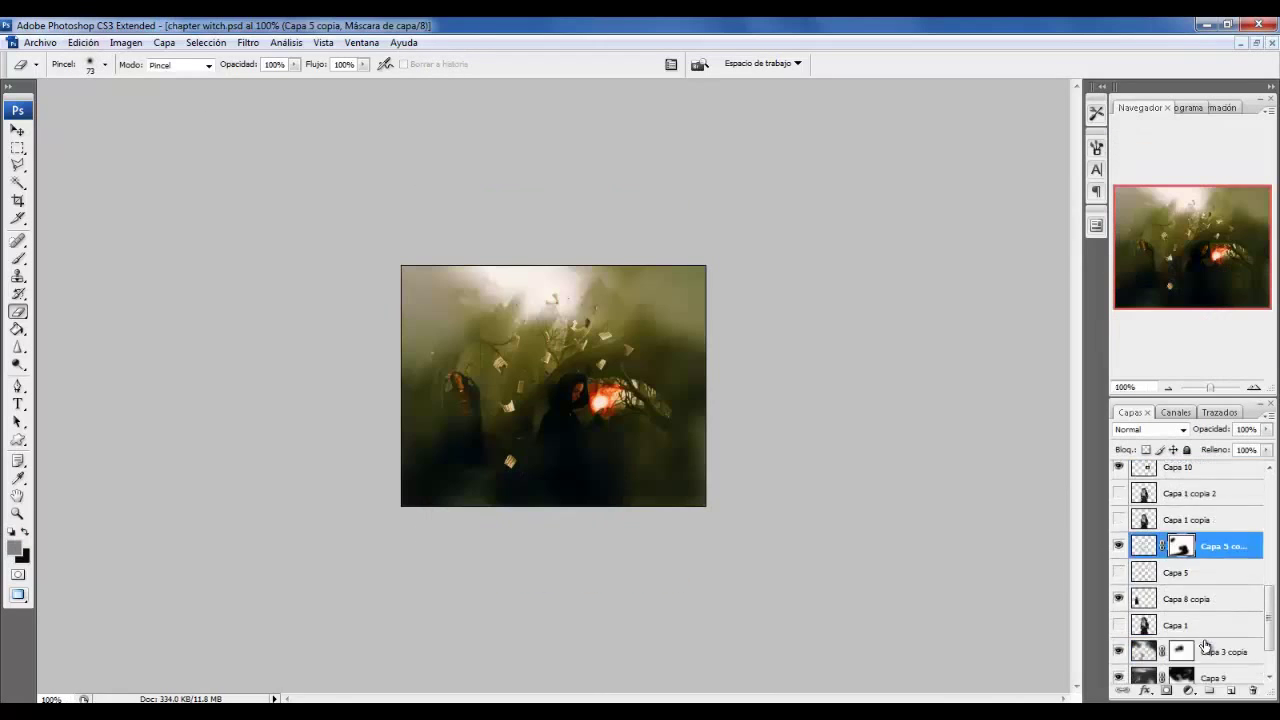
Scale the new wolf layer to about 39% and move it to the lower right.
{"action": "key", "text": "ctrl+t"}
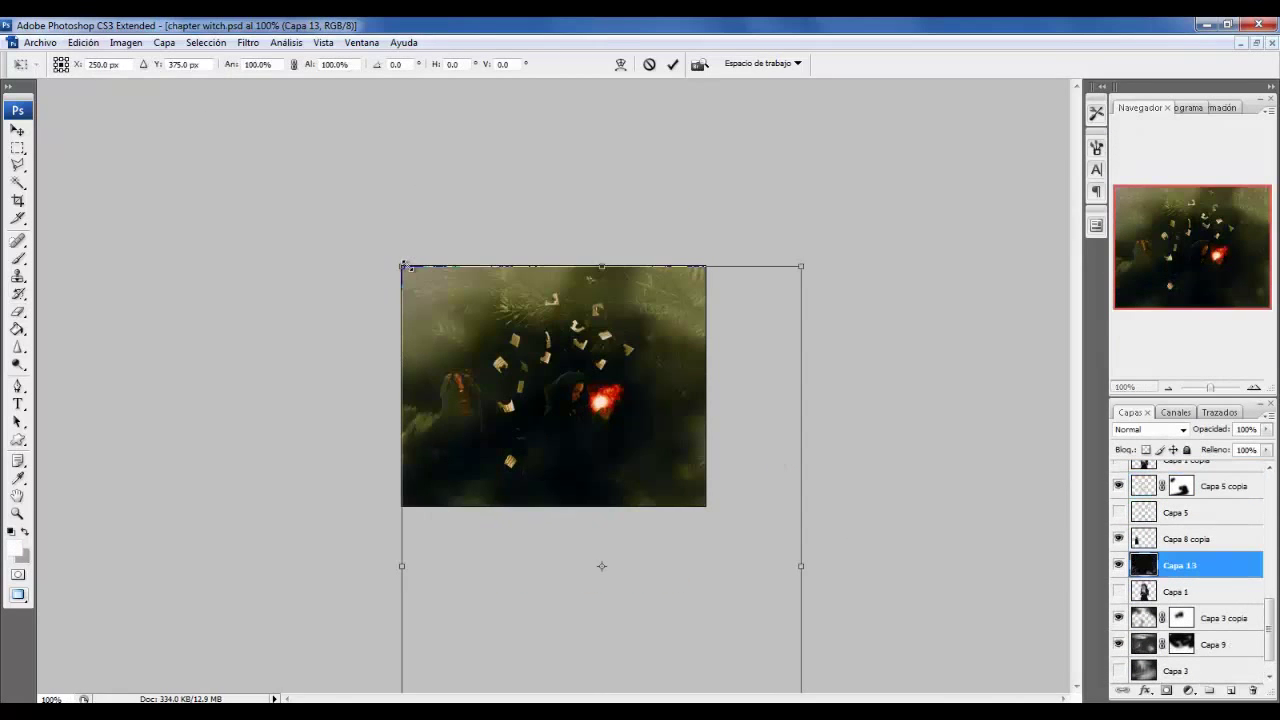
{"action": "mouse_move", "coordinate": [404, 266]}
{"action": "left_mouse_down"}
{"action": "mouse_move", "coordinate": [634, 566]}
{"action": "mouse_move", "coordinate": [620, 290]}
{"action": "left_mouse_up"}
{"action": "left_click_drag", "start_coordinate": [551, 537], "coordinate": [690, 378]}
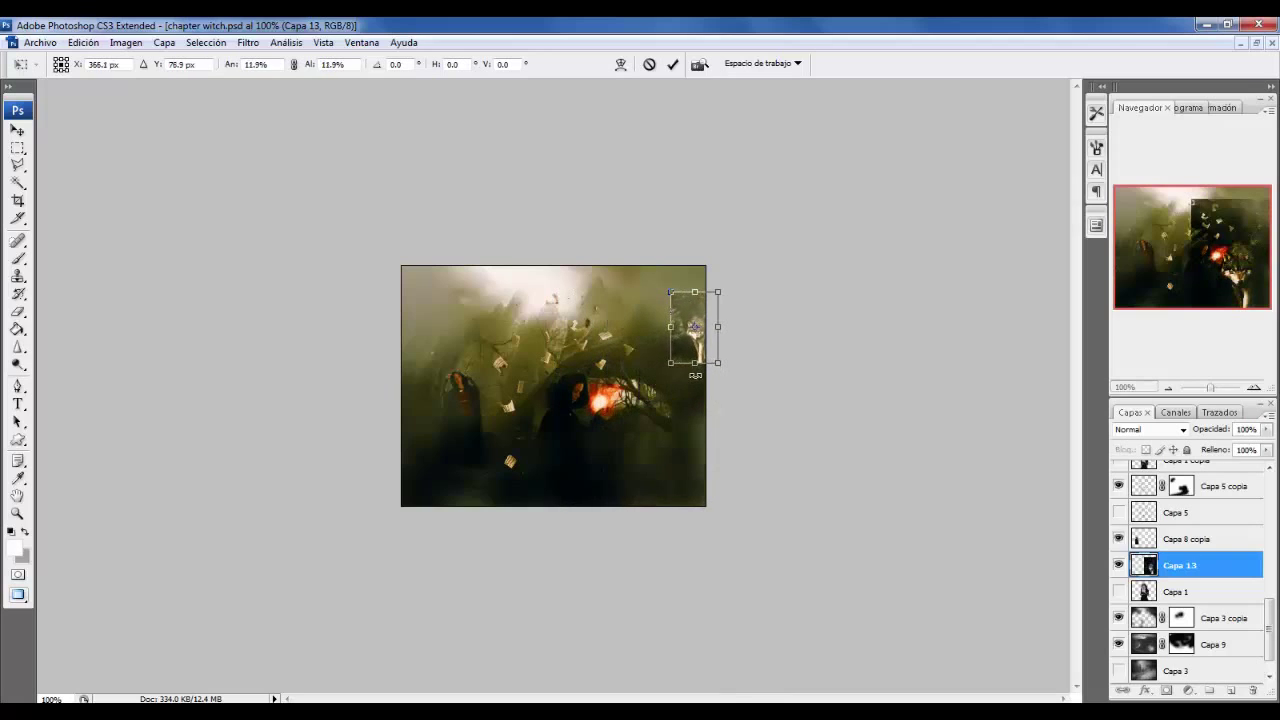
{"action": "key", "text": "Return"}
{"action": "key", "text": "e"}
{"action": "left_click", "coordinate": [18, 130]}
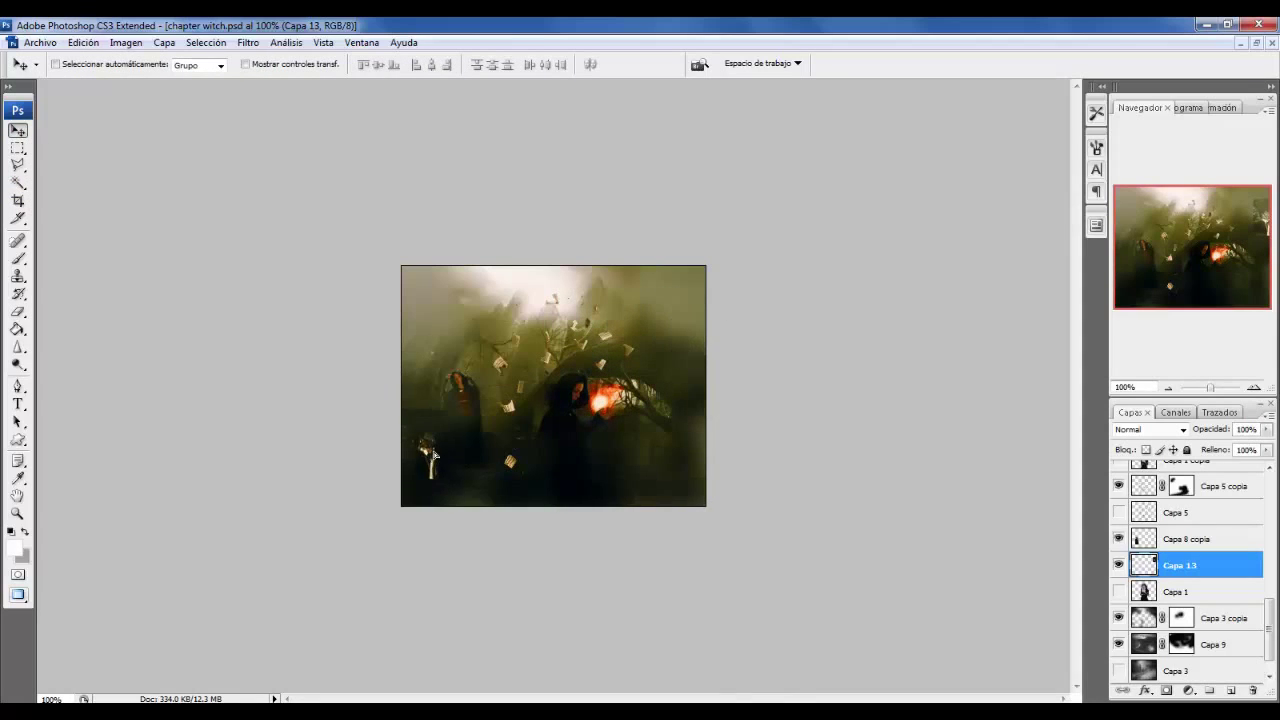
{"action": "left_click_drag", "start_coordinate": [690, 325], "coordinate": [650, 452]}
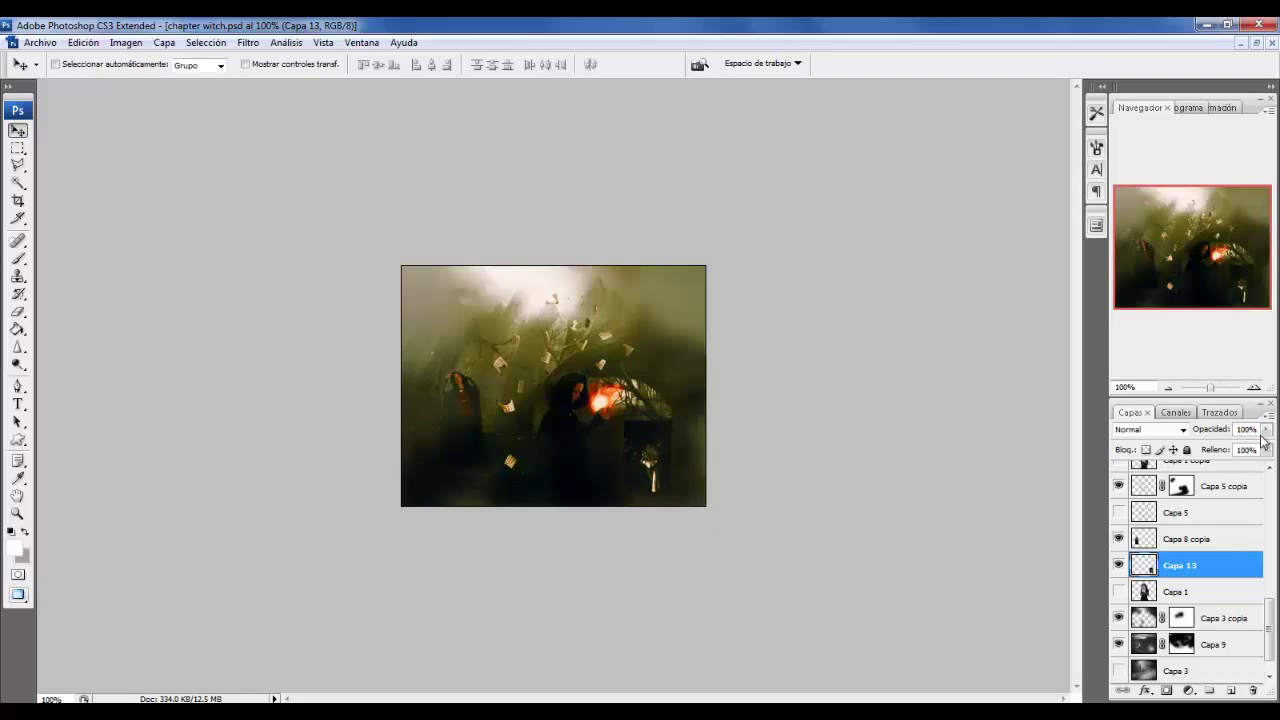
Lower the wolf layer's opacity to 65%, then delete Capa 13 and bring up the Open dialog.
{"action": "left_click", "coordinate": [126, 42]}
{"action": "left_click", "coordinate": [334, 231]}
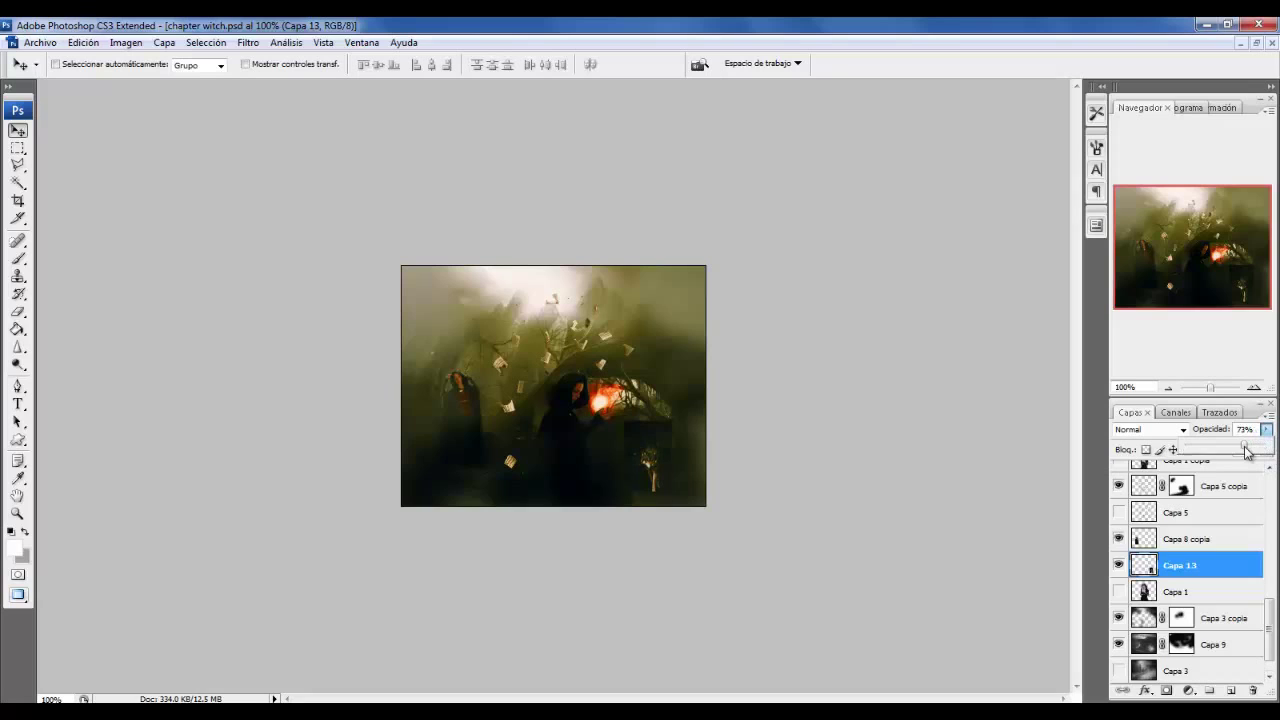
{"action": "left_click", "coordinate": [655, 472]}
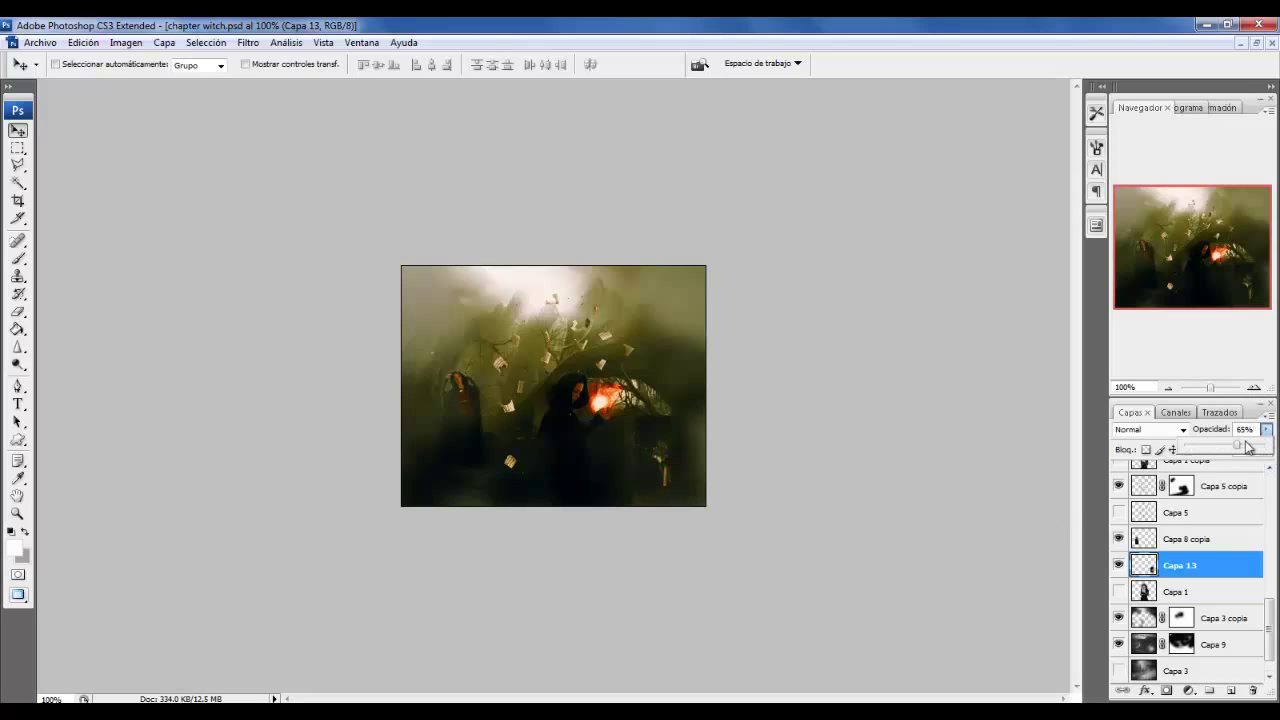
{"action": "left_click_drag", "start_coordinate": [678, 467], "coordinate": [490, 473]}
{"action": "right_click", "coordinate": [1194, 571]}
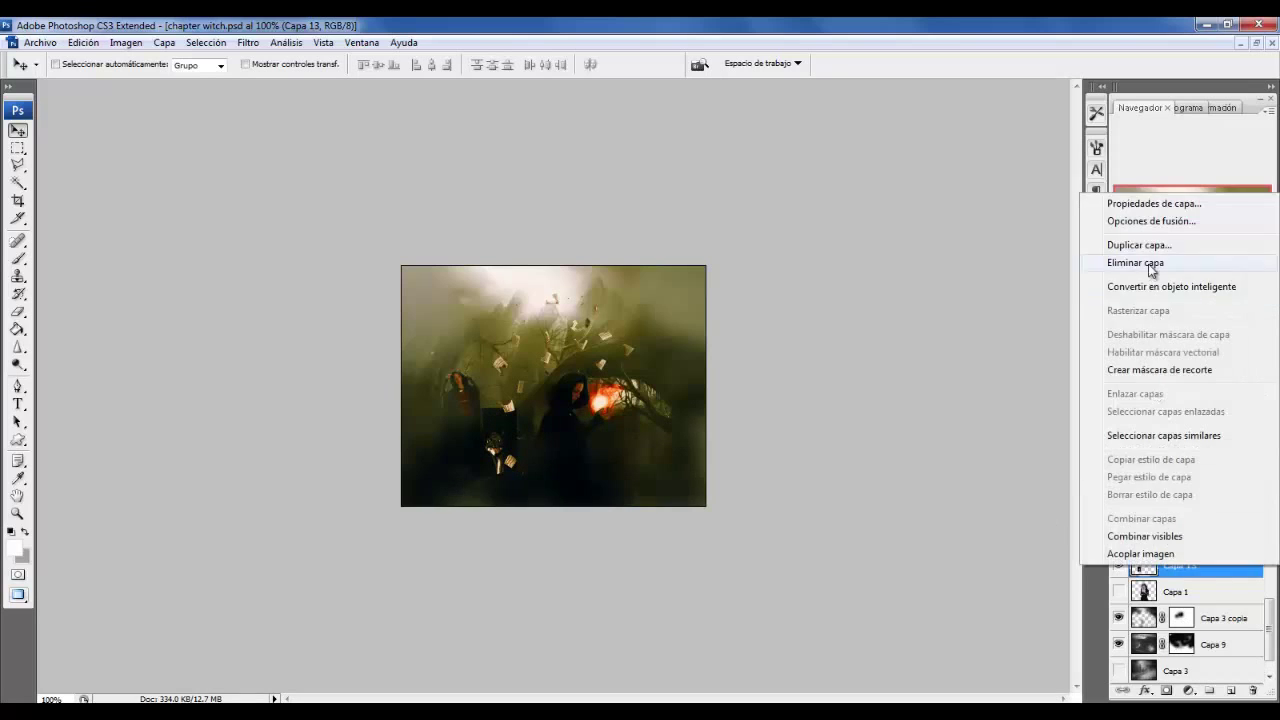
{"action": "left_click", "coordinate": [1148, 265]}
{"action": "key", "text": "ctrl+o"}
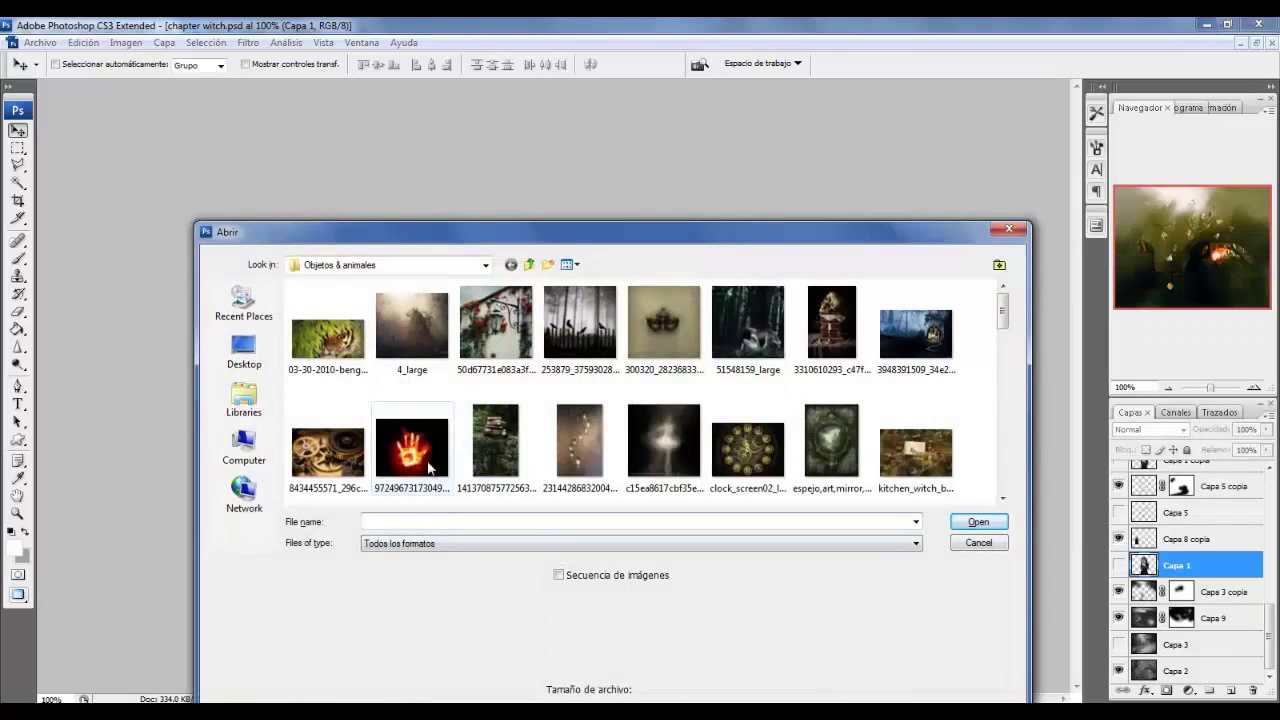
Browse the Objetos & animales folder and open the skull image.
{"action": "left_click", "coordinate": [430, 468]}
{"action": "scroll", "coordinate": [650, 430], "scroll_direction": "down", "scroll_amount": 1}
{"action": "scroll", "coordinate": [724, 392], "scroll_direction": "down", "scroll_amount": 1}
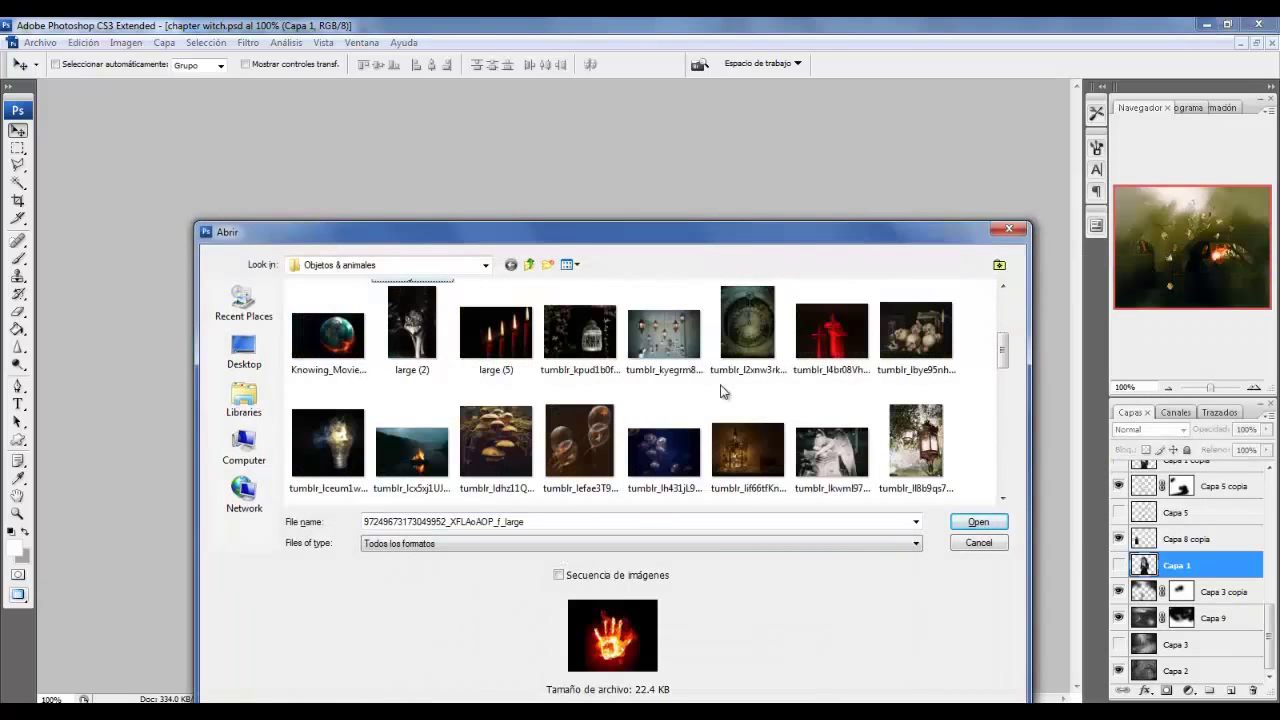
{"action": "scroll", "coordinate": [760, 460], "scroll_direction": "down", "scroll_amount": 1}
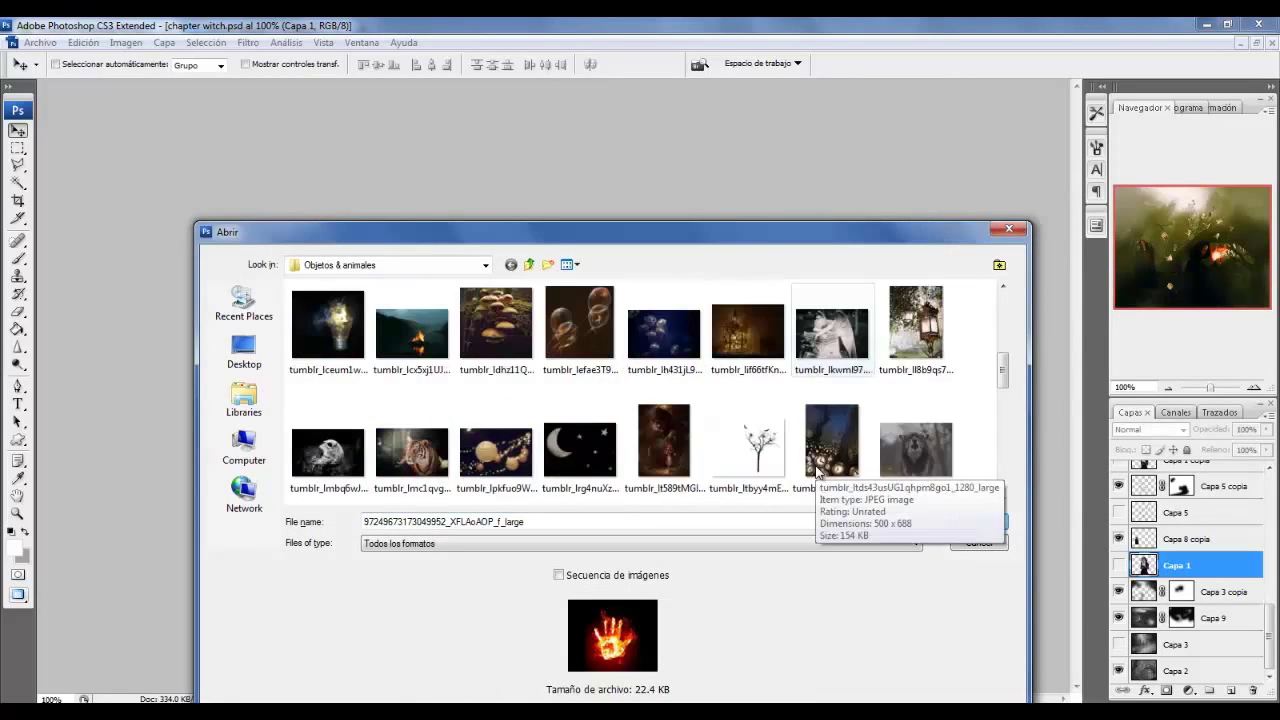
{"action": "double_click", "coordinate": [350, 455]}
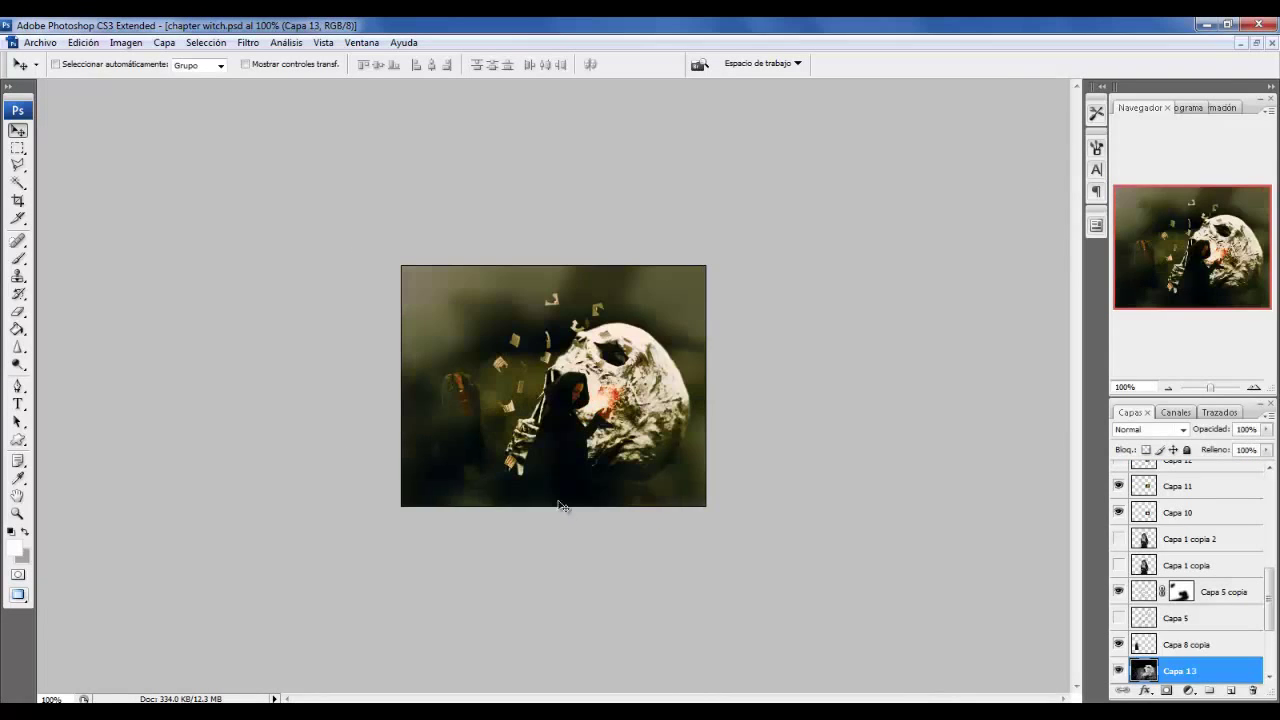
Blend the skull layer in Luz suave and scale it down at the lower centre.
{"action": "left_click", "coordinate": [1138, 430]}
{"action": "left_click", "coordinate": [1140, 249]}
{"action": "key", "text": "ctrl+t"}
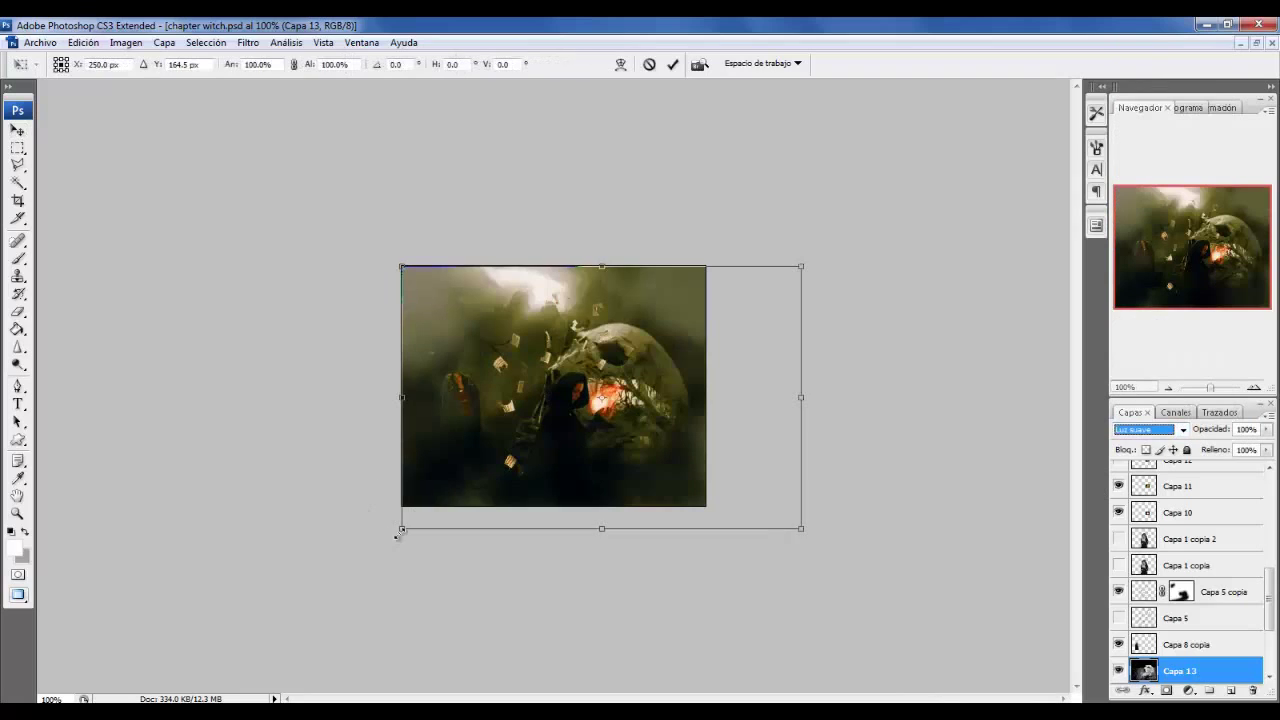
{"action": "left_click_drag", "start_coordinate": [400, 529], "coordinate": [620, 342]}
{"action": "key", "text": "Return"}
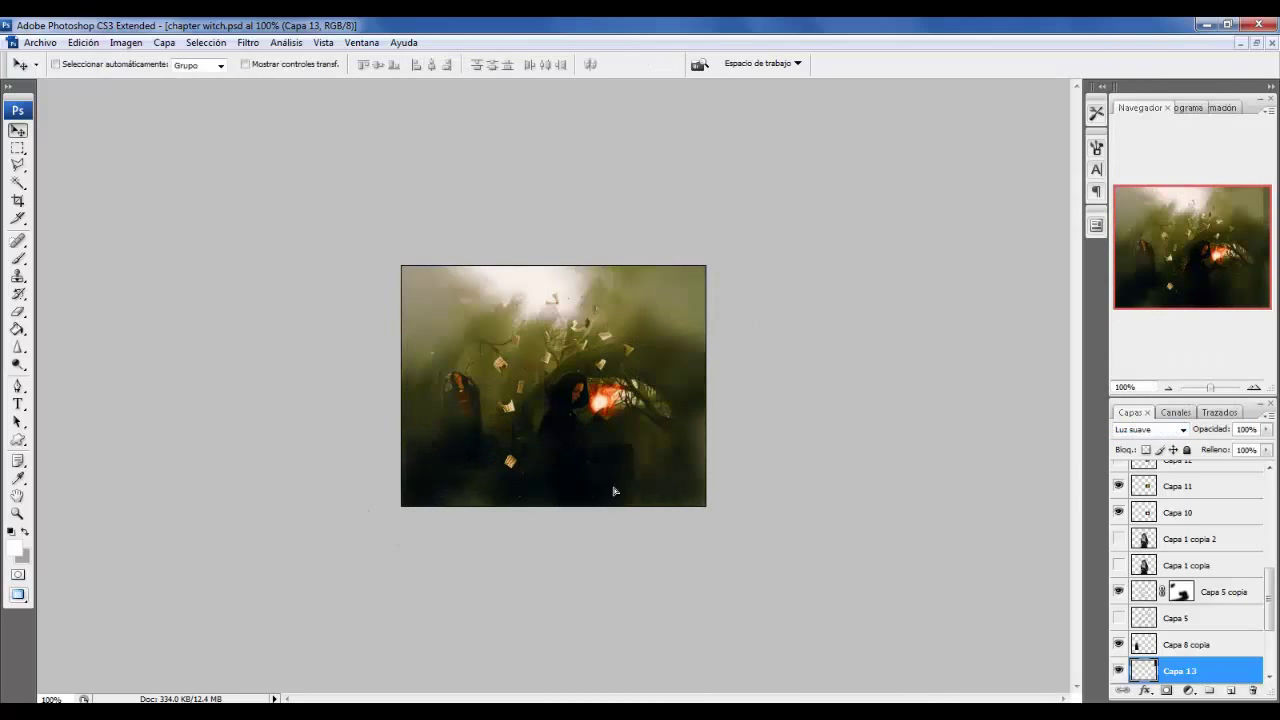
{"action": "left_click_drag", "start_coordinate": [614, 491], "coordinate": [642, 462]}
Delete the skull layer and select the red tumblr image in the Open dialog.
{"action": "right_click", "coordinate": [1184, 681]}
{"action": "left_click", "coordinate": [1152, 339]}
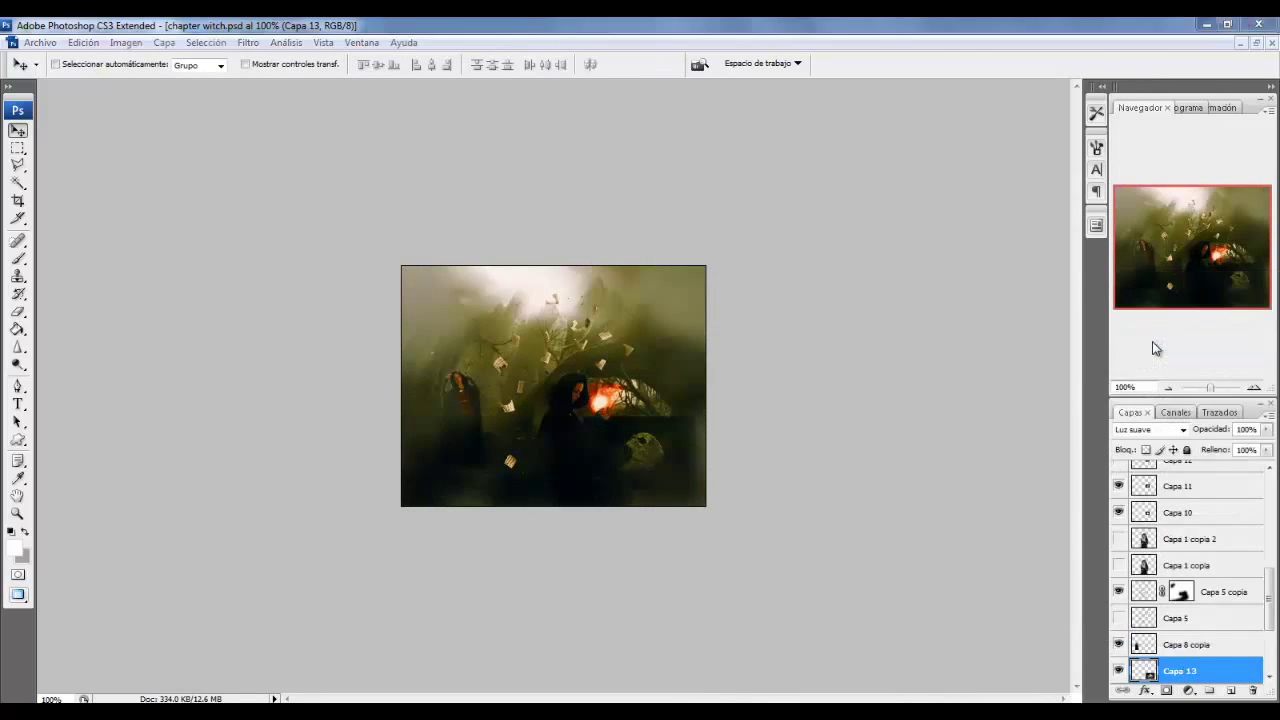
{"action": "left_click", "coordinate": [573, 287]}
{"action": "key", "text": "ctrl+o"}
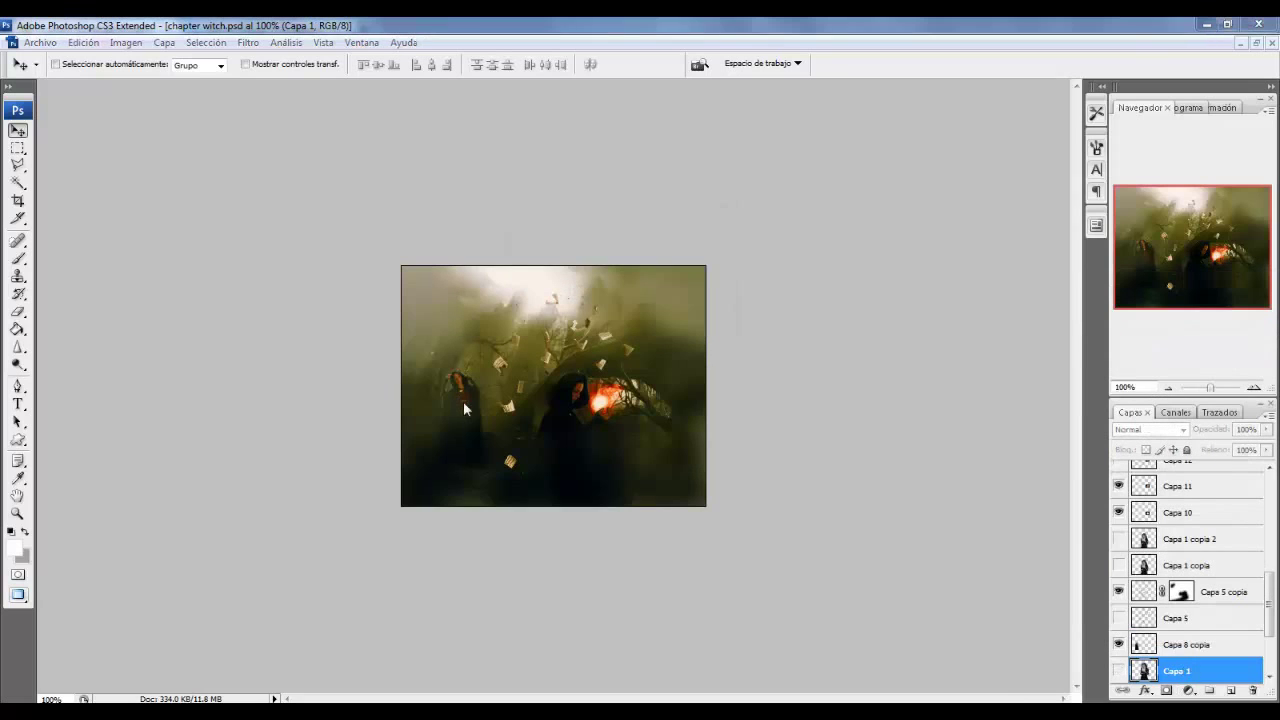
{"action": "left_click", "coordinate": [496, 450]}
{"action": "scroll", "coordinate": [808, 393], "scroll_direction": "down", "scroll_amount": 1}
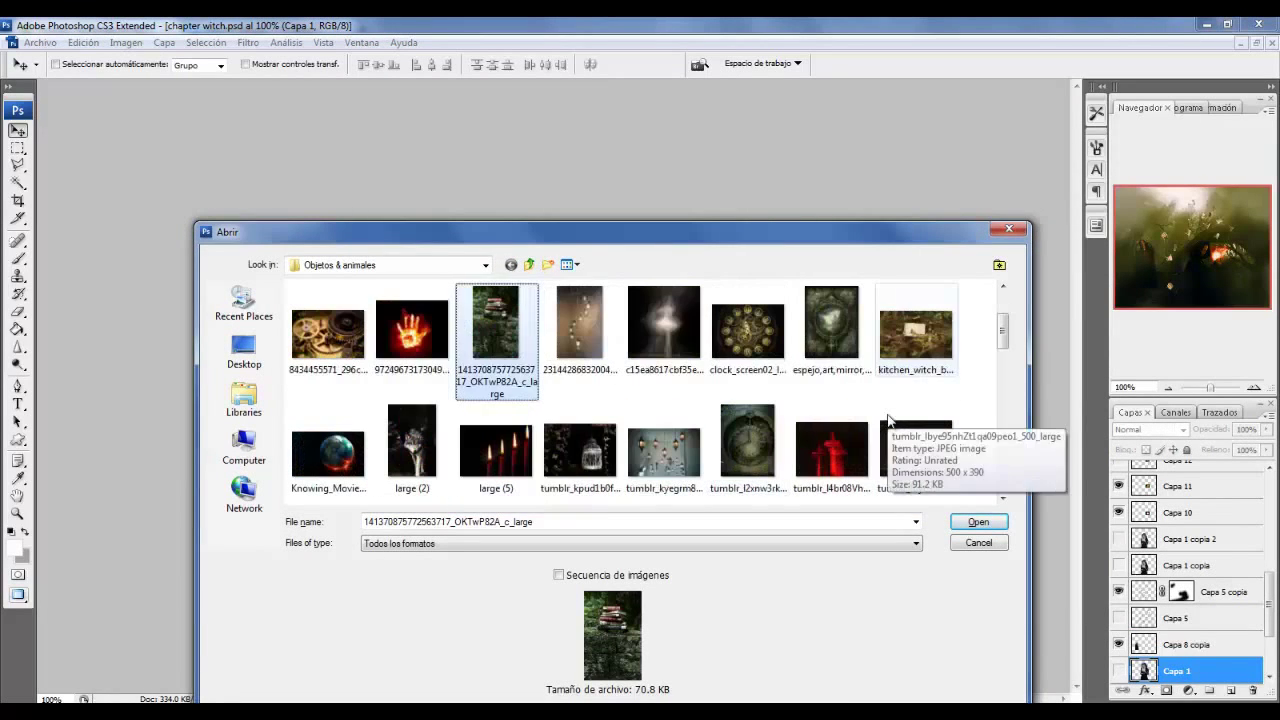
{"action": "left_click", "coordinate": [832, 450]}
Copy the red image and paste it into the witch composite as a new layer.
{"action": "double_click", "coordinate": [841, 474]}
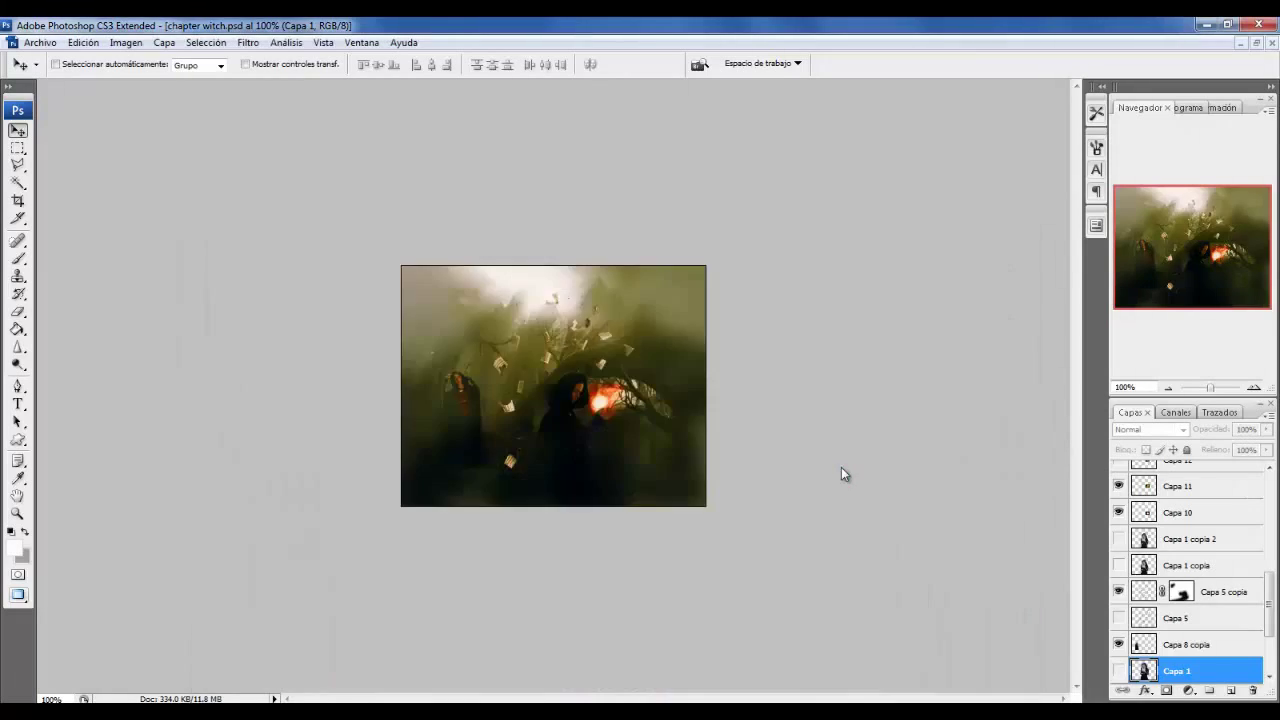
{"action": "key", "text": "ctrl+Tab"}
{"action": "left_click", "coordinate": [1186, 548]}
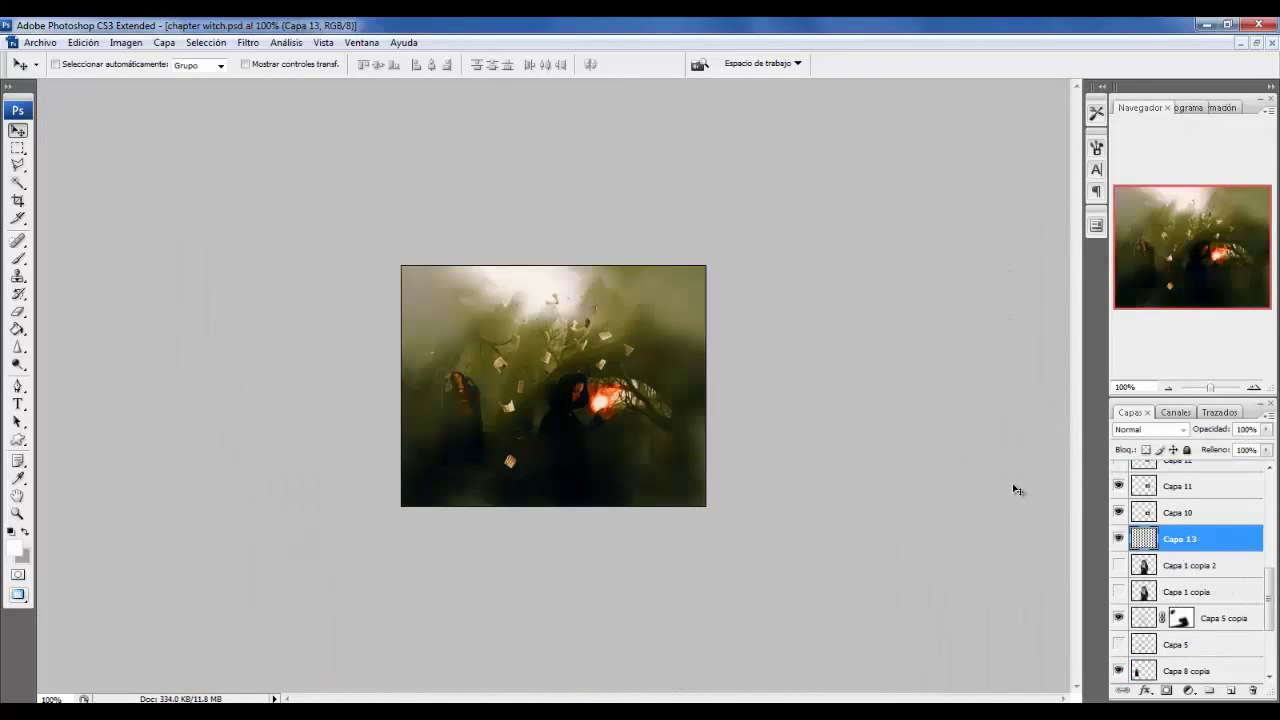
{"action": "key", "text": "ctrl+v"}
Set the red layer to Trama, shift it left and place it above Capa 7 copia.
{"action": "left_click", "coordinate": [1148, 429]}
{"action": "left_click", "coordinate": [1140, 163]}
{"action": "left_click_drag", "start_coordinate": [655, 465], "coordinate": [600, 463]}
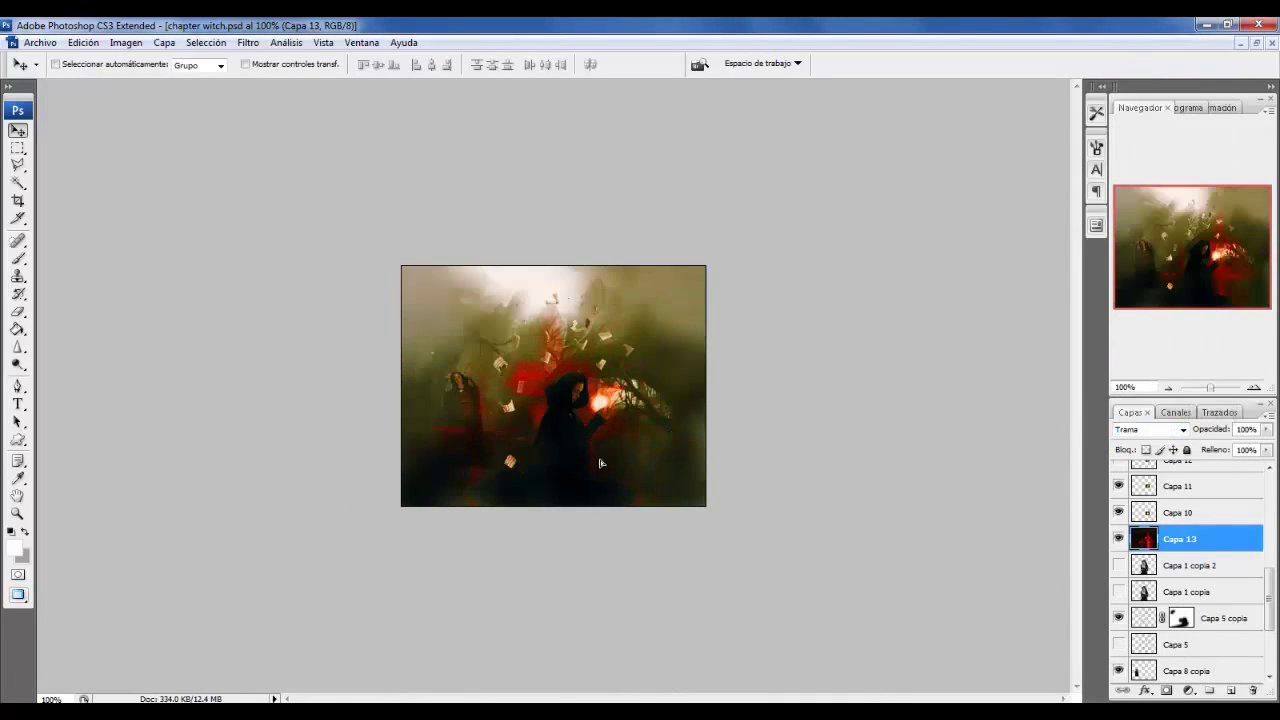
{"action": "scroll", "coordinate": [1183, 553], "scroll_direction": "up", "scroll_amount": 2}
{"action": "scroll", "coordinate": [1190, 560], "scroll_direction": "up", "scroll_amount": 2}
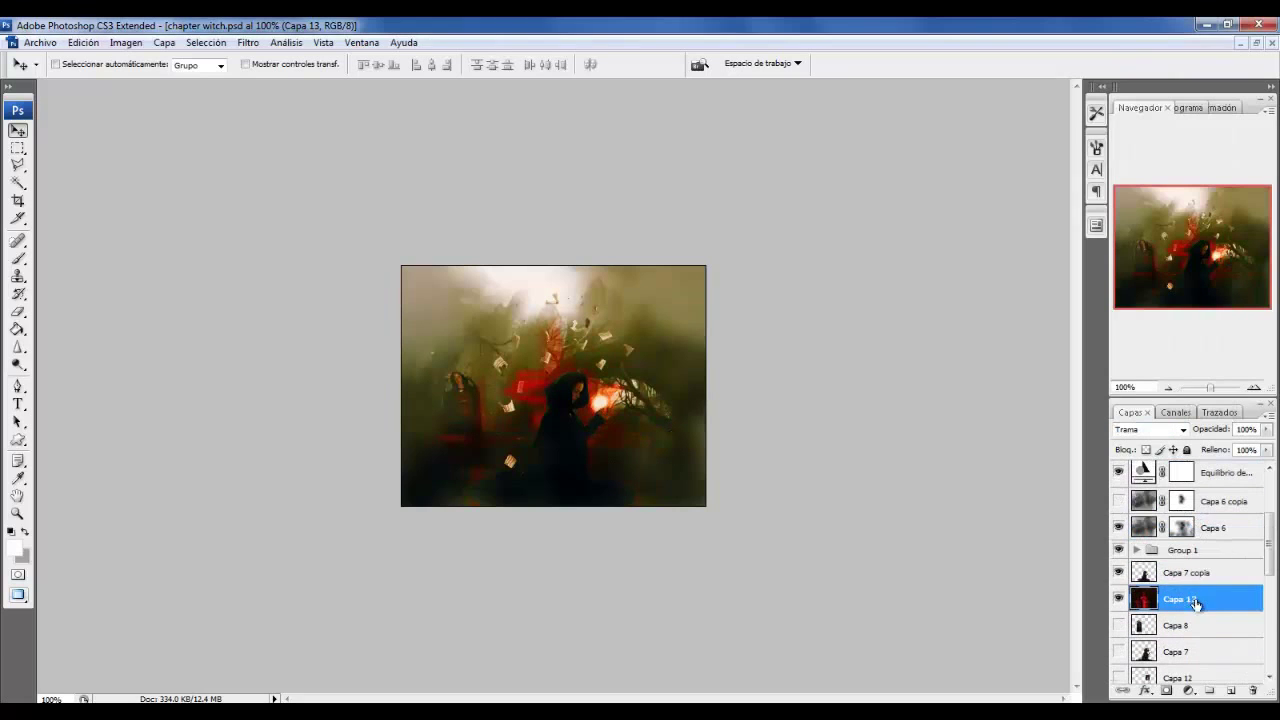
{"action": "left_click_drag", "start_coordinate": [1190, 600], "coordinate": [1188, 572]}
Apply Filtro > Desenfocar > Desenfoque gaussiano to the red layer.
{"action": "left_click", "coordinate": [248, 42]}
{"action": "mouse_move", "coordinate": [272, 219]}
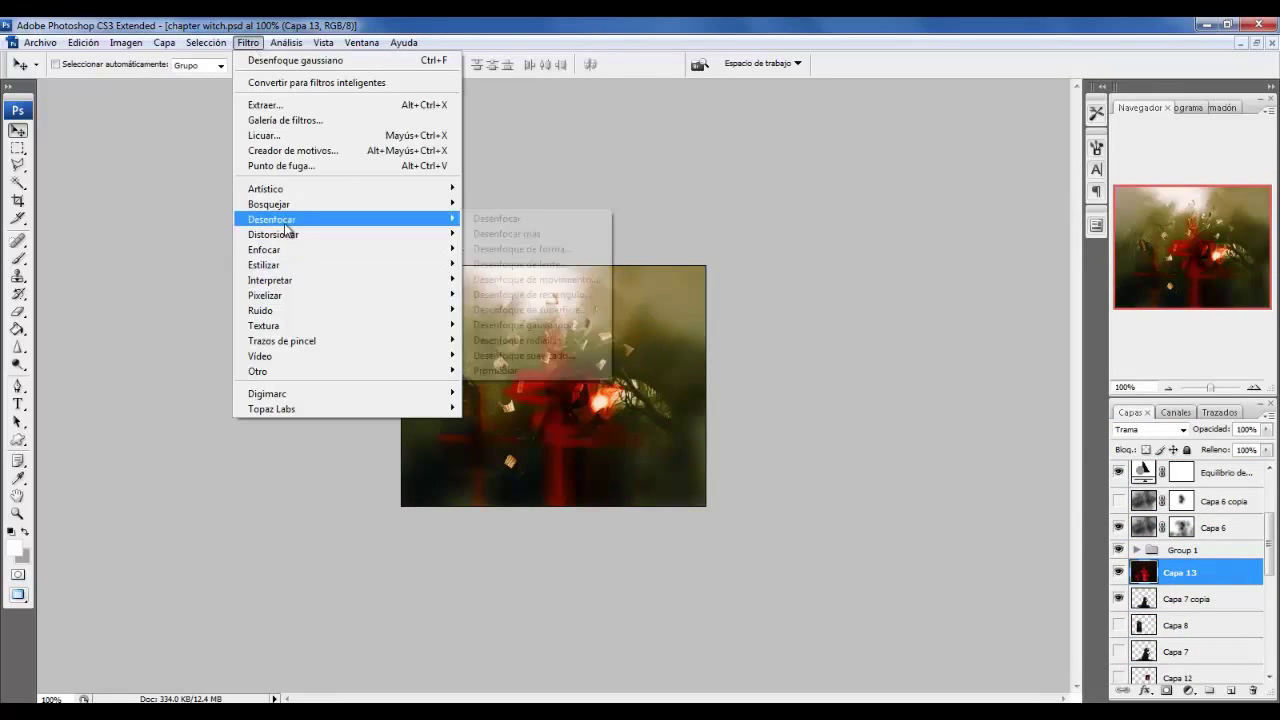
{"action": "left_click", "coordinate": [520, 336]}
{"action": "key", "text": "Return"}
{"action": "key", "text": "v"}
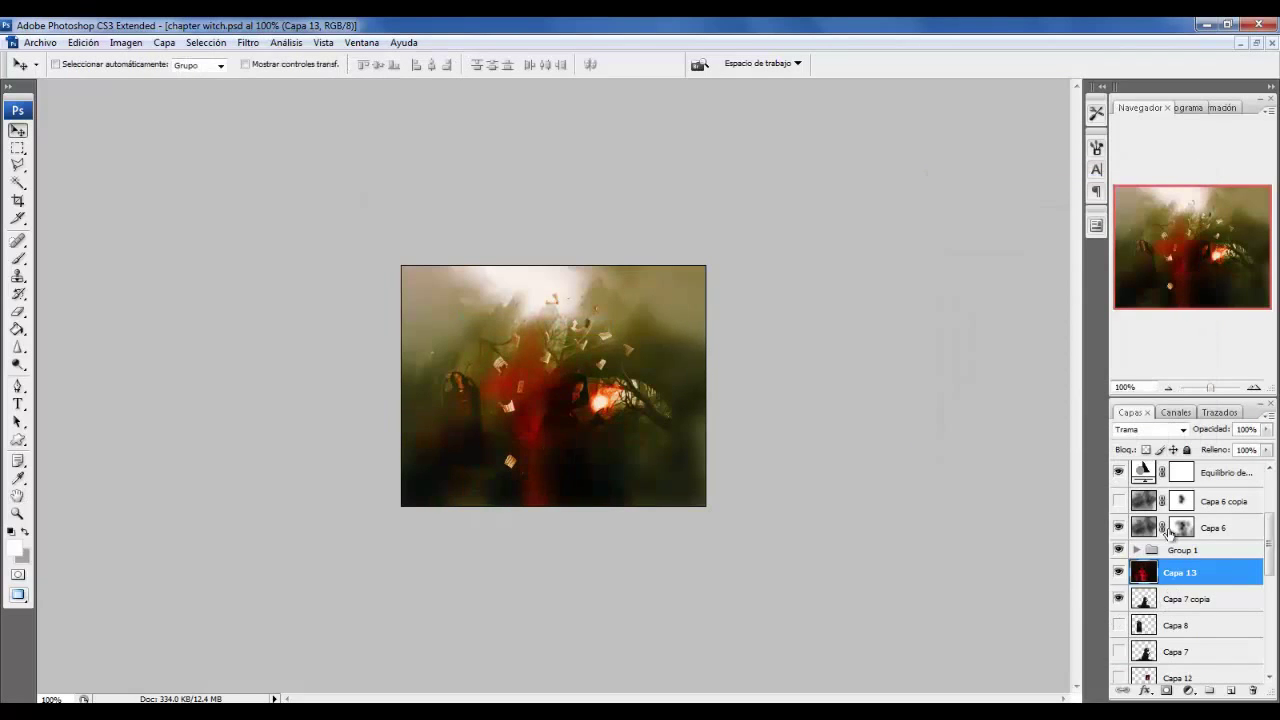
Move the red glow right and down and set its blending to Color más claro.
{"action": "left_click", "coordinate": [1150, 429]}
{"action": "left_click", "coordinate": [1143, 407]}
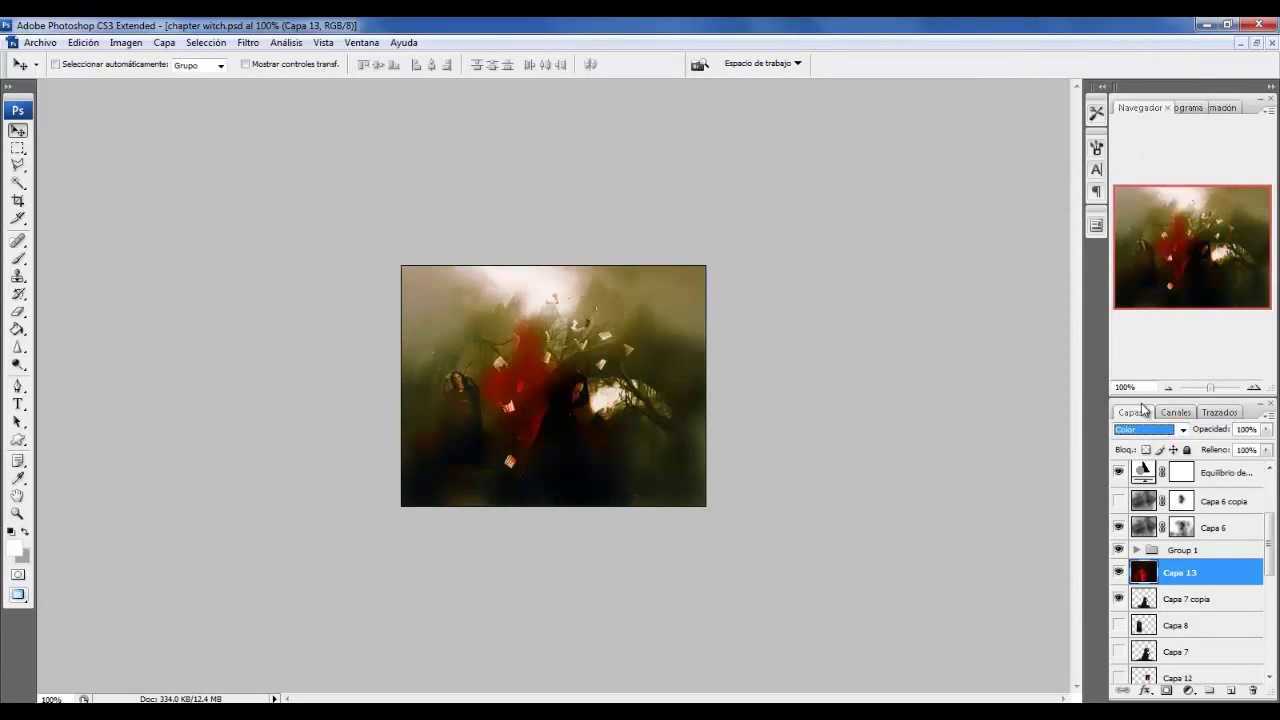
{"action": "key", "text": "Down"}
{"action": "key", "text": "Up"}
{"action": "left_click_drag", "start_coordinate": [523, 500], "coordinate": [601, 494]}
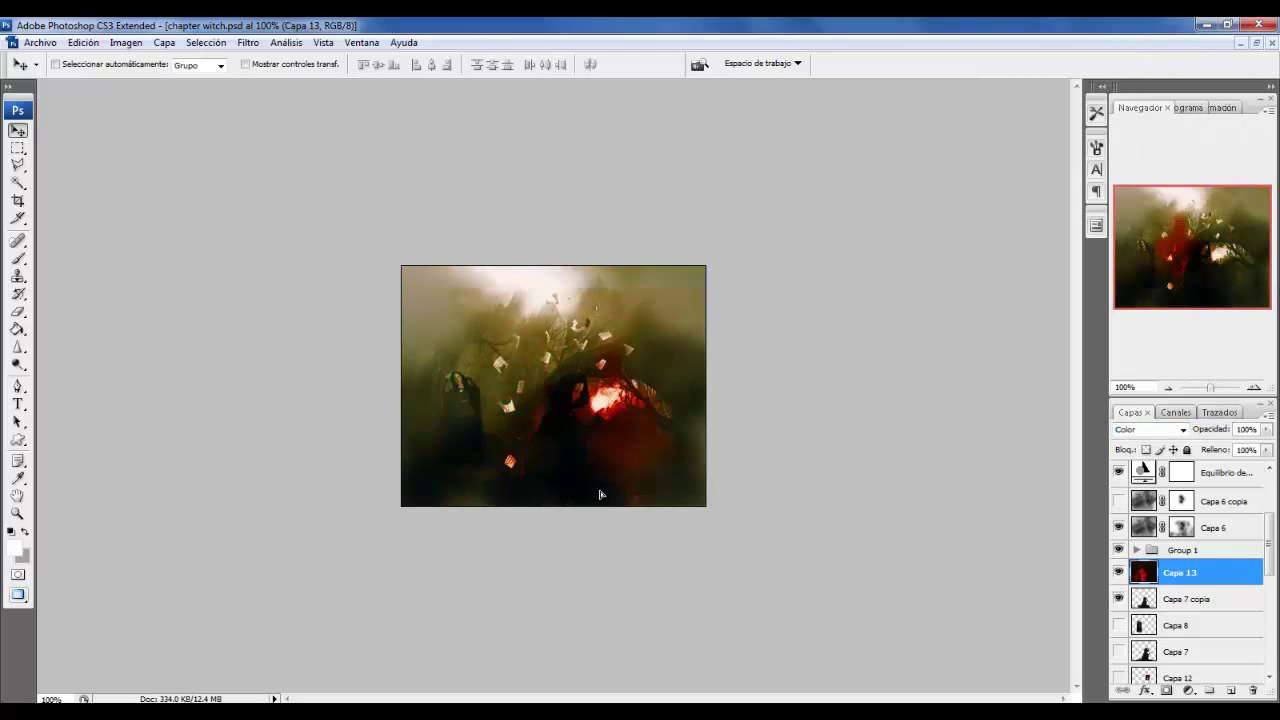
{"action": "left_click", "coordinate": [1150, 429]}
{"action": "left_click", "coordinate": [1123, 397]}
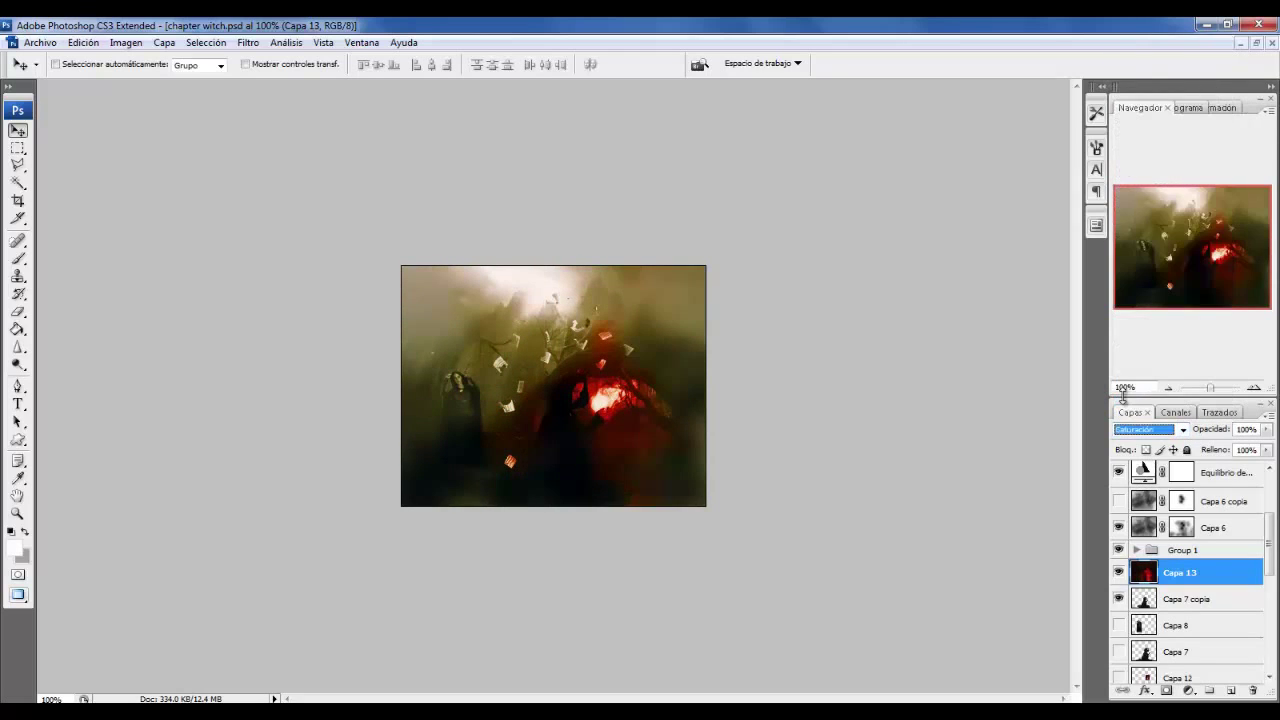
{"action": "key", "text": "Up"}
{"action": "key", "text": "Up"}
{"action": "key", "text": "Up"}
{"action": "key", "text": "Up"}
{"action": "key", "text": "Up"}
{"action": "key", "text": "Up"}
{"action": "key", "text": "Up"}
{"action": "key", "text": "Up"}
{"action": "key", "text": "Up"}
{"action": "key", "text": "Up"}
{"action": "key", "text": "Up"}
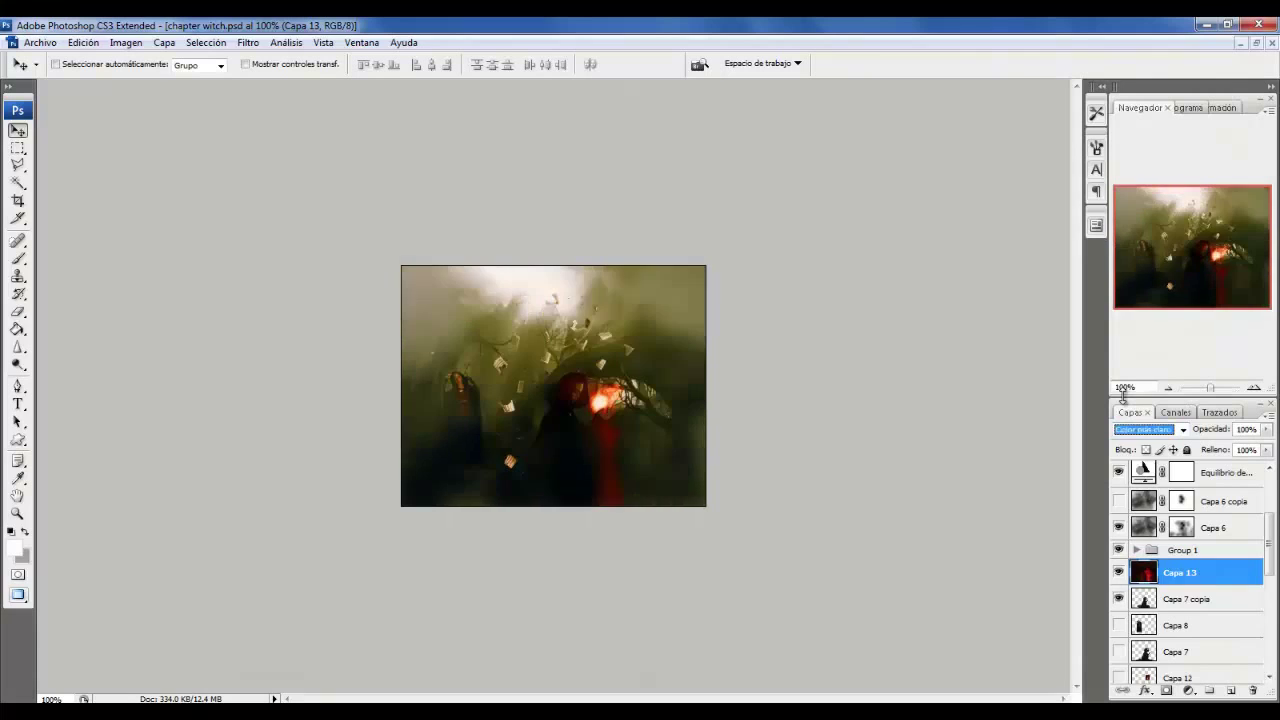
{"action": "key", "text": "Up"}
{"action": "key", "text": "Up"}
{"action": "key", "text": "Up"}
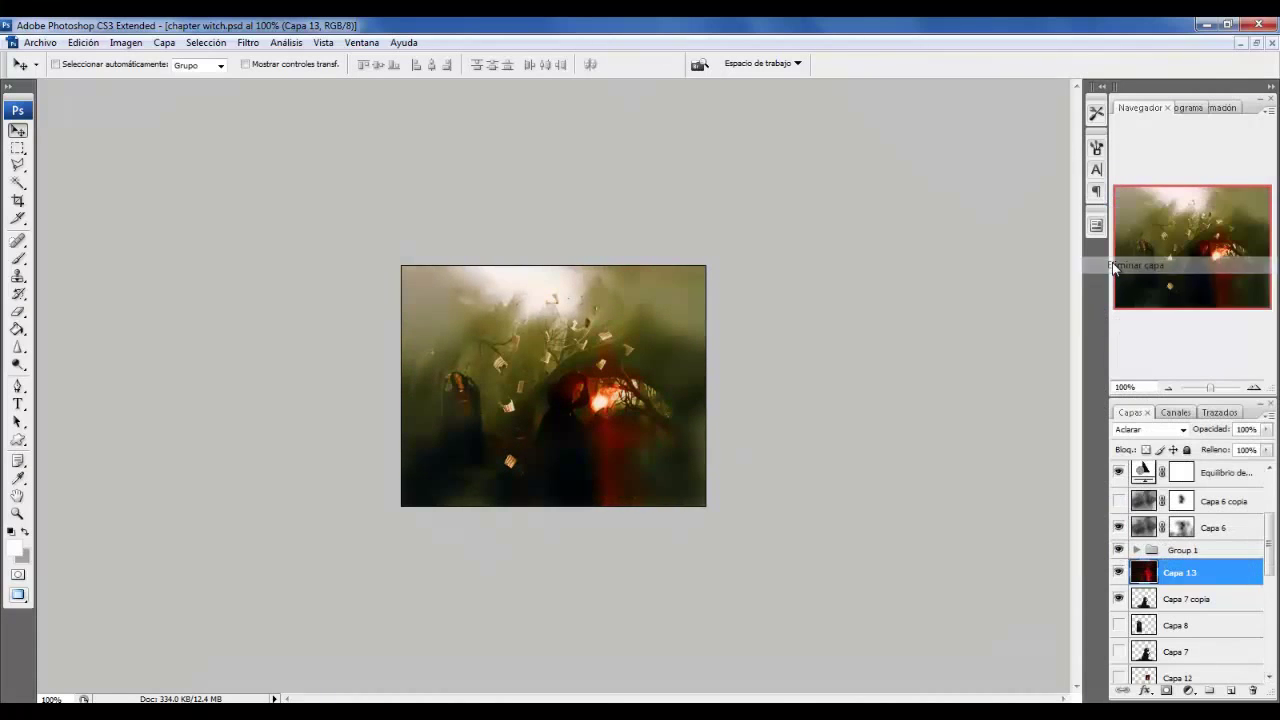
Delete the red overlay layer and duplicate Capa 7 copia.
{"action": "key", "text": "Delete"}
{"action": "right_click", "coordinate": [1212, 541]}
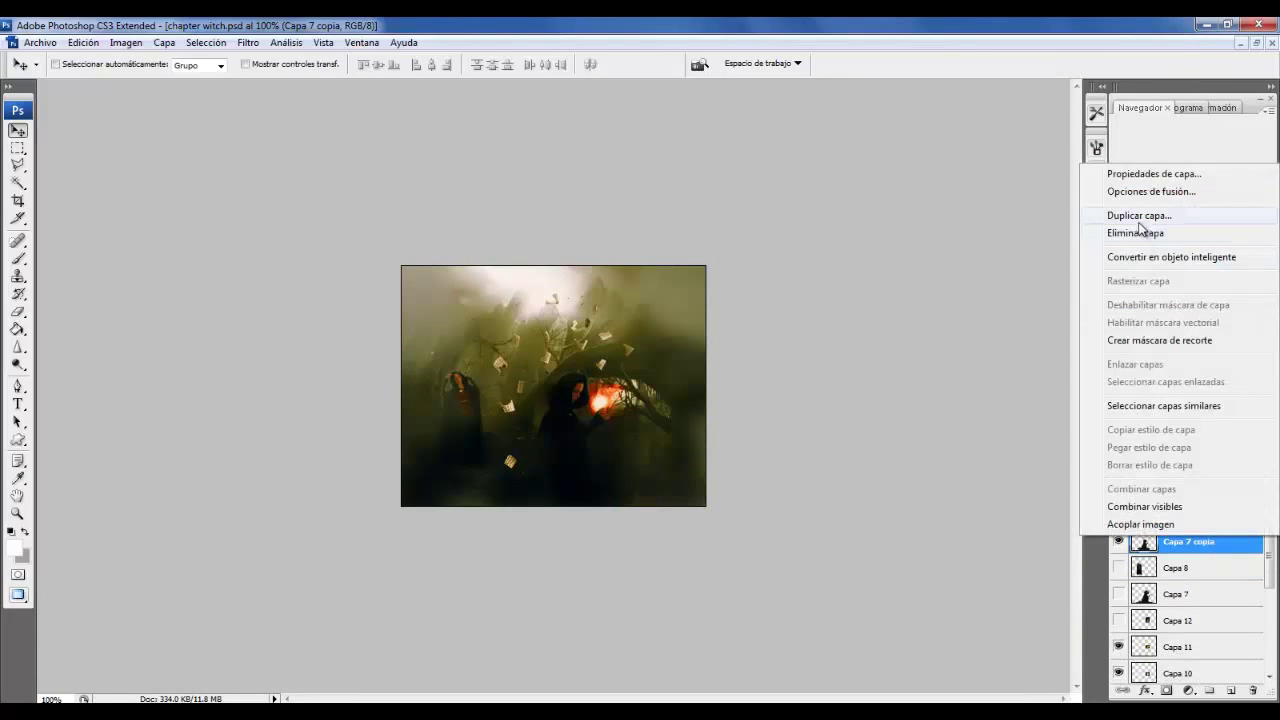
{"action": "left_click", "coordinate": [1157, 209]}
{"action": "left_click", "coordinate": [777, 231]}
Duplicate the fire layers Capa 10 and Capa 11 and place the copies under Capa 7 copia 2.
{"action": "scroll", "coordinate": [1175, 621], "scroll_direction": "down", "scroll_amount": 2}
{"action": "left_click", "coordinate": [1175, 621]}
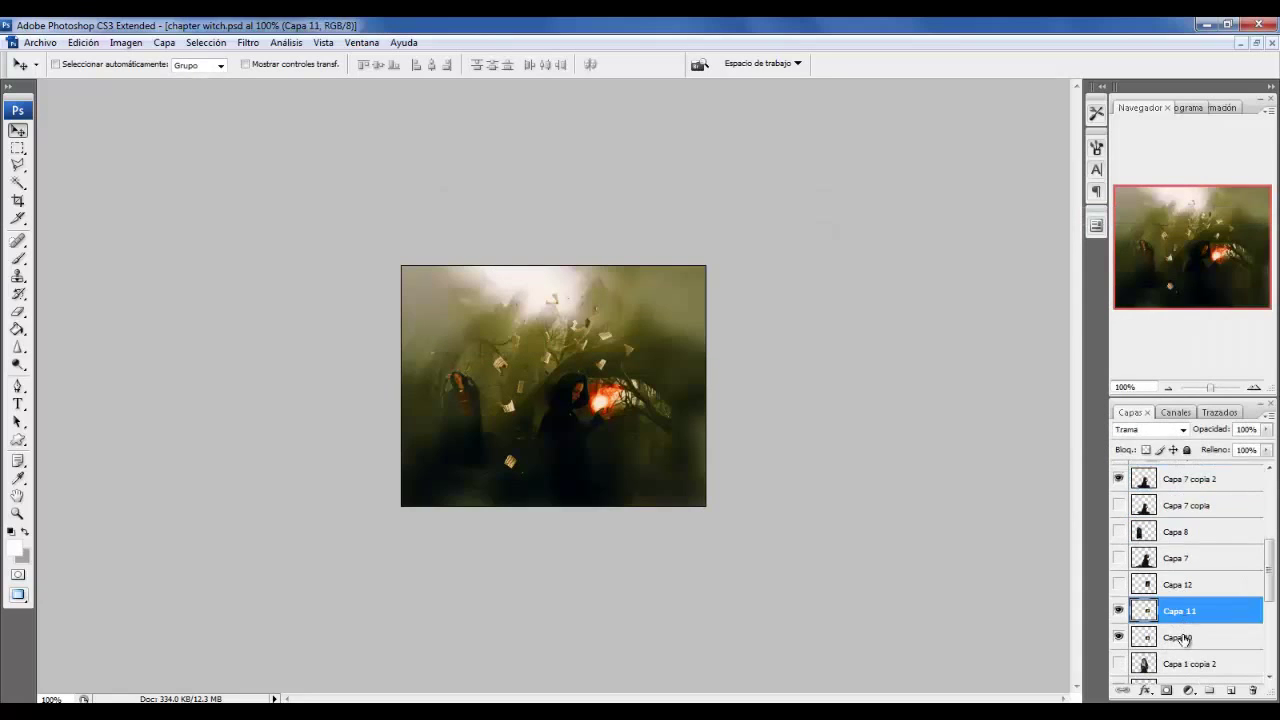
{"action": "left_click", "coordinate": [1186, 640], "text": "shift"}
{"action": "right_click", "coordinate": [1186, 641]}
{"action": "left_click", "coordinate": [1160, 587]}
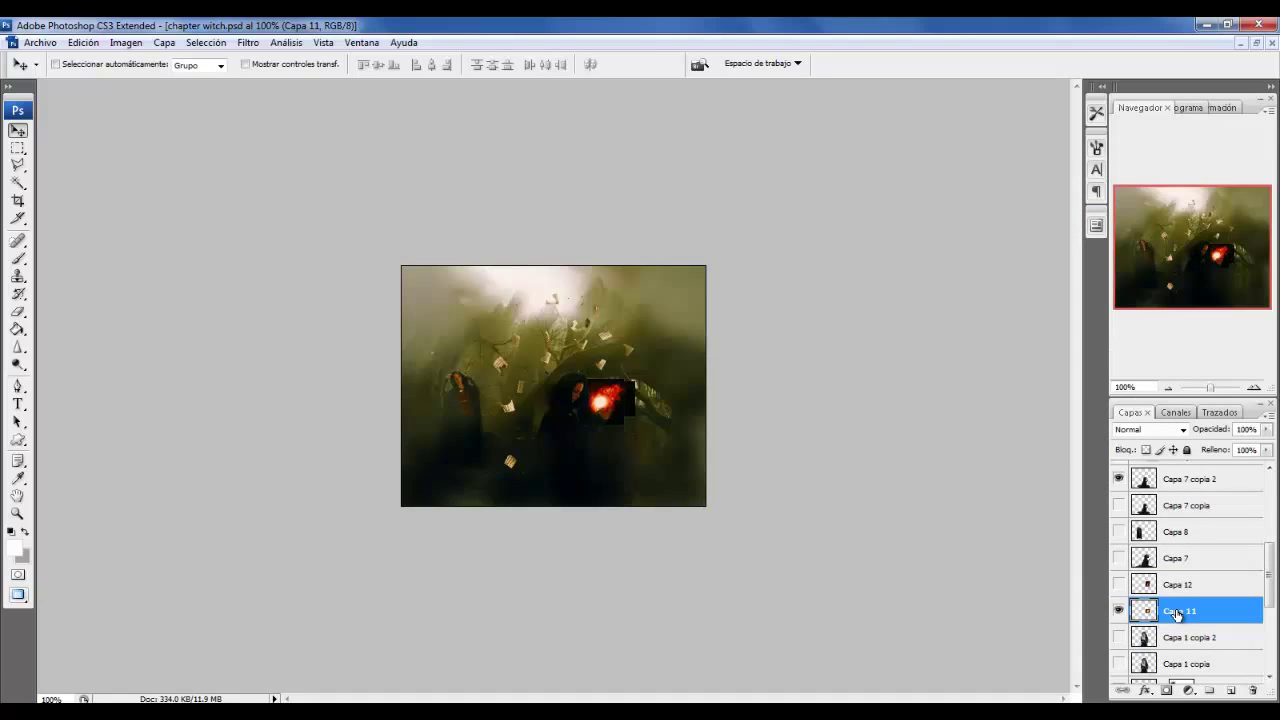
{"action": "key", "text": "ctrl+z"}
{"action": "right_click", "coordinate": [1177, 614]}
{"action": "left_click", "coordinate": [1134, 300]}
{"action": "left_click", "coordinate": [770, 231]}
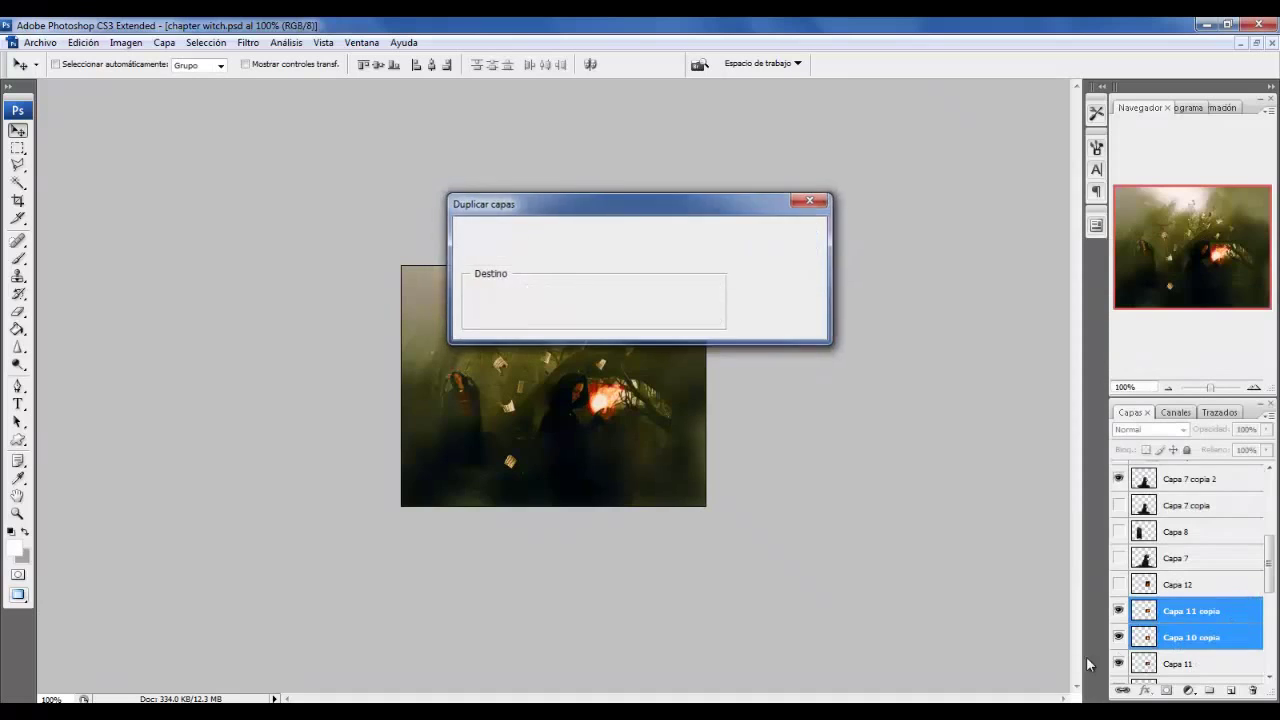
{"action": "left_click_drag", "start_coordinate": [1190, 650], "coordinate": [1172, 525]}
{"action": "left_click", "coordinate": [1172, 510], "text": "shift"}
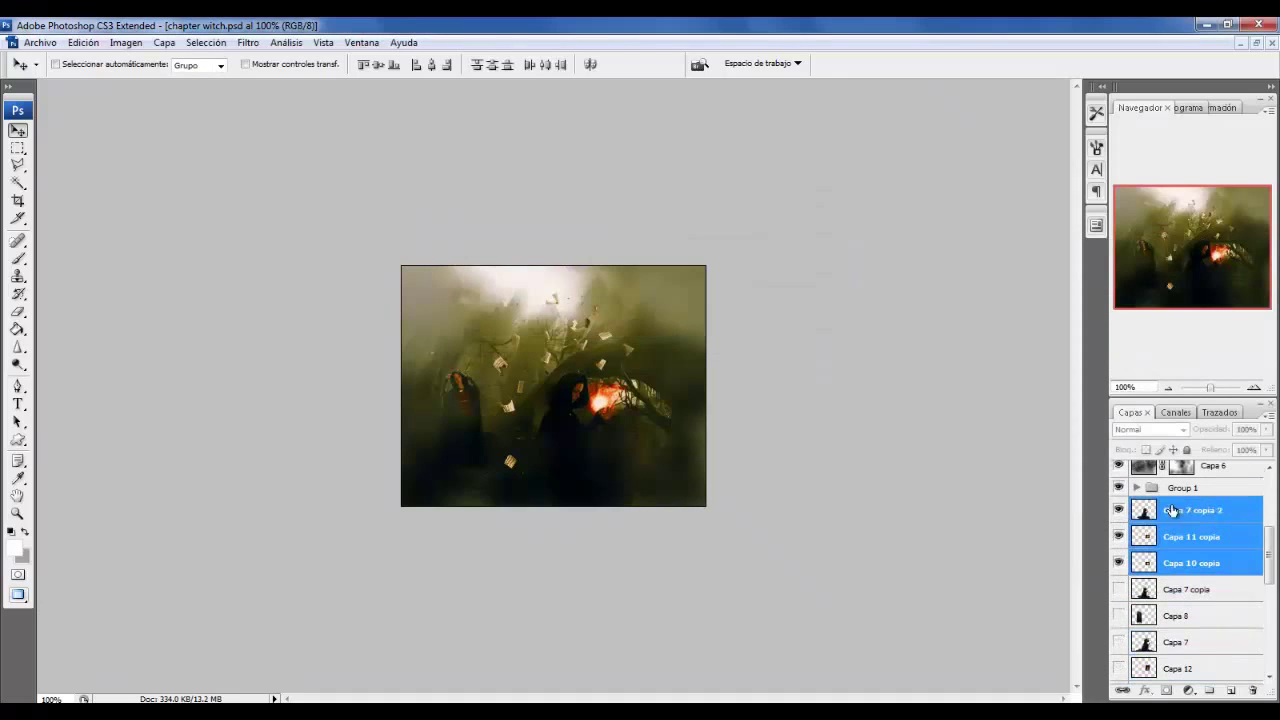
Scale the witch, fireball and papers to about 94% and shift them down-left.
{"action": "key", "text": "ctrl+t"}
{"action": "left_click_drag", "start_coordinate": [465, 370], "coordinate": [484, 385]}
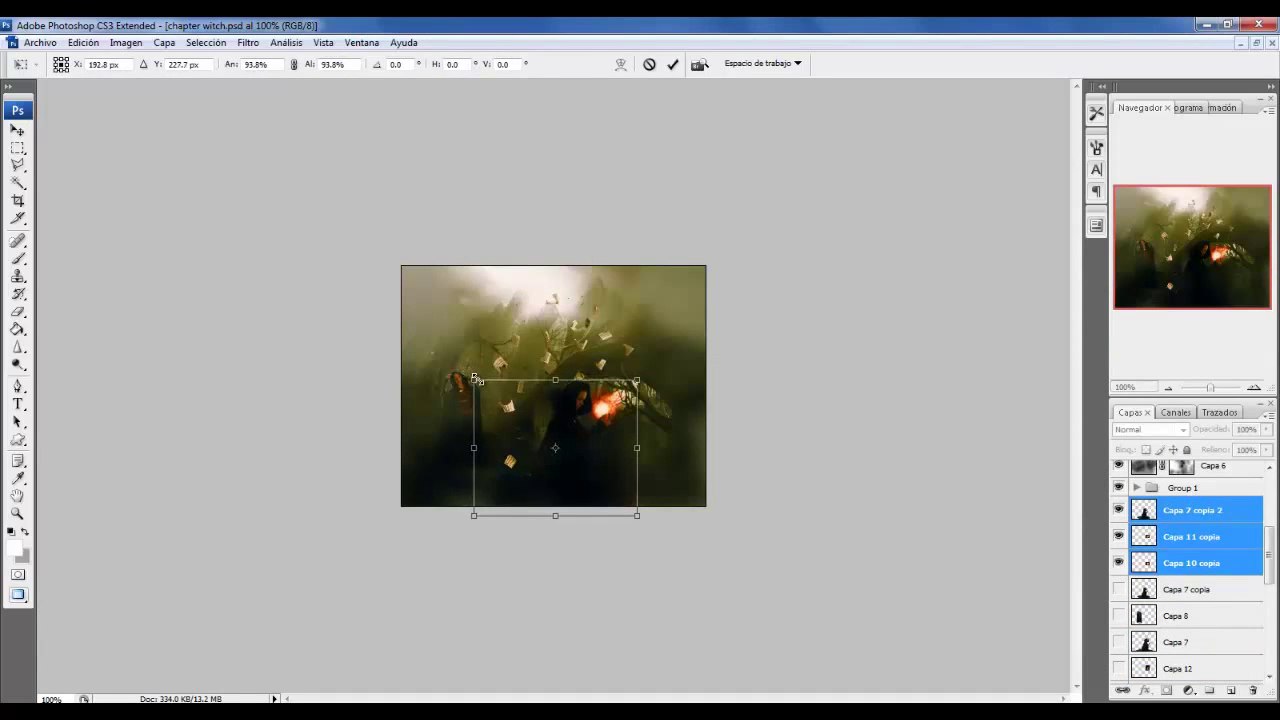
{"action": "key", "text": "Return"}
{"action": "left_click_drag", "start_coordinate": [571, 444], "coordinate": [563, 457]}
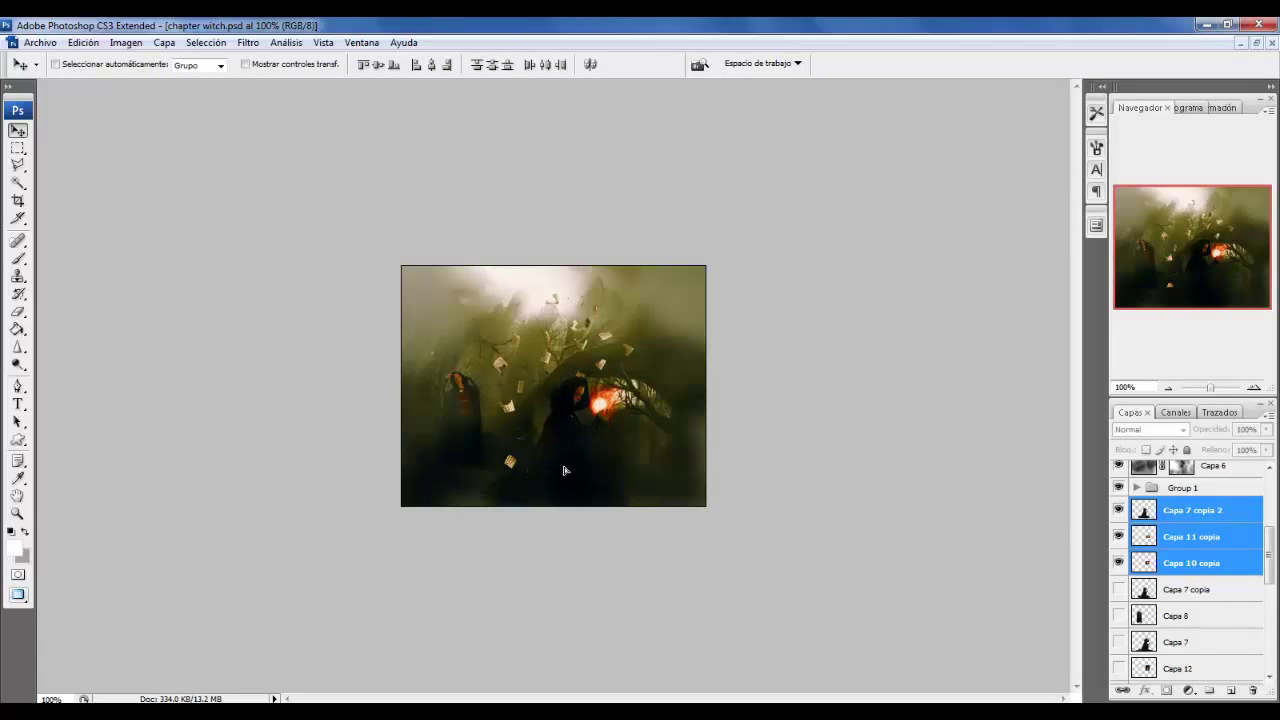
{"action": "key", "text": "ctrl+o"}
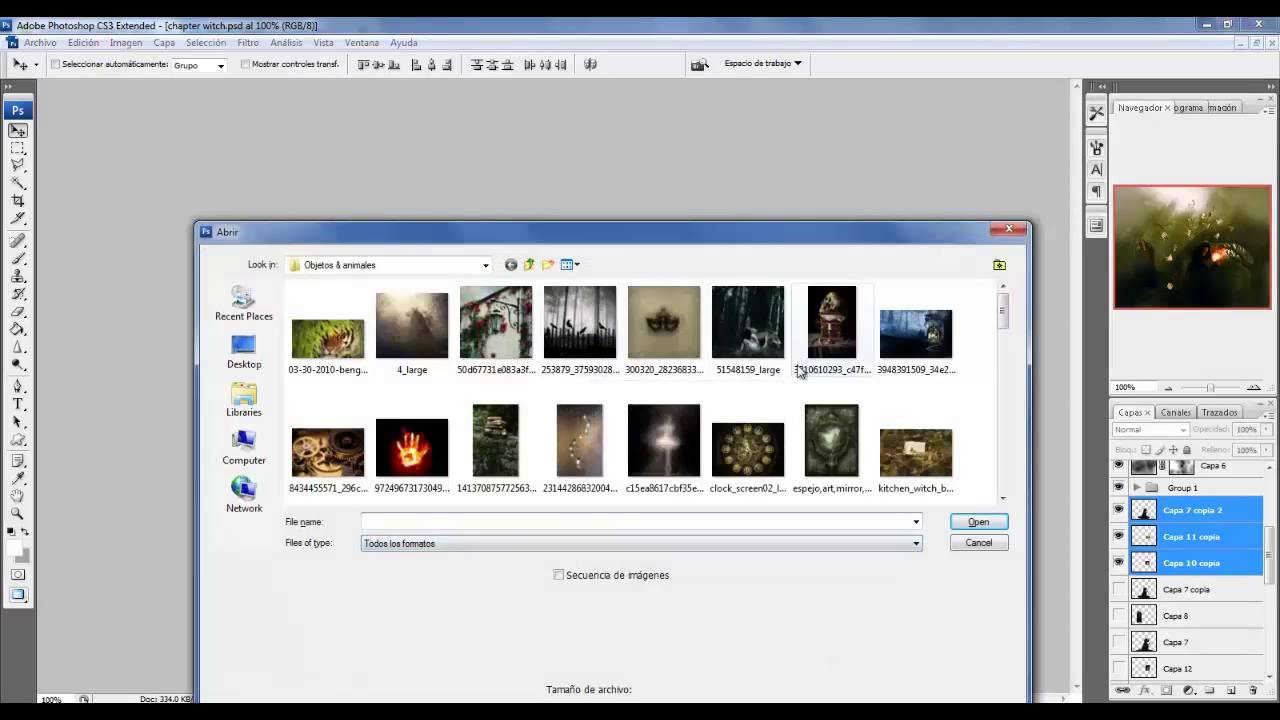
Browse Objetos & animales and open the dark lantern photo tumblr_malyryOK451rwfqkxo1_400_large.jpg.
{"action": "left_click", "coordinate": [498, 450]}
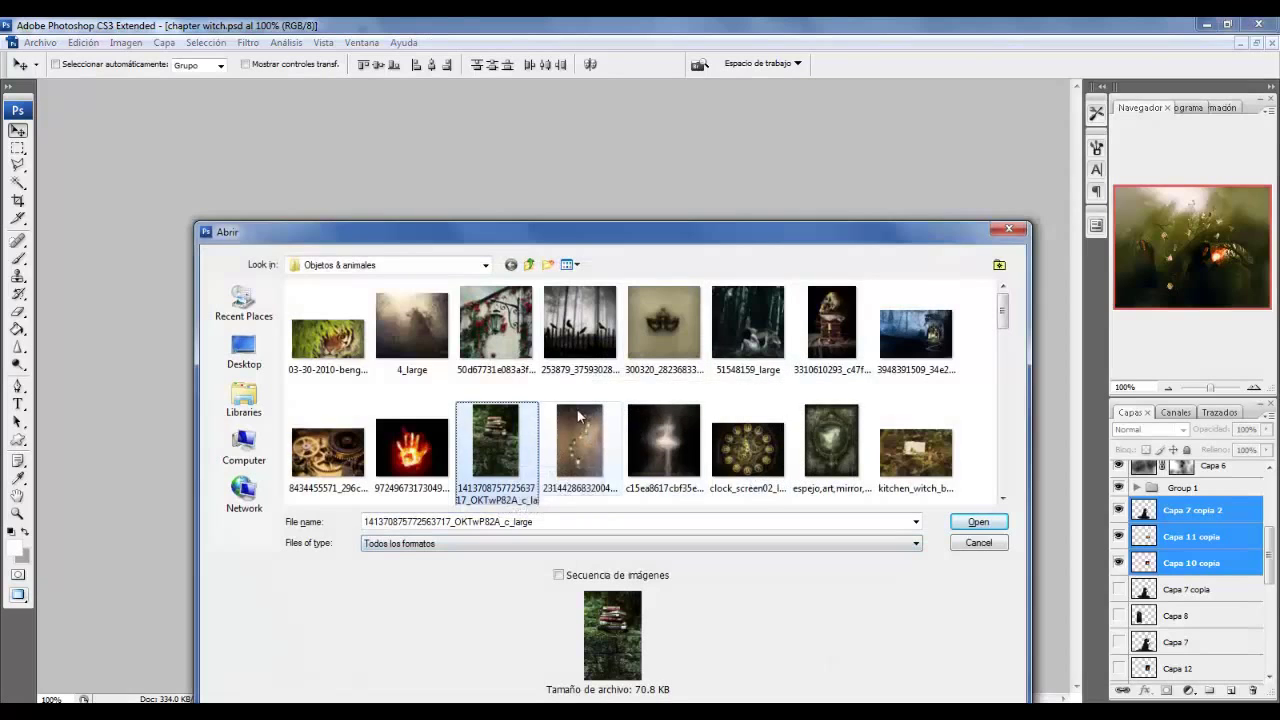
{"action": "scroll", "coordinate": [584, 401], "scroll_direction": "down", "scroll_amount": 5}
{"action": "scroll", "coordinate": [584, 401], "scroll_direction": "down", "scroll_amount": 5}
{"action": "scroll", "coordinate": [584, 401], "scroll_direction": "down", "scroll_amount": 3}
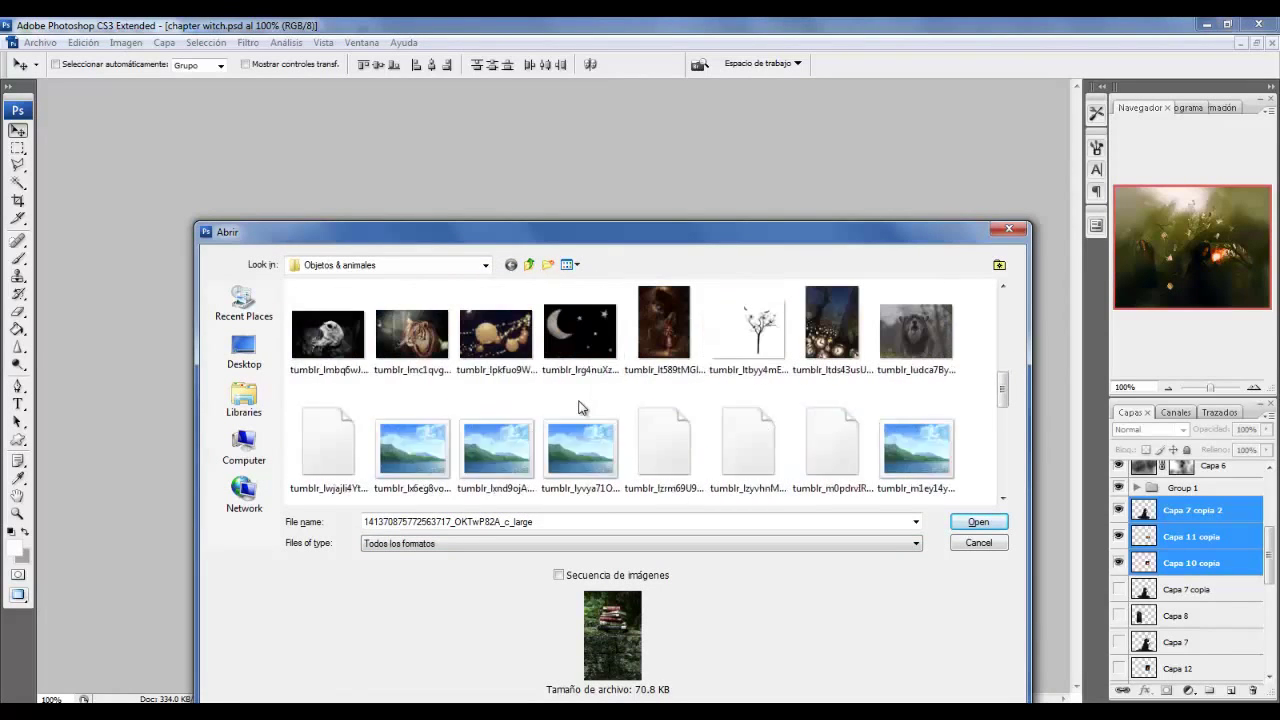
{"action": "scroll", "coordinate": [584, 401], "scroll_direction": "down", "scroll_amount": 5}
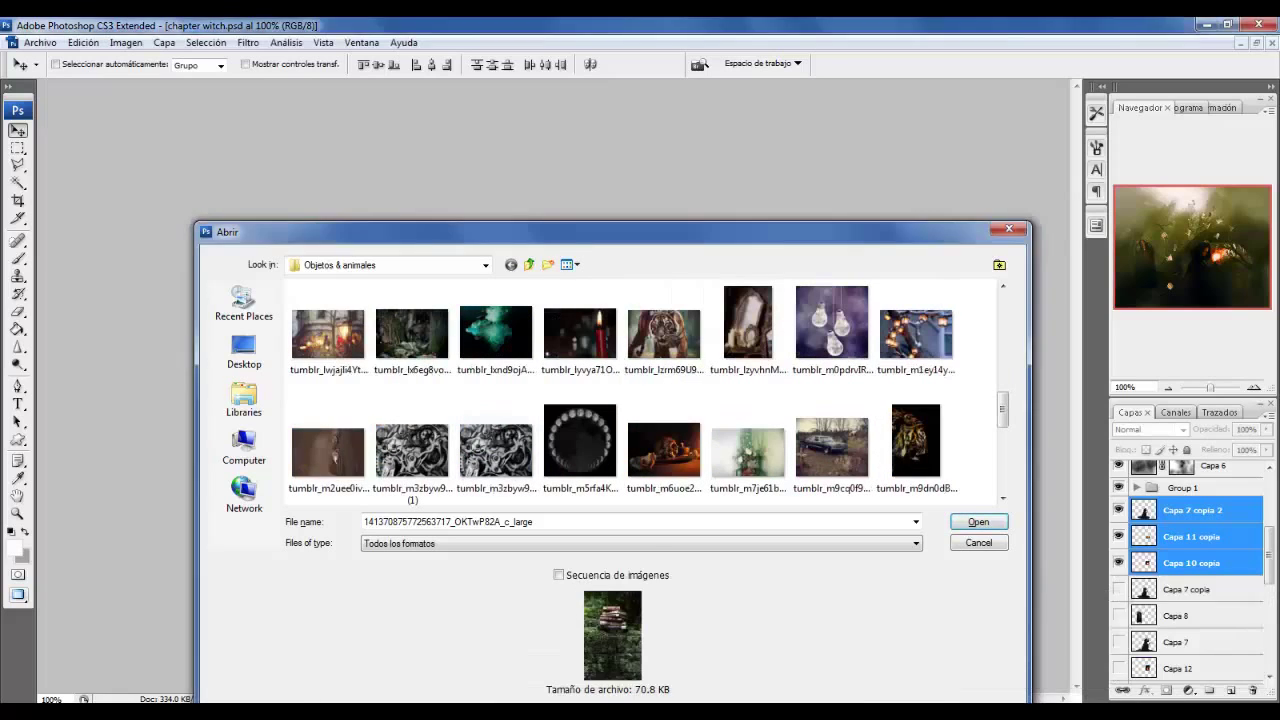
{"action": "left_click", "coordinate": [664, 445]}
{"action": "mouse_move", "coordinate": [735, 470]}
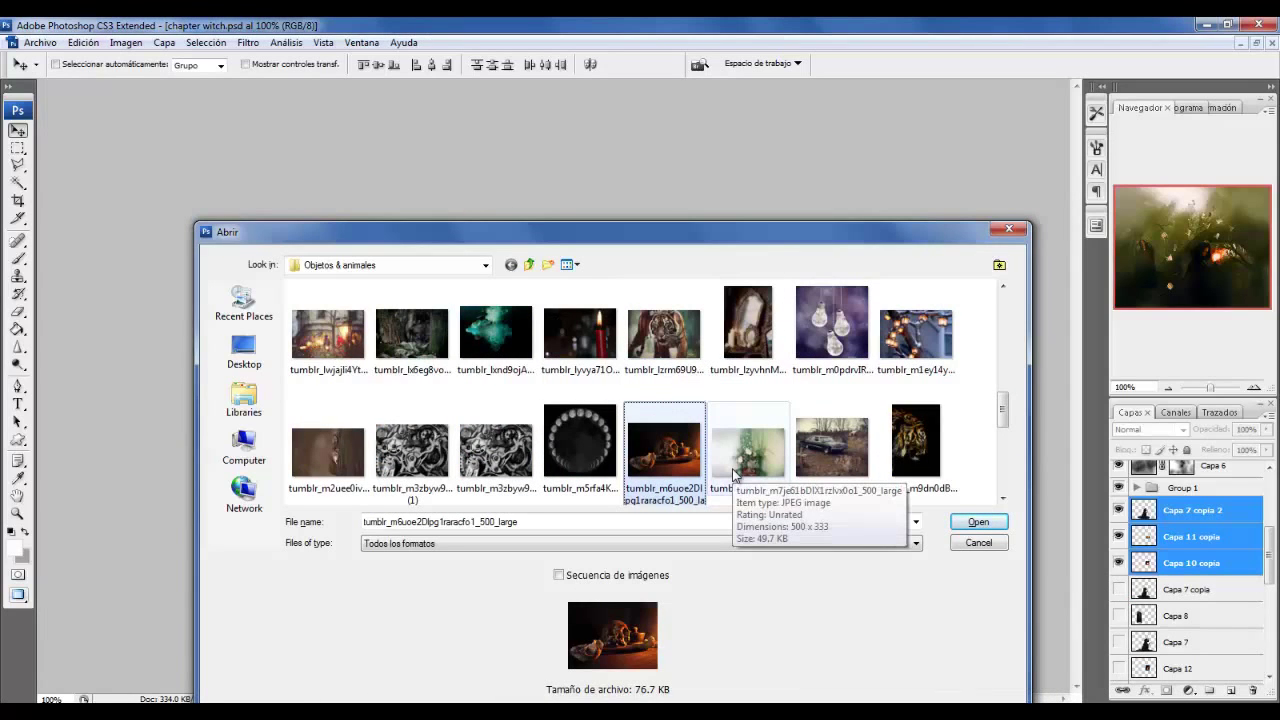
{"action": "scroll", "coordinate": [733, 470], "scroll_direction": "down", "scroll_amount": 1}
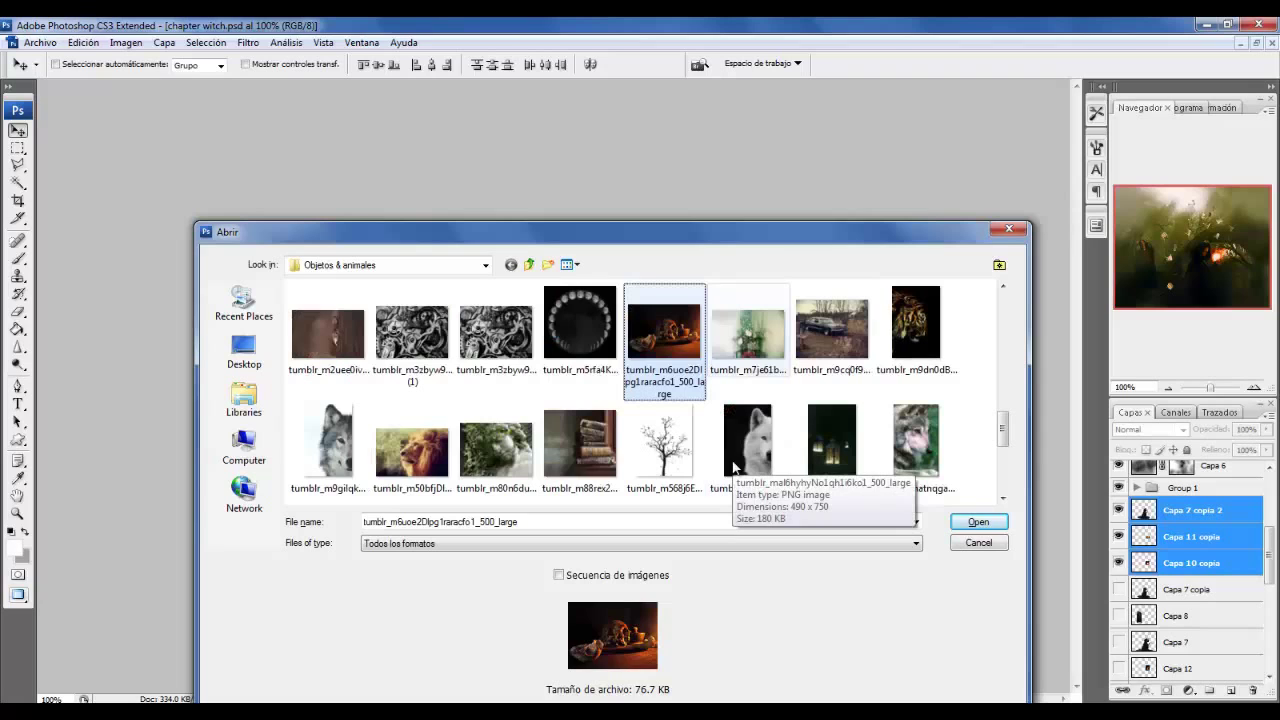
{"action": "left_click", "coordinate": [849, 459]}
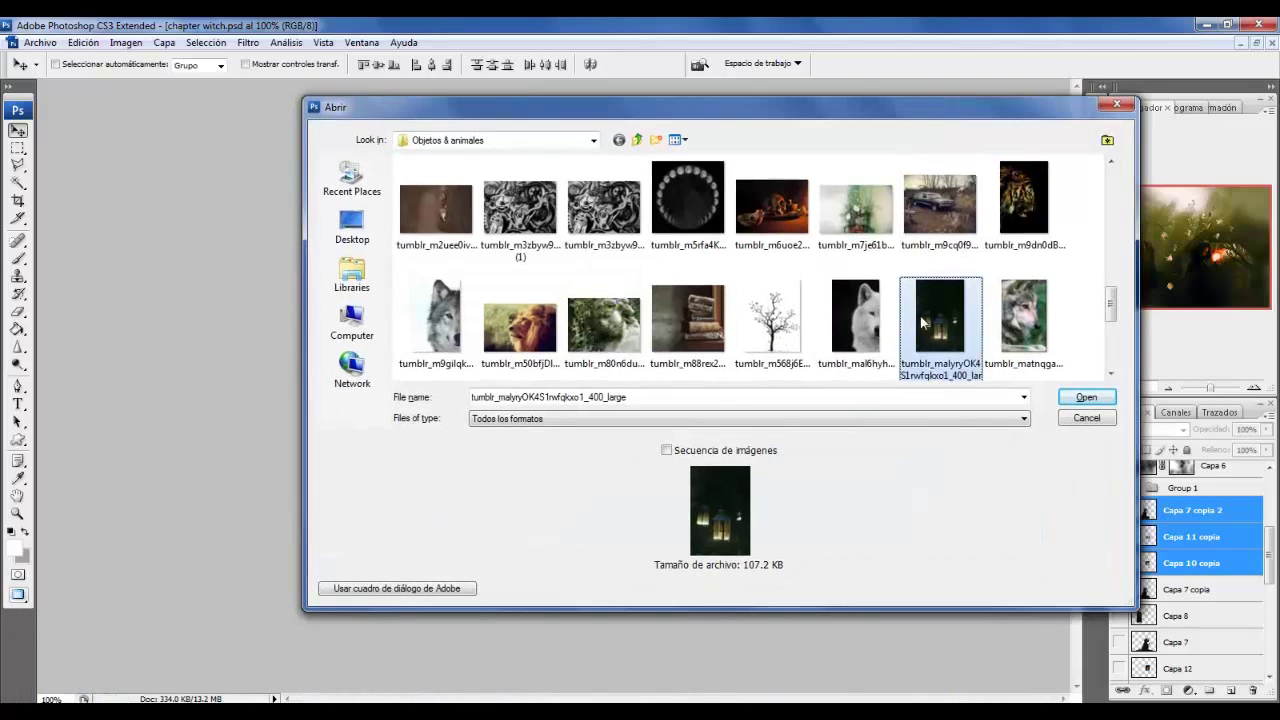
{"action": "double_click", "coordinate": [937, 330]}
Paste the whole lantern image into the composite beneath the witch layers.
{"action": "key", "text": "ctrl+a"}
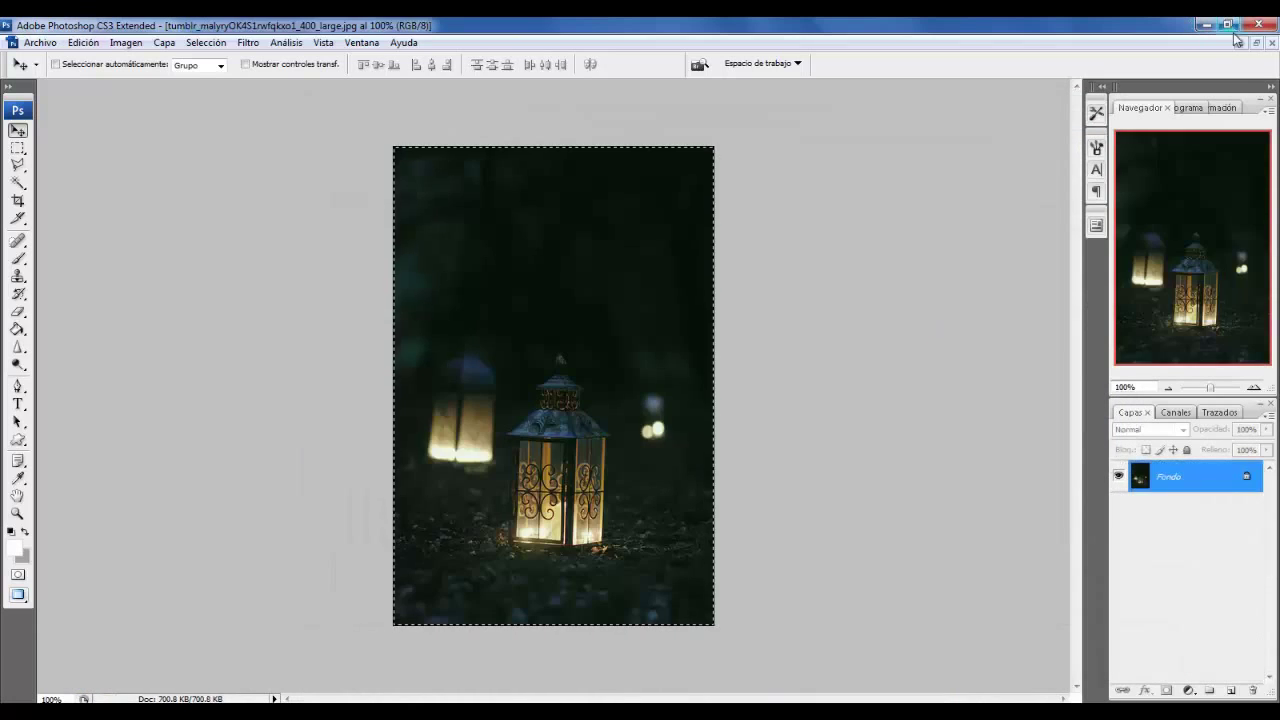
{"action": "key", "text": "ctrl+v"}
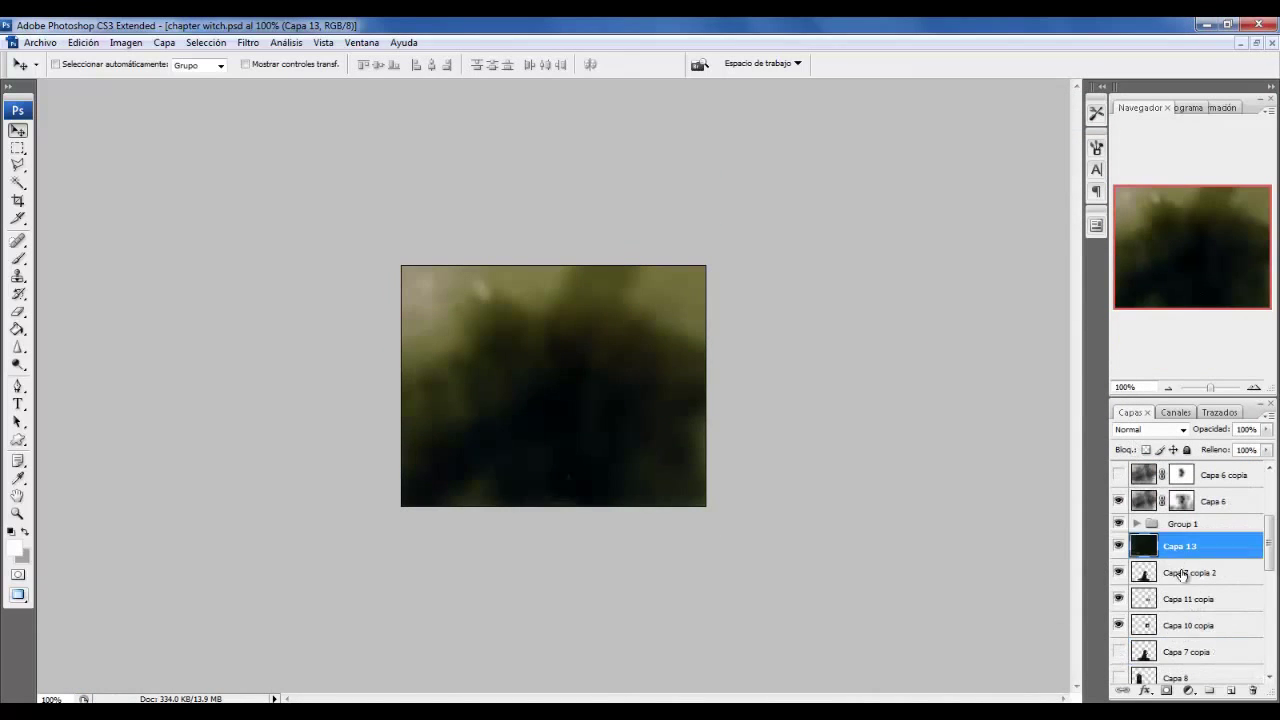
{"action": "left_click_drag", "start_coordinate": [1185, 546], "coordinate": [1190, 652]}
{"action": "key", "text": "ctrl+t"}
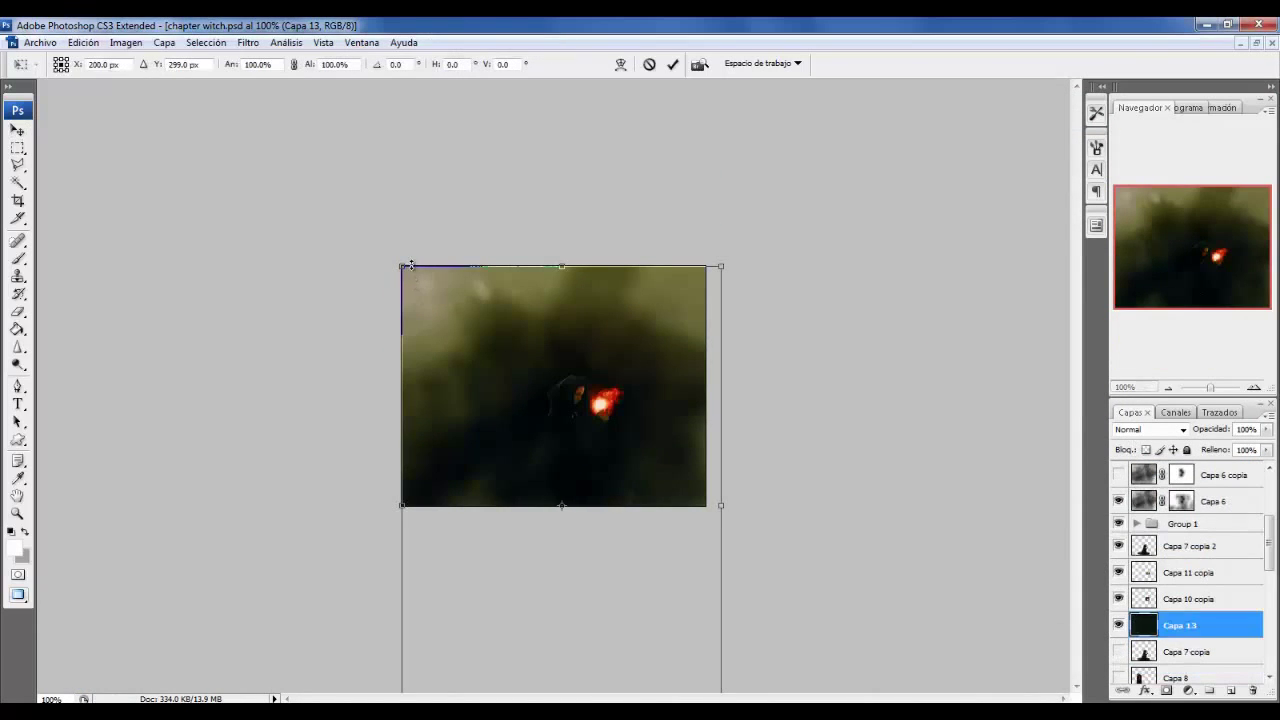
{"action": "left_click_drag", "start_coordinate": [410, 265], "coordinate": [420, 393]}
{"action": "key", "text": "Escape"}
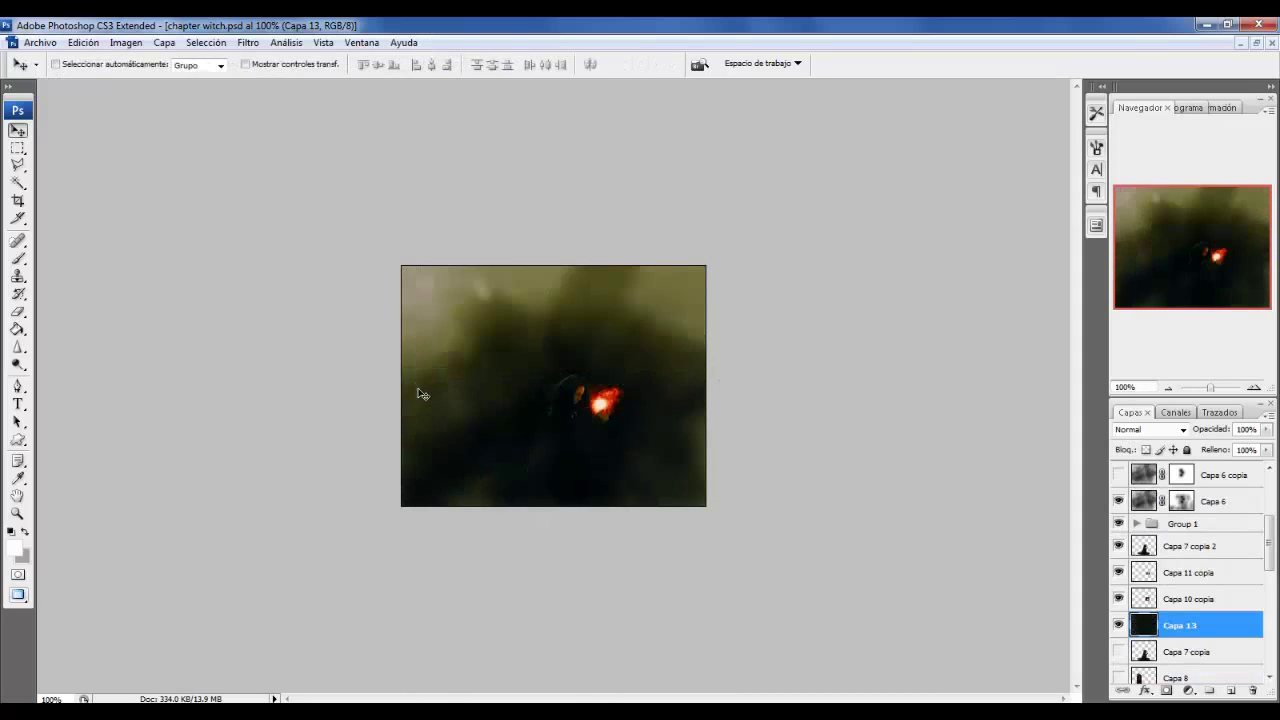
{"action": "key", "text": "ctrl+z"}
{"action": "key", "text": "ctrl+z"}
Scale the lantern layer Capa 13 to 31.7% at the lower left.
{"action": "key", "text": "ctrl+t"}
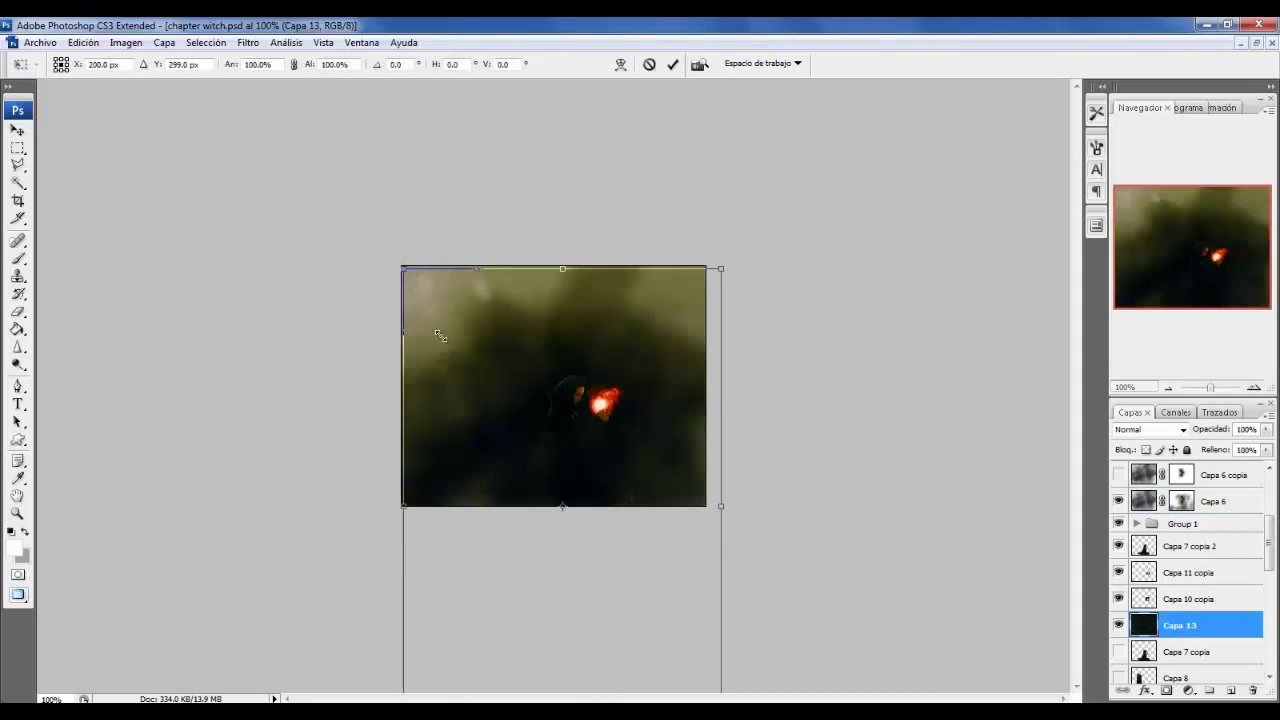
{"action": "mouse_move", "coordinate": [437, 334]}
{"action": "left_mouse_down"}
{"action": "mouse_move", "coordinate": [586, 600]}
{"action": "mouse_move", "coordinate": [434, 423]}
{"action": "left_mouse_up"}
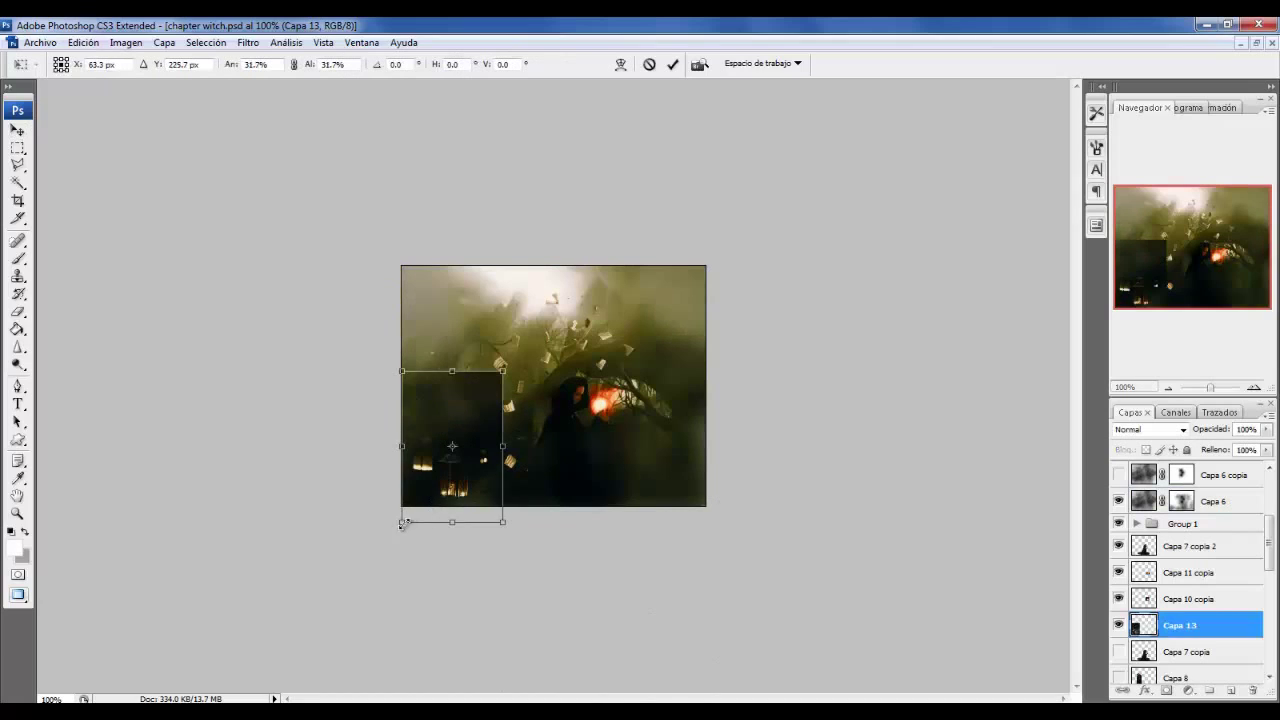
{"action": "left_click_drag", "start_coordinate": [403, 522], "coordinate": [436, 458]}
{"action": "key", "text": "Return"}
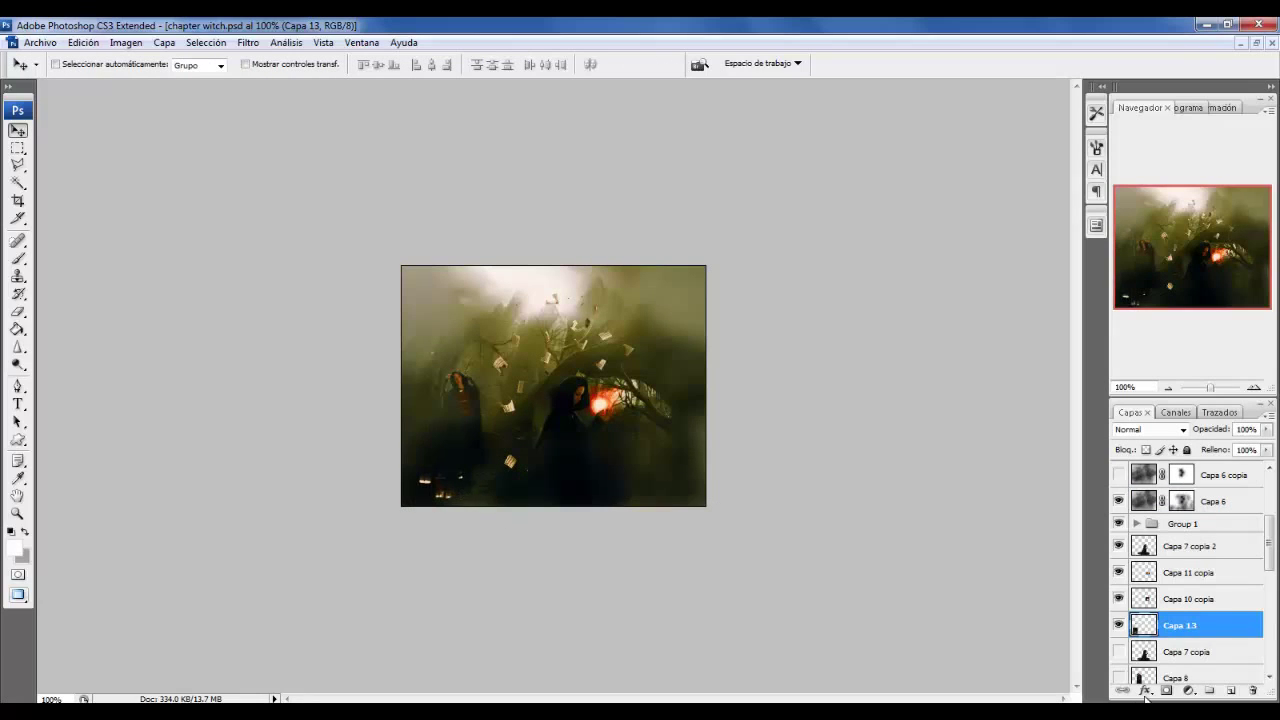
Add a layer mask to the lantern and set up a soft Eraser brush.
{"action": "left_click", "coordinate": [1166, 691]}
{"action": "key", "text": "e"}
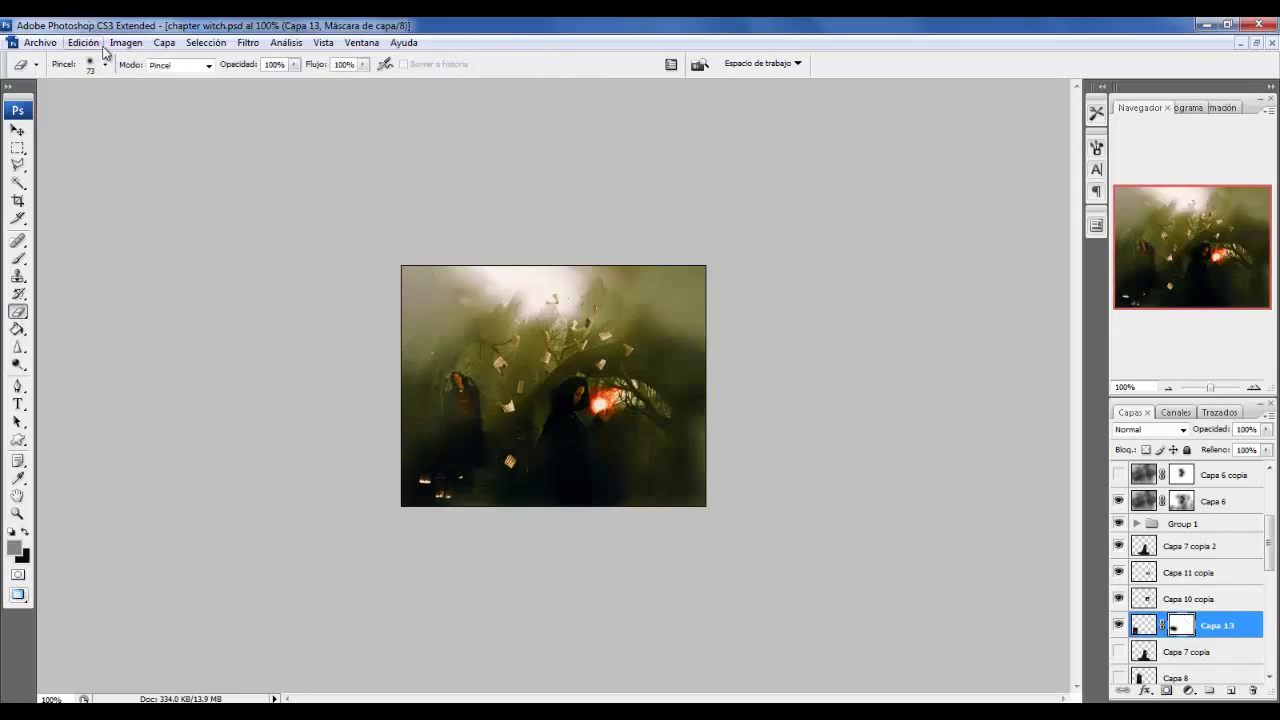
{"action": "left_click", "coordinate": [105, 64]}
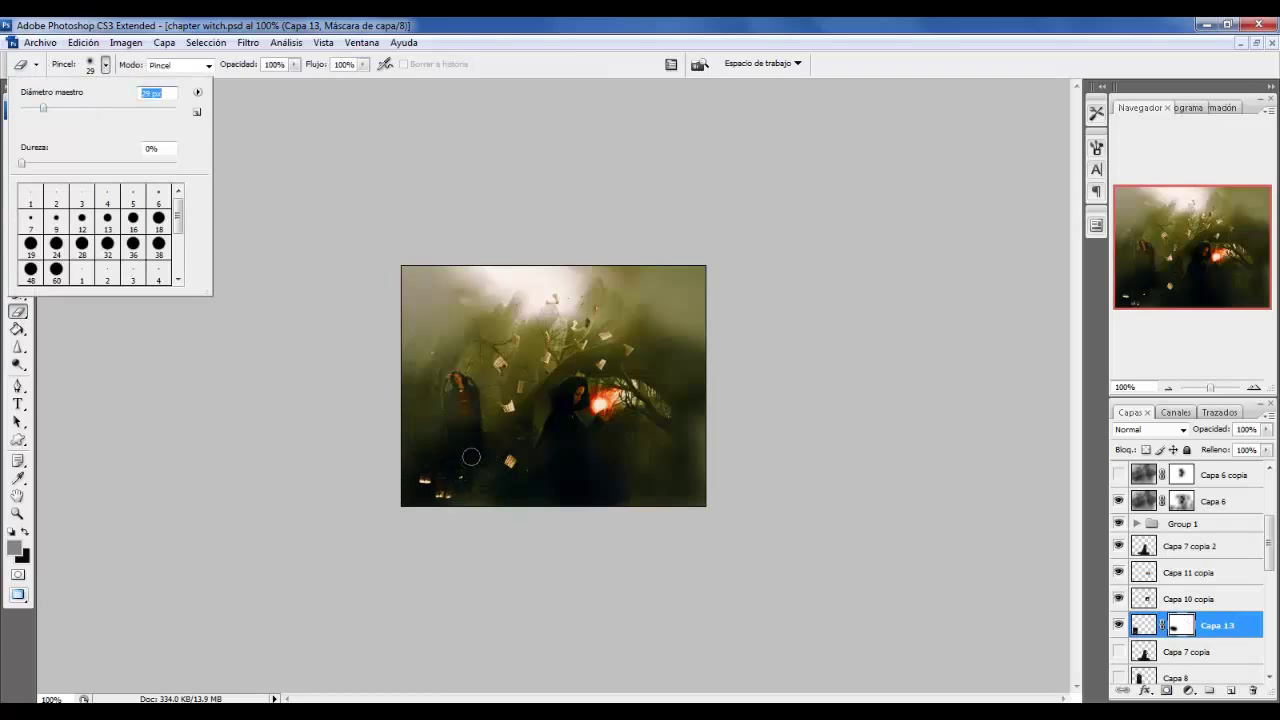
{"action": "key", "text": "Return"}
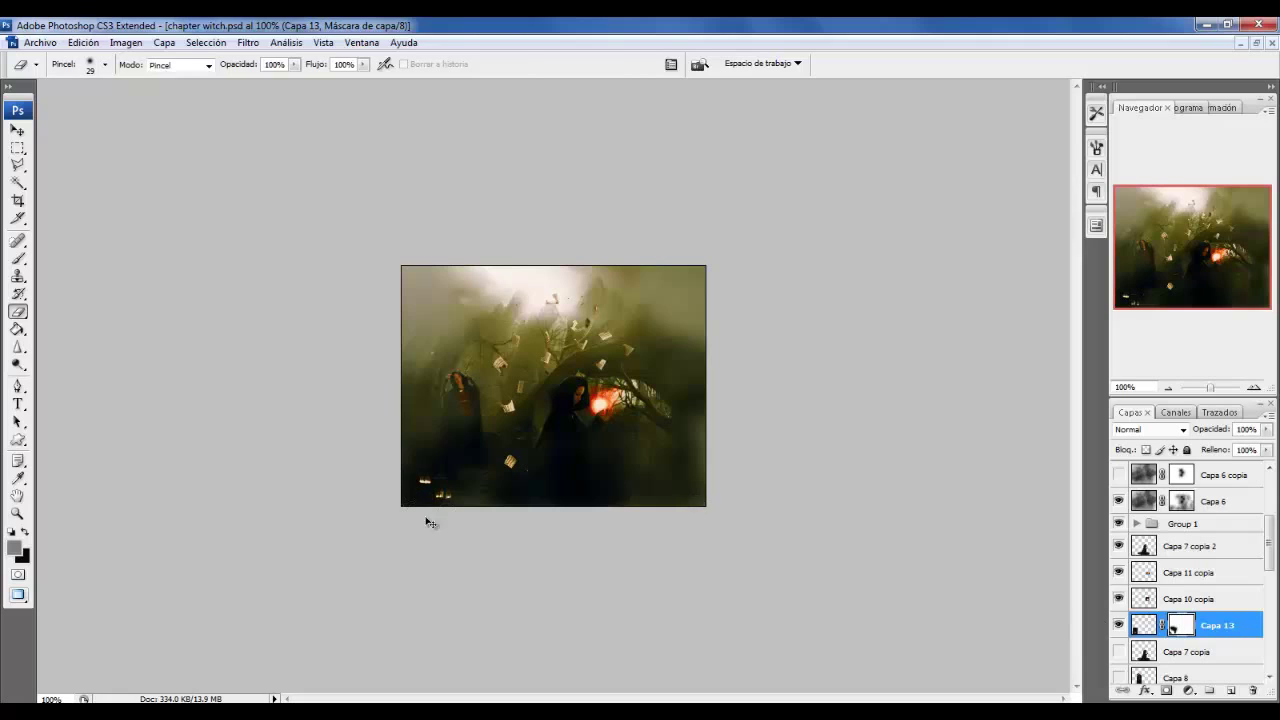
Shift the small lantern lights further down-left.
{"action": "key", "text": "ctrl+t"}
{"action": "key", "text": "Return"}
{"action": "key", "text": "e"}
{"action": "left_click", "coordinate": [16, 130]}
{"action": "left_click_drag", "start_coordinate": [504, 517], "coordinate": [487, 522]}
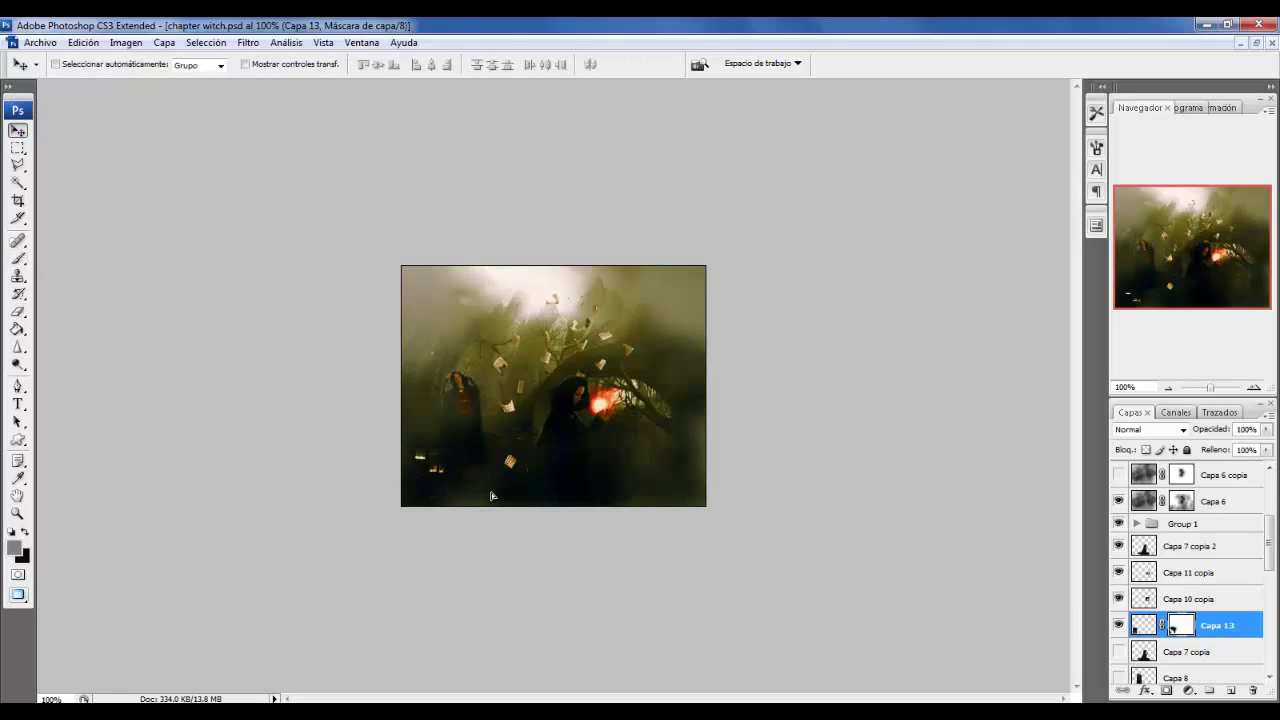
{"action": "key", "text": "ctrl+t"}
{"action": "key", "text": "Return"}
{"action": "key", "text": "ctrl+o"}
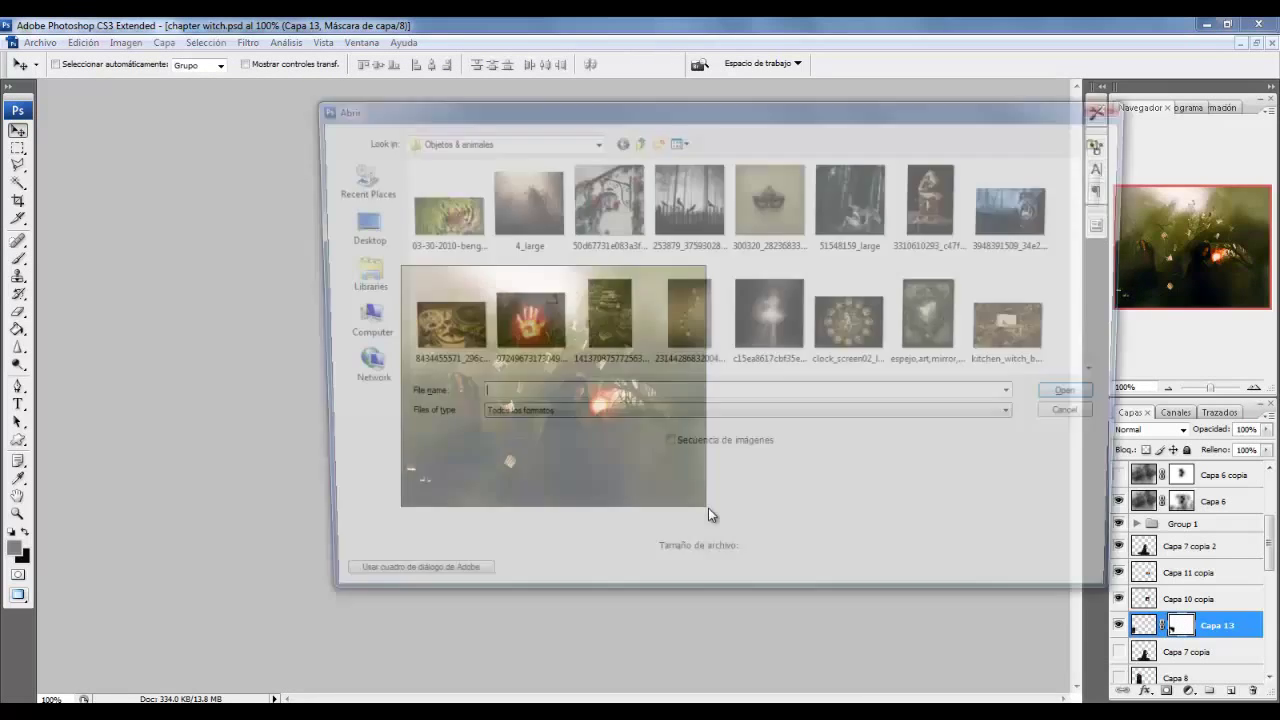
Browse the evey stocks folder for the winding forest path photo t4.png.
{"action": "scroll", "coordinate": [735, 300], "scroll_direction": "down", "scroll_amount": 3}
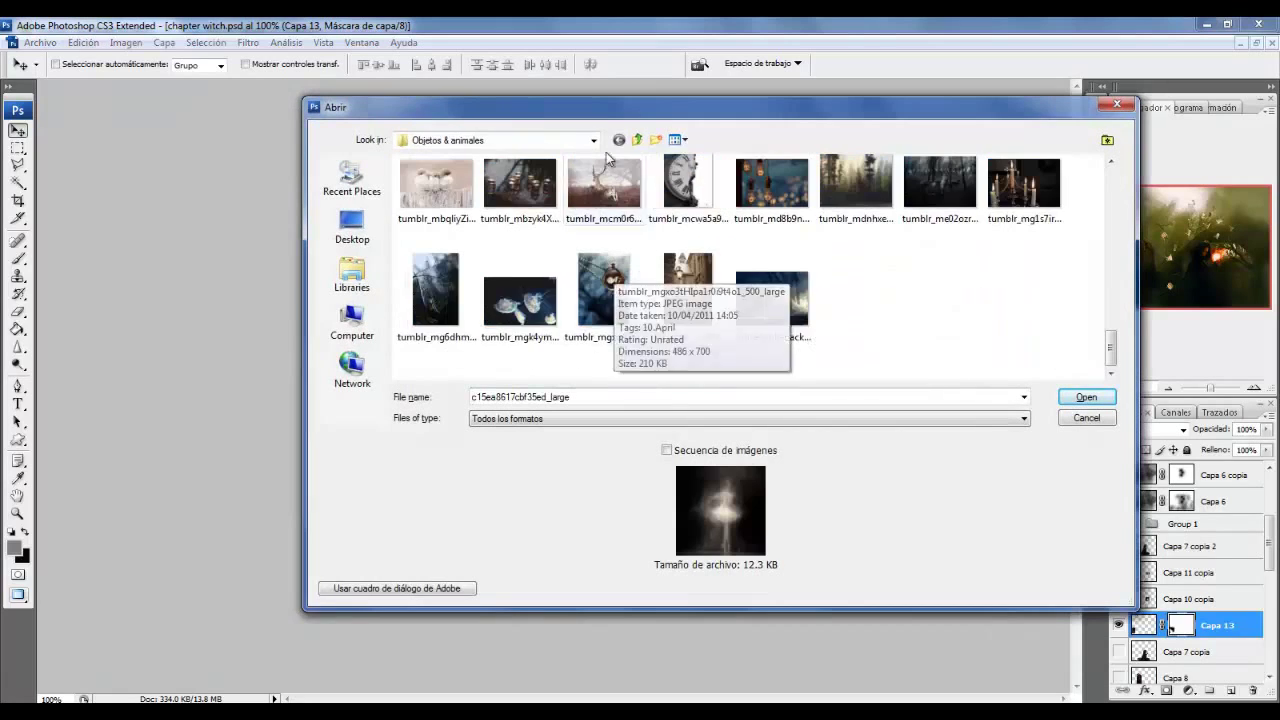
{"action": "left_click", "coordinate": [637, 139]}
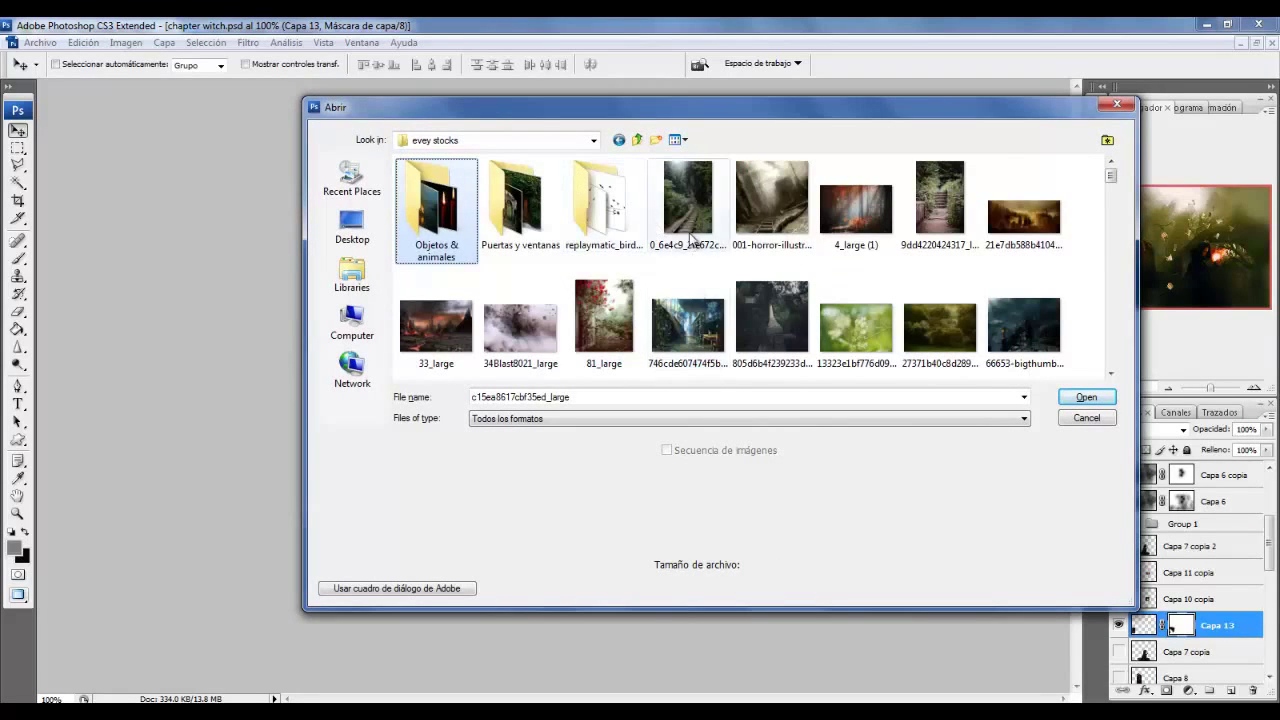
{"action": "scroll", "coordinate": [700, 300], "scroll_direction": "down", "scroll_amount": 3}
{"action": "scroll", "coordinate": [716, 308], "scroll_direction": "down", "scroll_amount": 3}
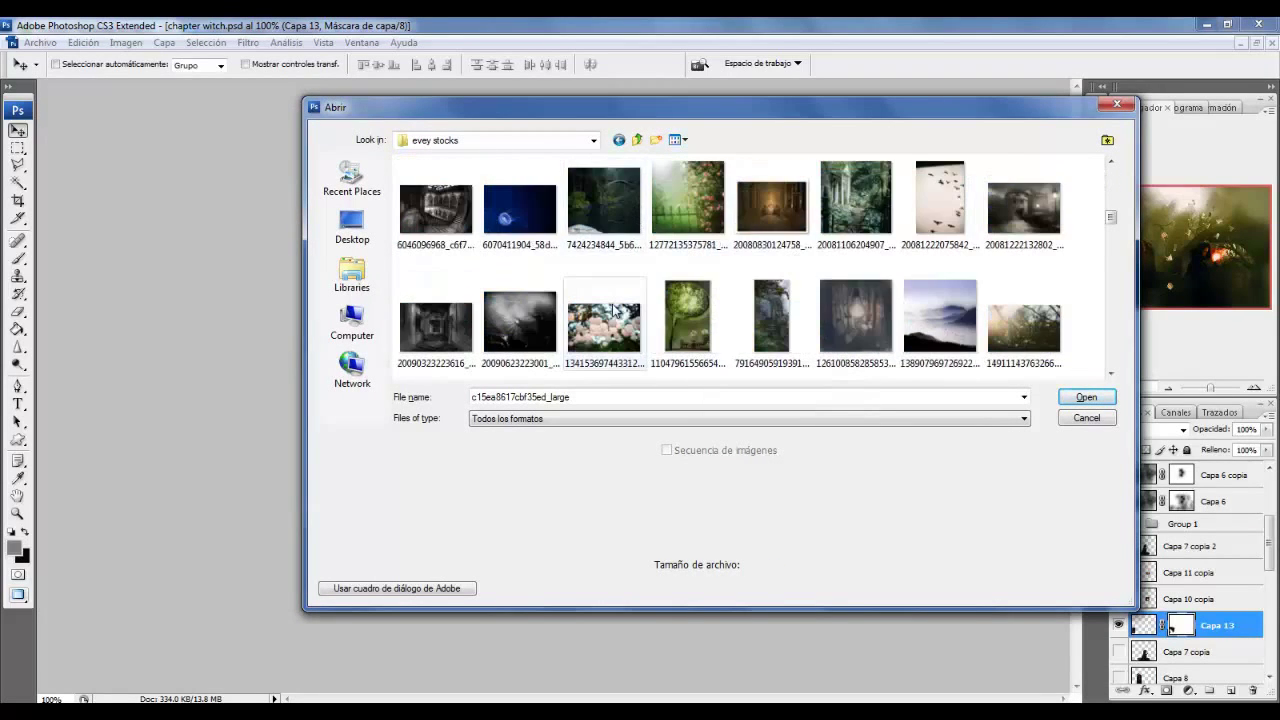
{"action": "left_click", "coordinate": [775, 325]}
{"action": "scroll", "coordinate": [785, 335], "scroll_direction": "down", "scroll_amount": 1}
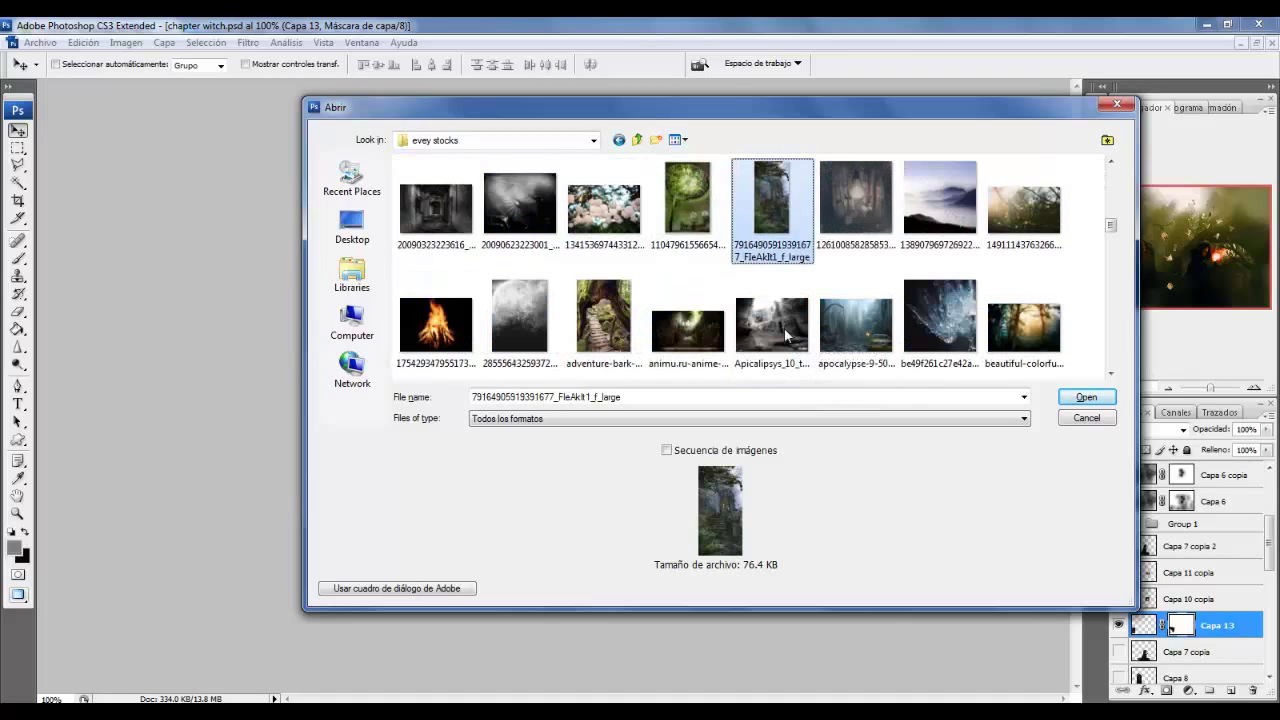
{"action": "scroll", "coordinate": [863, 318], "scroll_direction": "down", "scroll_amount": 1}
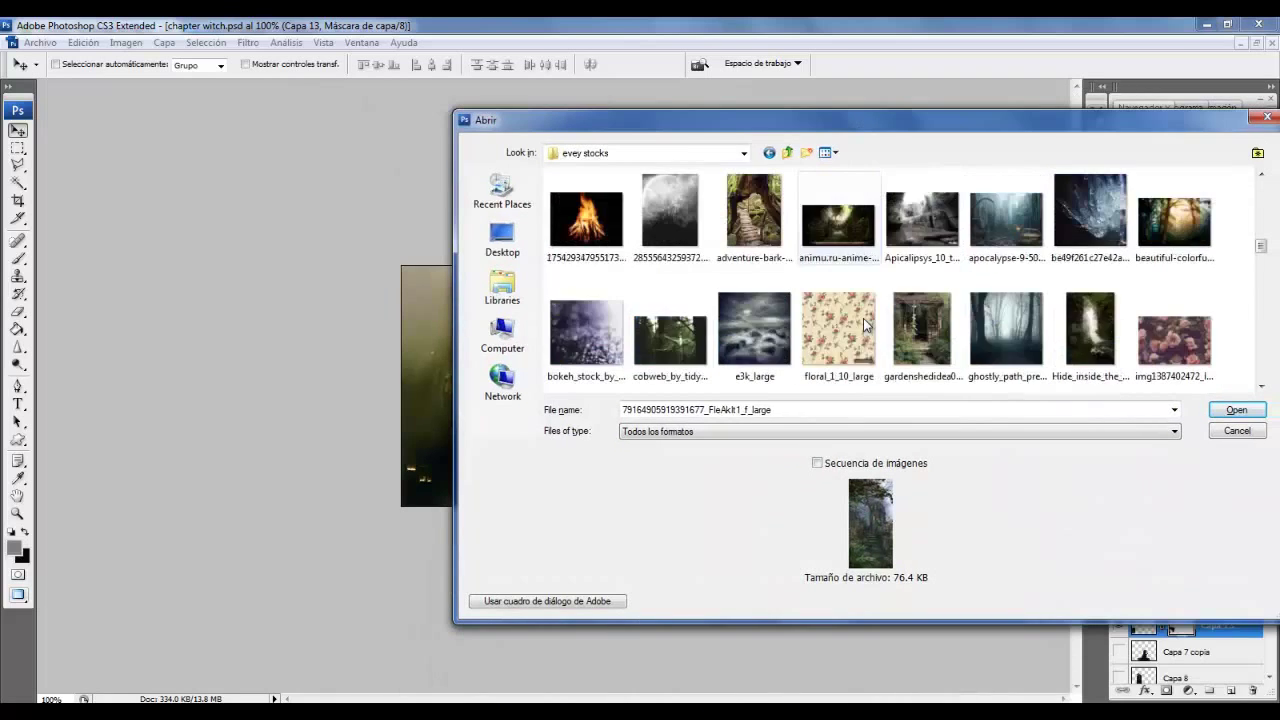
{"action": "scroll", "coordinate": [863, 318], "scroll_direction": "down", "scroll_amount": 1}
{"action": "scroll", "coordinate": [865, 325], "scroll_direction": "down", "scroll_amount": 1}
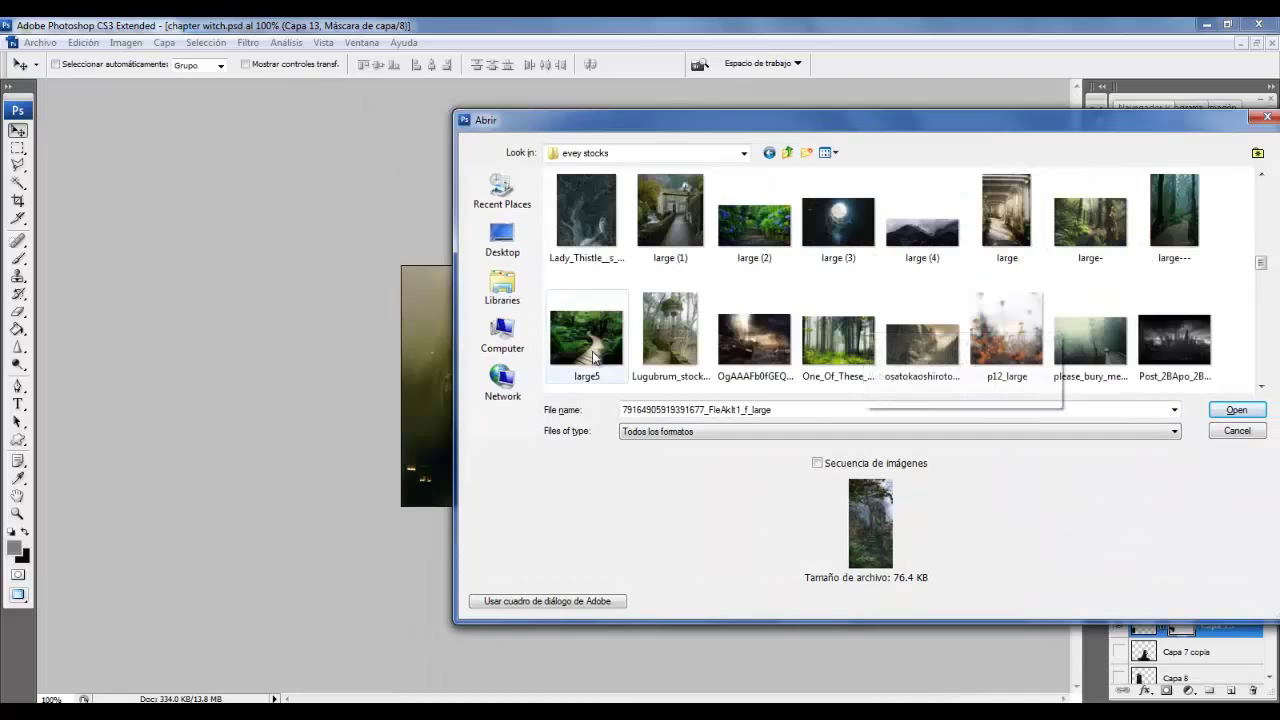
{"action": "scroll", "coordinate": [676, 340], "scroll_direction": "down", "scroll_amount": 1}
{"action": "scroll", "coordinate": [677, 340], "scroll_direction": "down", "scroll_amount": 1}
{"action": "scroll", "coordinate": [700, 350], "scroll_direction": "down", "scroll_amount": 1}
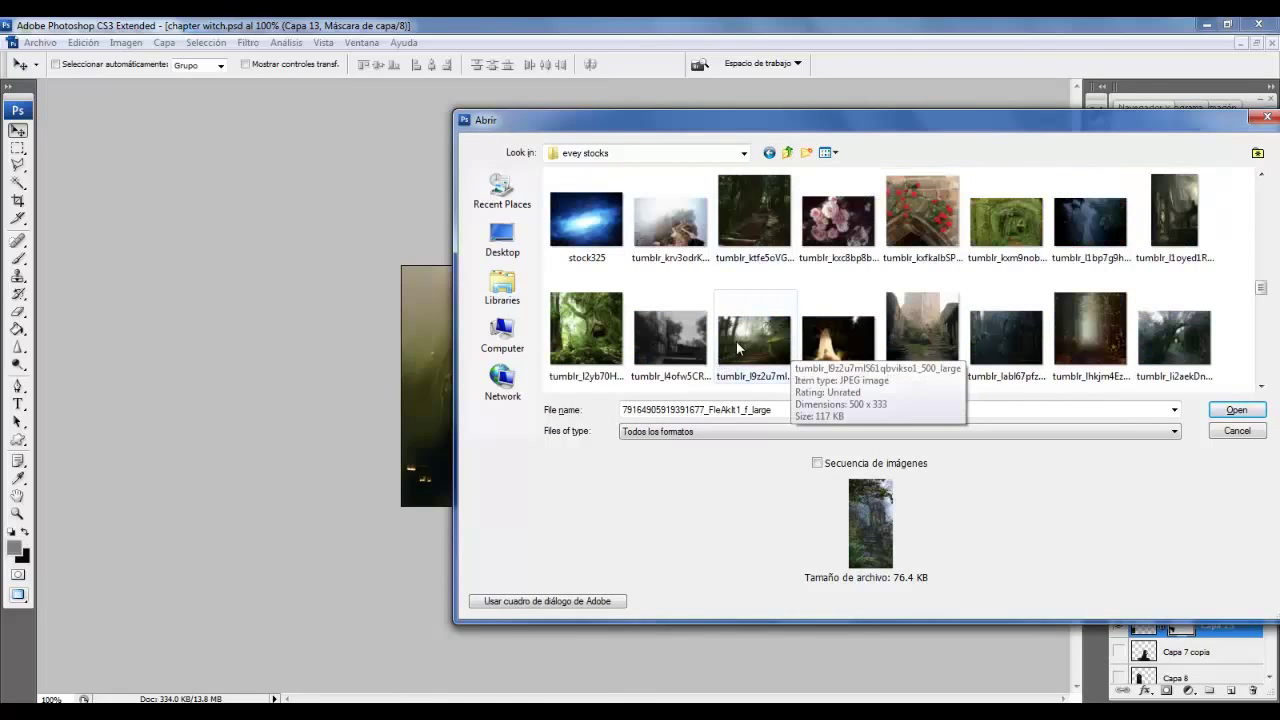
{"action": "scroll", "coordinate": [740, 350], "scroll_direction": "down", "scroll_amount": 1}
{"action": "scroll", "coordinate": [1000, 340], "scroll_direction": "down", "scroll_amount": 1}
{"action": "scroll", "coordinate": [1006, 360], "scroll_direction": "down", "scroll_amount": 2}
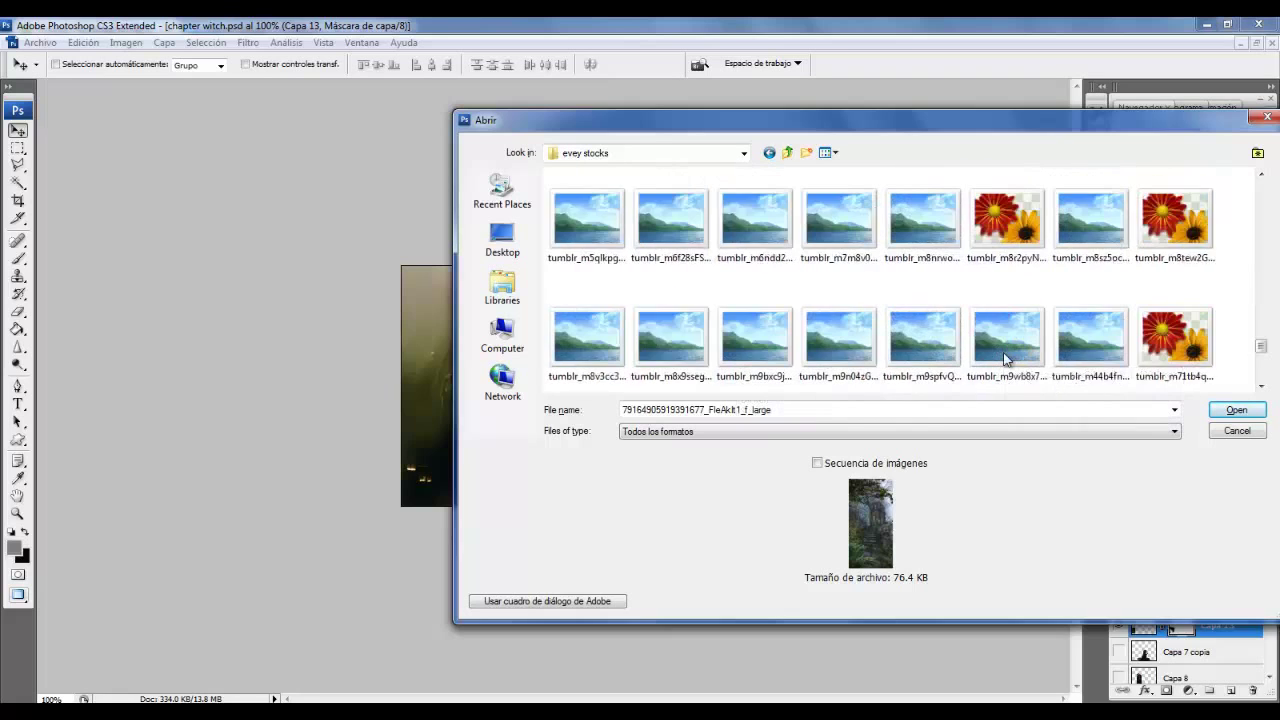
{"action": "scroll", "coordinate": [1006, 360], "scroll_direction": "down", "scroll_amount": 2}
{"action": "scroll", "coordinate": [734, 290], "scroll_direction": "up", "scroll_amount": 1}
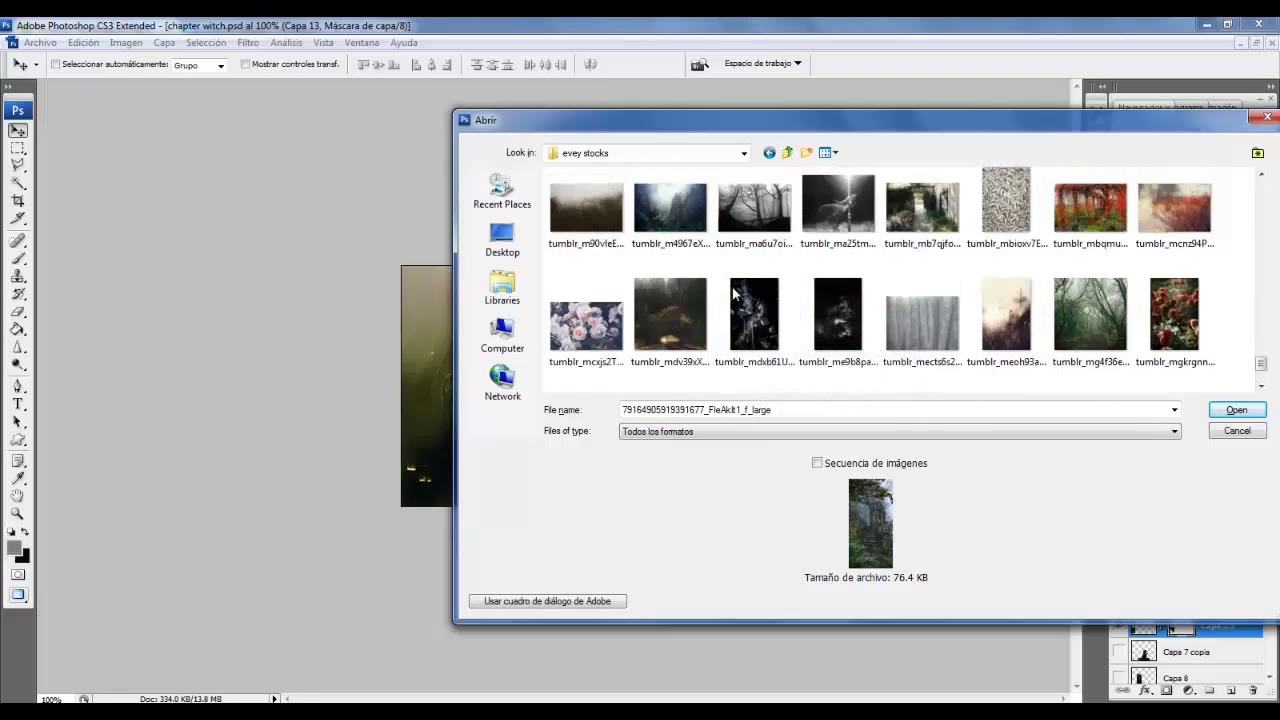
{"action": "scroll", "coordinate": [734, 290], "scroll_direction": "up", "scroll_amount": 1}
{"action": "scroll", "coordinate": [733, 291], "scroll_direction": "up", "scroll_amount": 1}
{"action": "scroll", "coordinate": [732, 292], "scroll_direction": "up", "scroll_amount": 1}
{"action": "scroll", "coordinate": [732, 291], "scroll_direction": "up", "scroll_amount": 1}
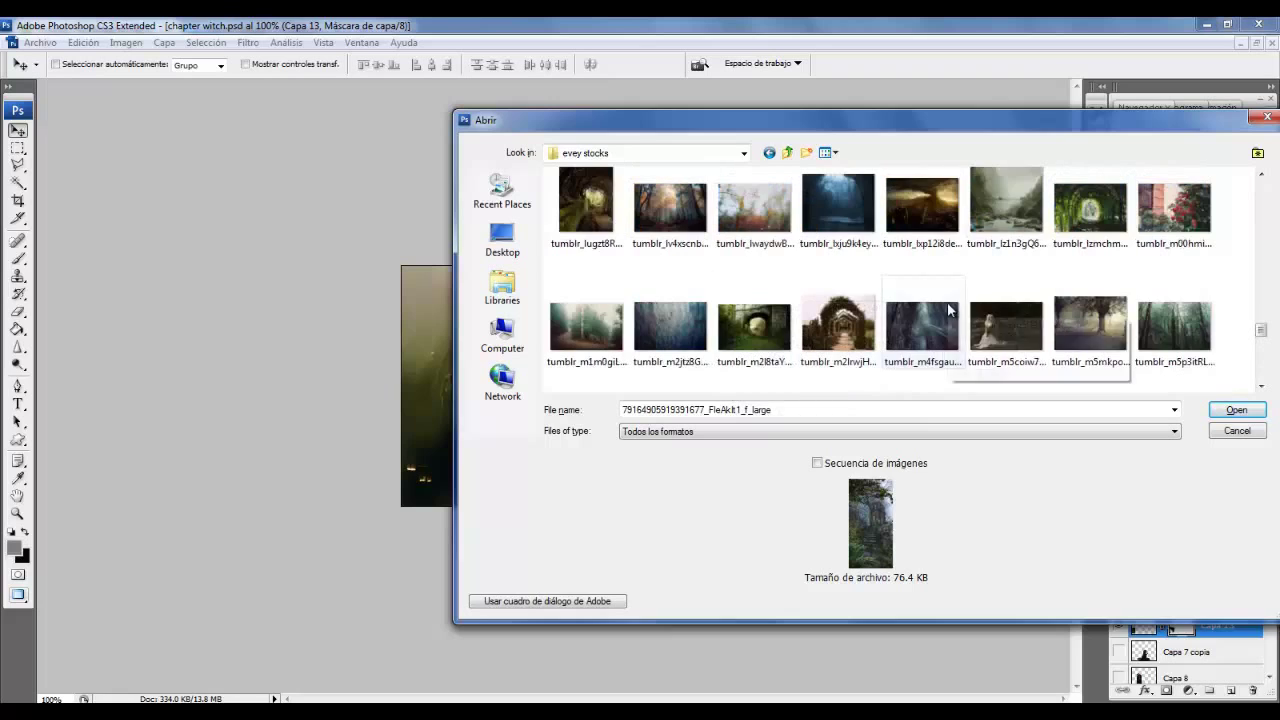
{"action": "scroll", "coordinate": [840, 300], "scroll_direction": "up", "scroll_amount": 1}
{"action": "scroll", "coordinate": [948, 311], "scroll_direction": "up", "scroll_amount": 1}
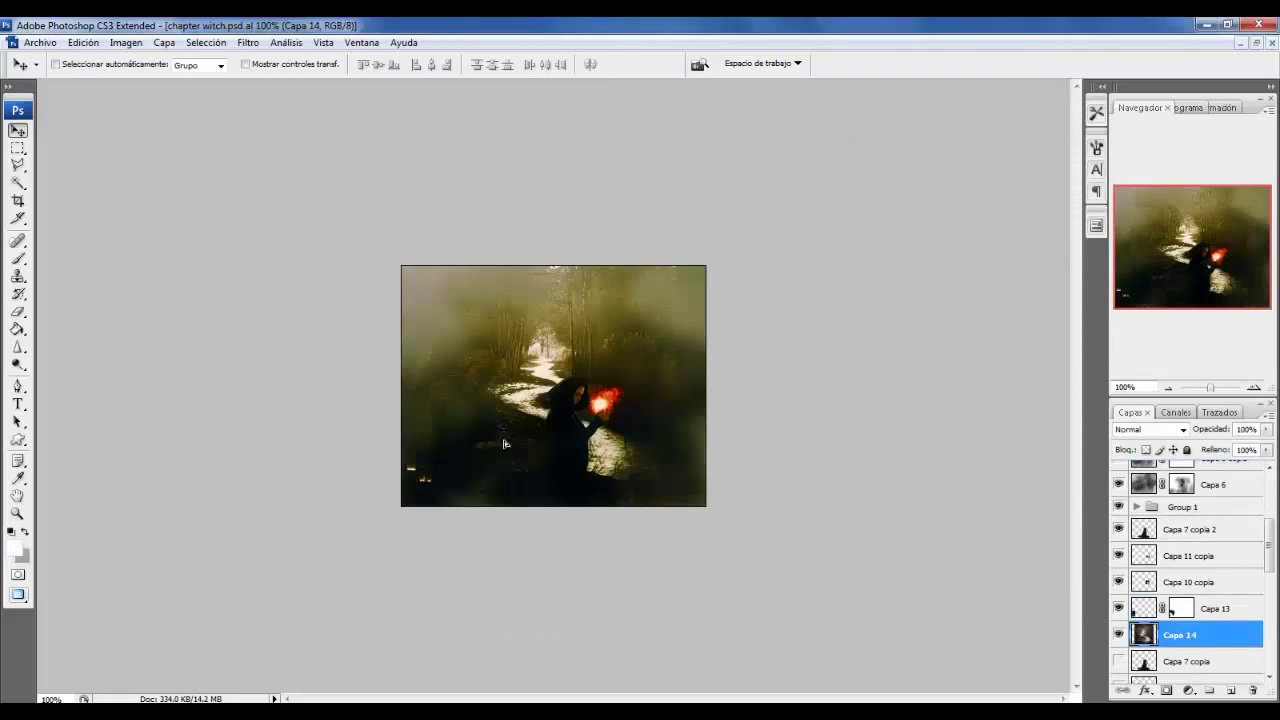
Put Capa 14 below Capa 8 copia, scale it to 44.7% at lower left, and mask it.
{"action": "left_click_drag", "start_coordinate": [1172, 491], "coordinate": [1180, 612]}
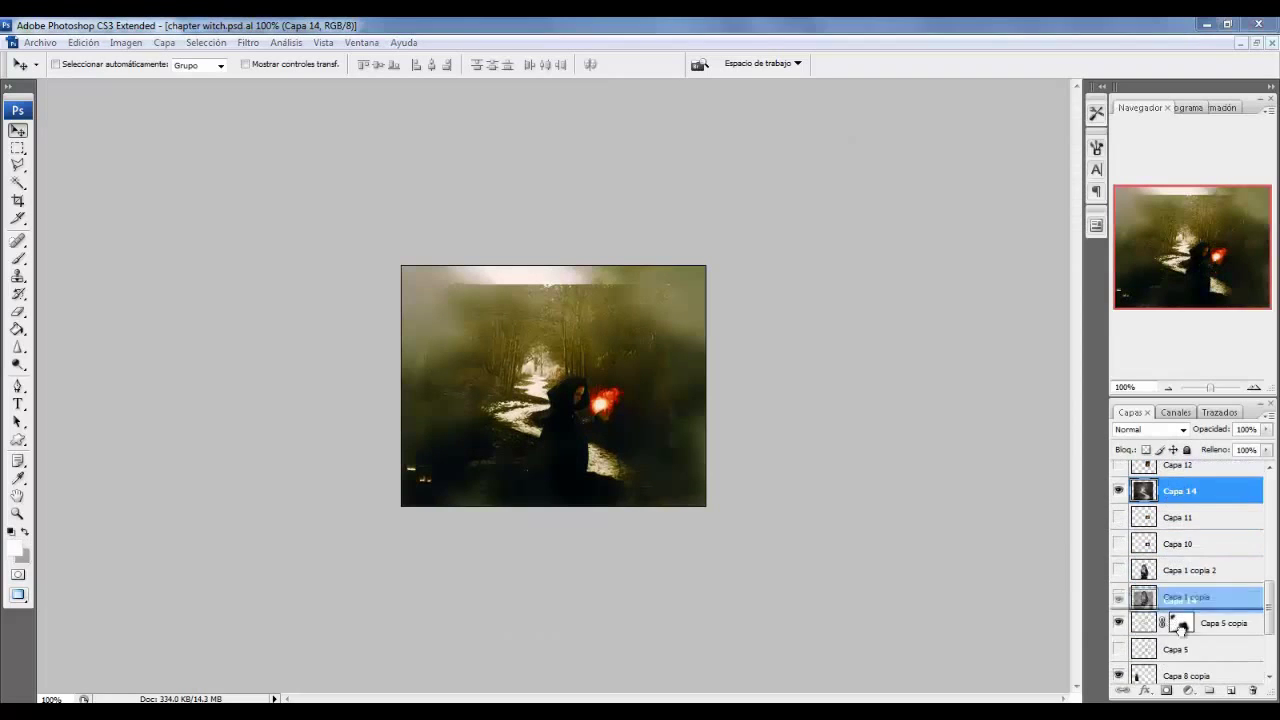
{"action": "key", "text": "ctrl+t"}
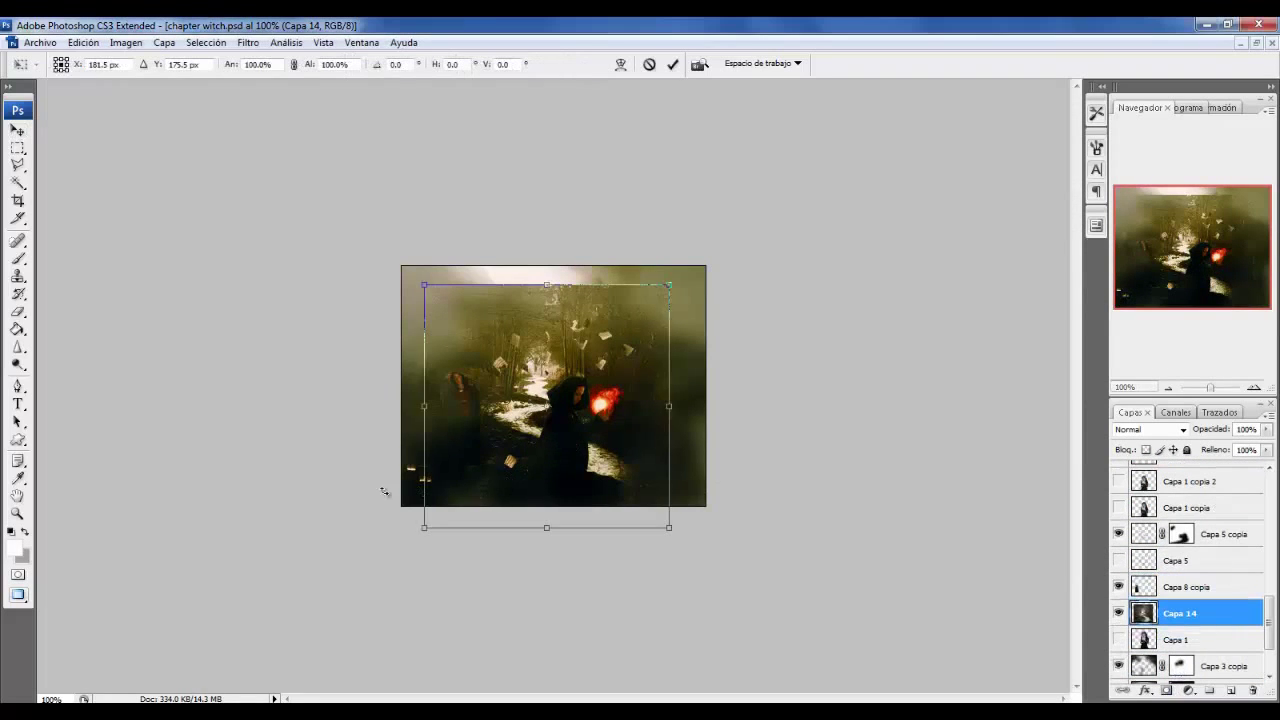
{"action": "mouse_move", "coordinate": [424, 522]}
{"action": "left_mouse_down"}
{"action": "mouse_move", "coordinate": [558, 389]}
{"action": "mouse_move", "coordinate": [433, 462]}
{"action": "mouse_move", "coordinate": [459, 487]}
{"action": "left_mouse_up"}
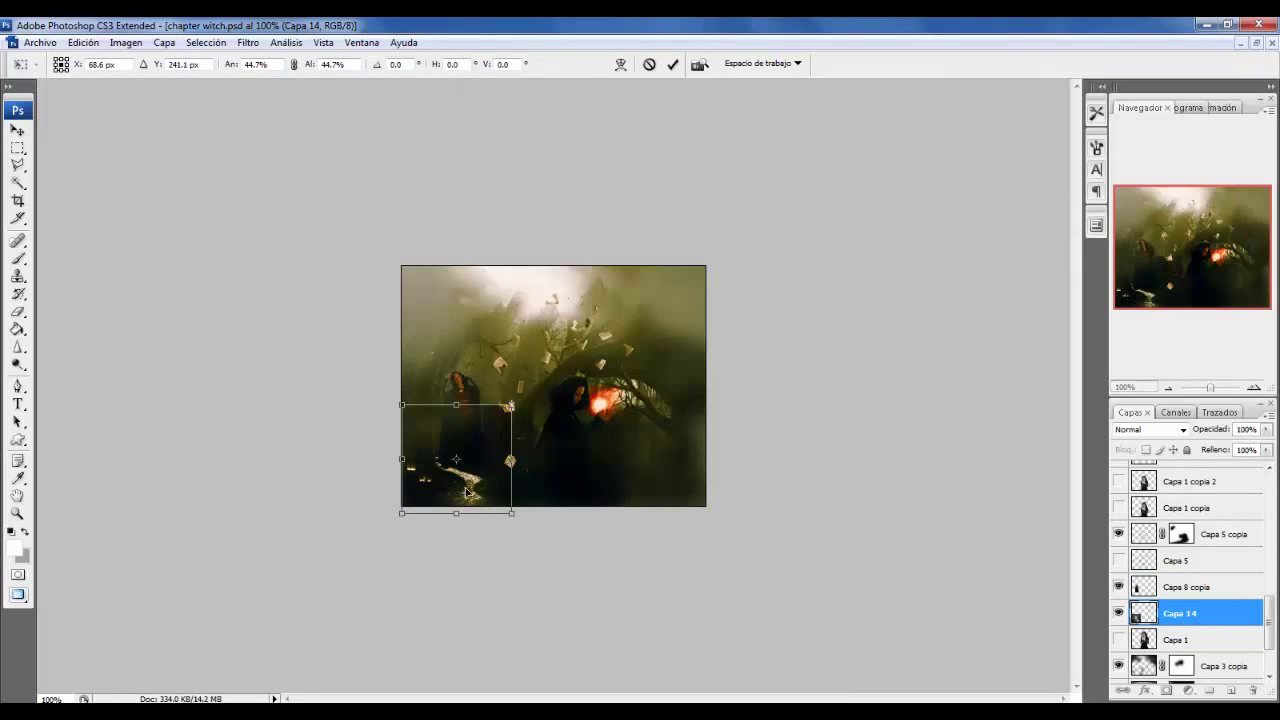
{"action": "key", "text": "Return"}
{"action": "left_click", "coordinate": [1165, 690]}
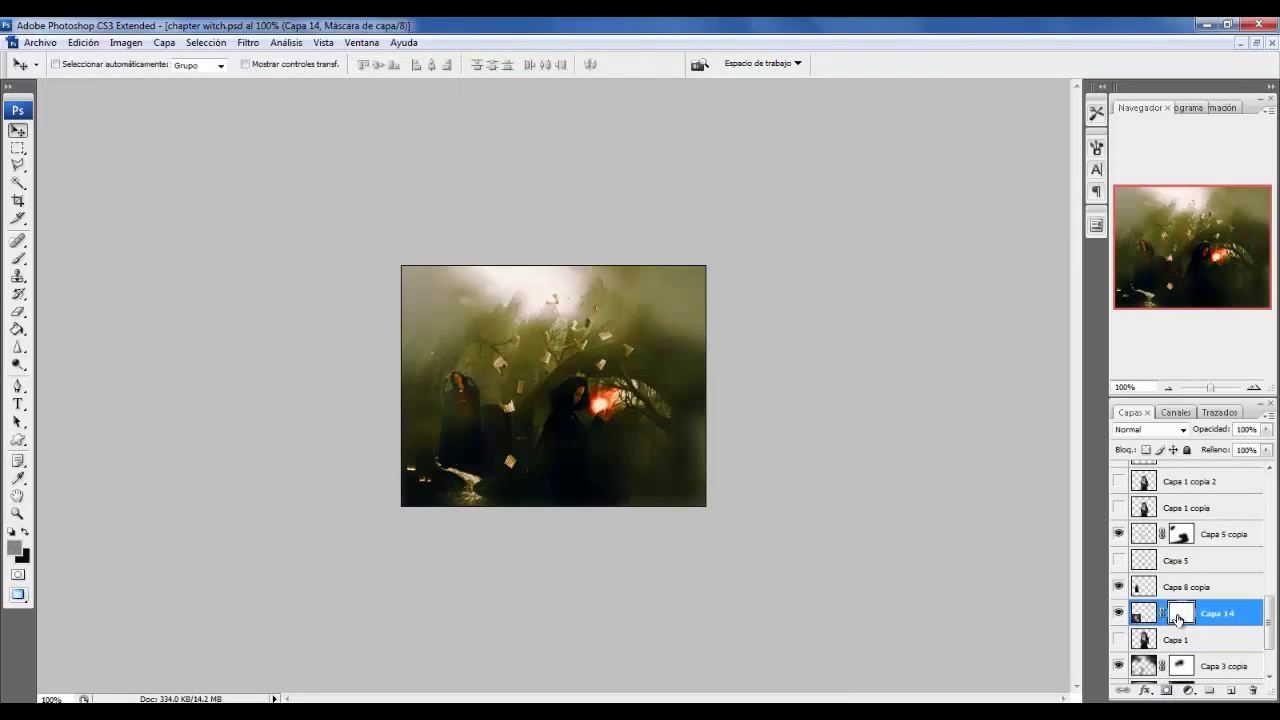
{"action": "key", "text": "e"}
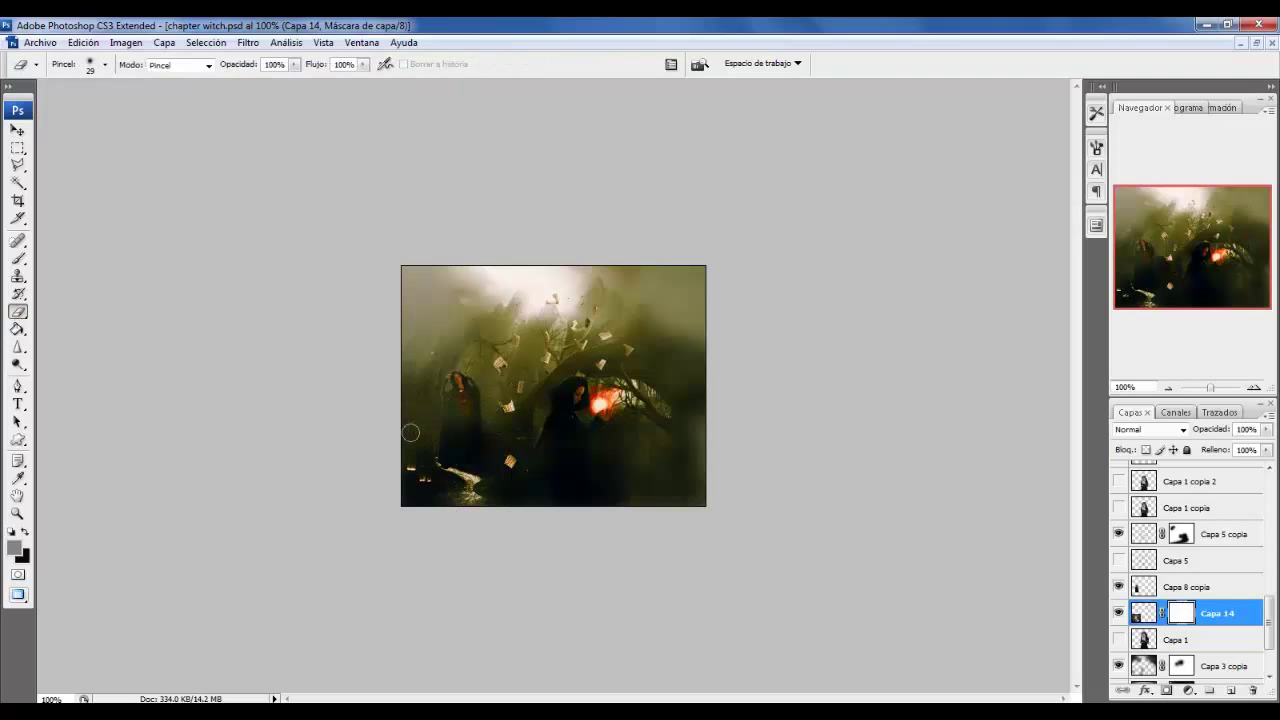
Duplicate Capa 8 copia as Capa 8 copia 2 and hide the original.
{"action": "left_click", "coordinate": [1168, 590]}
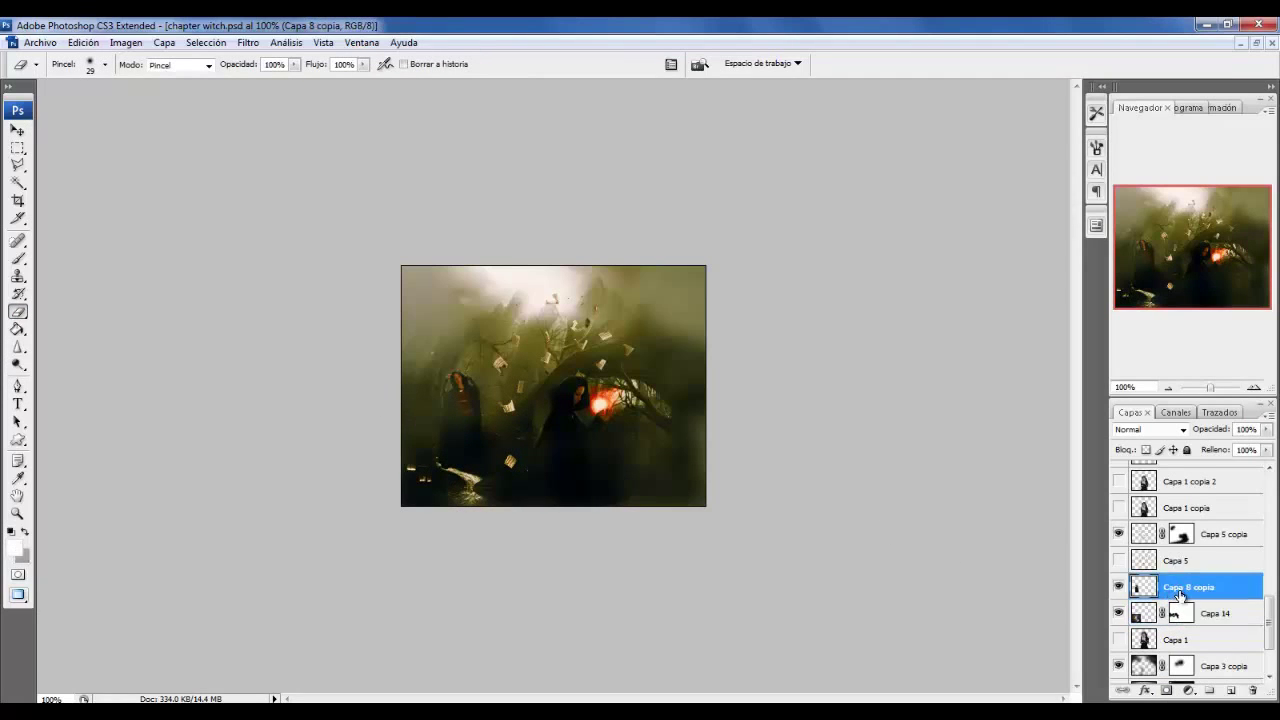
{"action": "right_click", "coordinate": [1168, 590]}
{"action": "left_click", "coordinate": [1130, 269]}
{"action": "key", "text": "Return"}
{"action": "left_click", "coordinate": [1118, 613]}
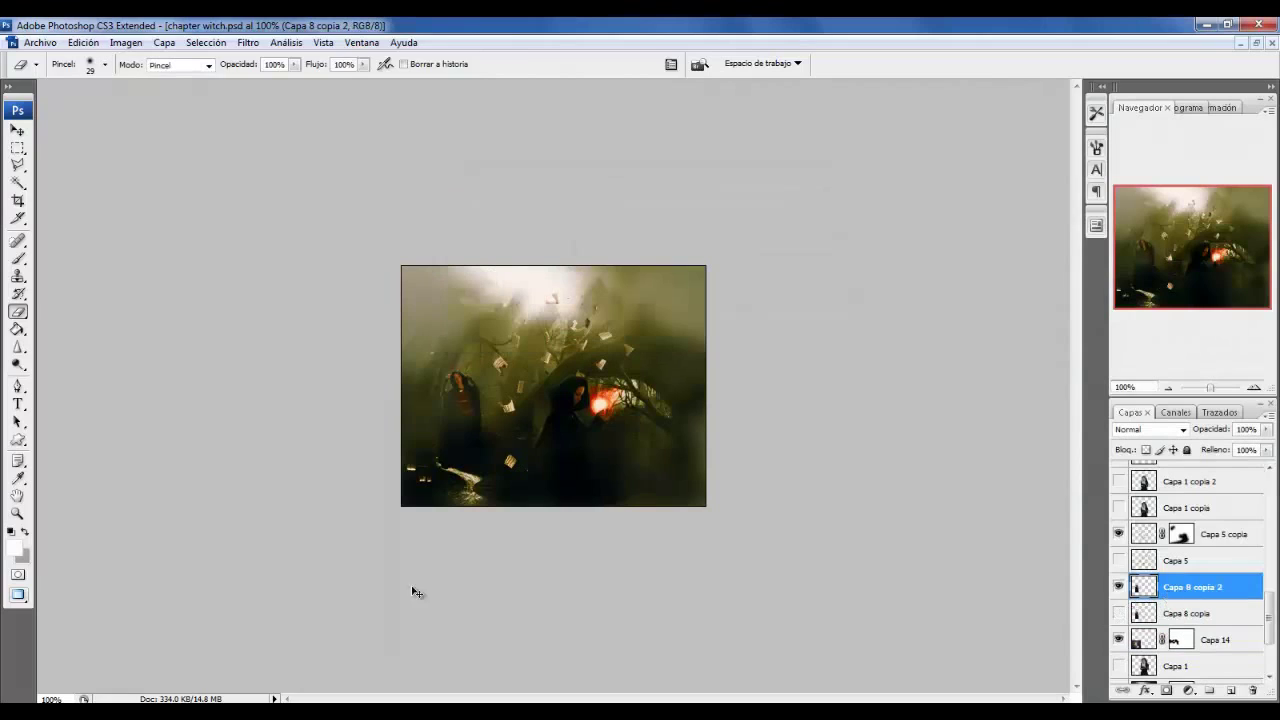
Scale Capa 8 copia 2 to 88.3% and nudge it slightly down.
{"action": "key", "text": "ctrl+t"}
{"action": "left_click_drag", "start_coordinate": [420, 468], "coordinate": [440, 462]}
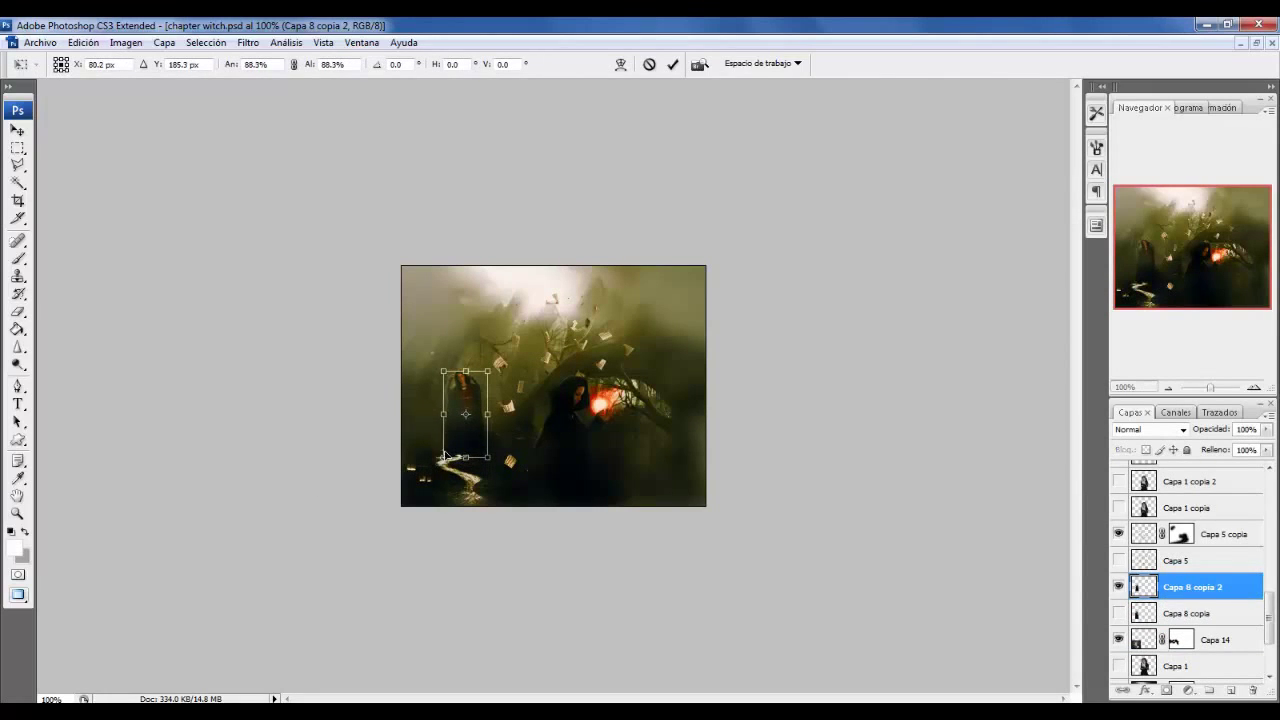
{"action": "key", "text": "Return"}
{"action": "key", "text": "v"}
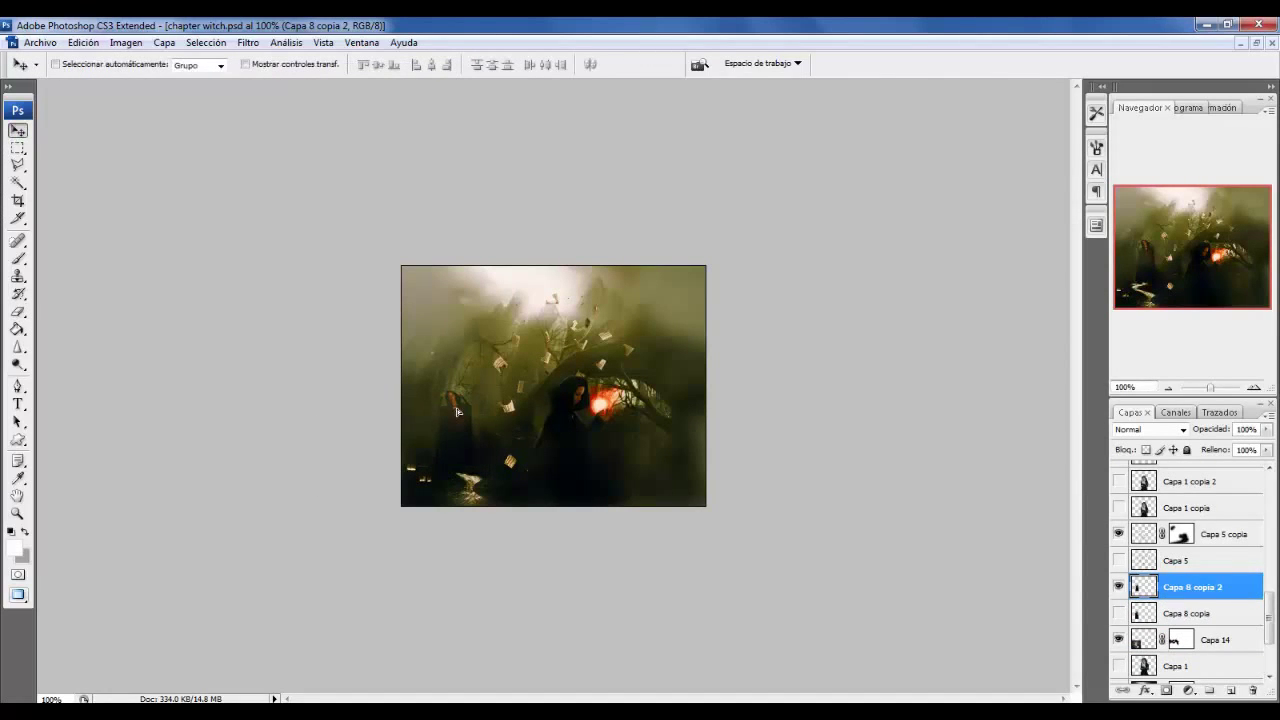
{"action": "left_click_drag", "start_coordinate": [456, 411], "coordinate": [460, 423]}
{"action": "scroll", "coordinate": [1176, 664], "scroll_direction": "up", "scroll_amount": 3}
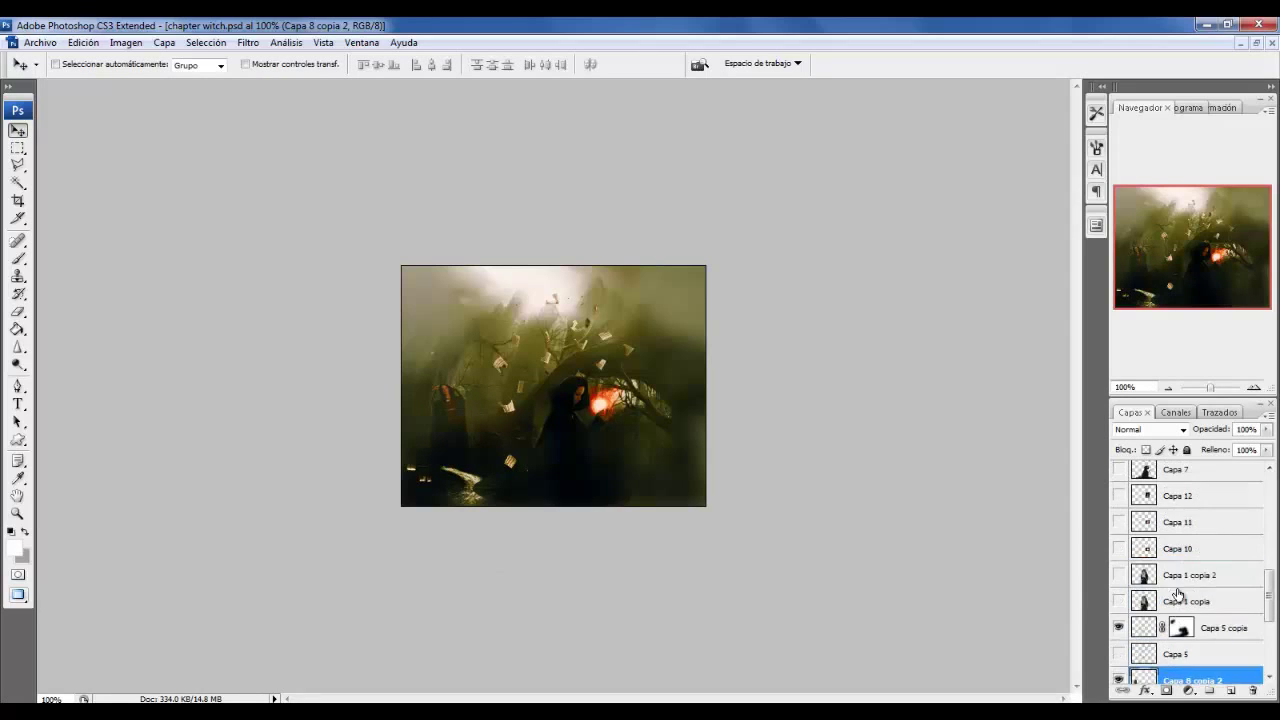
{"action": "scroll", "coordinate": [1178, 566], "scroll_direction": "up", "scroll_amount": 3}
{"action": "scroll", "coordinate": [1180, 562], "scroll_direction": "up", "scroll_amount": 3}
{"action": "left_click", "coordinate": [1190, 565]}
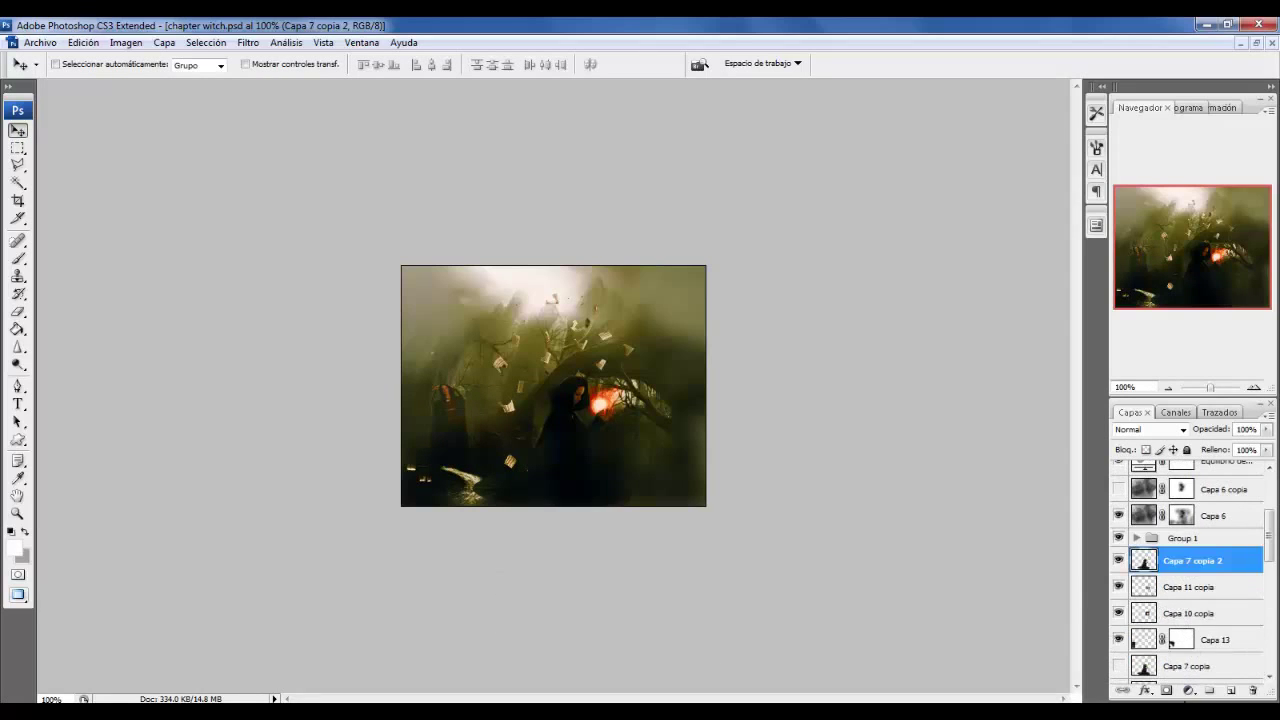
Mask Capa 7 copia 2 and fade the lower-left path with a 71 px, 32% Eraser.
{"action": "left_click", "coordinate": [1165, 690]}
{"action": "left_click", "coordinate": [17, 313]}
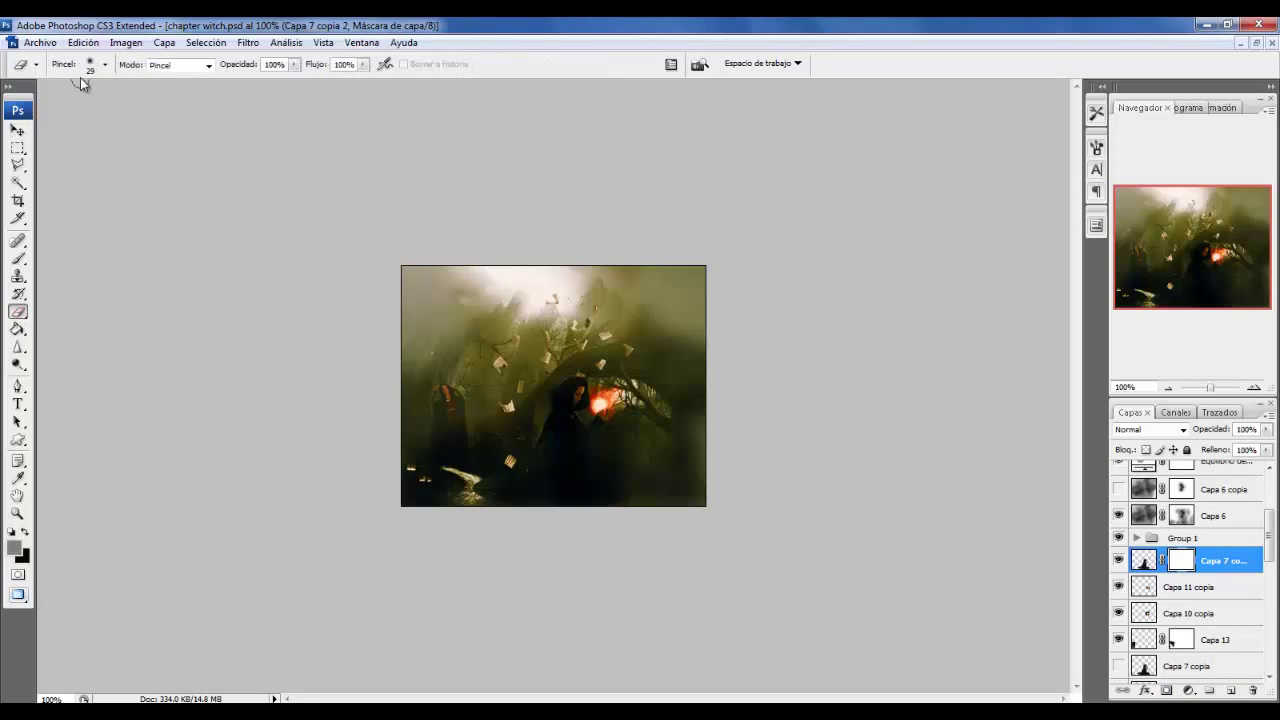
{"action": "left_click", "coordinate": [294, 64]}
{"action": "left_click", "coordinate": [104, 64]}
{"action": "left_click_drag", "start_coordinate": [50, 112], "coordinate": [80, 112]}
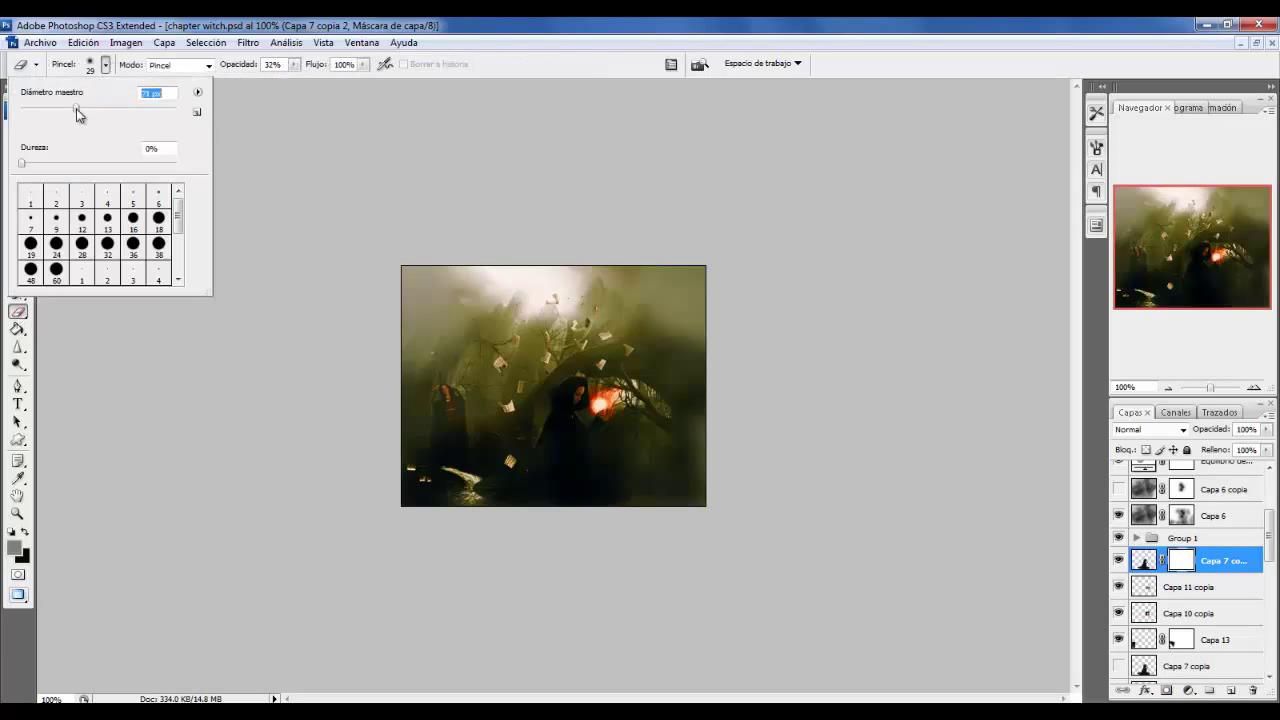
{"action": "left_click", "coordinate": [457, 508]}
{"action": "left_click_drag", "start_coordinate": [462, 490], "coordinate": [485, 480]}
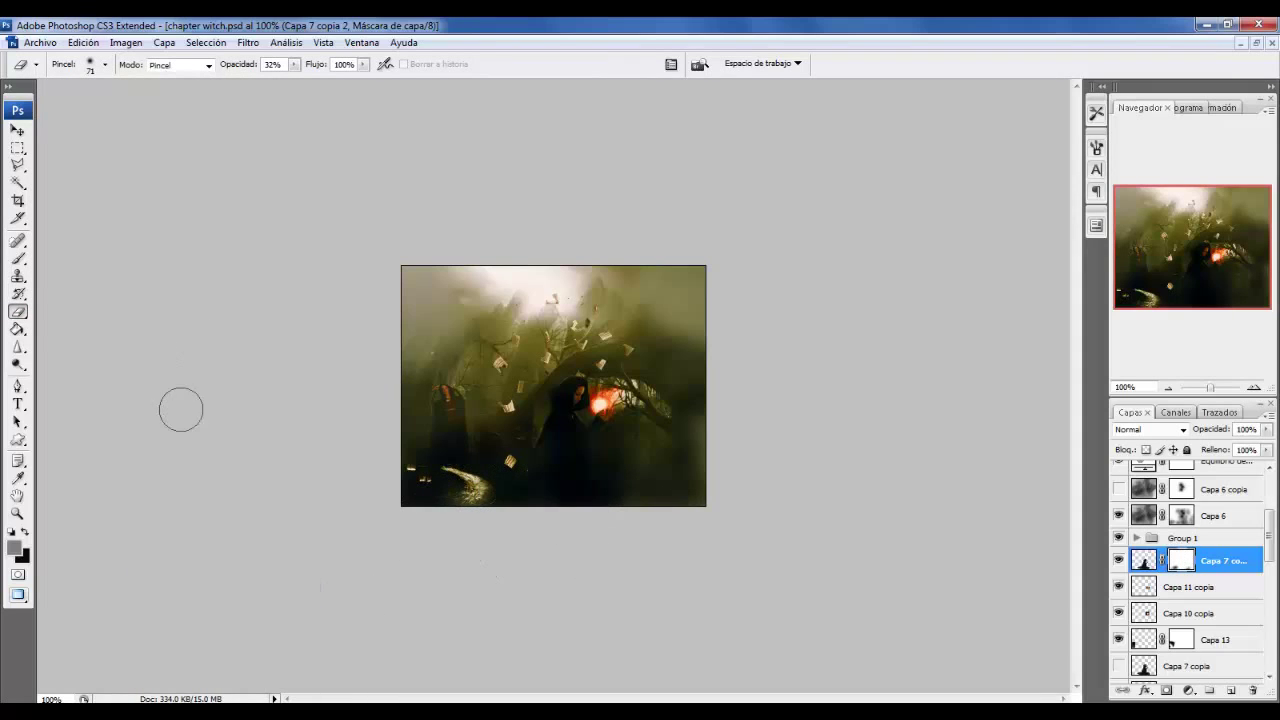
{"action": "key", "text": "ctrl+o"}
{"action": "mouse_move", "coordinate": [1251, 260]}
{"action": "left_mouse_down"}
{"action": "mouse_move", "coordinate": [1253, 195]}
{"action": "mouse_move", "coordinate": [1258, 268]}
{"action": "left_mouse_up"}
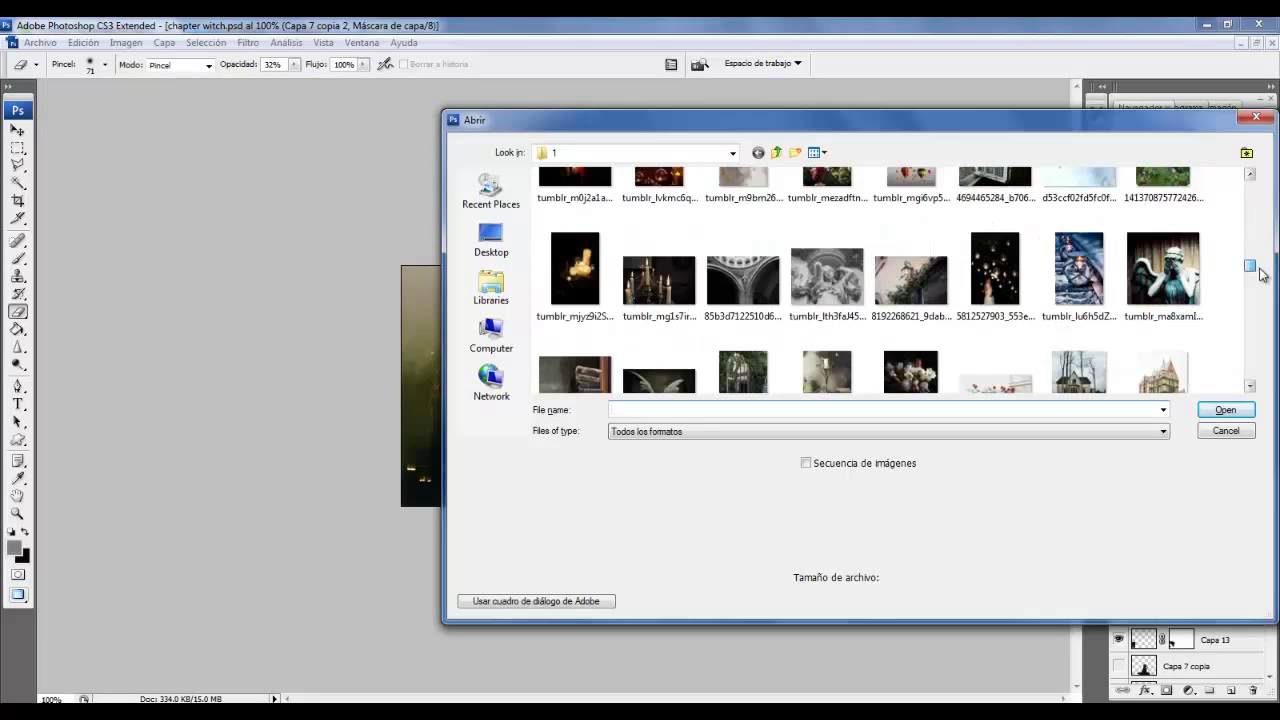
Open the house.png photo.
{"action": "scroll", "coordinate": [1262, 275], "scroll_direction": "down", "scroll_amount": 1}
{"action": "scroll", "coordinate": [1262, 275], "scroll_direction": "down", "scroll_amount": 2}
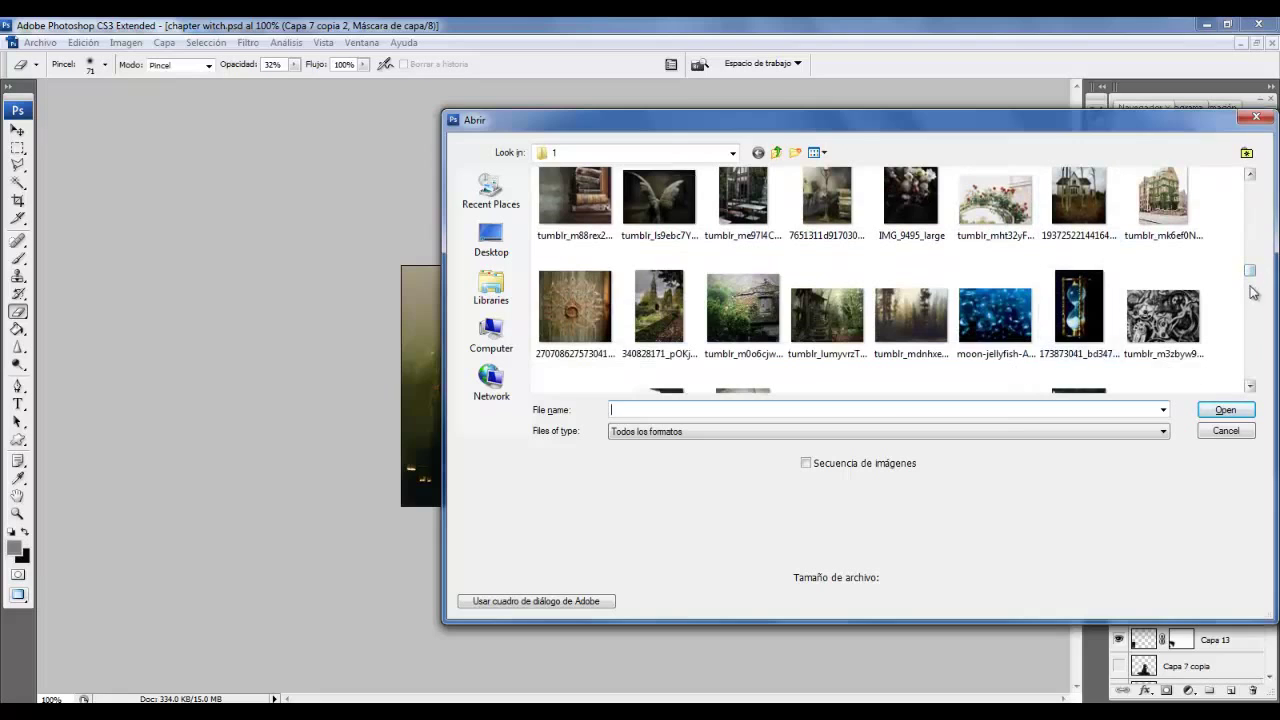
{"action": "scroll", "coordinate": [1255, 290], "scroll_direction": "down", "scroll_amount": 1}
{"action": "scroll", "coordinate": [1255, 290], "scroll_direction": "down", "scroll_amount": 2}
{"action": "scroll", "coordinate": [1257, 289], "scroll_direction": "down", "scroll_amount": 1}
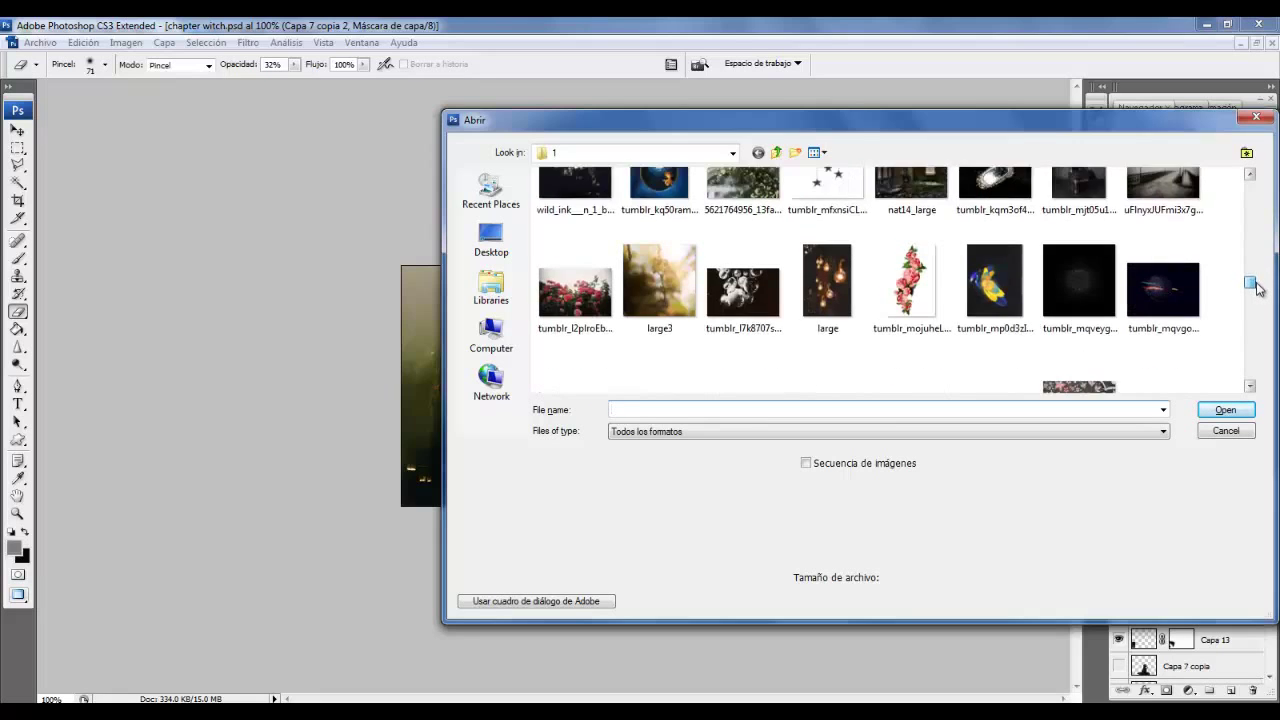
{"action": "scroll", "coordinate": [1257, 289], "scroll_direction": "down", "scroll_amount": 1}
{"action": "scroll", "coordinate": [1258, 290], "scroll_direction": "down", "scroll_amount": 3}
{"action": "scroll", "coordinate": [1262, 294], "scroll_direction": "down", "scroll_amount": 1}
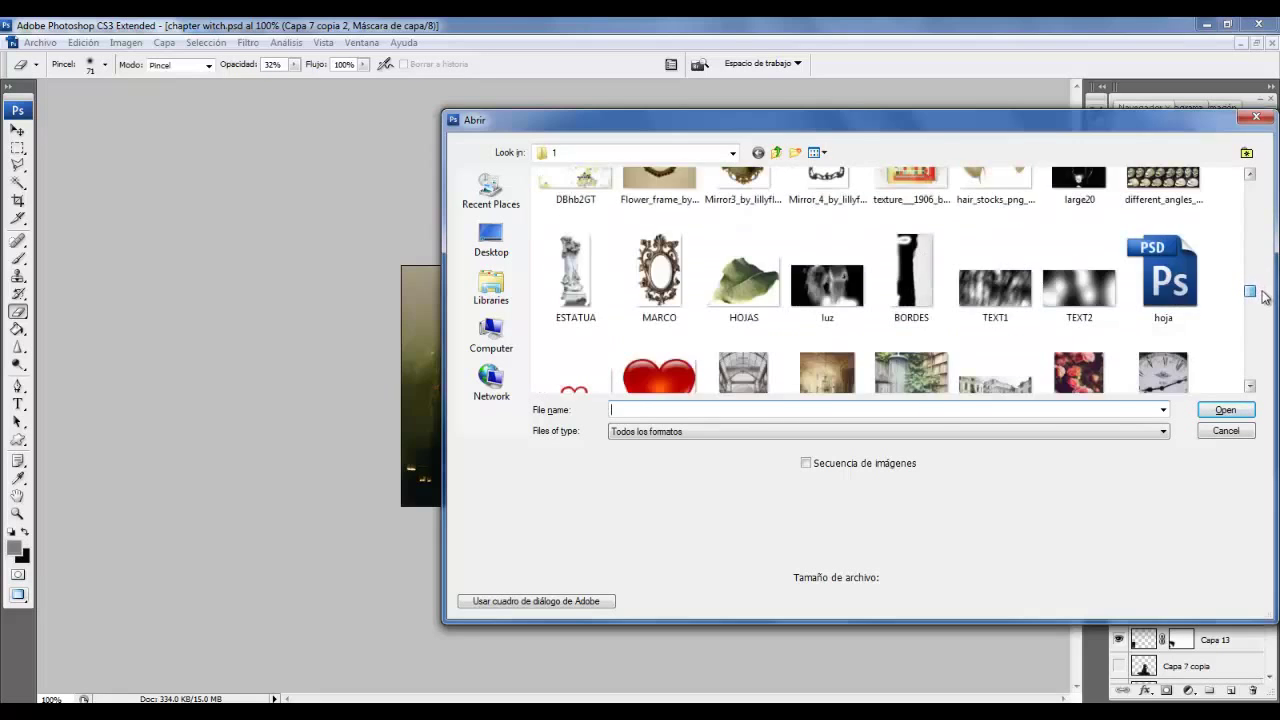
{"action": "scroll", "coordinate": [1265, 297], "scroll_direction": "down", "scroll_amount": 2}
{"action": "scroll", "coordinate": [1265, 302], "scroll_direction": "down", "scroll_amount": 1}
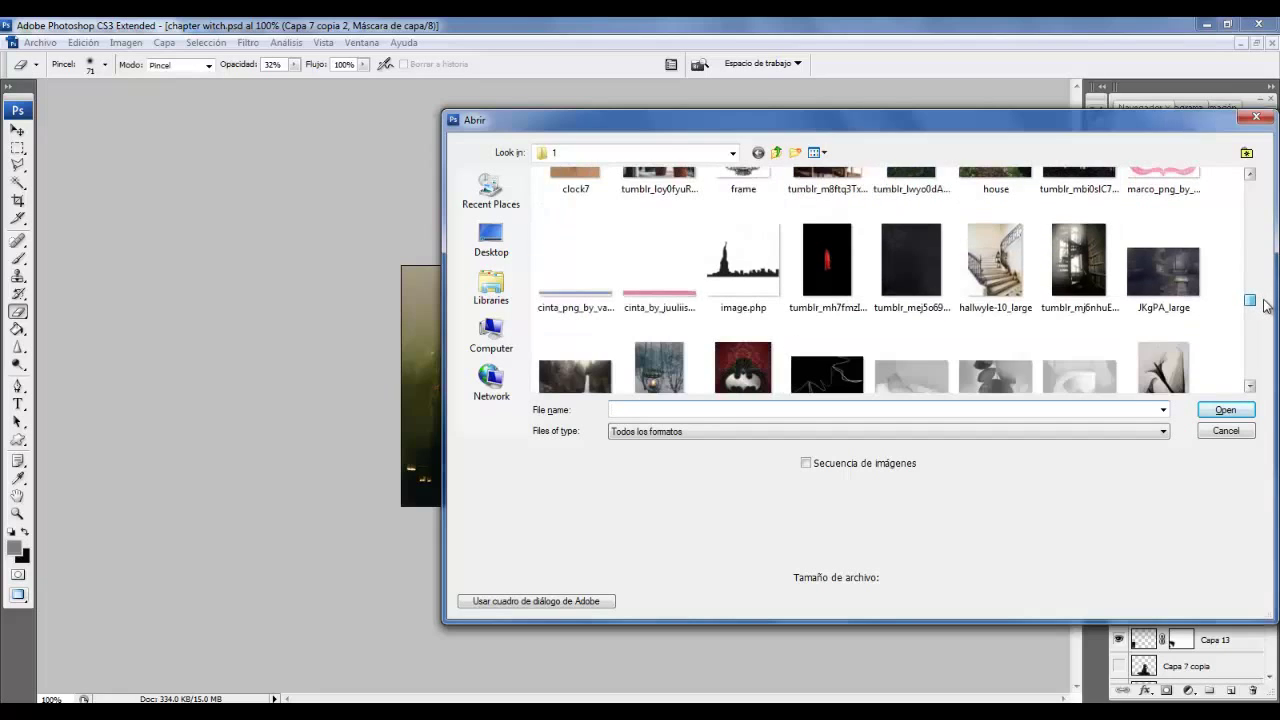
{"action": "scroll", "coordinate": [1265, 303], "scroll_direction": "up", "scroll_amount": 1}
{"action": "double_click", "coordinate": [1008, 218]}
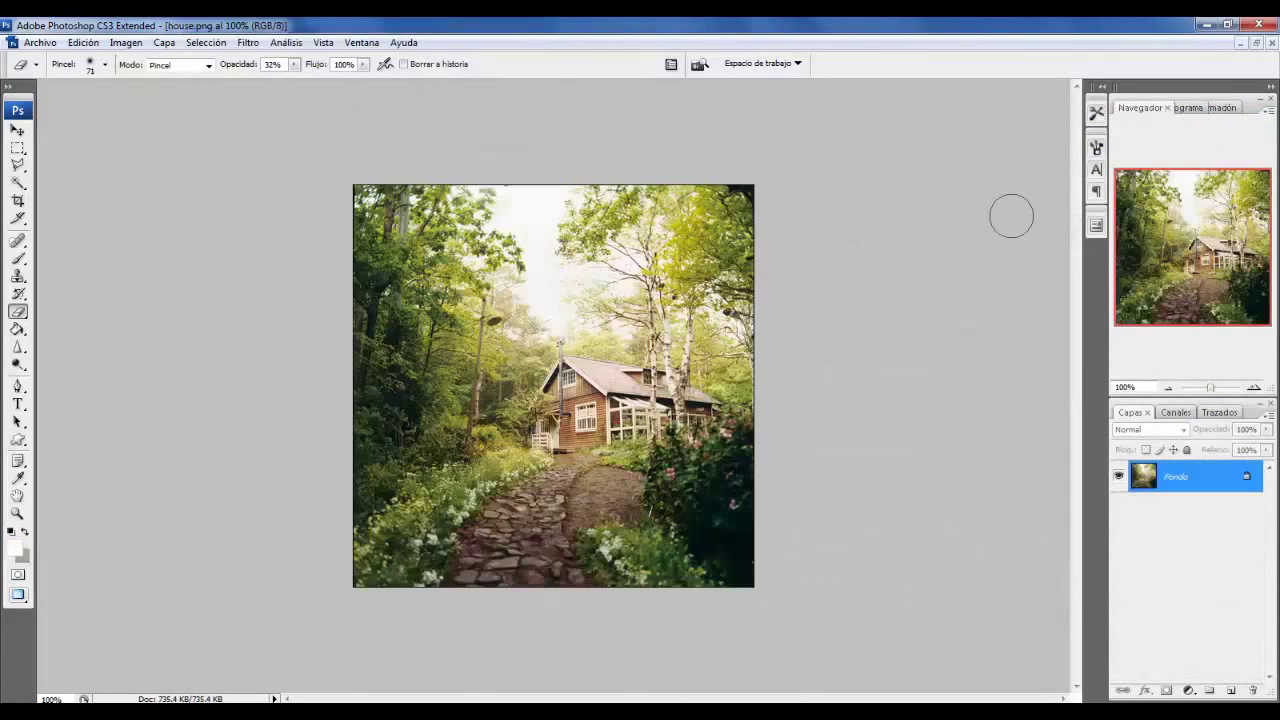
Paste the house photo into the witch composite above Capa 14, shrunk to under half size.
{"action": "key", "text": "ctrl+Tab"}
{"action": "scroll", "coordinate": [1124, 624], "scroll_direction": "down", "scroll_amount": 3}
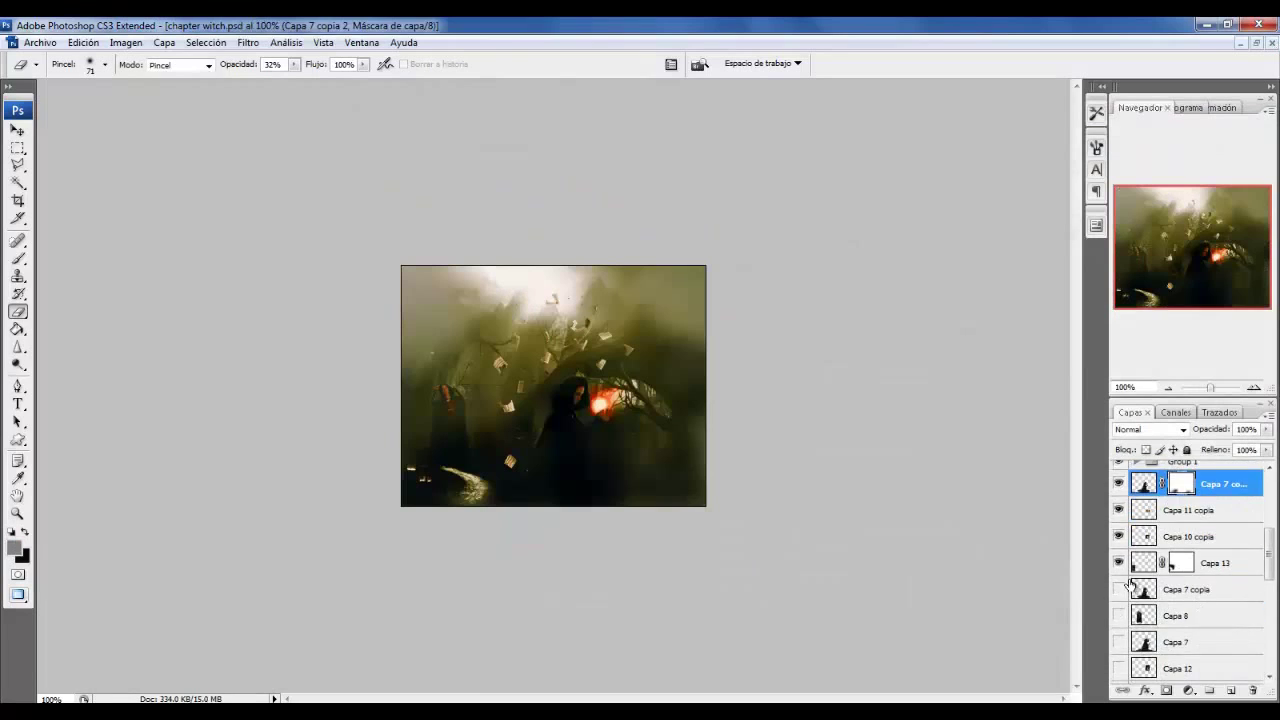
{"action": "scroll", "coordinate": [1124, 624], "scroll_direction": "down", "scroll_amount": 2}
{"action": "scroll", "coordinate": [1124, 624], "scroll_direction": "down", "scroll_amount": 3}
{"action": "scroll", "coordinate": [1124, 624], "scroll_direction": "down", "scroll_amount": 3}
{"action": "left_click", "coordinate": [1237, 597]}
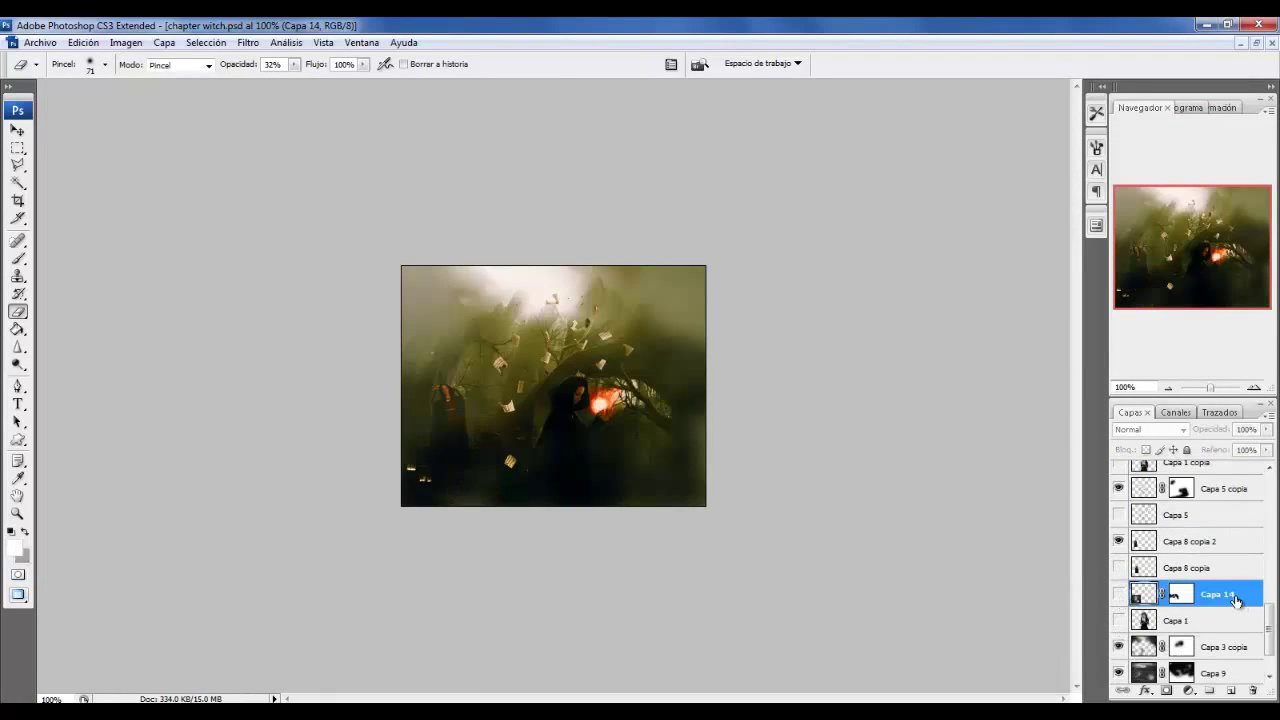
{"action": "key", "text": "ctrl+v"}
{"action": "key", "text": "ctrl+t"}
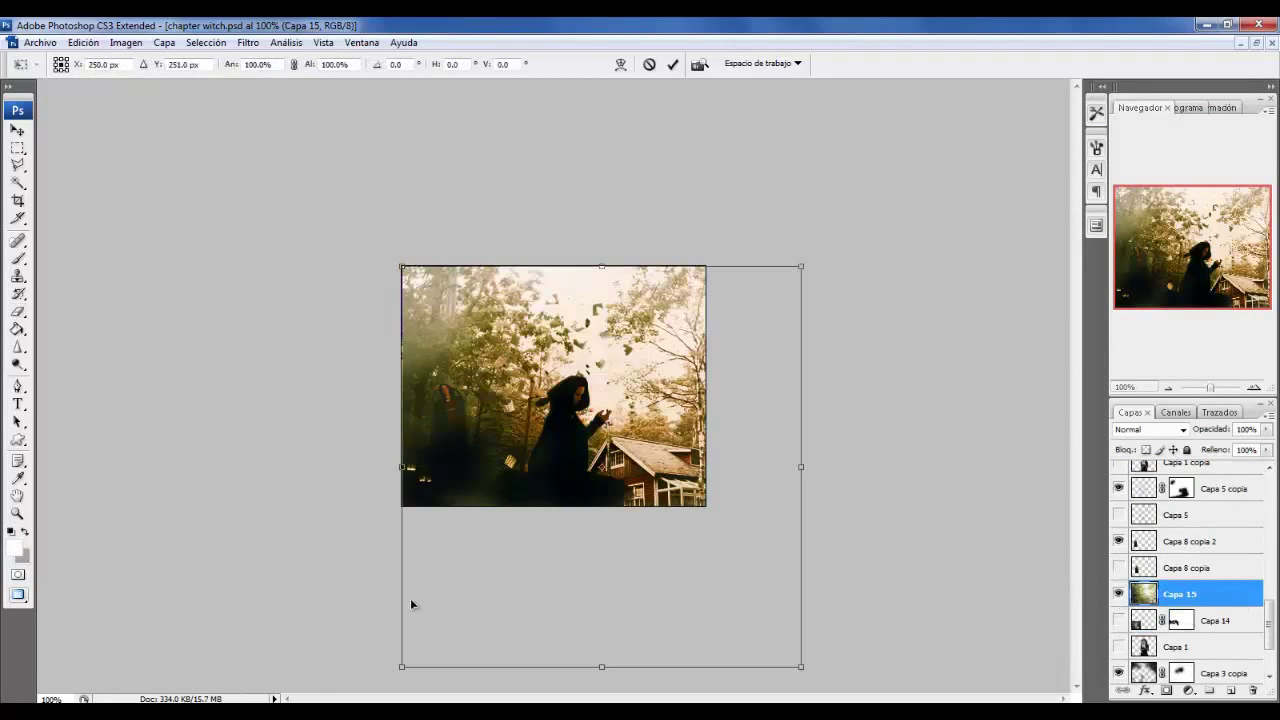
{"action": "mouse_move", "coordinate": [400, 663]}
{"action": "left_mouse_down"}
{"action": "mouse_move", "coordinate": [634, 433]}
{"action": "mouse_move", "coordinate": [395, 543]}
{"action": "left_mouse_up"}
{"action": "key", "text": "Return"}
Delete the house layer again and hide the Capa 8 copia 2 layer.
{"action": "key", "text": "v"}
{"action": "right_click", "coordinate": [1180, 594]}
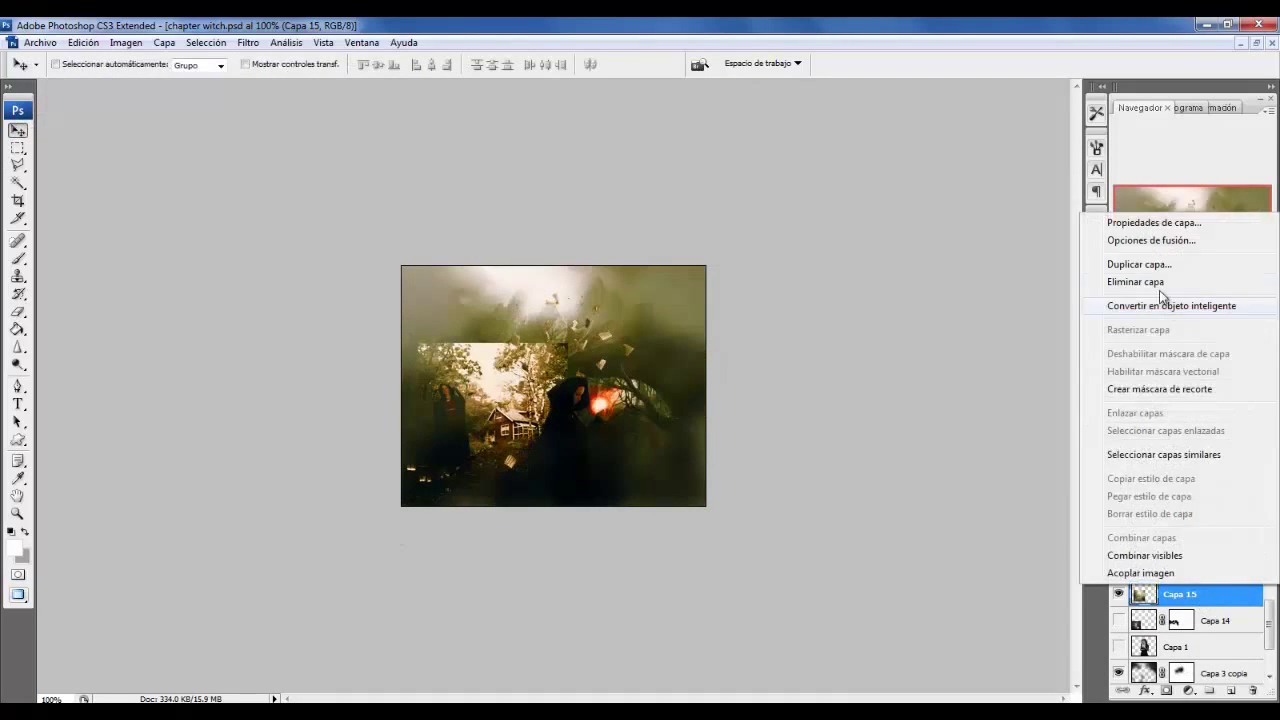
{"action": "left_click", "coordinate": [1156, 283]}
{"action": "key", "text": "Return"}
{"action": "left_click", "coordinate": [1118, 541]}
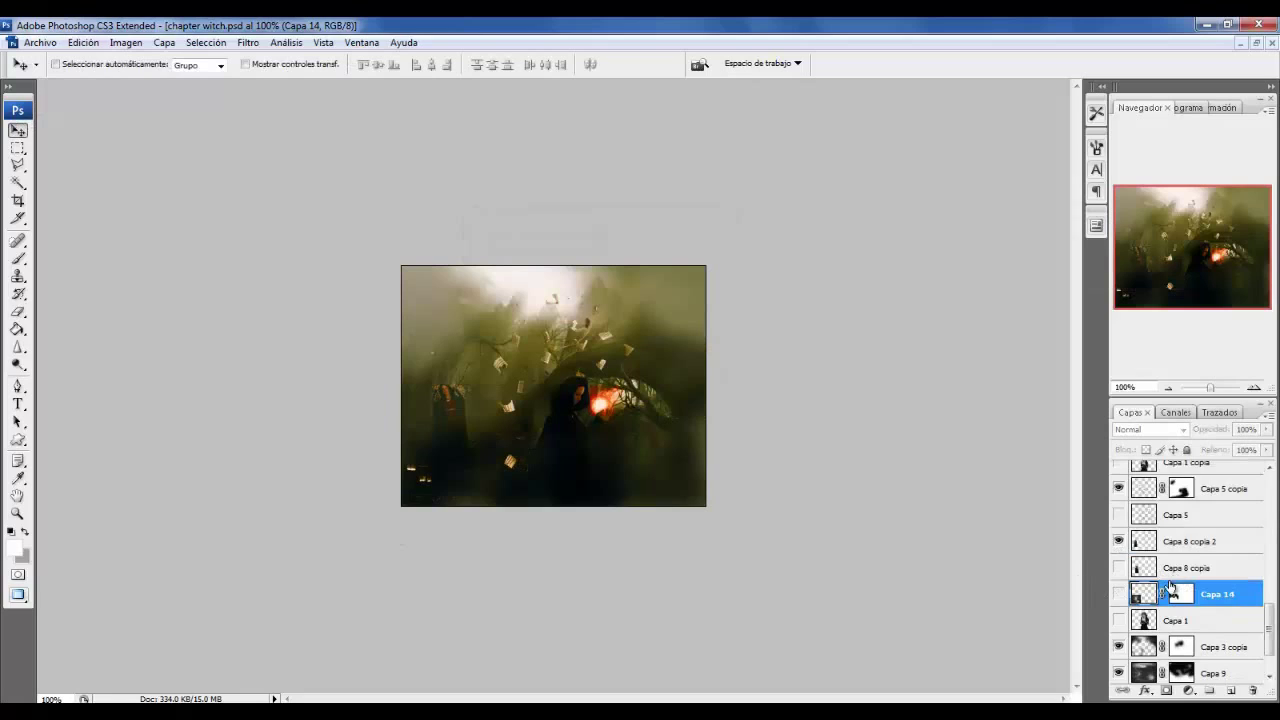
{"action": "scroll", "coordinate": [1171, 585], "scroll_direction": "up", "scroll_amount": 2}
{"action": "scroll", "coordinate": [1171, 590], "scroll_direction": "up", "scroll_amount": 2}
{"action": "scroll", "coordinate": [1171, 600], "scroll_direction": "up", "scroll_amount": 2}
Remove the layer mask from Capa 7 copia 2.
{"action": "scroll", "coordinate": [1170, 615], "scroll_direction": "up", "scroll_amount": 2}
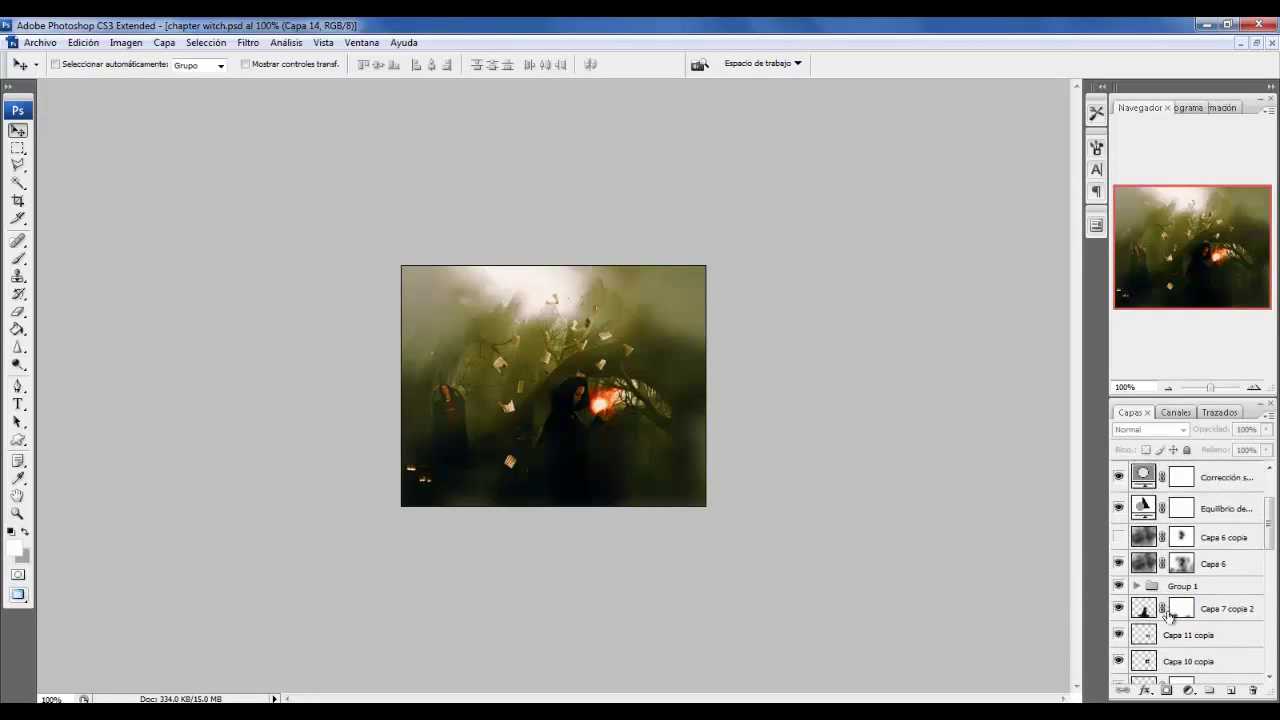
{"action": "right_click", "coordinate": [1170, 612]}
{"action": "left_click", "coordinate": [1062, 501]}
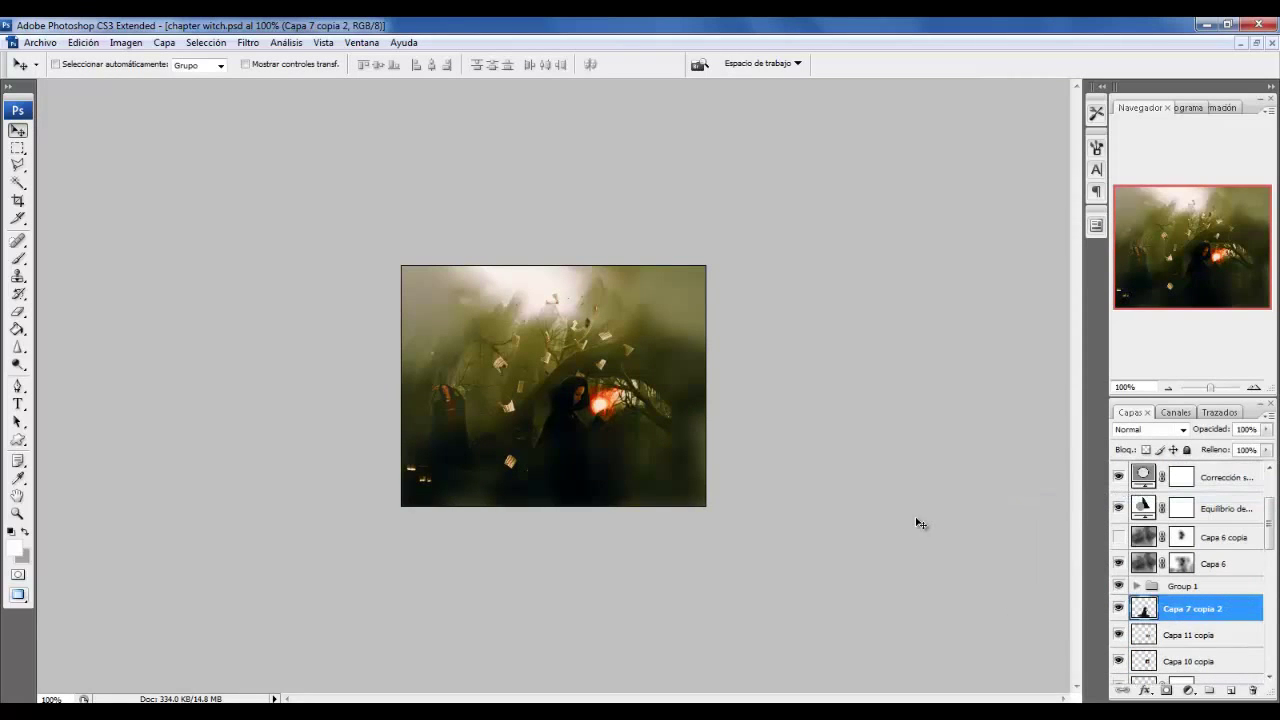
Show the Capa 9 tree layer, duplicate it as Capa 9 copia, and delete the copy's mask.
{"action": "scroll", "coordinate": [1166, 600], "scroll_direction": "down", "scroll_amount": 2}
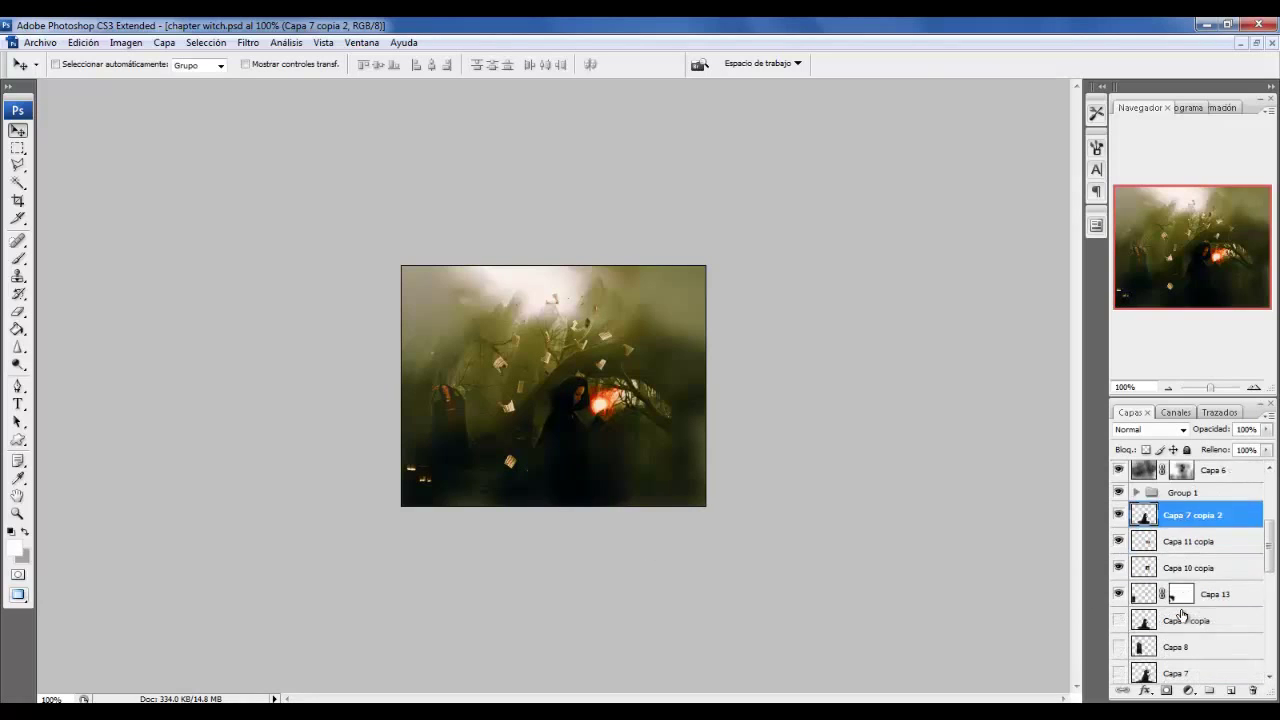
{"action": "scroll", "coordinate": [1174, 611], "scroll_direction": "down", "scroll_amount": 2}
{"action": "scroll", "coordinate": [1176, 613], "scroll_direction": "down", "scroll_amount": 2}
{"action": "scroll", "coordinate": [1181, 616], "scroll_direction": "down", "scroll_amount": 2}
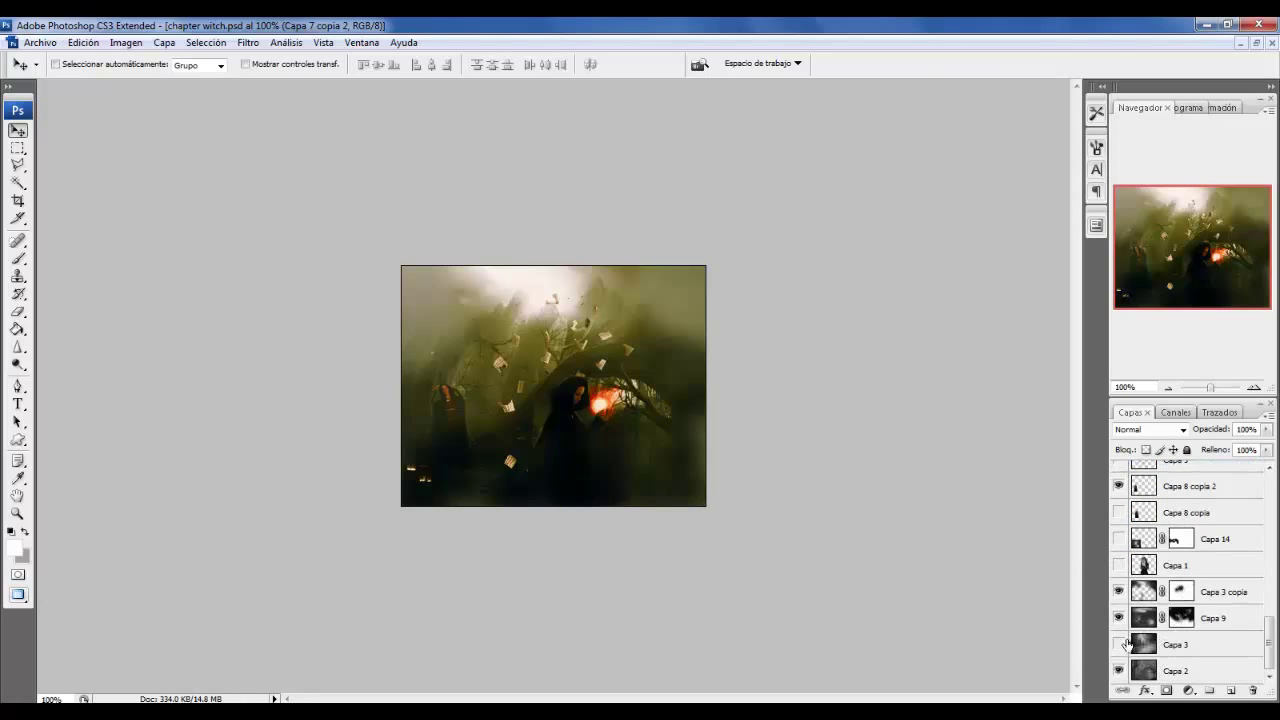
{"action": "left_click", "coordinate": [1119, 619]}
{"action": "right_click", "coordinate": [1152, 628]}
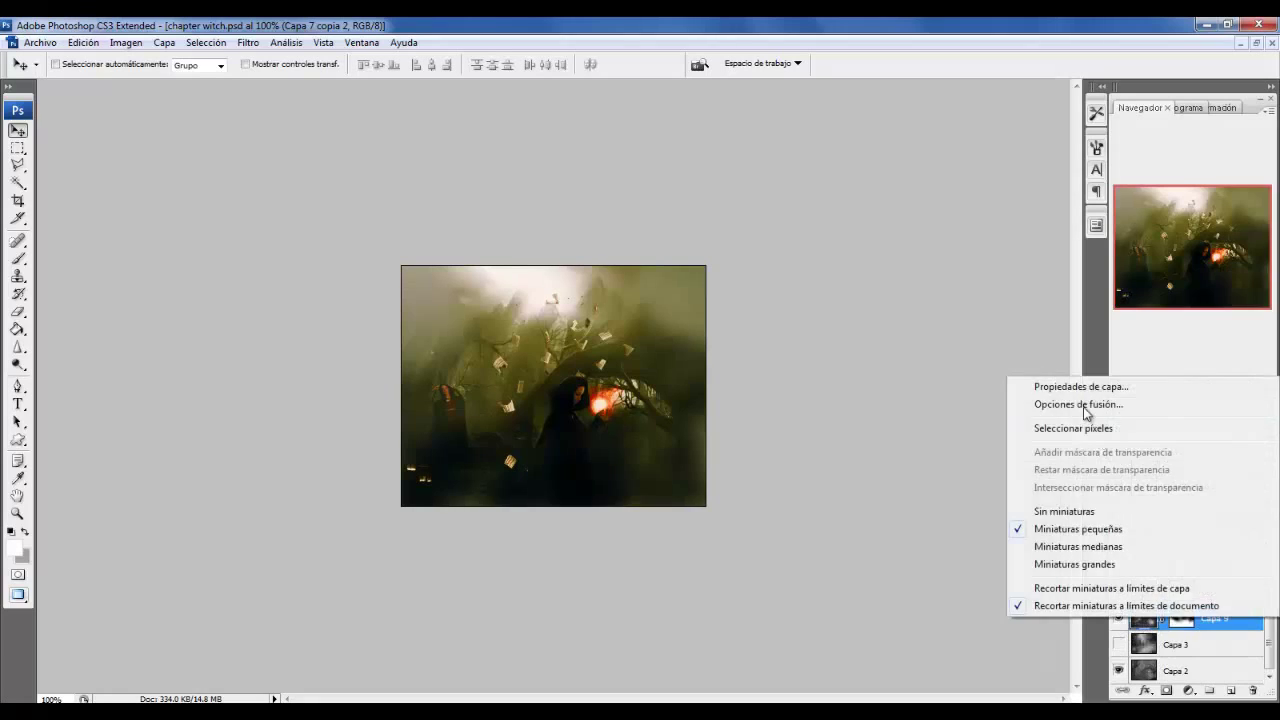
{"action": "right_click", "coordinate": [1240, 625]}
{"action": "left_click", "coordinate": [1050, 303]}
{"action": "left_click", "coordinate": [798, 233]}
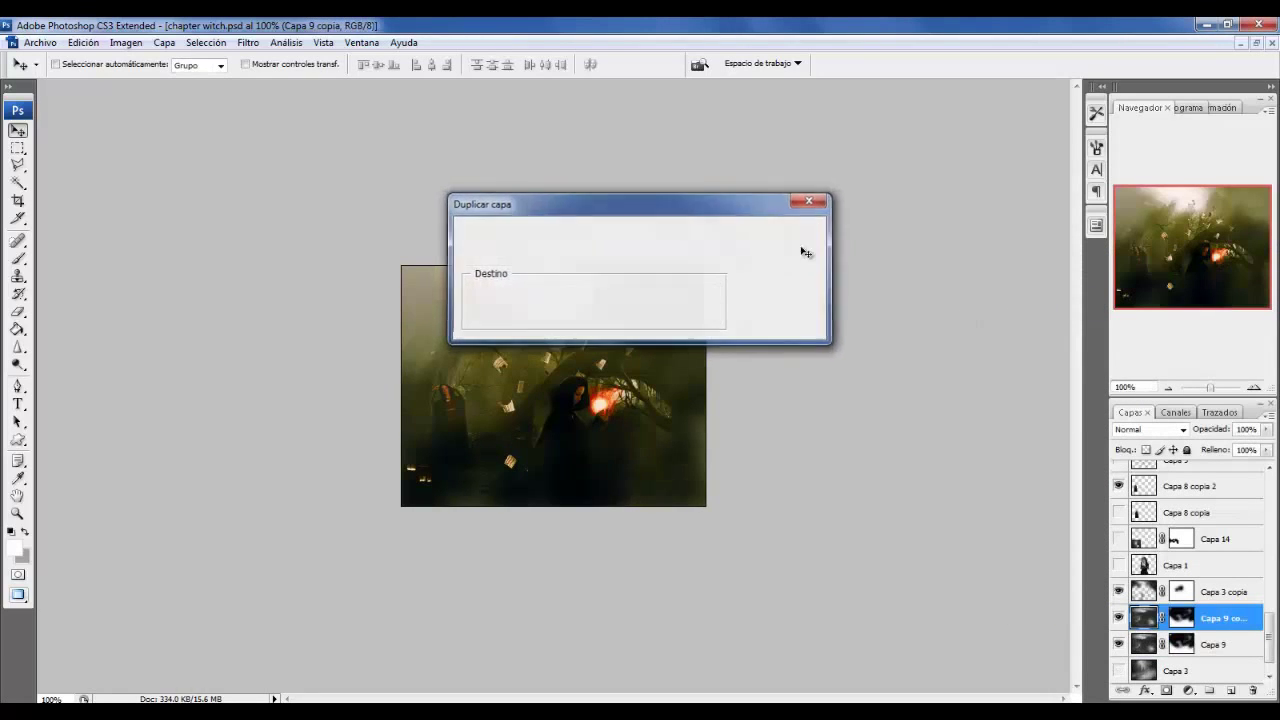
{"action": "right_click", "coordinate": [1178, 626]}
{"action": "left_click", "coordinate": [1040, 504]}
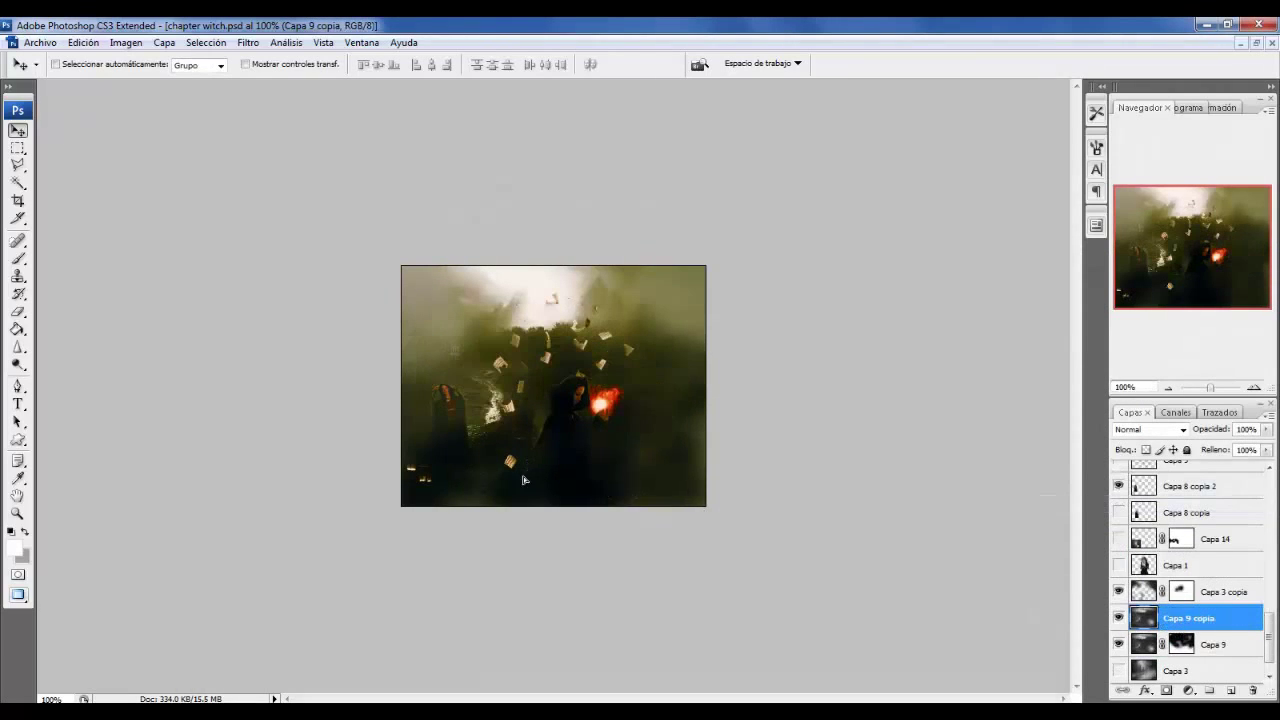
Shift Capa 9 copia and erase it so dark branches show around the fireball.
{"action": "mouse_move", "coordinate": [526, 480]}
{"action": "left_mouse_down"}
{"action": "mouse_move", "coordinate": [511, 503]}
{"action": "mouse_move", "coordinate": [586, 491]}
{"action": "mouse_move", "coordinate": [483, 515]}
{"action": "left_mouse_up"}
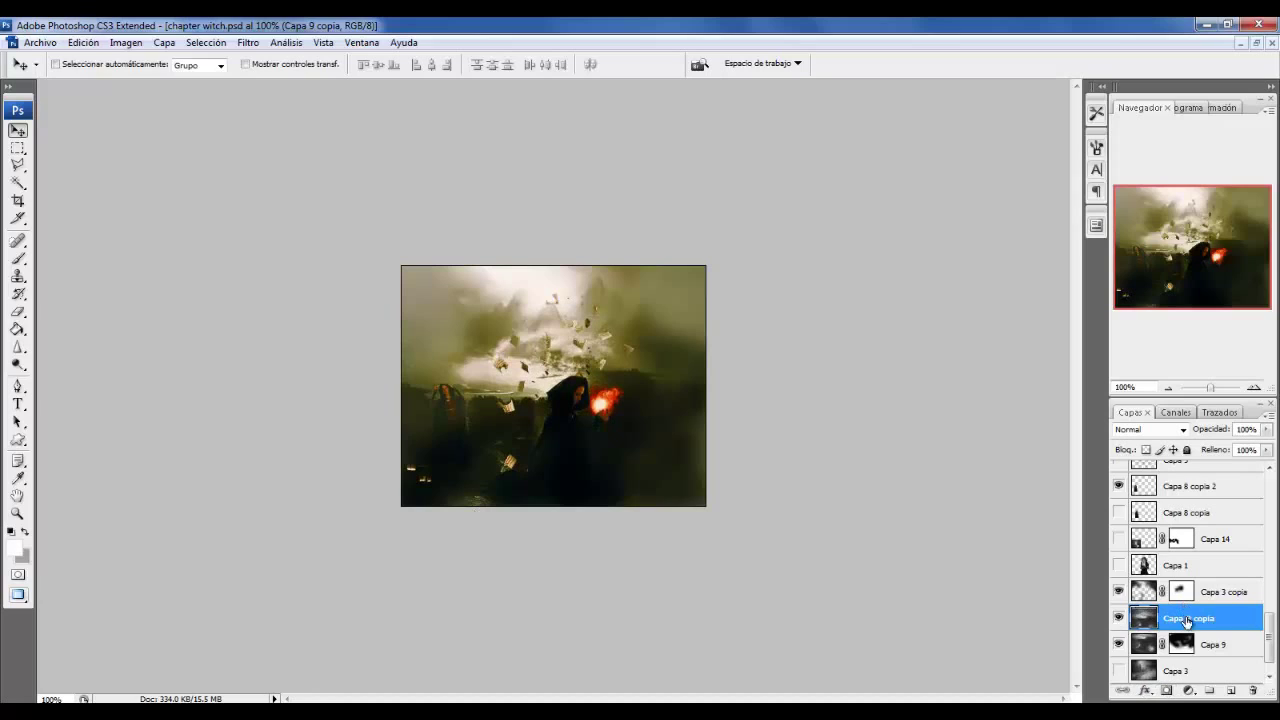
{"action": "key", "text": "e"}
{"action": "left_click", "coordinate": [293, 65]}
{"action": "mouse_move", "coordinate": [398, 371]}
{"action": "left_mouse_down"}
{"action": "mouse_move", "coordinate": [650, 400]}
{"action": "mouse_move", "coordinate": [414, 294]}
{"action": "left_mouse_up"}
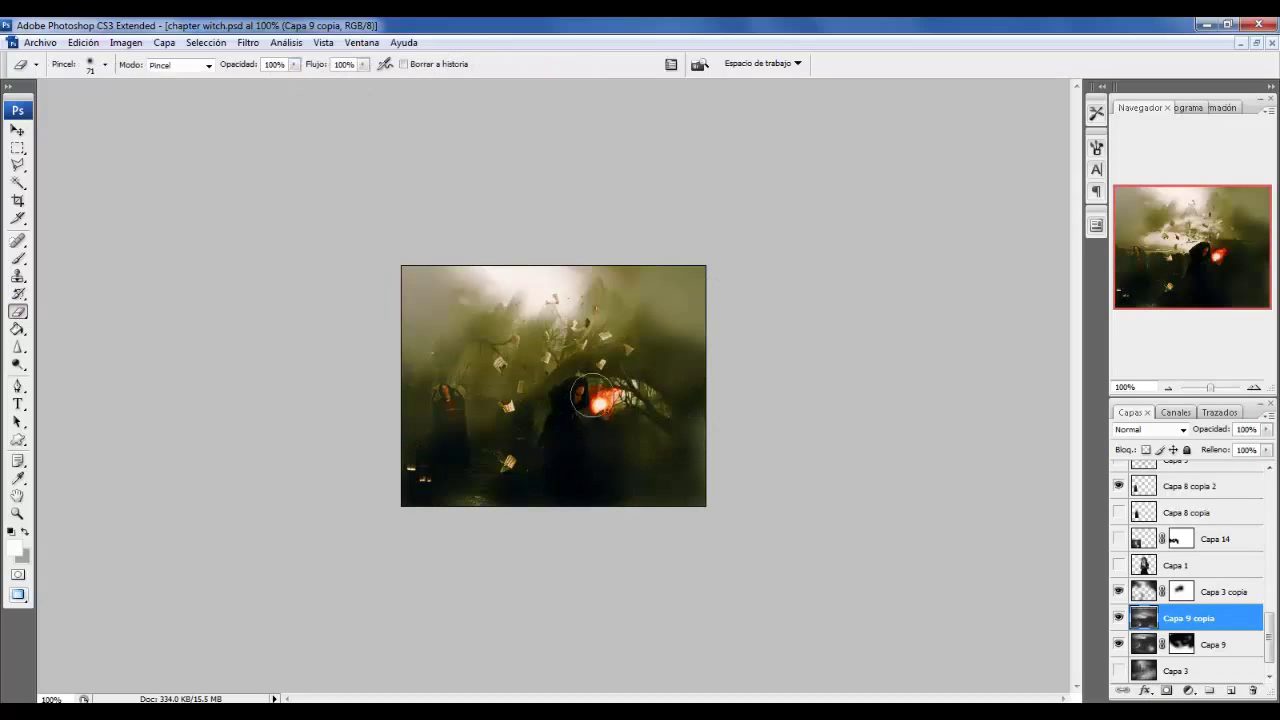
{"action": "left_click", "coordinate": [1118, 618]}
{"action": "left_click", "coordinate": [1119, 618]}
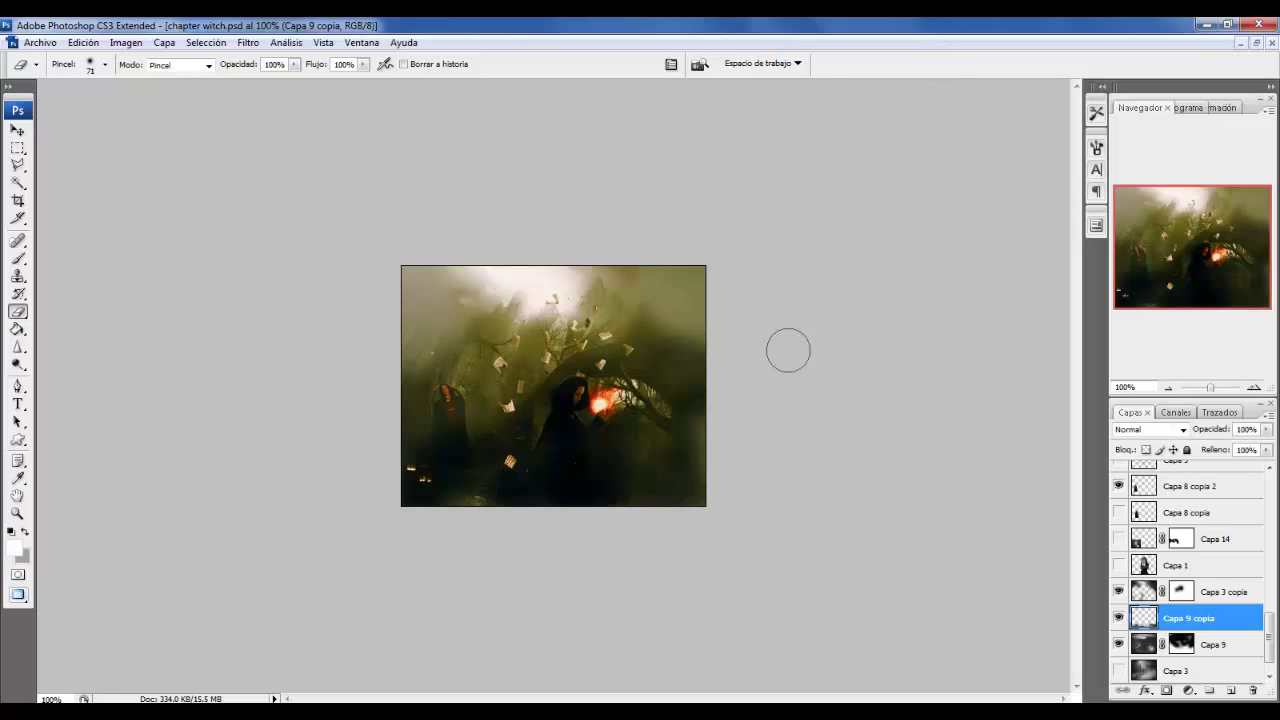
{"action": "scroll", "coordinate": [1200, 513], "scroll_direction": "up", "scroll_amount": 3}
{"action": "scroll", "coordinate": [1200, 513], "scroll_direction": "up", "scroll_amount": 3}
Select the adjustment layers above Grupo 1 and bring up their layer commands.
{"action": "scroll", "coordinate": [1201, 513], "scroll_direction": "up", "scroll_amount": 3}
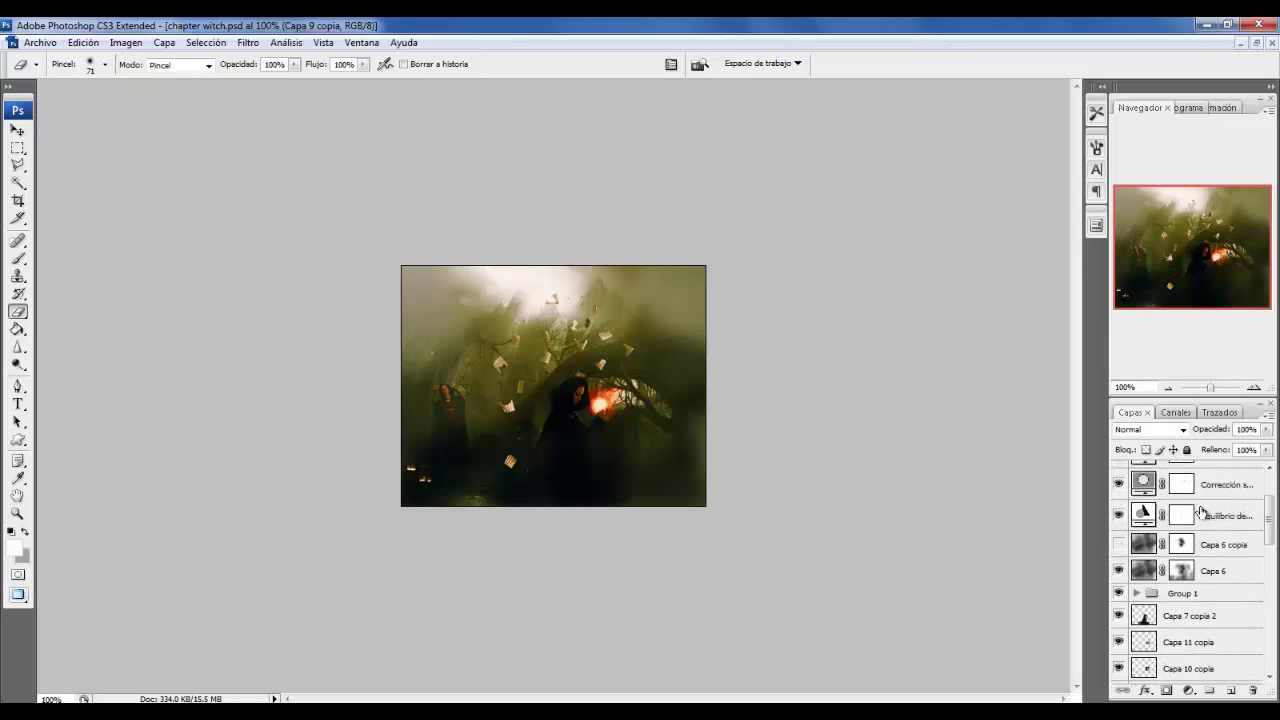
{"action": "scroll", "coordinate": [1205, 513], "scroll_direction": "up", "scroll_amount": 2}
{"action": "left_click", "coordinate": [1213, 496]}
{"action": "scroll", "coordinate": [1215, 540], "scroll_direction": "down", "scroll_amount": 2}
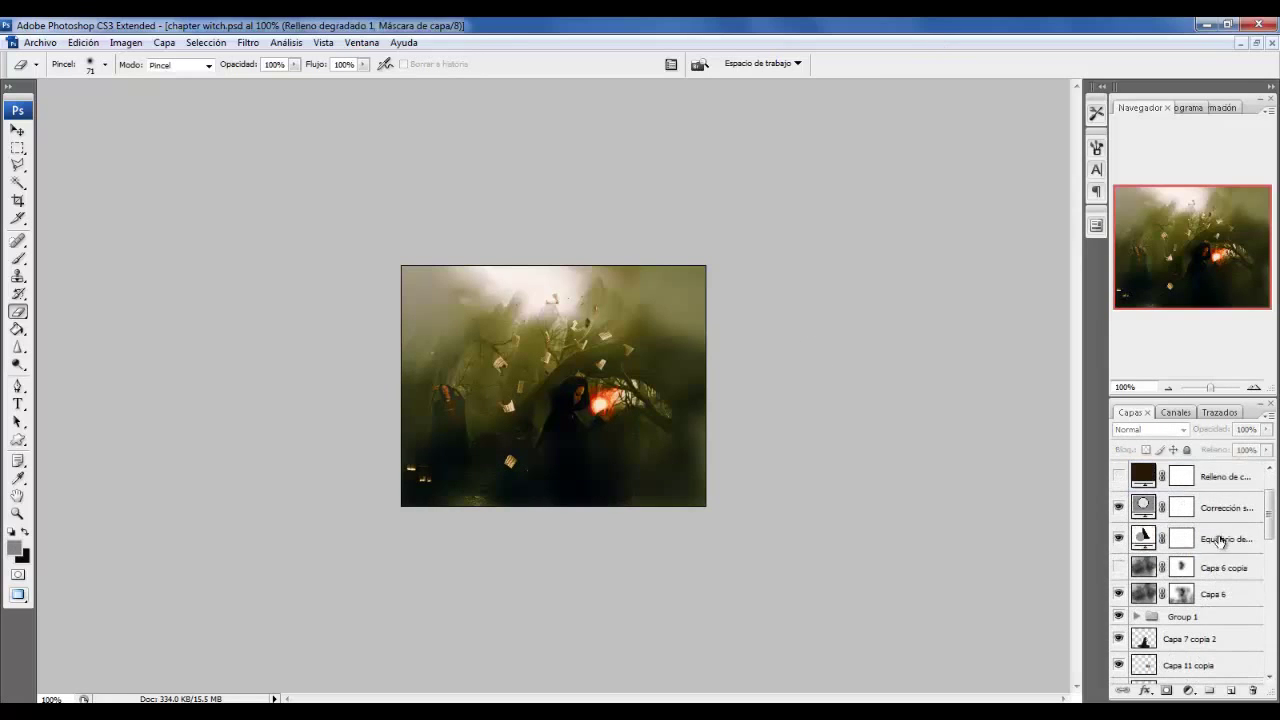
{"action": "left_click", "coordinate": [1225, 539], "text": "shift"}
{"action": "right_click", "coordinate": [1228, 537]}
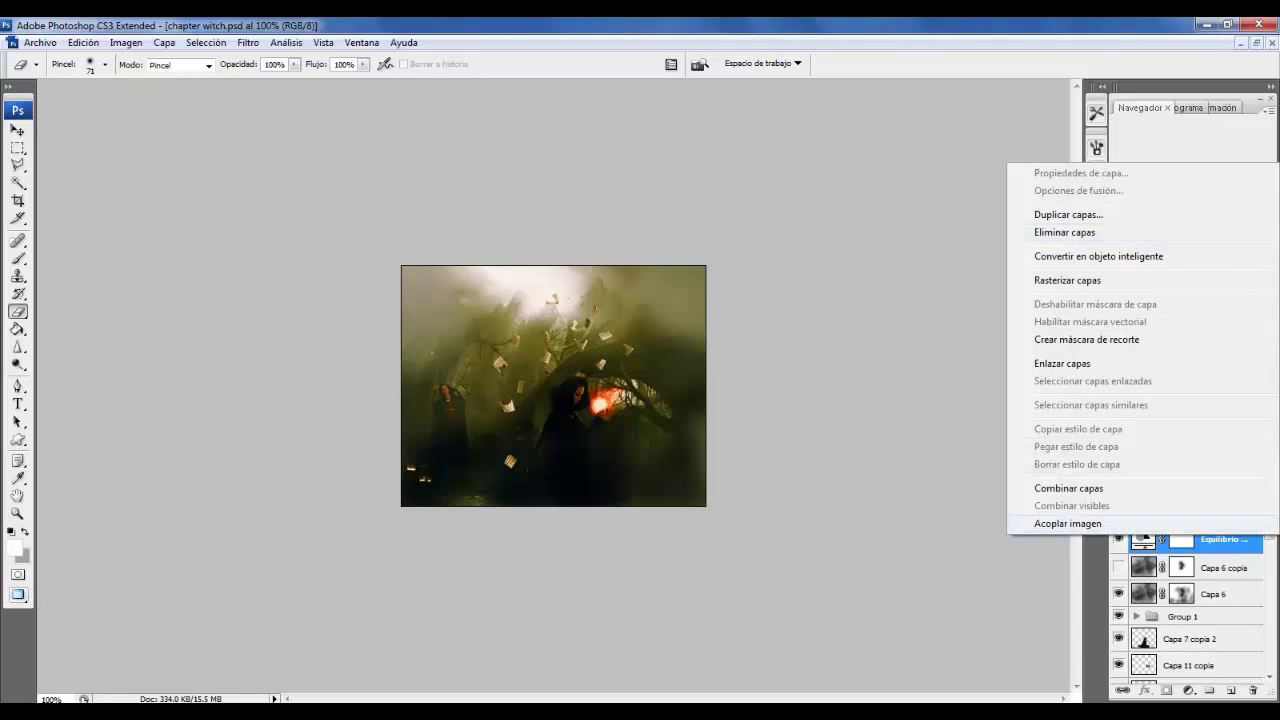
{"action": "key", "text": "Escape"}
{"action": "scroll", "coordinate": [1218, 548], "scroll_direction": "up", "scroll_amount": 2}
{"action": "scroll", "coordinate": [1218, 548], "scroll_direction": "down", "scroll_amount": 2}
{"action": "scroll", "coordinate": [1218, 548], "scroll_direction": "up", "scroll_amount": 2}
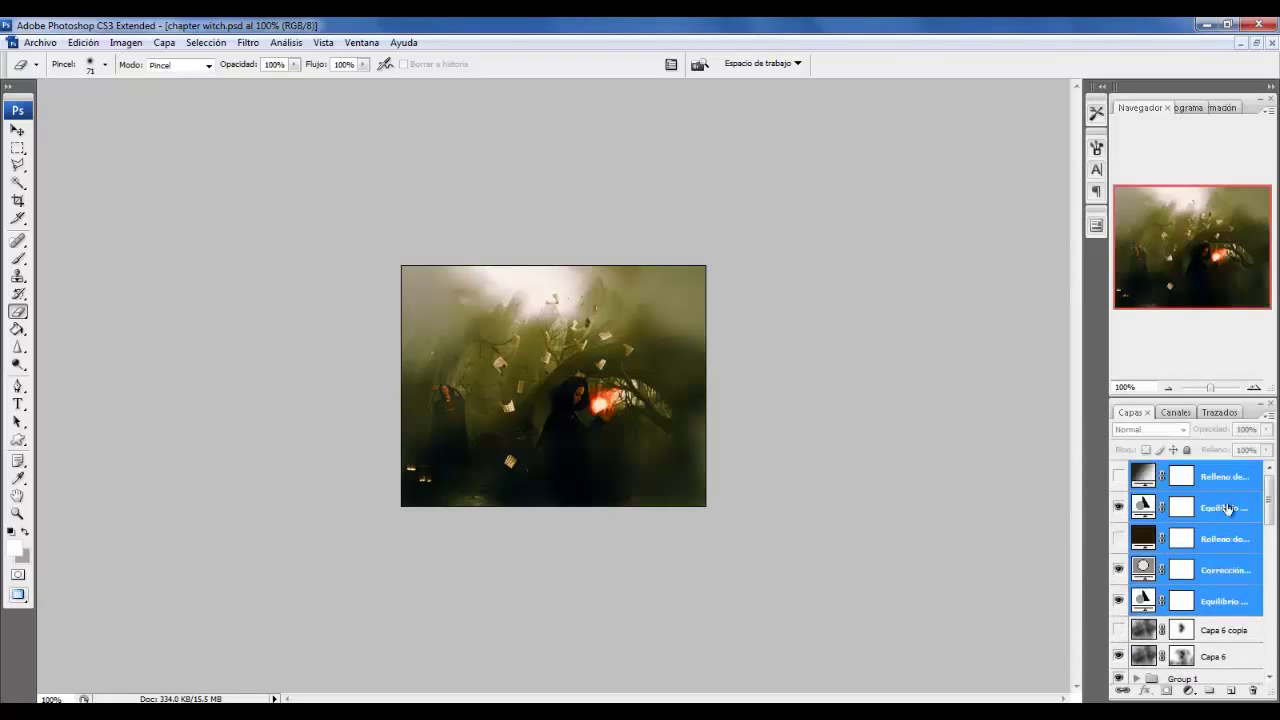
{"action": "right_click", "coordinate": [1218, 540]}
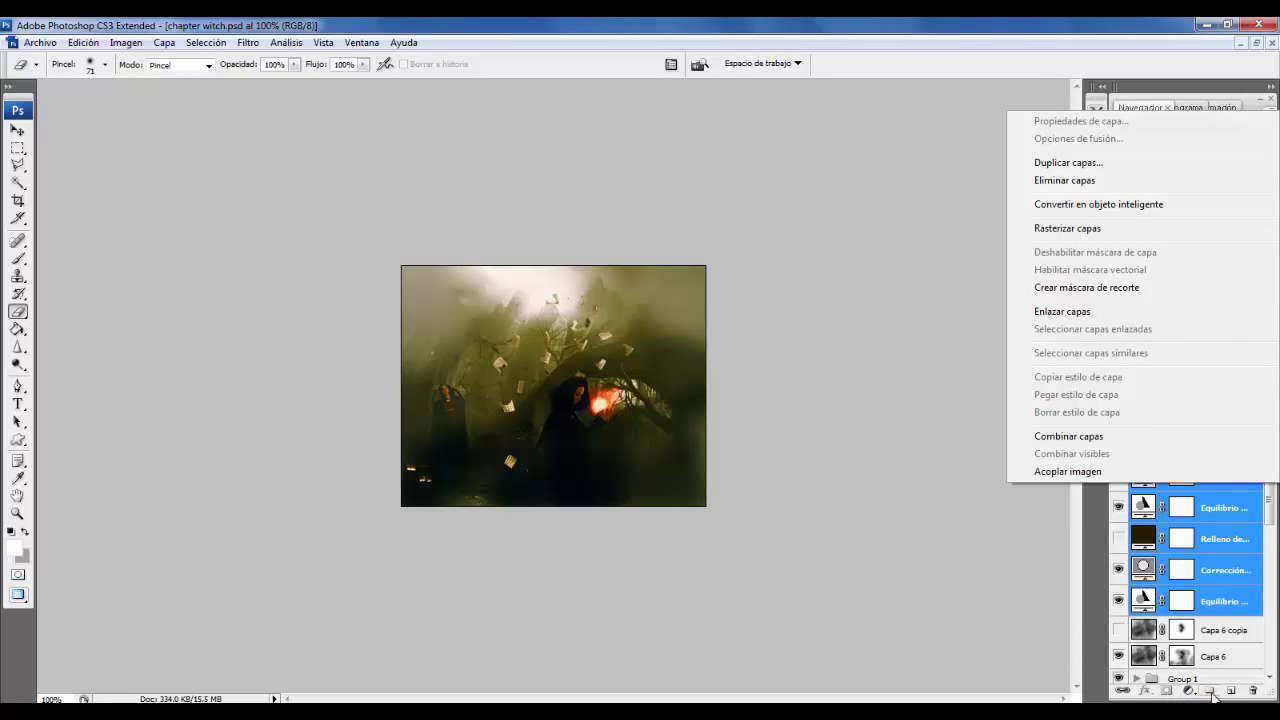
Delete the Relleno de color 1 and Relleno degradado 1 fill layers.
{"action": "left_click", "coordinate": [1206, 538]}
{"action": "right_click", "coordinate": [1206, 538]}
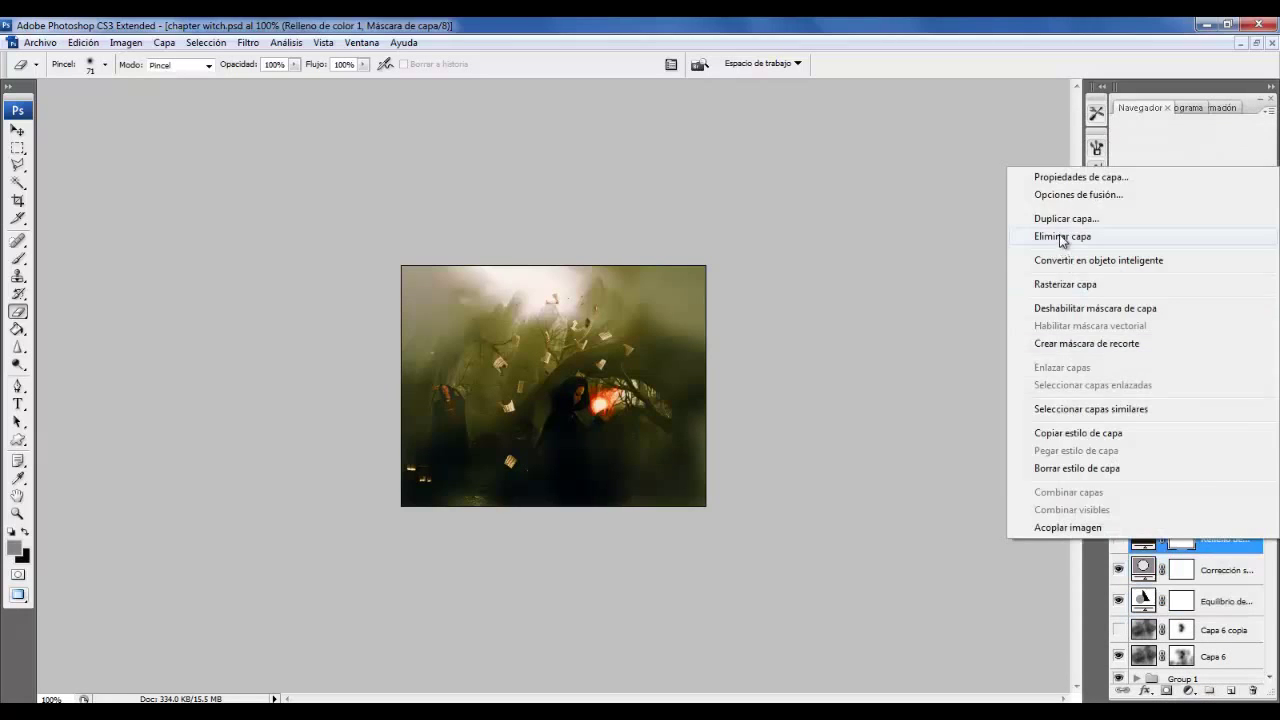
{"action": "key", "text": "Escape"}
{"action": "key", "text": "Delete"}
{"action": "left_click", "coordinate": [571, 286]}
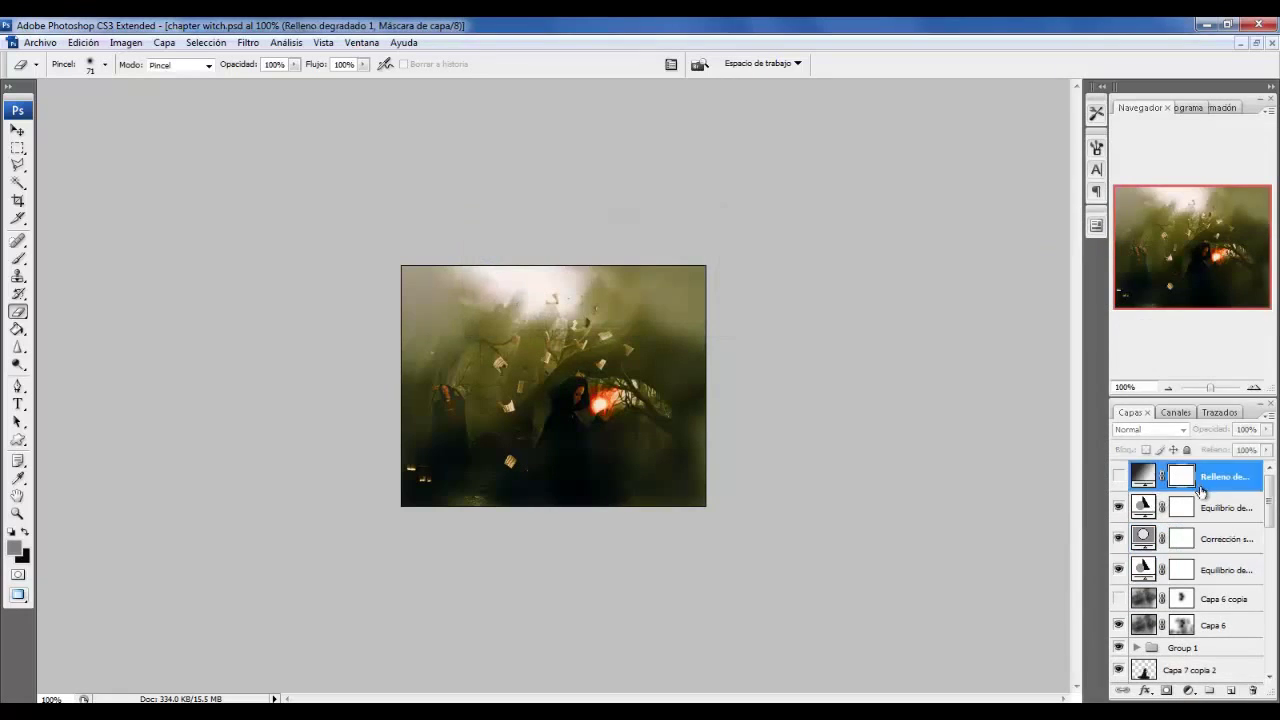
{"action": "key", "text": "Delete"}
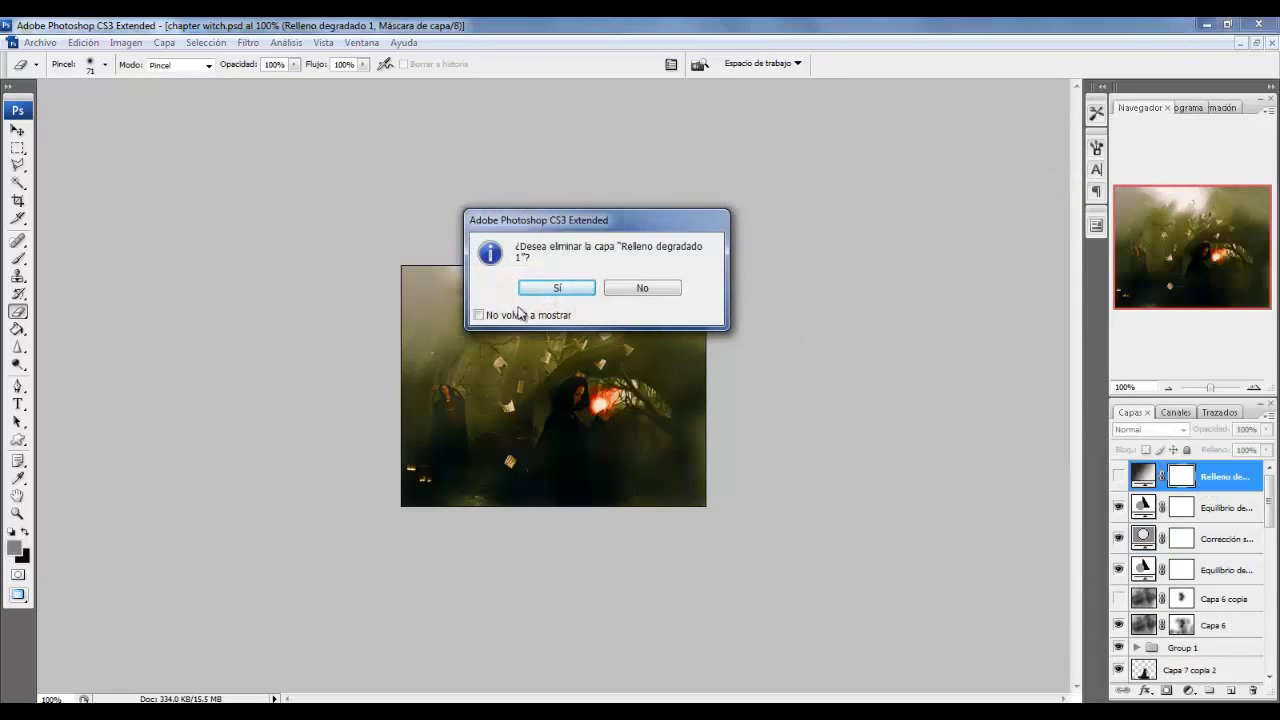
{"action": "key", "text": "Return"}
Group the three colour adjustment layers into Grupo 2 and check its effect.
{"action": "left_click", "coordinate": [1230, 540], "text": "shift"}
{"action": "right_click", "coordinate": [1231, 543]}
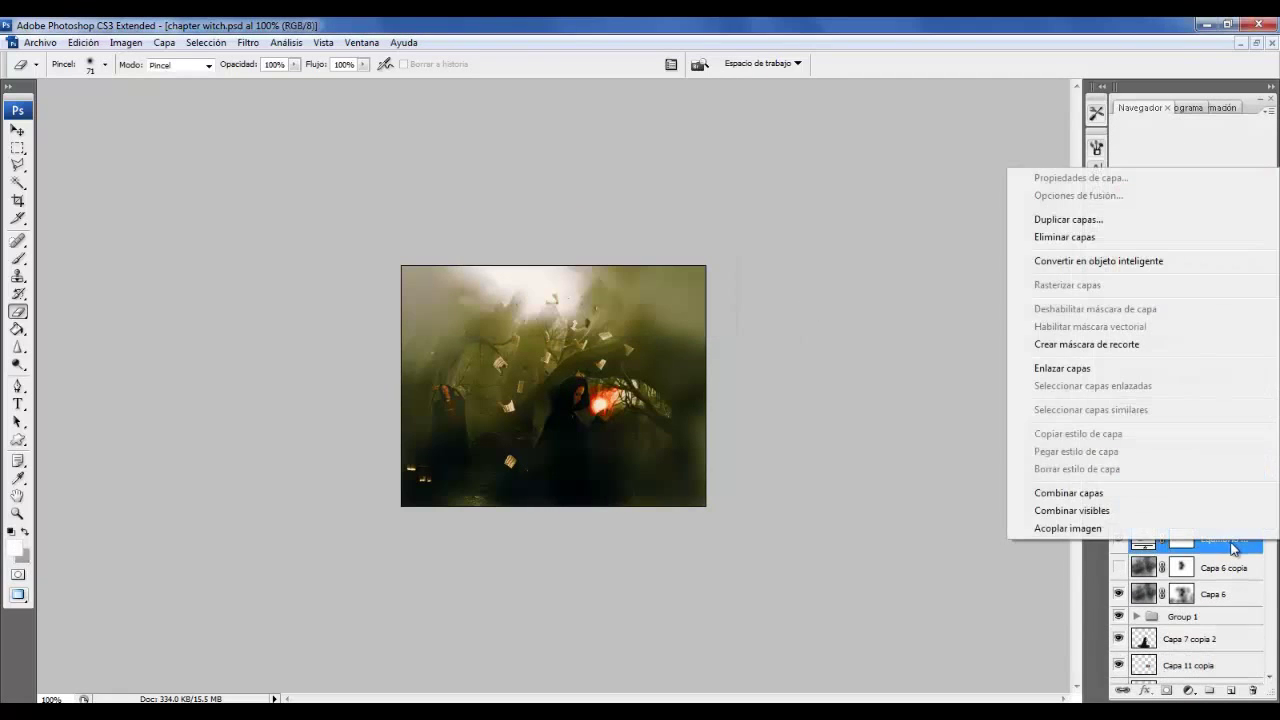
{"action": "left_click", "coordinate": [953, 385]}
{"action": "key", "text": "ctrl+g"}
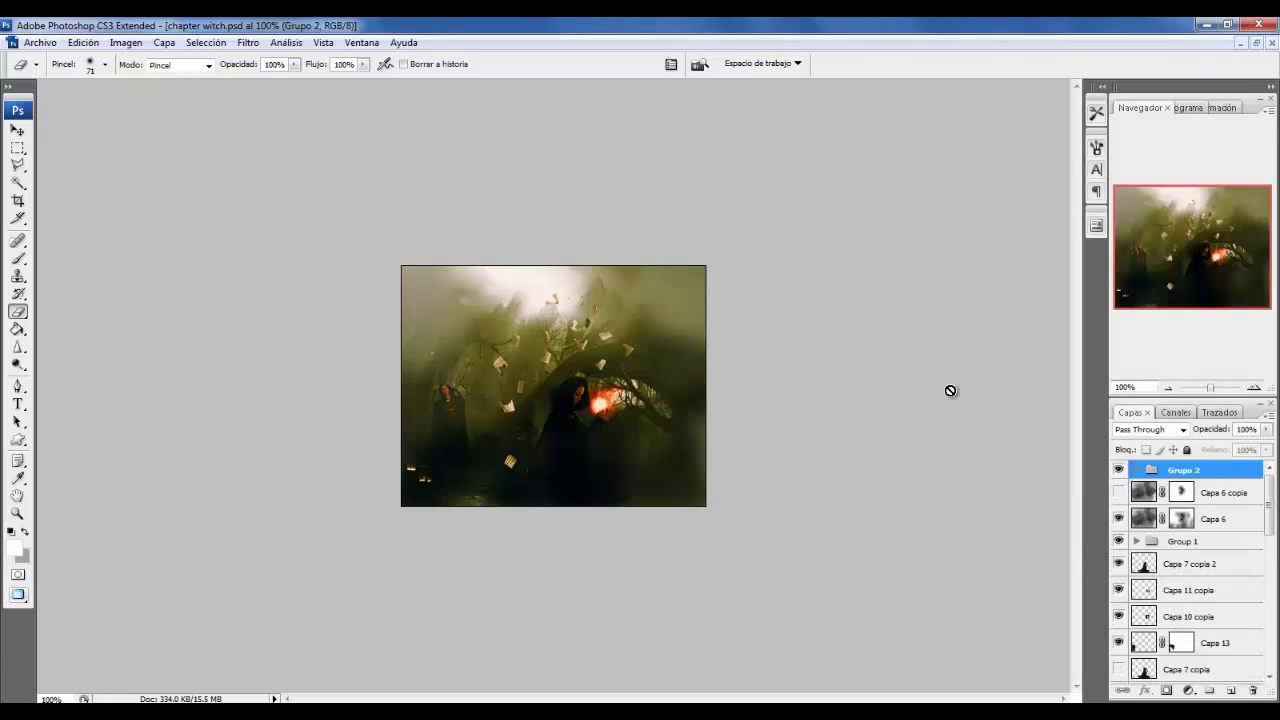
{"action": "left_click", "coordinate": [1119, 470]}
{"action": "left_click", "coordinate": [1119, 470]}
{"action": "left_click", "coordinate": [1221, 497]}
{"action": "key", "text": "t"}
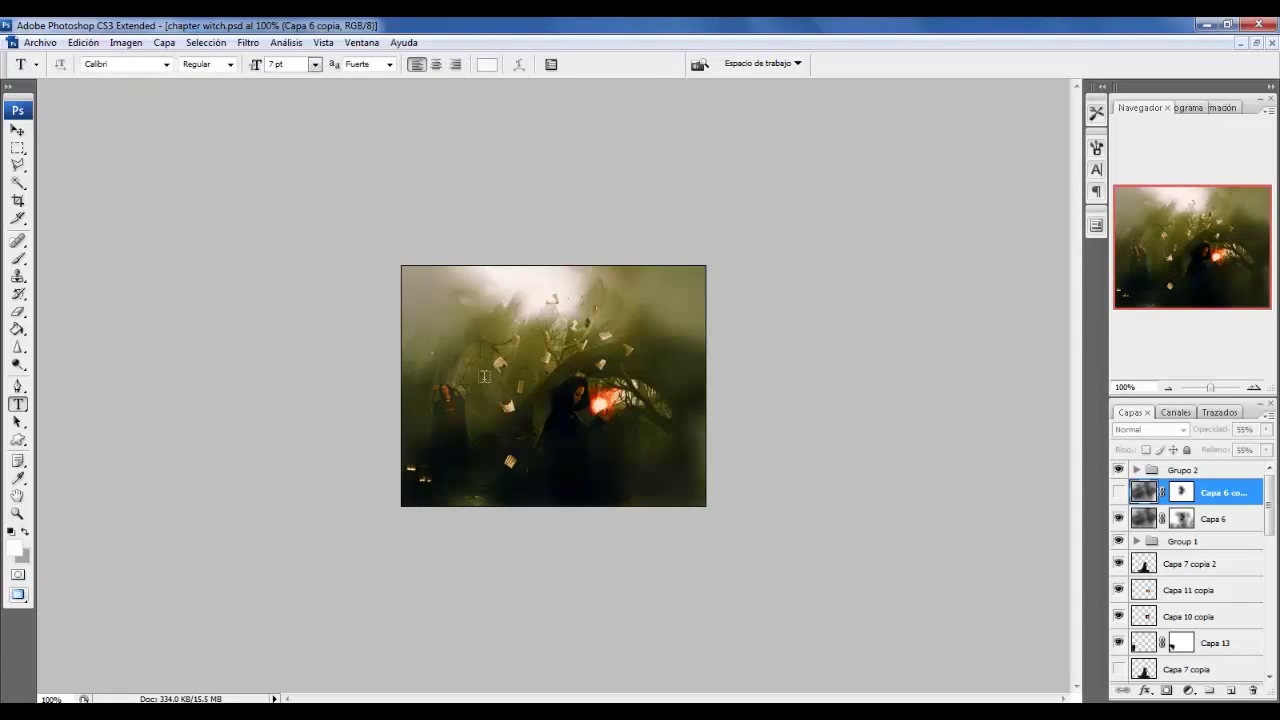
Type 'DON'T FEAR' below-right of the fireball and colour it dark grey.
{"action": "scroll", "coordinate": [1208, 630], "scroll_direction": "down", "scroll_amount": 3}
{"action": "scroll", "coordinate": [1210, 620], "scroll_direction": "down", "scroll_amount": 3}
{"action": "scroll", "coordinate": [1210, 620], "scroll_direction": "down", "scroll_amount": 3}
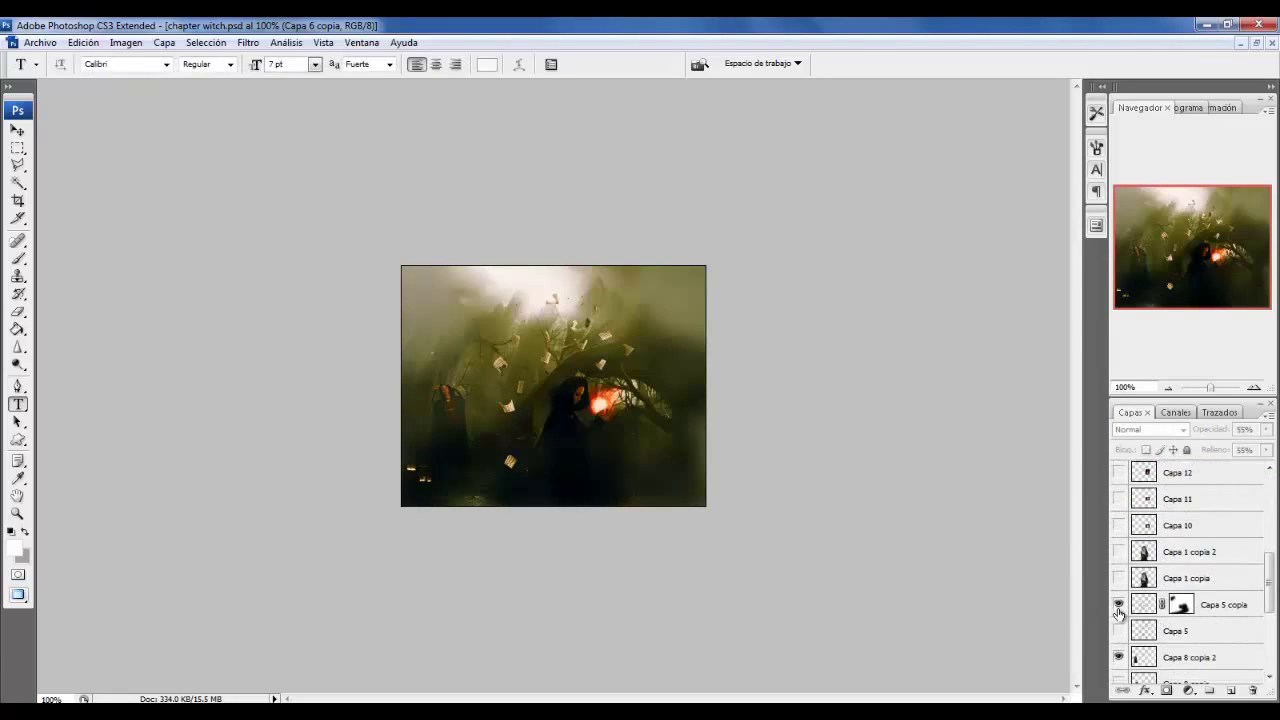
{"action": "left_click", "coordinate": [1119, 605]}
{"action": "left_click", "coordinate": [1119, 605]}
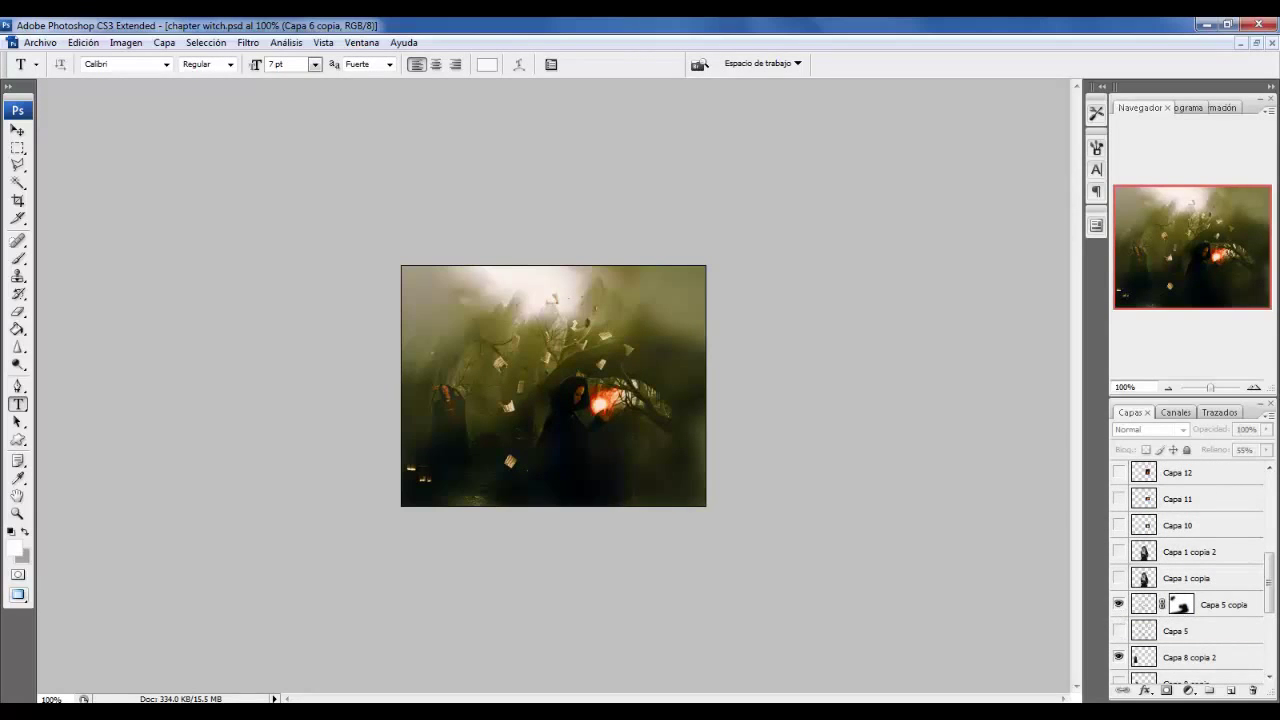
{"action": "left_click", "coordinate": [618, 440]}
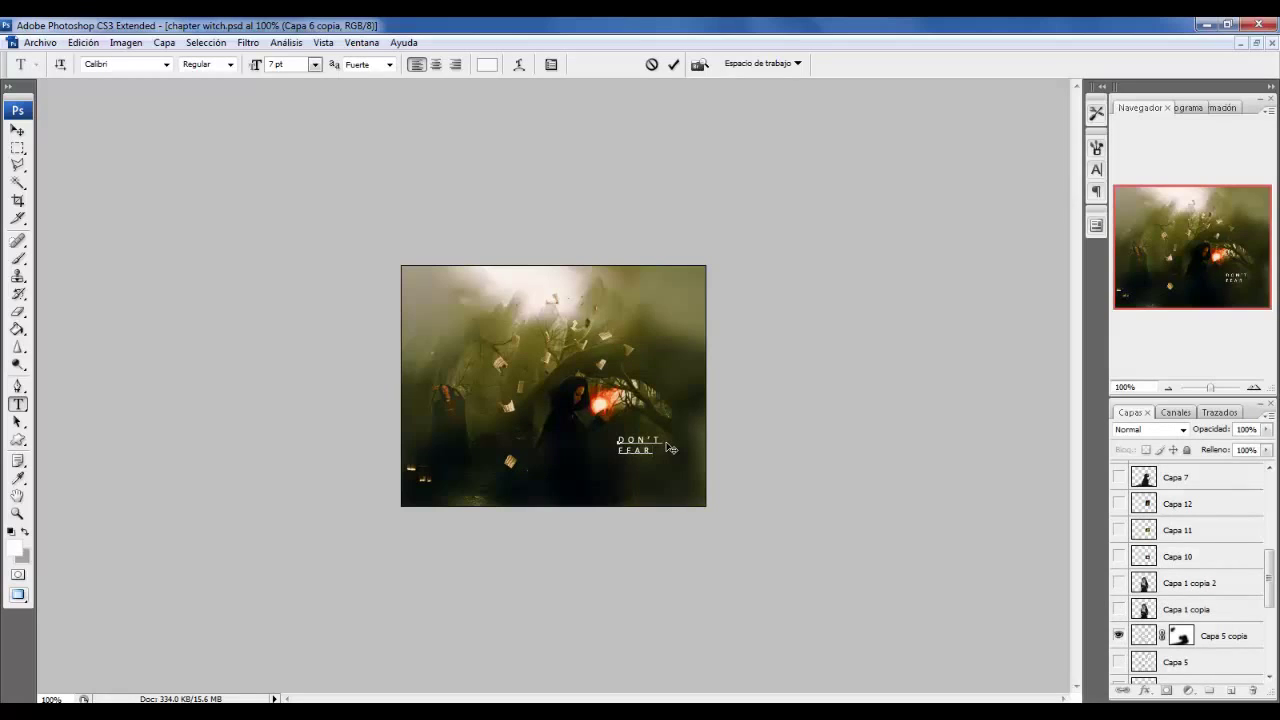
{"action": "key", "text": "ctrl+a"}
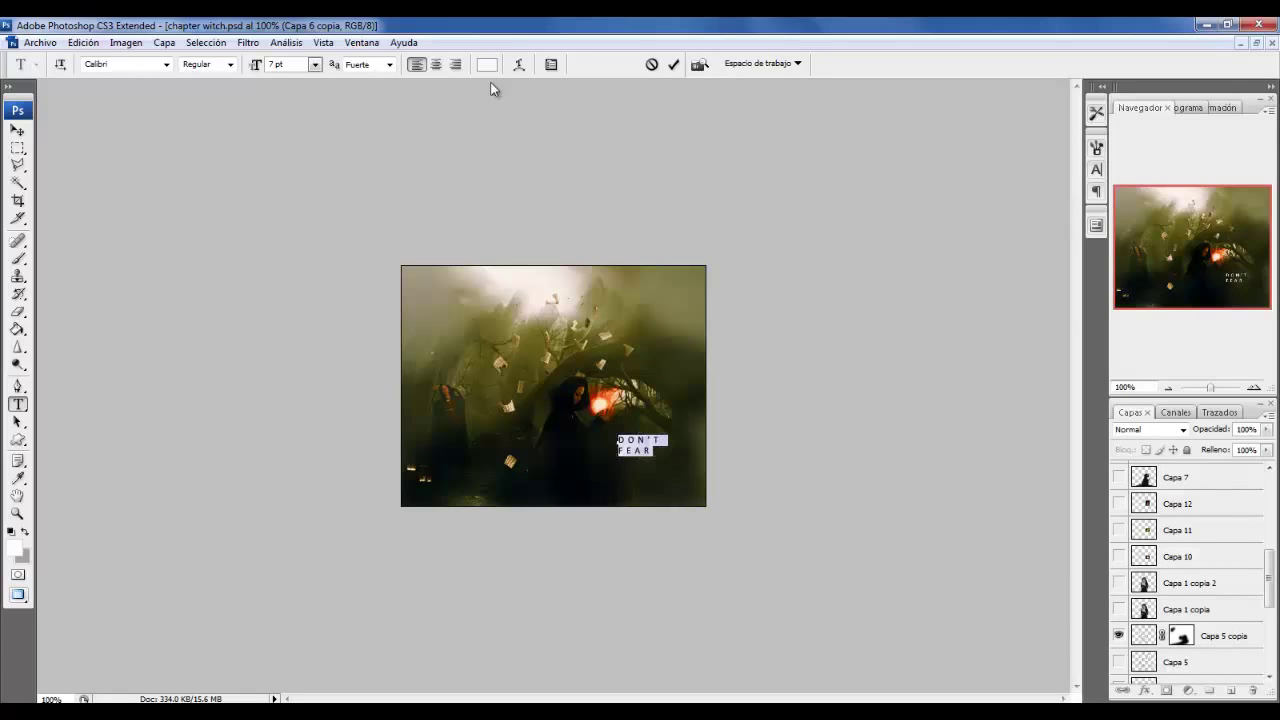
{"action": "left_click", "coordinate": [1104, 177]}
{"action": "left_click", "coordinate": [1015, 252]}
{"action": "mouse_move", "coordinate": [946, 537]}
{"action": "left_mouse_down"}
{"action": "mouse_move", "coordinate": [946, 558]}
{"action": "mouse_move", "coordinate": [956, 527]}
{"action": "left_mouse_up"}
{"action": "left_click", "coordinate": [1266, 405]}
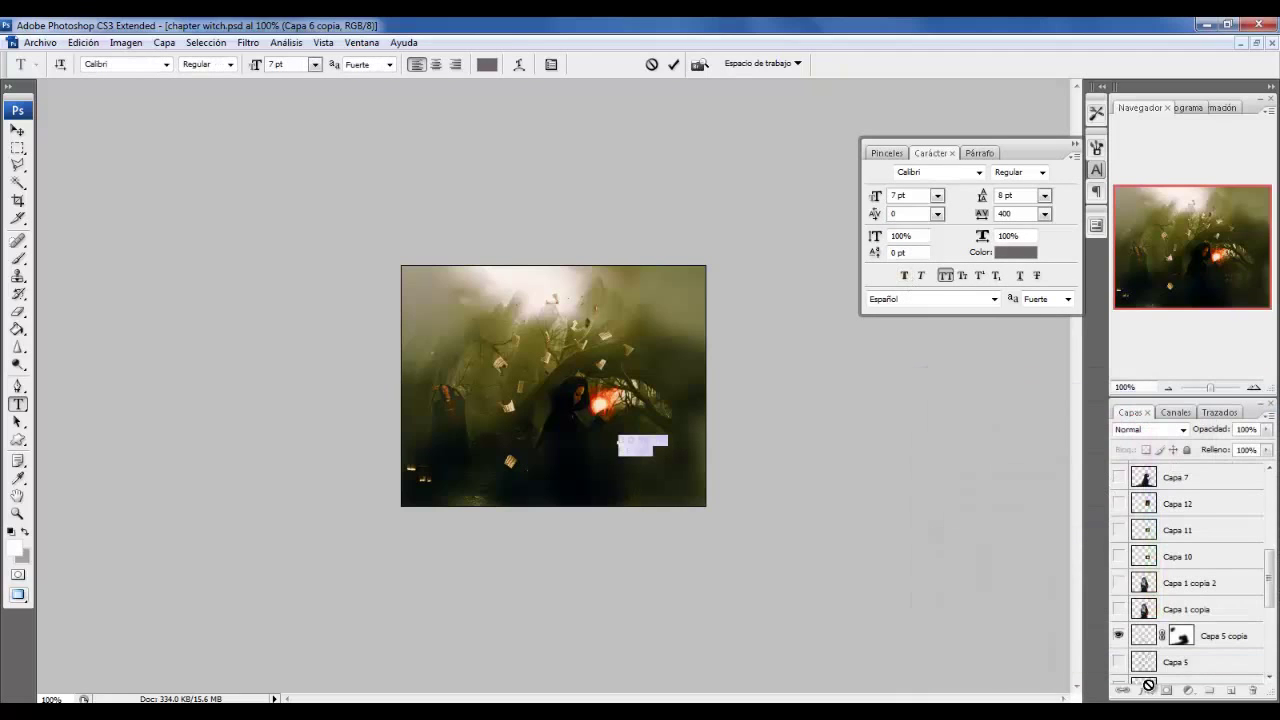
{"action": "left_click", "coordinate": [1145, 690]}
Apply a dark grey stroke effect to the DON'T FEAR text.
{"action": "left_click", "coordinate": [1120, 680]}
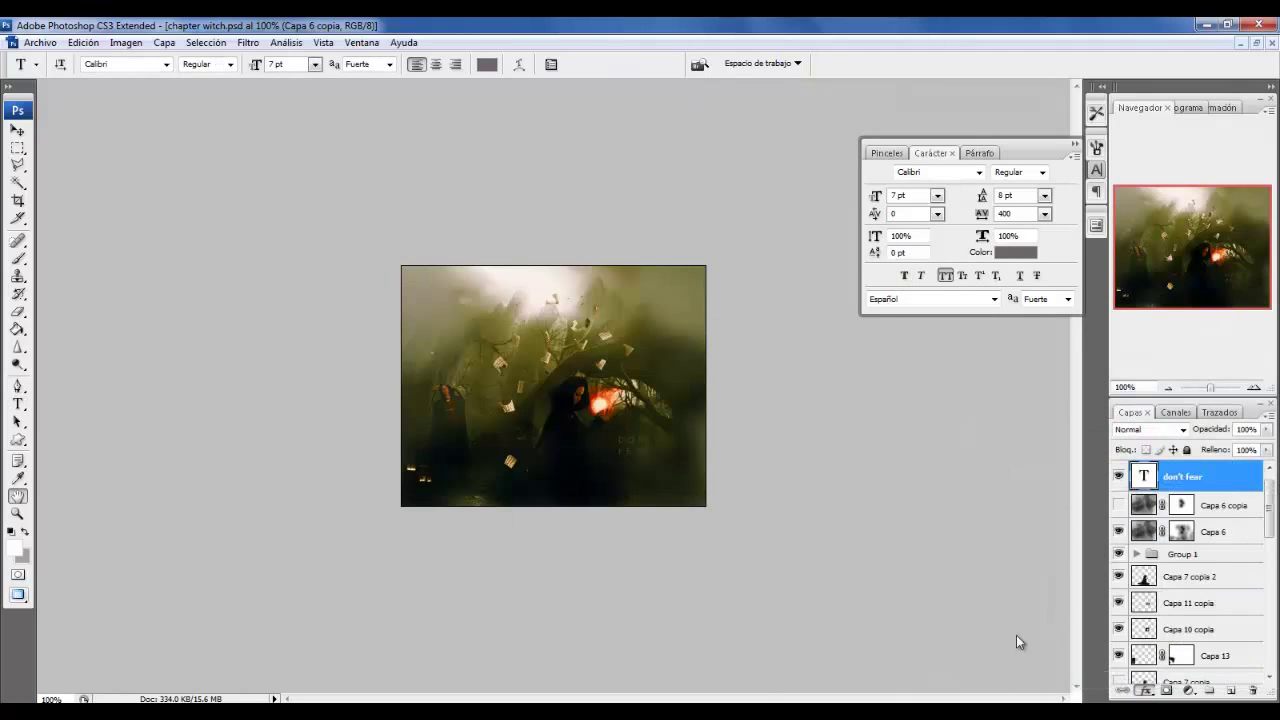
{"action": "left_click", "coordinate": [996, 560]}
{"action": "left_click", "coordinate": [942, 570]}
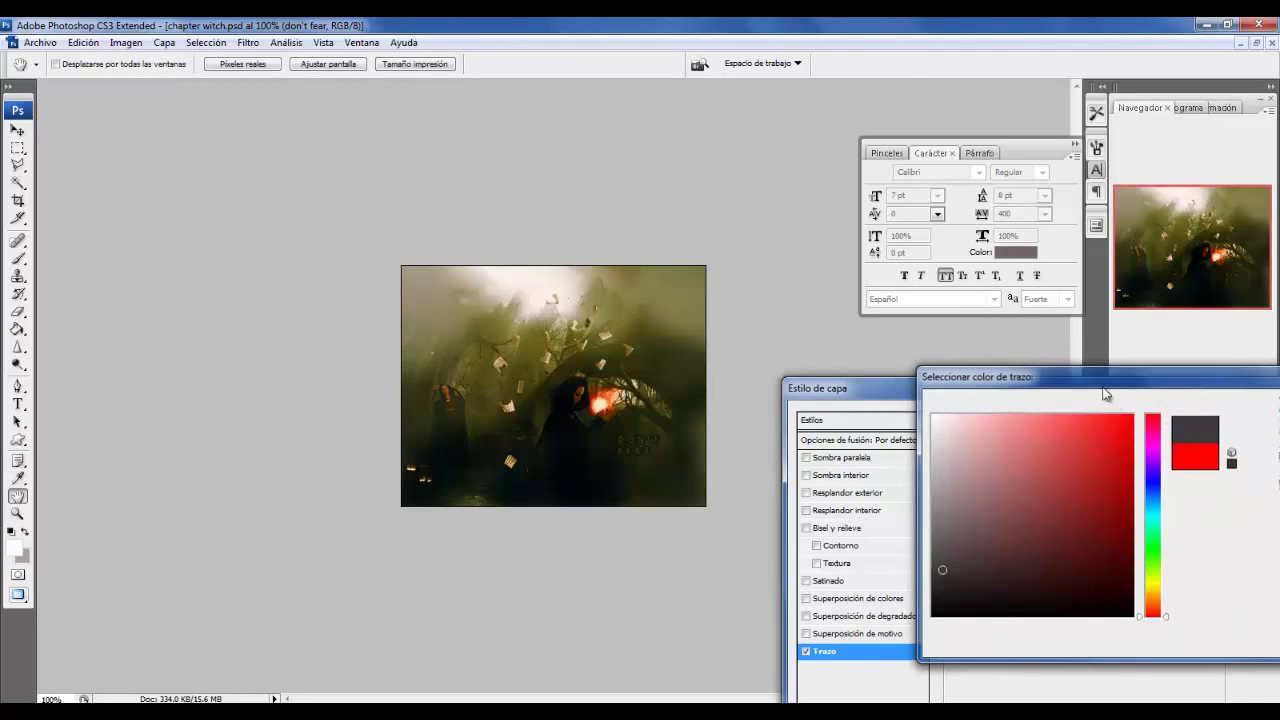
{"action": "key", "text": "Return"}
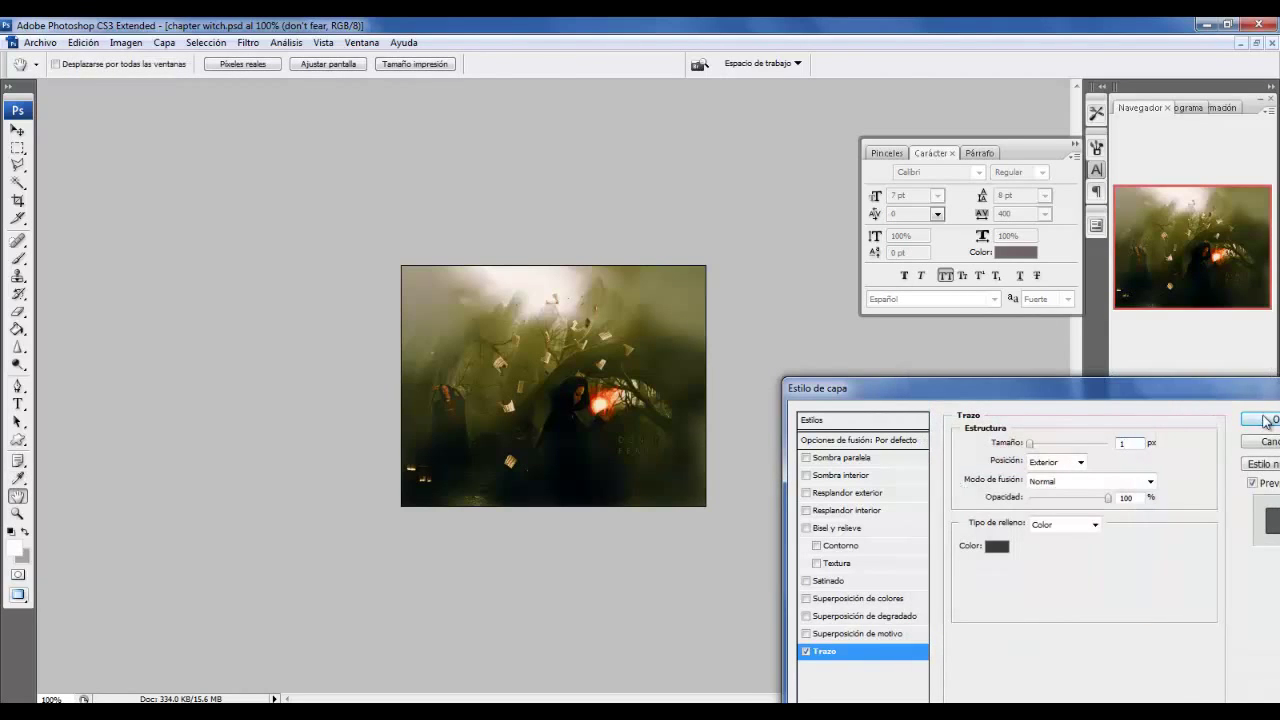
{"action": "left_click", "coordinate": [1266, 421]}
Shrink the DON'T FEAR text from 7 pt to 5 pt.
{"action": "key", "text": "t"}
{"action": "left_click", "coordinate": [650, 445]}
{"action": "key", "text": "ctrl+a"}
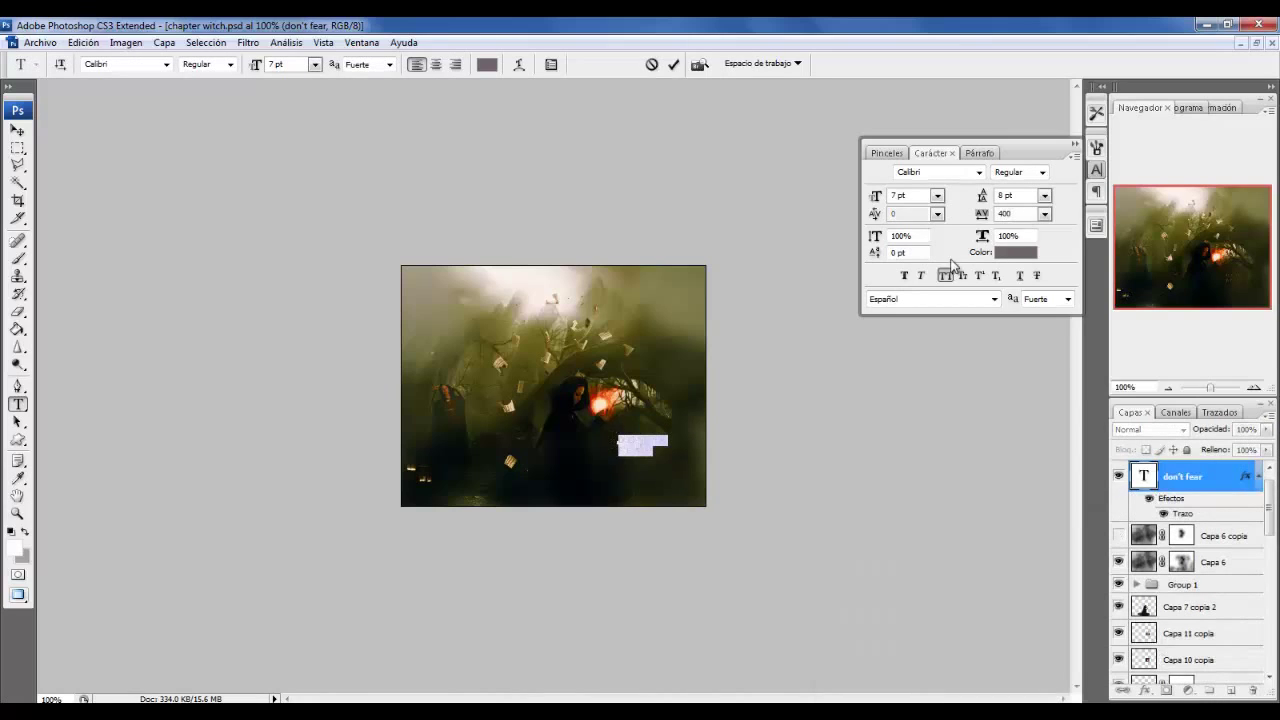
{"action": "left_click_drag", "start_coordinate": [876, 199], "coordinate": [846, 206]}
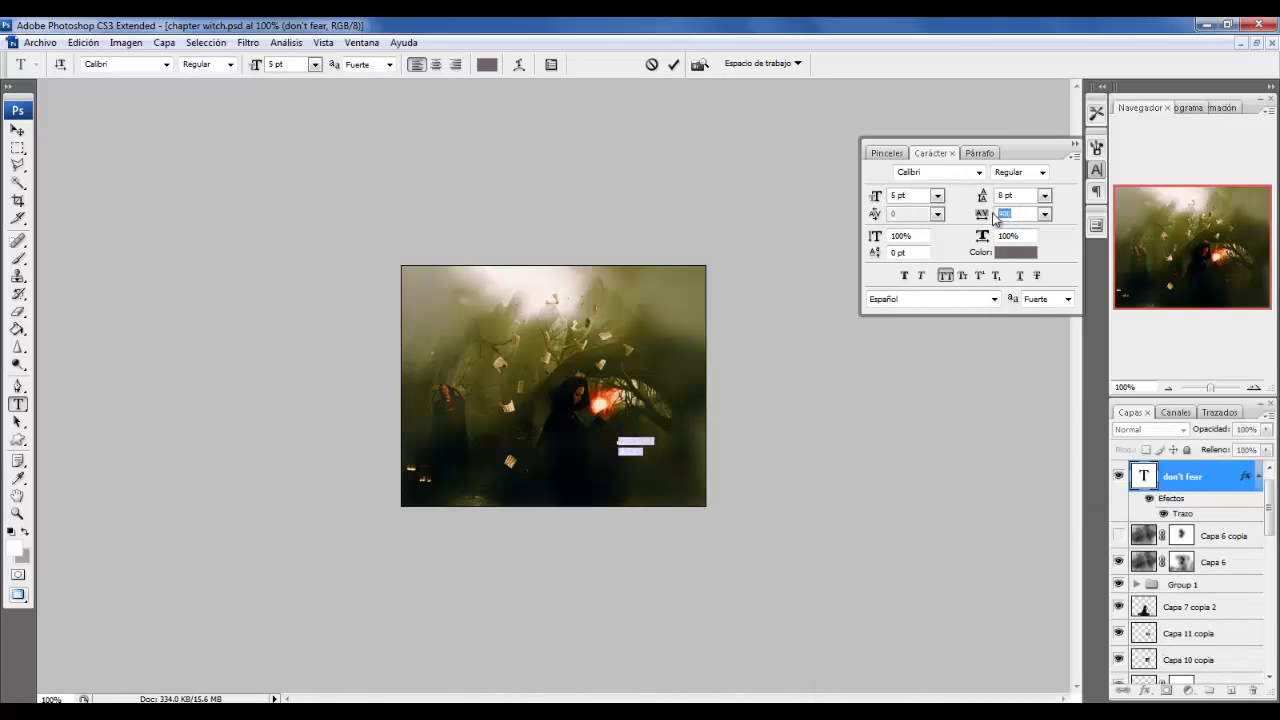
{"action": "left_click", "coordinate": [18, 131]}
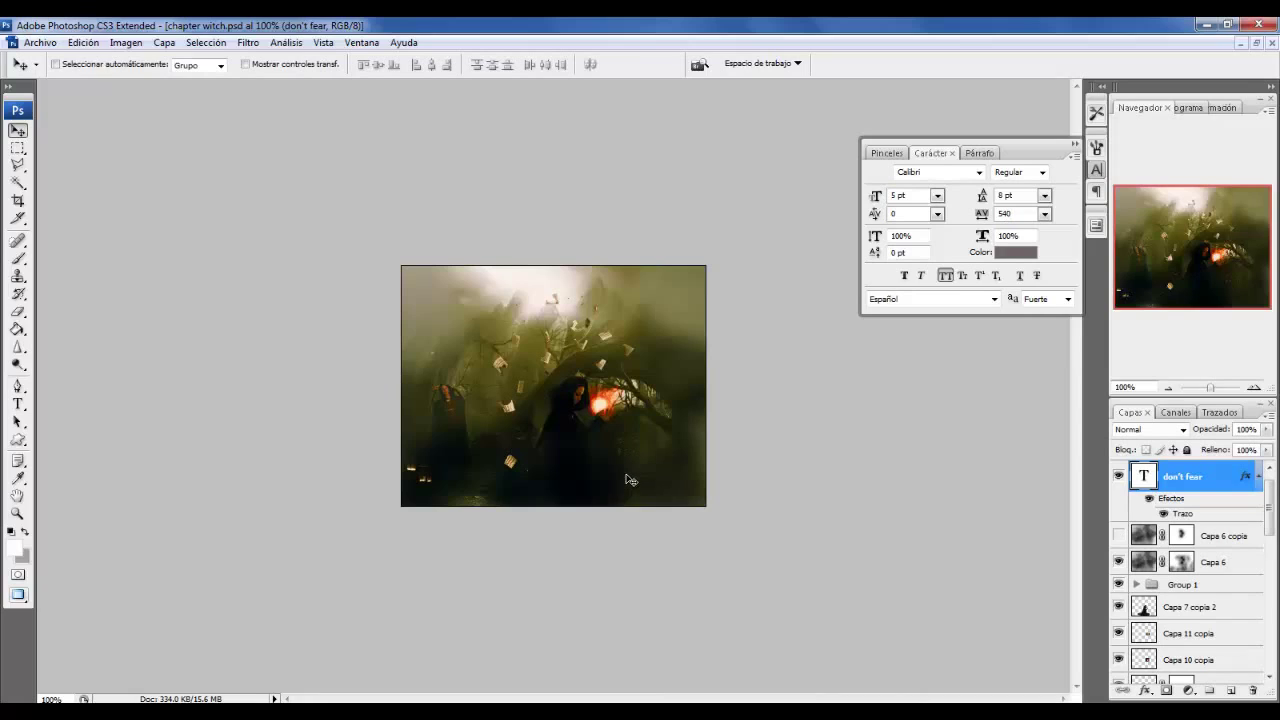
{"action": "key", "text": "t"}
{"action": "key", "text": "BackSpace"}
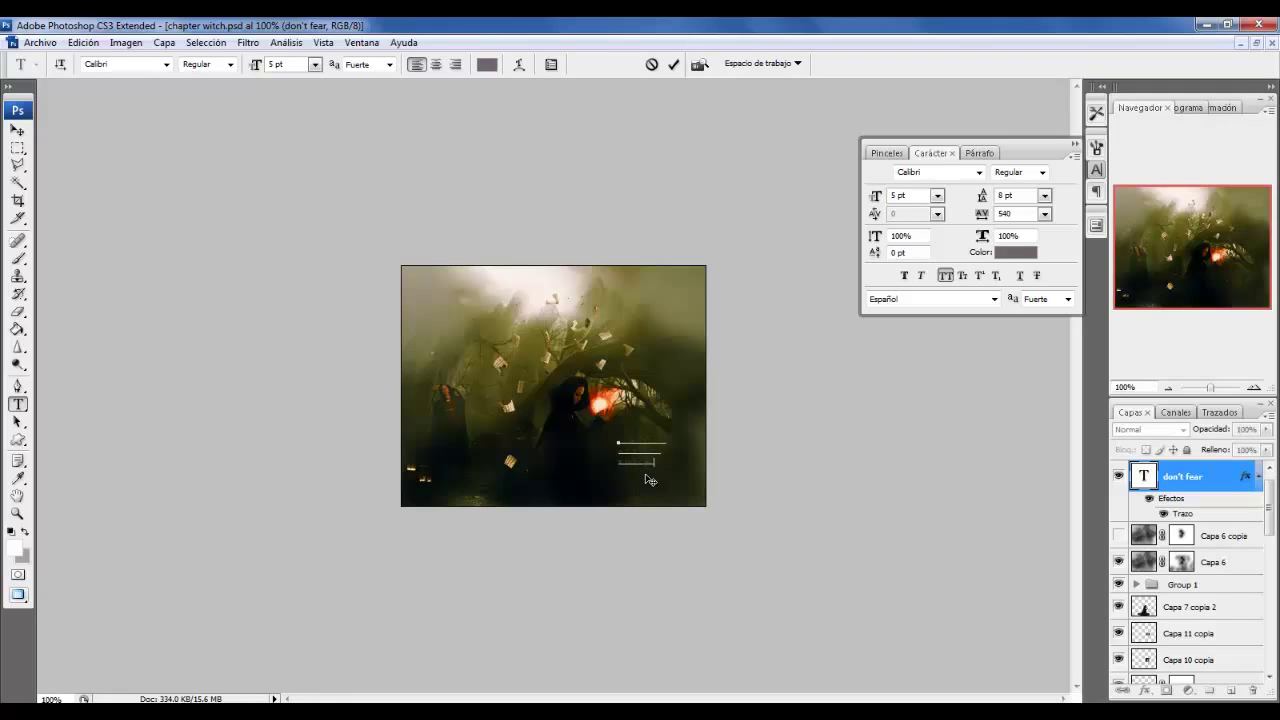
Commit the caption text and duplicate the 'i'm not afraid you are ?' layer.
{"action": "left_click", "coordinate": [18, 131]}
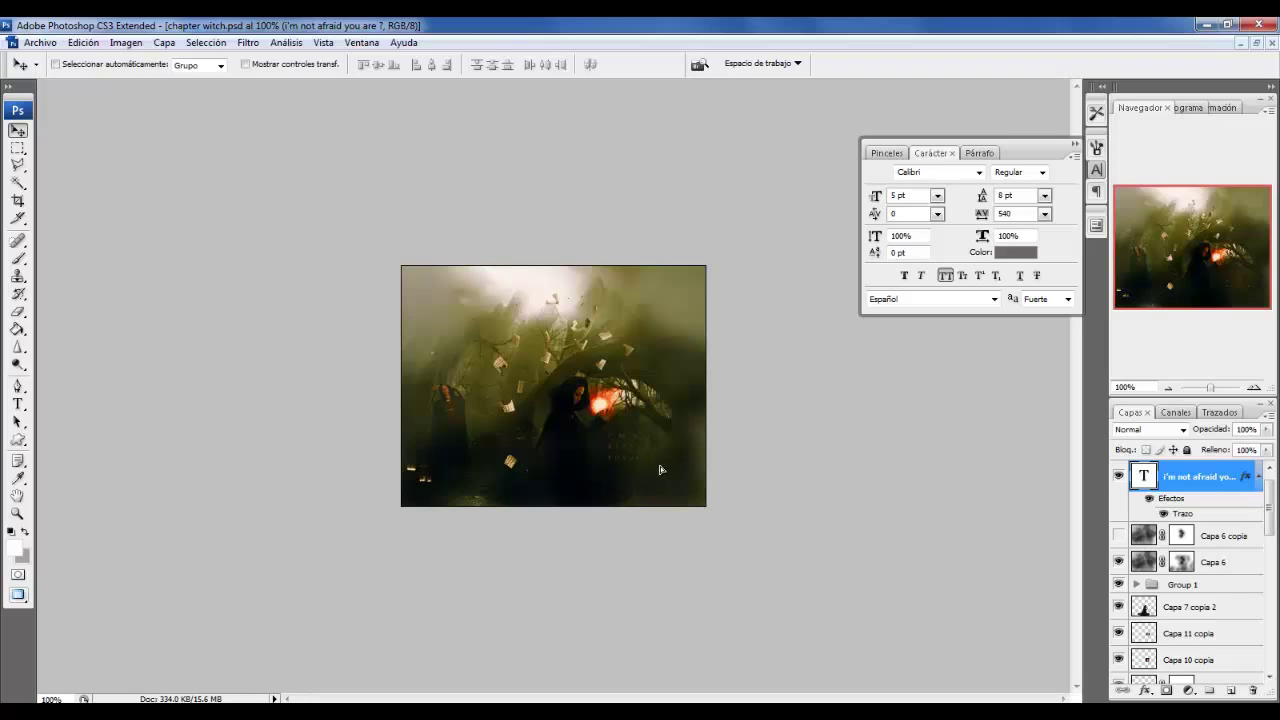
{"action": "key", "text": "t"}
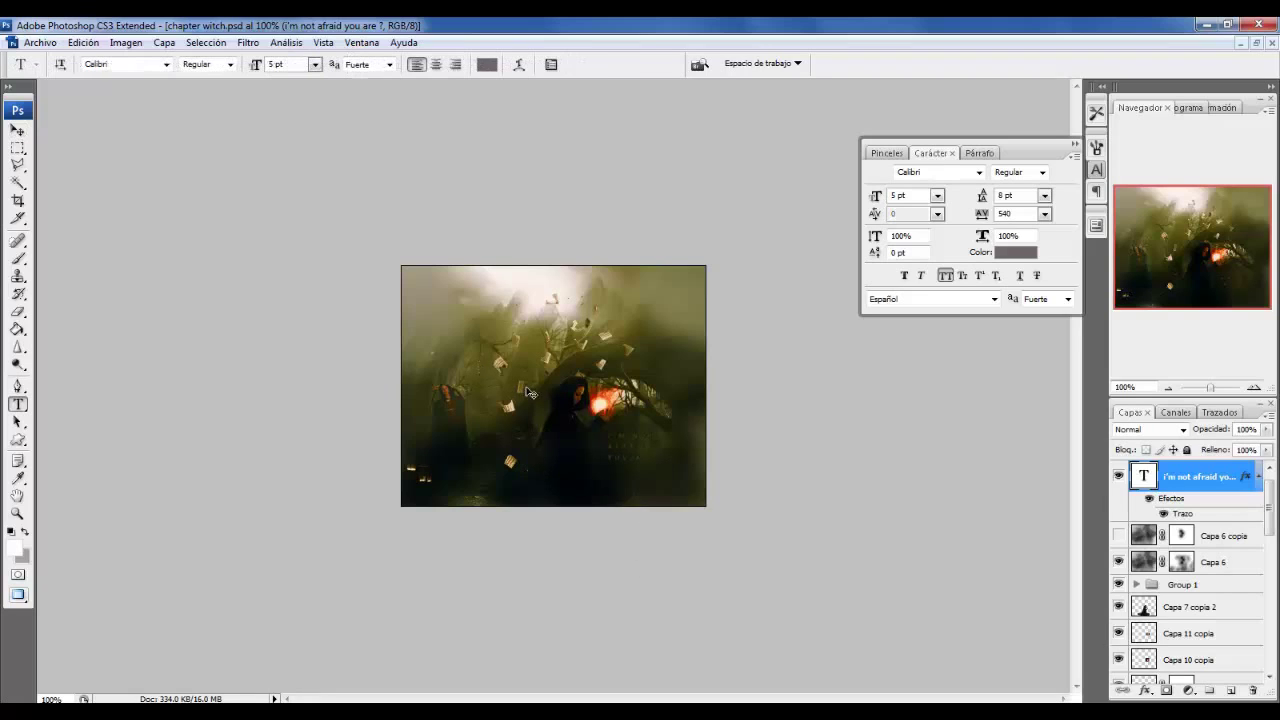
{"action": "left_click", "coordinate": [483, 368]}
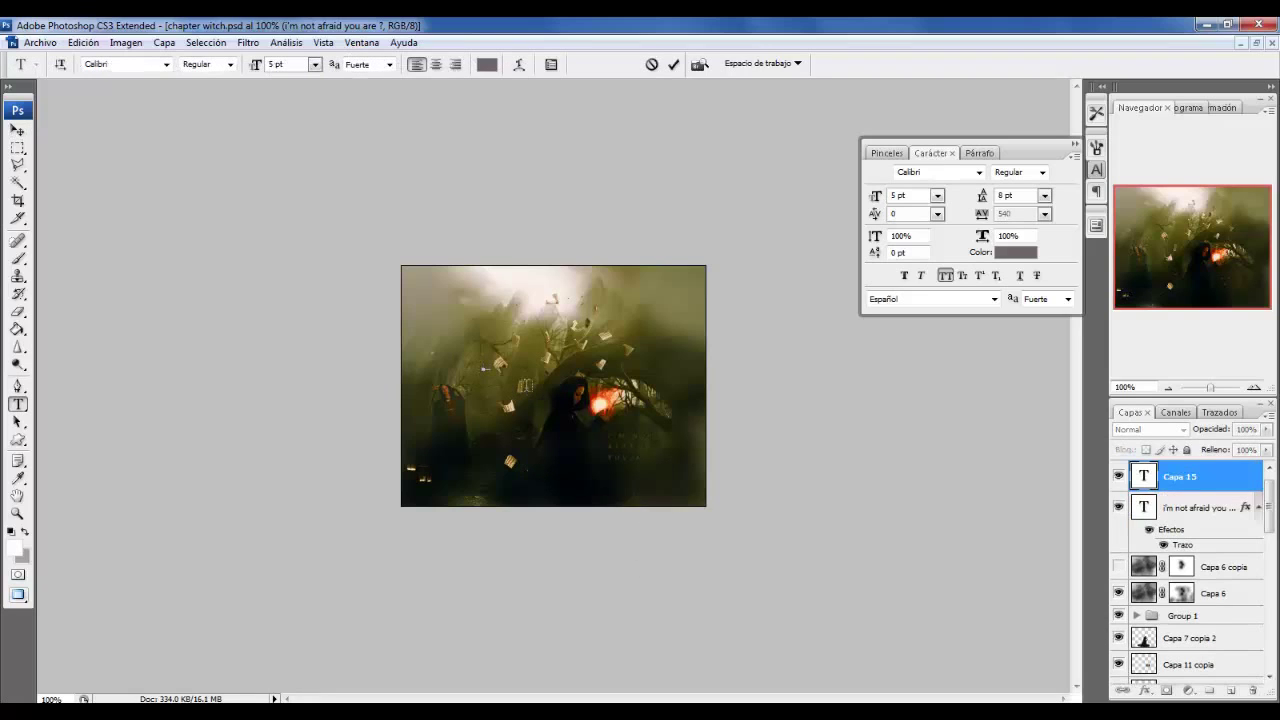
{"action": "left_click", "coordinate": [1195, 507]}
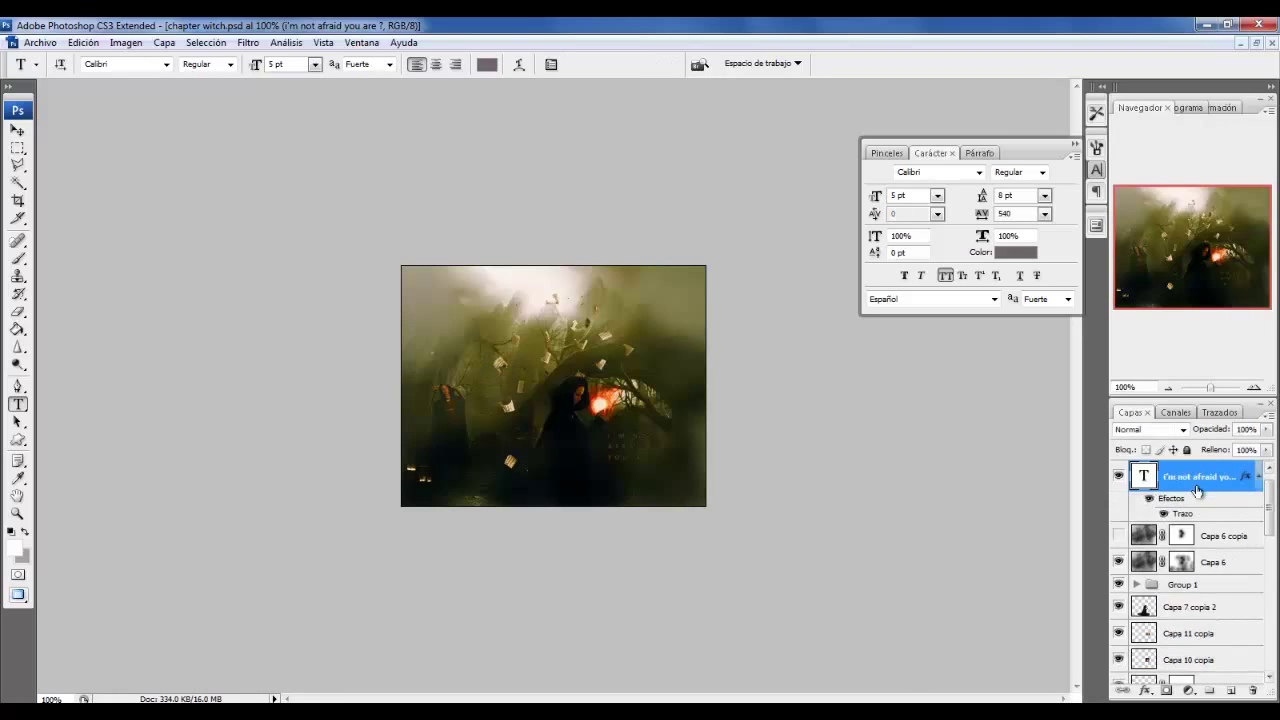
{"action": "right_click", "coordinate": [1195, 486]}
{"action": "left_click", "coordinate": [977, 283]}
{"action": "key", "text": "Return"}
Replace the copied caption's text with 'Fear', with 19 pt size and 100 tracking.
{"action": "left_click", "coordinate": [18, 130]}
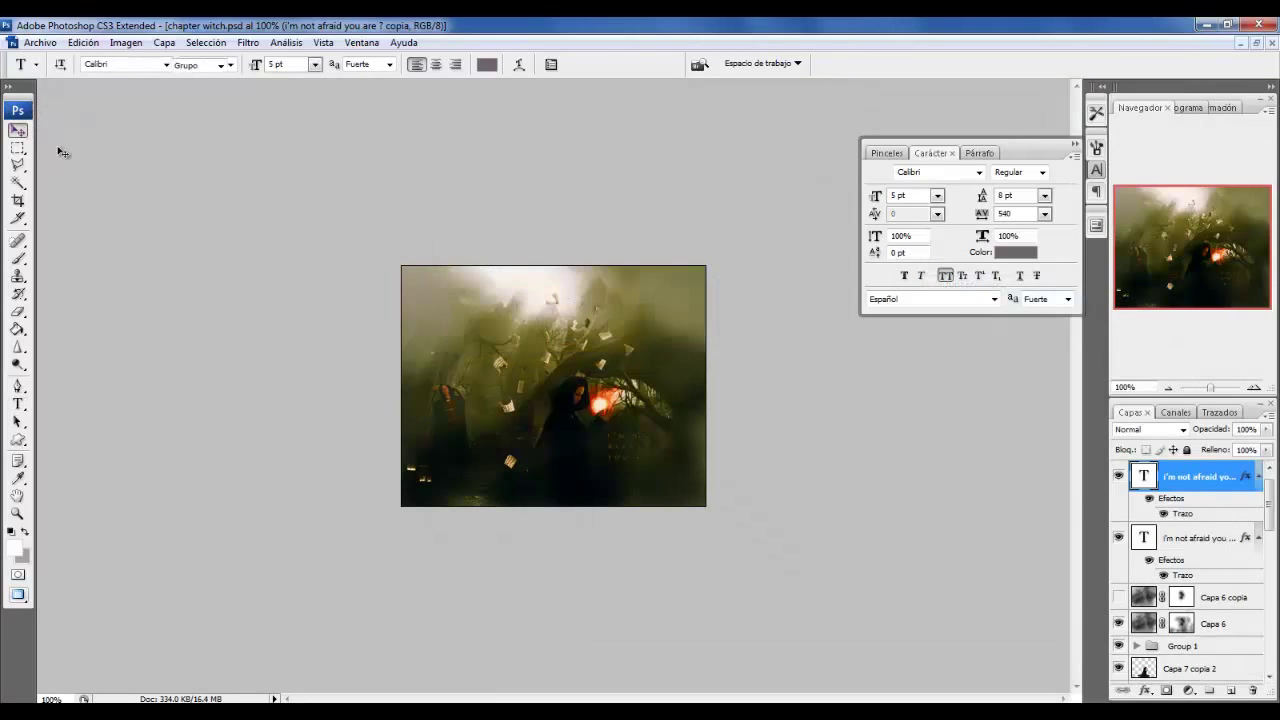
{"action": "key", "text": "t"}
{"action": "left_click", "coordinate": [512, 388]}
{"action": "key", "text": "ctrl+a"}
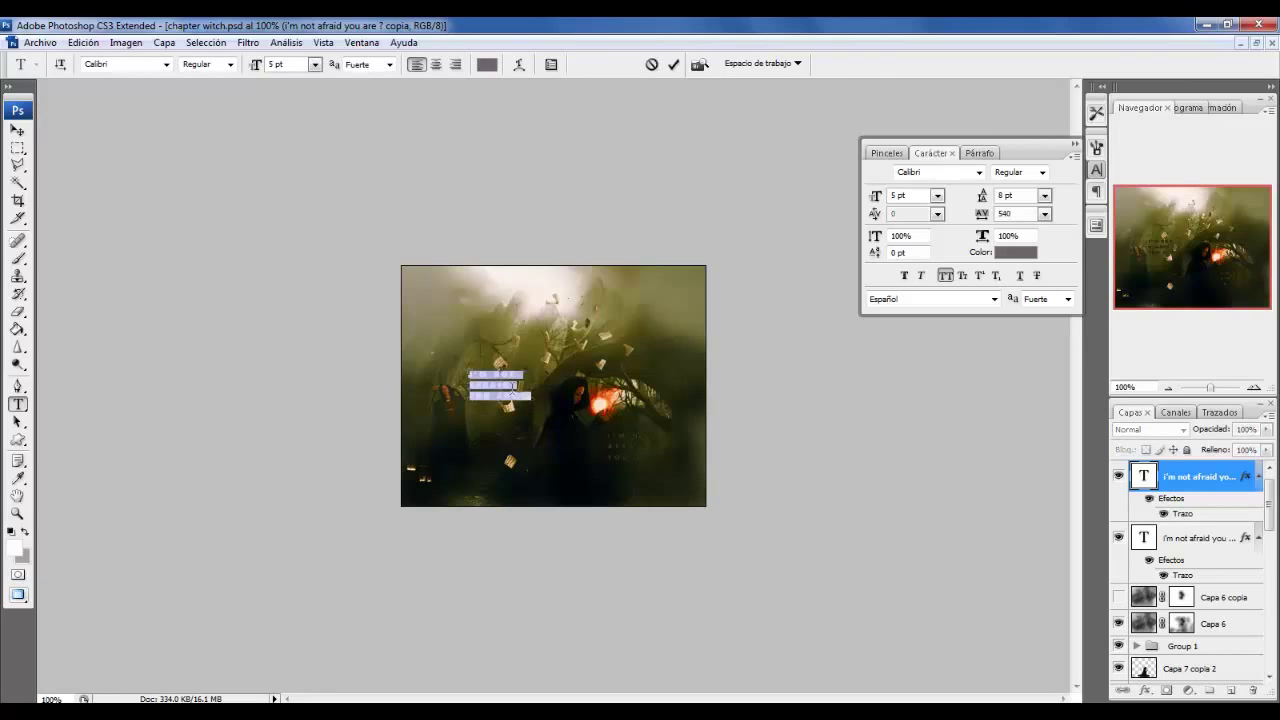
{"action": "key", "text": "BackSpace"}
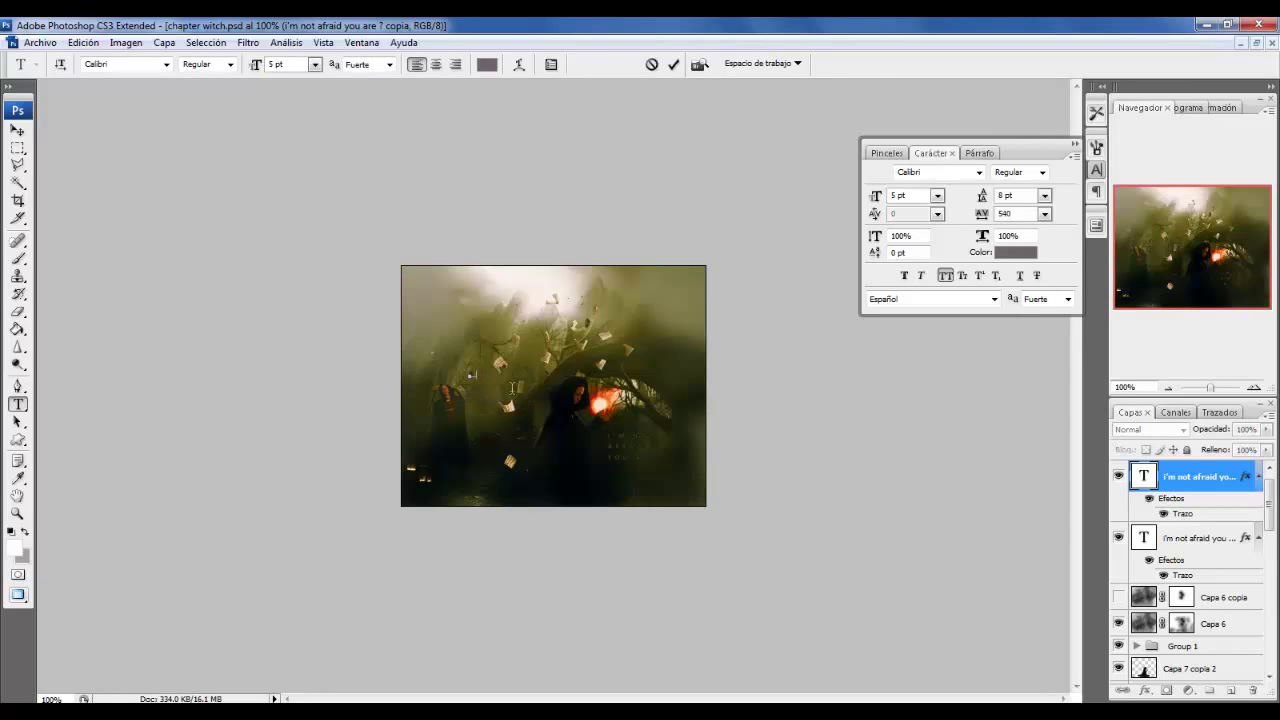
{"action": "key", "text": "ctrl+a"}
{"action": "type", "text": "19"}
{"action": "key", "text": "Tab"}
{"action": "key", "text": "Tab"}
{"action": "key", "text": "Tab"}
{"action": "type", "text": "100"}
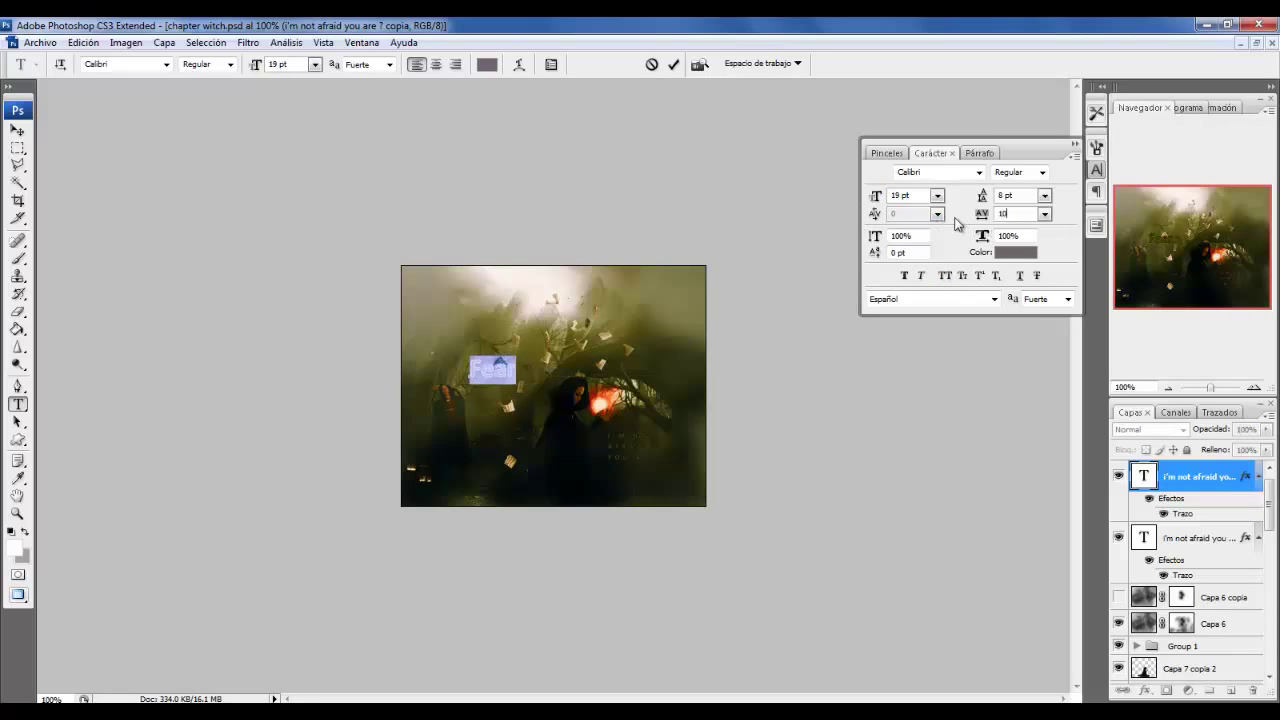
Set 'Fear' in the Bowling Shoes font at 60 pt and commit it.
{"action": "left_click", "coordinate": [979, 173]}
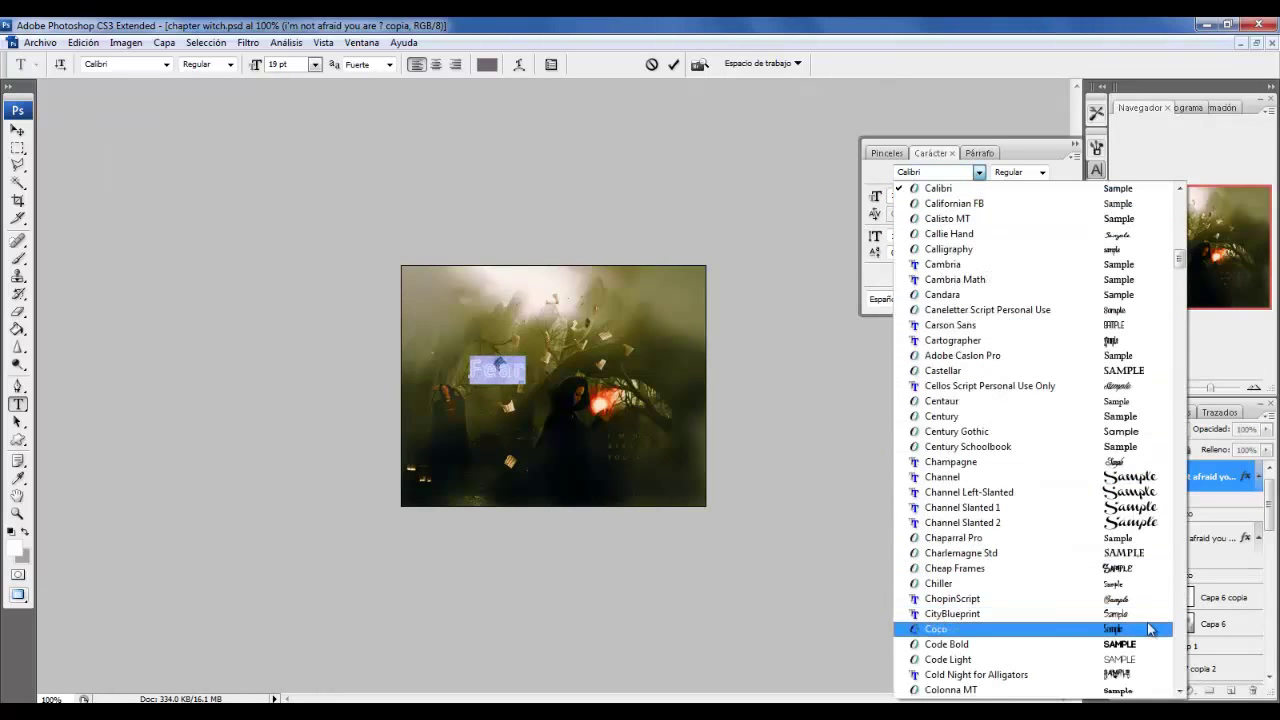
{"action": "left_click", "coordinate": [1142, 249]}
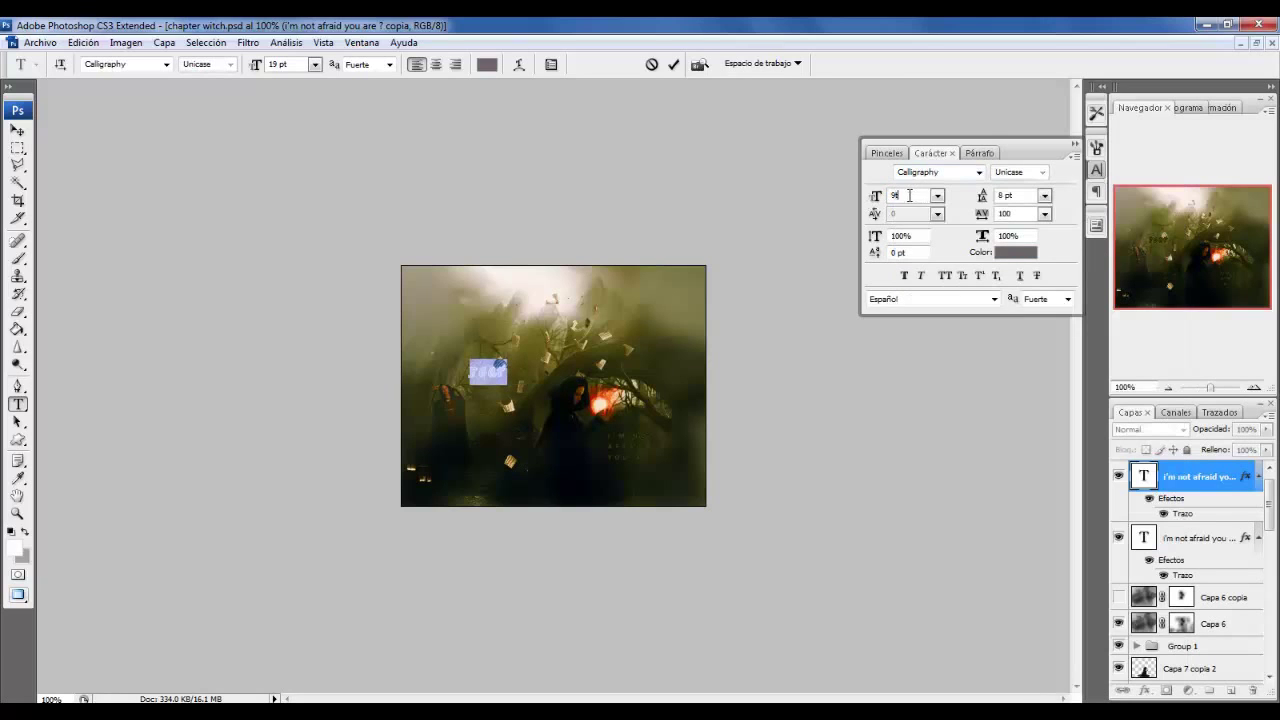
{"action": "type", "text": "60"}
{"action": "key", "text": "Return"}
{"action": "left_click", "coordinate": [979, 172]}
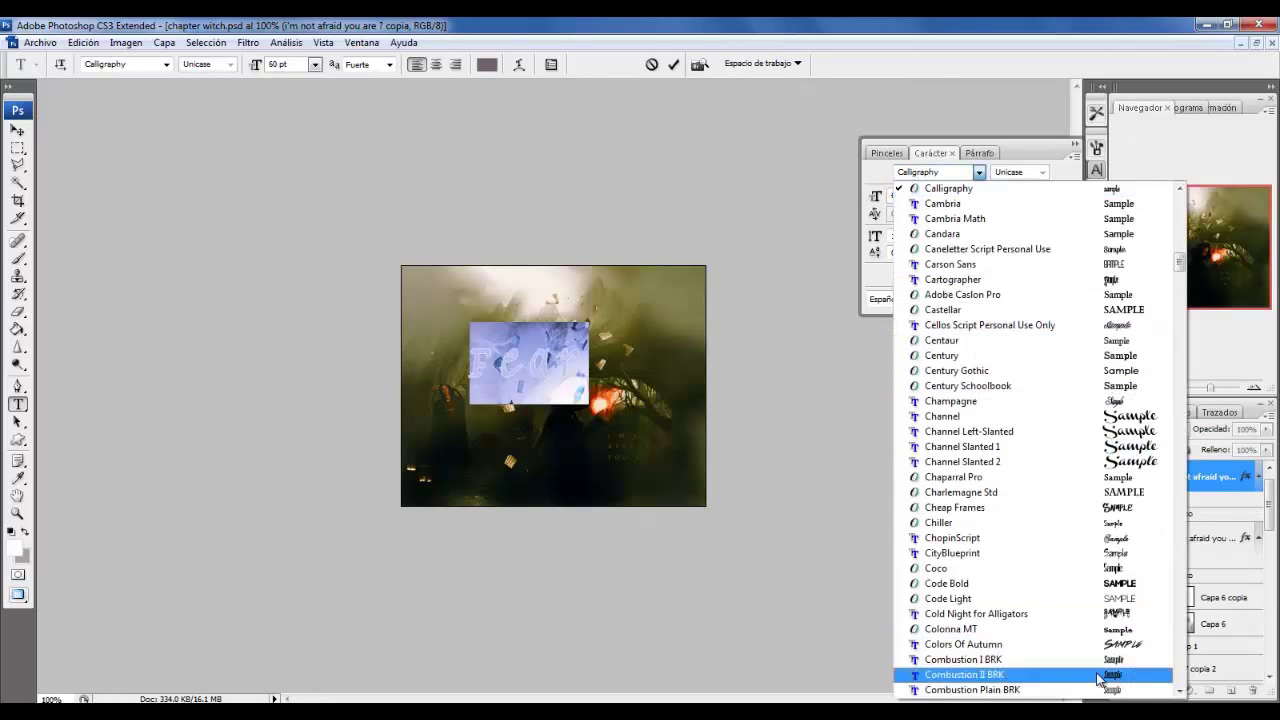
{"action": "left_click_drag", "start_coordinate": [1181, 263], "coordinate": [1179, 242]}
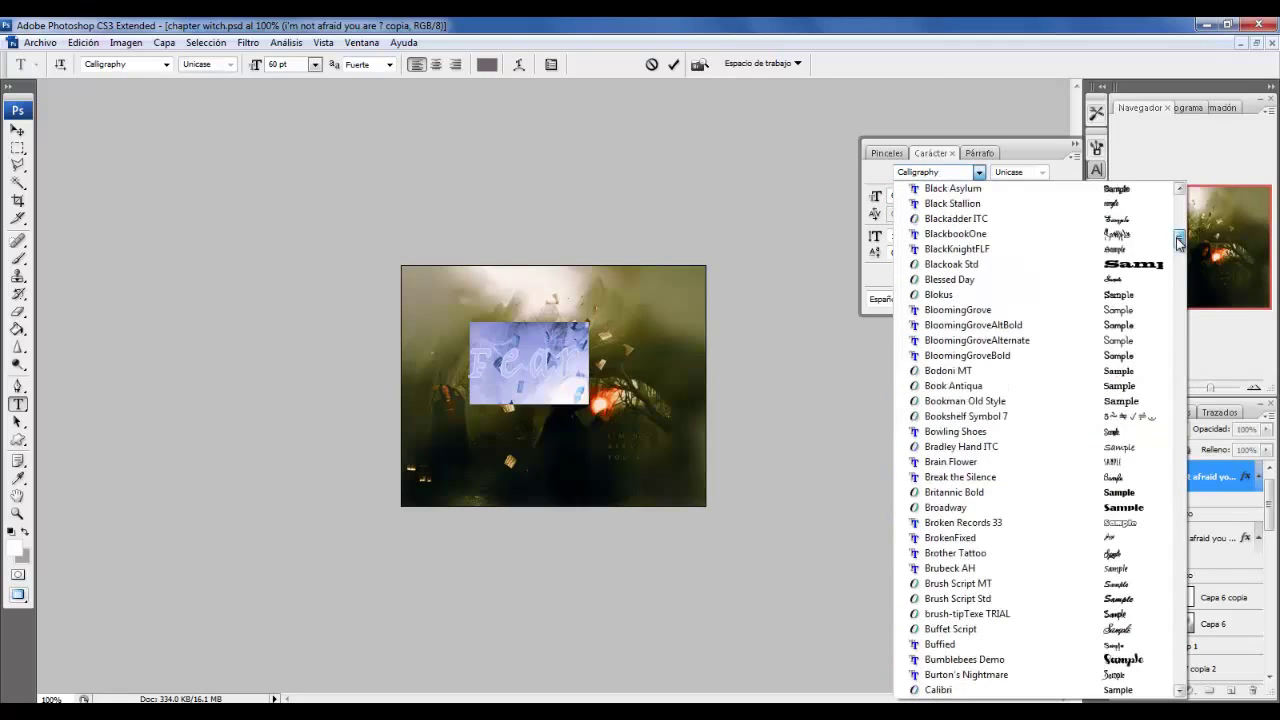
{"action": "left_click", "coordinate": [1116, 431]}
{"action": "left_click", "coordinate": [17, 131]}
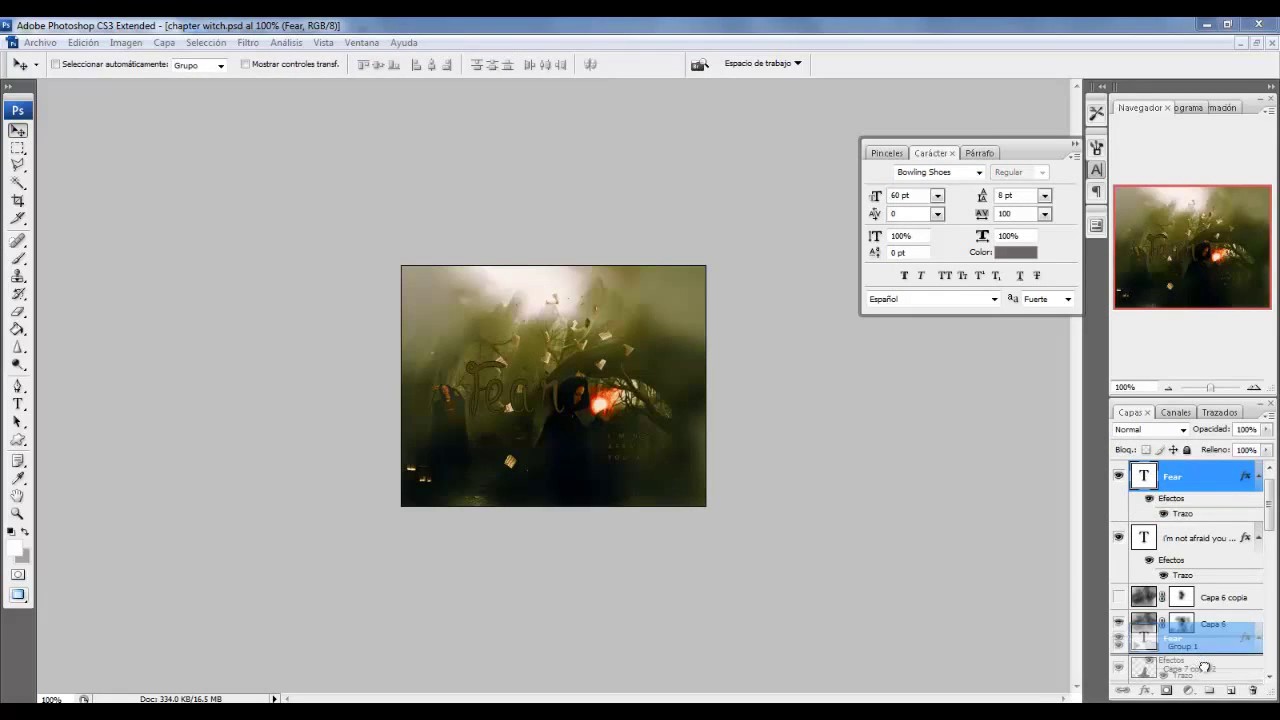
Move the Fear layer below Capa 11 copia and try the Indenture English Penman Demo font.
{"action": "left_click_drag", "start_coordinate": [1207, 484], "coordinate": [1200, 658]}
{"action": "left_click_drag", "start_coordinate": [1200, 608], "coordinate": [1190, 660]}
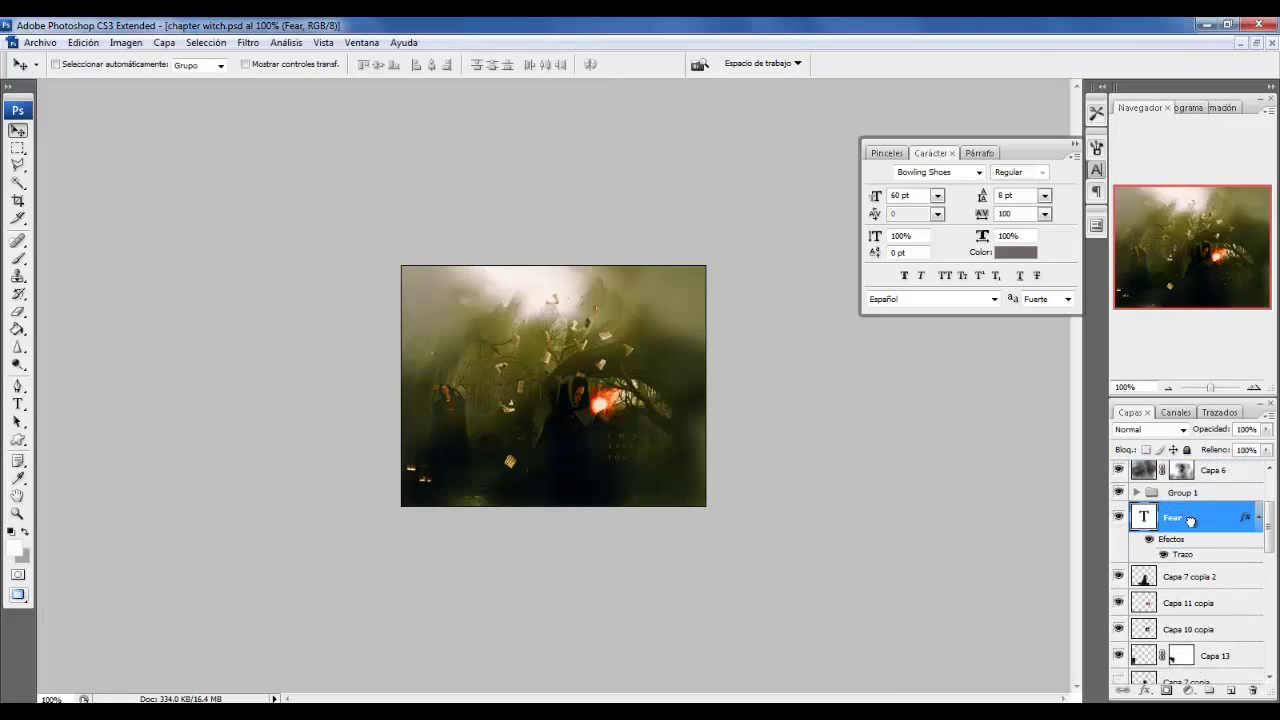
{"action": "key", "text": "t"}
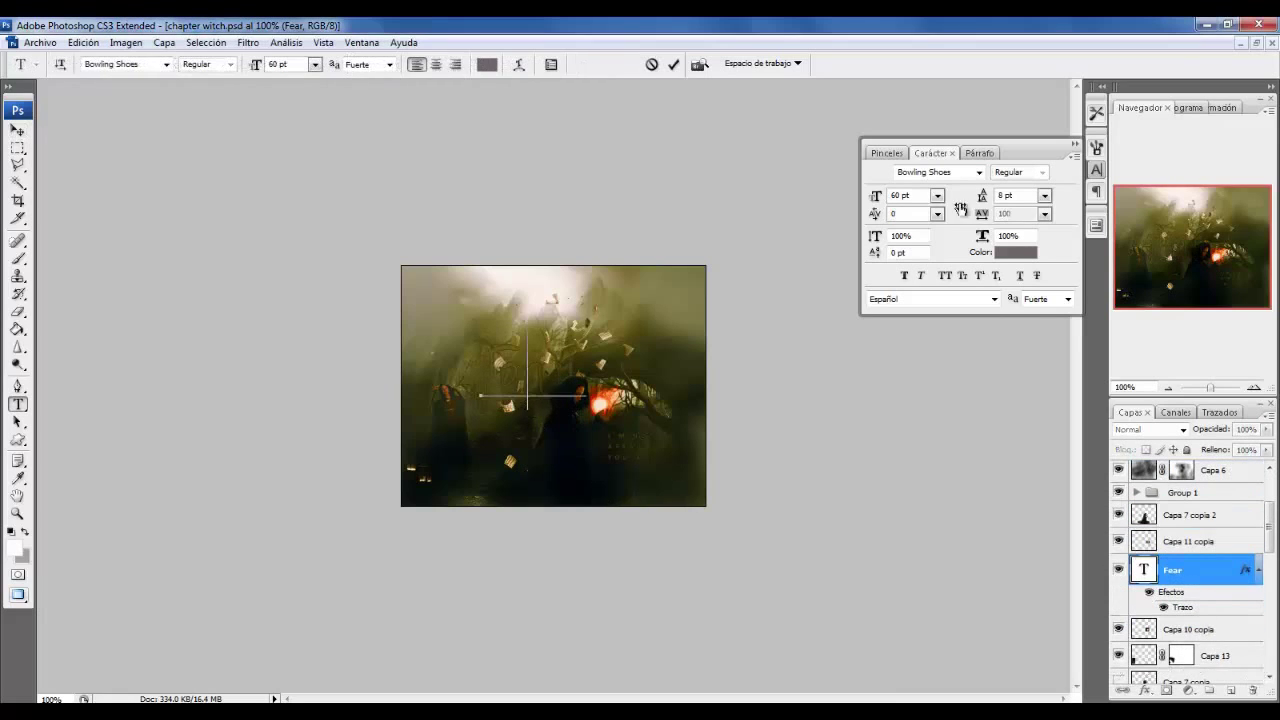
{"action": "double_click", "coordinate": [533, 370]}
{"action": "key", "text": "Down"}
{"action": "key", "text": "Down"}
{"action": "key", "text": "Down"}
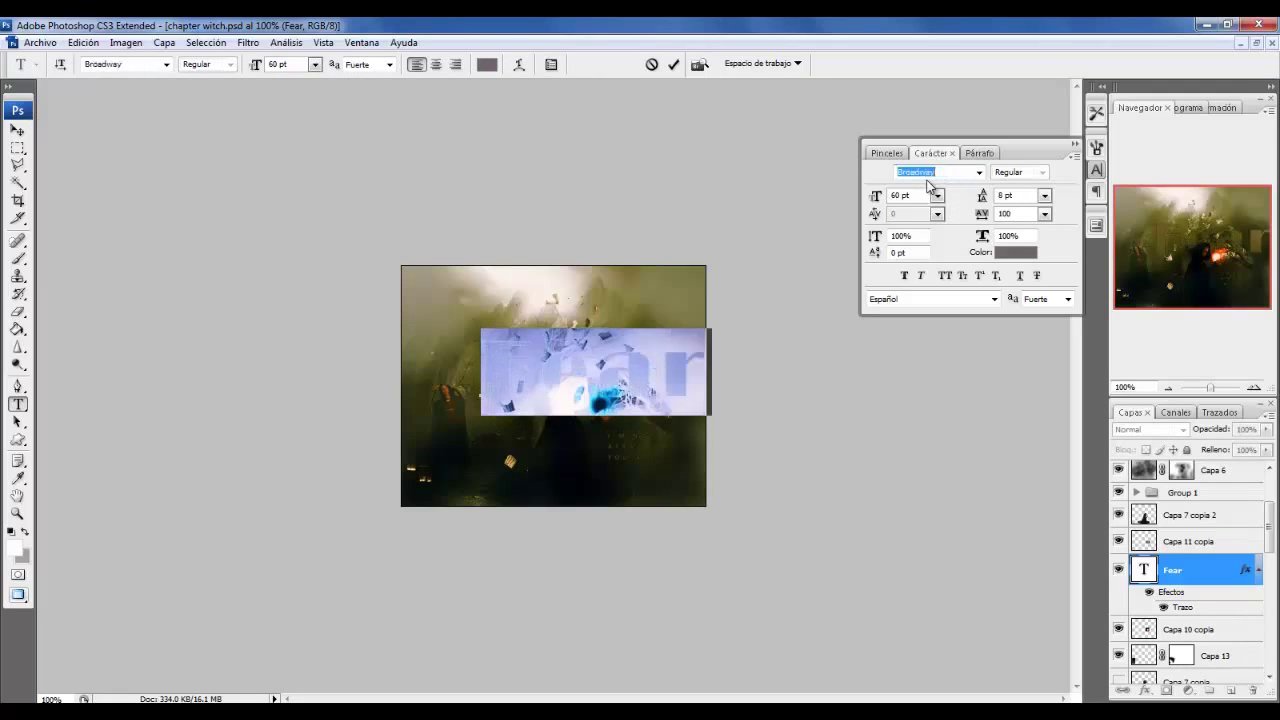
{"action": "key", "text": "Down"}
{"action": "key", "text": "Down"}
{"action": "left_click", "coordinate": [980, 171]}
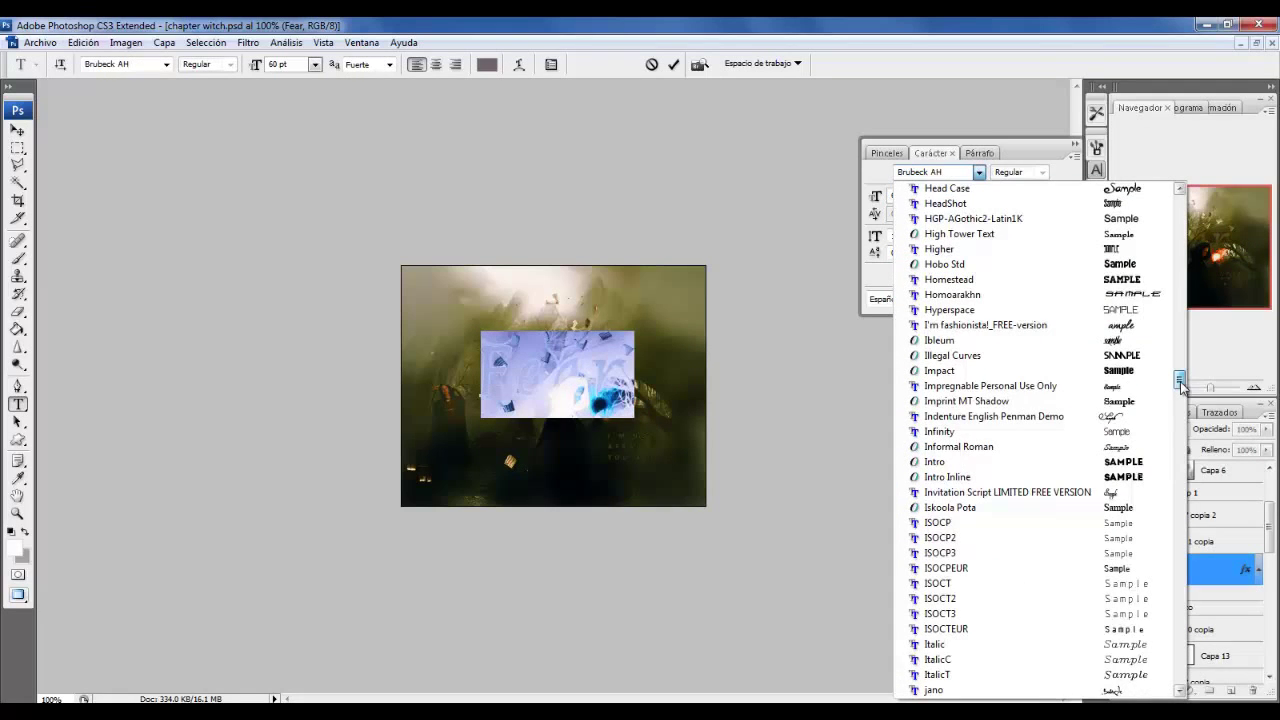
{"action": "left_click", "coordinate": [1165, 417]}
{"action": "key", "text": "v"}
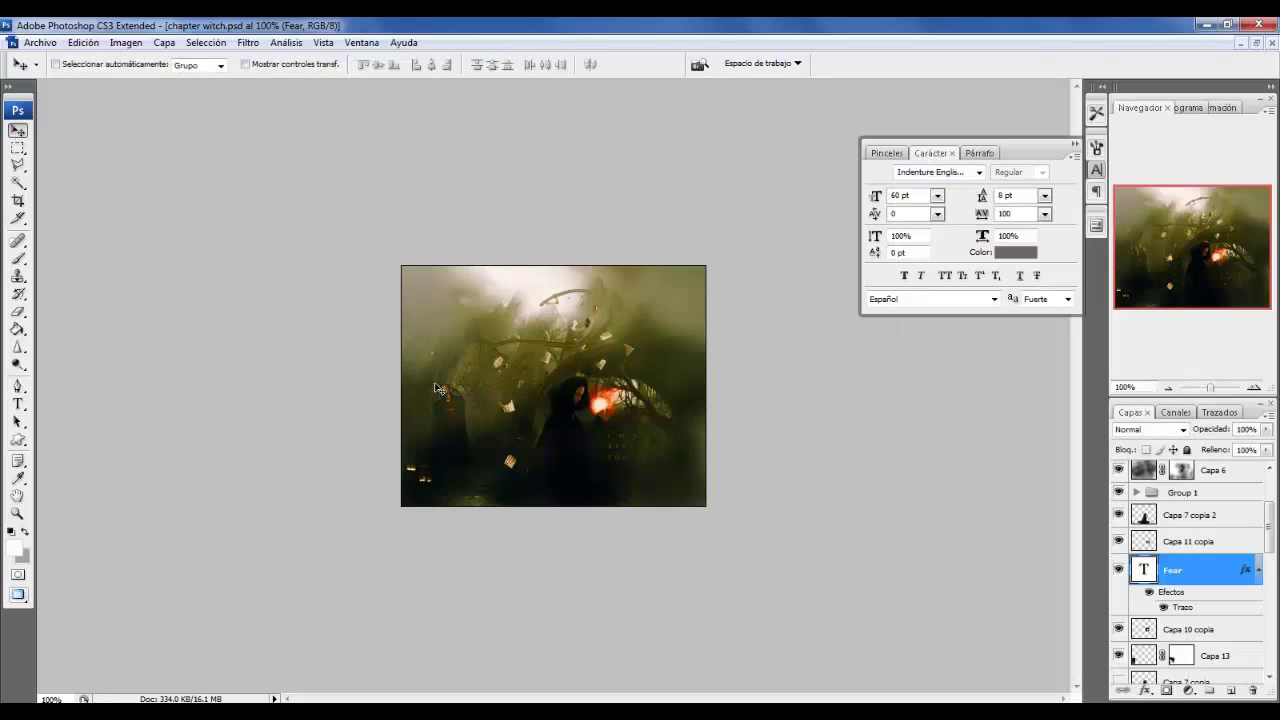
Try KG Call Me Maybe, then apply LaPointe's Road to the Fear text.
{"action": "key", "text": "t"}
{"action": "left_click", "coordinate": [979, 172]}
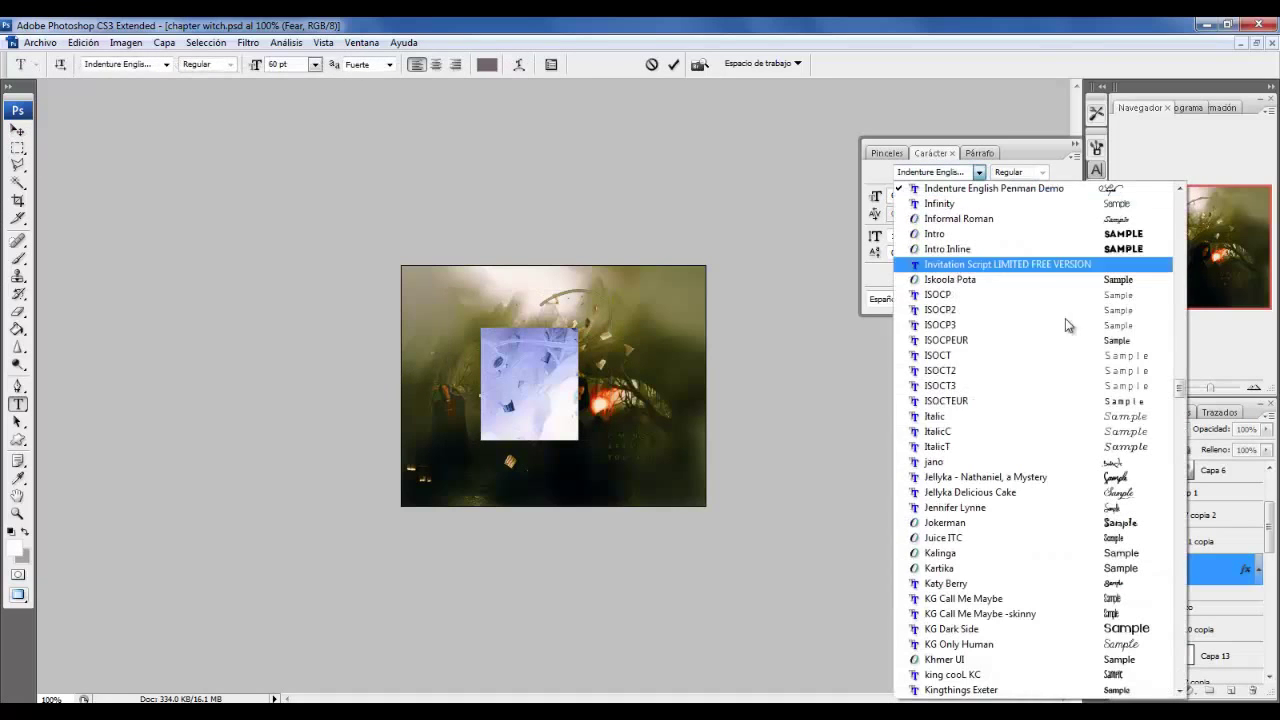
{"action": "scroll", "coordinate": [1140, 400], "scroll_direction": "down", "scroll_amount": 1}
{"action": "scroll", "coordinate": [1140, 400], "scroll_direction": "down", "scroll_amount": 7}
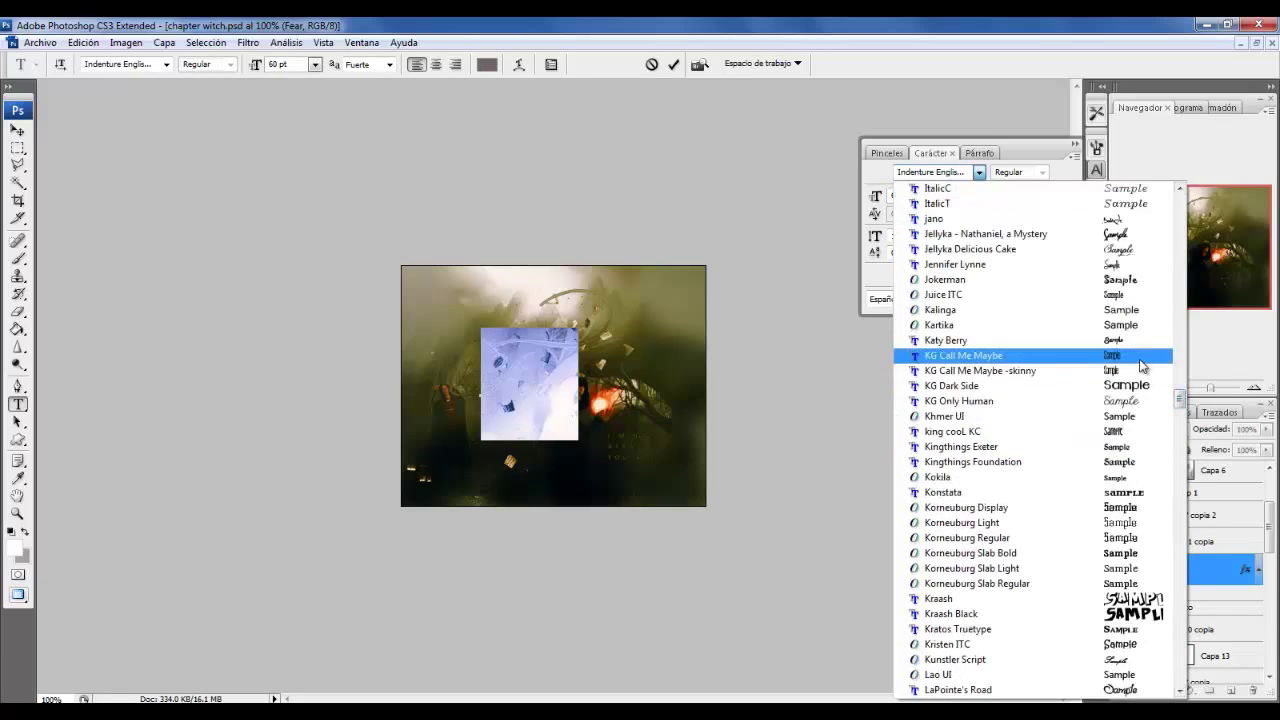
{"action": "left_click", "coordinate": [1140, 358]}
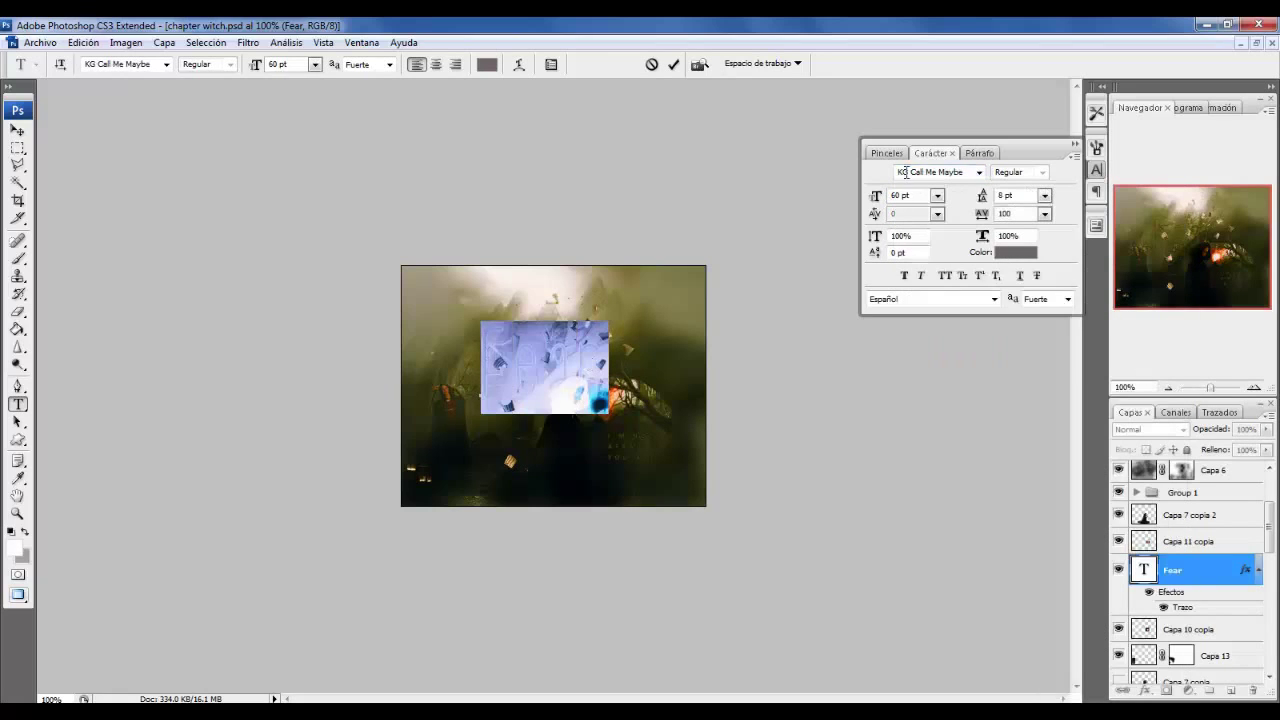
{"action": "left_click", "coordinate": [979, 172]}
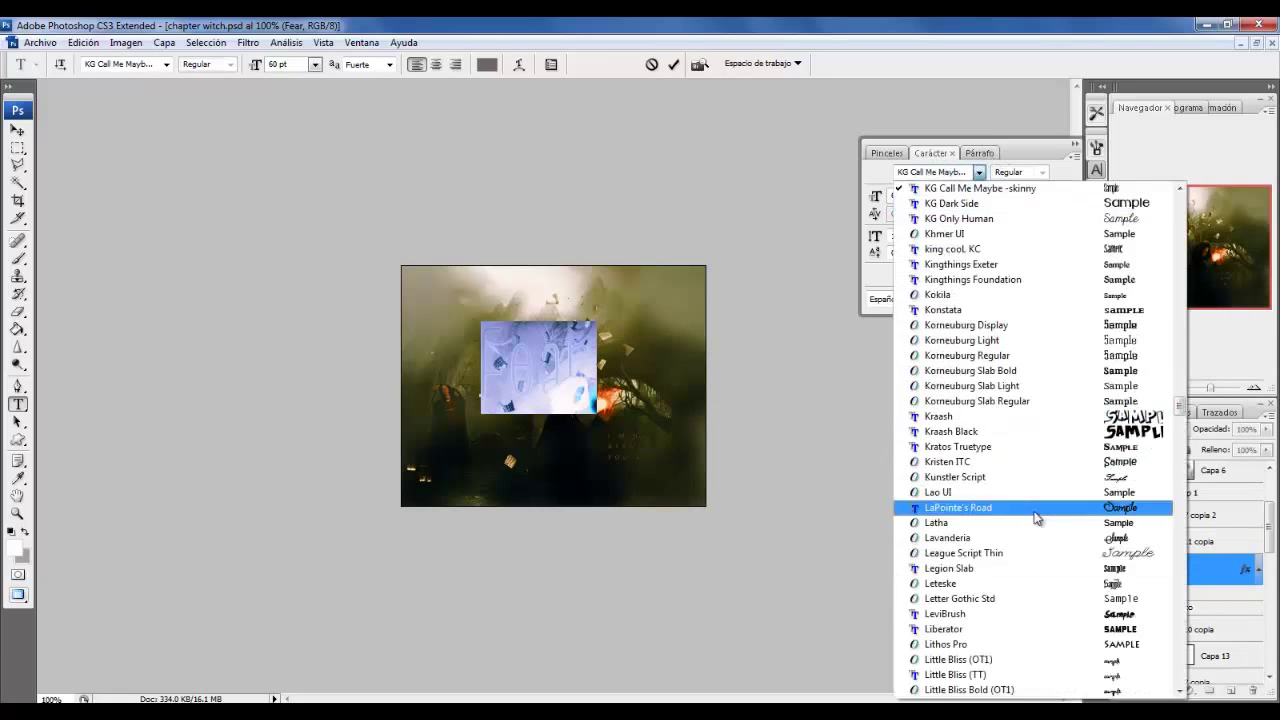
{"action": "scroll", "coordinate": [1143, 443], "scroll_direction": "down", "scroll_amount": 3}
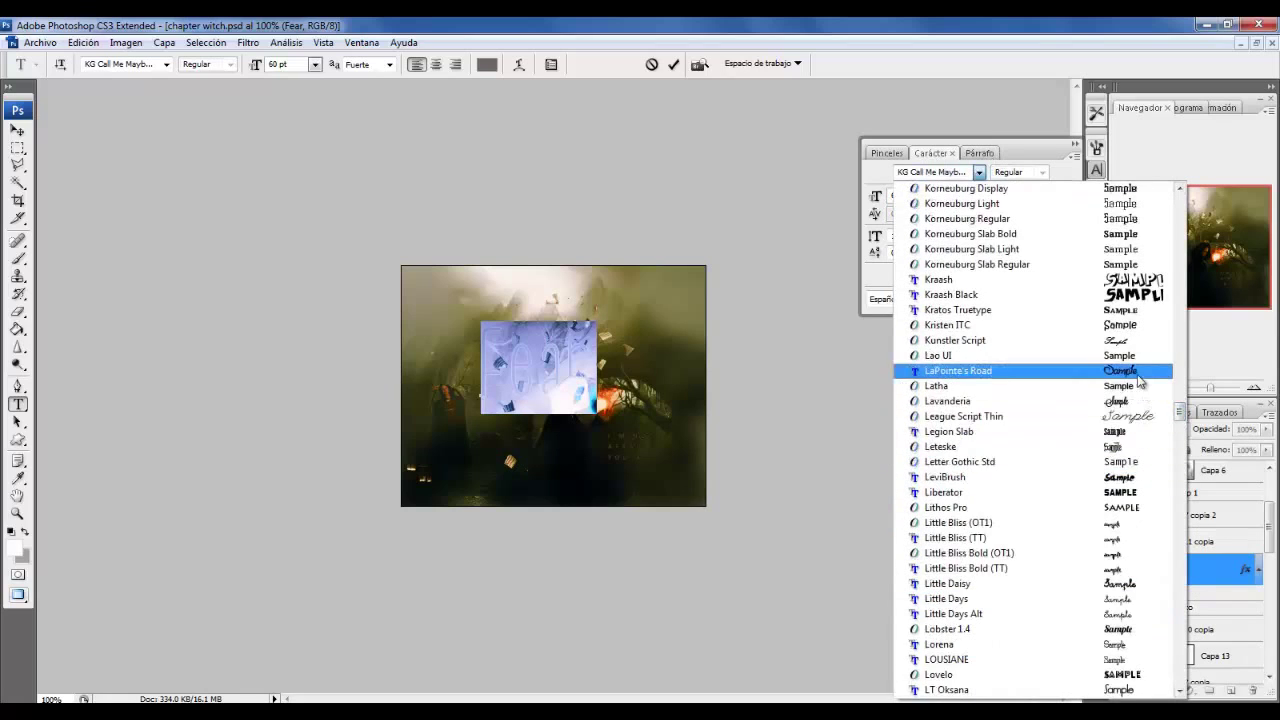
{"action": "left_click", "coordinate": [1143, 371]}
{"action": "left_click", "coordinate": [18, 130]}
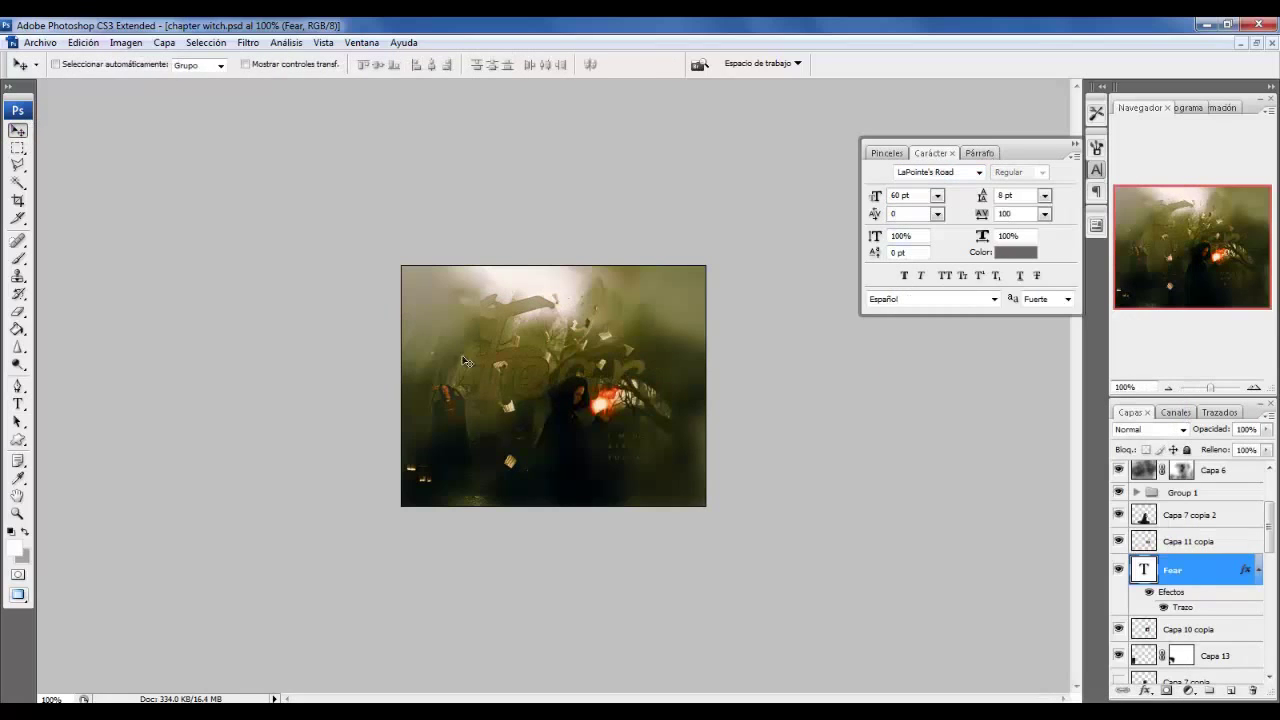
Resize the Fear text to 31 pt and undo the accidental move.
{"action": "key", "text": "t"}
{"action": "double_click", "coordinate": [543, 400]}
{"action": "left_click", "coordinate": [905, 195]}
{"action": "type", "text": "45"}
{"action": "key", "text": "Return"}
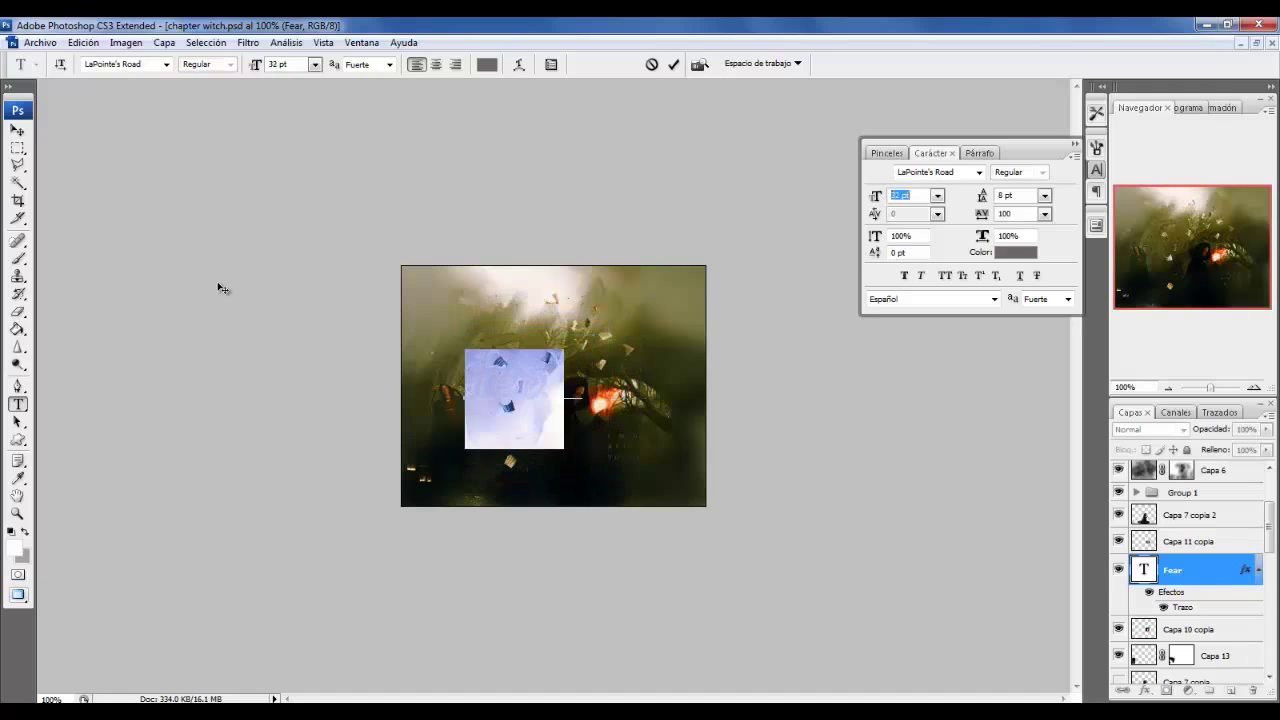
{"action": "type", "text": "31"}
{"action": "key", "text": "Return"}
{"action": "key", "text": "v"}
{"action": "left_click_drag", "start_coordinate": [500, 380], "coordinate": [631, 474]}
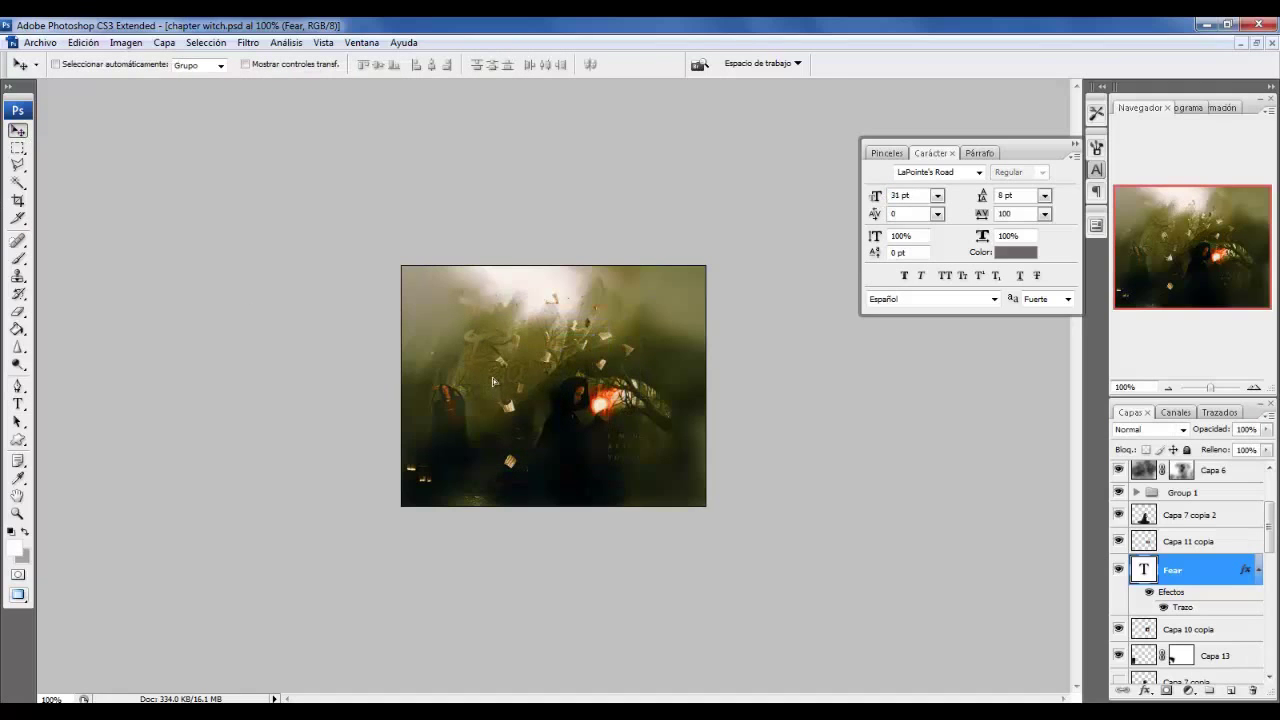
{"action": "key", "text": "ctrl+z"}
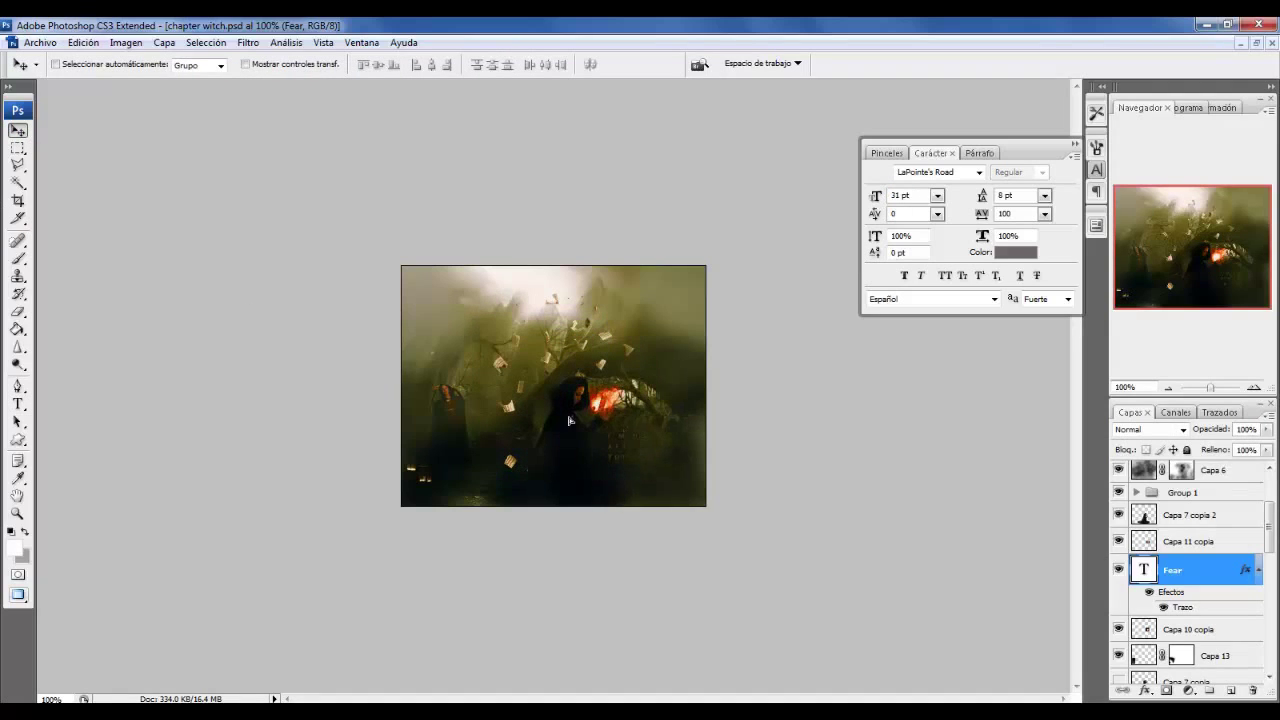
Duplicate the 'i'm not afraid you are ?' layer and move the copy lower in the stack.
{"action": "scroll", "coordinate": [1189, 582], "scroll_direction": "up", "scroll_amount": 3}
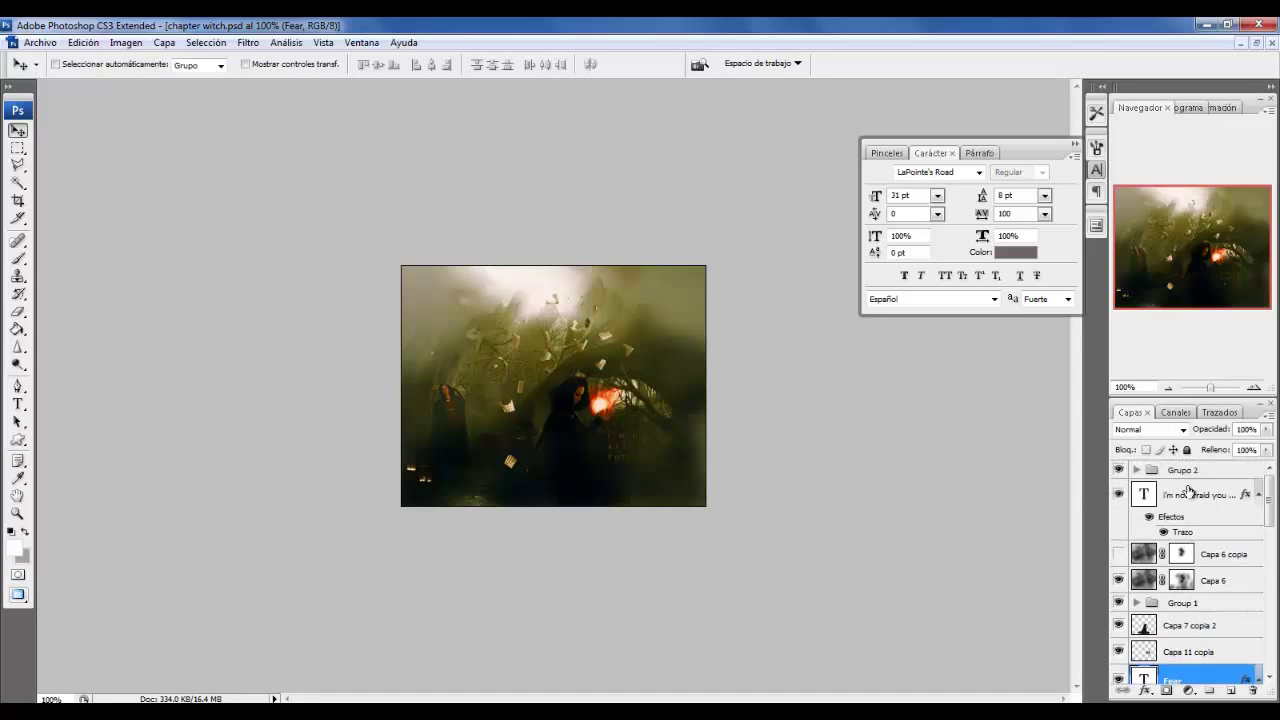
{"action": "right_click", "coordinate": [1190, 495]}
{"action": "left_click", "coordinate": [806, 178]}
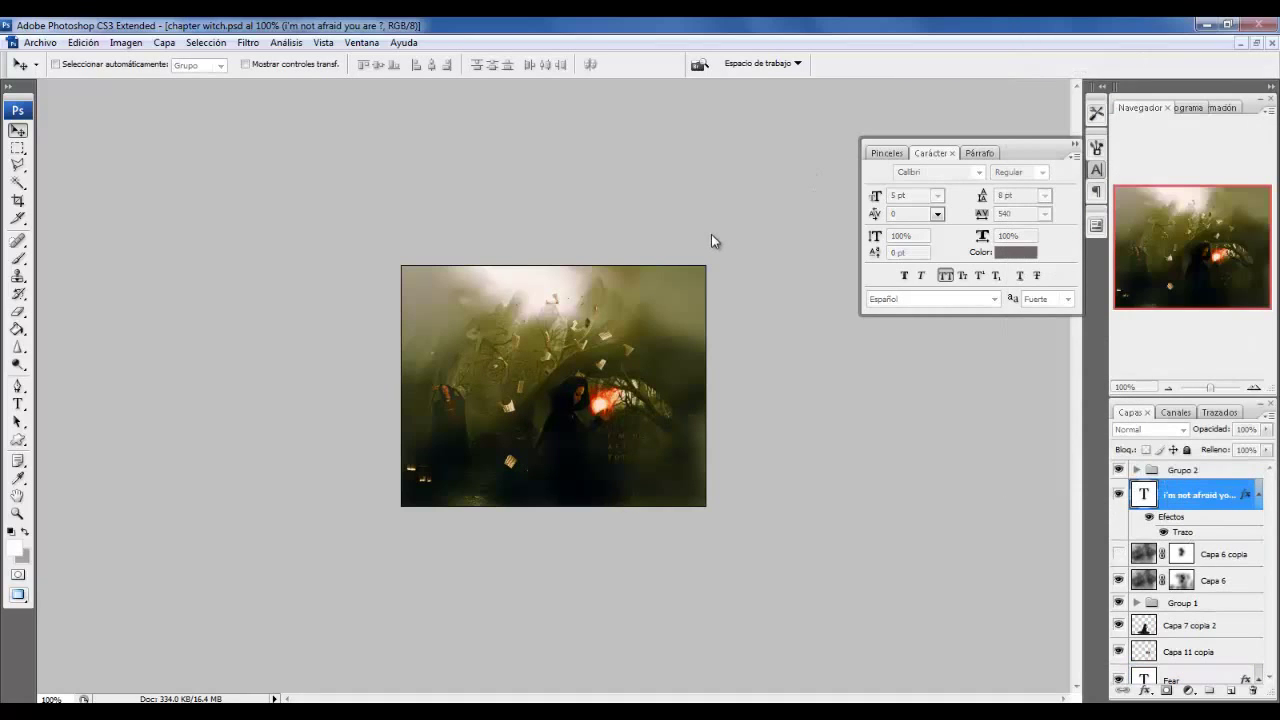
{"action": "left_click", "coordinate": [775, 234]}
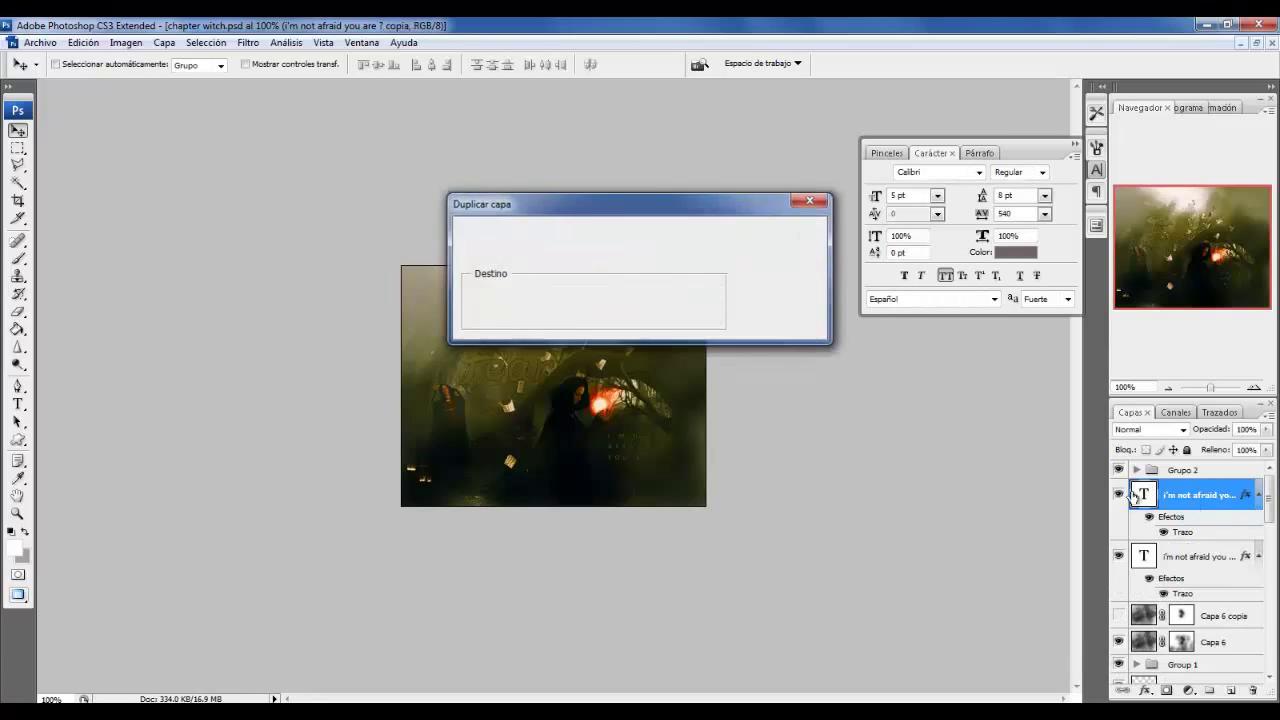
{"action": "left_click_drag", "start_coordinate": [1180, 495], "coordinate": [1198, 622]}
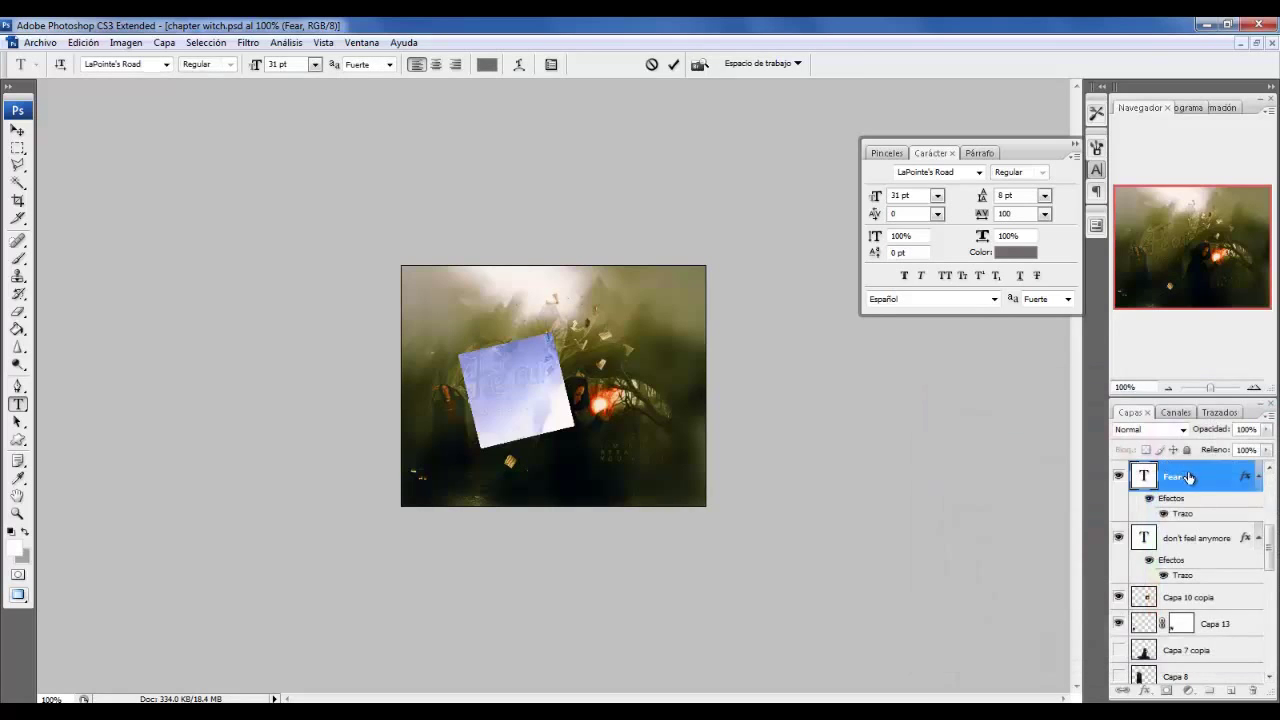
Stamp visible layers above Grupo 2 into Capa 16 and apply a 9.3-pixel Gaussian blur.
{"action": "left_click", "coordinate": [1239, 472]}
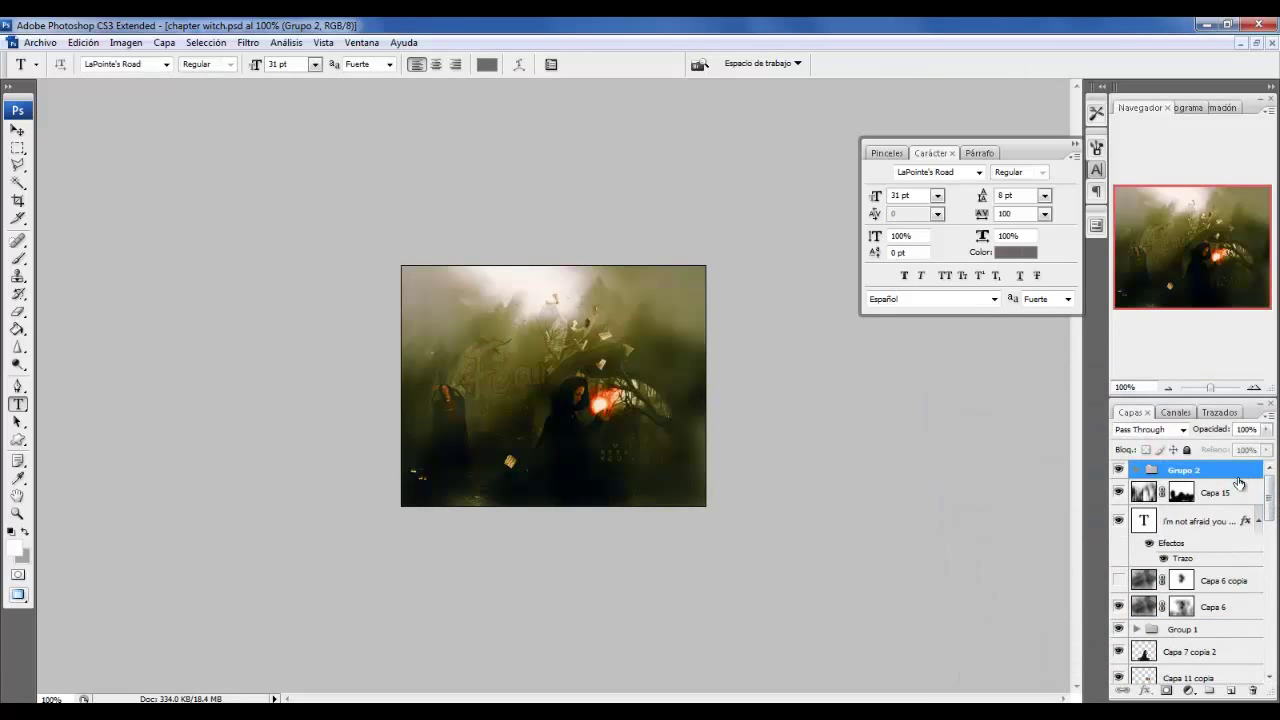
{"action": "key", "text": "ctrl+shift+alt+e"}
{"action": "left_click", "coordinate": [247, 42]}
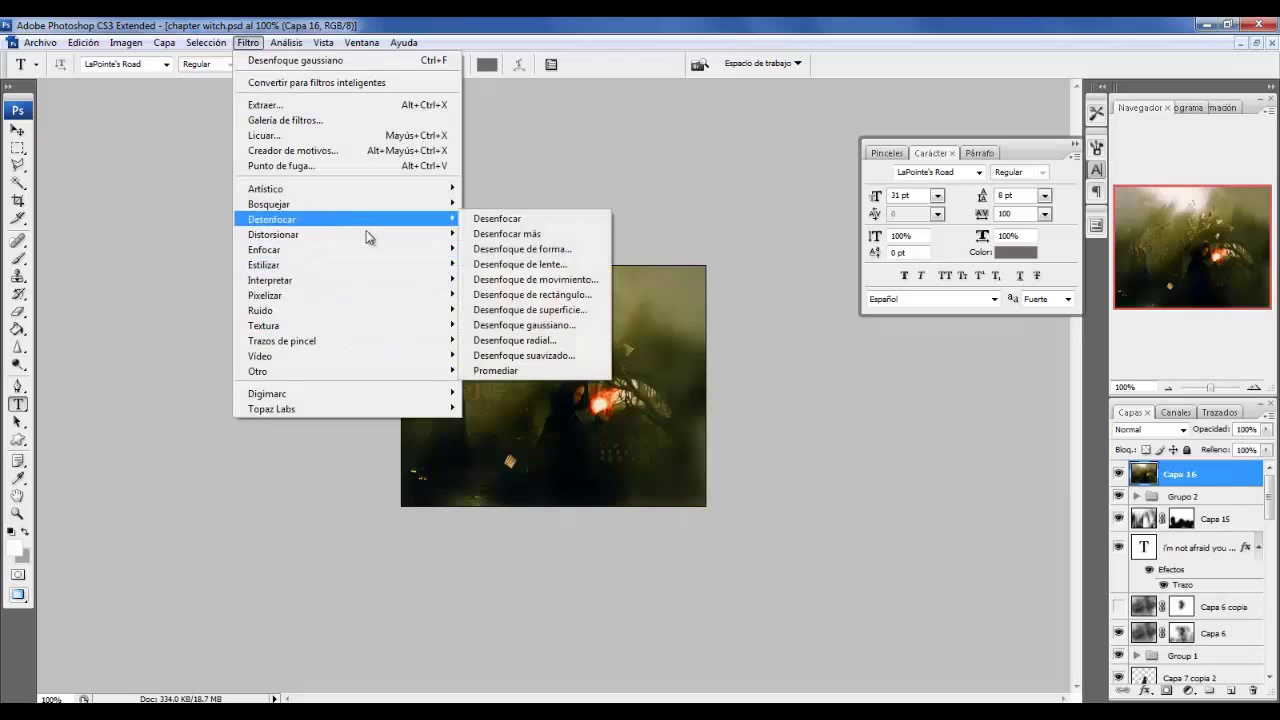
{"action": "left_click", "coordinate": [505, 323]}
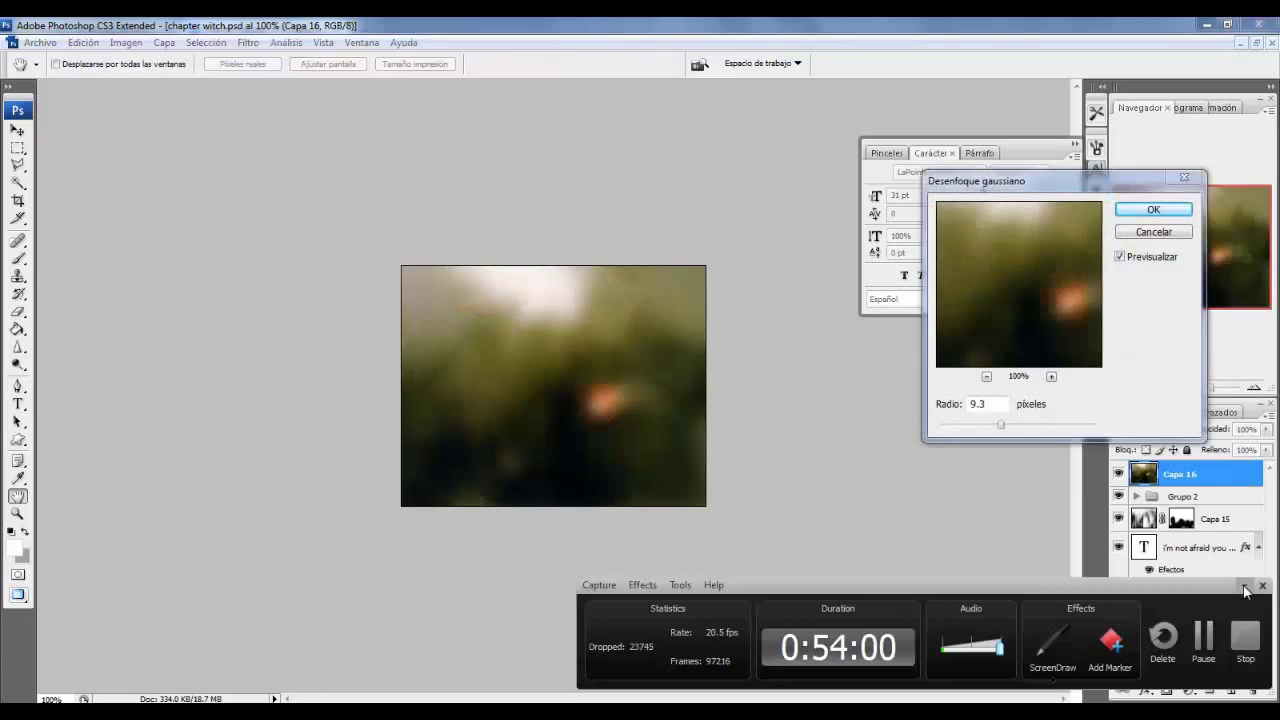
{"action": "left_click_drag", "start_coordinate": [979, 430], "coordinate": [965, 430]}
{"action": "left_click", "coordinate": [1153, 209]}
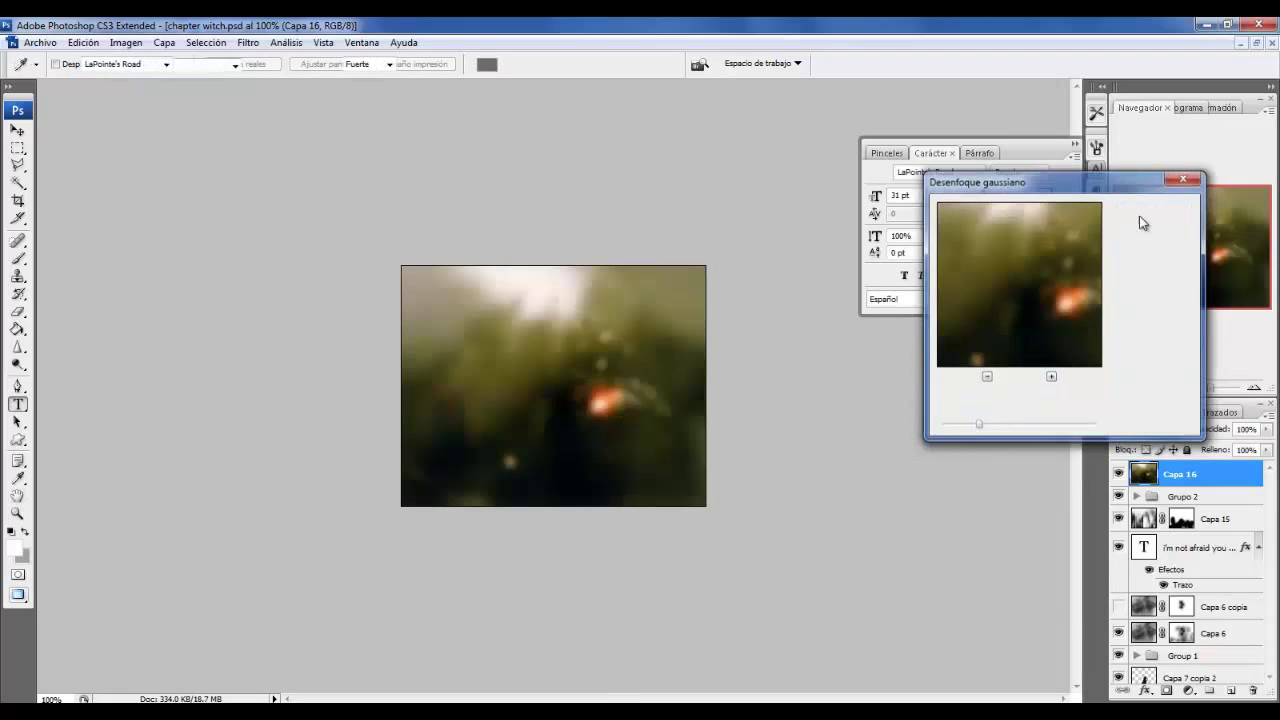
{"action": "left_click", "coordinate": [247, 42]}
Apply a Motion Blur to Capa 16 and add a layer mask.
{"action": "left_click", "coordinate": [530, 290]}
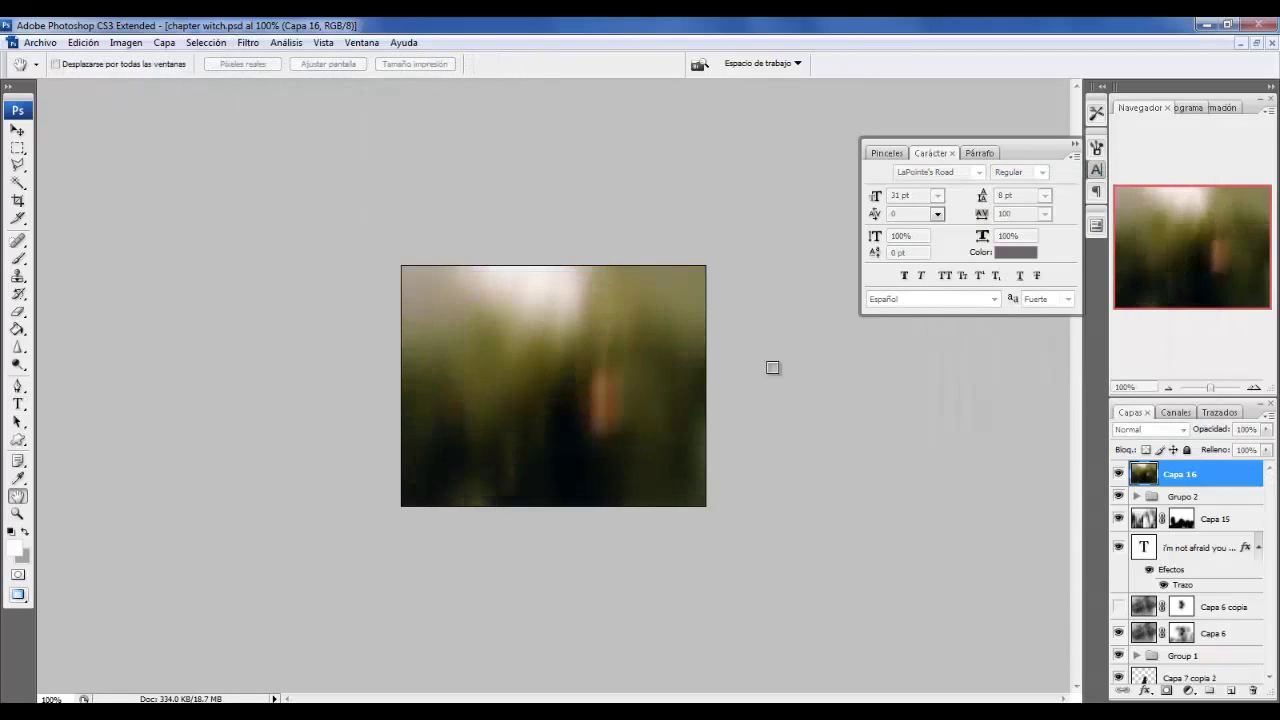
{"action": "key", "text": "Return"}
{"action": "key", "text": "t"}
{"action": "left_click", "coordinate": [1164, 691]}
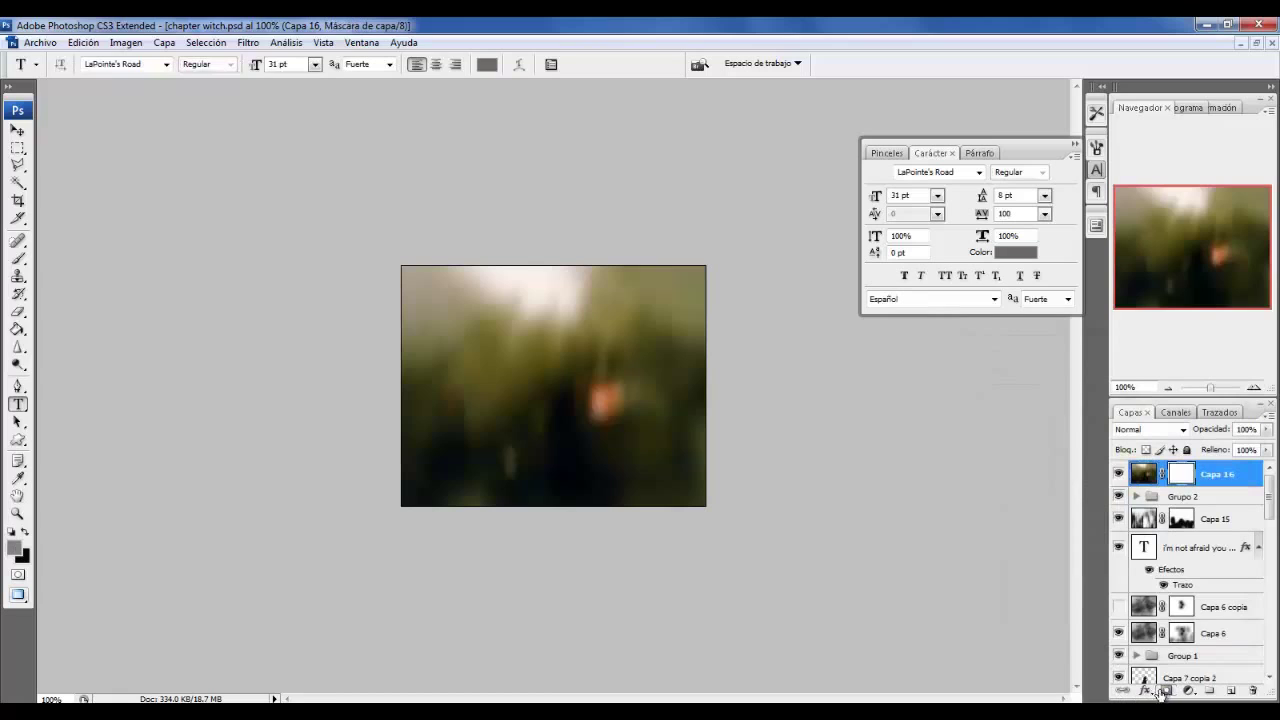
Erase the mask with a large soft eraser to reveal the sharp figure, lowering opacity to 29%.
{"action": "left_click", "coordinate": [18, 311]}
{"action": "left_click", "coordinate": [105, 66]}
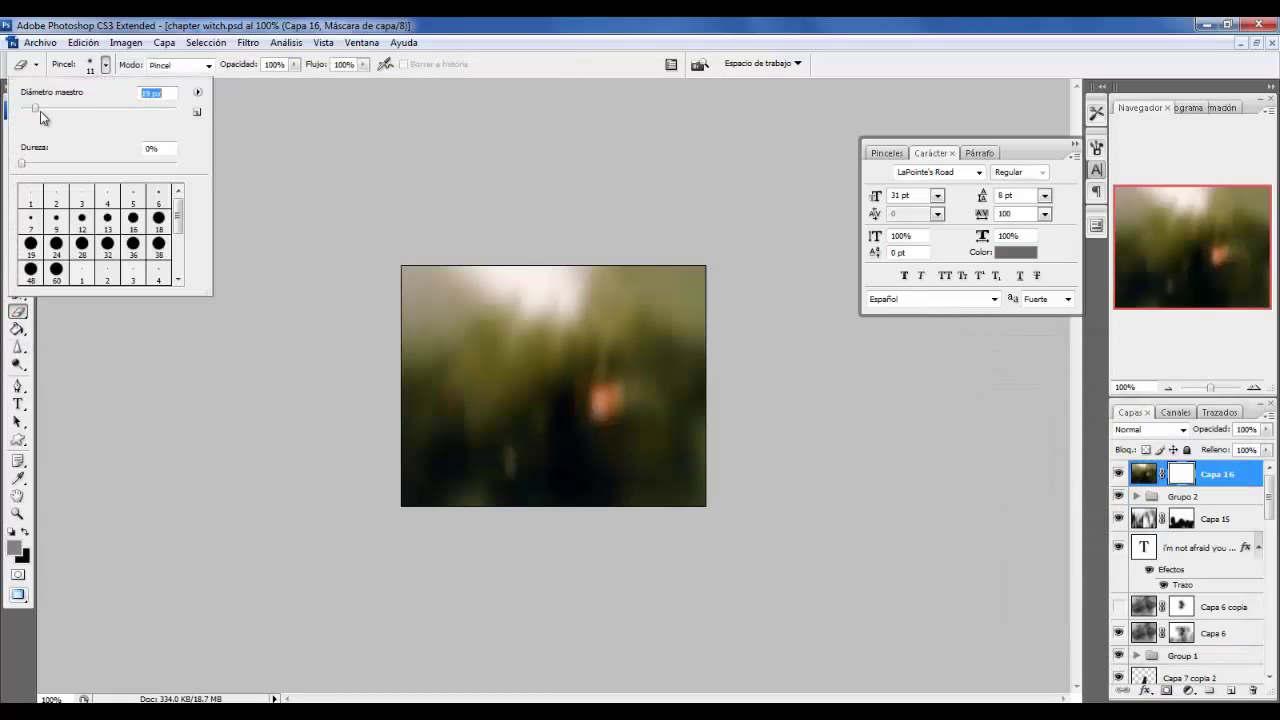
{"action": "left_click", "coordinate": [564, 419]}
{"action": "left_click", "coordinate": [105, 66]}
{"action": "left_click_drag", "start_coordinate": [73, 108], "coordinate": [127, 108]}
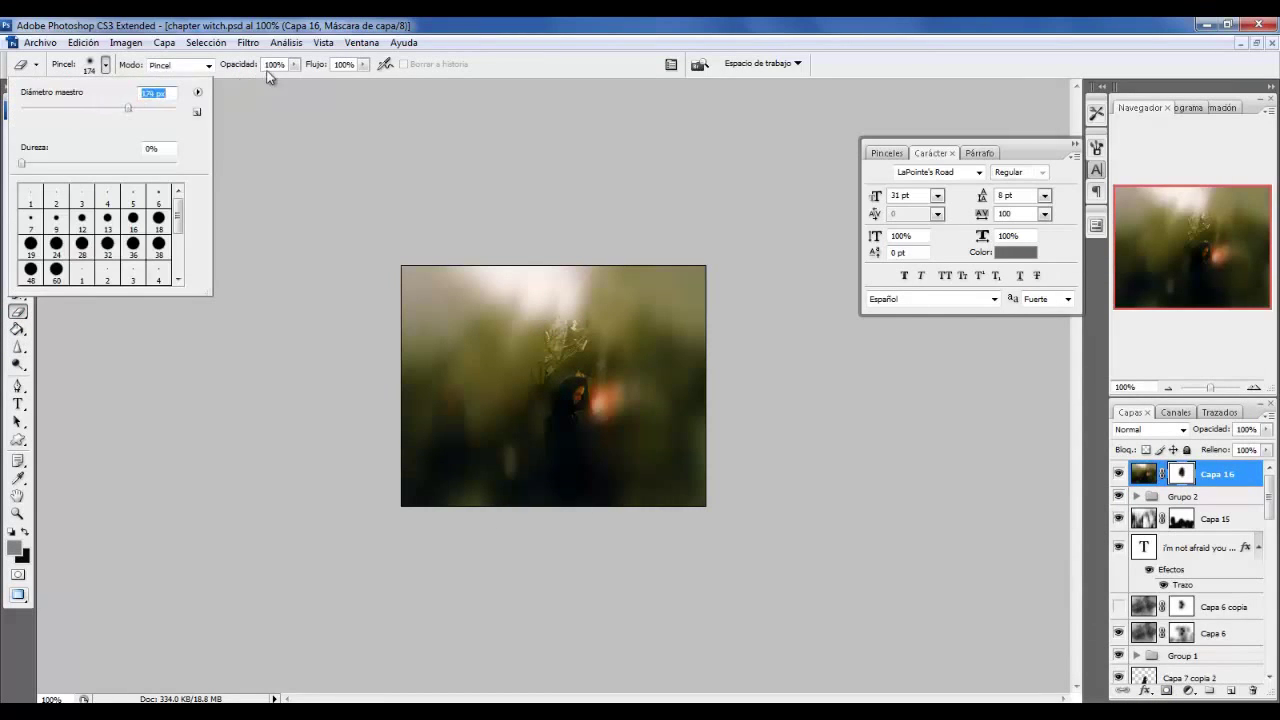
{"action": "left_click", "coordinate": [294, 64]}
{"action": "mouse_move", "coordinate": [471, 366]}
{"action": "left_mouse_down"}
{"action": "mouse_move", "coordinate": [509, 394]}
{"action": "mouse_move", "coordinate": [500, 460]}
{"action": "mouse_move", "coordinate": [634, 323]}
{"action": "mouse_move", "coordinate": [466, 380]}
{"action": "mouse_move", "coordinate": [538, 361]}
{"action": "left_mouse_up"}
{"action": "mouse_move", "coordinate": [715, 484]}
{"action": "left_mouse_down"}
{"action": "mouse_move", "coordinate": [429, 506]}
{"action": "mouse_move", "coordinate": [671, 434]}
{"action": "left_mouse_up"}
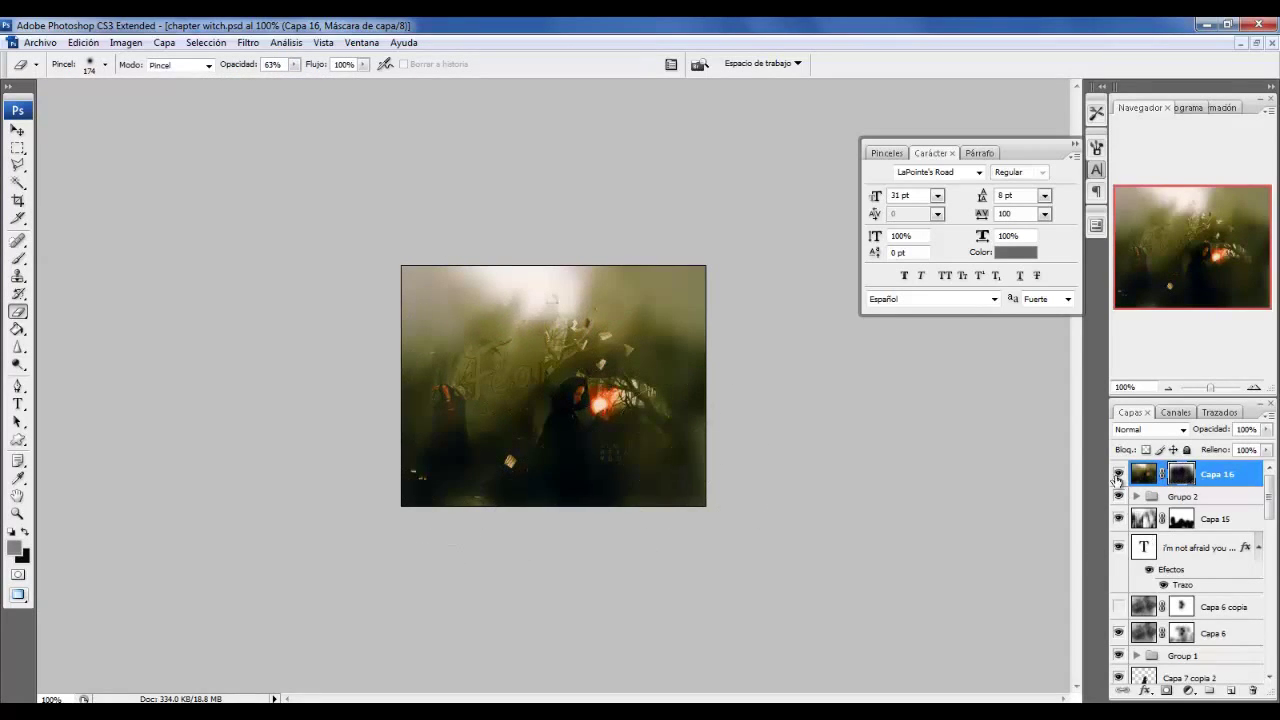
{"action": "left_click", "coordinate": [1181, 641]}
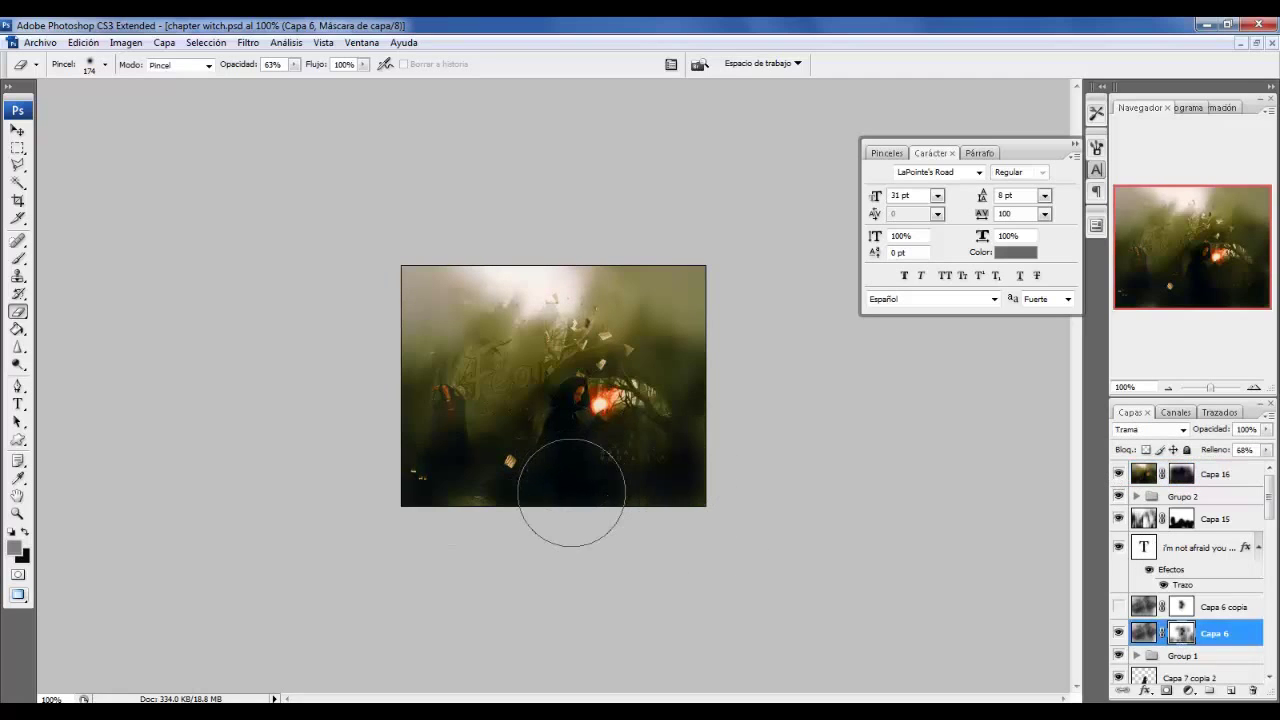
{"action": "left_click_drag", "start_coordinate": [293, 72], "coordinate": [259, 88]}
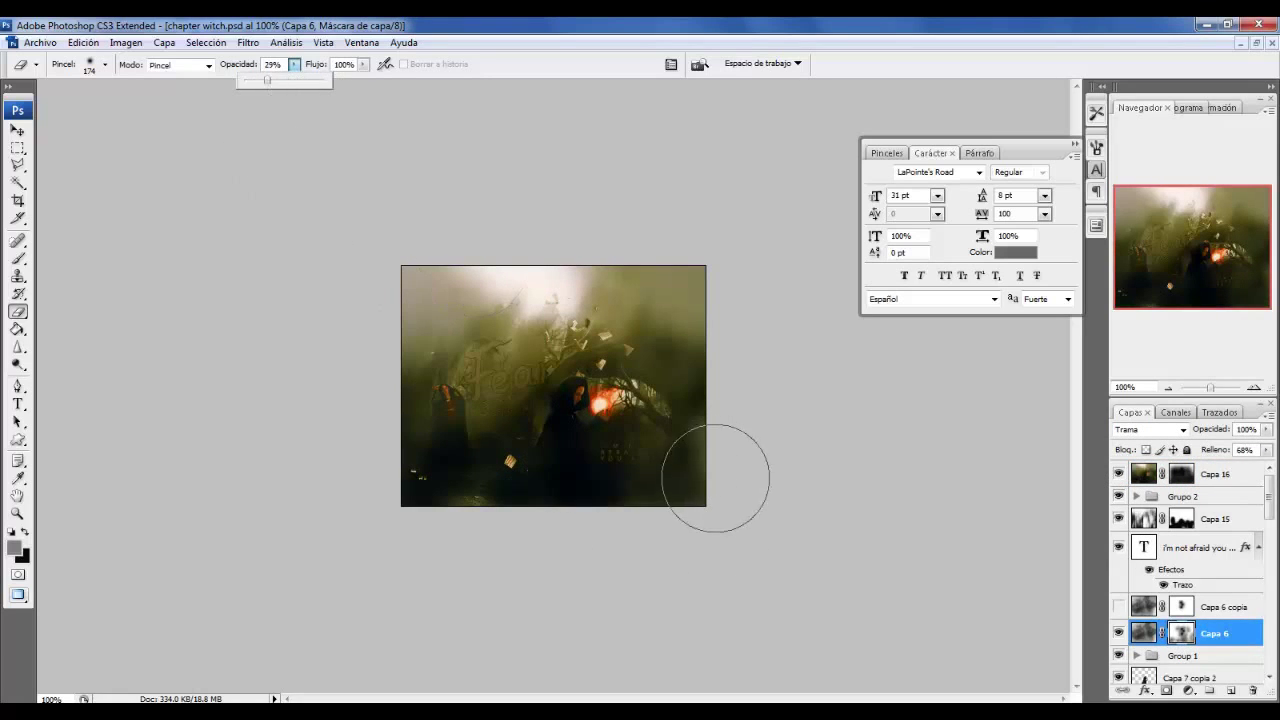
On Capa 6, erase softly around the hooded figures with a 96 px brush.
{"action": "key", "text": "alt+period"}
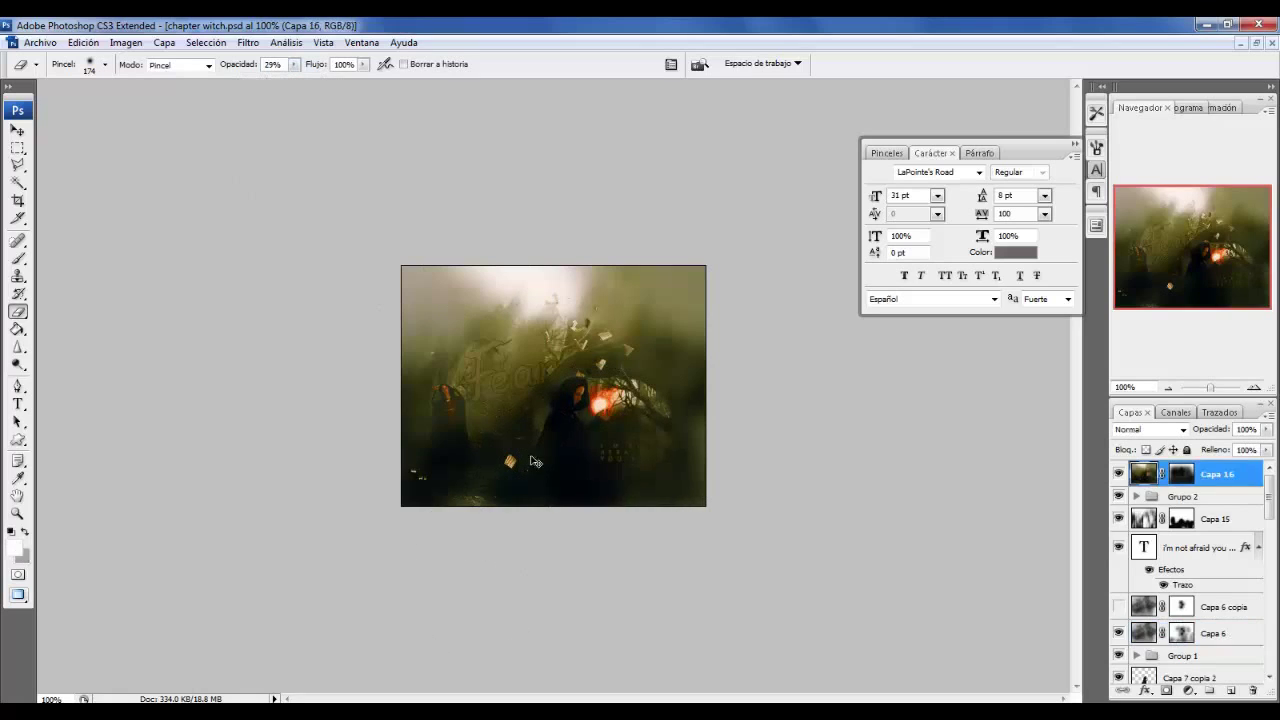
{"action": "left_click", "coordinate": [1202, 640]}
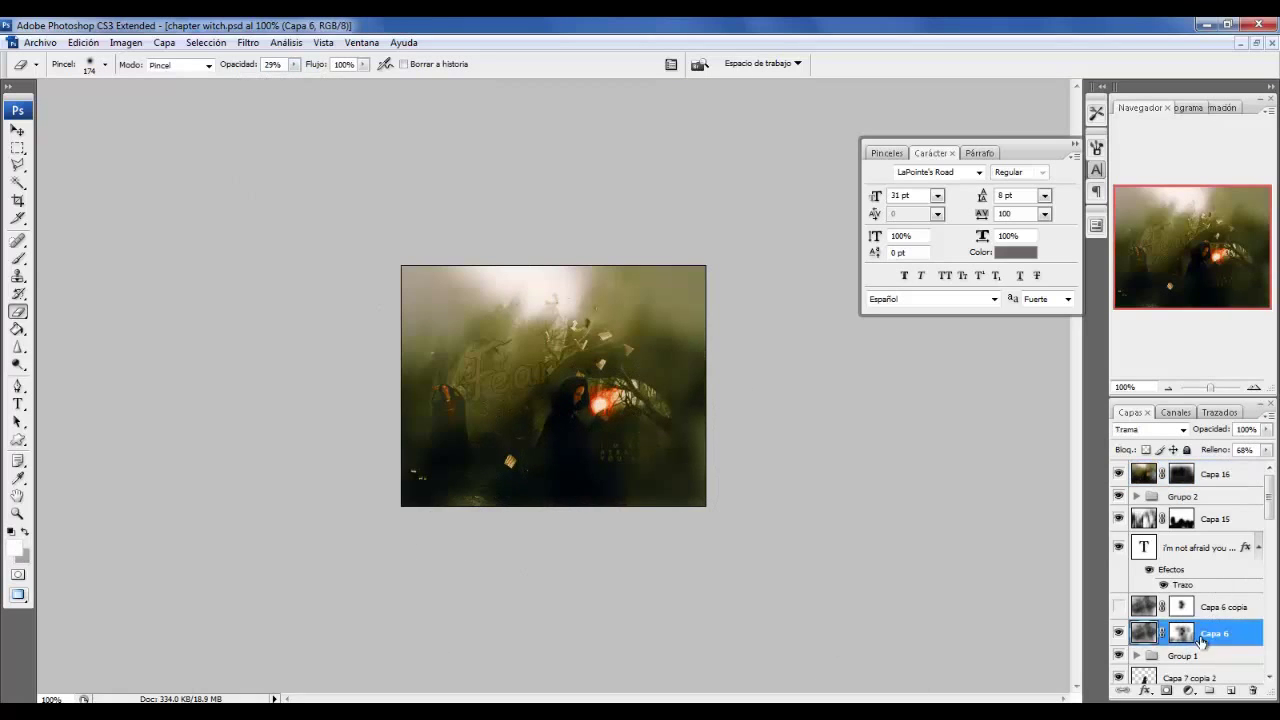
{"action": "left_click", "coordinate": [107, 64]}
{"action": "left_click", "coordinate": [586, 286]}
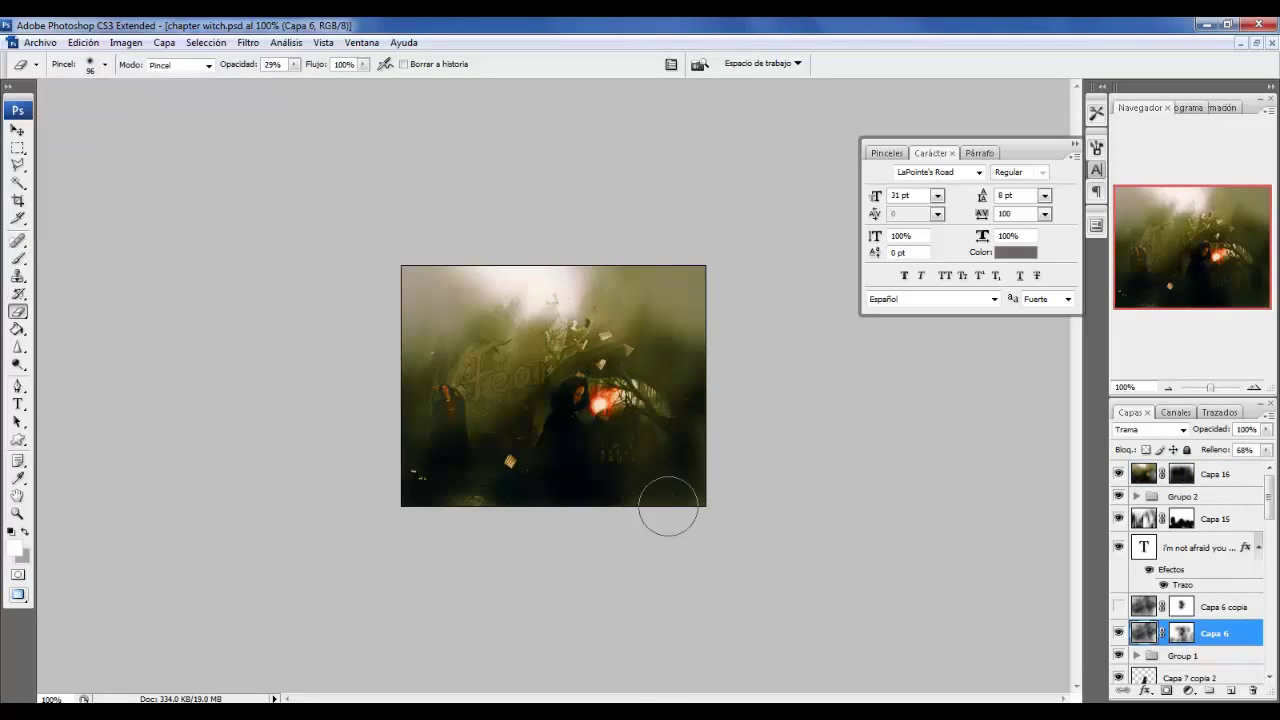
{"action": "left_click_drag", "start_coordinate": [431, 403], "coordinate": [443, 464]}
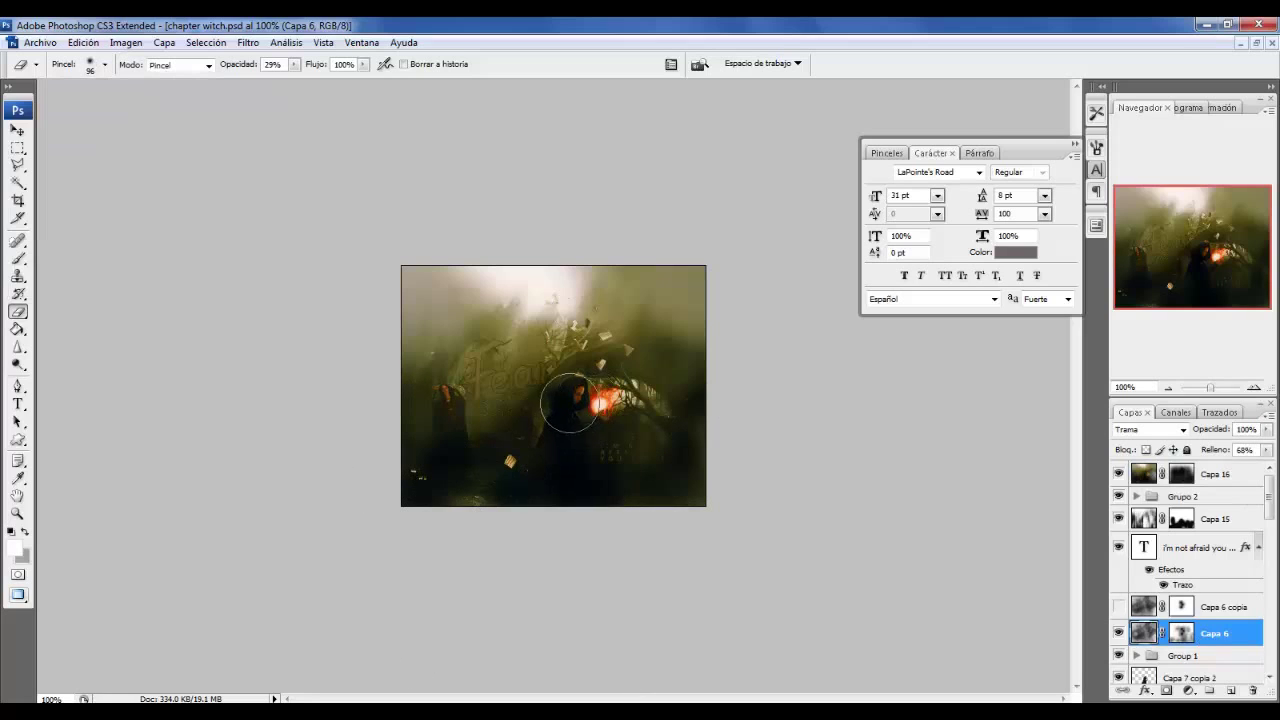
{"action": "left_click_drag", "start_coordinate": [569, 402], "coordinate": [505, 475]}
Compare Capa 6 on and off, erase around the left figure, and stamp visible into Capa 17.
{"action": "left_click", "coordinate": [1119, 634]}
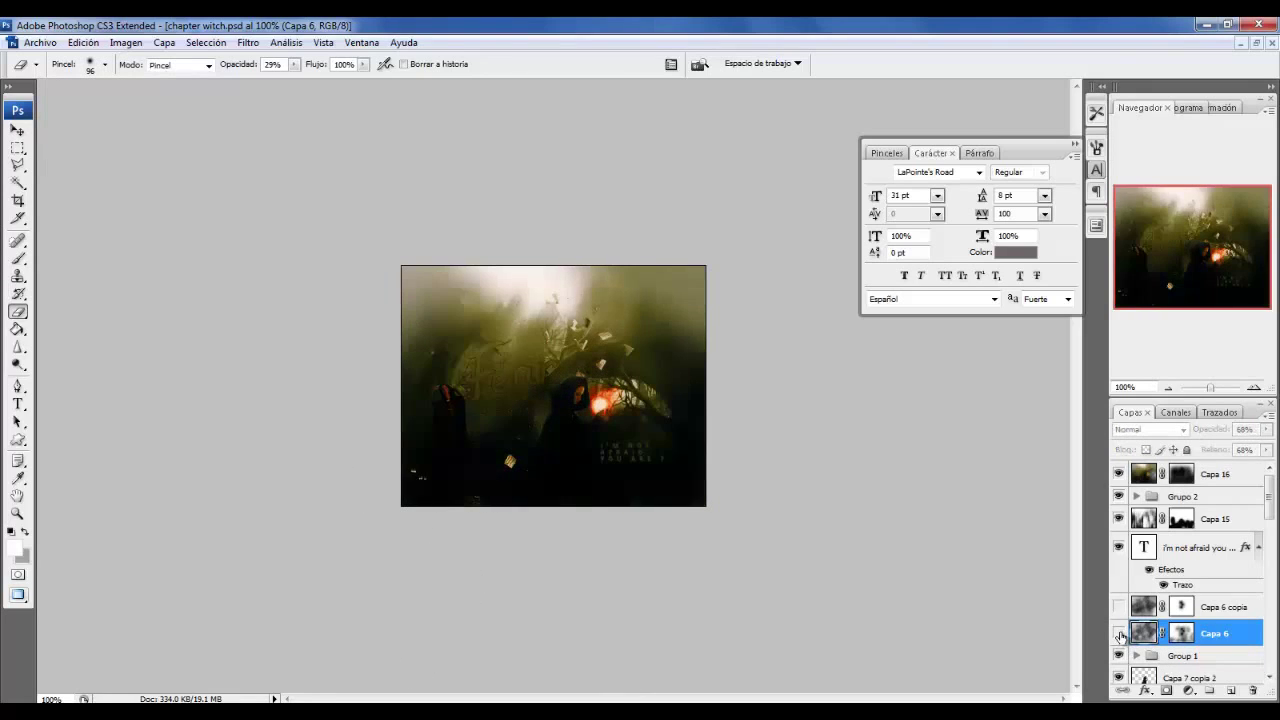
{"action": "left_click", "coordinate": [1119, 634]}
{"action": "left_click", "coordinate": [1119, 634]}
{"action": "left_click", "coordinate": [1119, 634]}
{"action": "left_click_drag", "start_coordinate": [494, 447], "coordinate": [445, 400]}
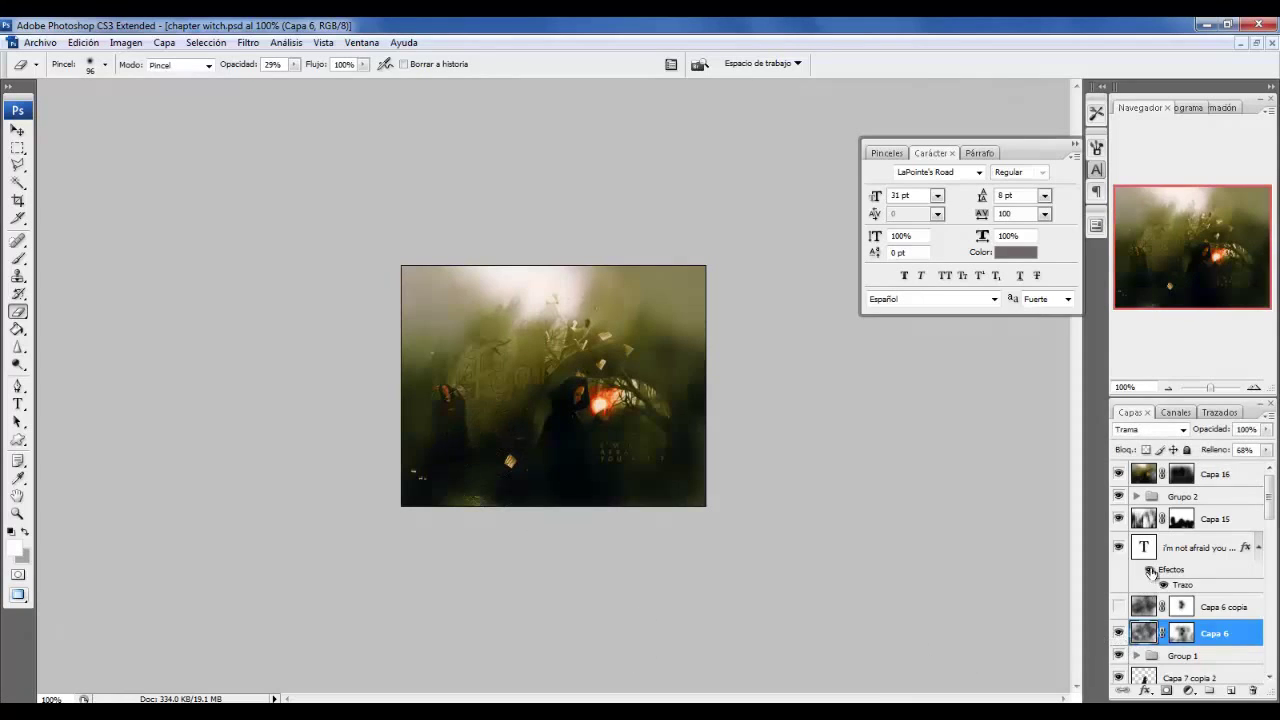
{"action": "left_click", "coordinate": [1214, 480]}
{"action": "key", "text": "ctrl+alt+shift+e"}
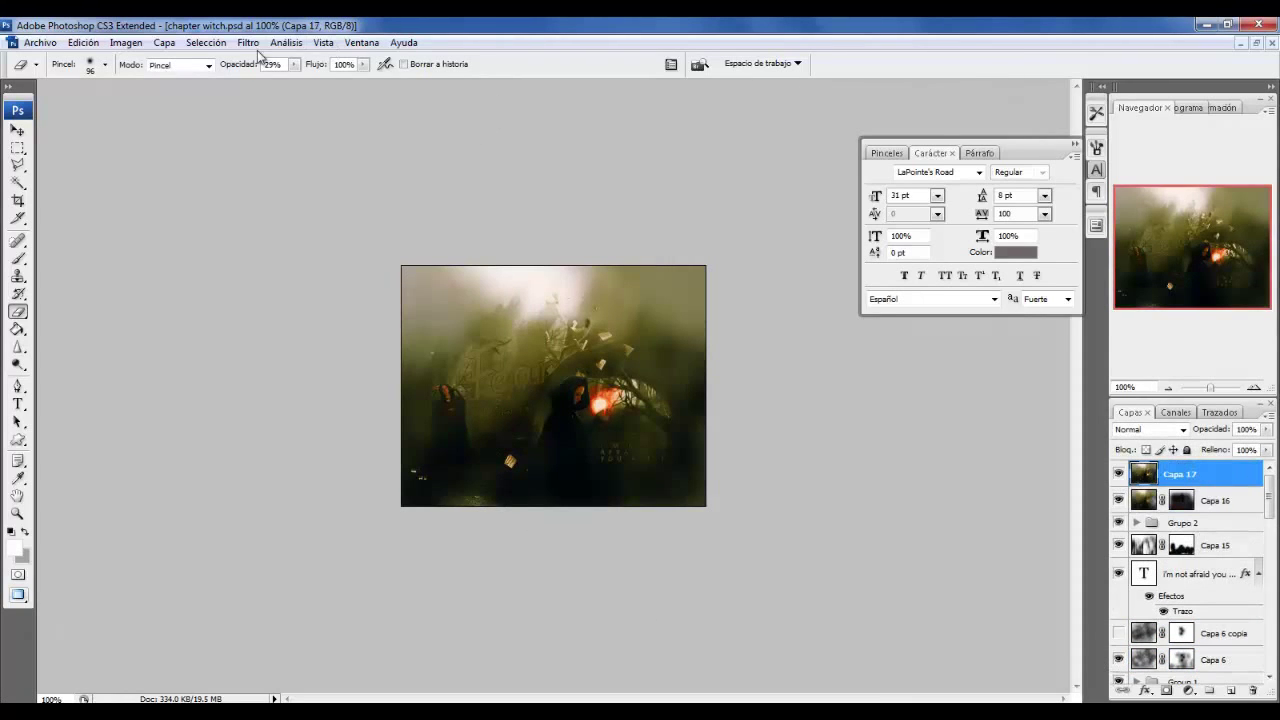
Open Topaz Clean 3 on Capa 17 and select the CrispStyle preset.
{"action": "left_click", "coordinate": [248, 42]}
{"action": "left_click", "coordinate": [468, 410]}
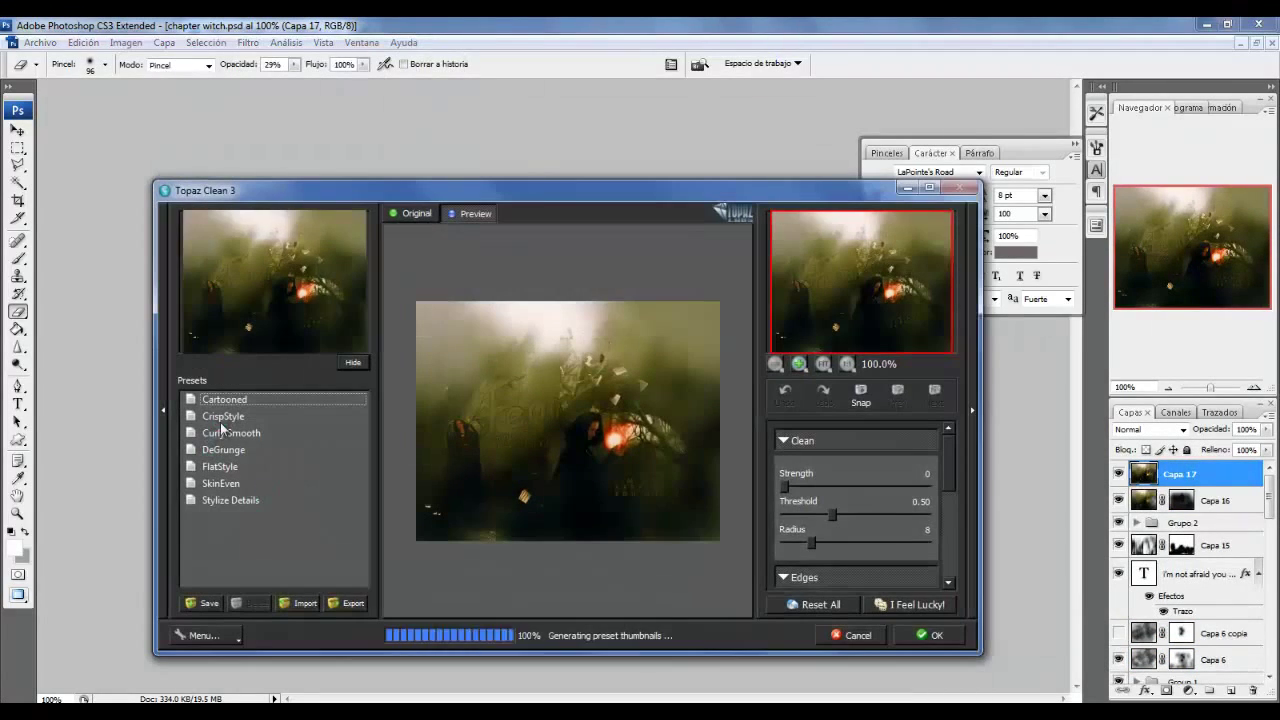
{"action": "left_click", "coordinate": [948, 582]}
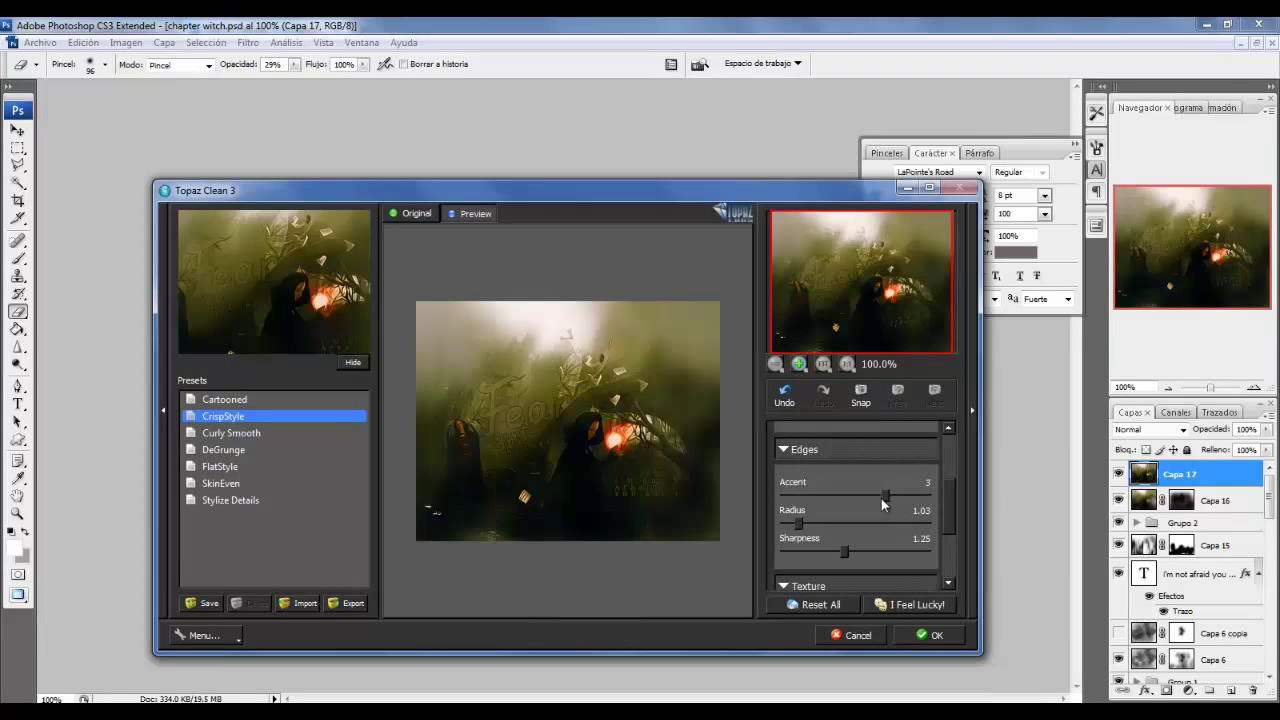
Apply the Topaz result, mask Capa 17, zoom to 200%, and set eraser opacity to 100%.
{"action": "left_click", "coordinate": [931, 635]}
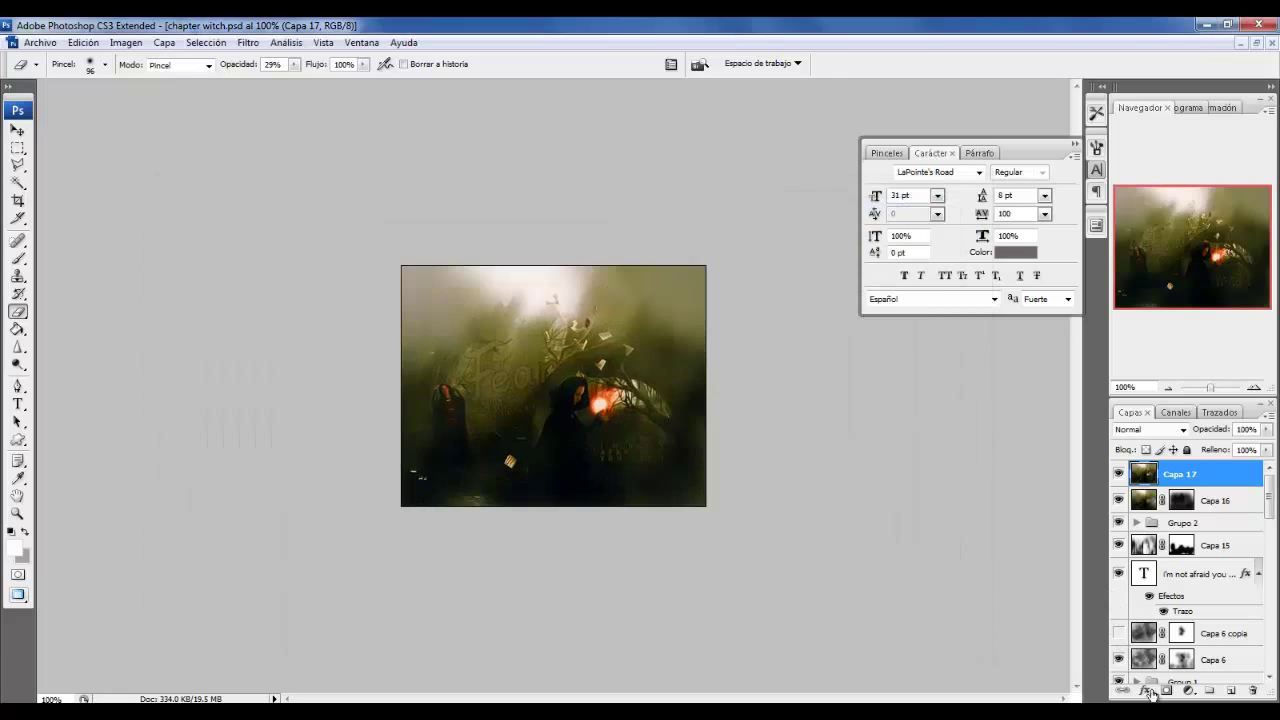
{"action": "left_click", "coordinate": [1166, 691]}
{"action": "left_click", "coordinate": [1143, 473]}
{"action": "key", "text": "ctrl+plus"}
{"action": "left_click", "coordinate": [1077, 145]}
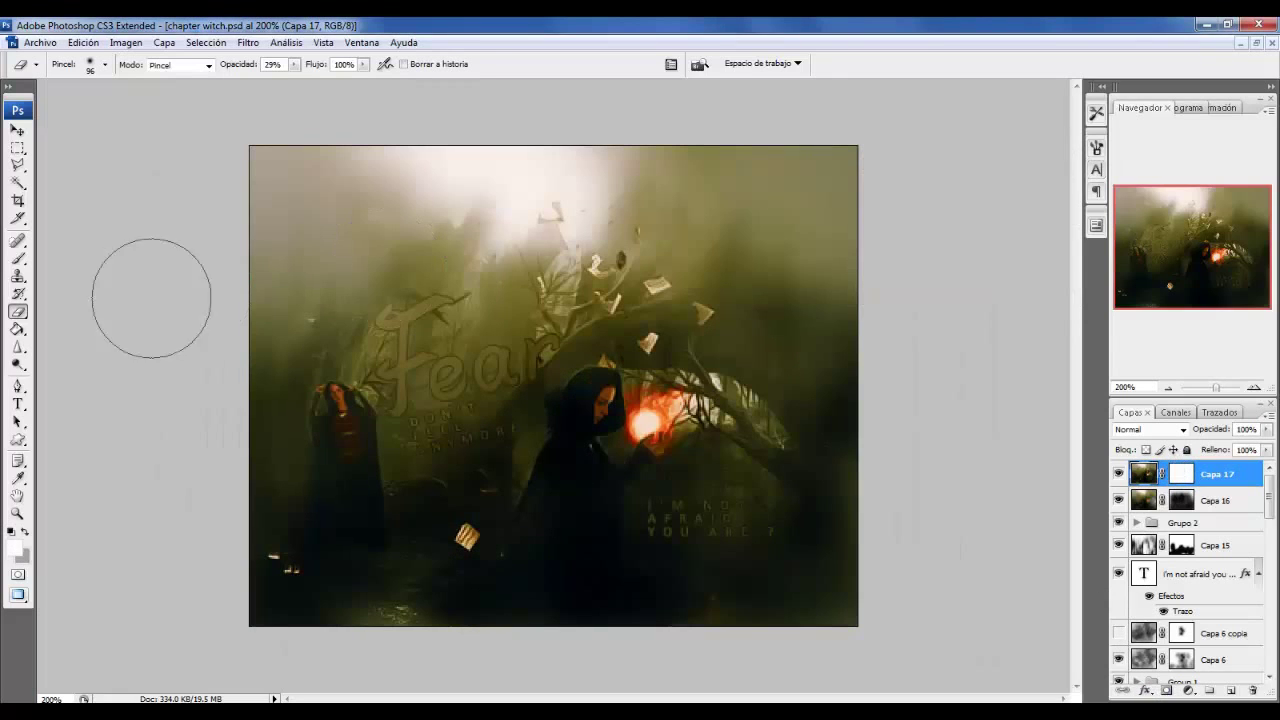
{"action": "left_click_drag", "start_coordinate": [296, 64], "coordinate": [343, 82]}
{"action": "left_click", "coordinate": [105, 65]}
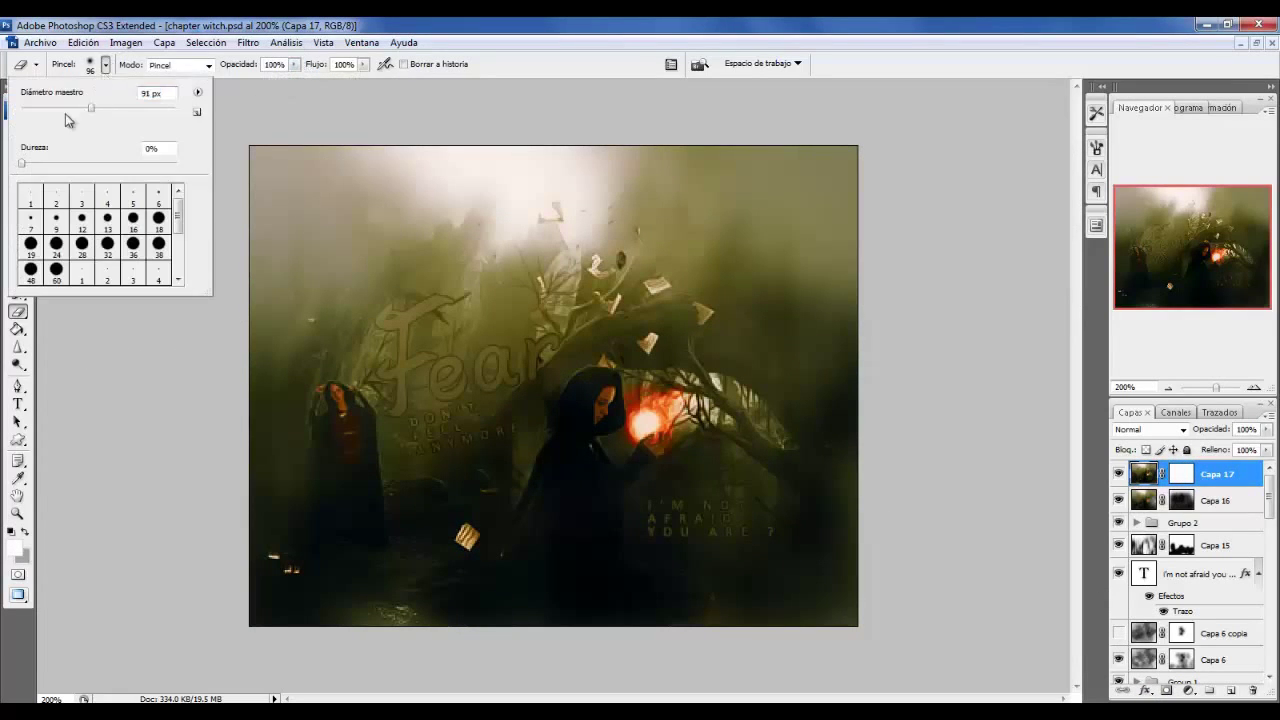
{"action": "key", "text": "Return"}
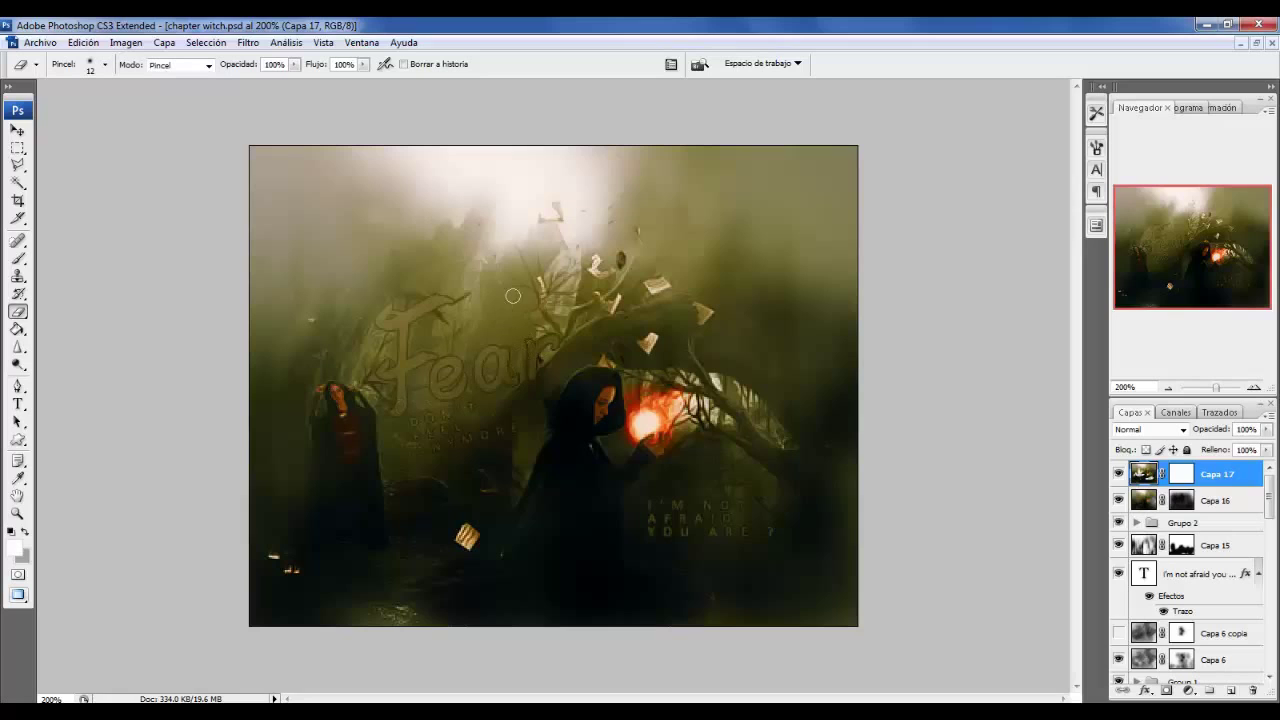
Erase the tagline under Fear with a 26 px brush and stamp visible into Capa 18.
{"action": "left_click", "coordinate": [105, 65]}
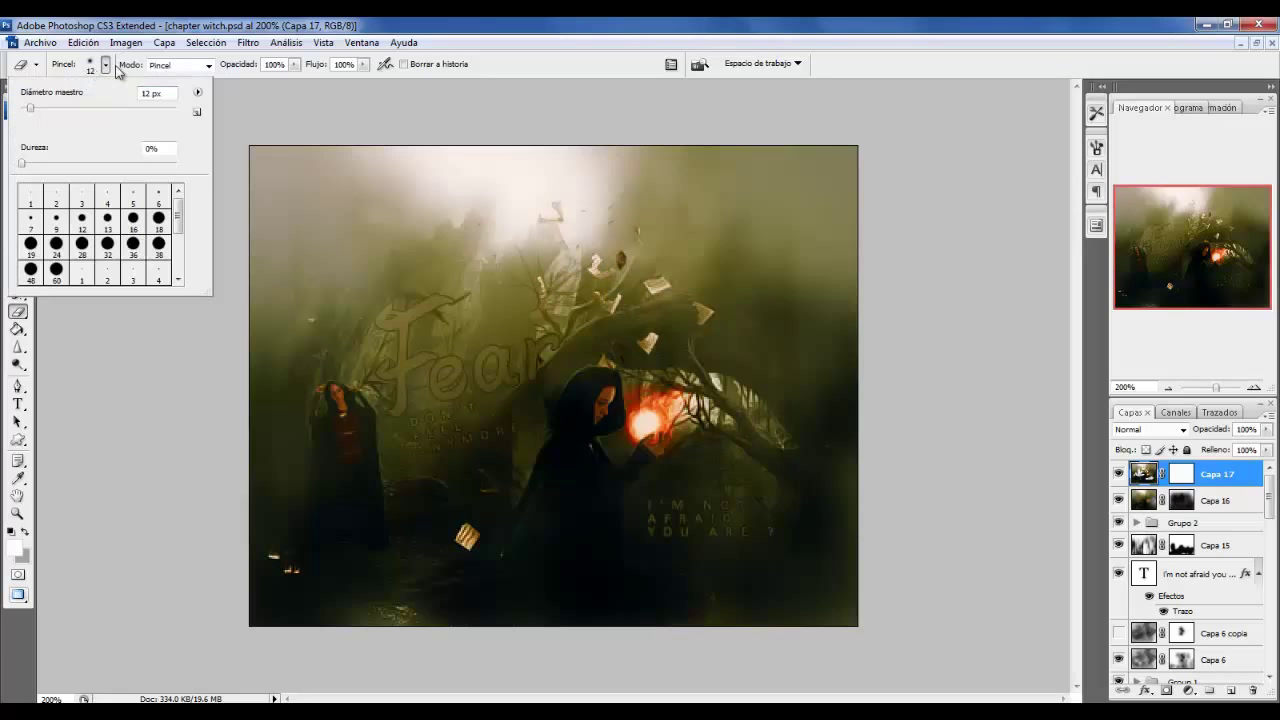
{"action": "left_click_drag", "start_coordinate": [36, 114], "coordinate": [44, 114]}
{"action": "key", "text": "Return"}
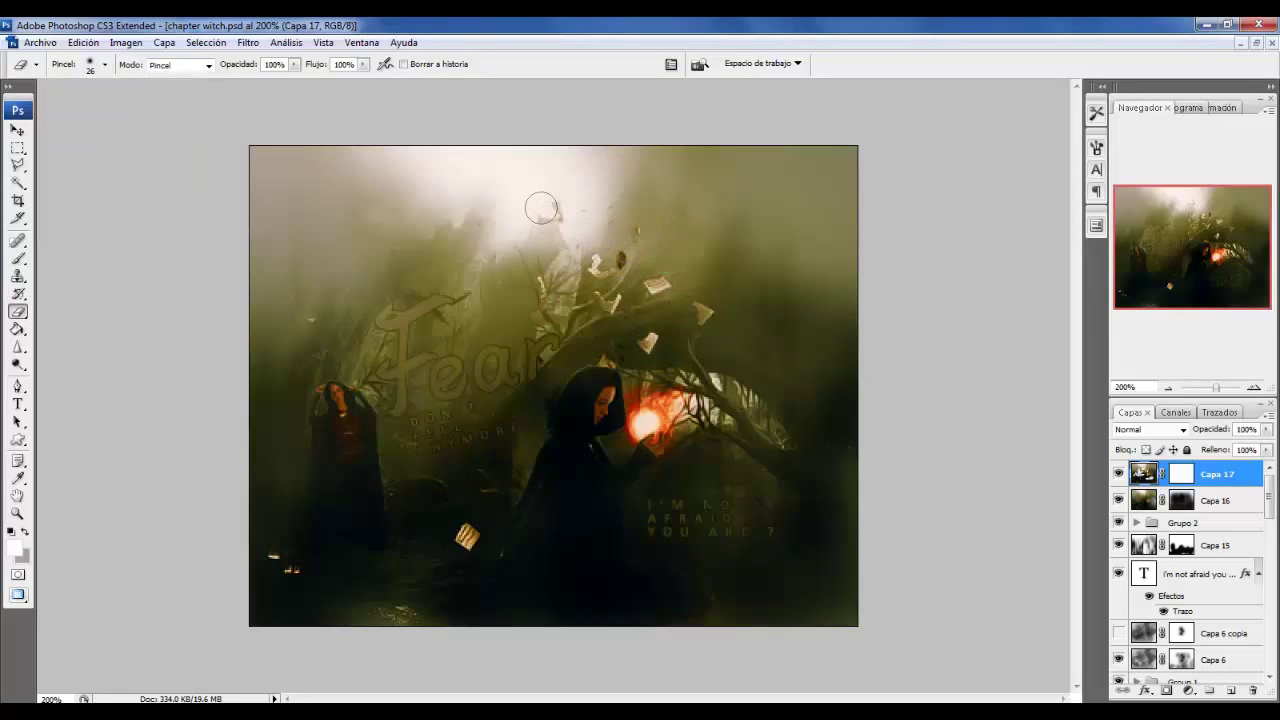
{"action": "left_click_drag", "start_coordinate": [539, 442], "coordinate": [431, 430]}
{"action": "key", "text": "ctrl+minus"}
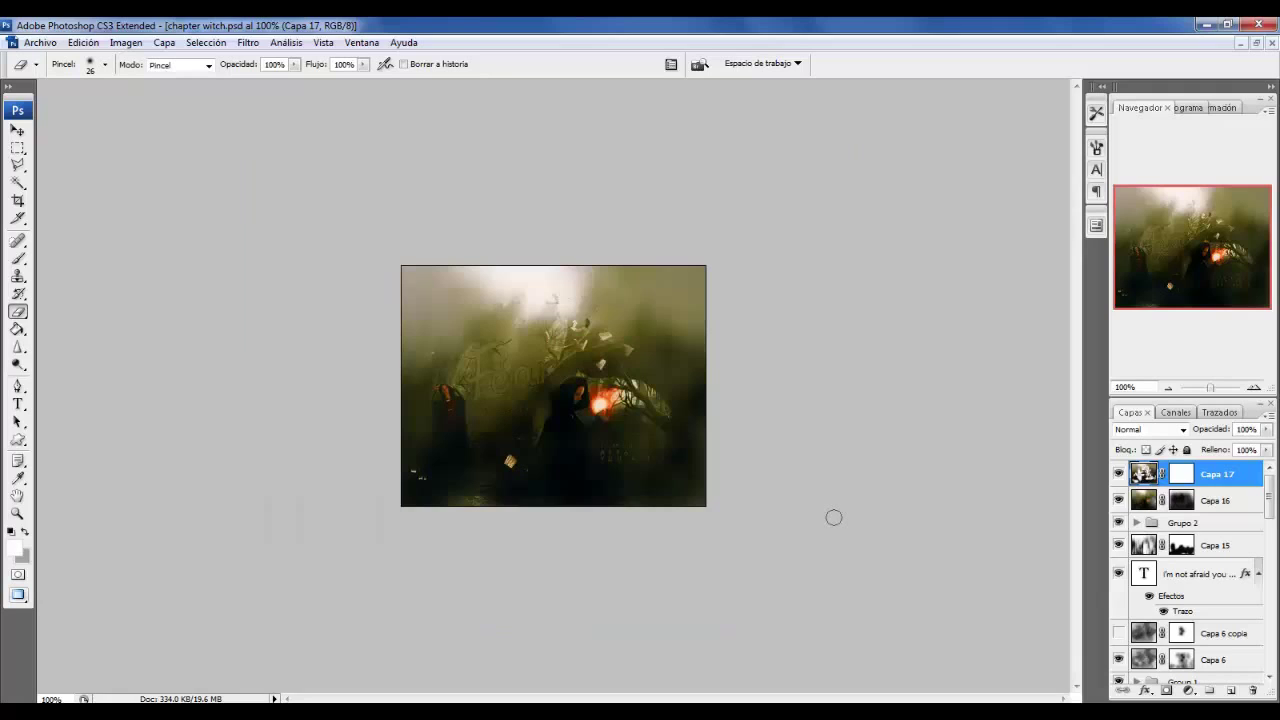
{"action": "key", "text": "ctrl+shift+alt+e"}
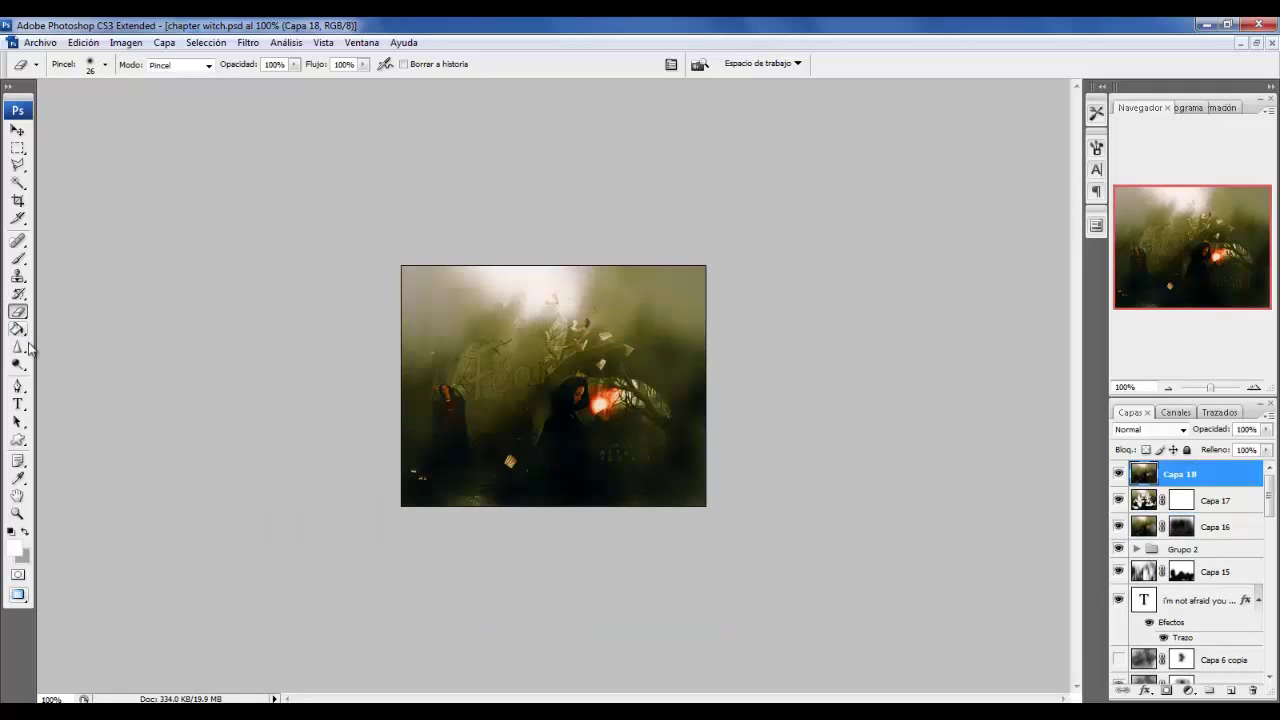
{"action": "left_click", "coordinate": [20, 347]}
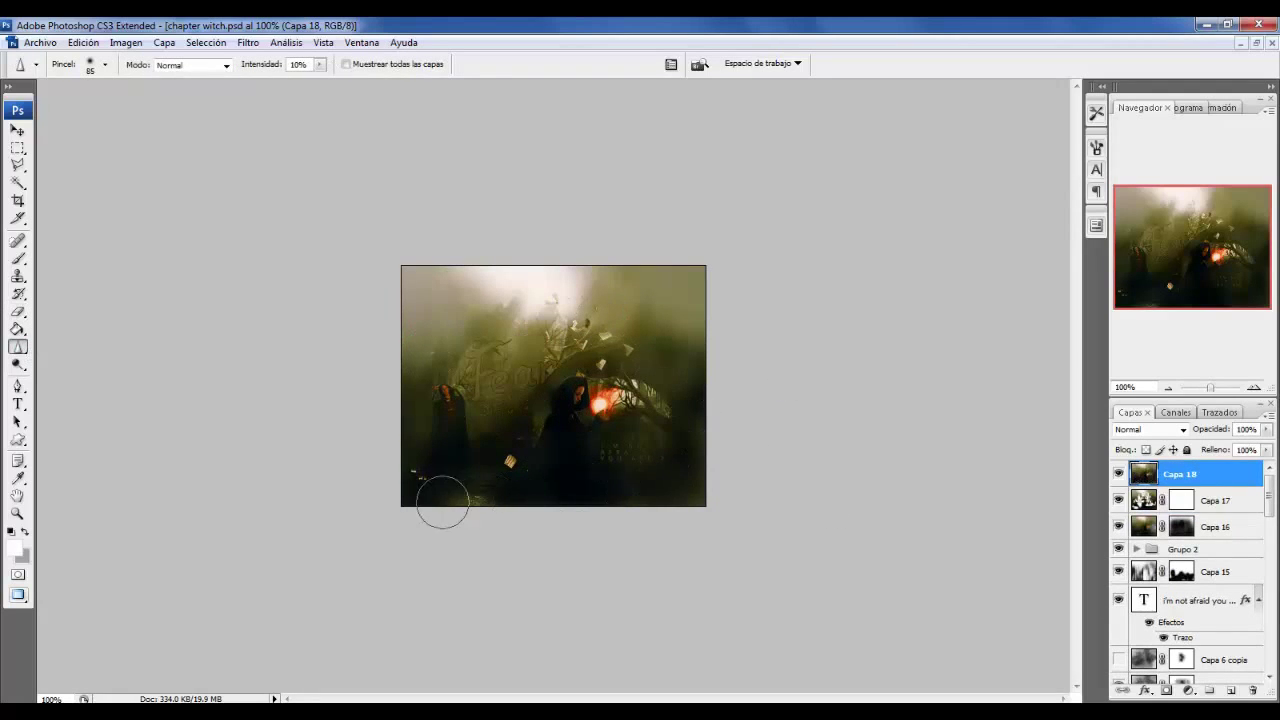
{"action": "left_click", "coordinate": [164, 42]}
{"action": "mouse_move", "coordinate": [209, 181]}
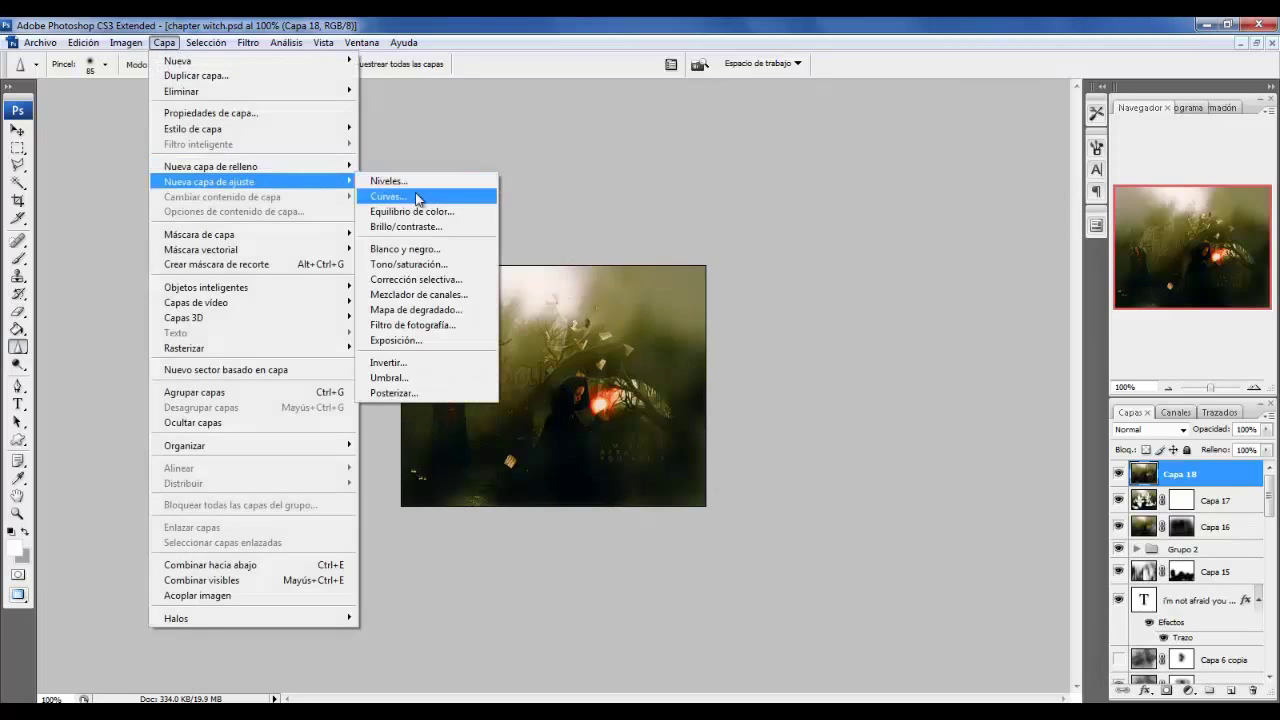
Add Curves adjustment Curvas 1 with points at 62/79 and 155/151.
{"action": "left_click", "coordinate": [417, 197]}
{"action": "left_click", "coordinate": [822, 243]}
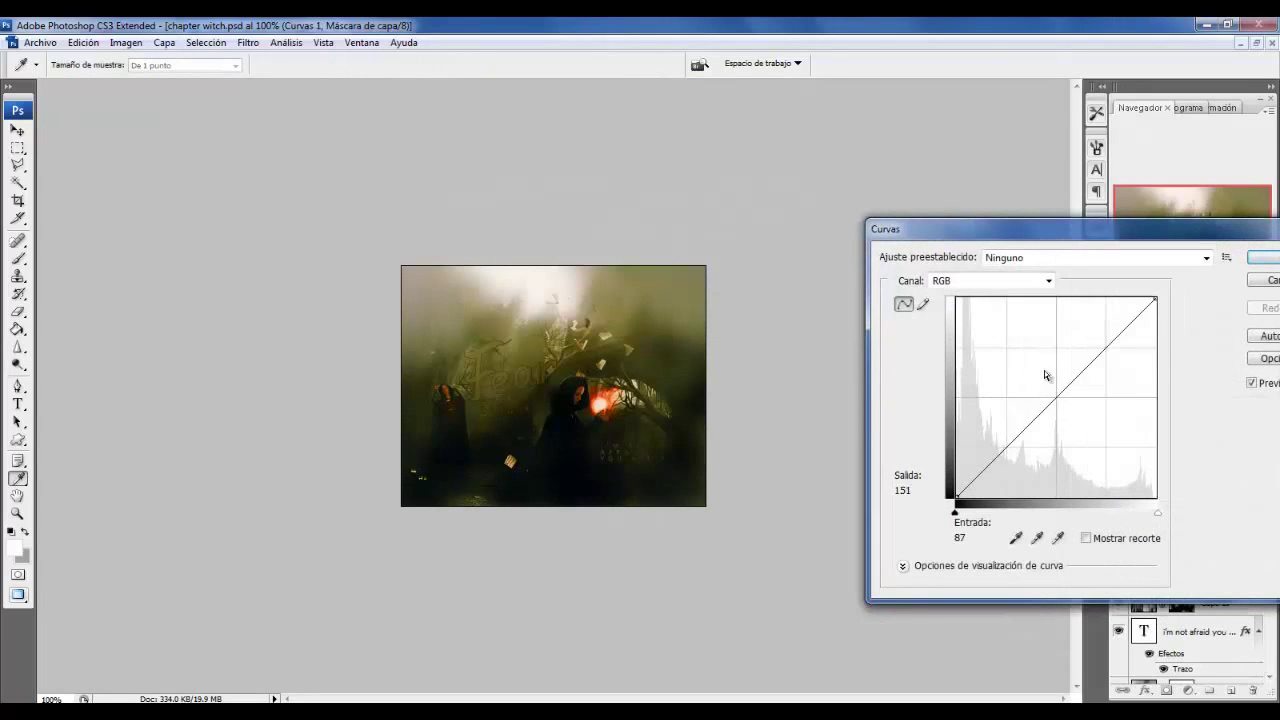
{"action": "left_click_drag", "start_coordinate": [1071, 381], "coordinate": [1071, 372]}
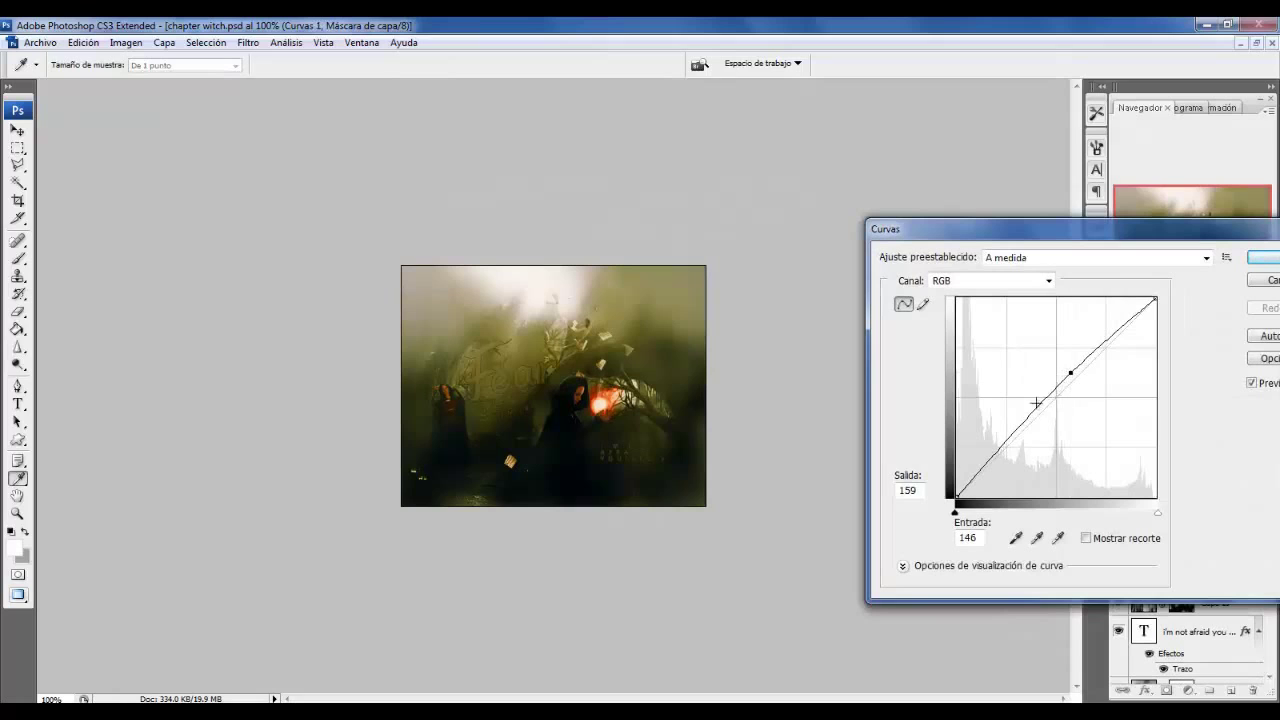
{"action": "left_click_drag", "start_coordinate": [1011, 436], "coordinate": [1007, 436]}
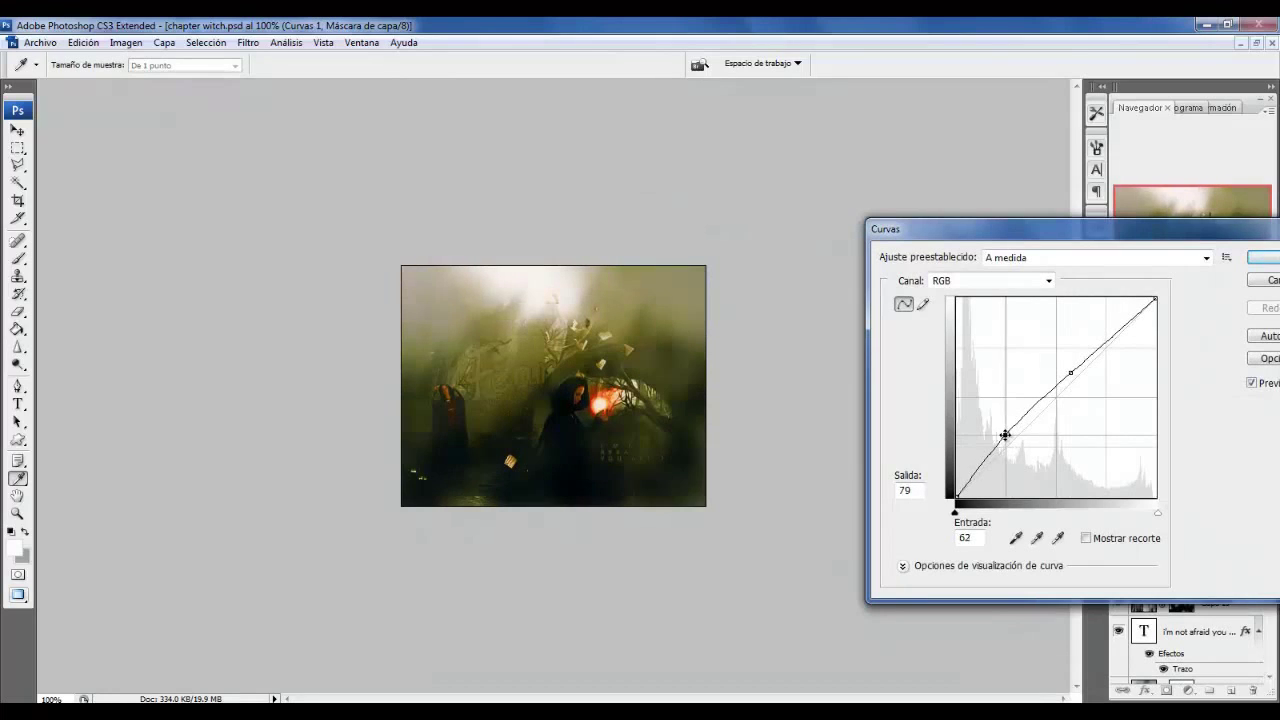
{"action": "left_click_drag", "start_coordinate": [1071, 372], "coordinate": [1078, 378]}
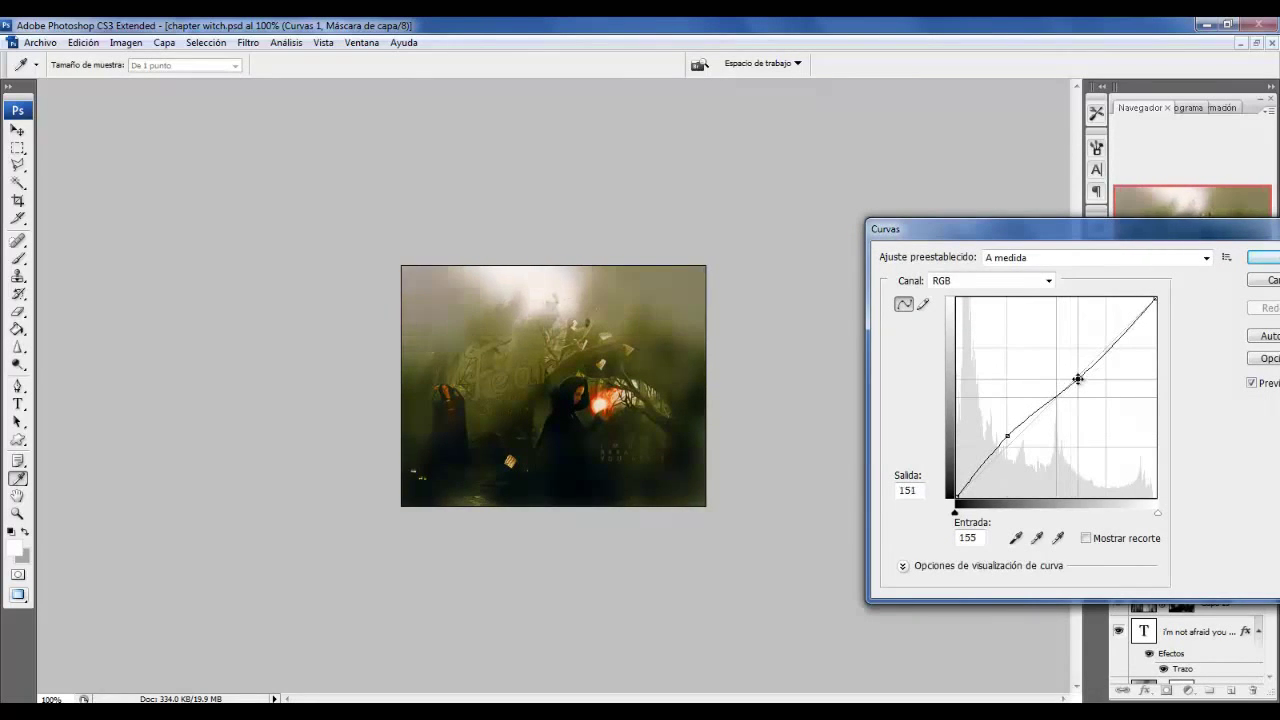
{"action": "key", "text": "Return"}
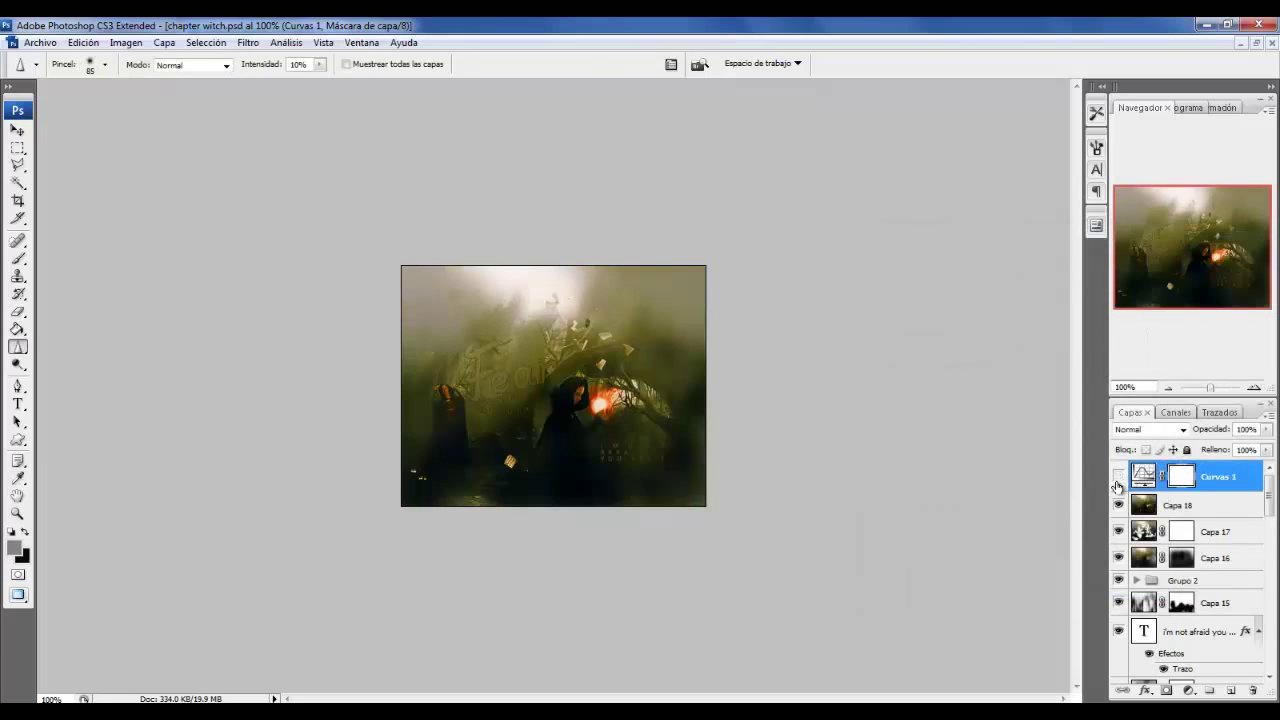
{"action": "left_click", "coordinate": [1118, 478]}
Compare Curvas 1 on and off, then begin Save As with PNG format.
{"action": "left_click", "coordinate": [1118, 477]}
{"action": "left_click", "coordinate": [1118, 477]}
{"action": "left_click", "coordinate": [40, 42]}
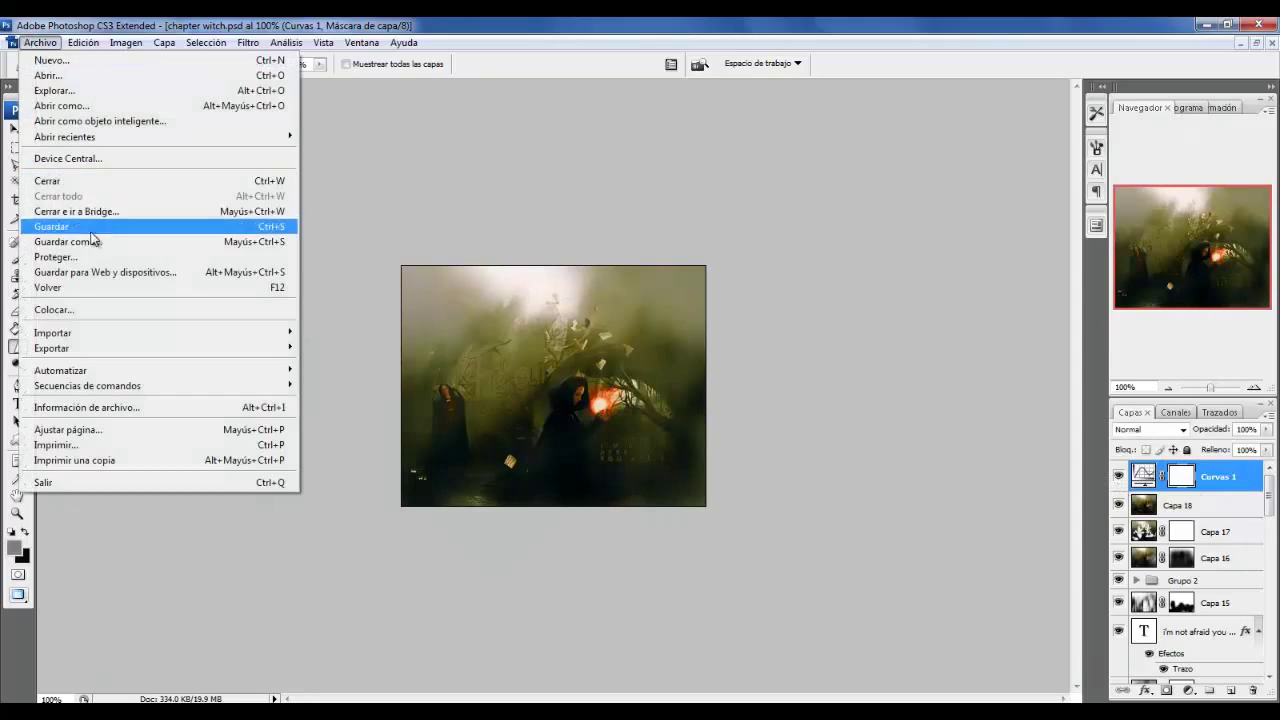
{"action": "left_click", "coordinate": [80, 220]}
{"action": "left_click", "coordinate": [931, 379]}
{"action": "left_click", "coordinate": [600, 538]}
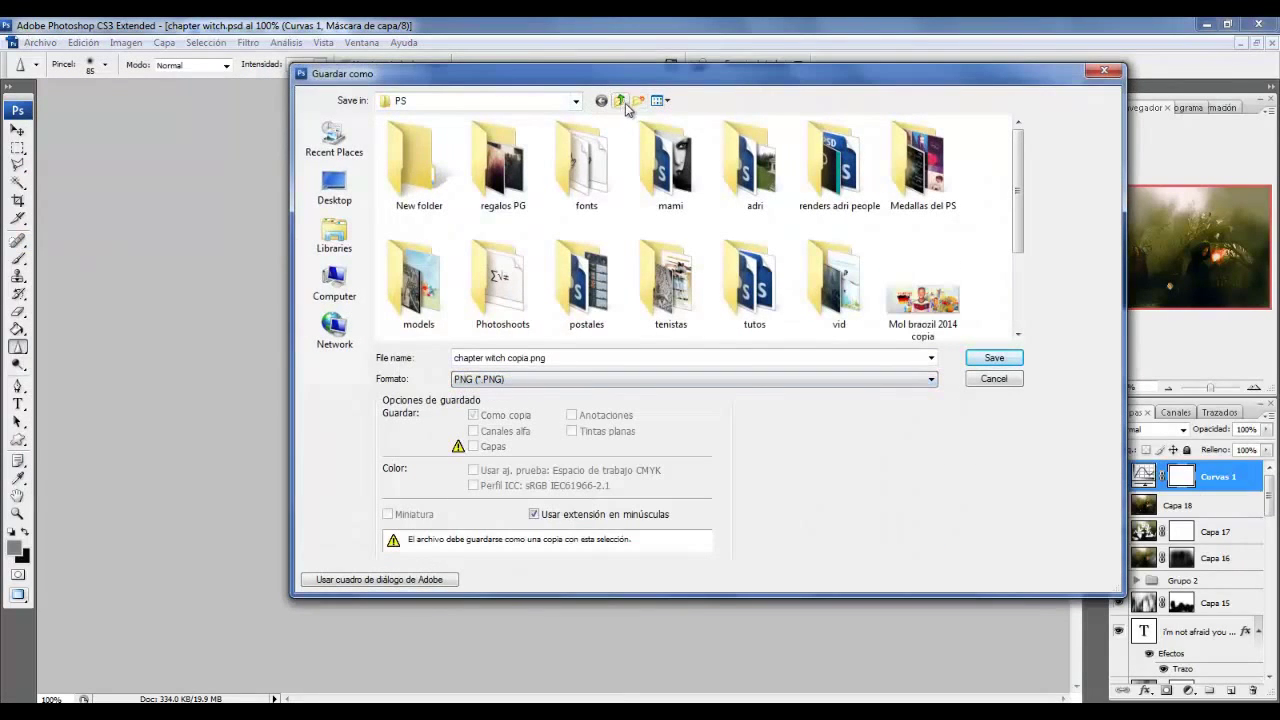
Save as chapter witch.png in the Fan Art Photos > Chapters folder.
{"action": "left_click", "coordinate": [621, 101]}
{"action": "scroll", "coordinate": [450, 270], "scroll_direction": "down", "scroll_amount": 2}
{"action": "double_click", "coordinate": [430, 274]}
{"action": "double_click", "coordinate": [418, 190]}
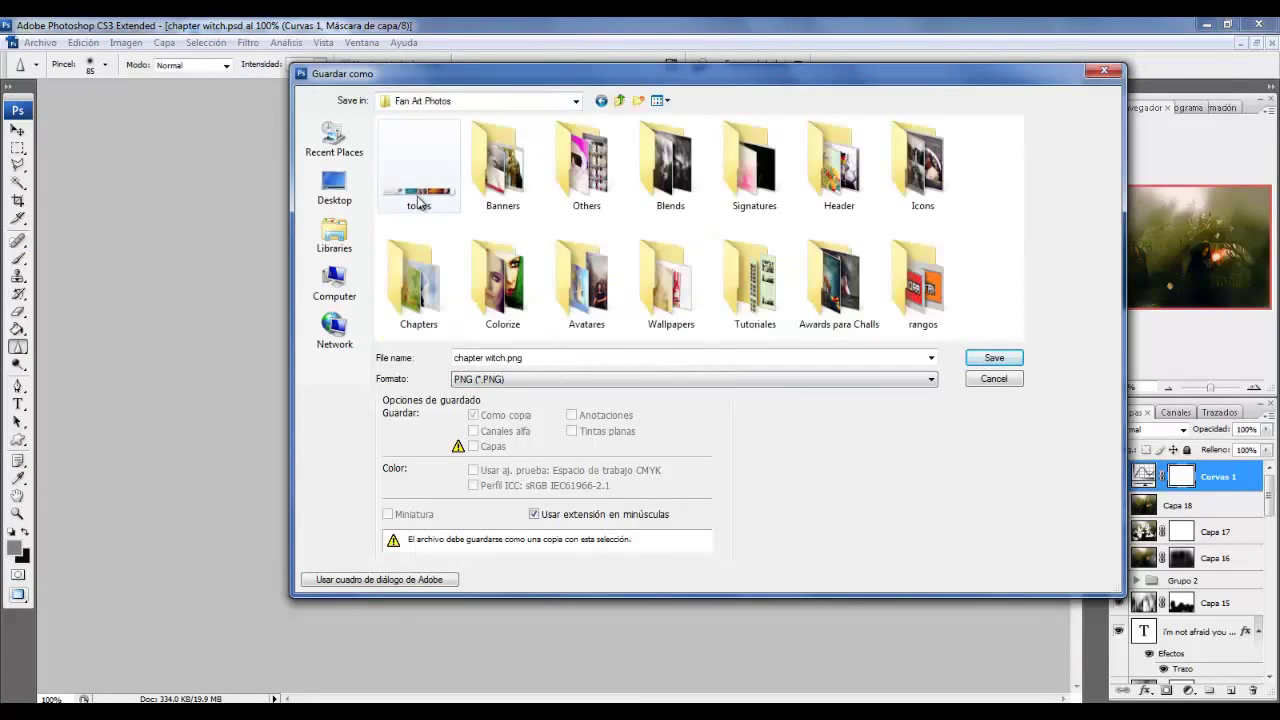
{"action": "double_click", "coordinate": [418, 282]}
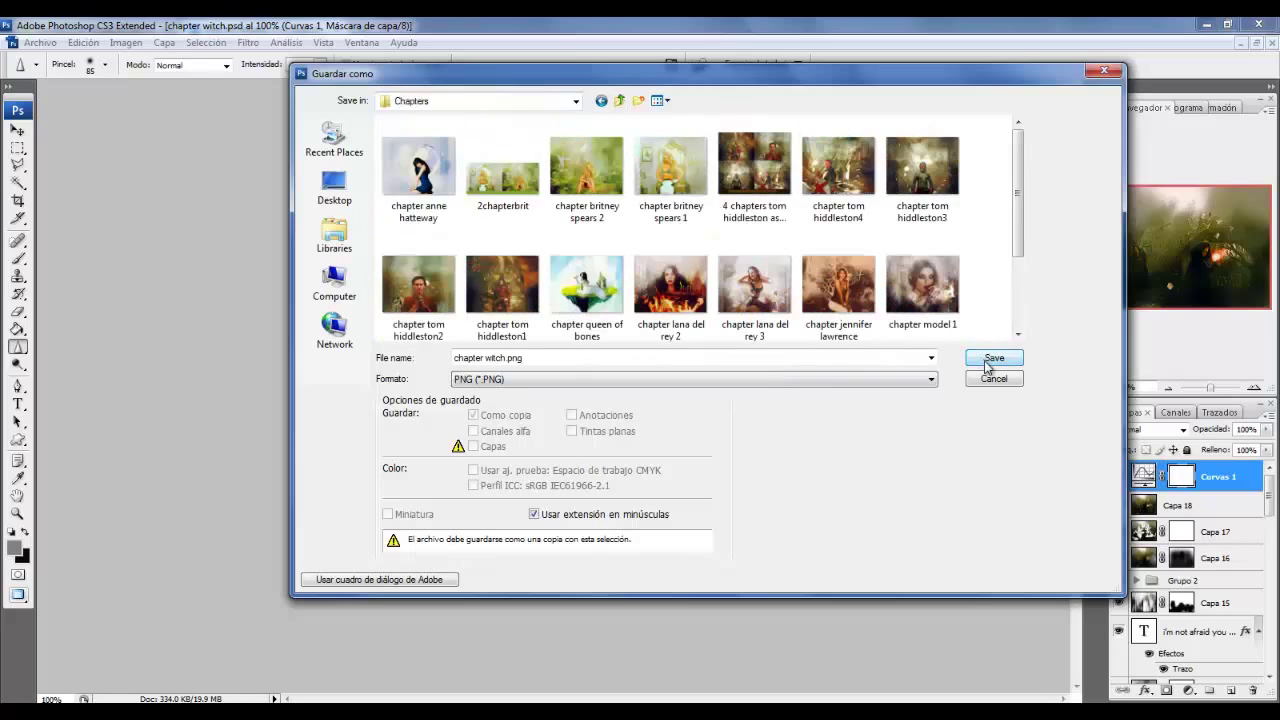
{"action": "left_click", "coordinate": [986, 367]}
{"action": "left_click", "coordinate": [723, 357]}
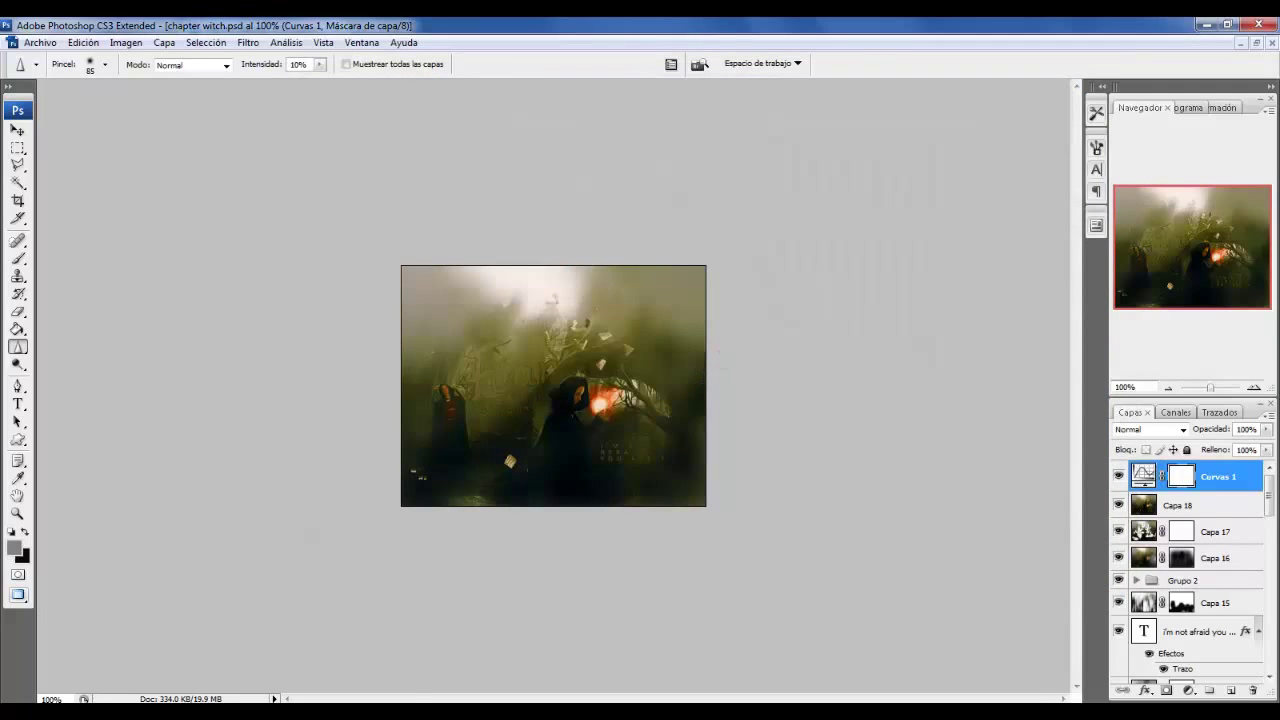